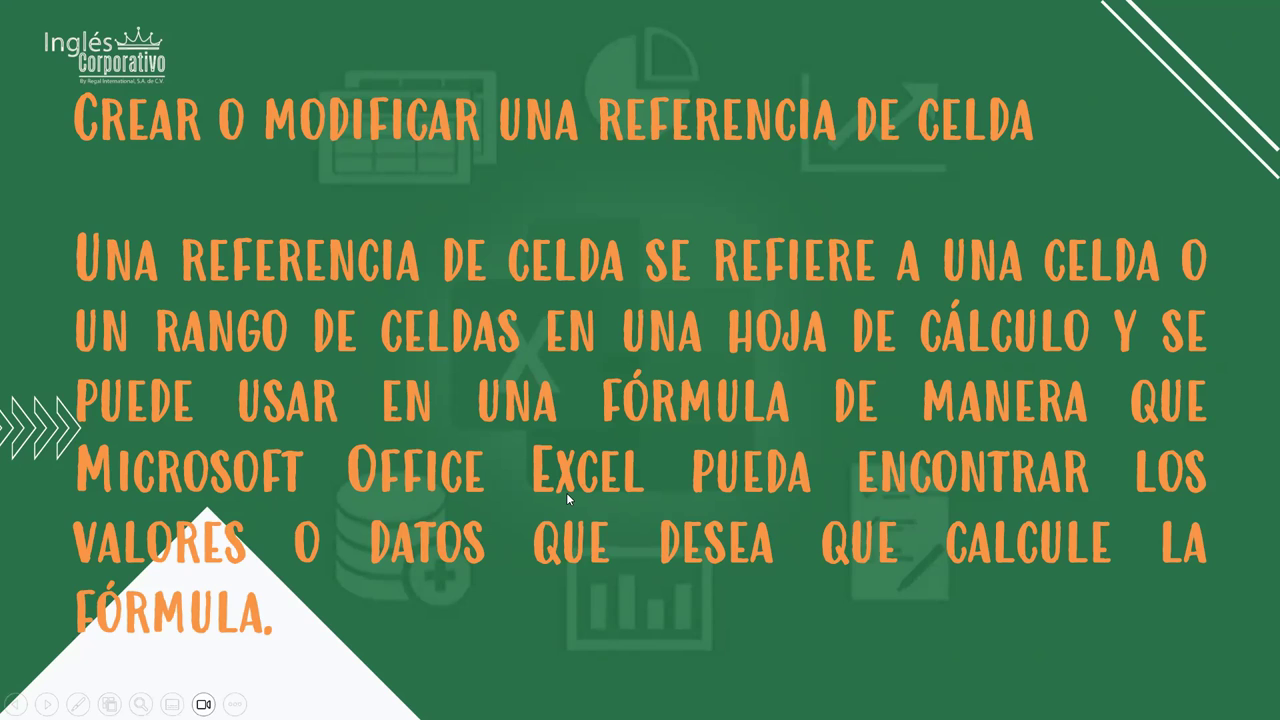
Step: Advance the slideshow through the cell-reference uses slide to 'Usar referencias absolutas'
left_click(515, 420)
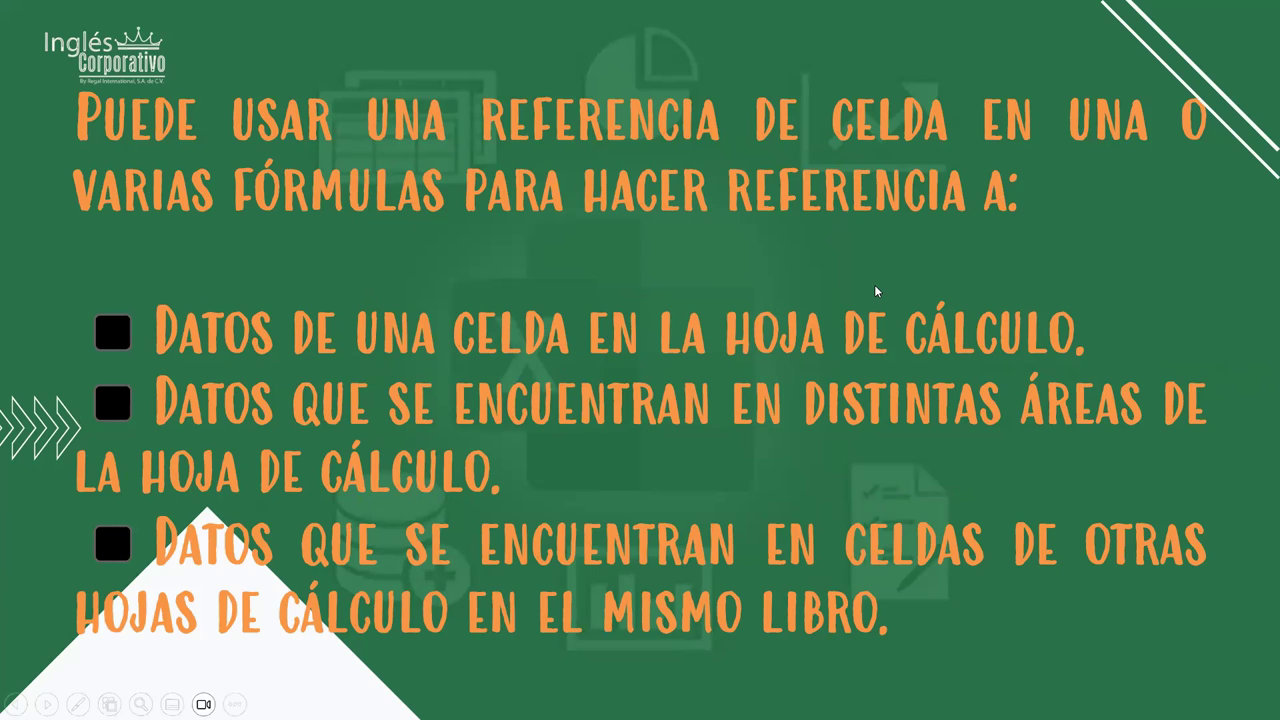
key("Right")
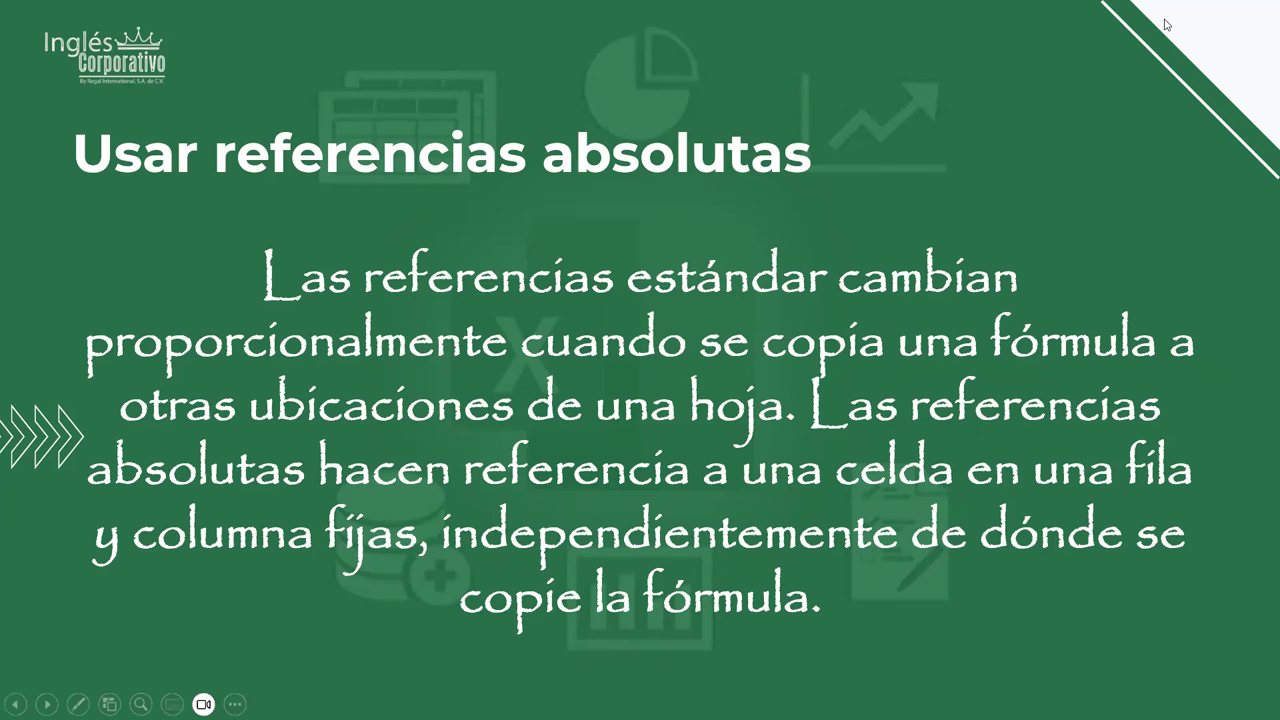
Step: Move past the $ references slide to the =suma(B3+(B3*$A$5)) mixed-references example
left_click(1020, 307)
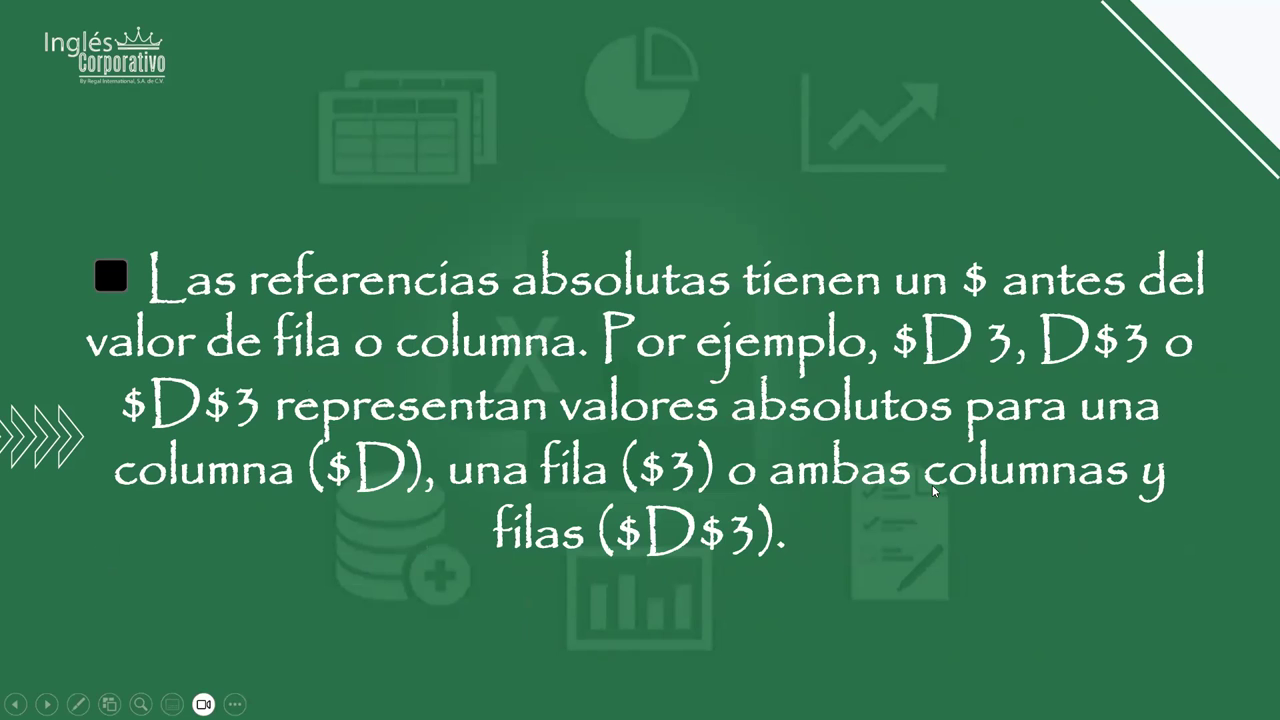
left_click(838, 521)
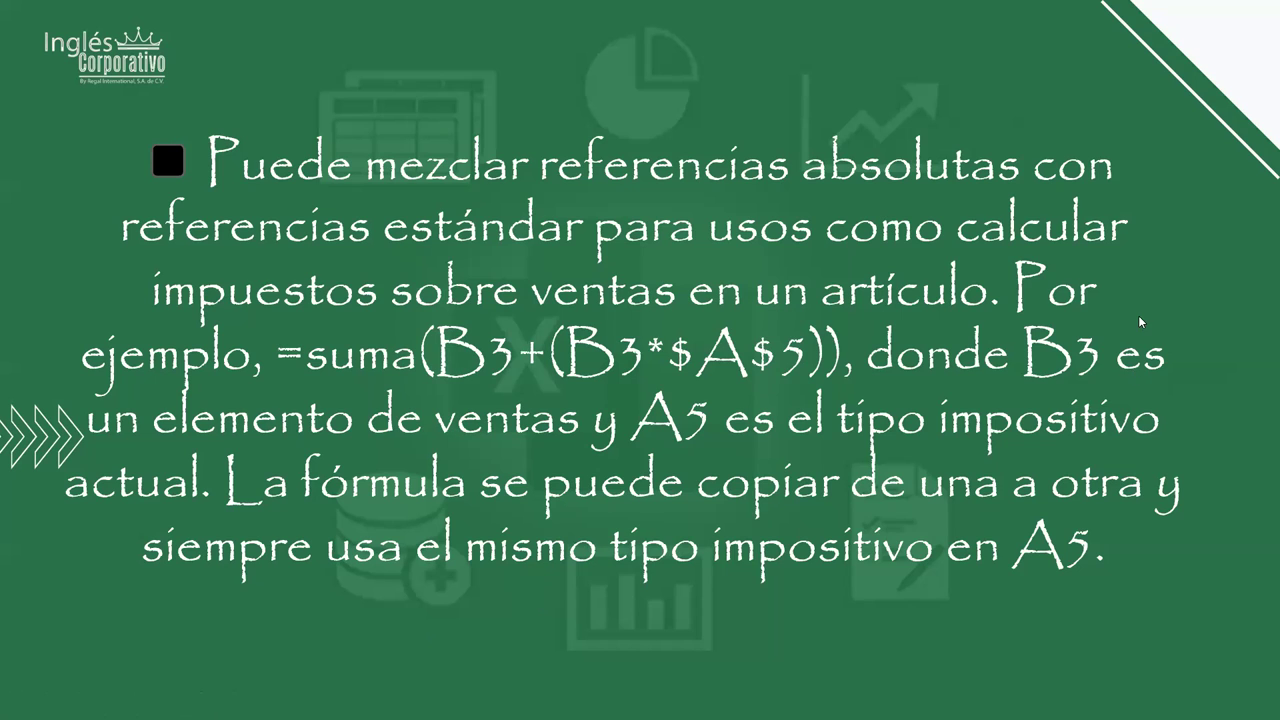
Step: Advance through the F4 reference-cycling tip slide to the Ejemplos slide
left_click(637, 240)
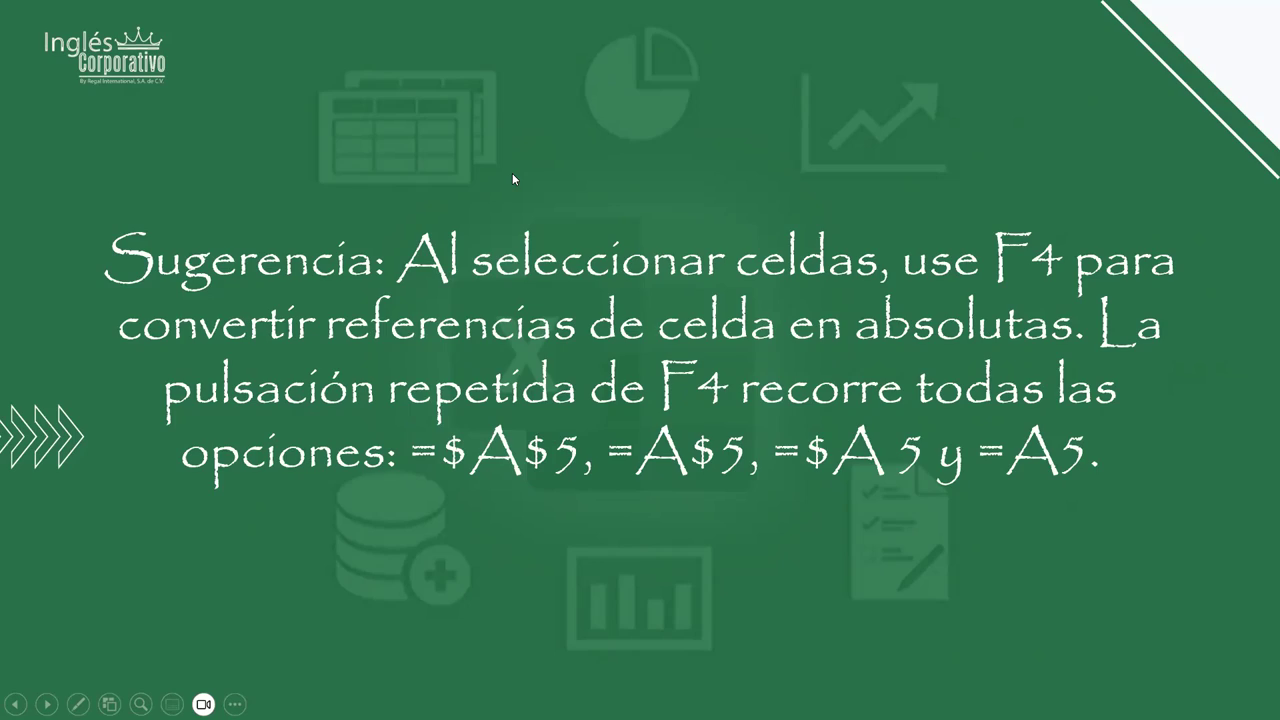
key("Right")
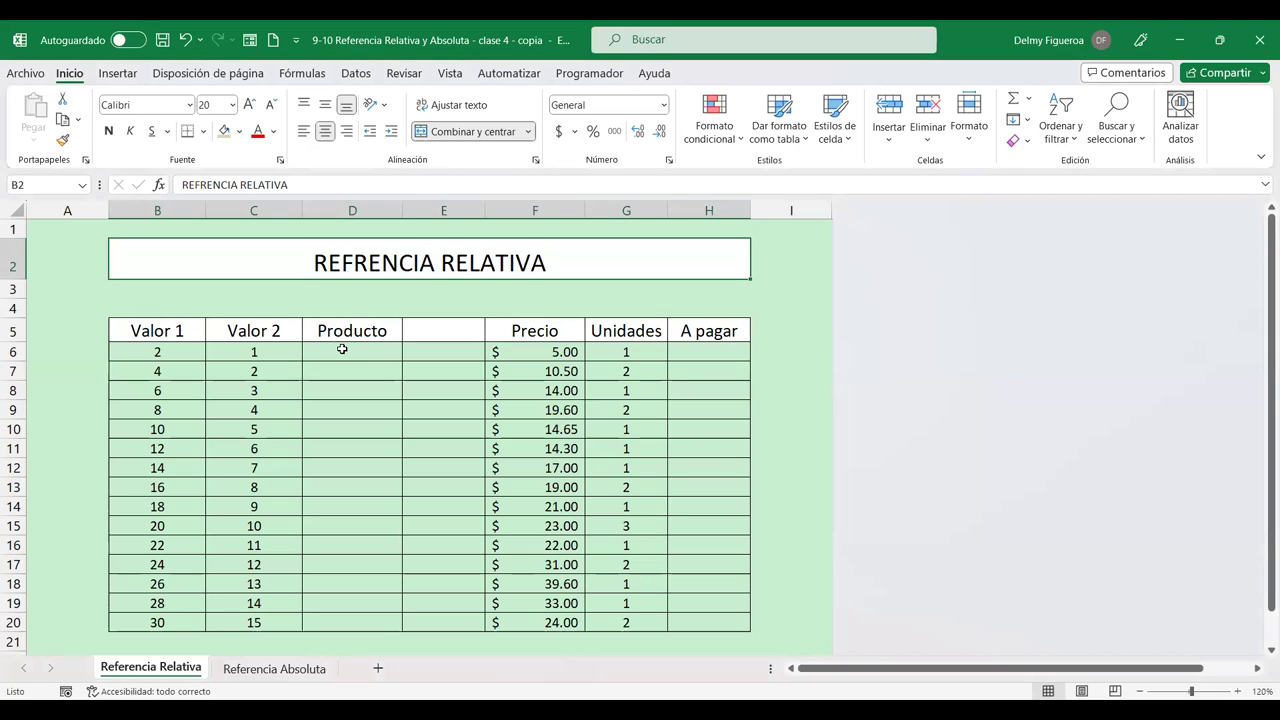
Step: Enter =+B6*C6 in D6 so Producto shows 2
left_click(346, 348)
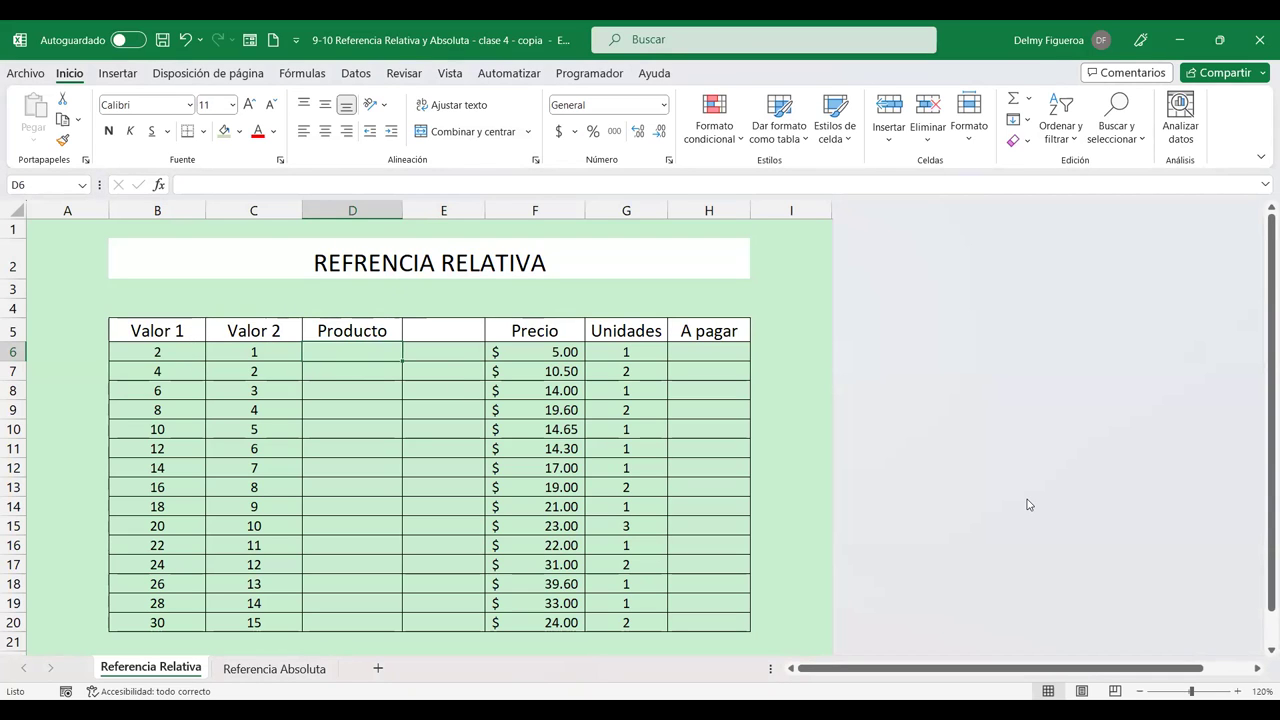
type("+")
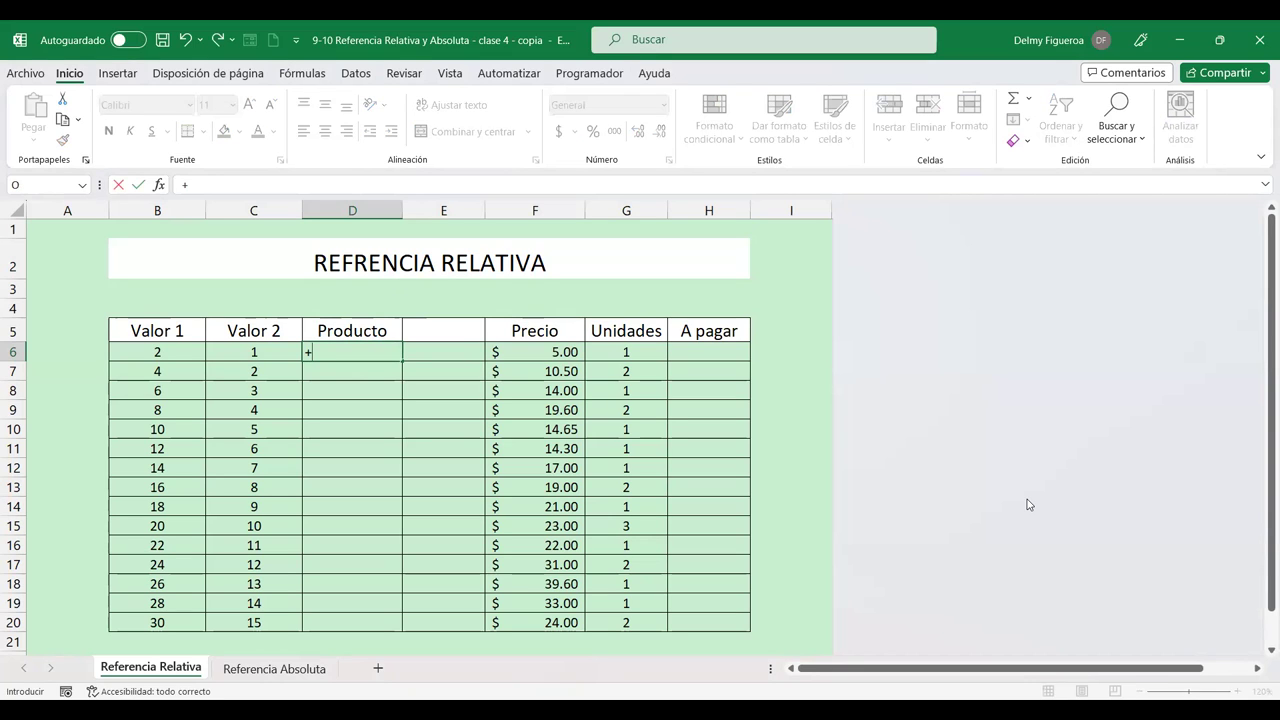
left_click(154, 351)
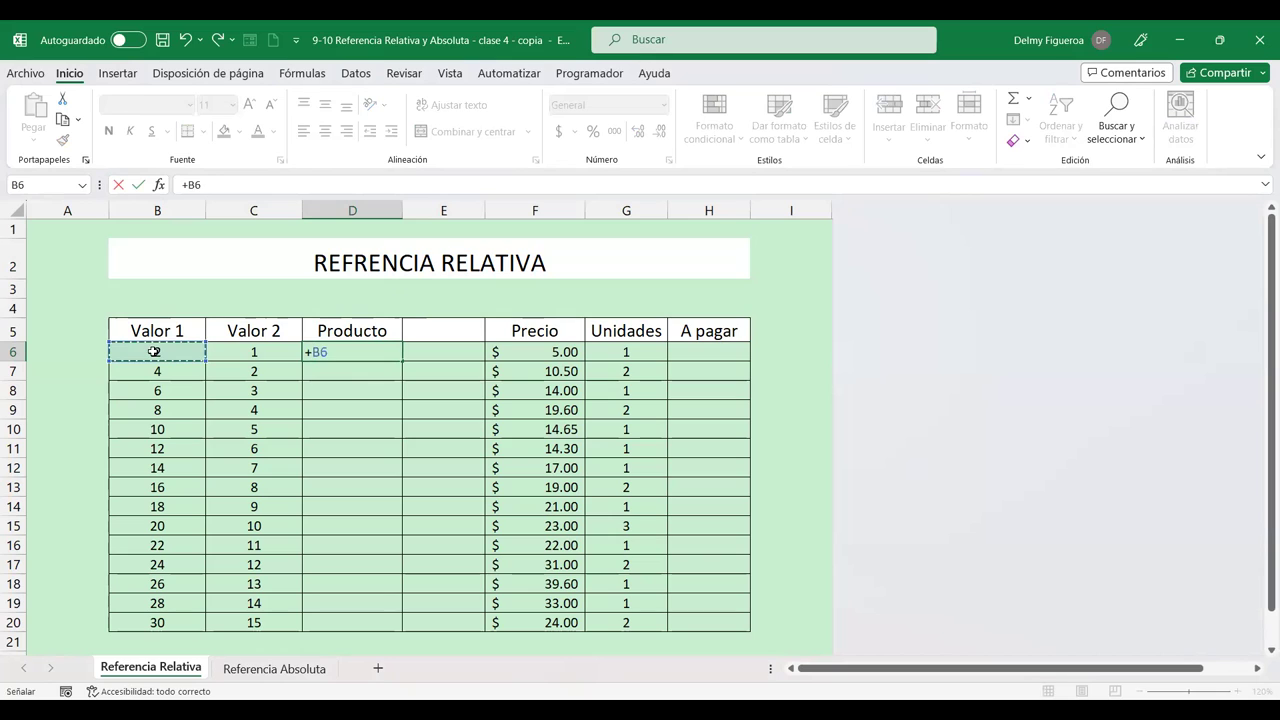
type("*")
left_click(258, 351)
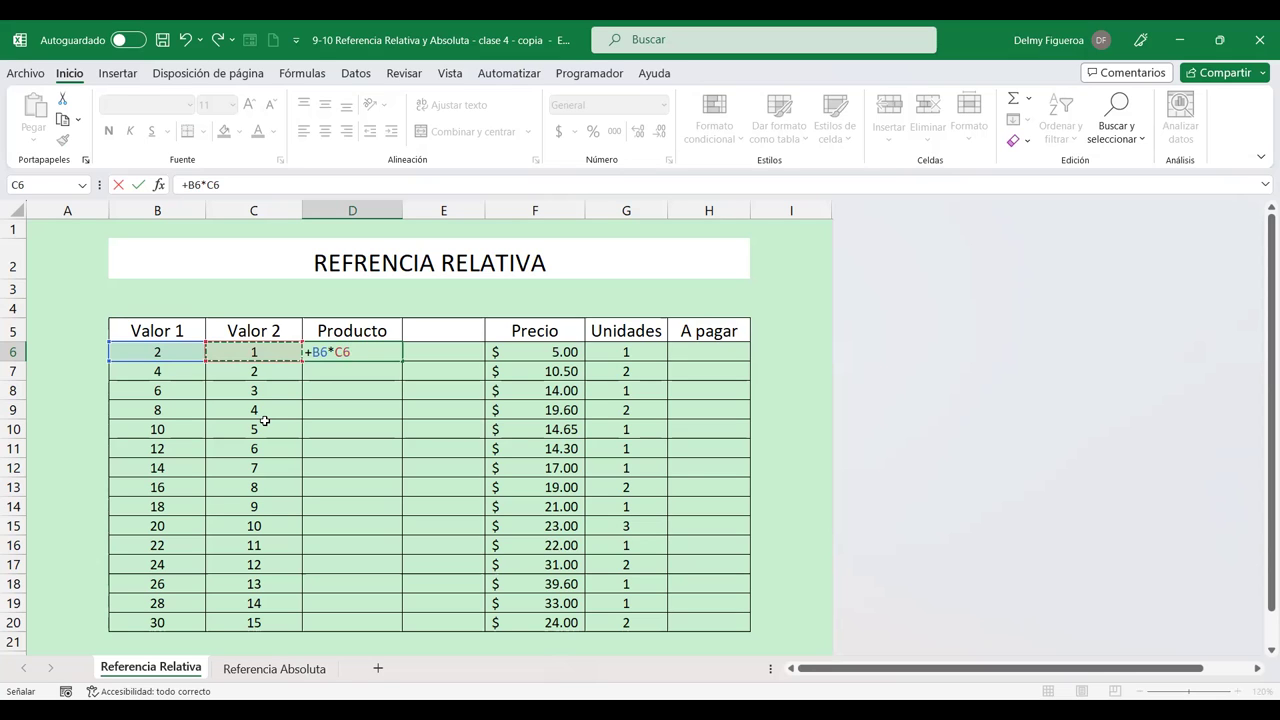
key("Return")
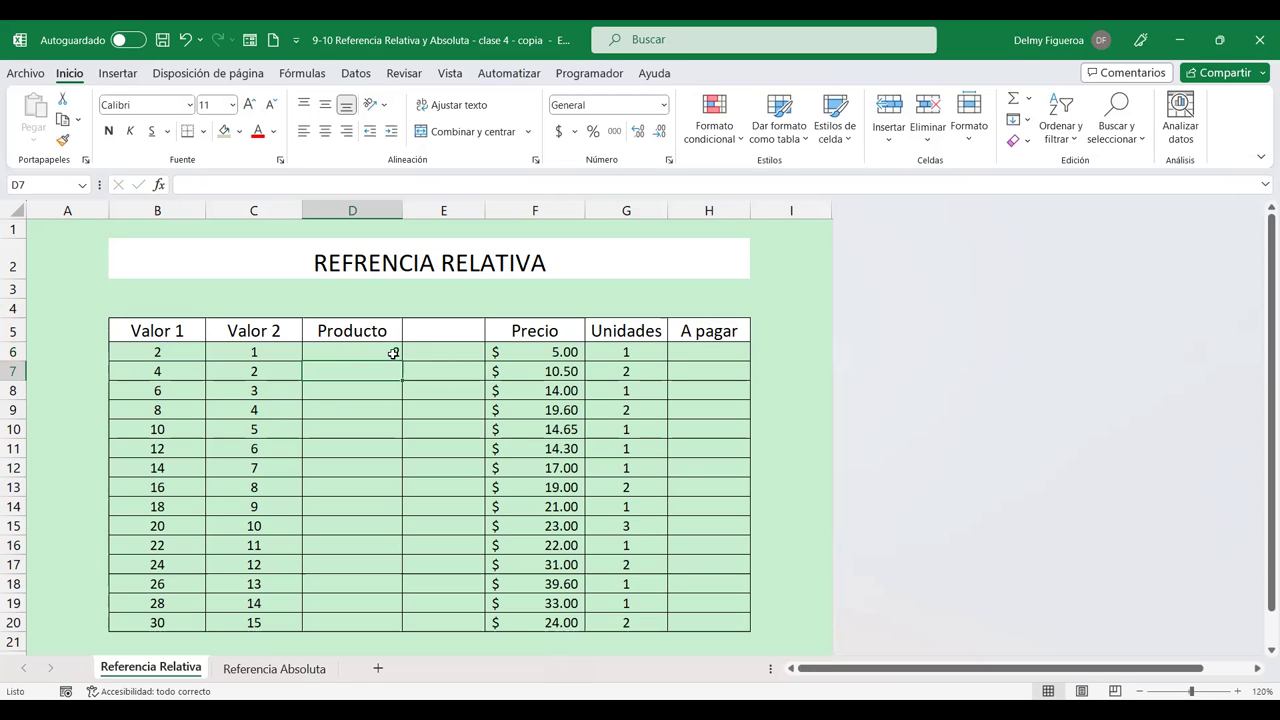
Step: Copy D6's formula down to D9, check the adjusted references in D7 and D9, and select D6:D11
left_click(390, 354)
left_click_drag(401, 361, 401, 416)
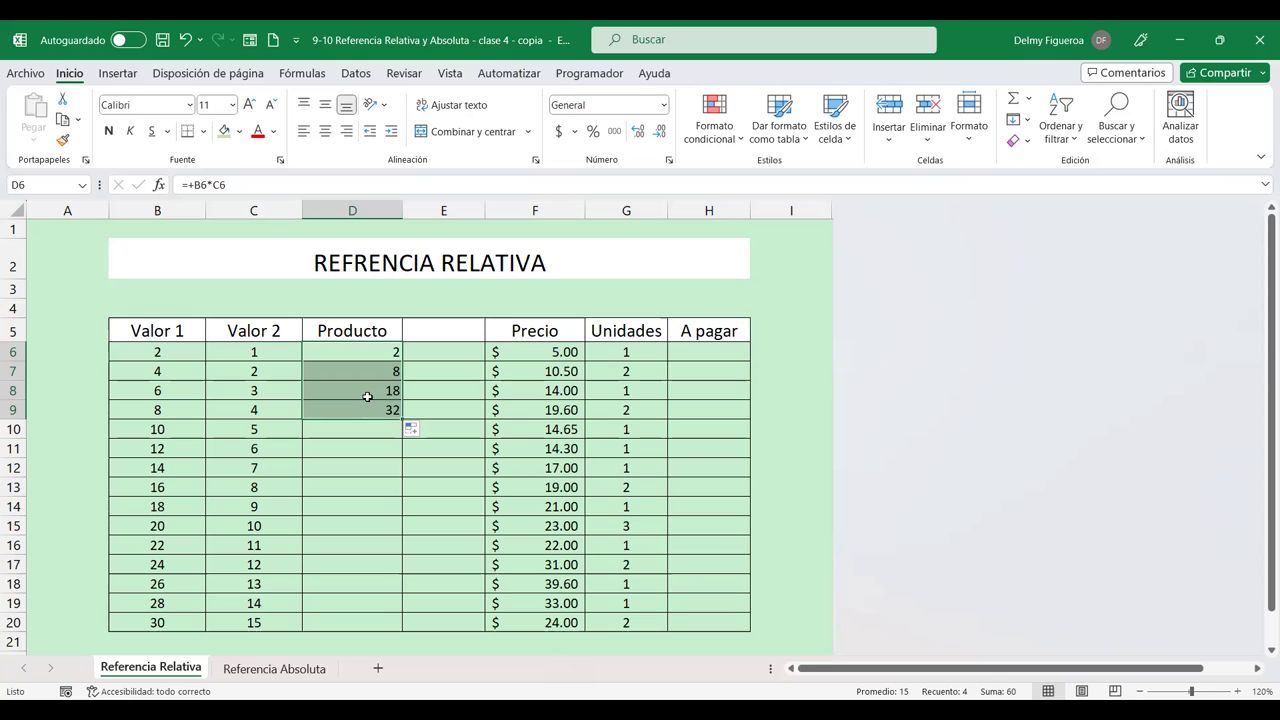
left_click(352, 371)
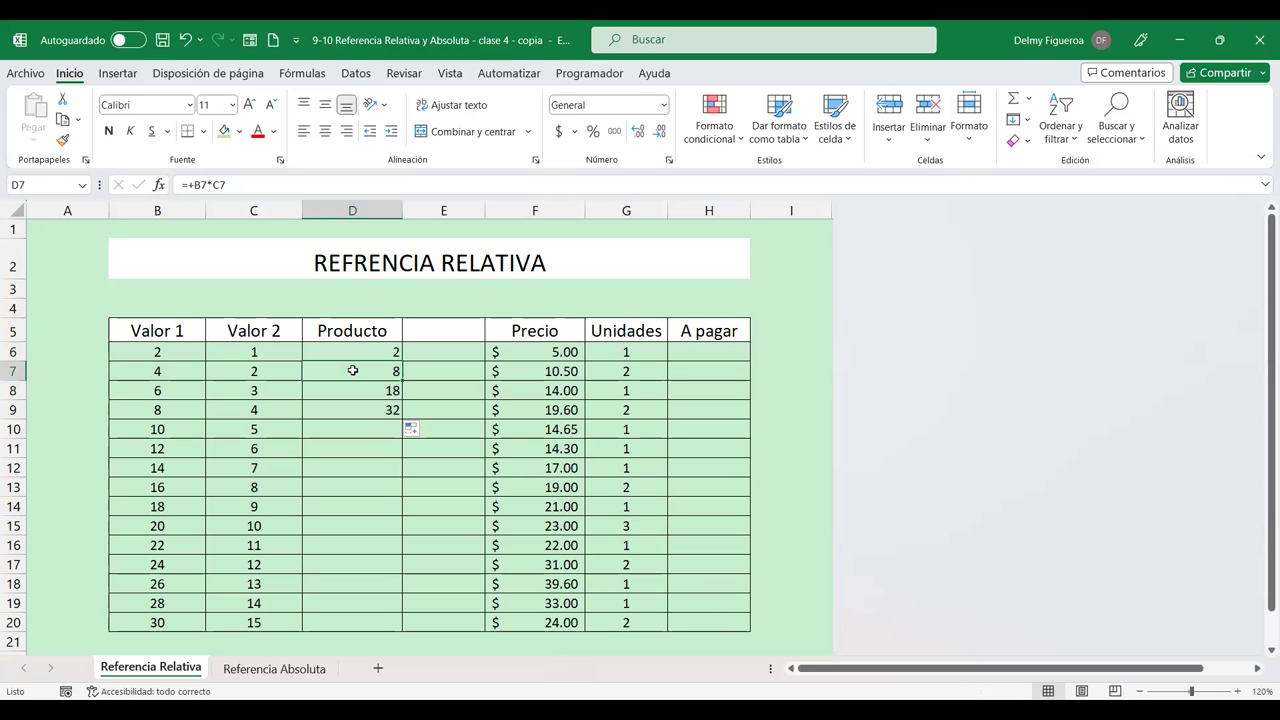
double_click(352, 371)
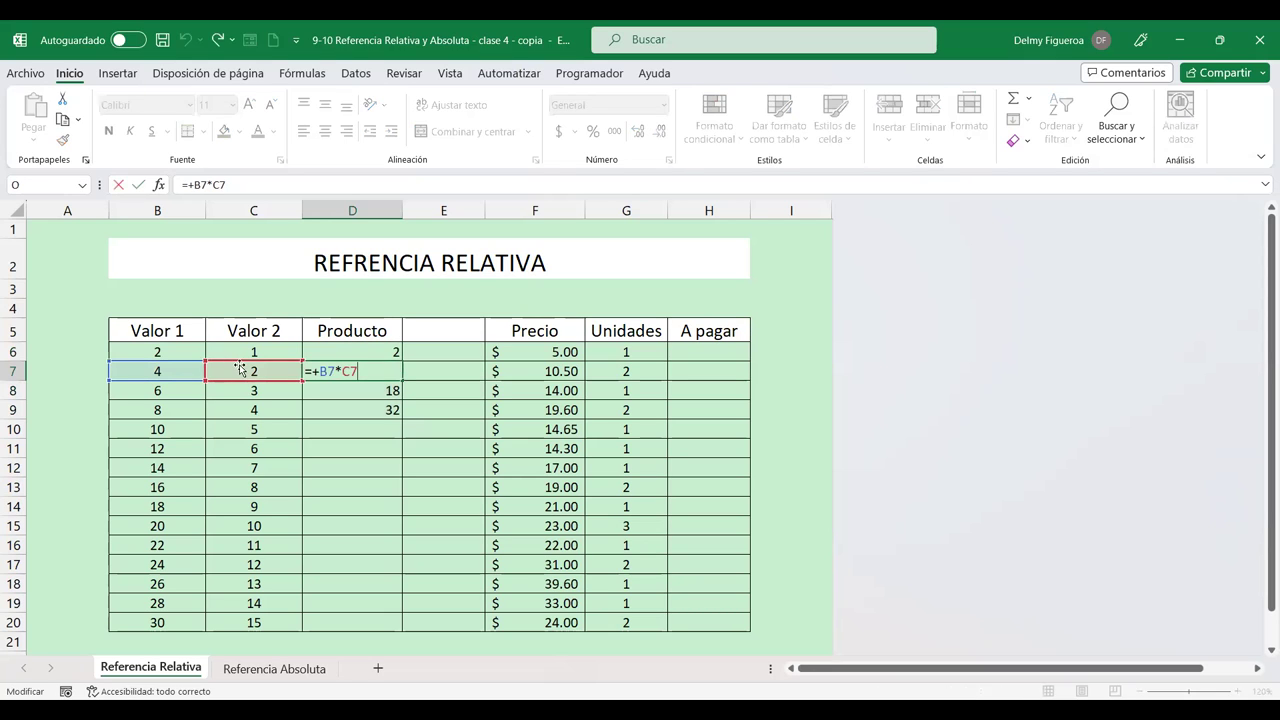
key("Return")
left_click(350, 411)
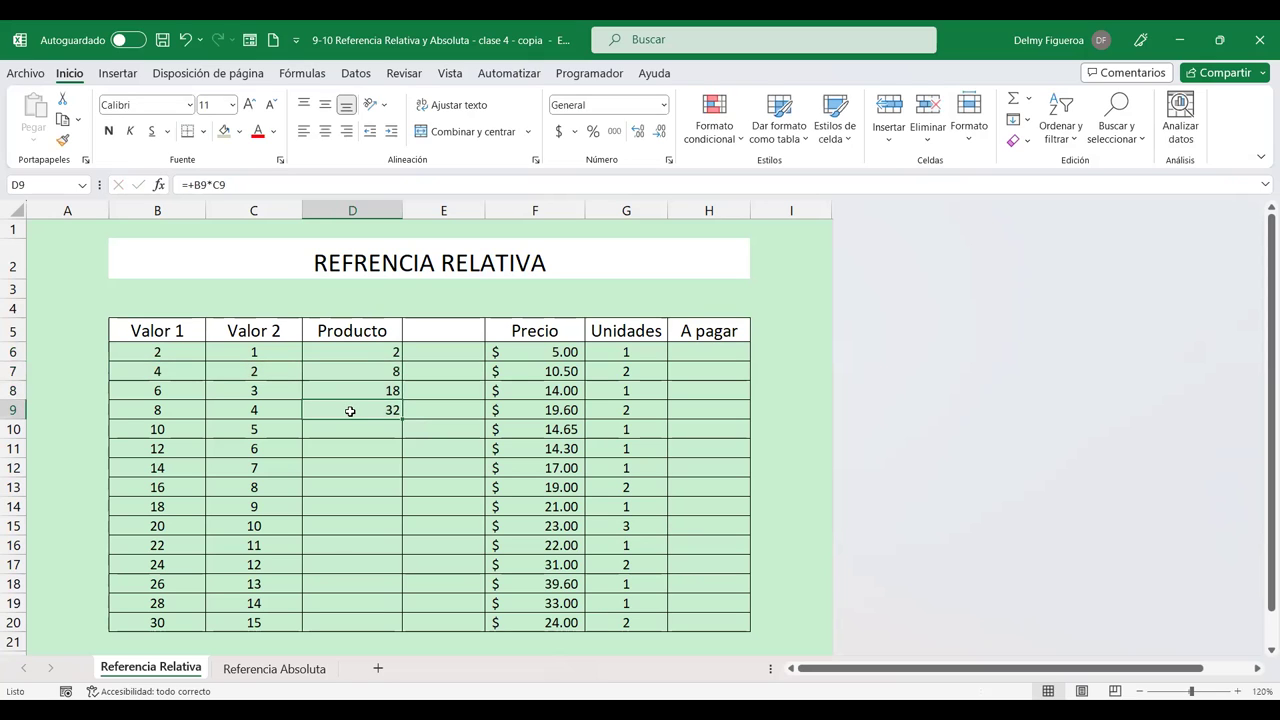
double_click(350, 411)
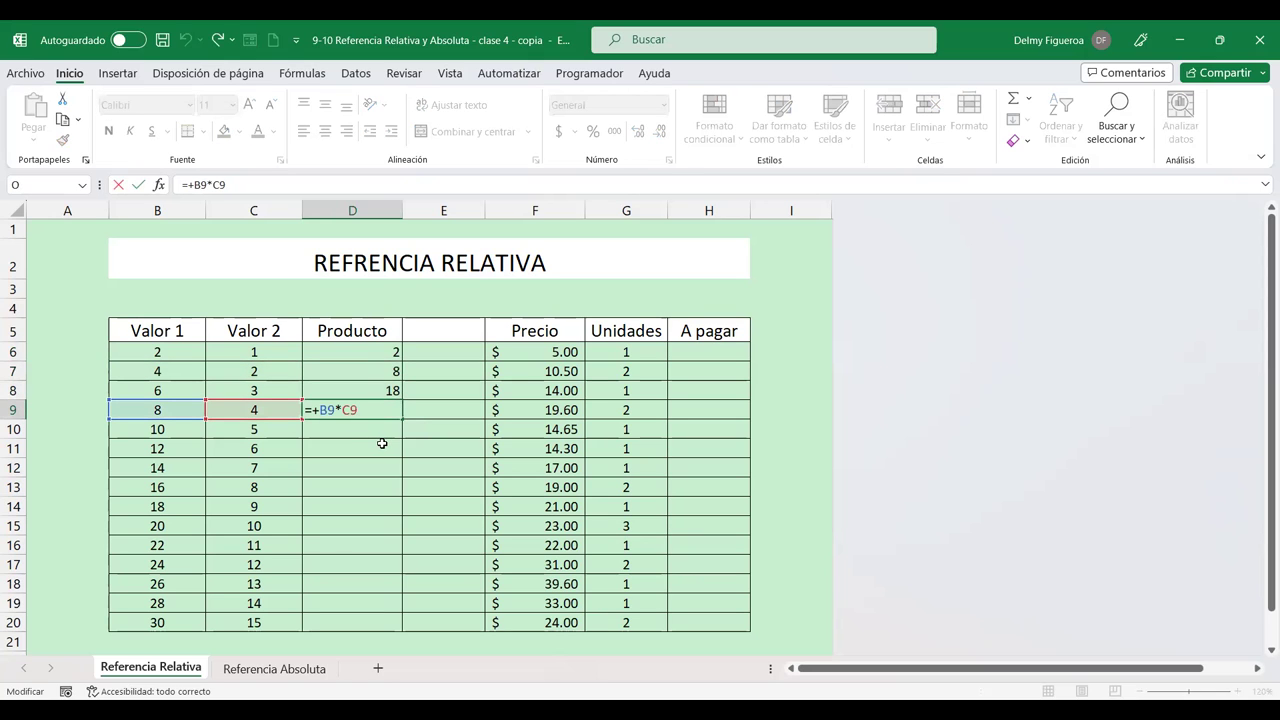
key("Return")
left_click(395, 352)
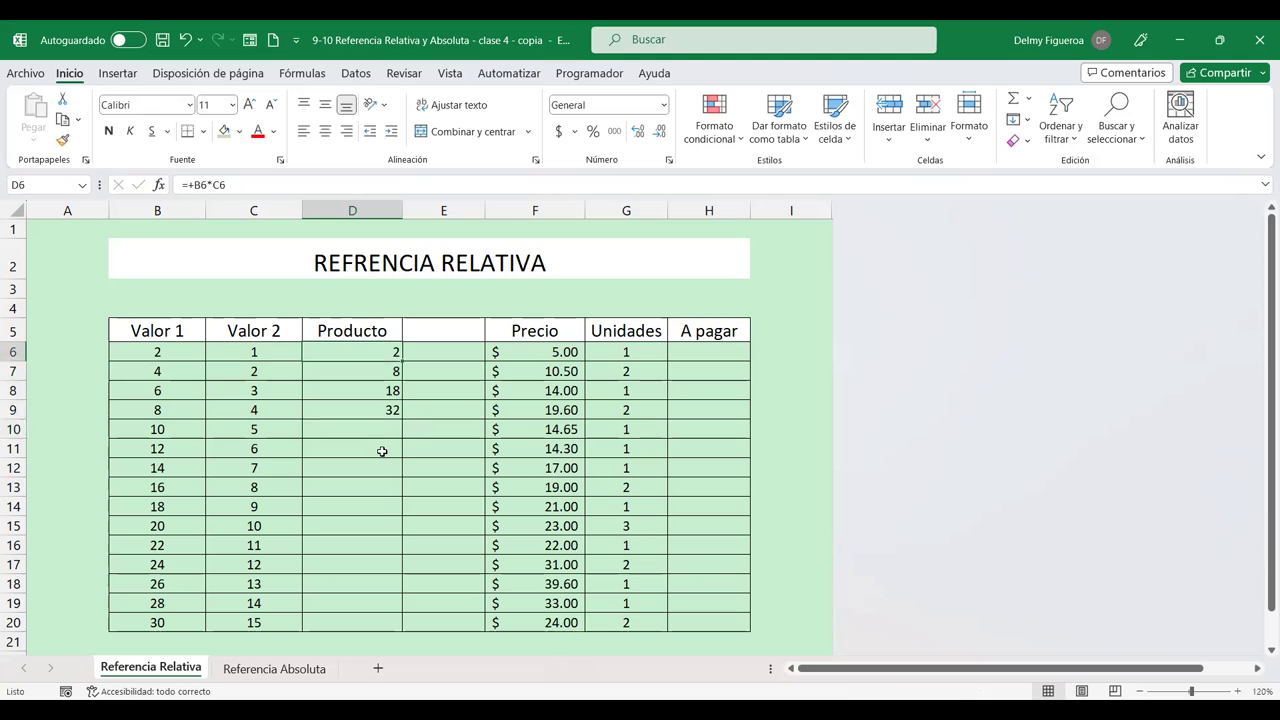
left_click(382, 451, "shift")
Step: Clear the Producto cells and enter =+PRODUCTO(B6:C6) in D6
key("Delete")
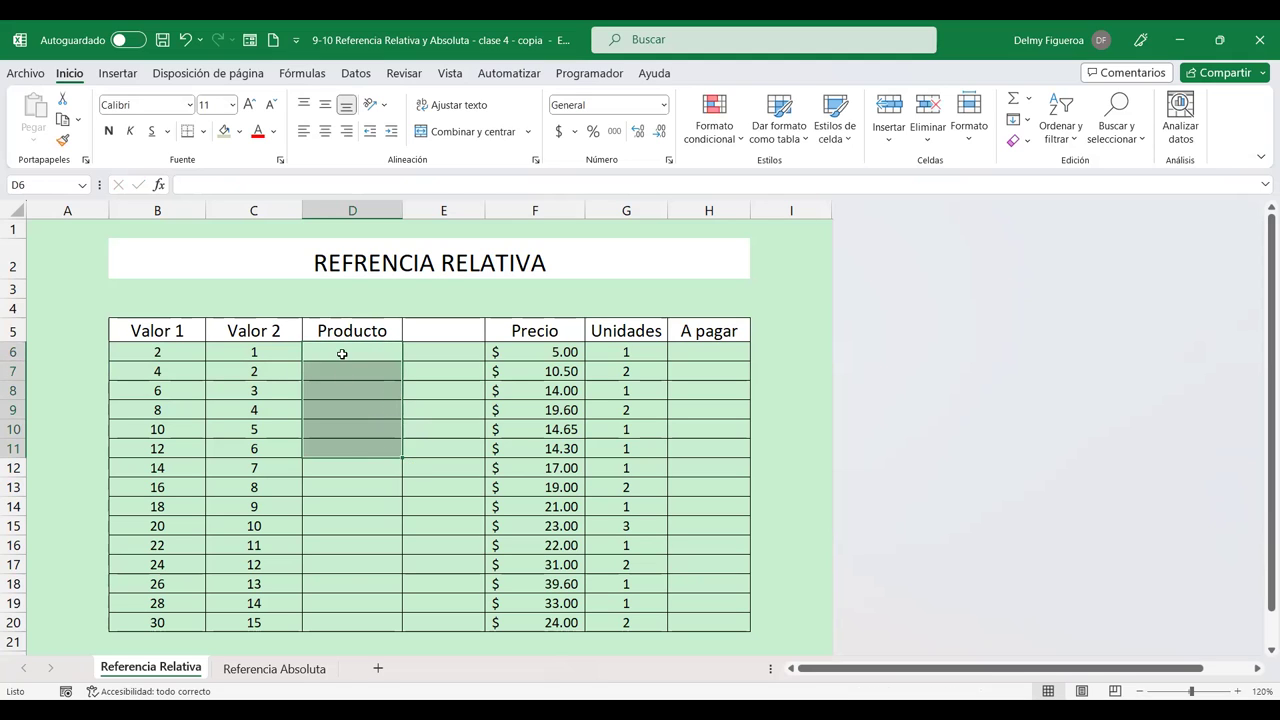
left_click(342, 353)
type("+")
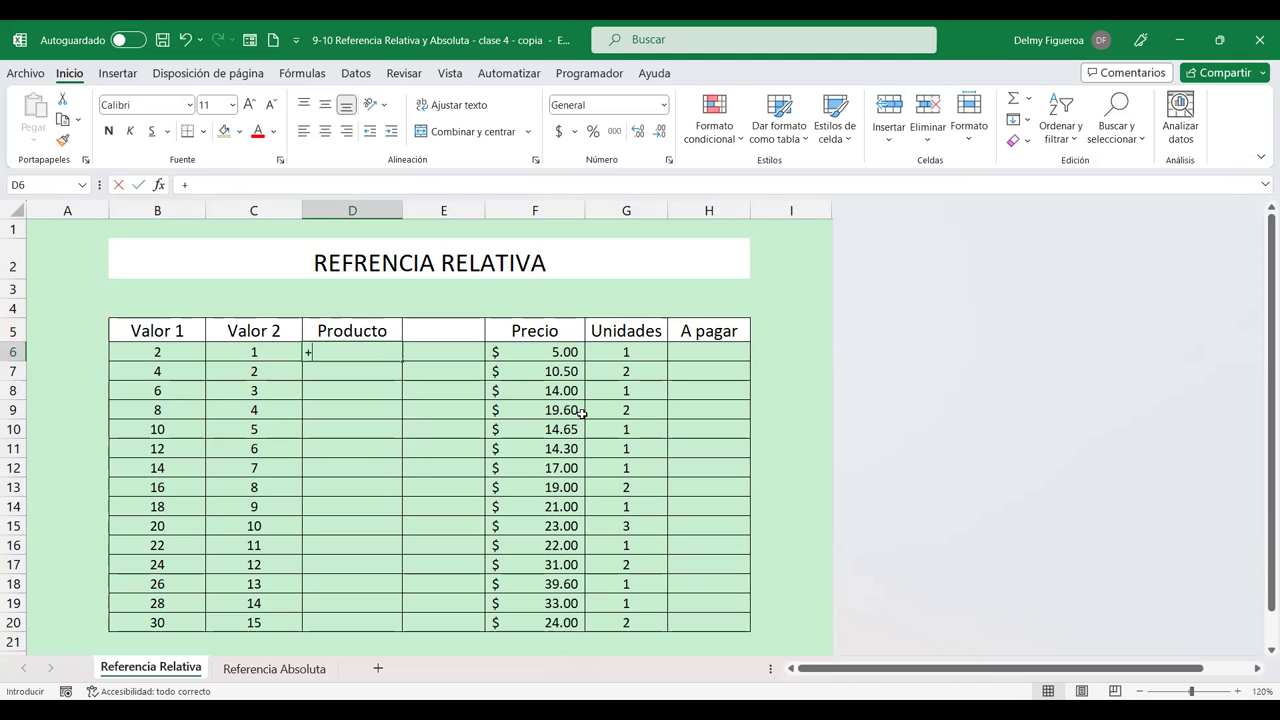
type("prod")
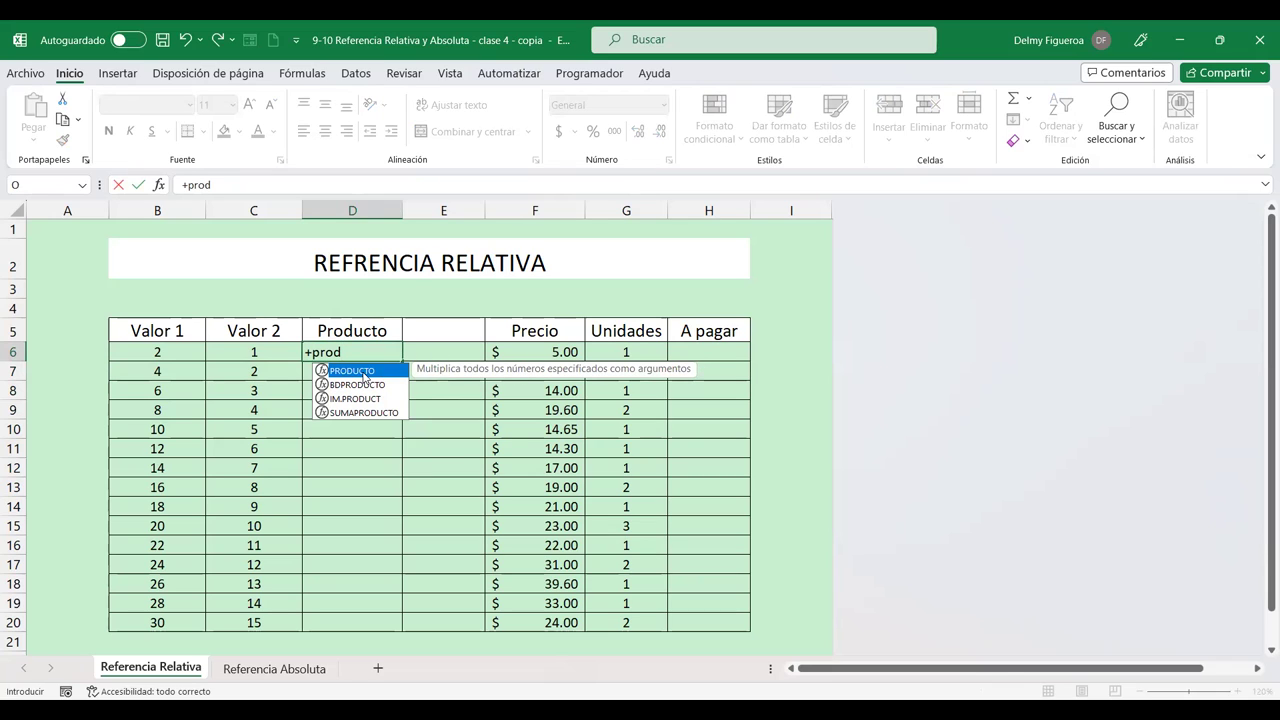
double_click(365, 375)
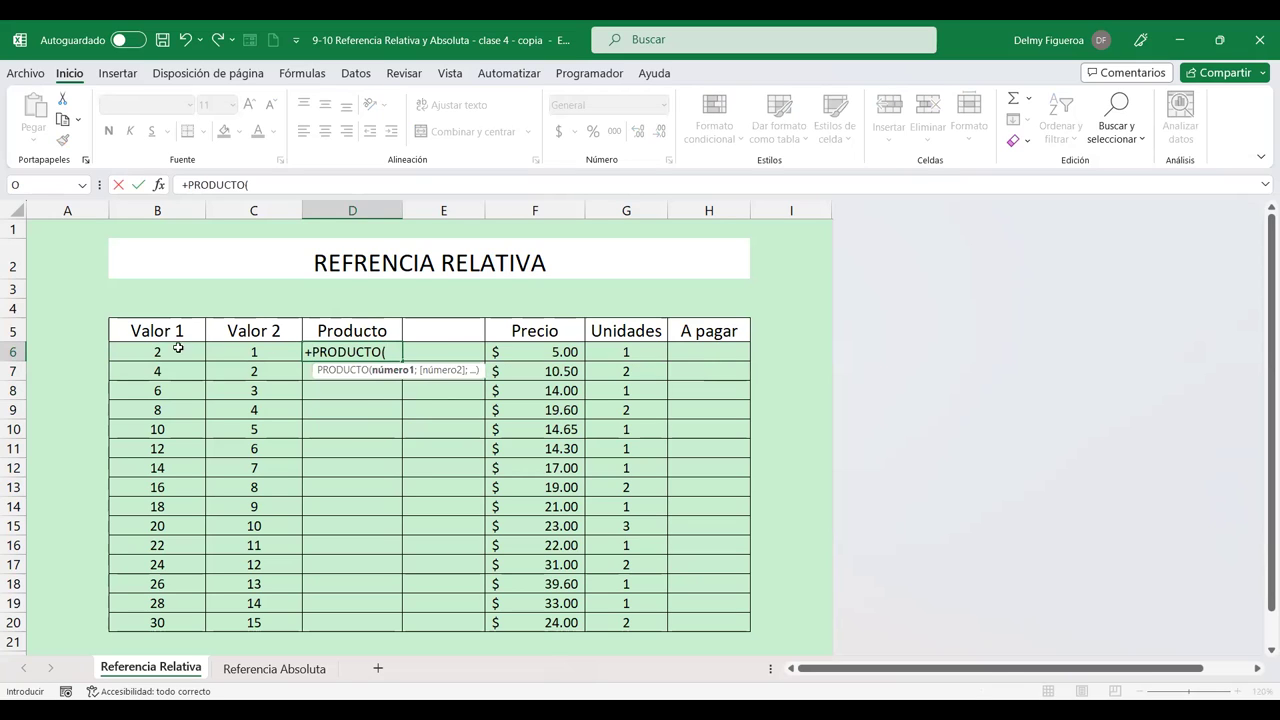
left_click_drag(160, 351, 255, 351)
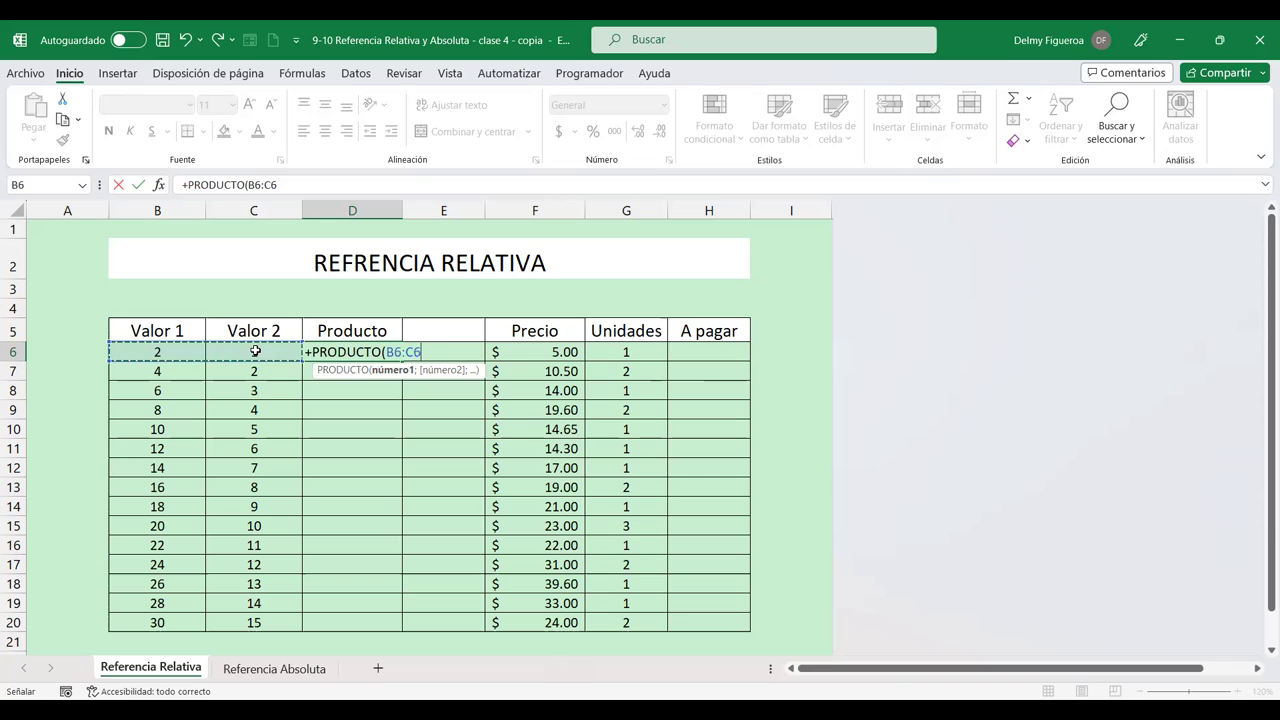
key("Return")
Step: Fill the PRODUCTO formula down to D20 and verify D18 uses B18:C18, giving 338
left_click(396, 354)
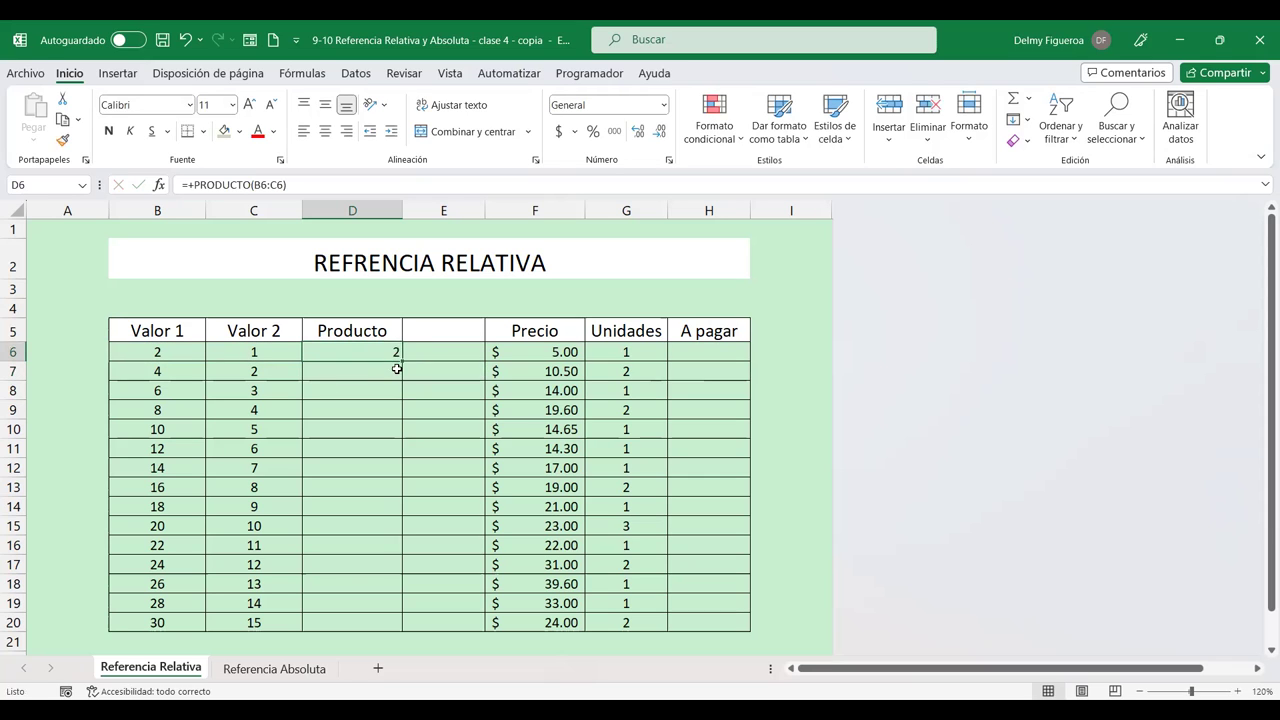
double_click(401, 361)
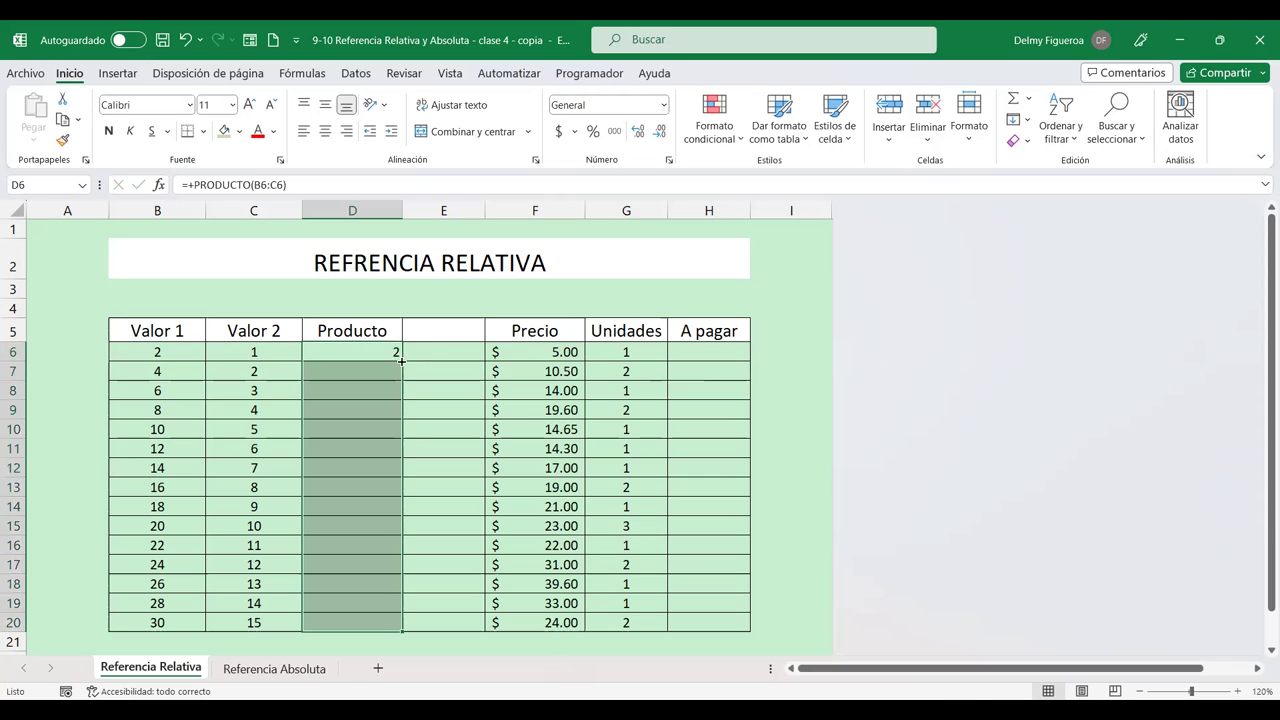
left_click(365, 581)
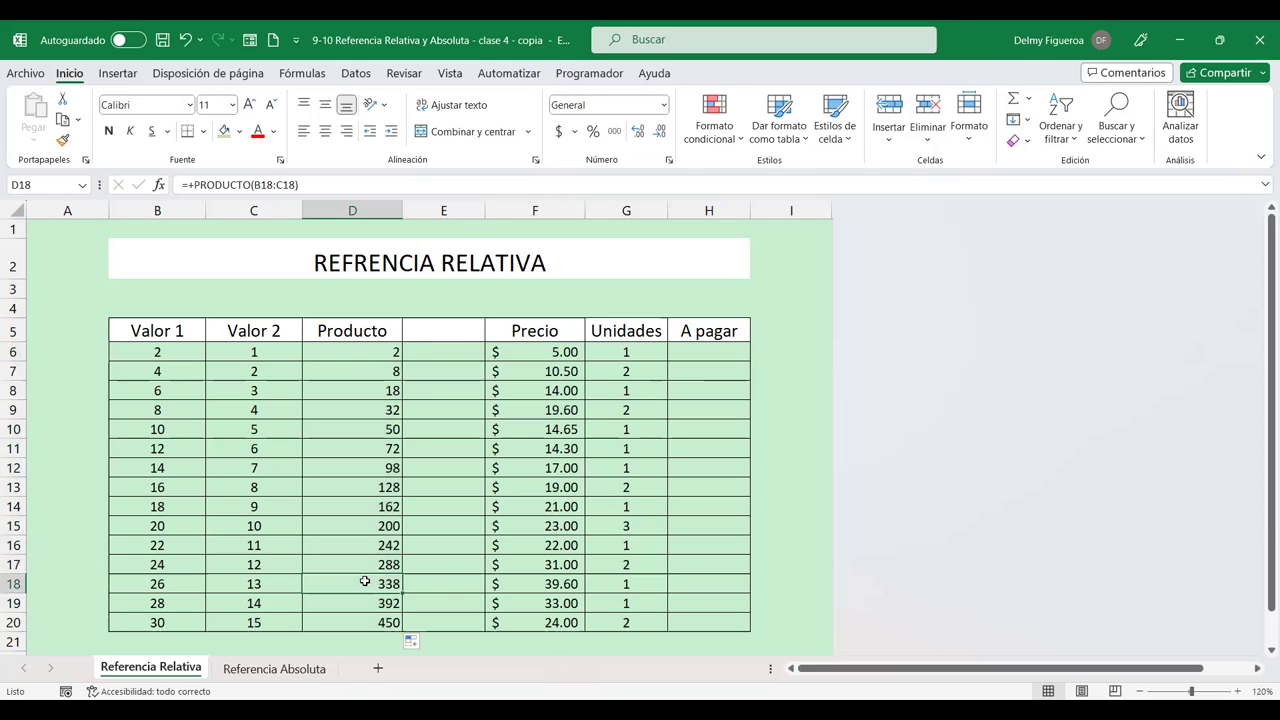
double_click(365, 581)
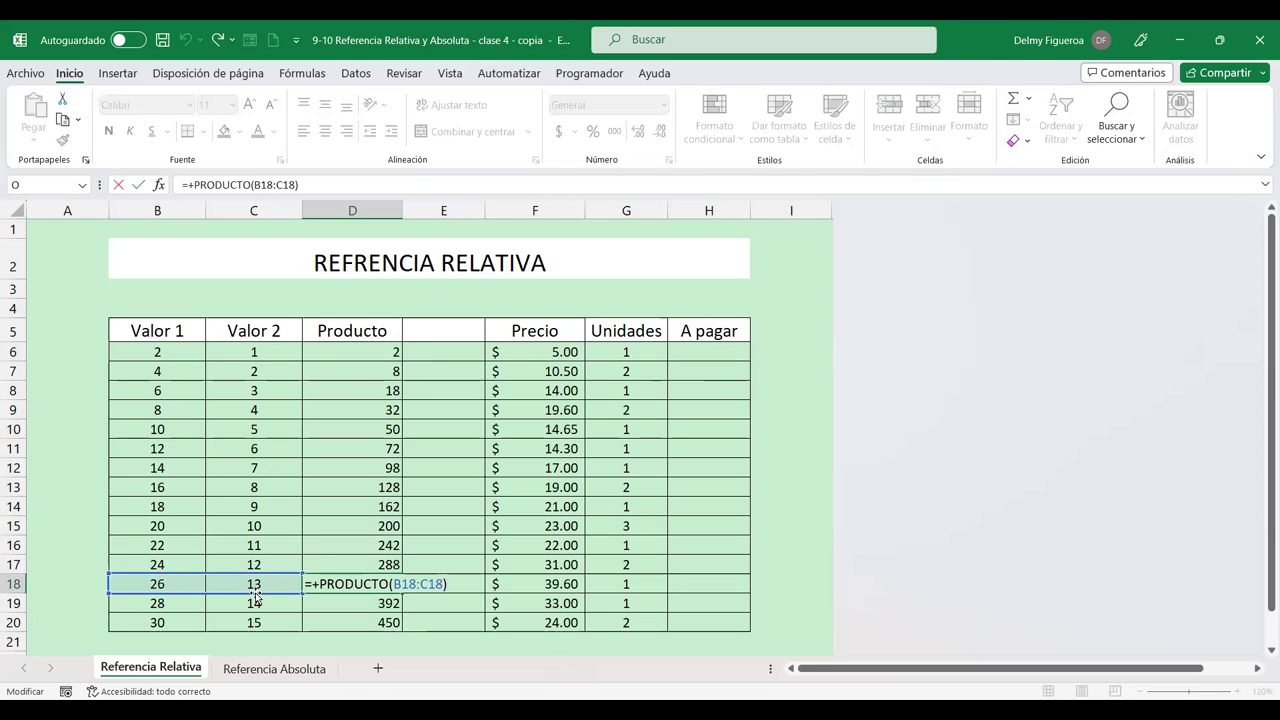
key("Return")
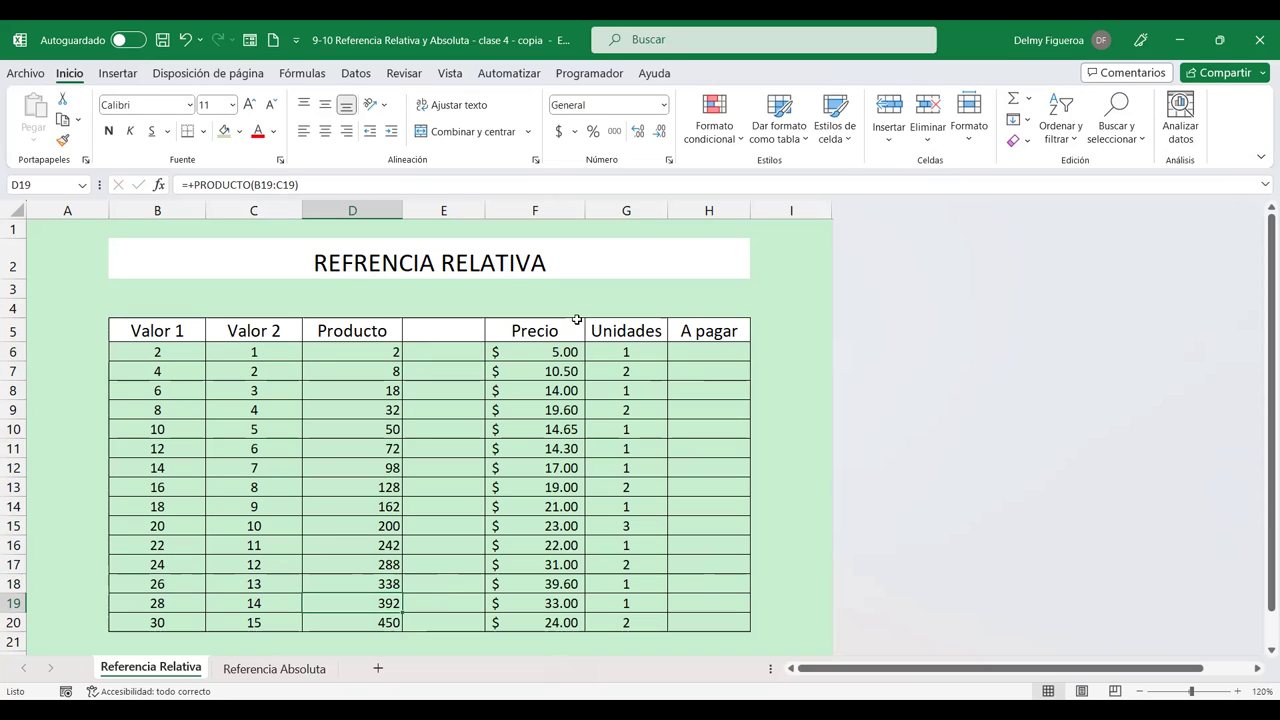
Step: Enter =+F6*G6 in H6 to multiply Precio by Unidades
left_click(552, 352)
left_click(576, 506, "shift")
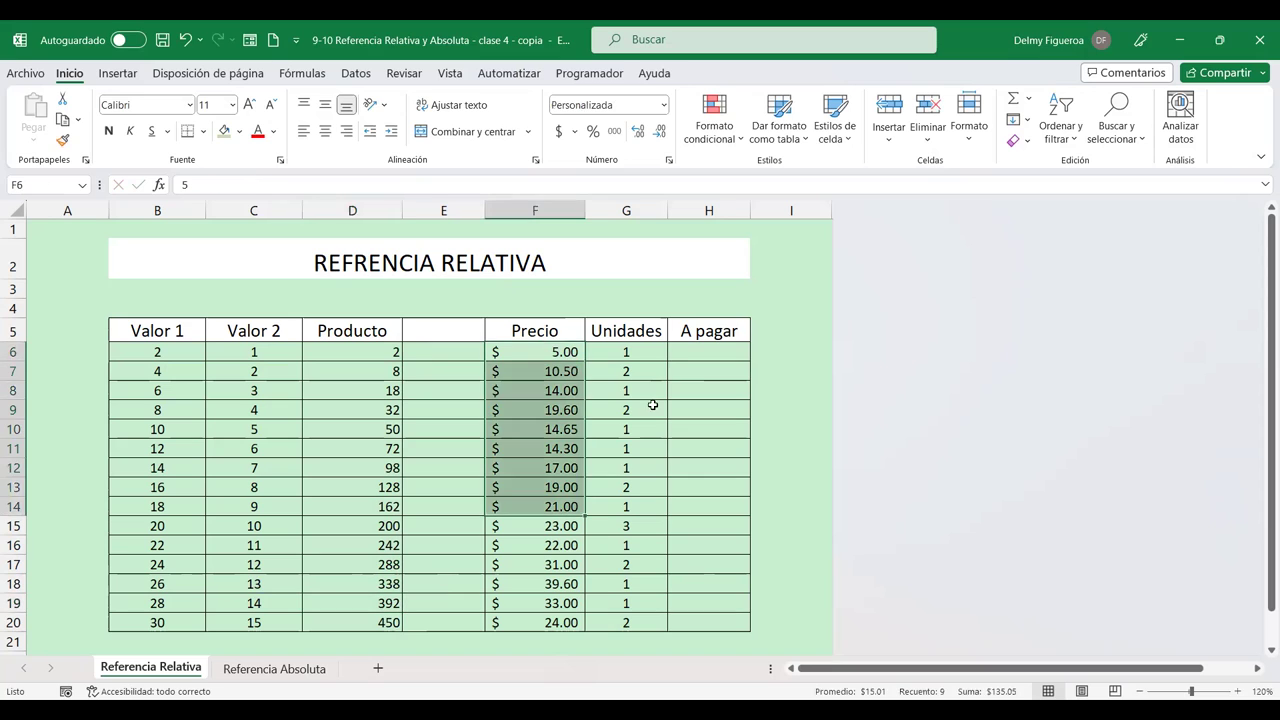
left_click_drag(646, 352, 646, 458)
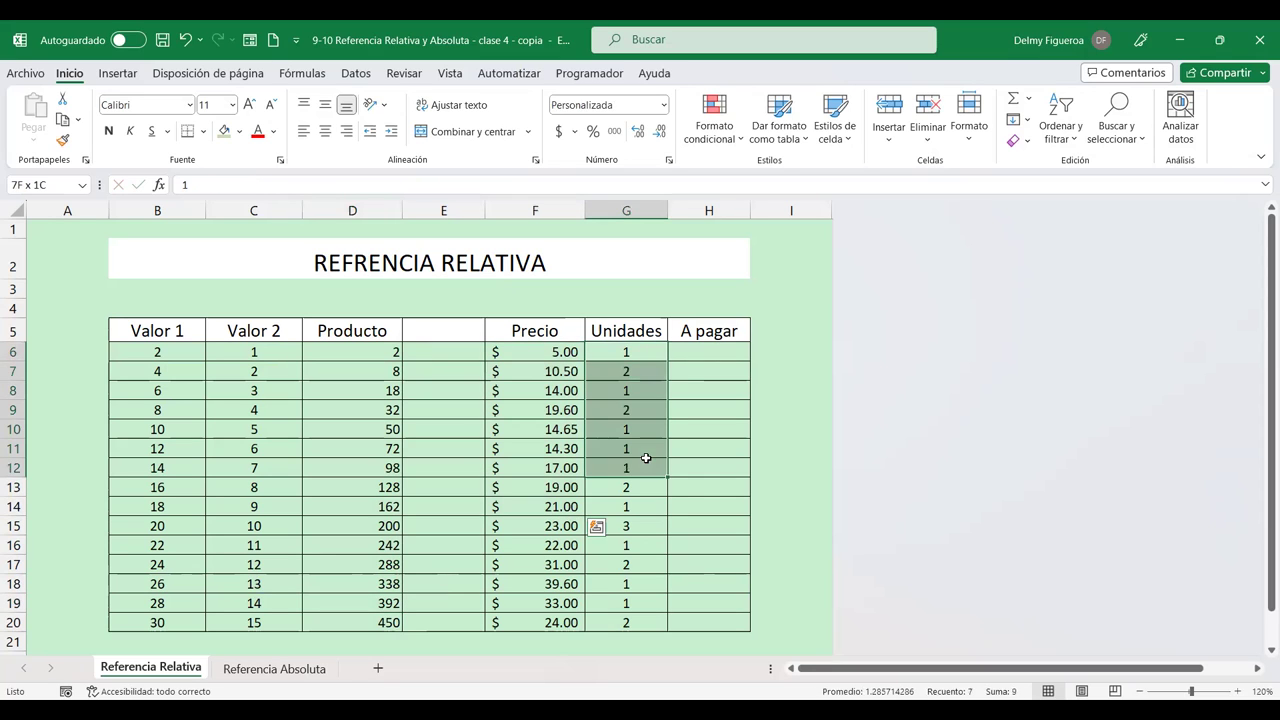
left_click(716, 356)
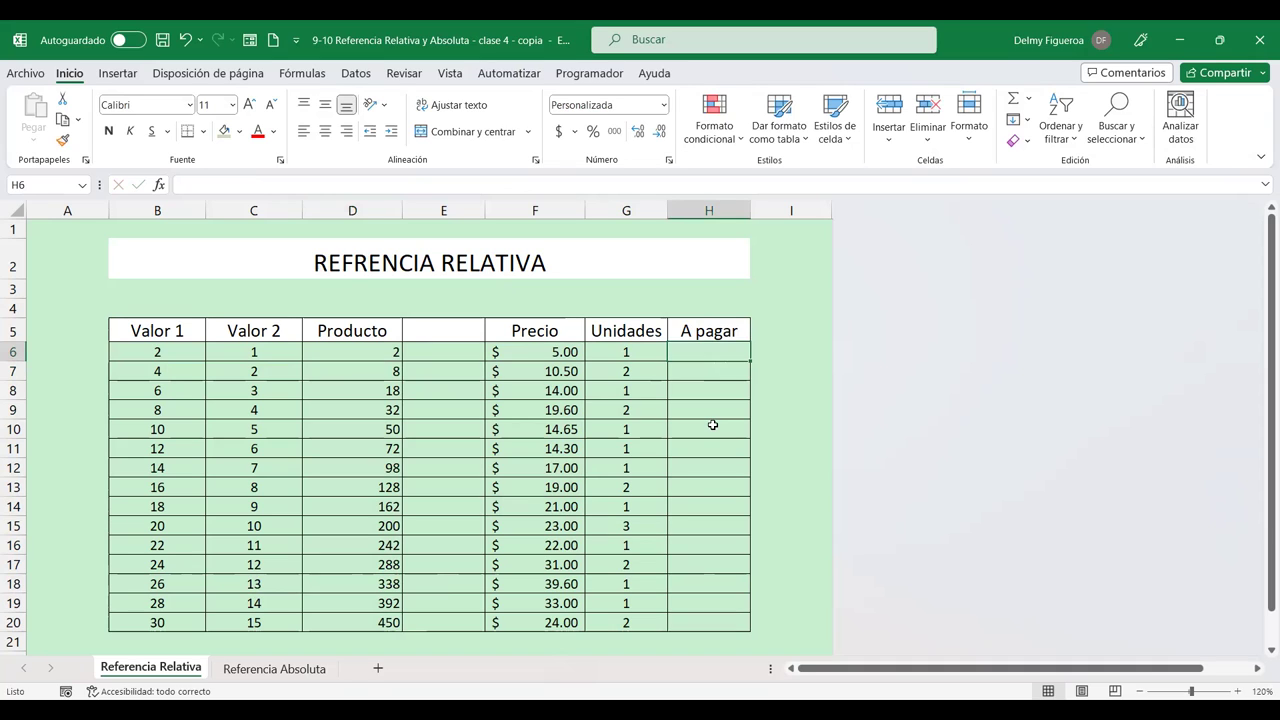
type("+")
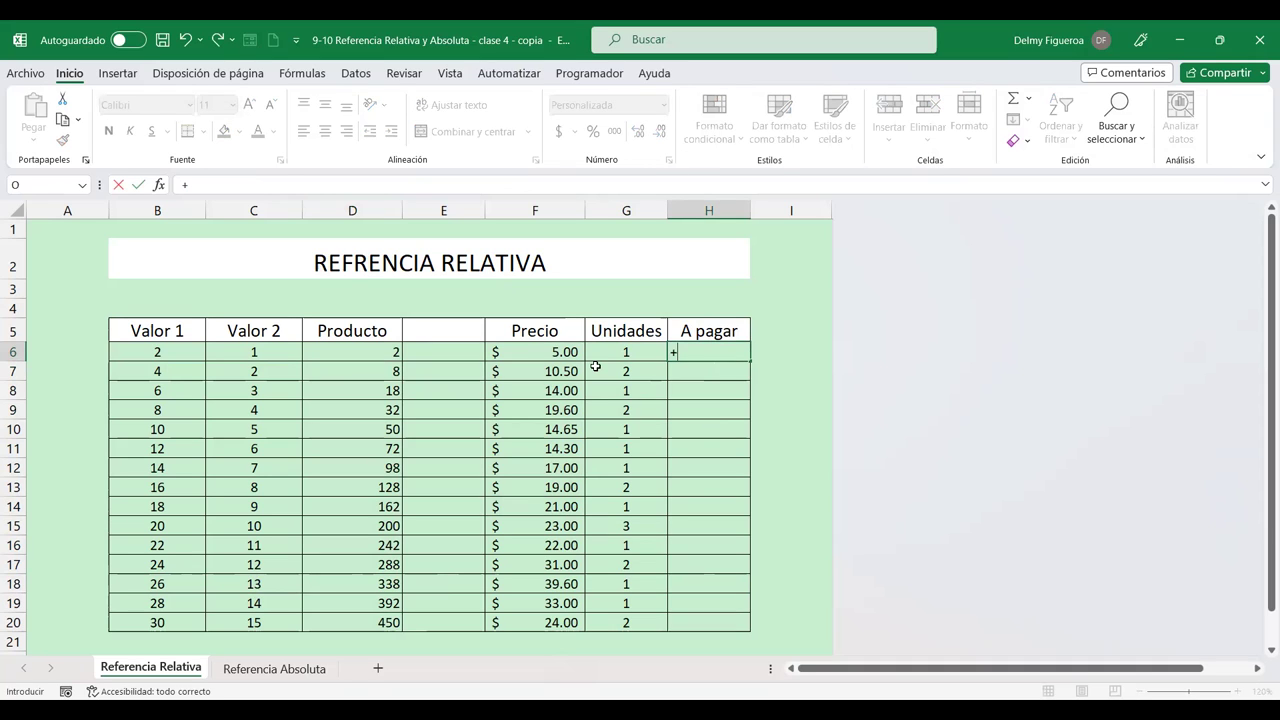
left_click(557, 351)
type("*")
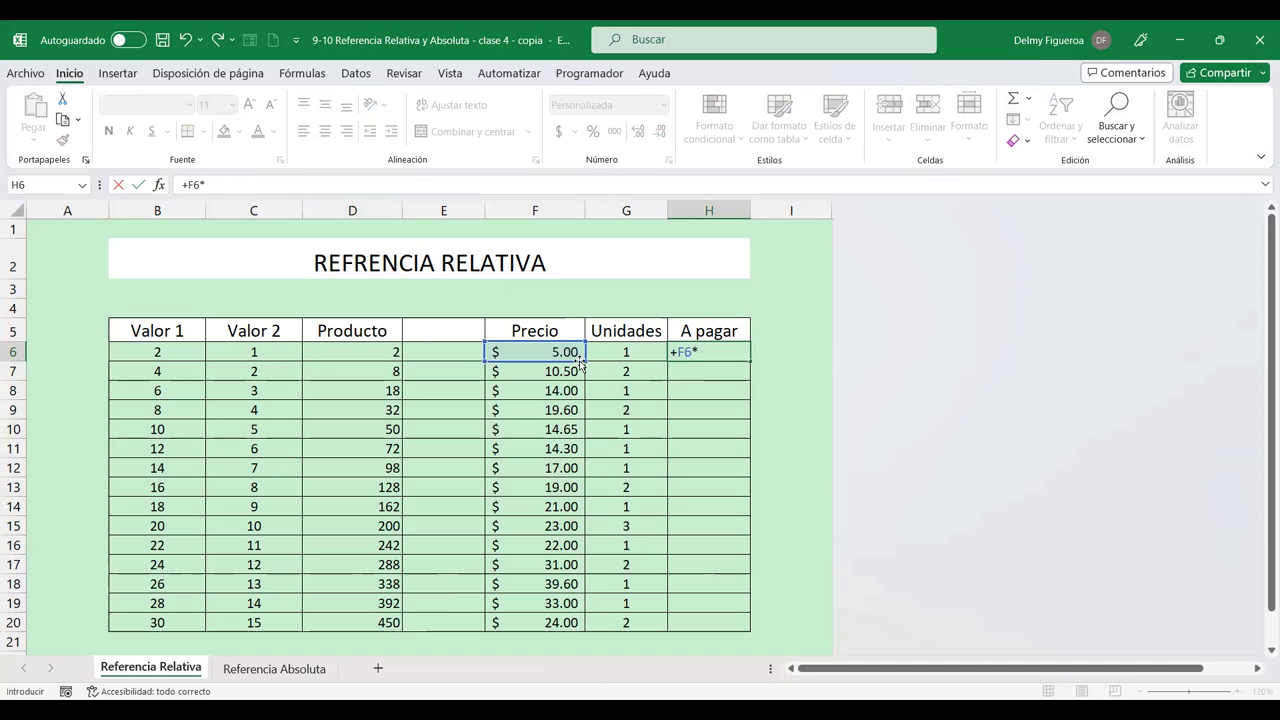
left_click(606, 351)
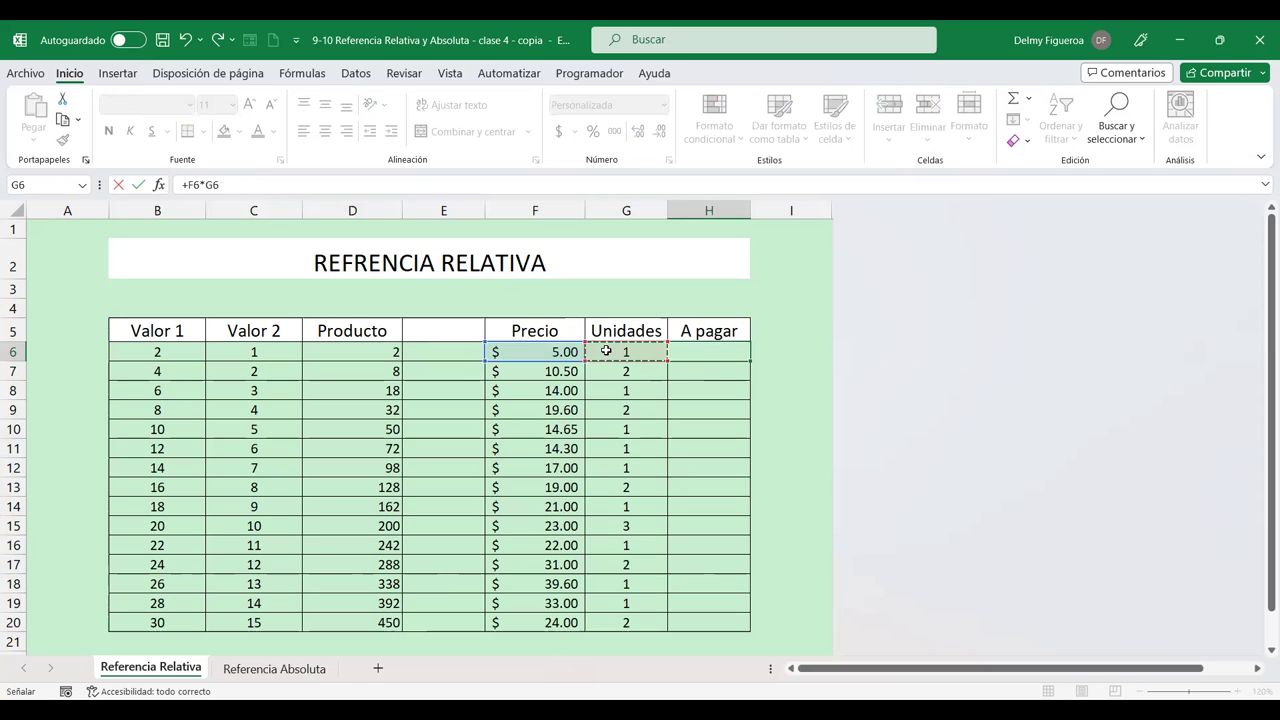
key("Return")
Step: Fill the A pagar formula down to H20 and verify the references in H10 and H13
key("Up")
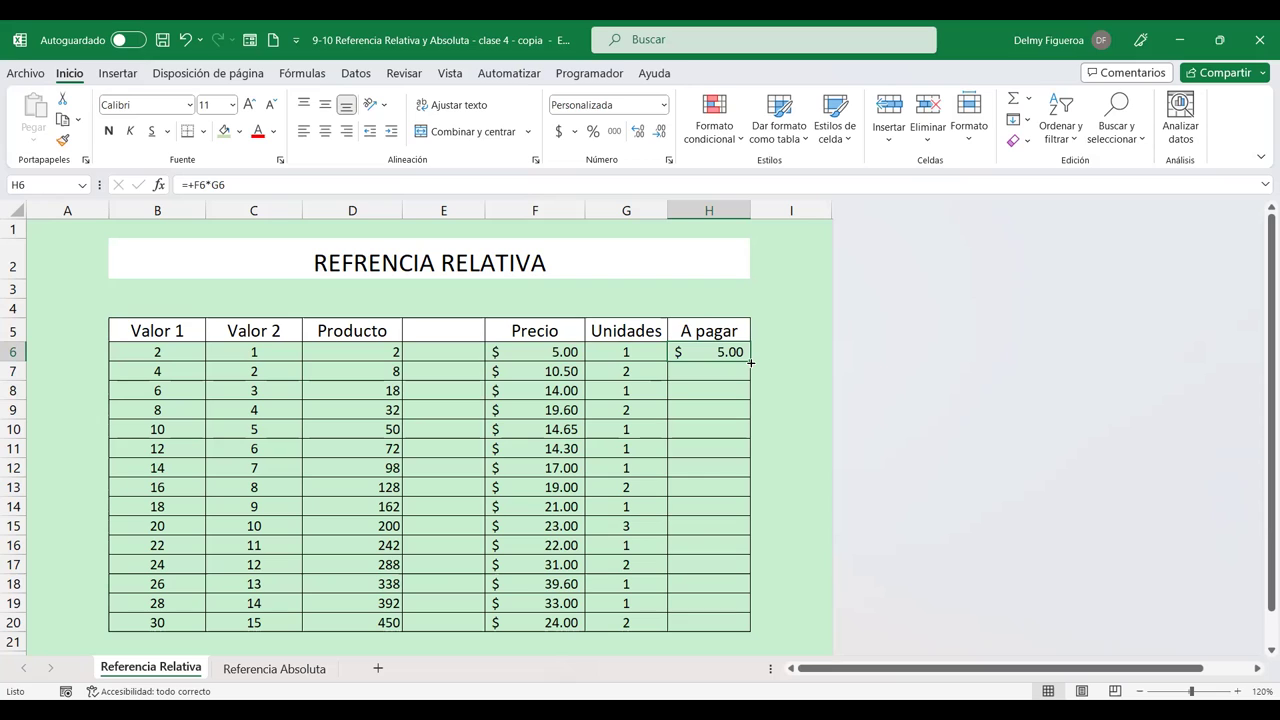
double_click(750, 363)
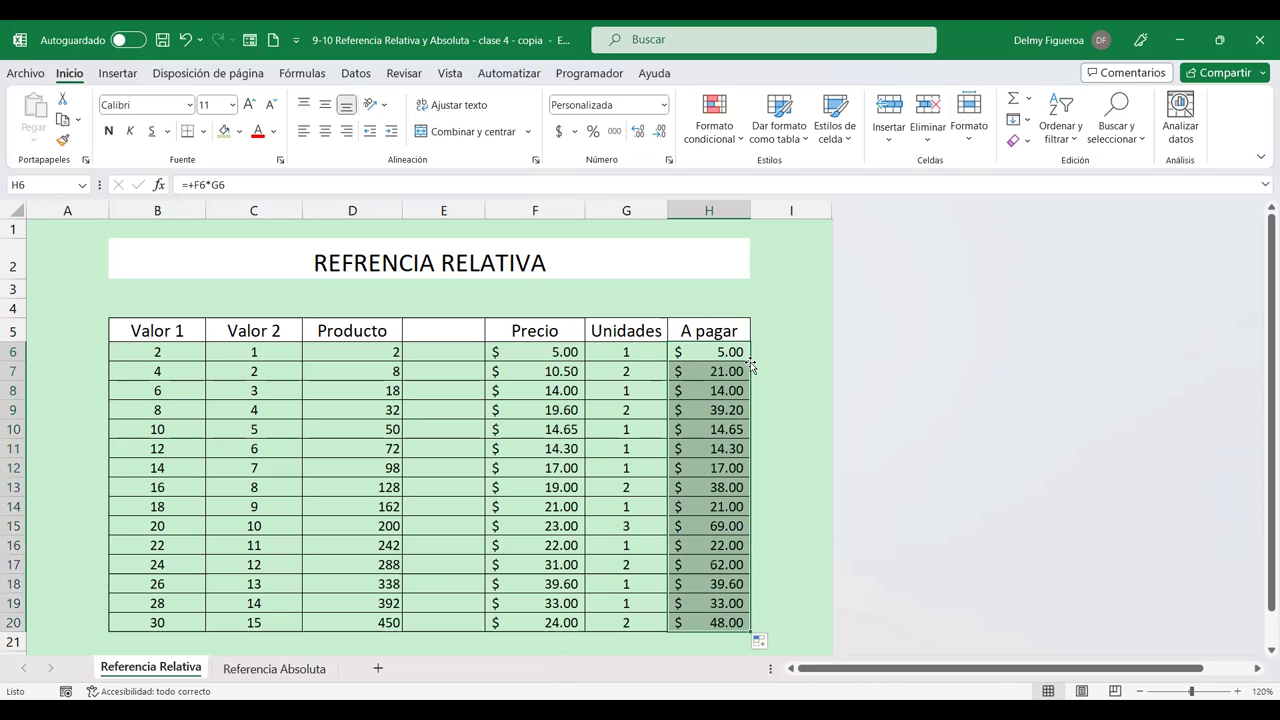
left_click(713, 426)
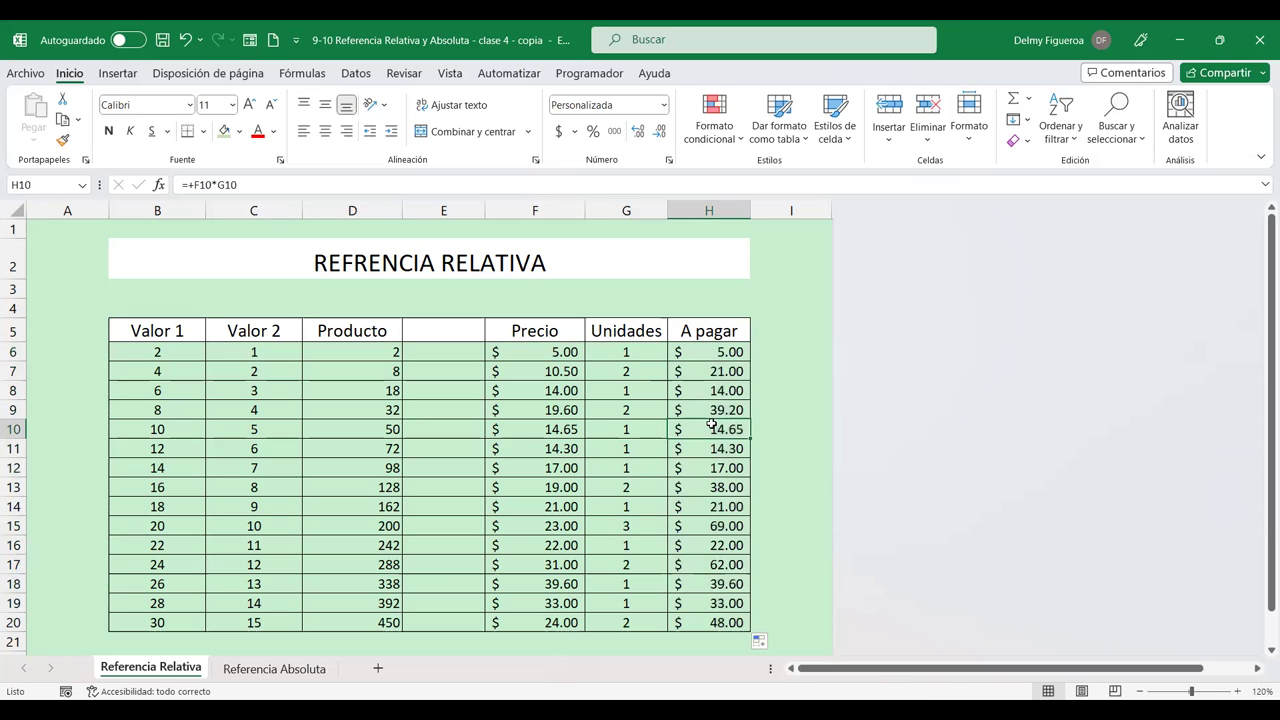
double_click(711, 426)
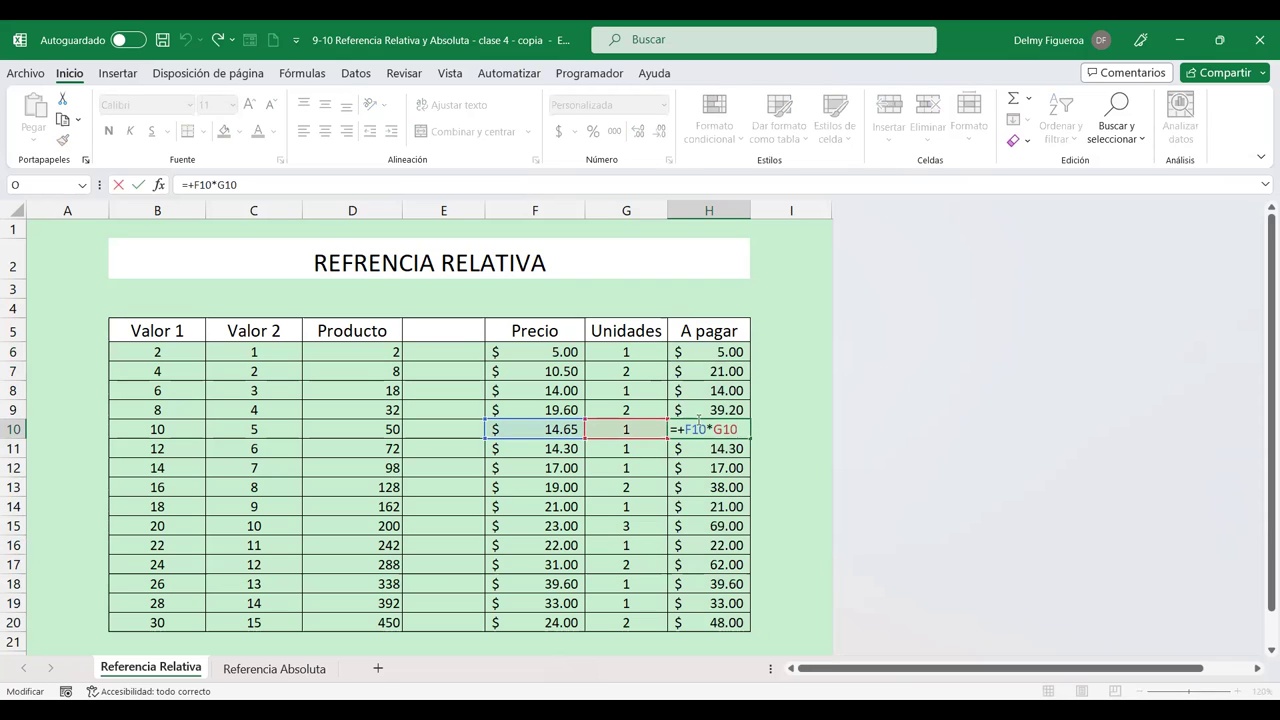
key("Return")
left_click(718, 494)
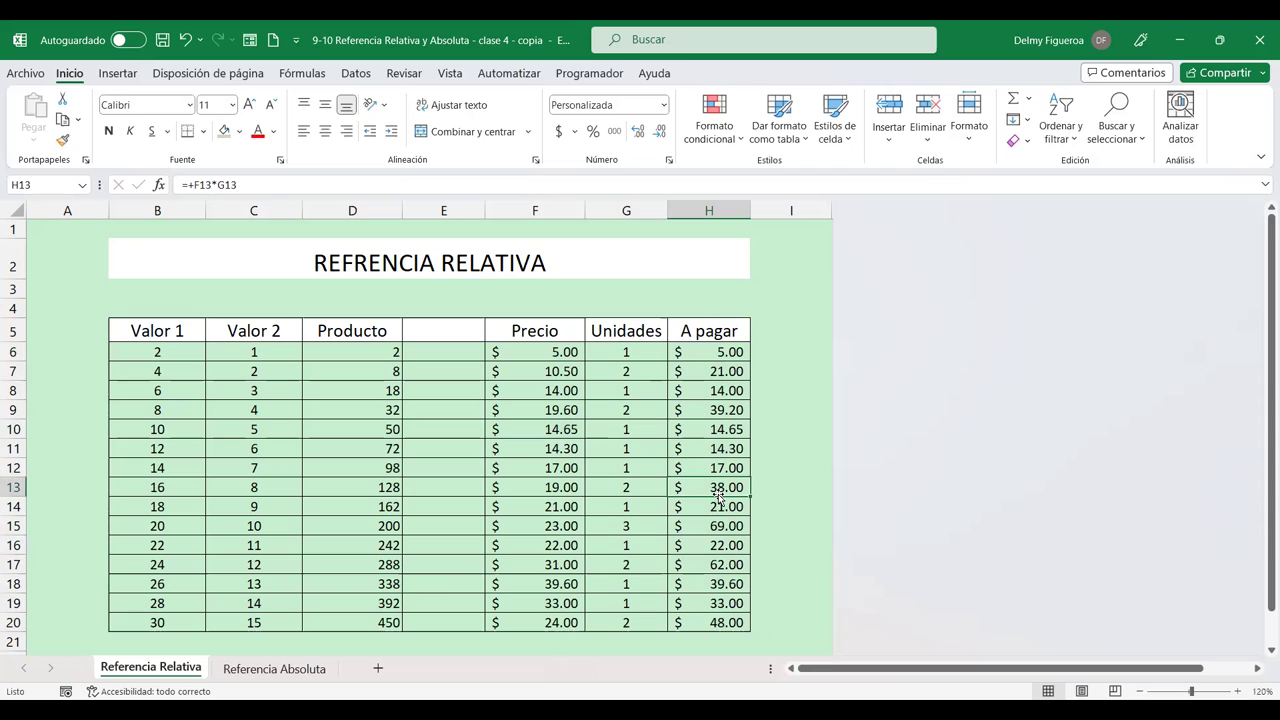
double_click(718, 495)
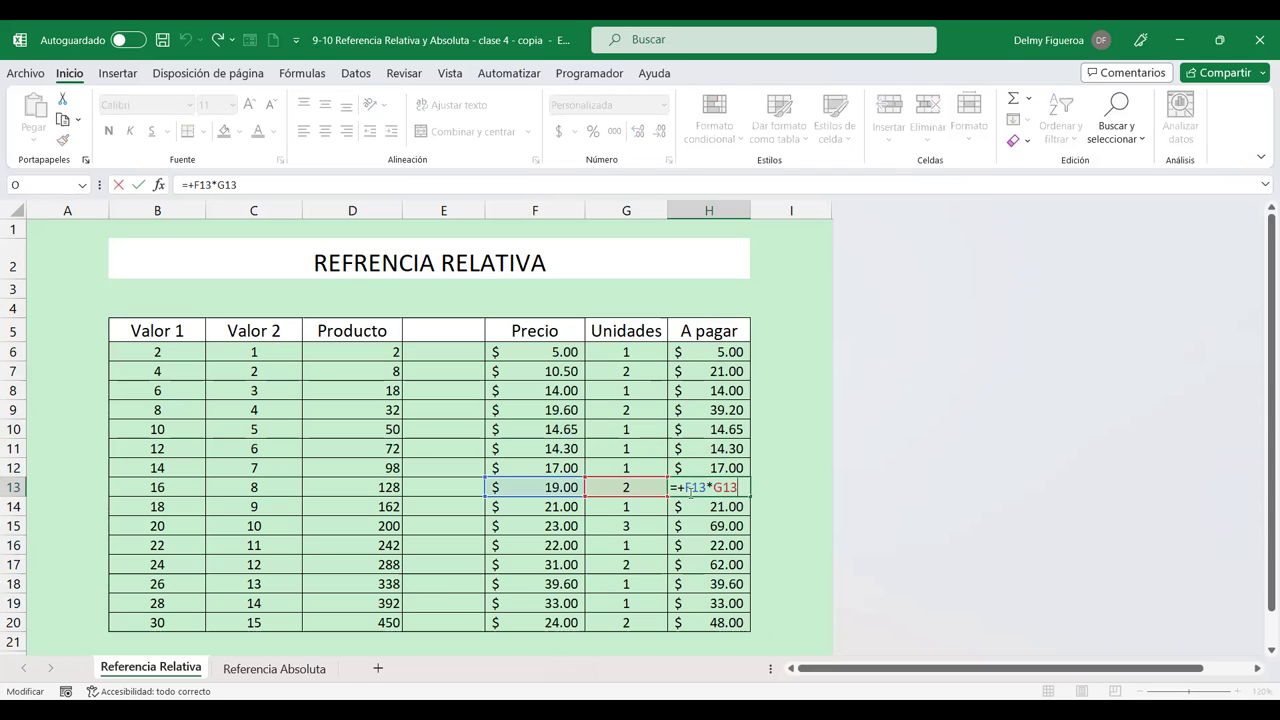
key("Return")
Step: Verify H19's formula, then switch to the Referencia Absoluta sheet
left_click(719, 602)
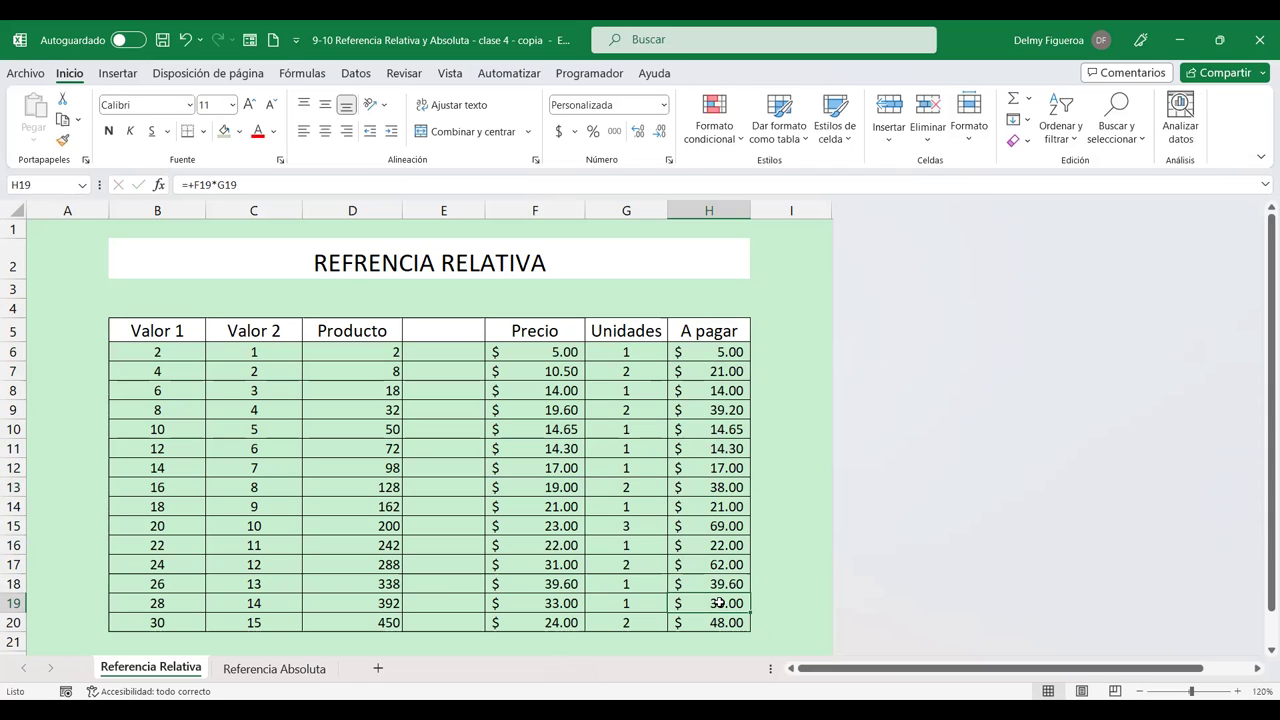
double_click(719, 602)
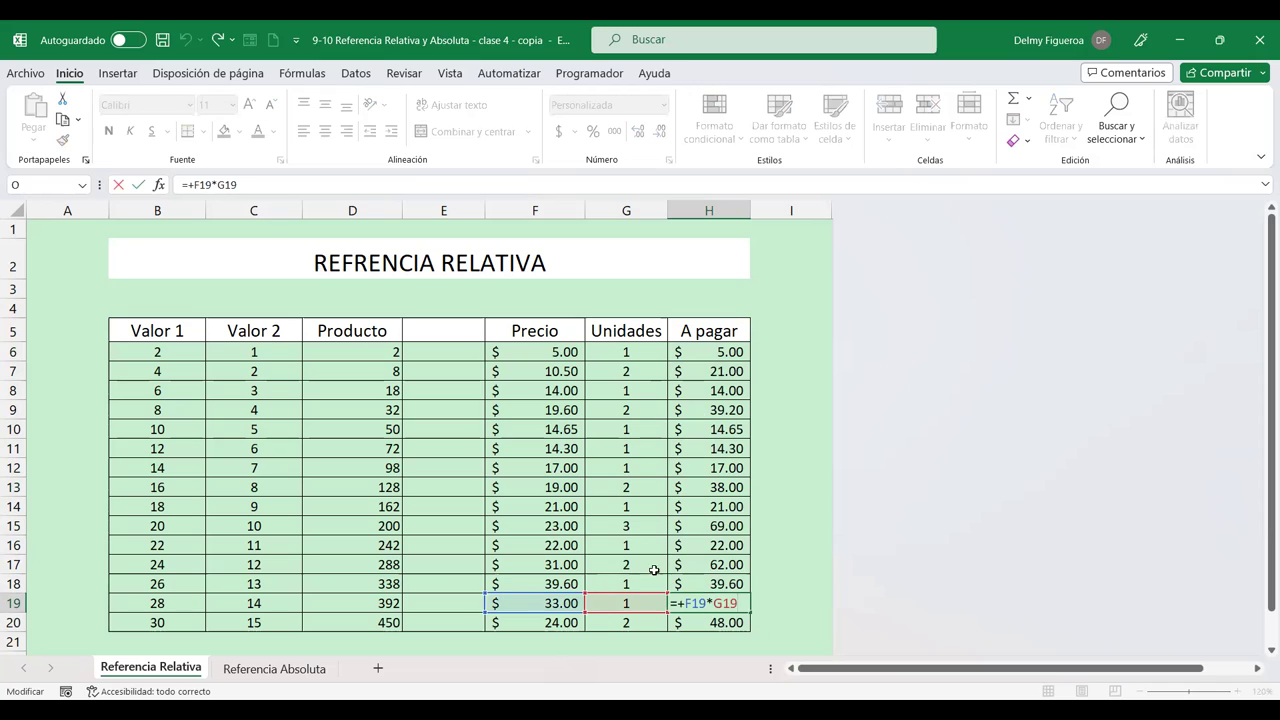
key("Return")
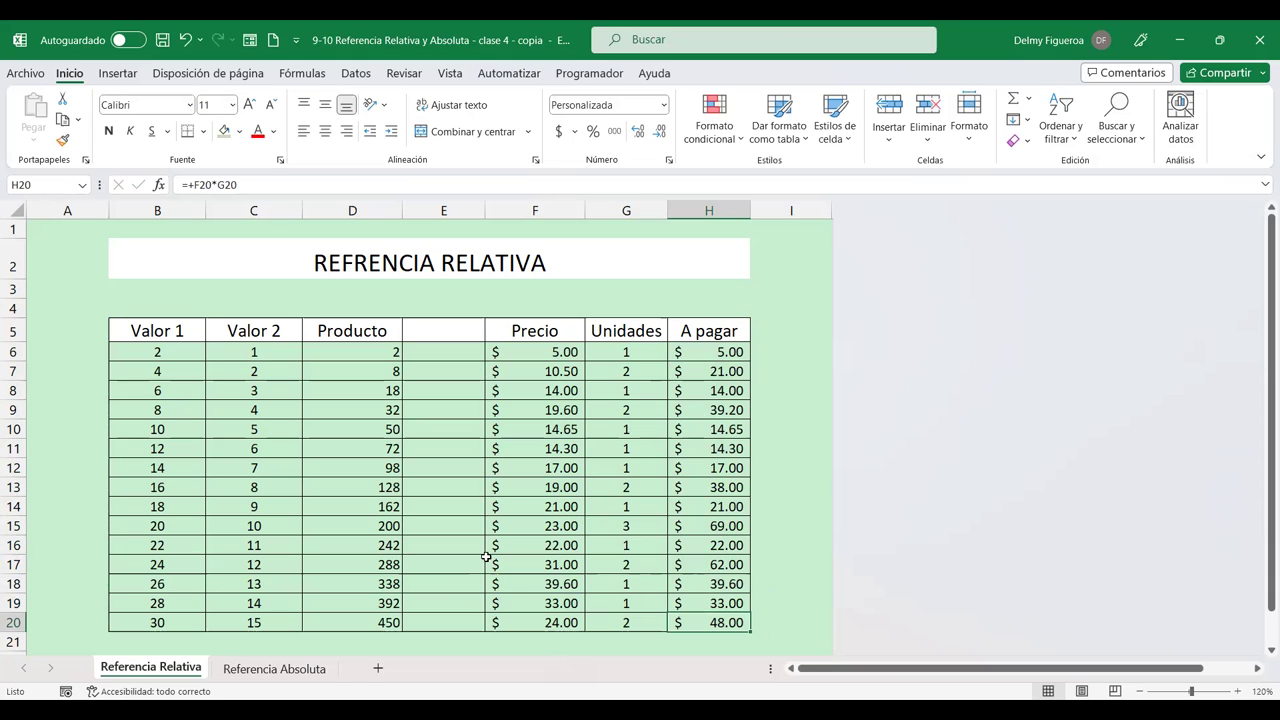
left_click(238, 676)
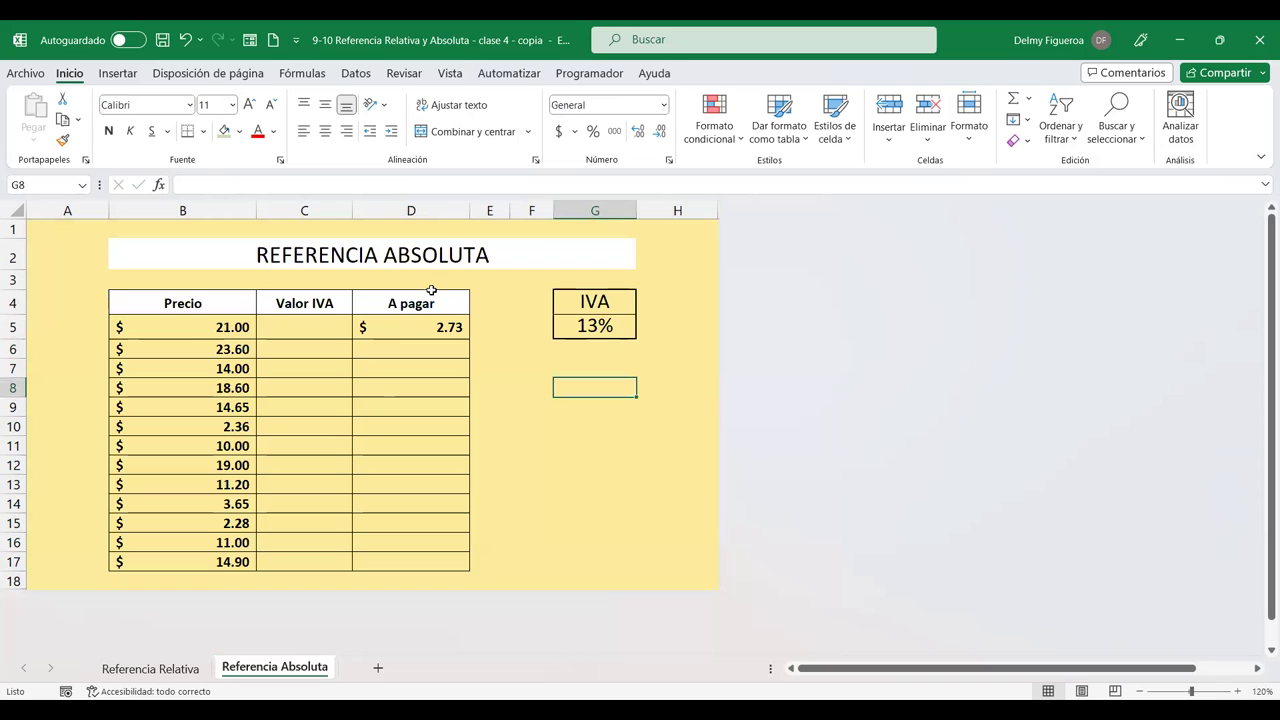
Step: Build the C5 Valor IVA formula +B5*G5 from the price and the 13% rate
left_click(312, 326)
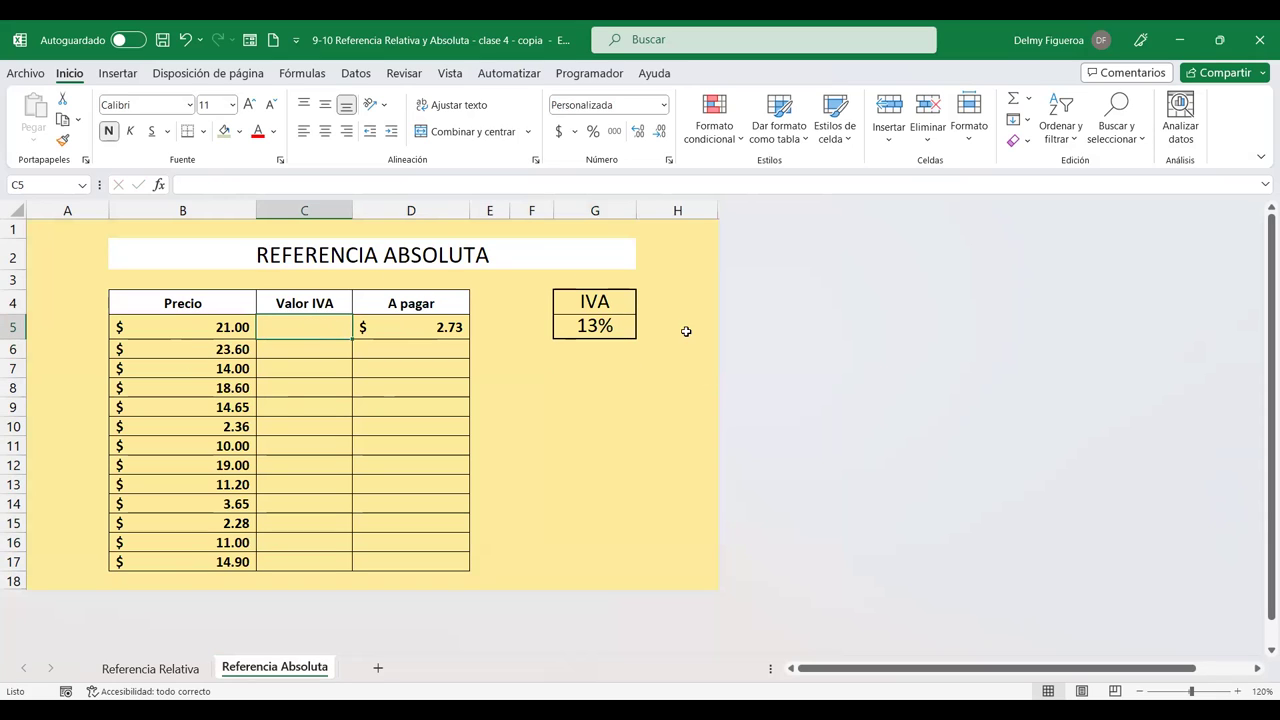
left_click(598, 326)
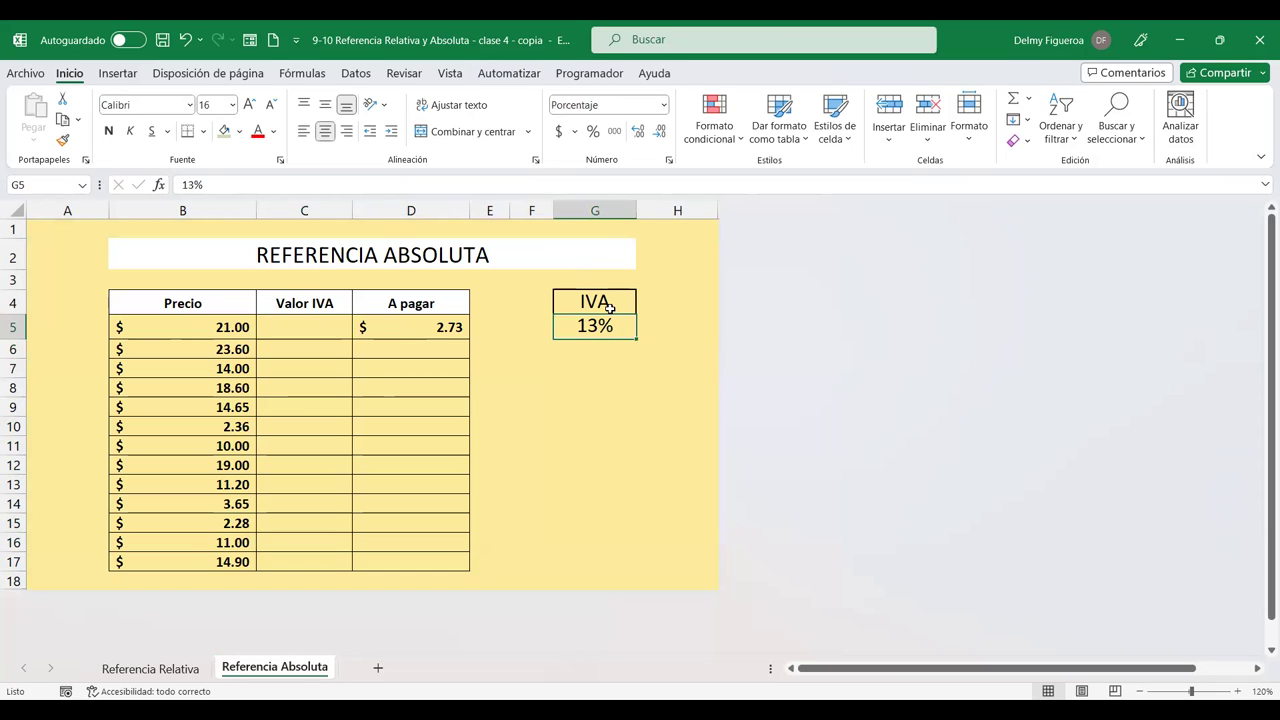
left_click(305, 325)
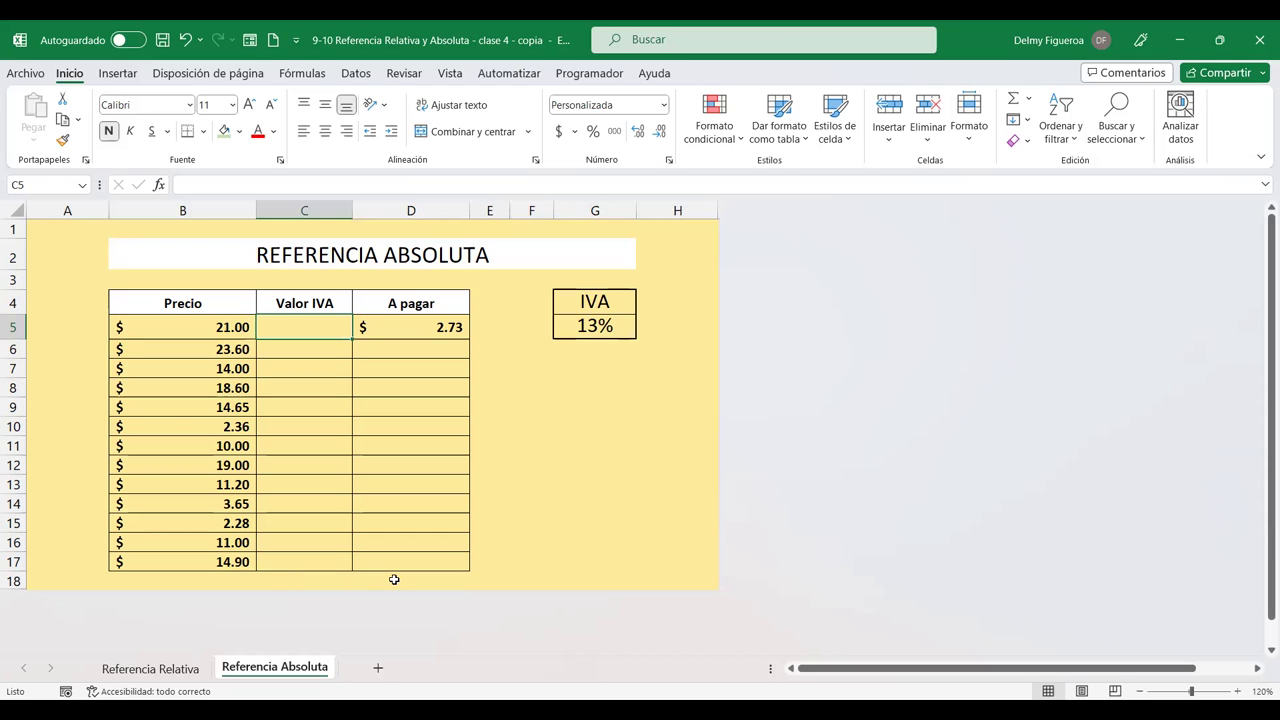
type("+")
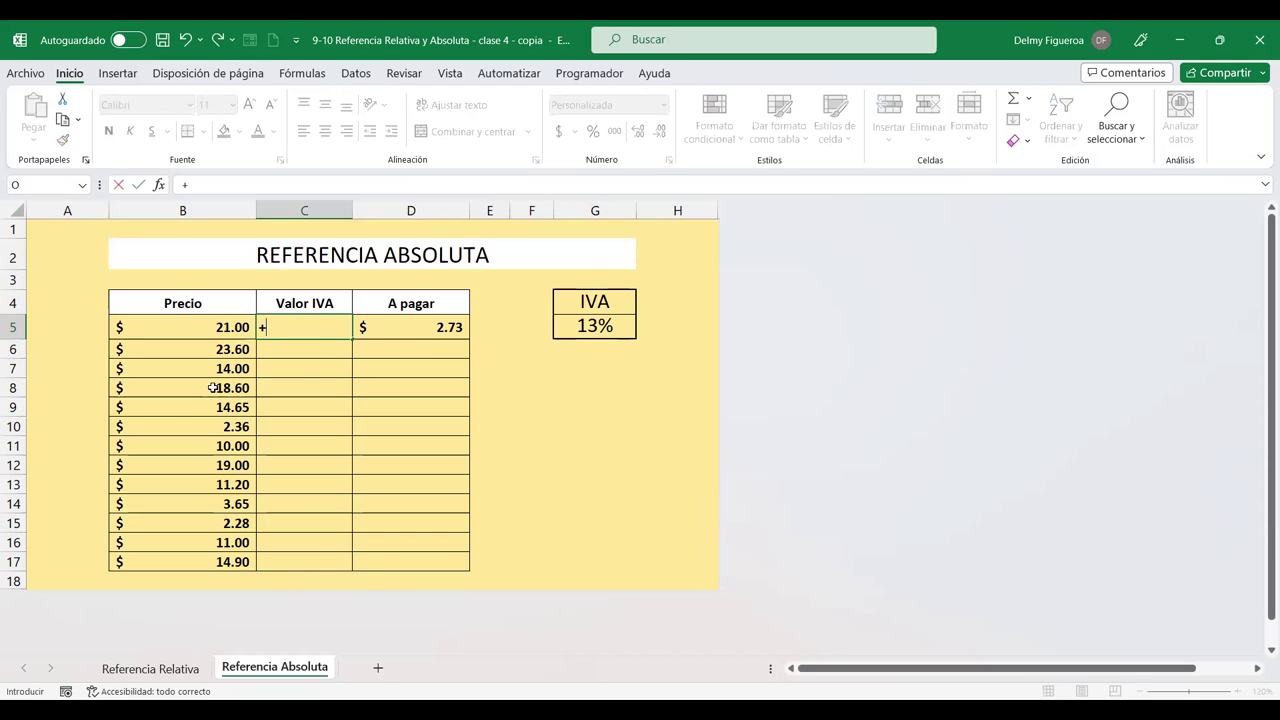
left_click(213, 327)
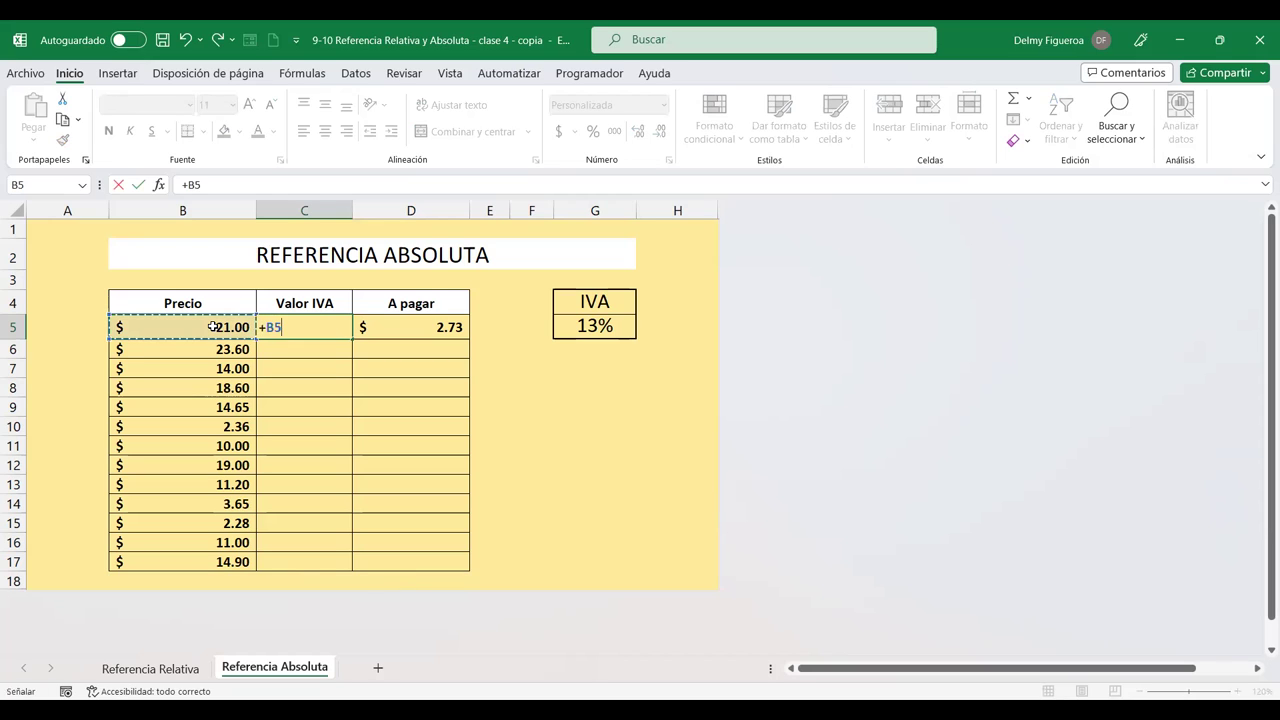
type("*")
left_click(614, 322)
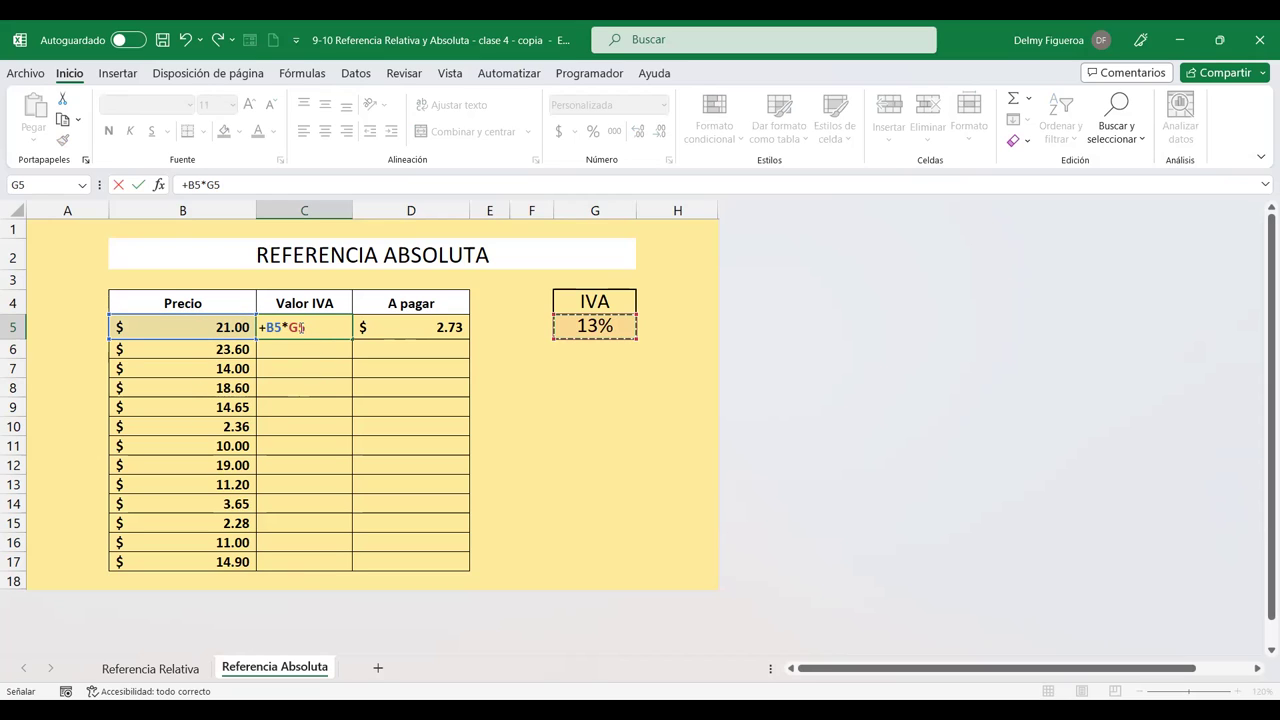
Step: Cycle the rate reference with F4 to G$5 and confirm the formula
left_click(308, 327)
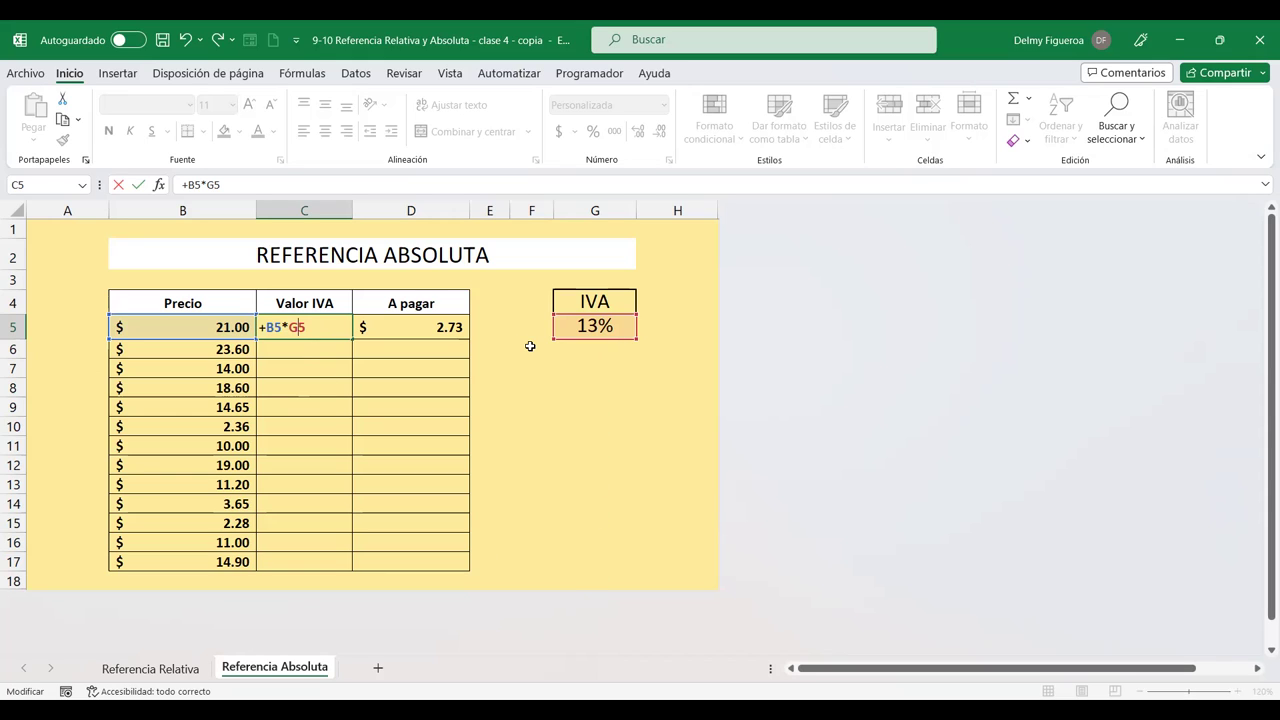
key("F4")
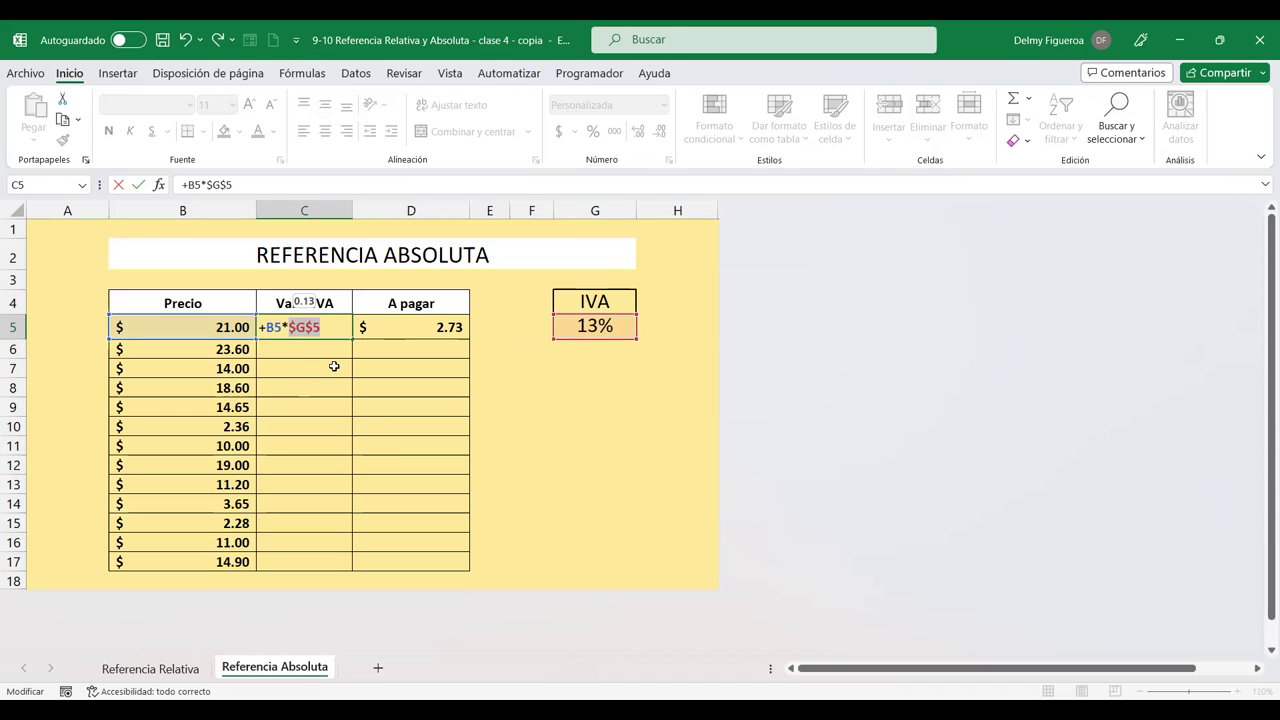
key("F4")
mouse_move(306, 325)
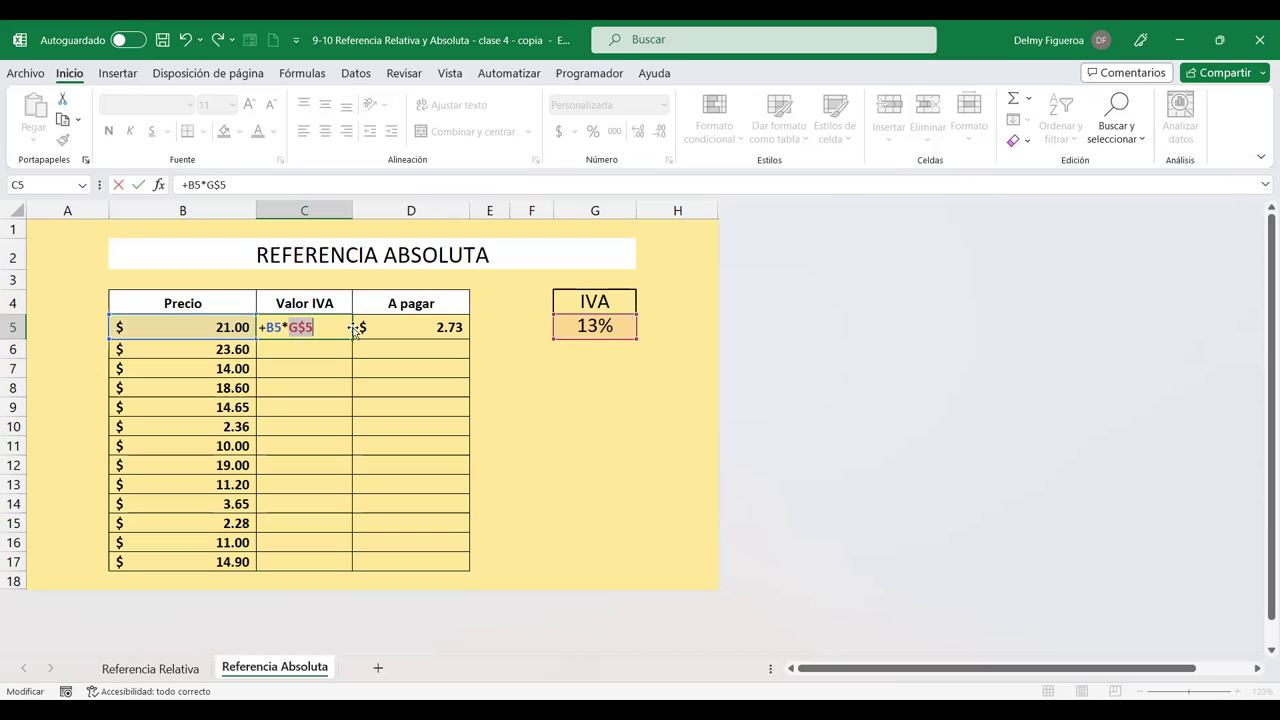
key("Return")
Step: Fill the C5 IVA formula down to C17 and check the copies in C7 and C12
left_click(334, 325)
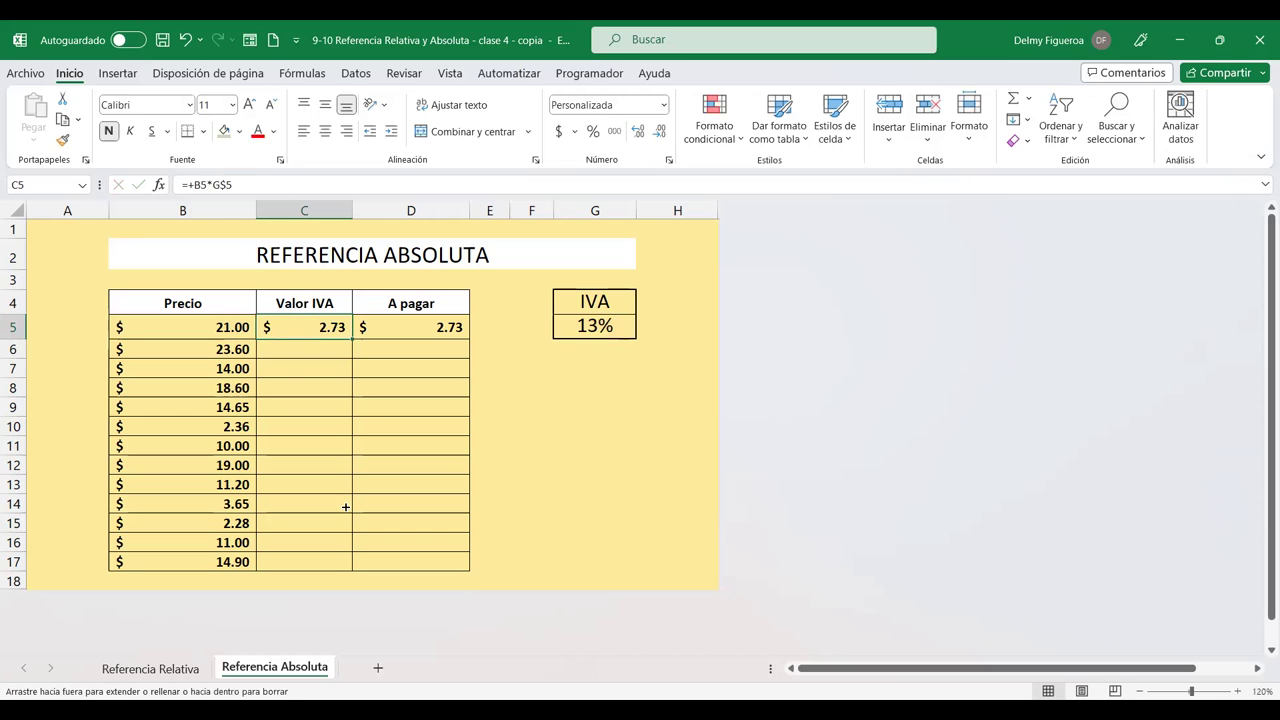
left_click_drag(348, 340, 343, 563)
left_click(291, 368)
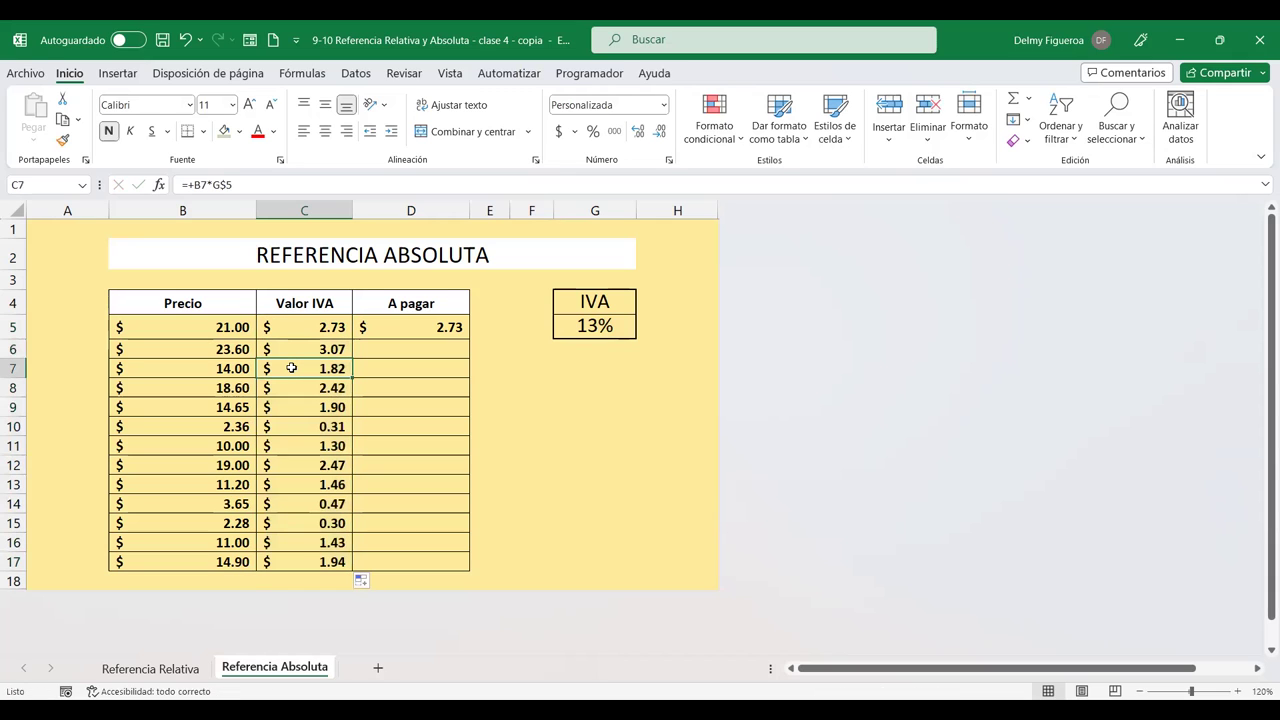
double_click(291, 368)
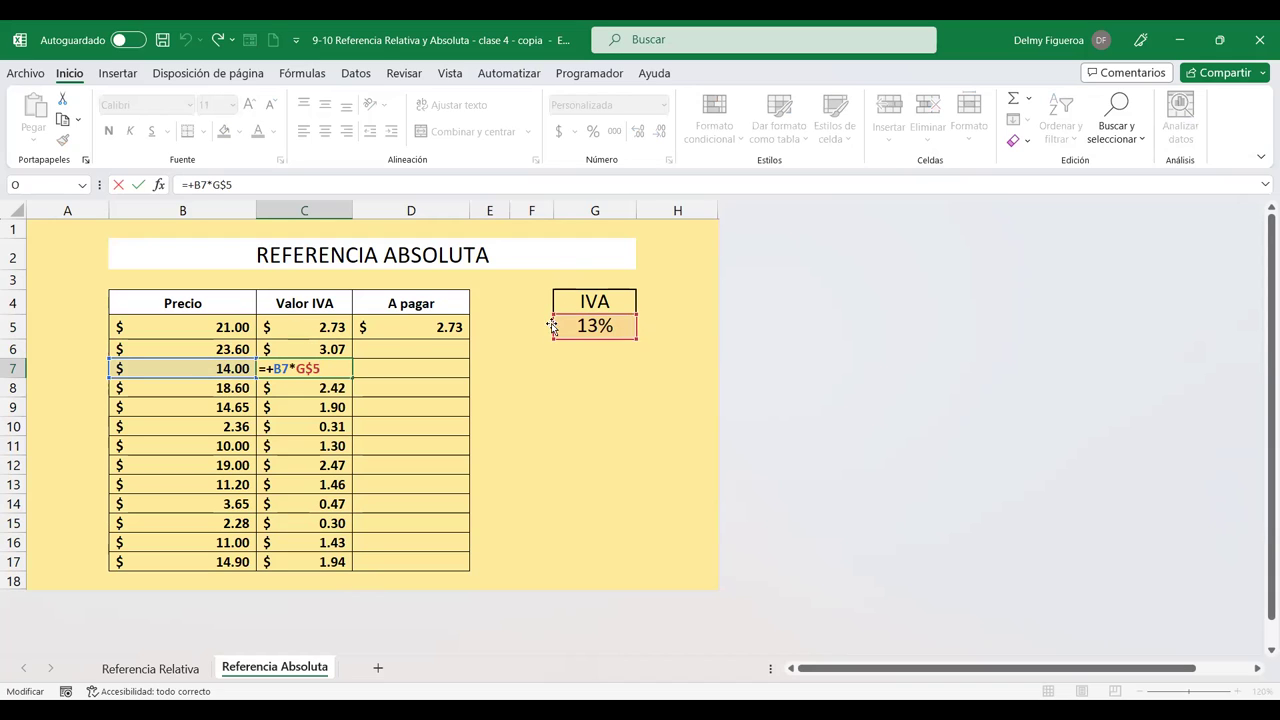
left_click(317, 466)
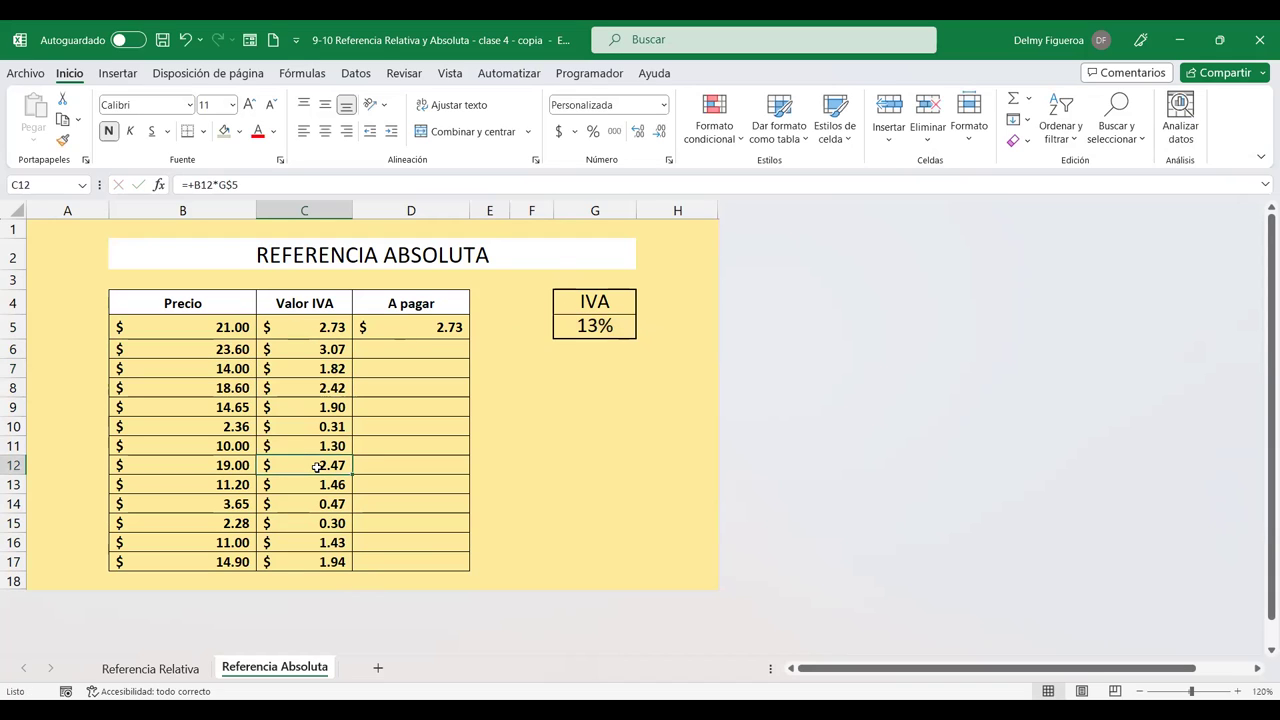
double_click(317, 466)
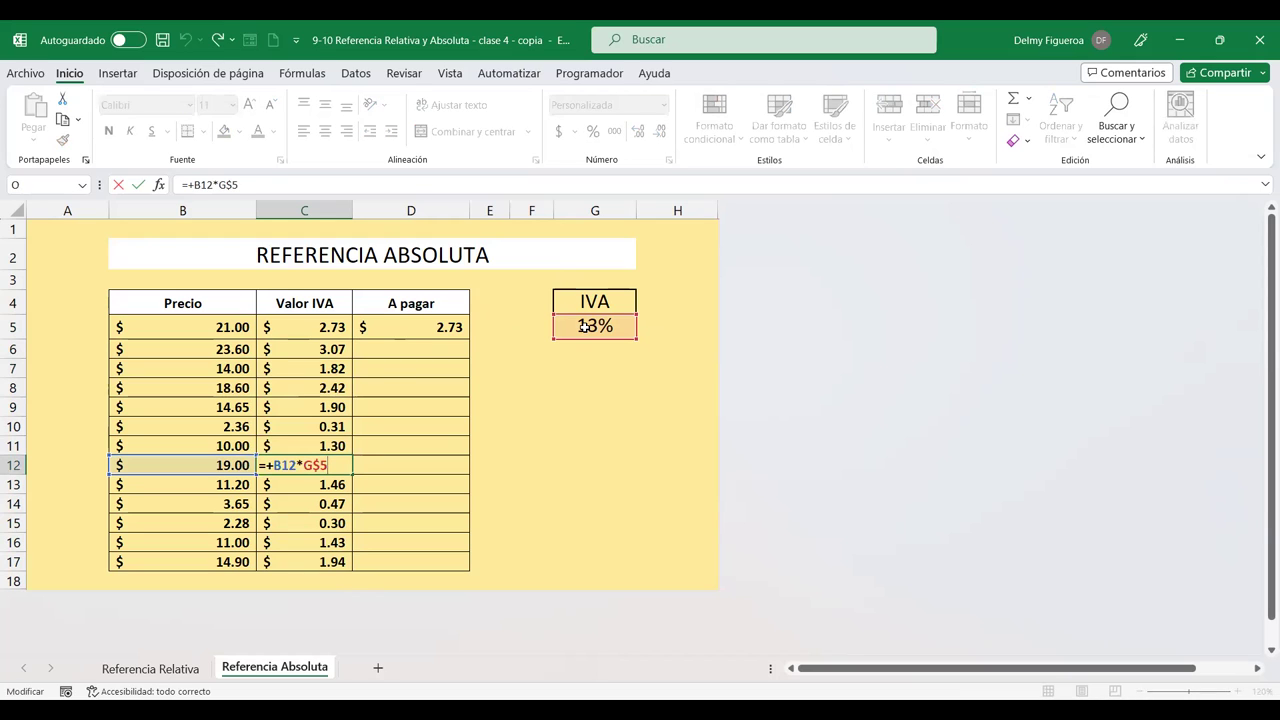
key("Return")
Step: Check C16 (1.43) and C17 (=+B17*G$5, 1.94) still reference G$5
left_click(306, 541)
double_click(306, 541)
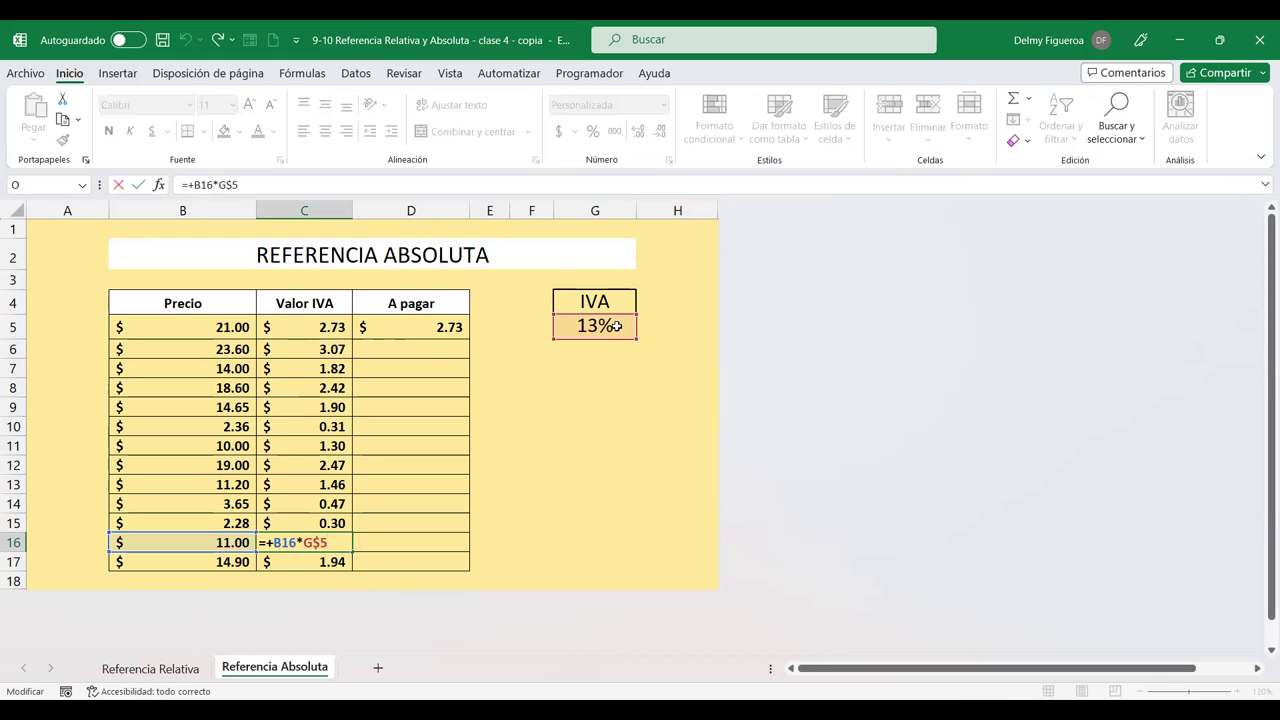
key("Return")
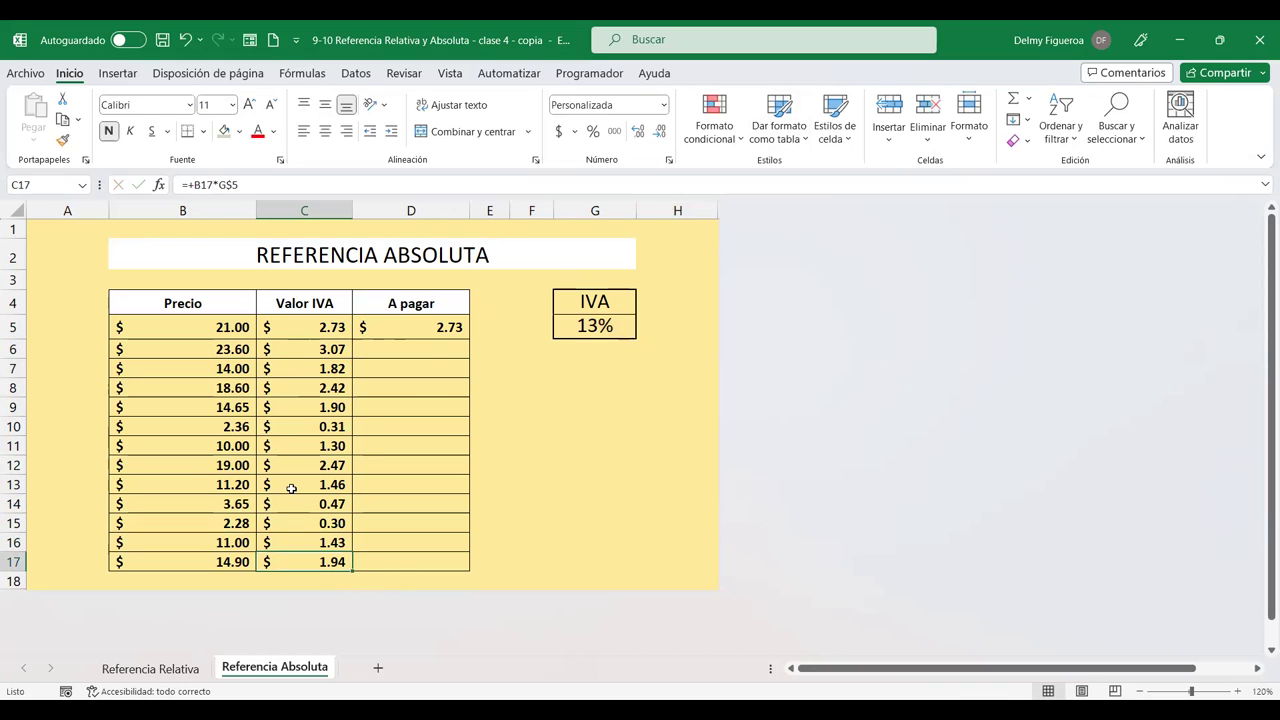
key("F2")
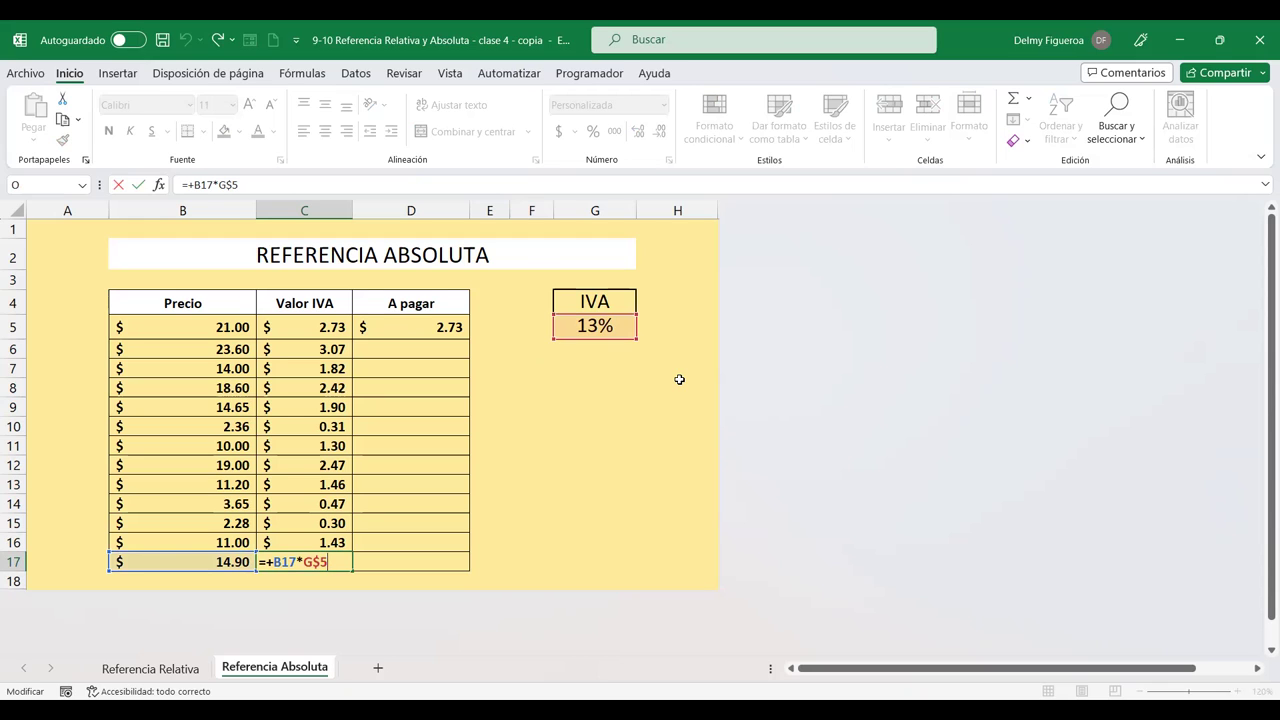
key("Return")
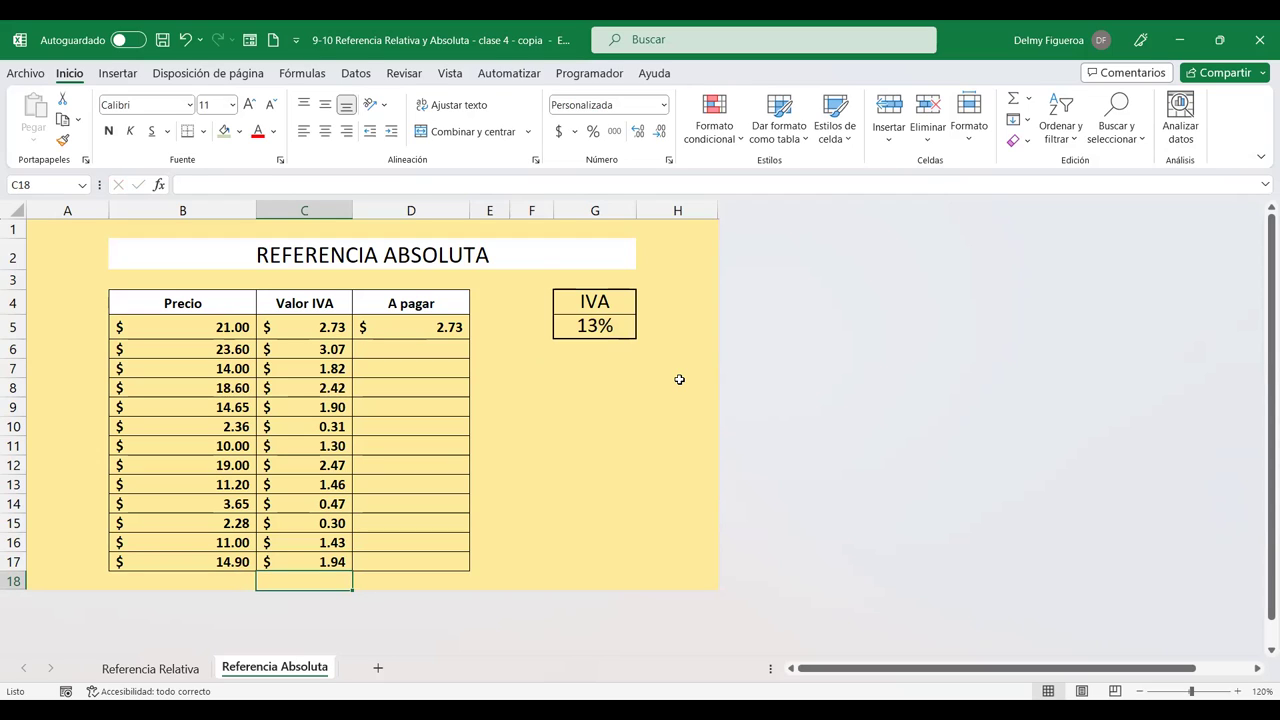
Step: Replace D5's contents with =+B5+C5, giving 23.73
left_click(420, 327)
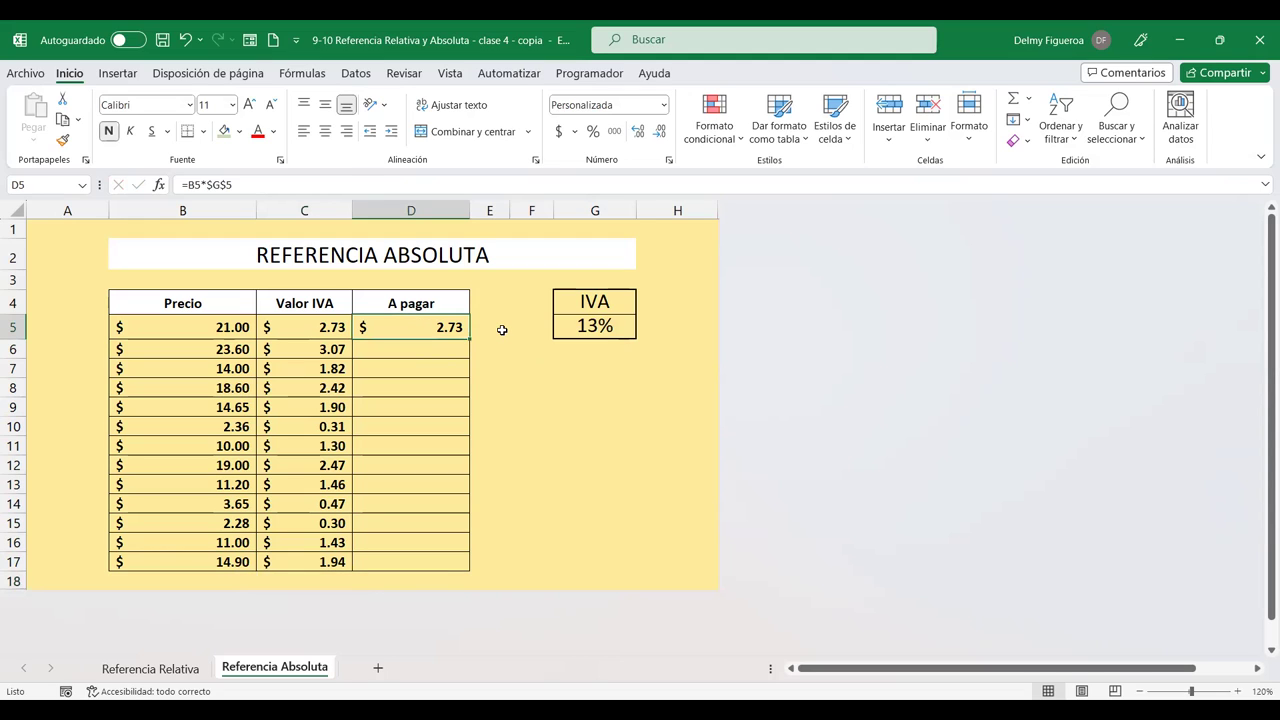
key("F2")
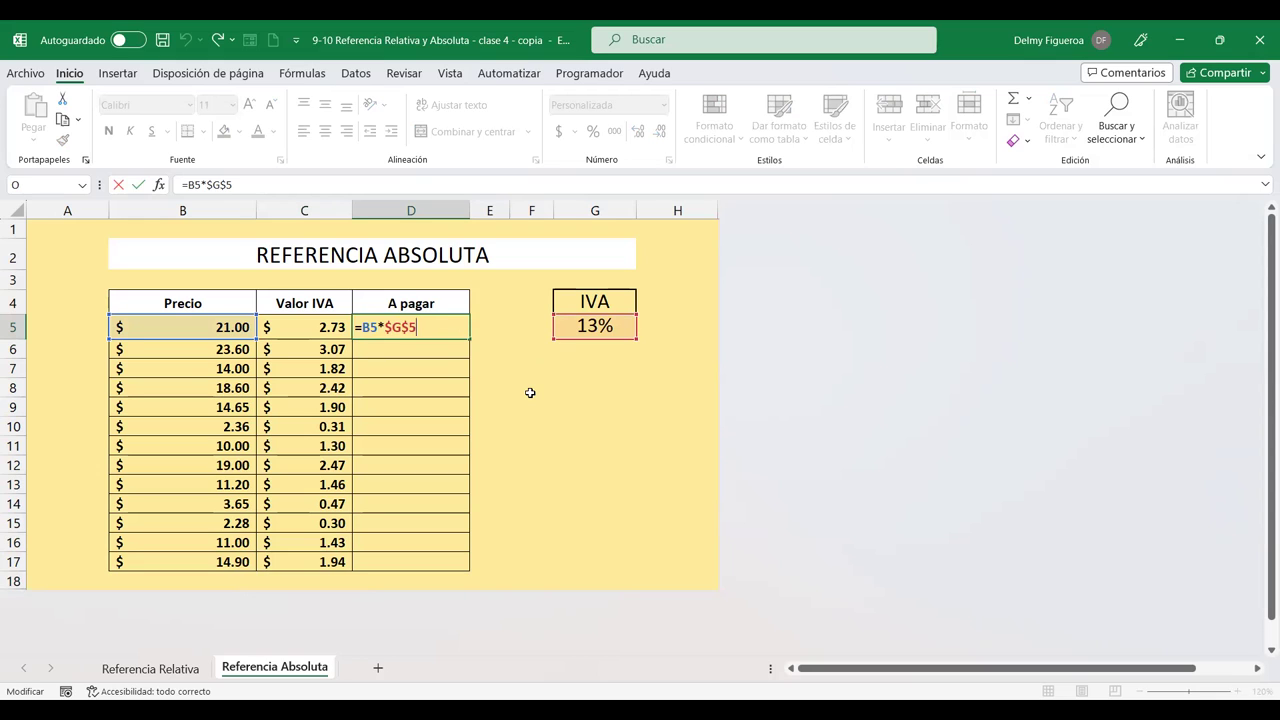
key("ctrl+Return")
key("Delete")
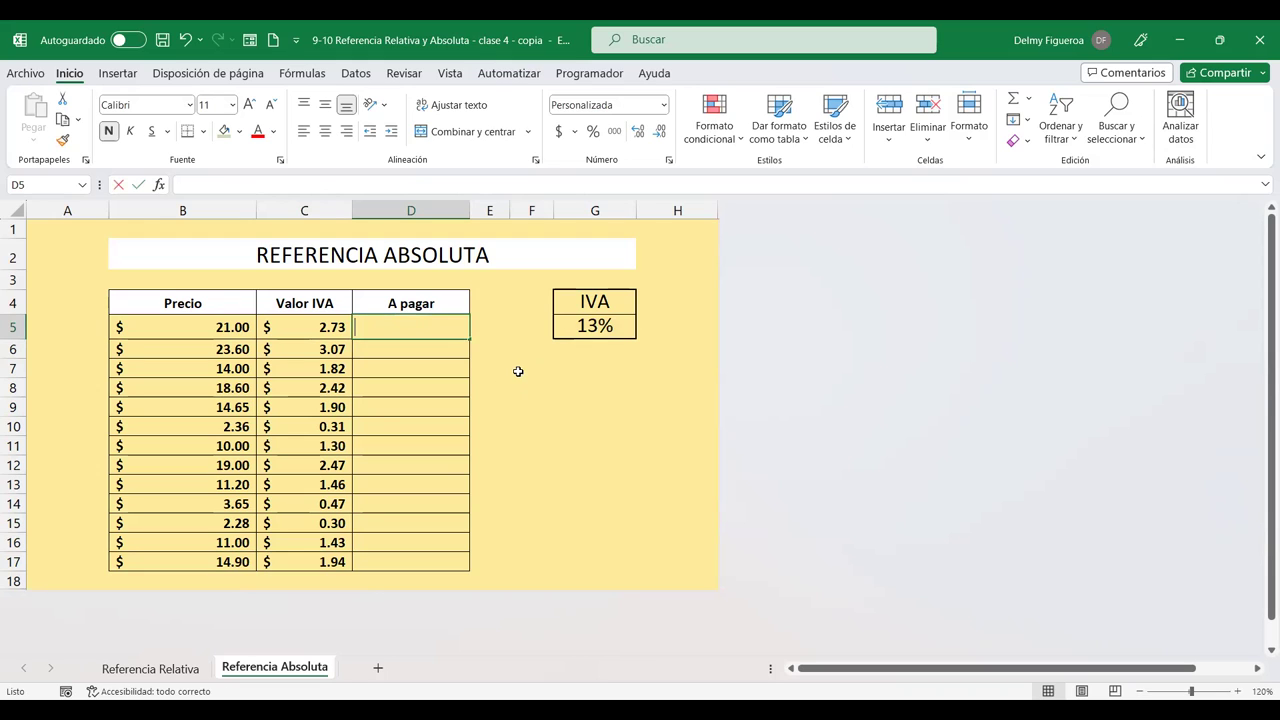
type("+")
left_click(218, 322)
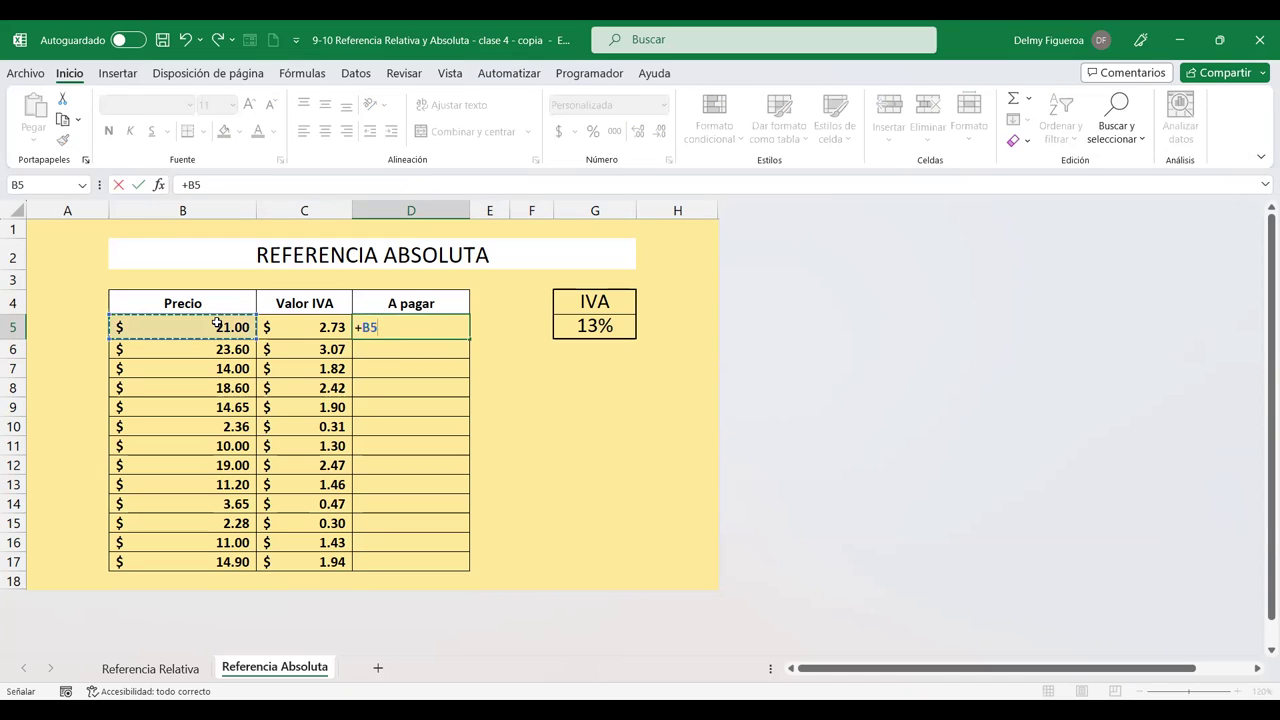
type("+")
left_click(313, 325)
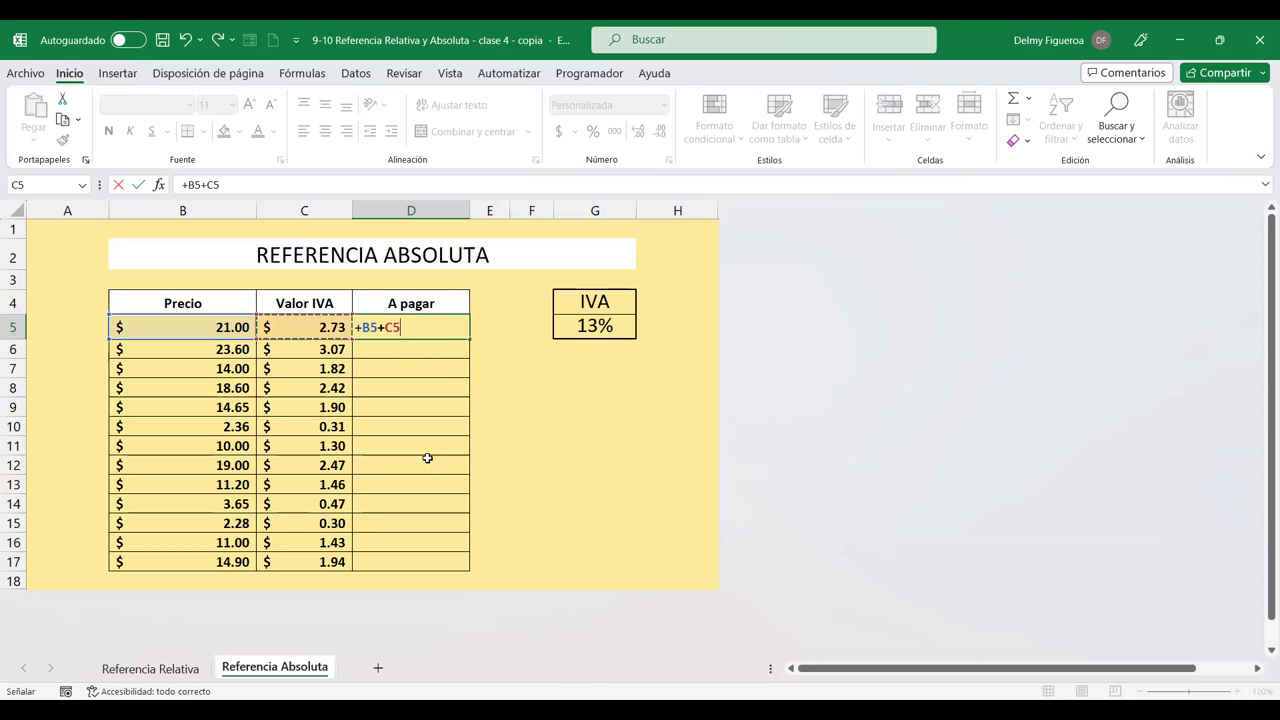
key("Return")
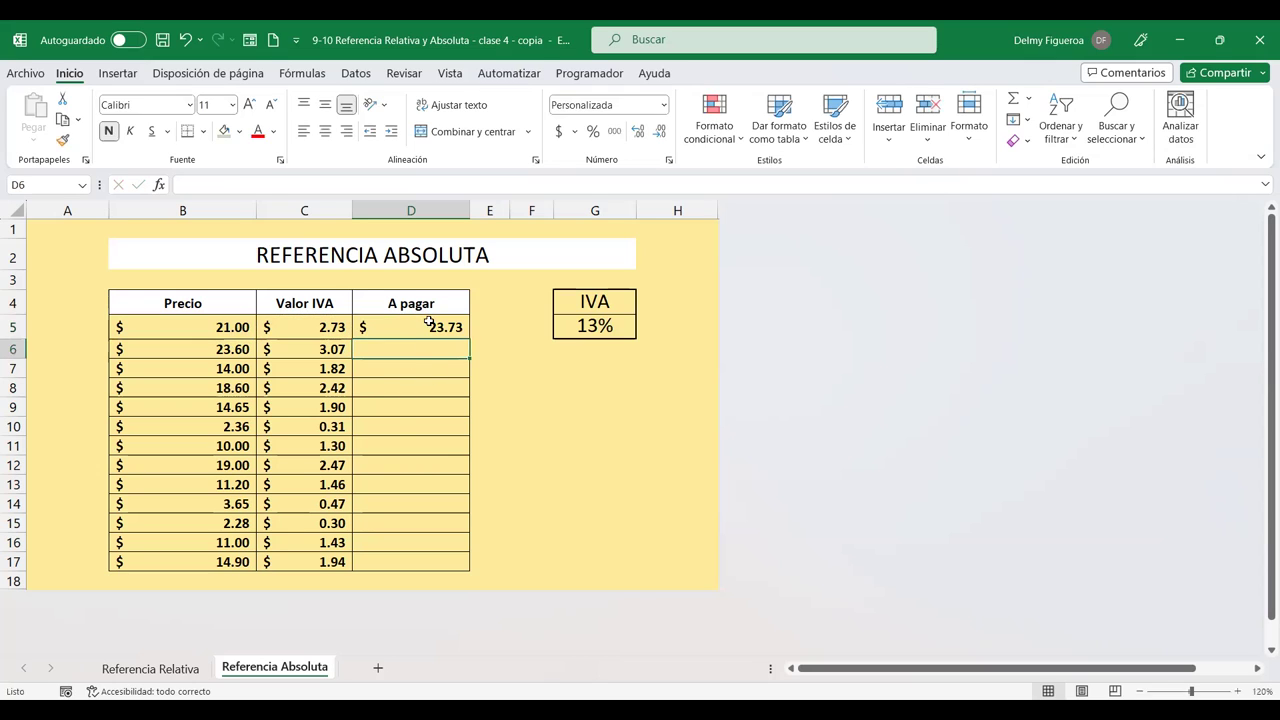
Step: Copy the D5 total down to D17, ending at 16.84
left_click(428, 323)
left_click_drag(472, 340, 455, 565)
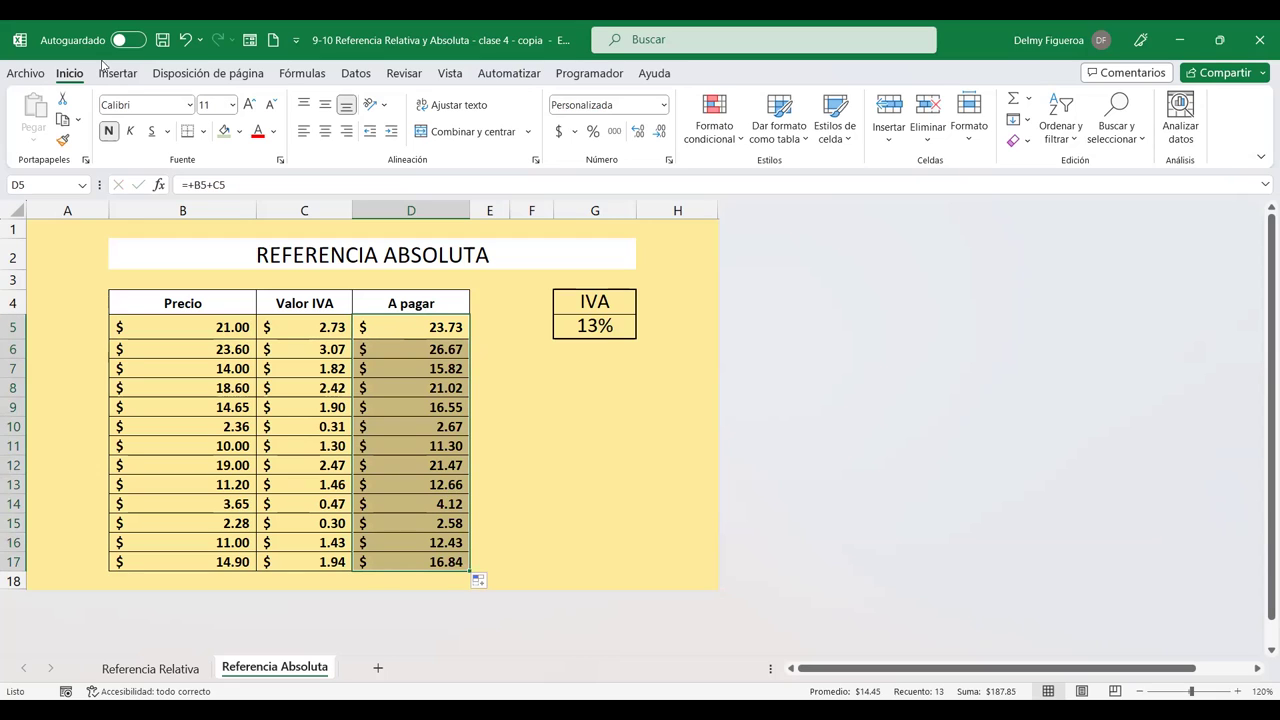
left_click(620, 364)
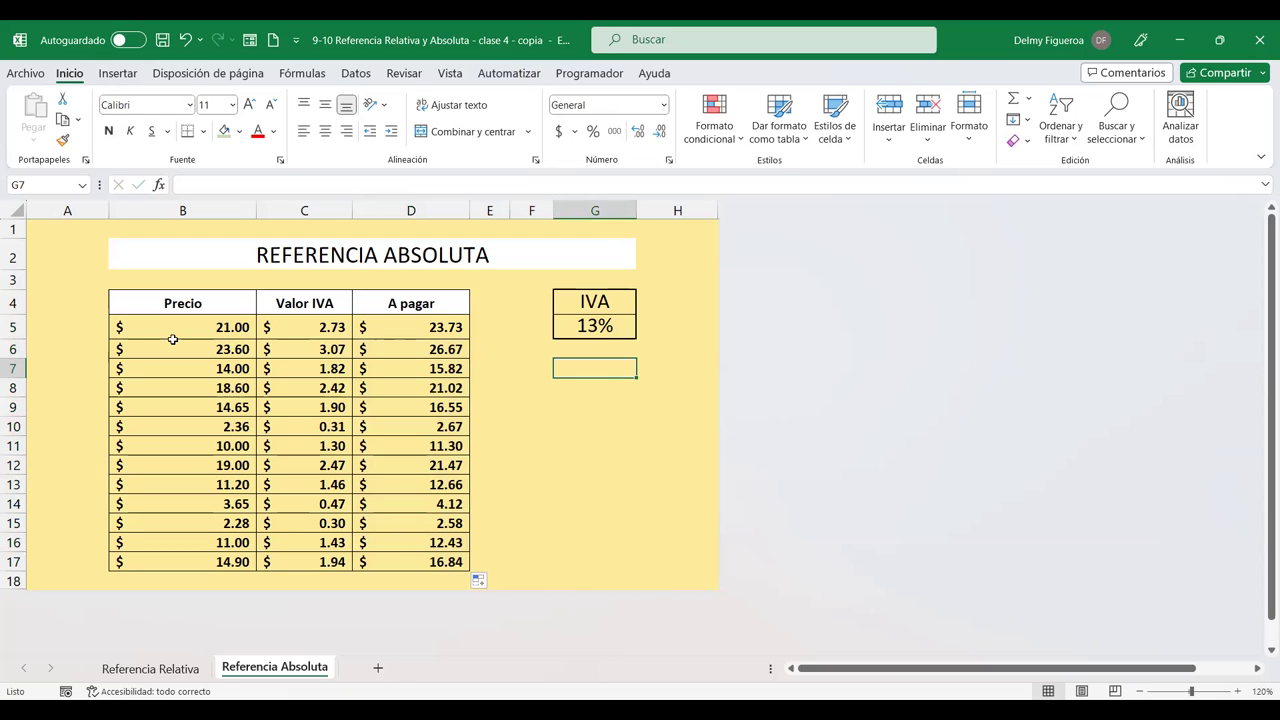
Step: Insert a new blank worksheet, Hoja1, and copy the PEDIDOS orders table
key("shift+F11")
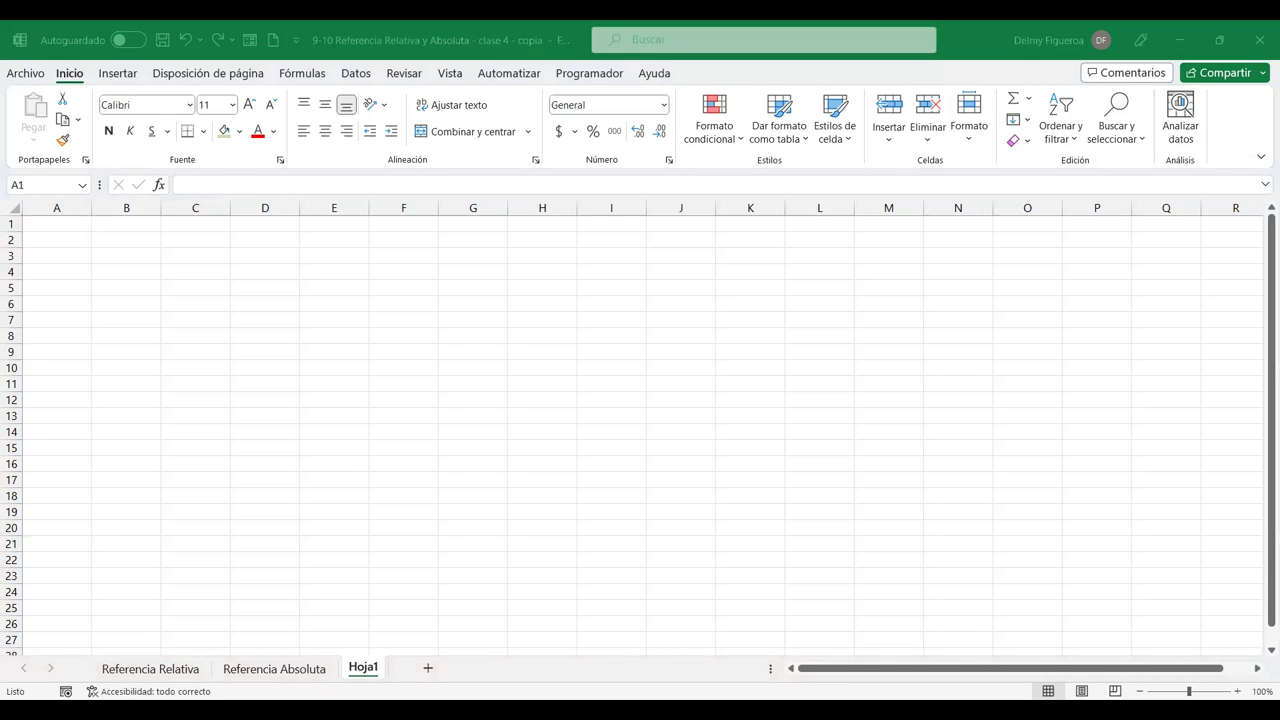
key("ctrl+c")
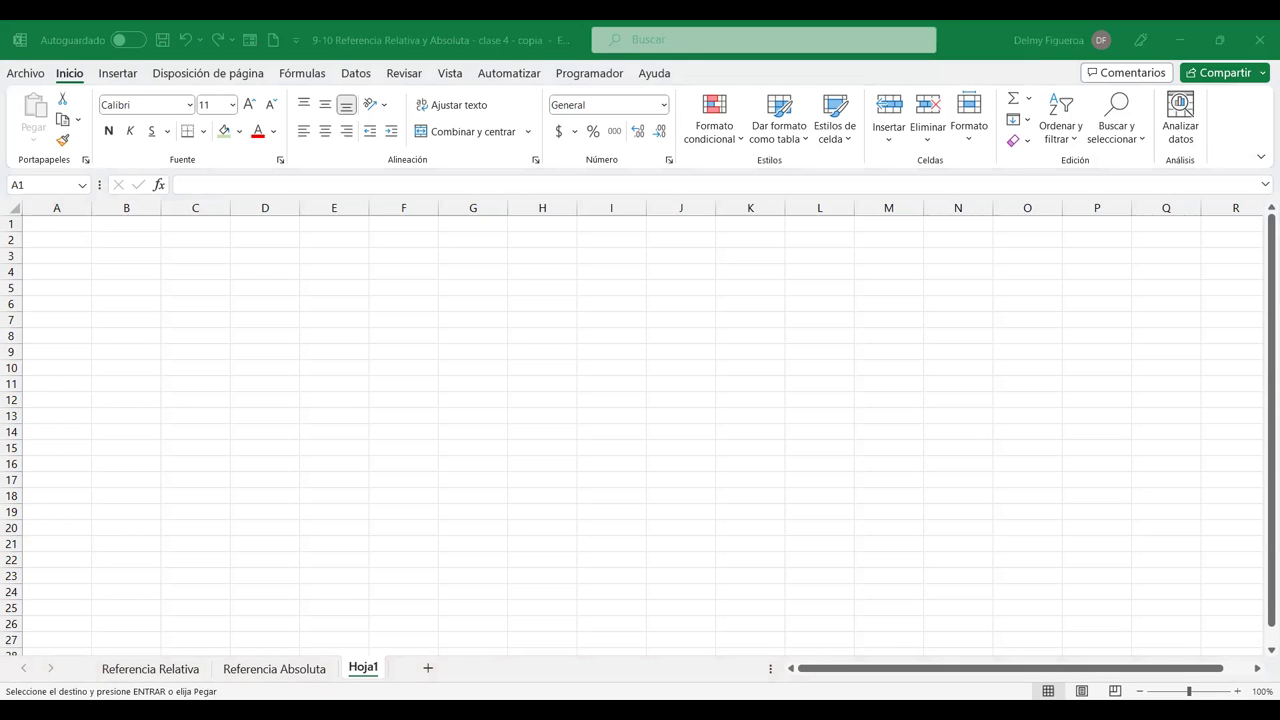
Step: Paste the PEDIDOS table into Hoja1 at 120% zoom and review the Fecha column's first date
left_click(10, 206)
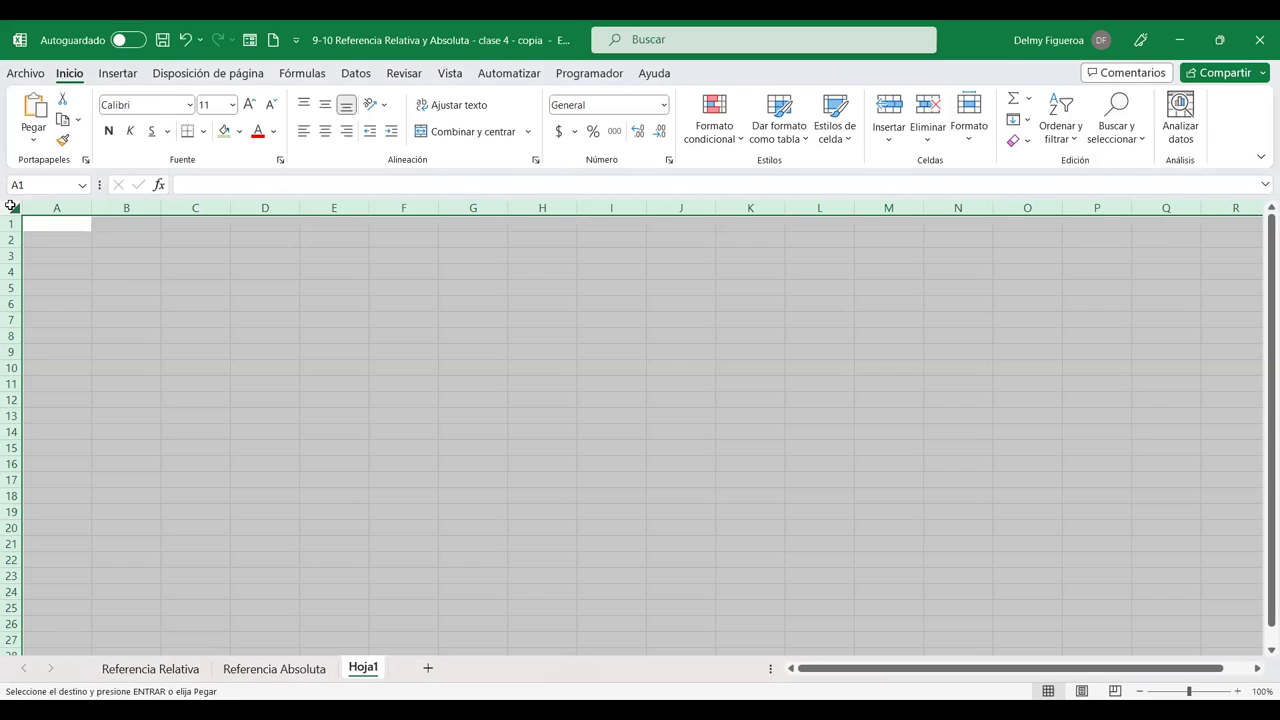
key("ctrl+v")
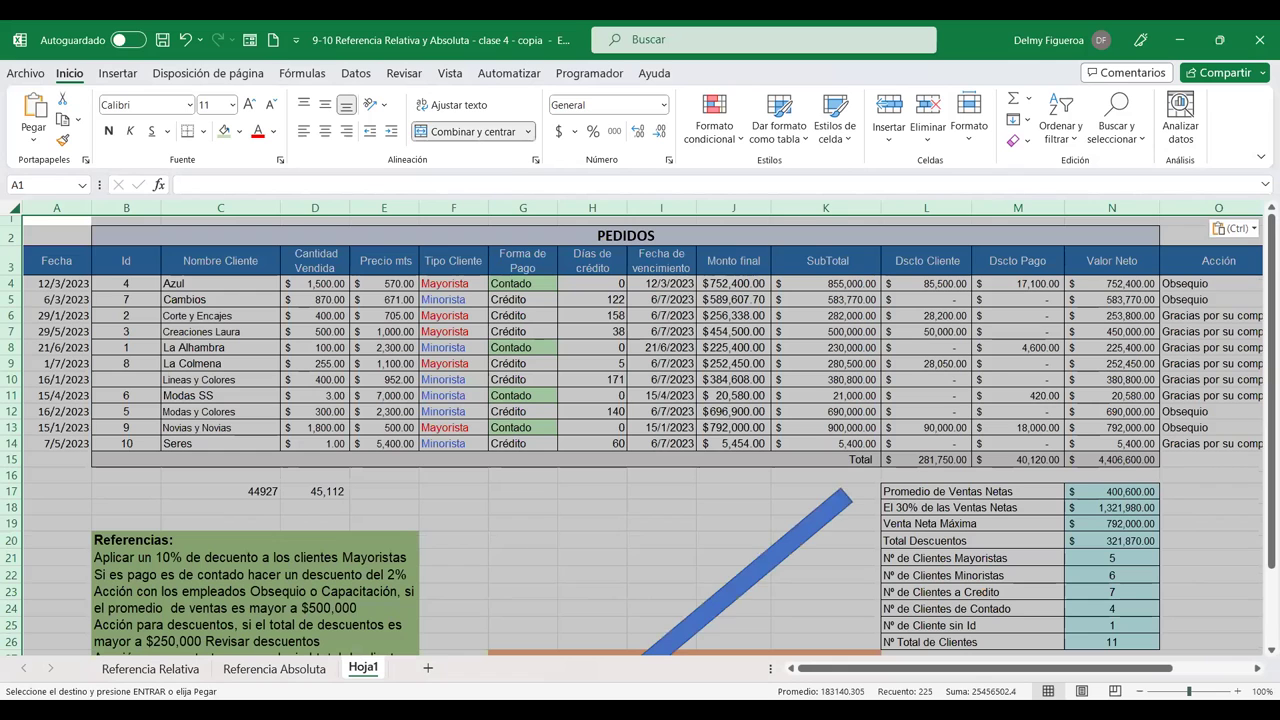
left_click(1237, 691)
scroll(768, 569, "up", 1, "ctrl")
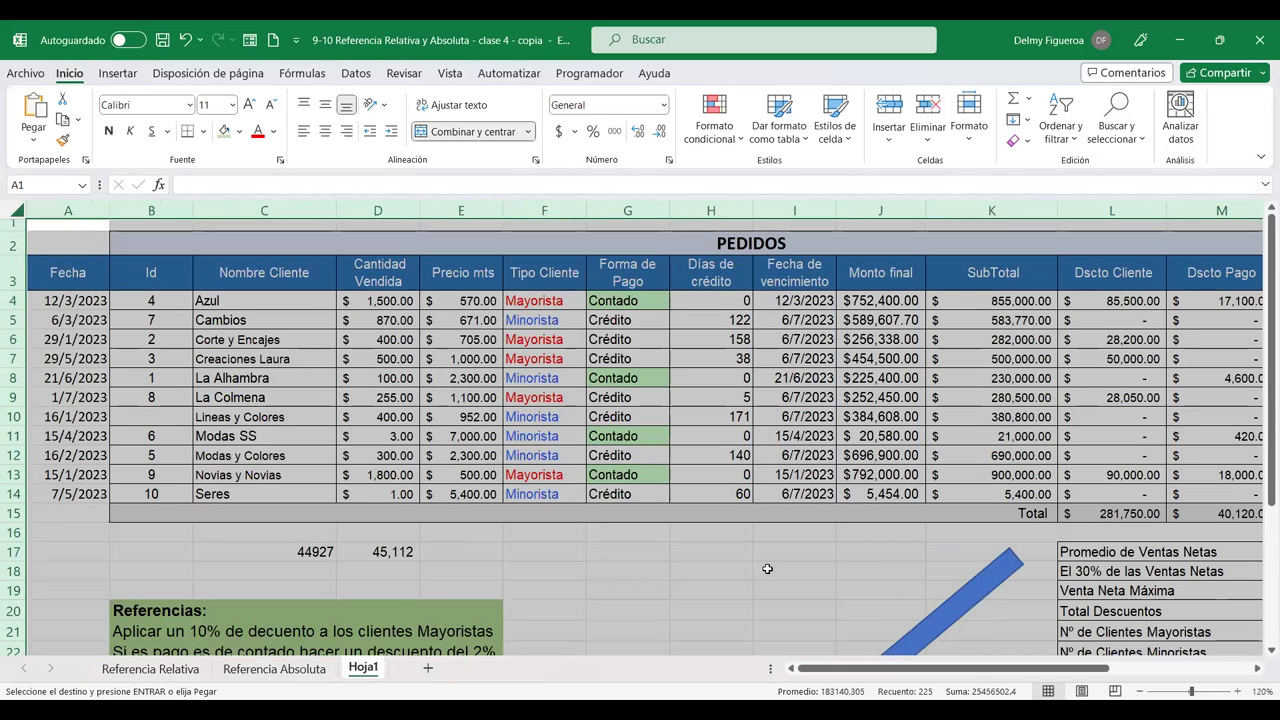
left_click(745, 566)
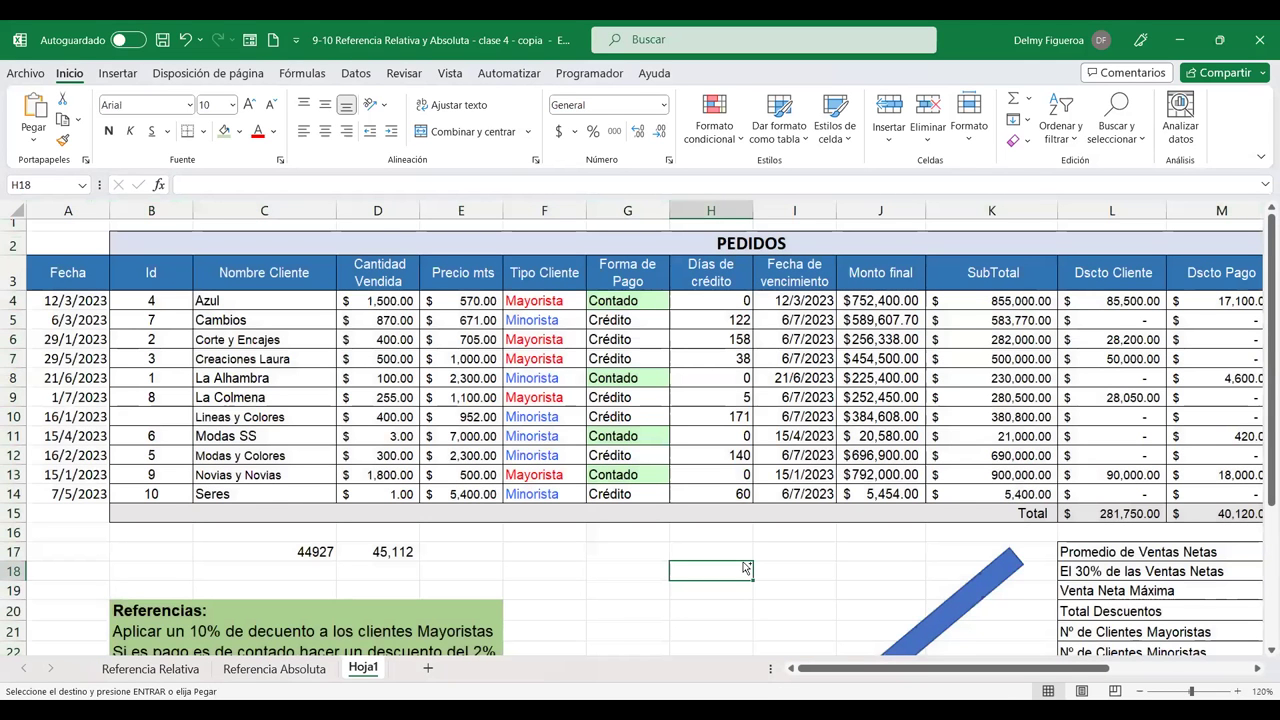
key("ctrl+Home")
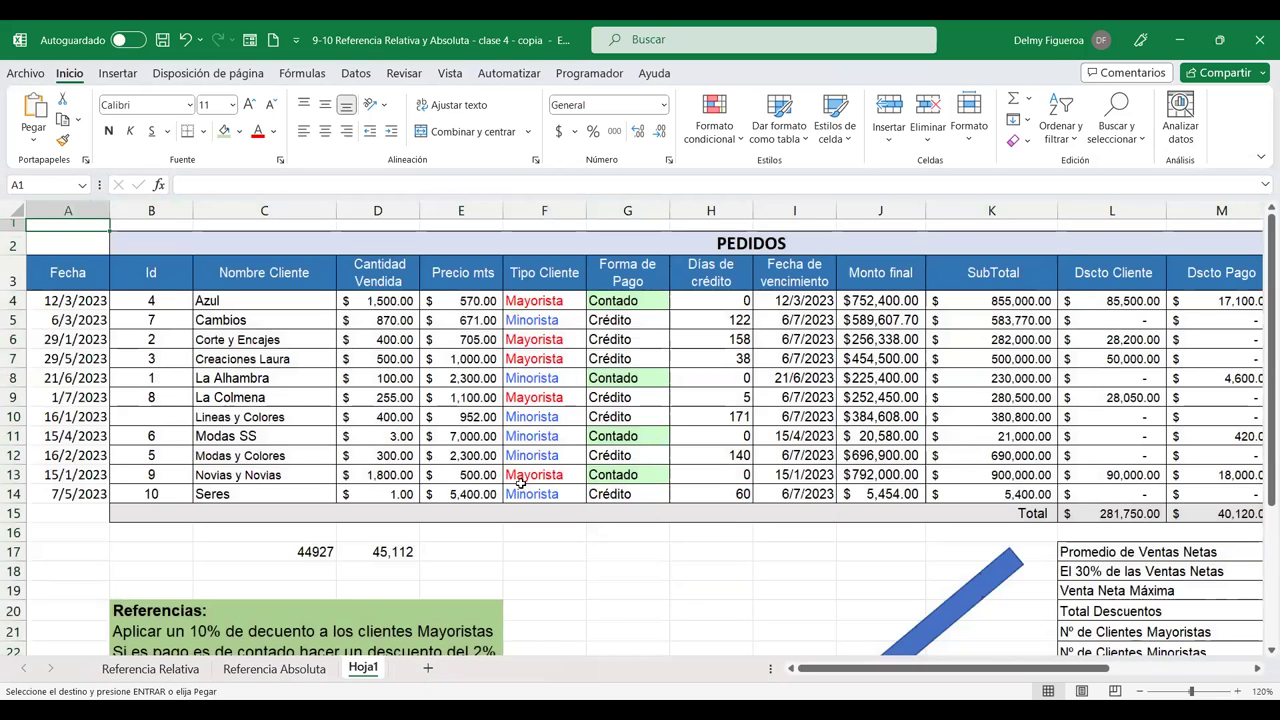
left_click(62, 300)
left_click(67, 280)
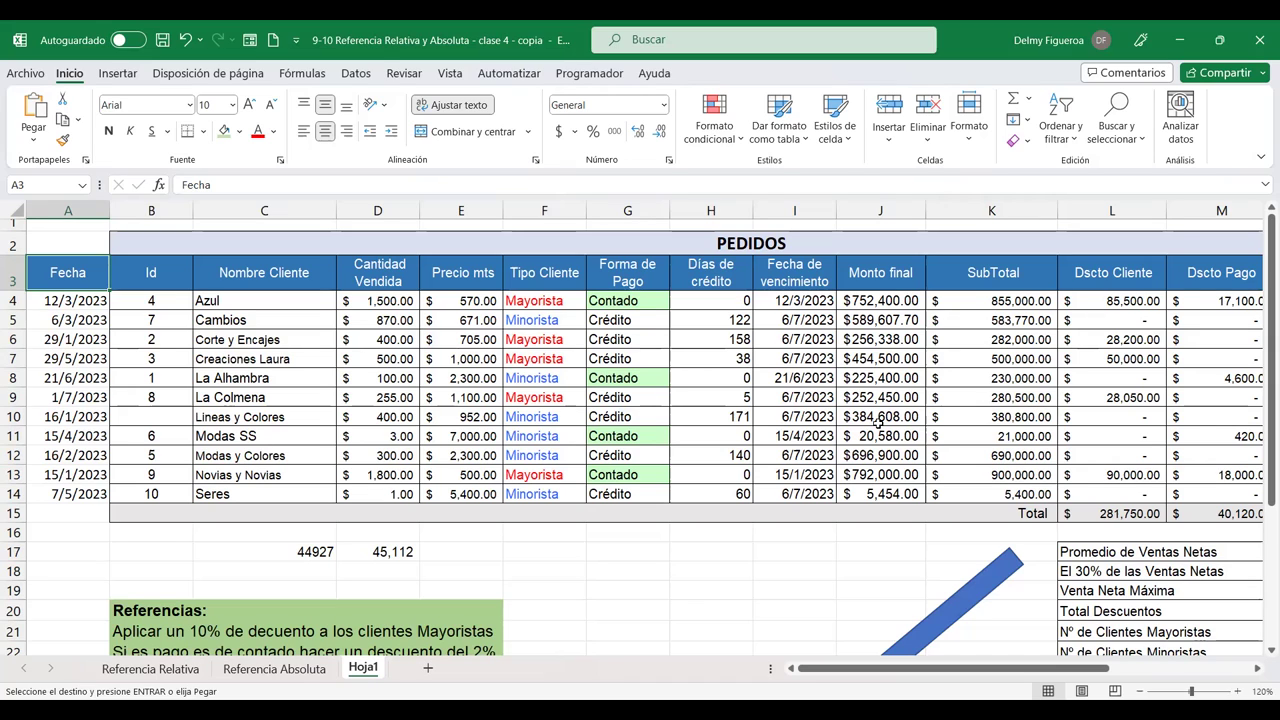
left_click(72, 298)
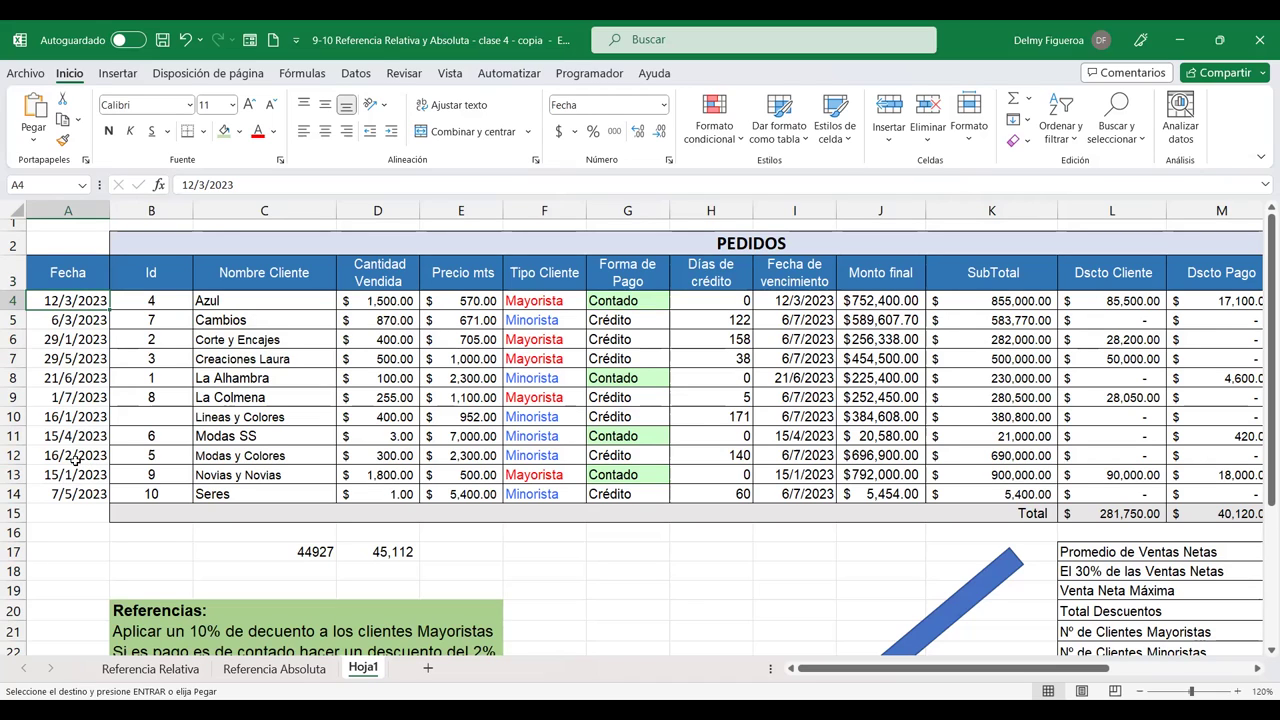
left_click(722, 302)
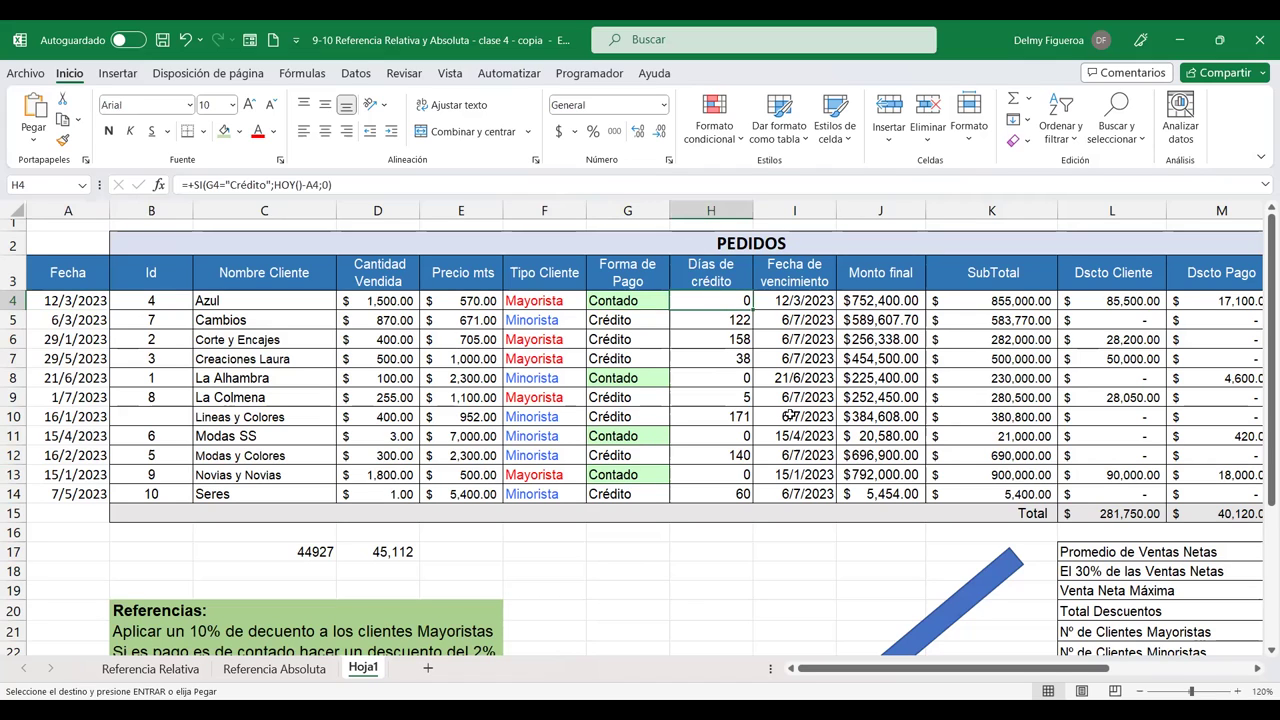
key("F2")
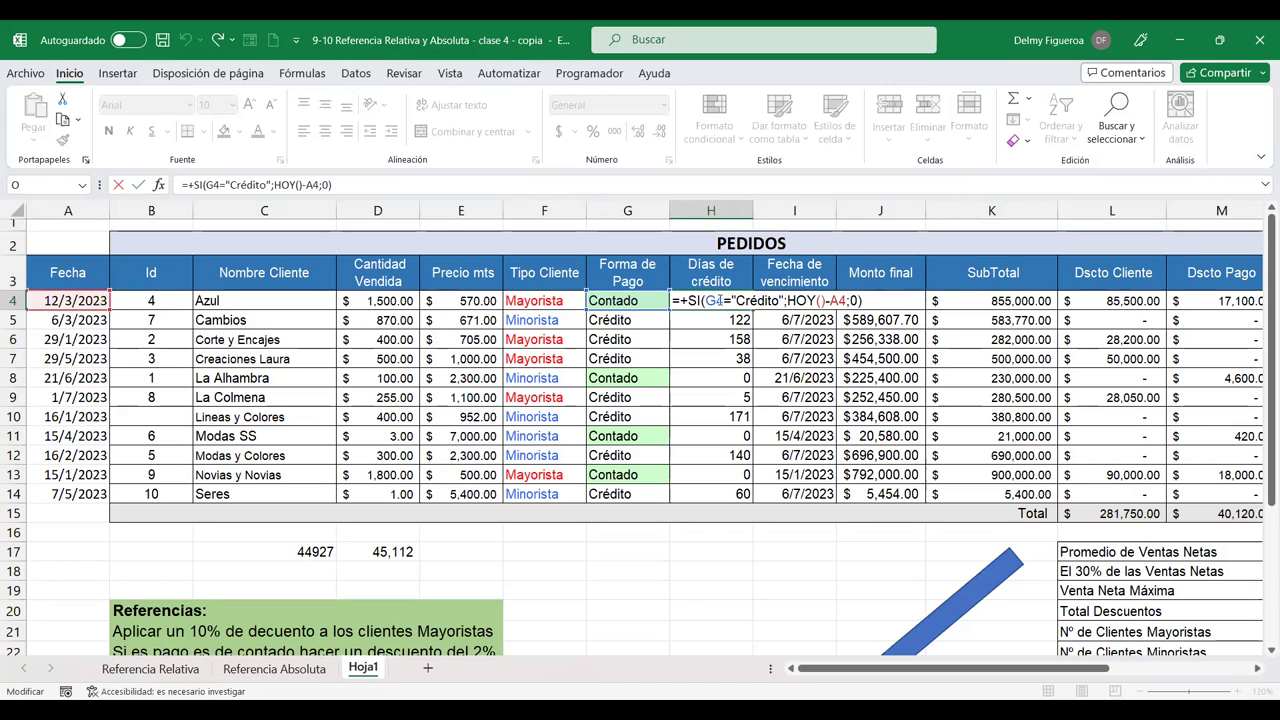
left_click(720, 300)
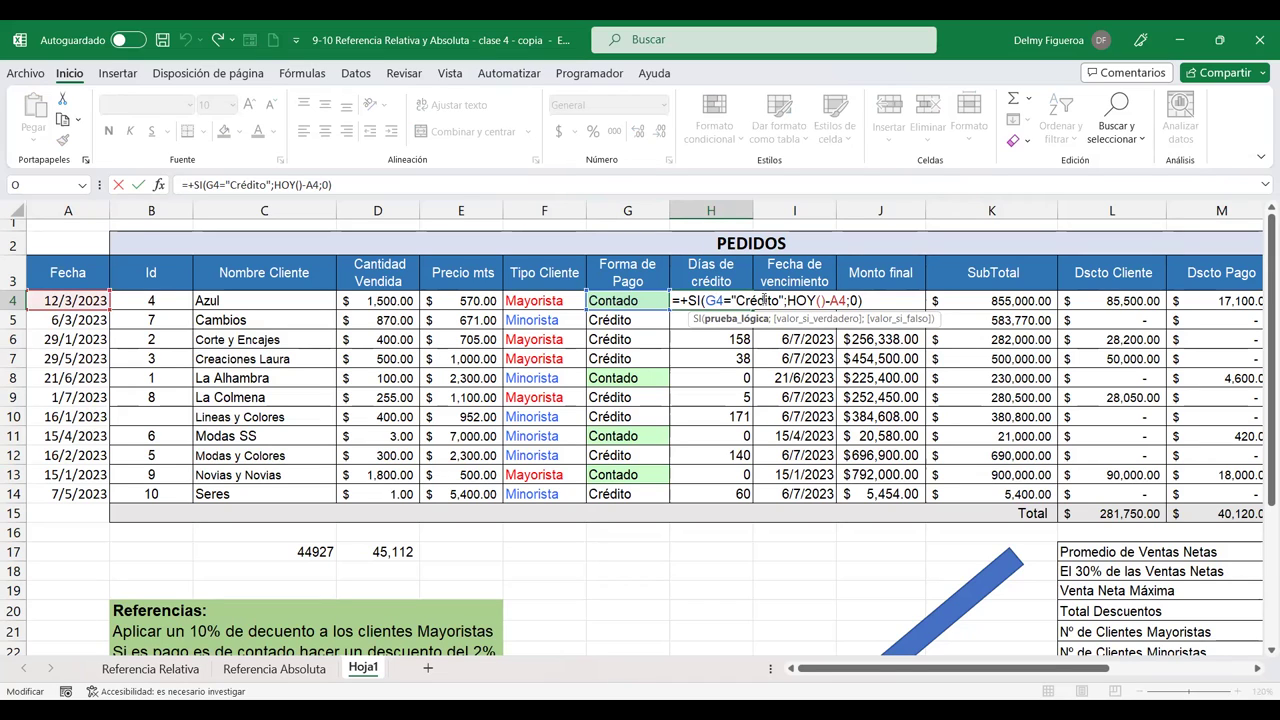
left_click(809, 300)
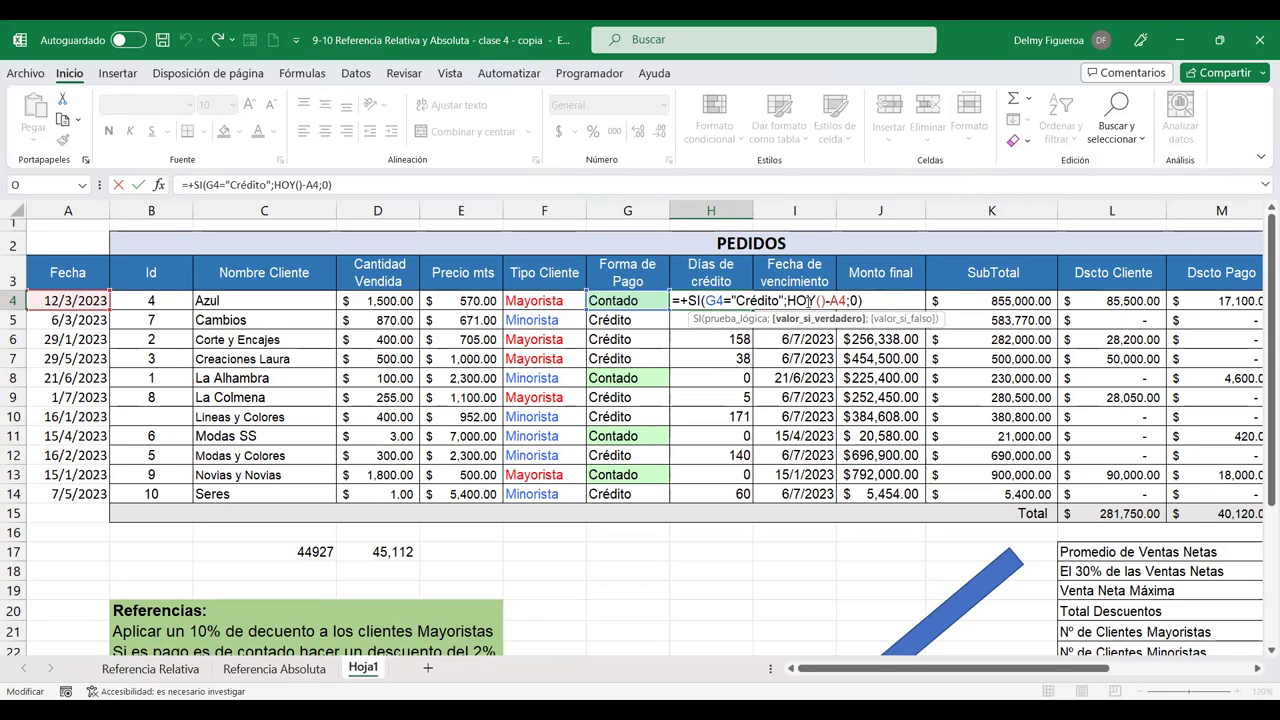
key("Return")
left_click(702, 550)
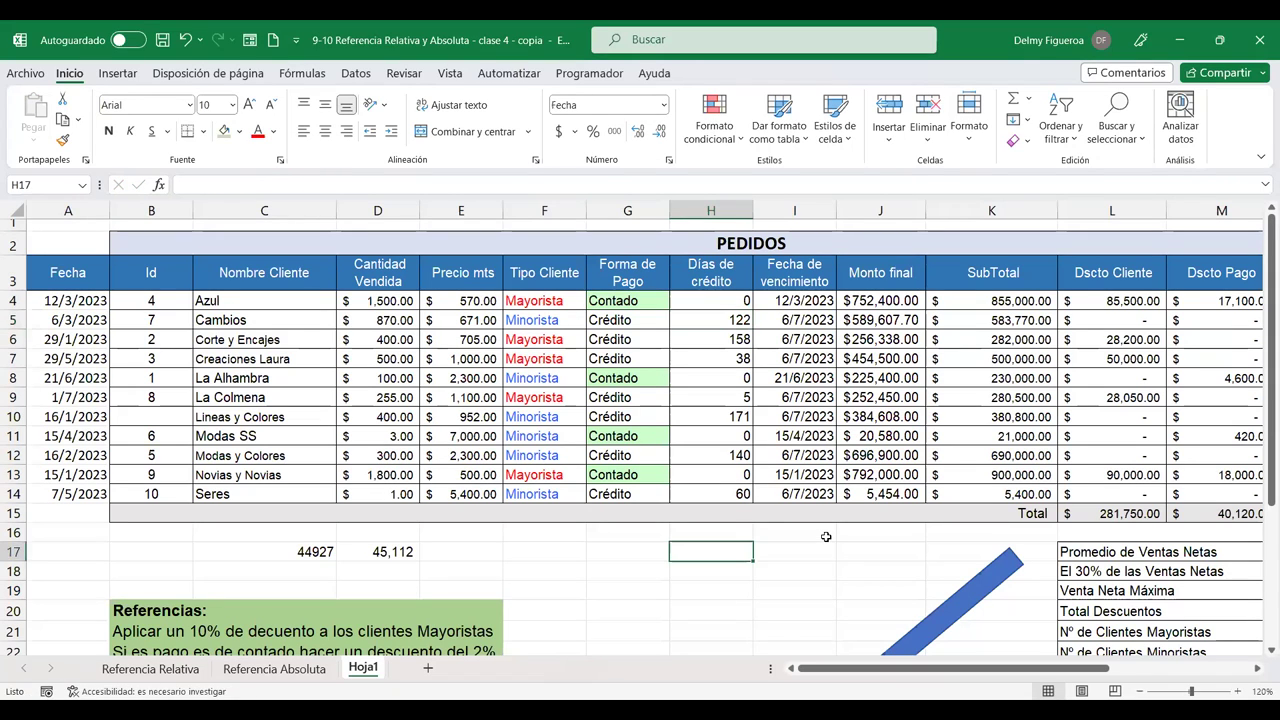
type("+")
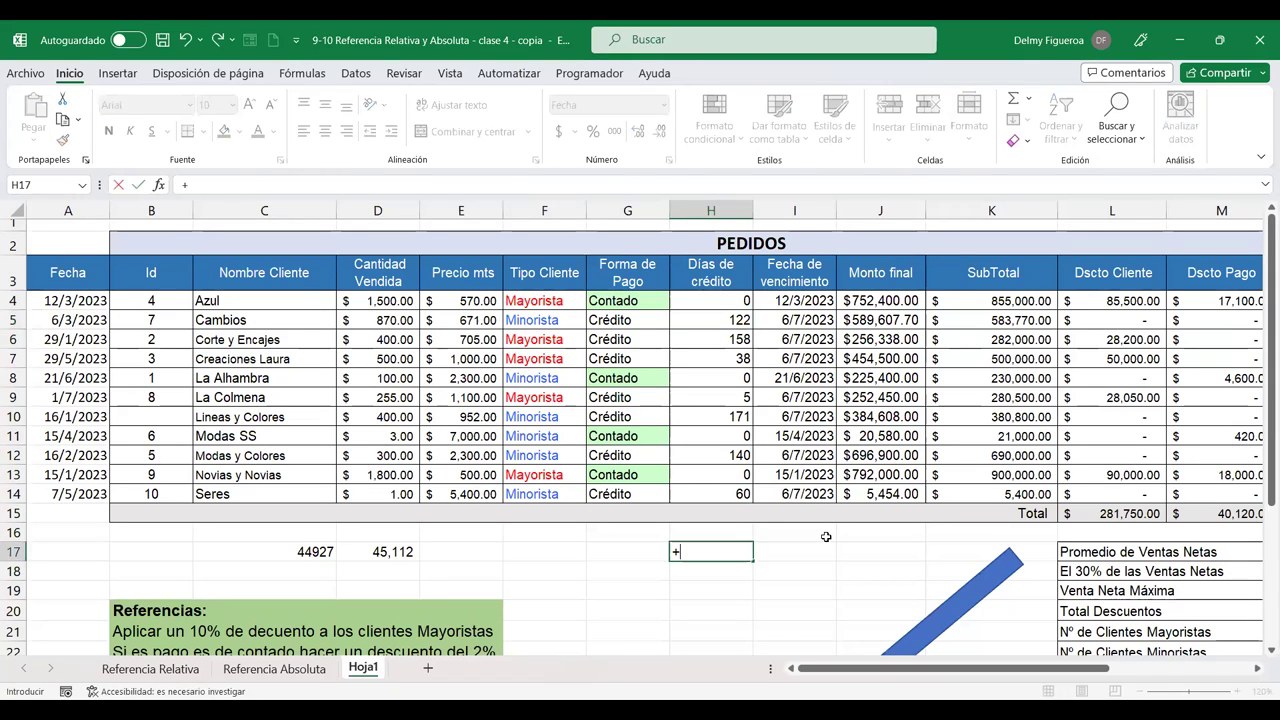
type("hoy")
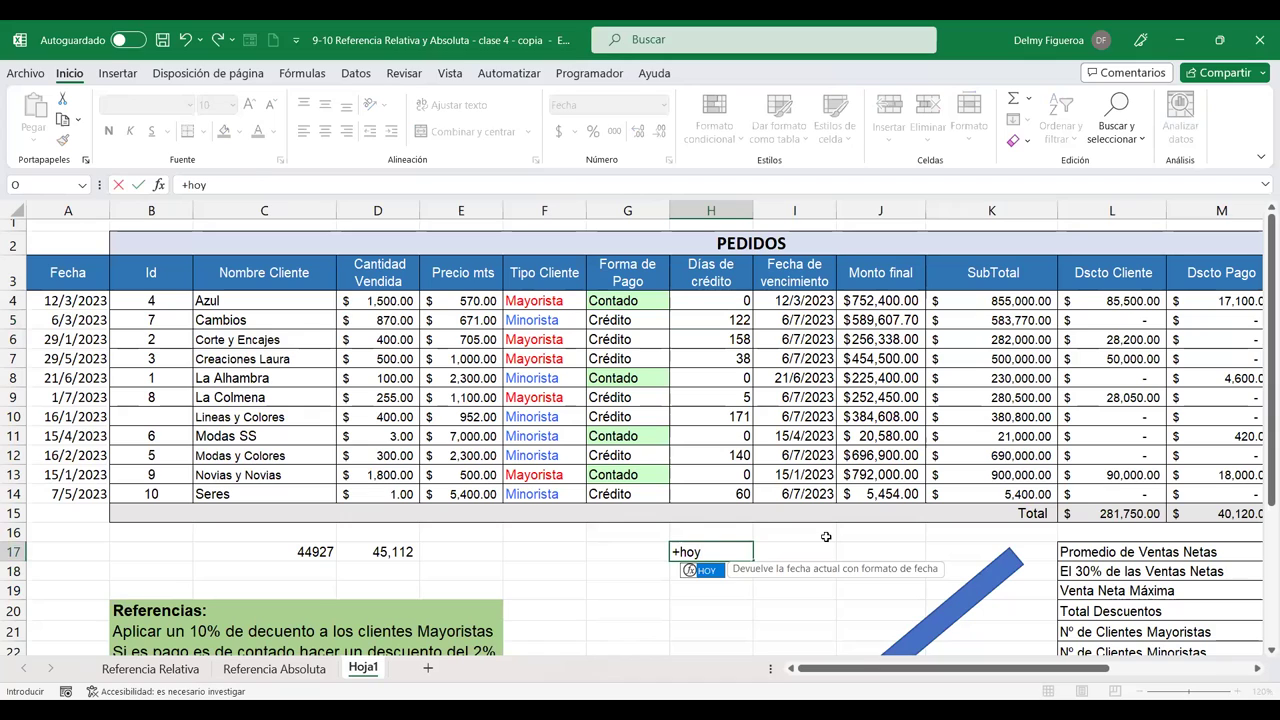
type("()")
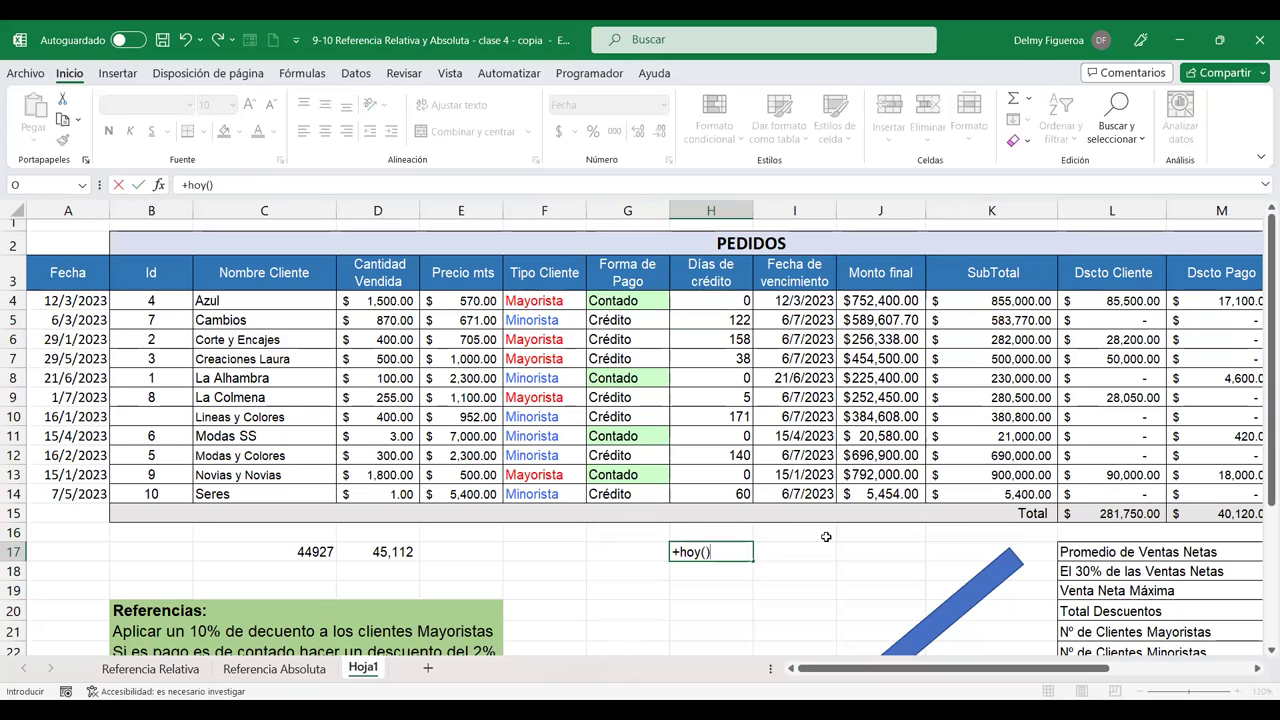
key("Return")
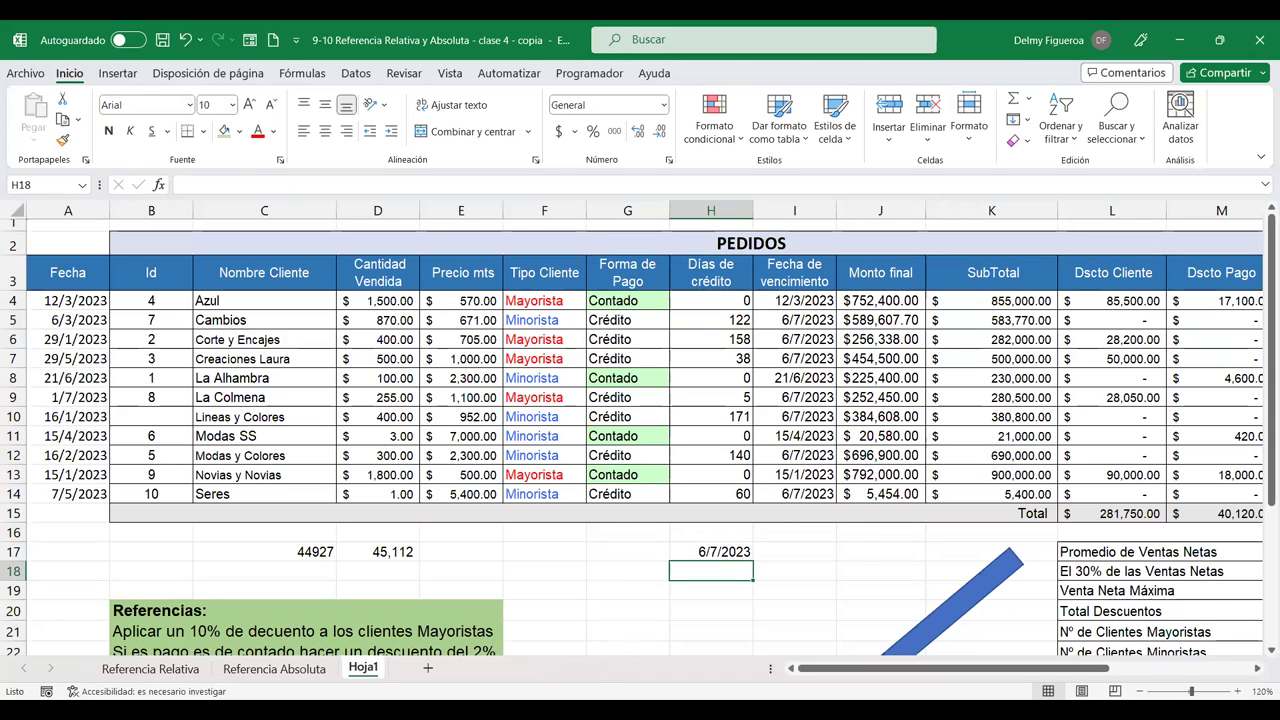
left_click(718, 549)
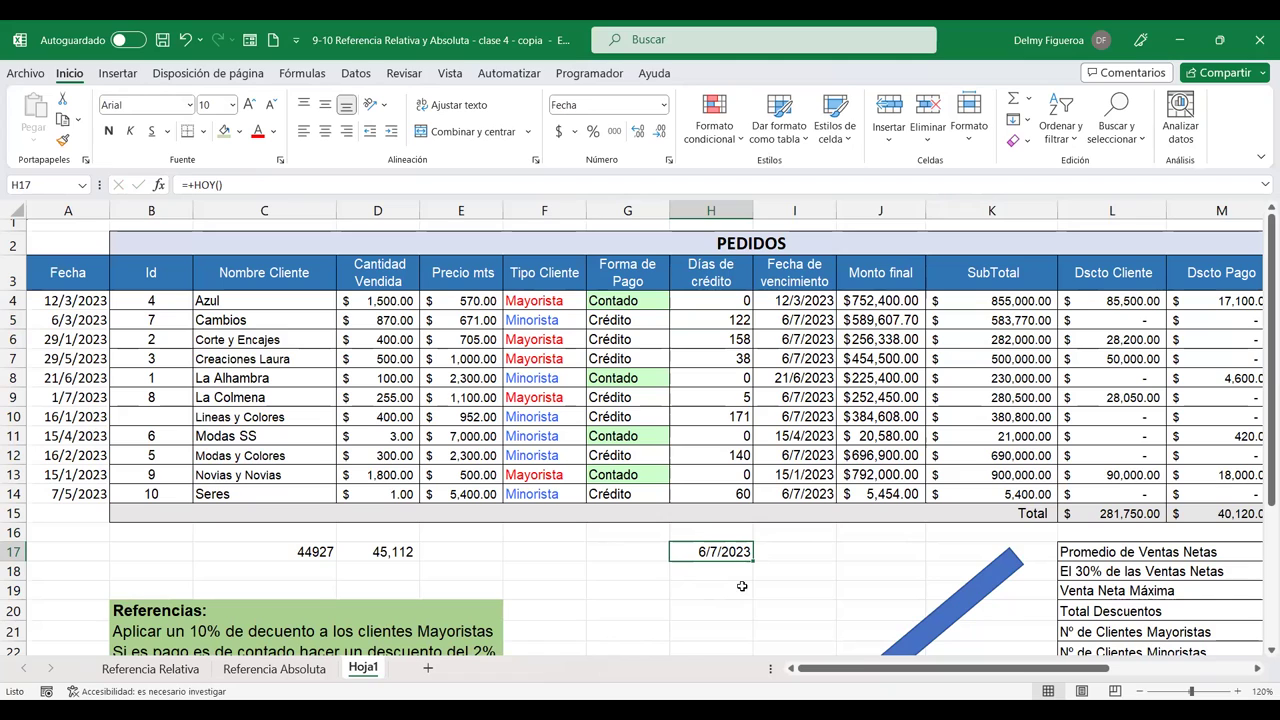
left_click(712, 299)
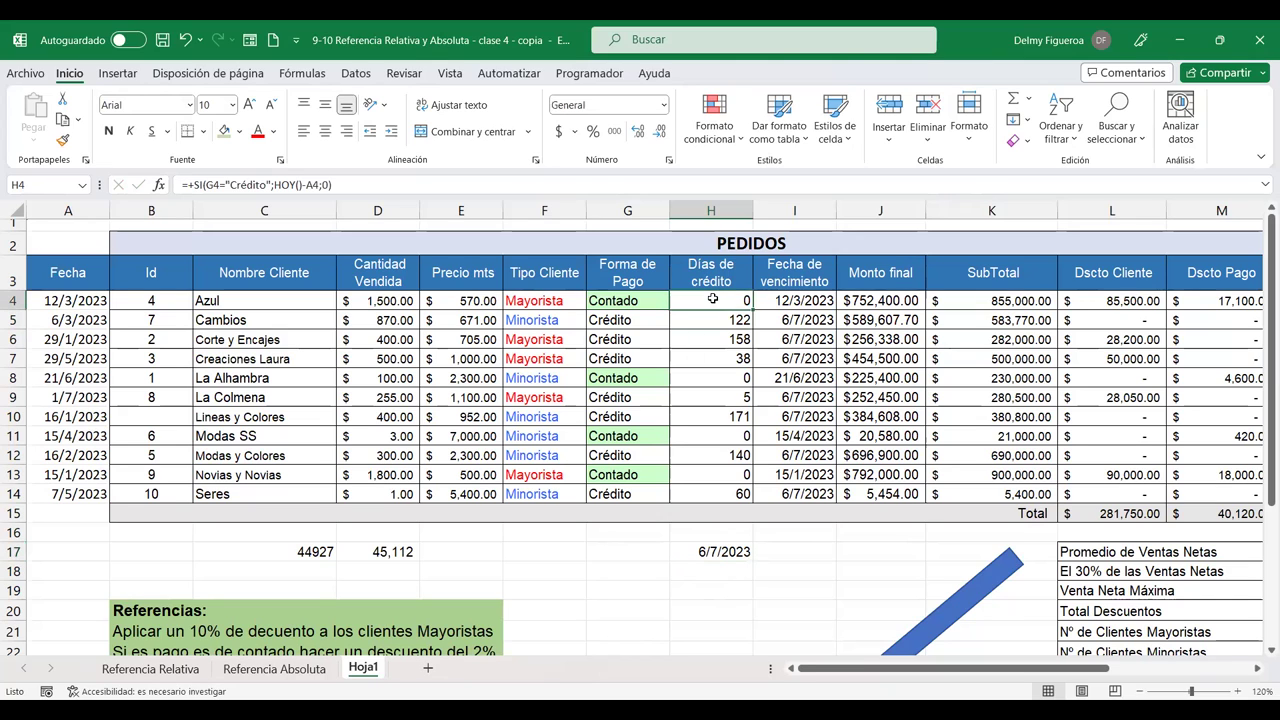
double_click(714, 299)
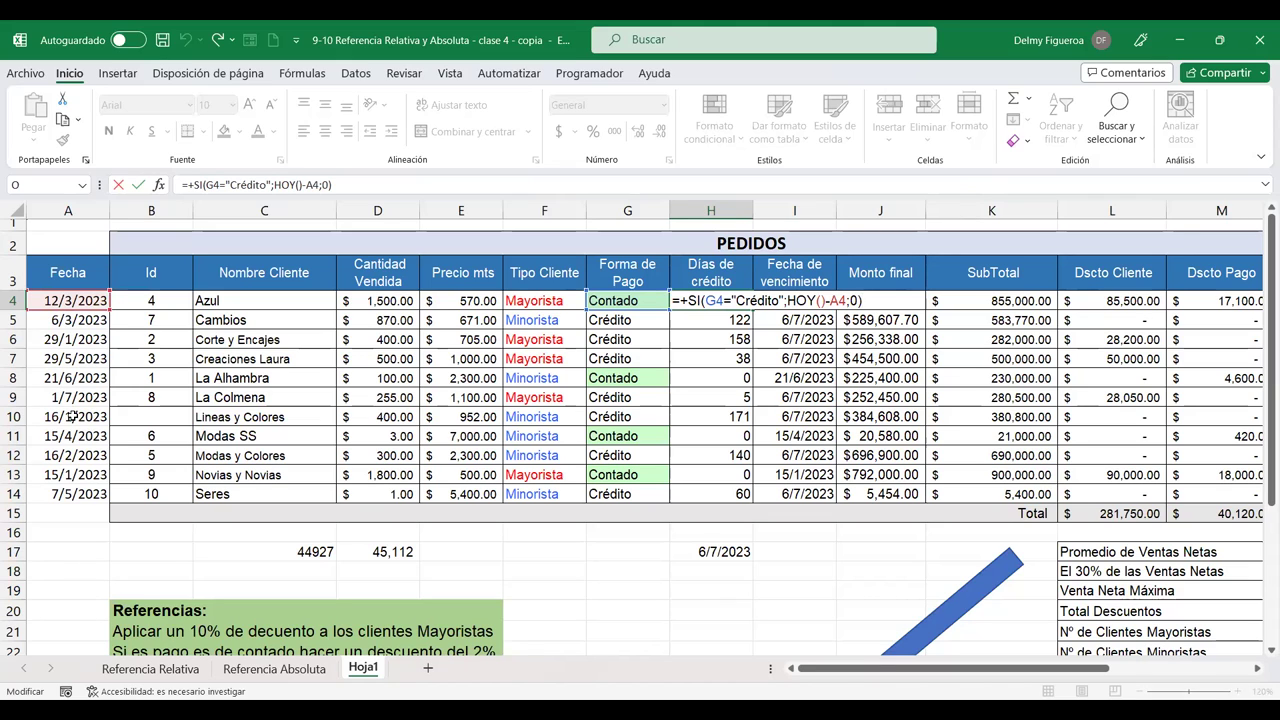
key("Return")
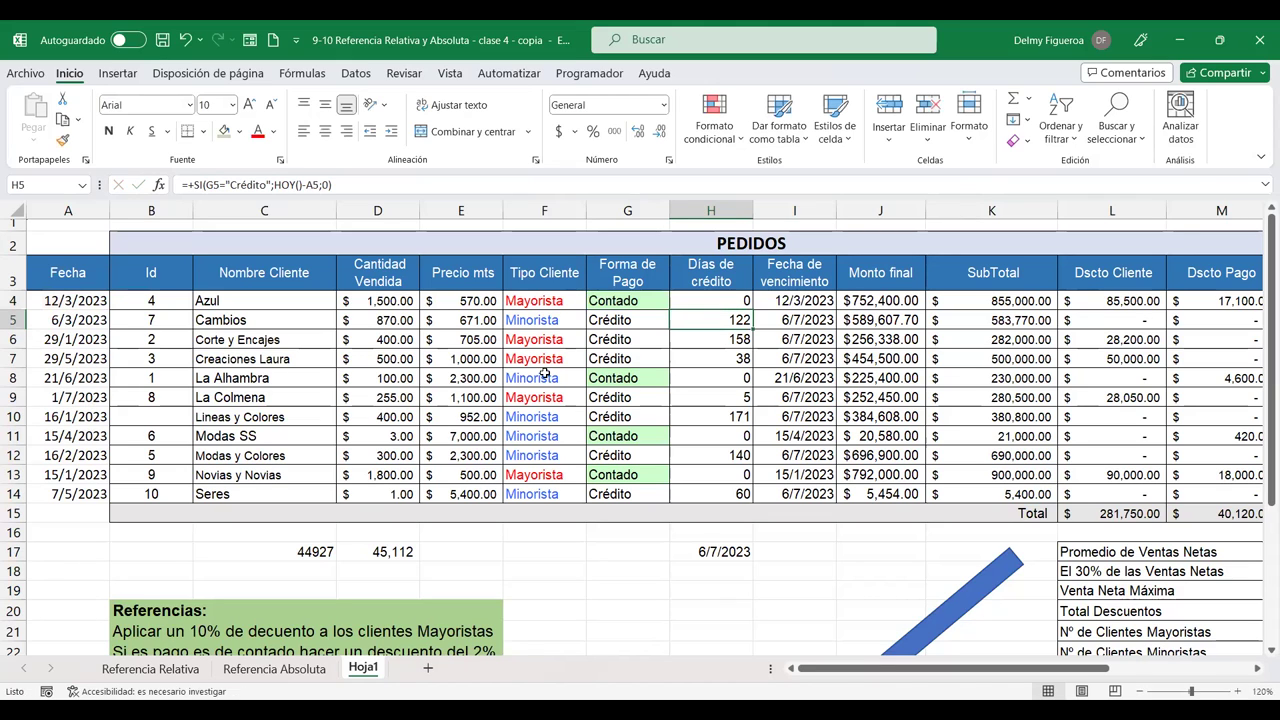
left_click(711, 305)
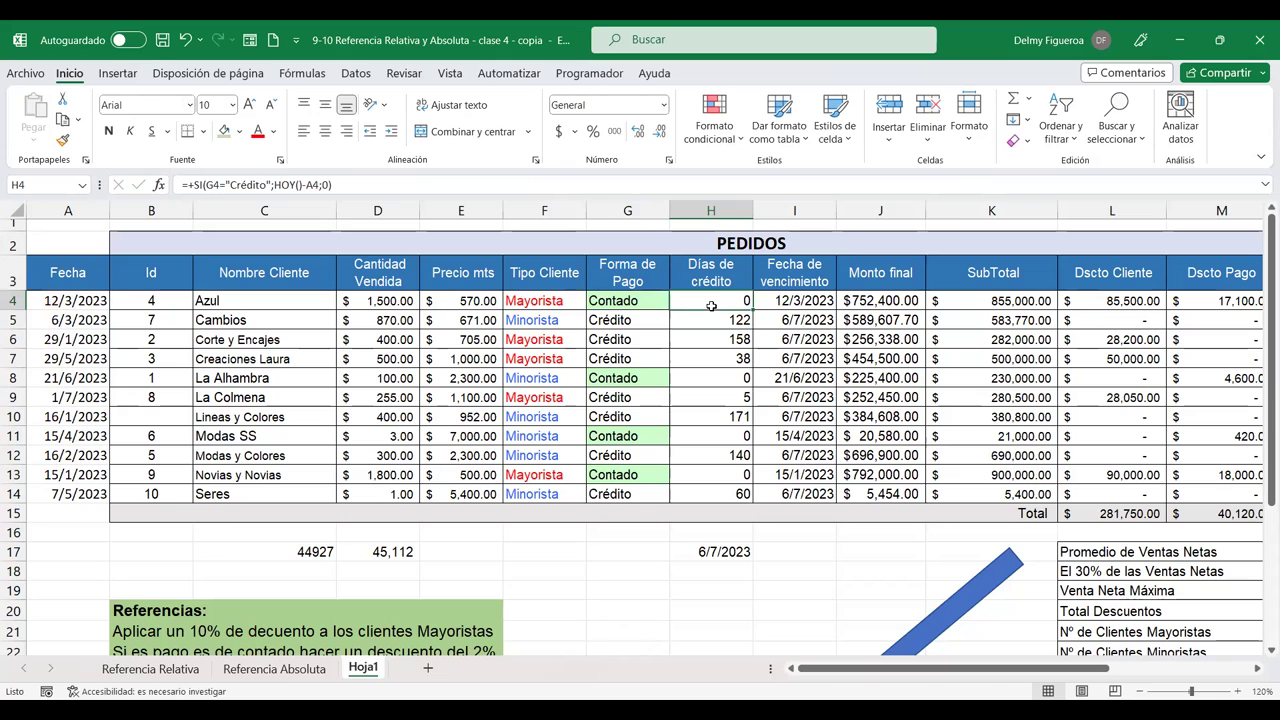
key("F2")
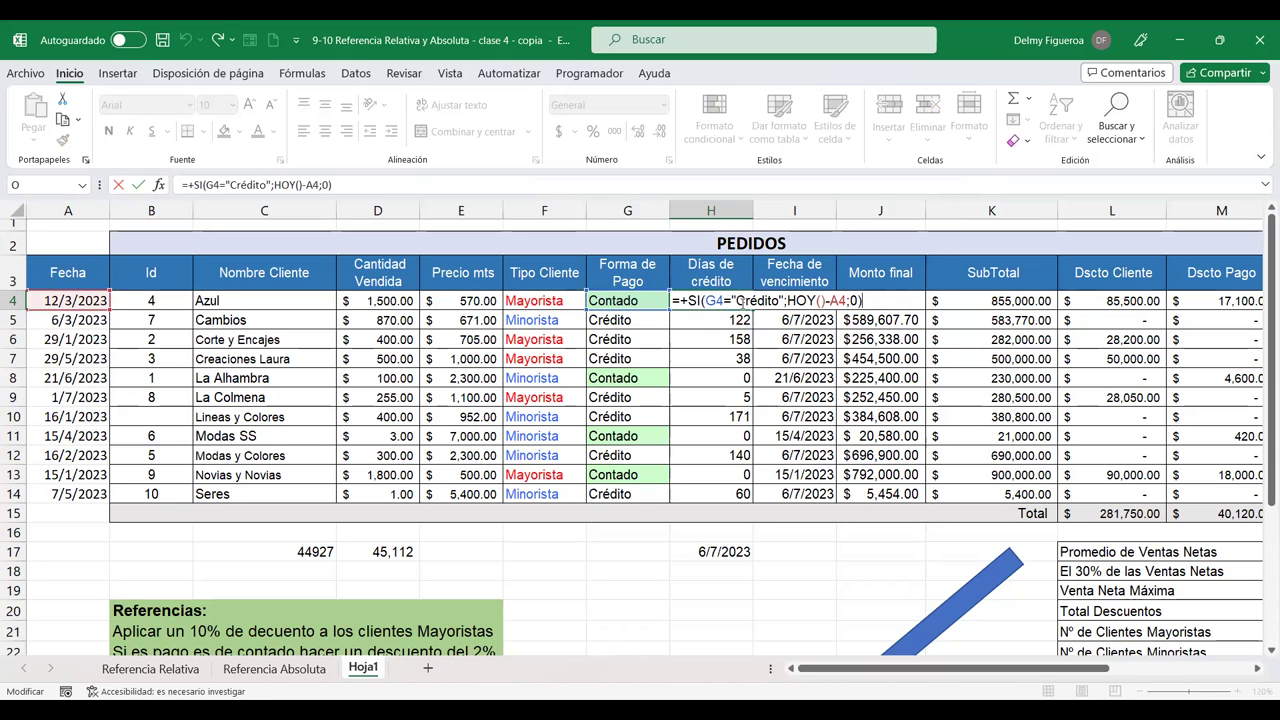
key("Return")
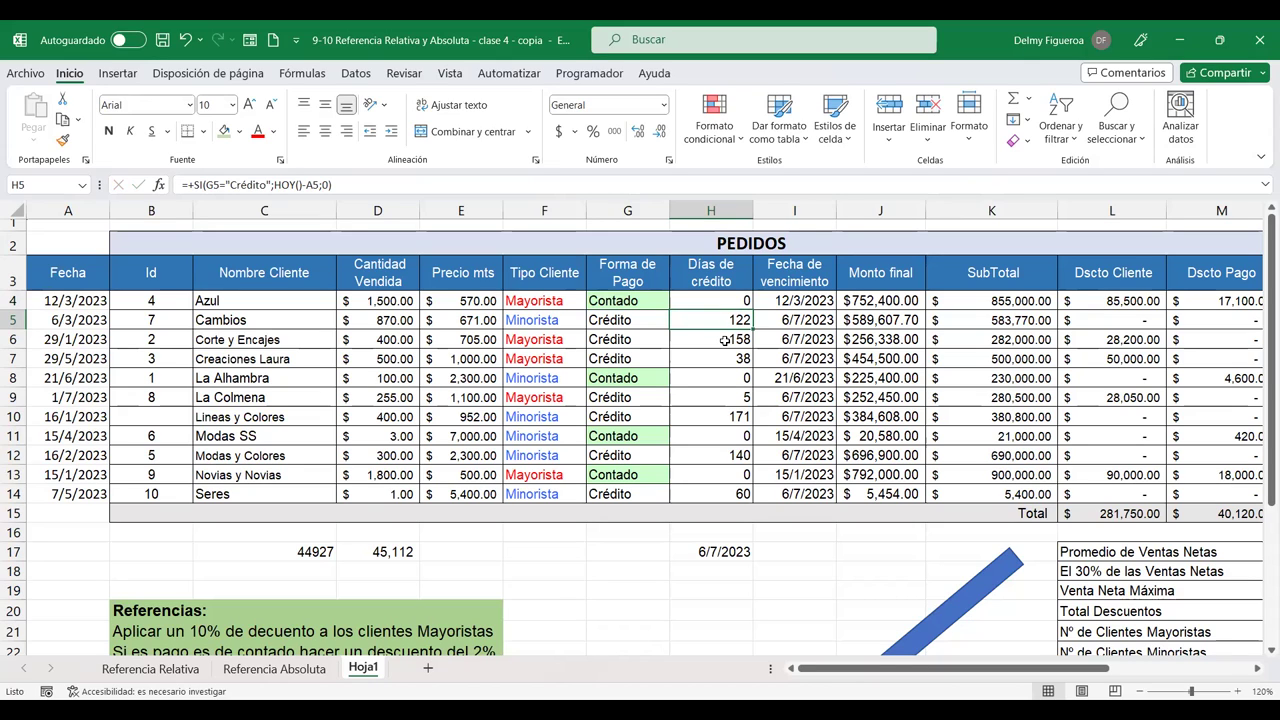
left_click(725, 340)
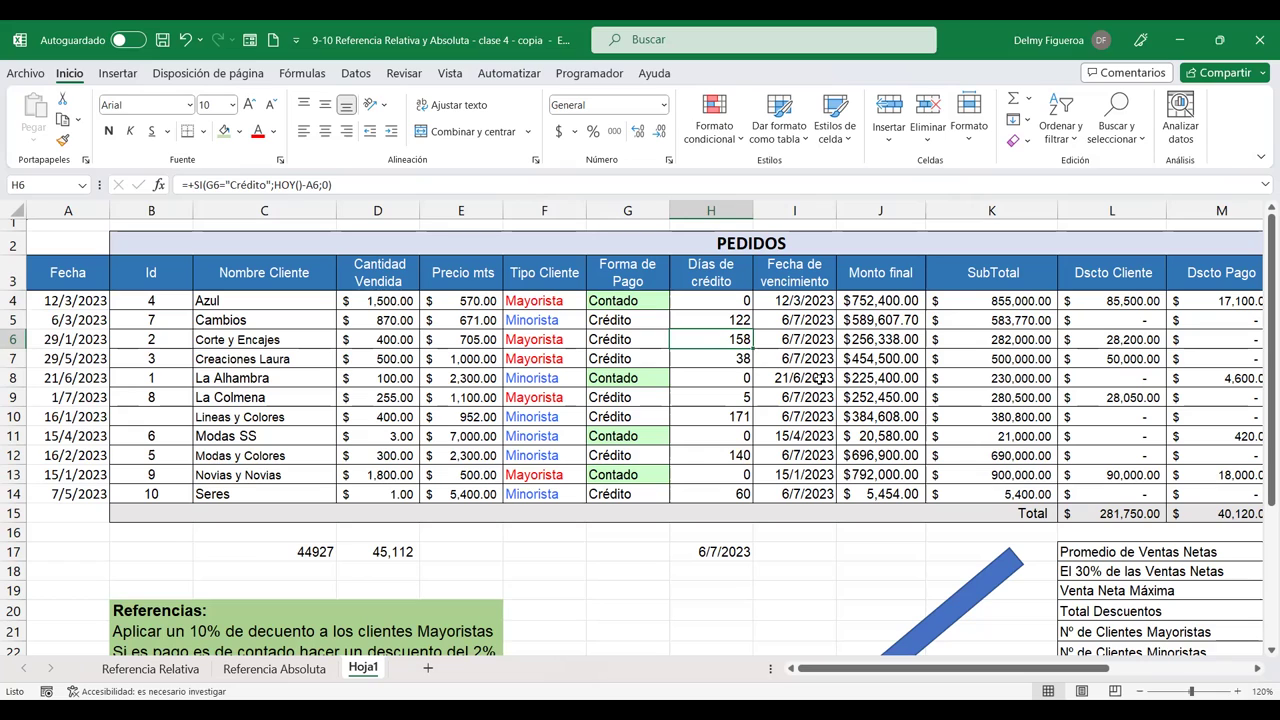
left_click(58, 360)
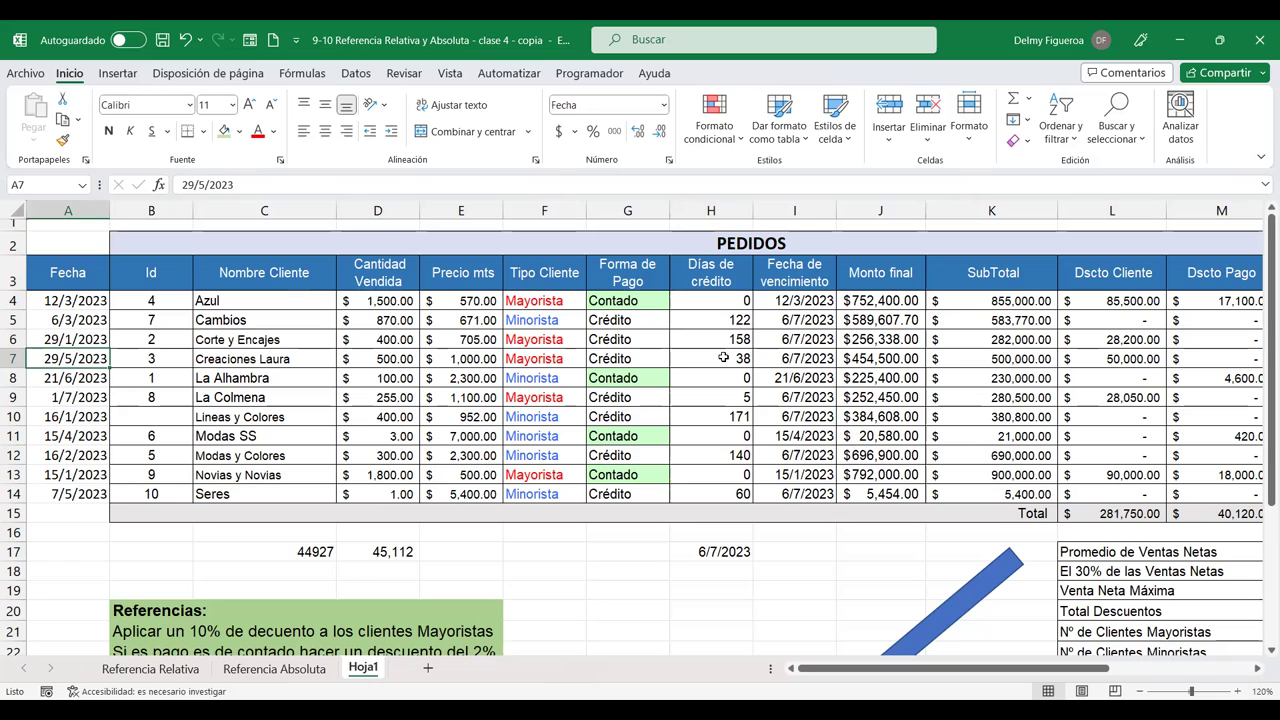
left_click(712, 381)
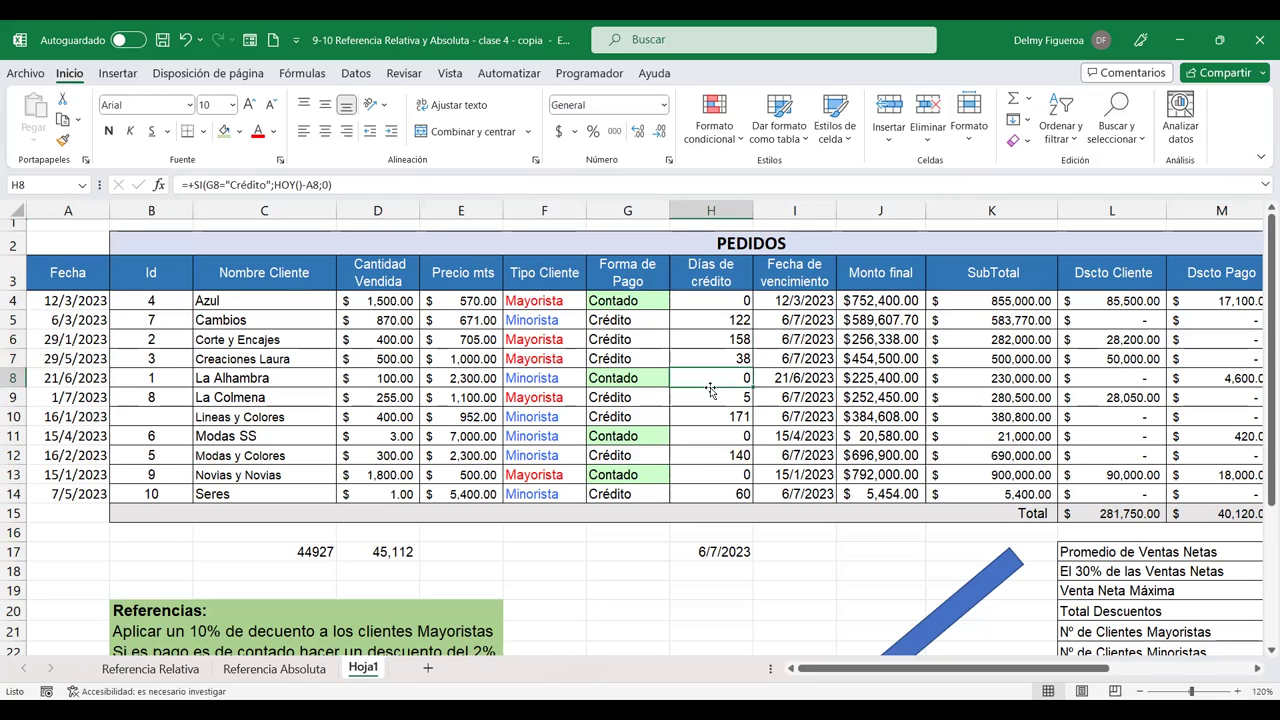
key("Down")
key("Down")
key("Down")
left_click(708, 471)
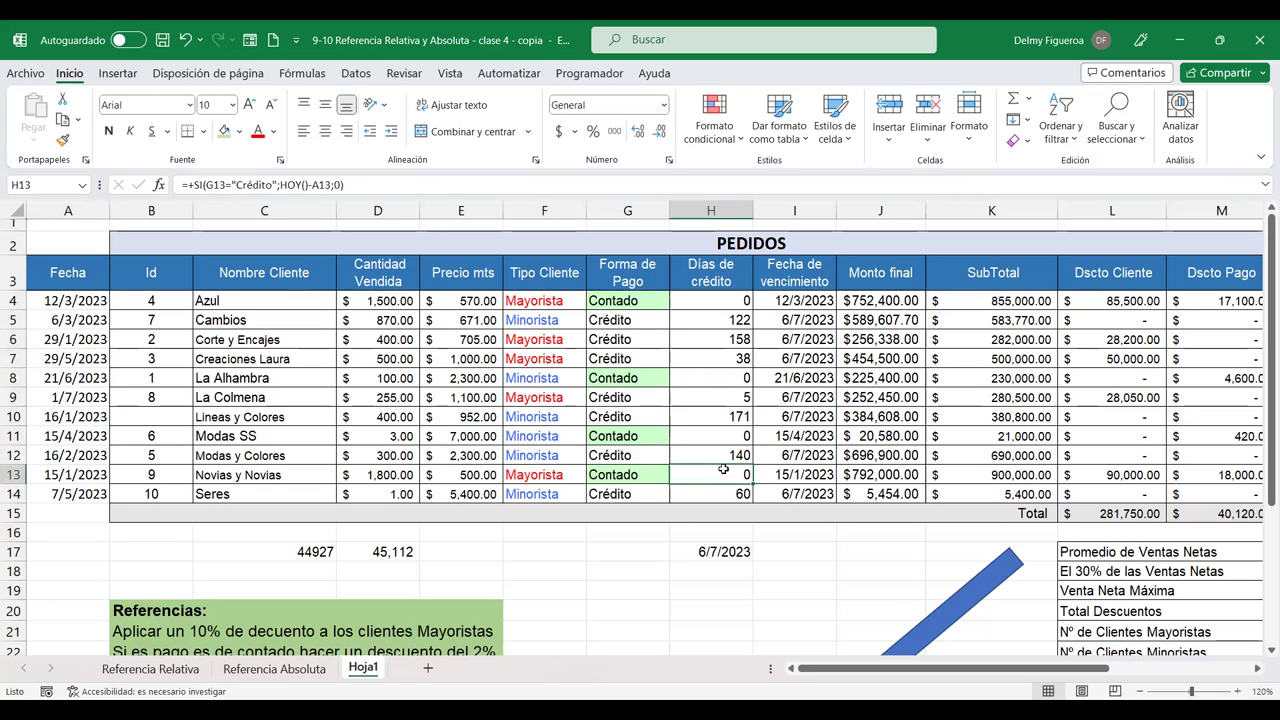
left_click(814, 298)
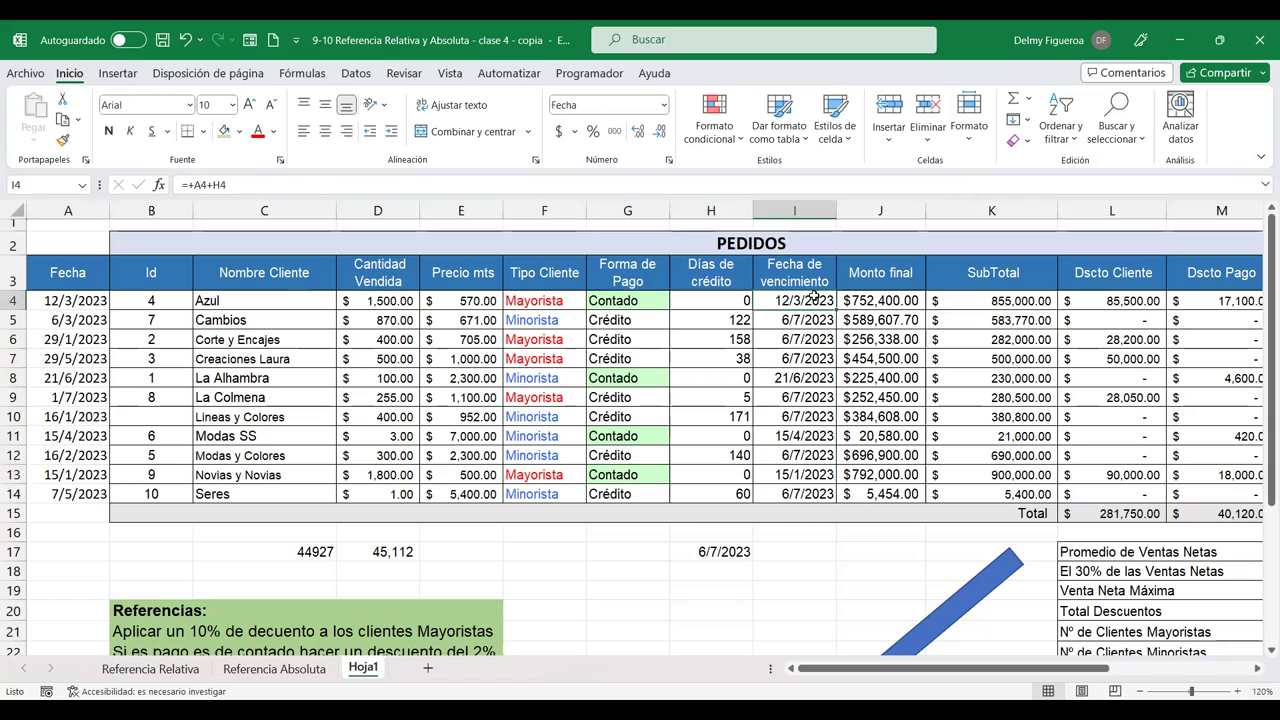
key("F2")
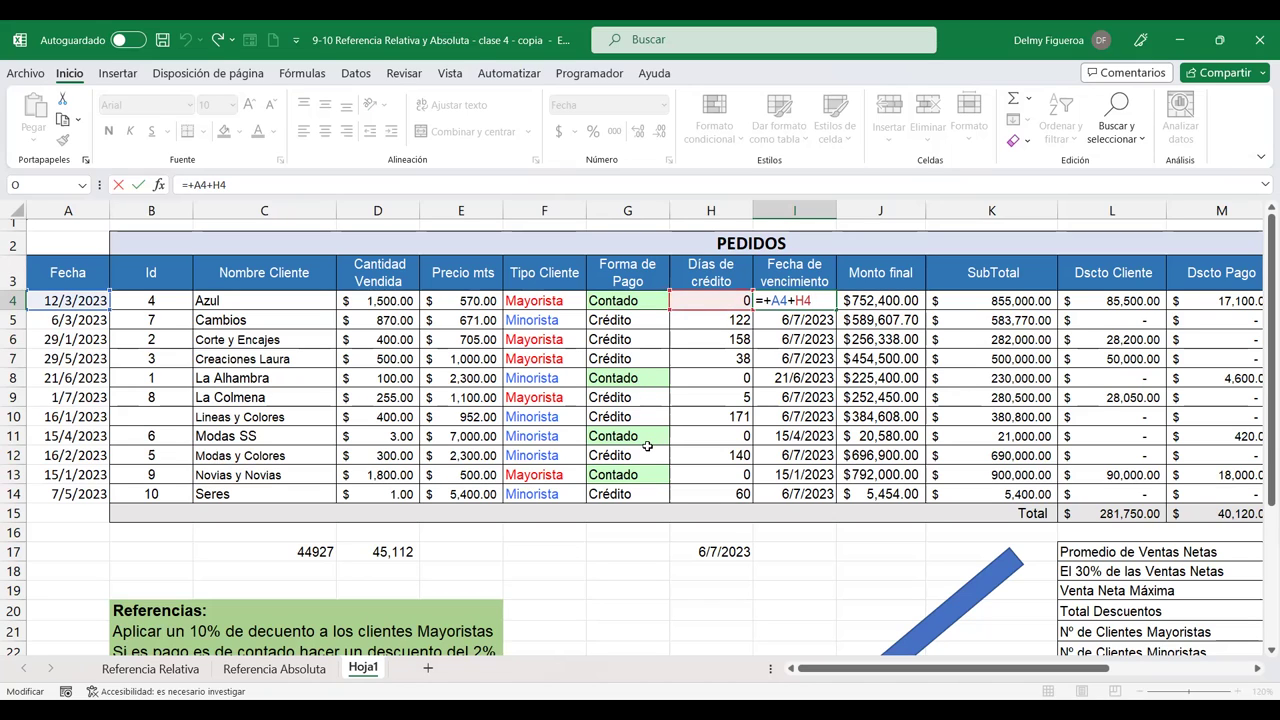
key("Return")
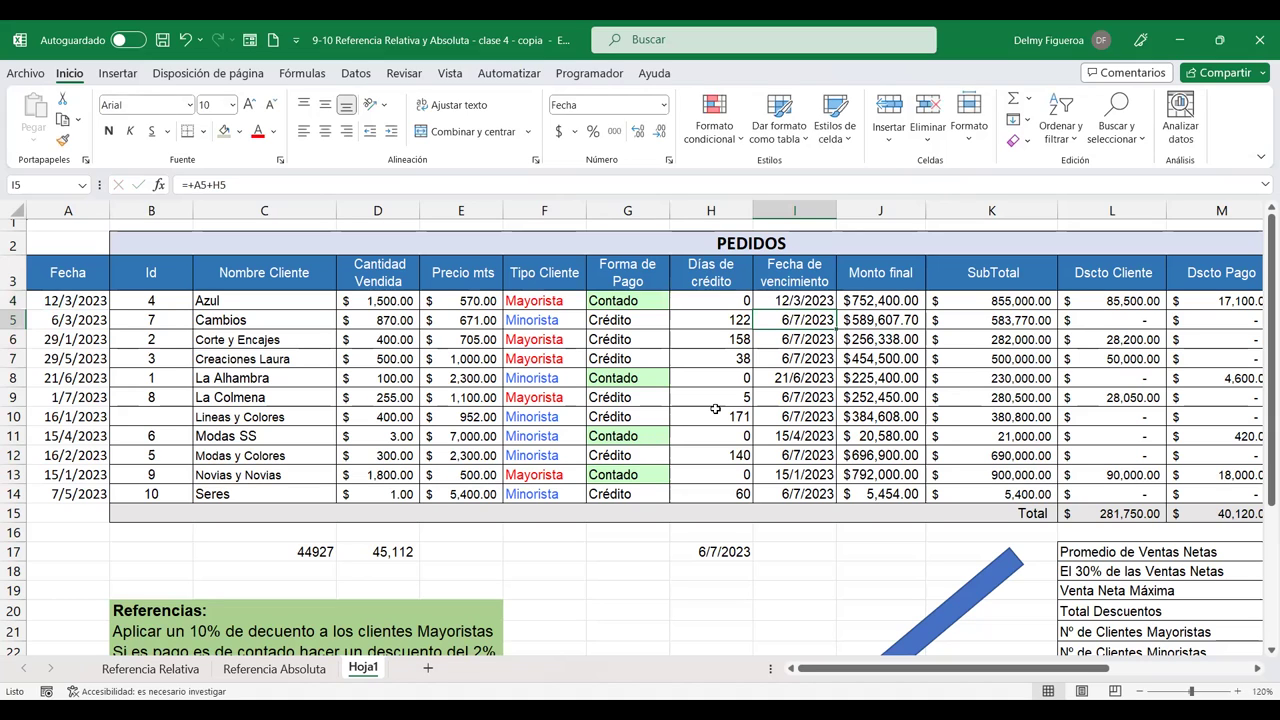
left_click(887, 298)
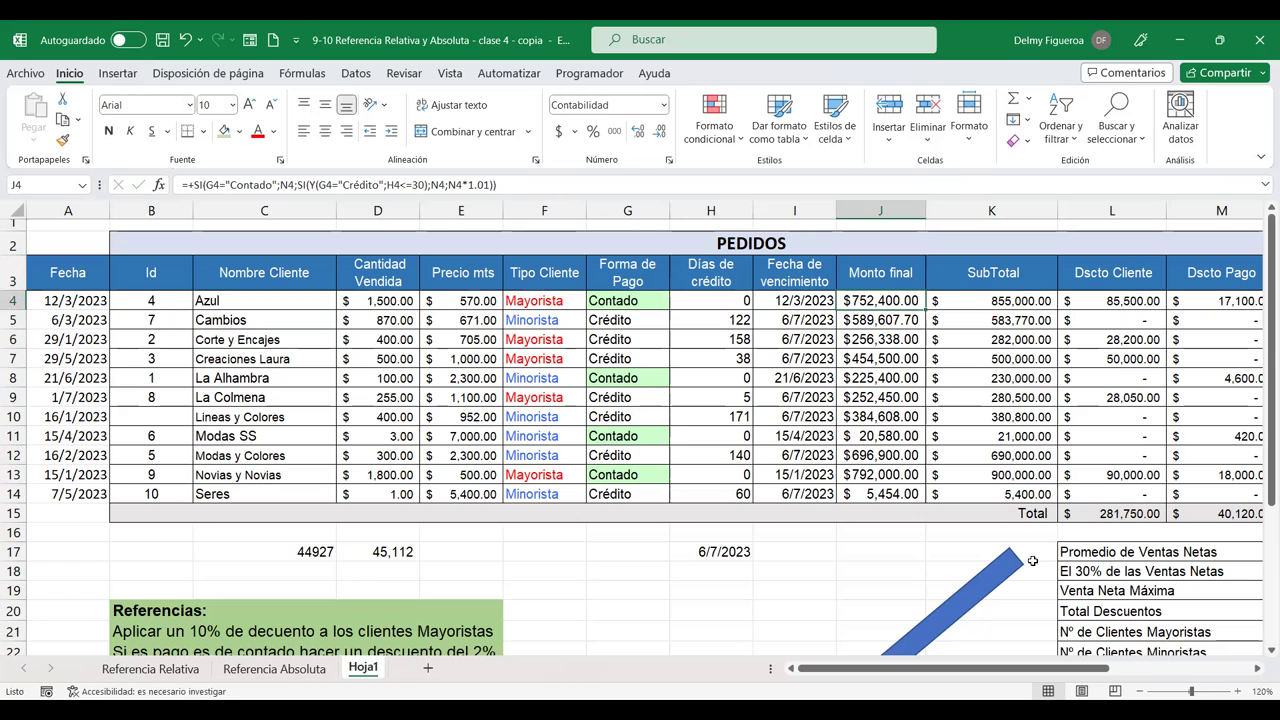
Step: Edit J4's Monto final formula and step through its SI Contado test and nested Y credit conditions
key("F2")
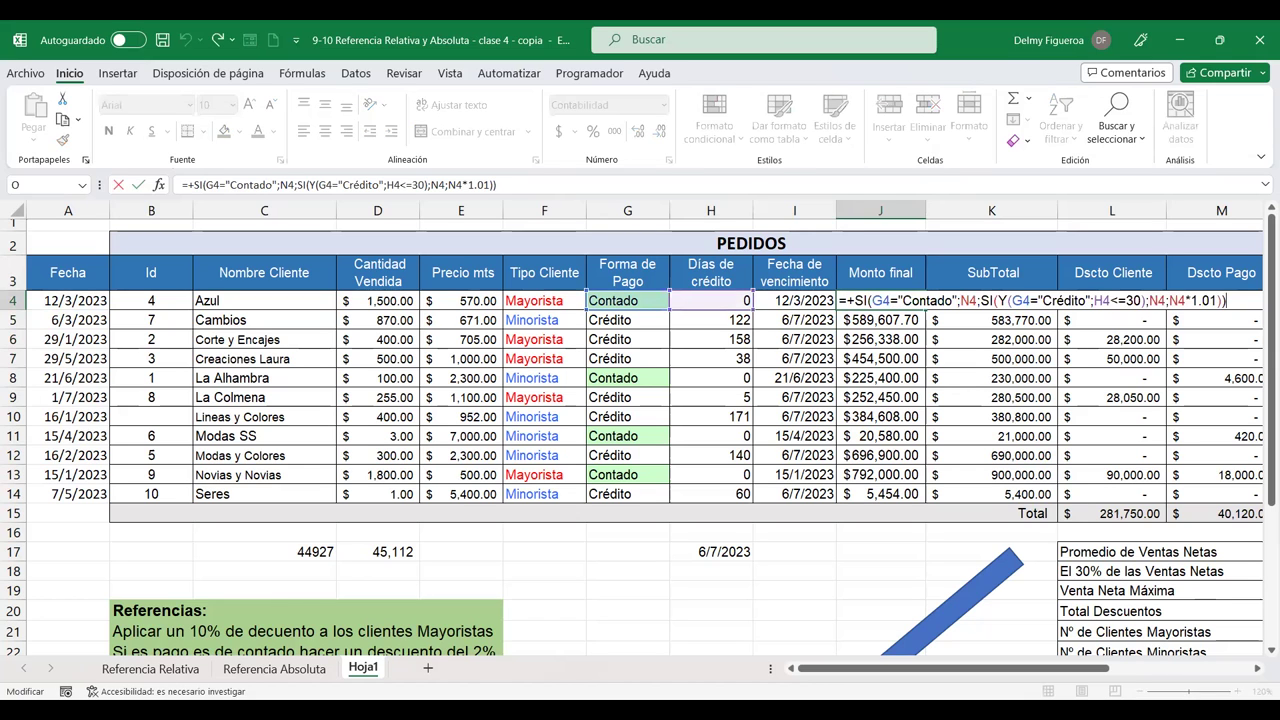
left_click(1258, 676)
left_click(1258, 676)
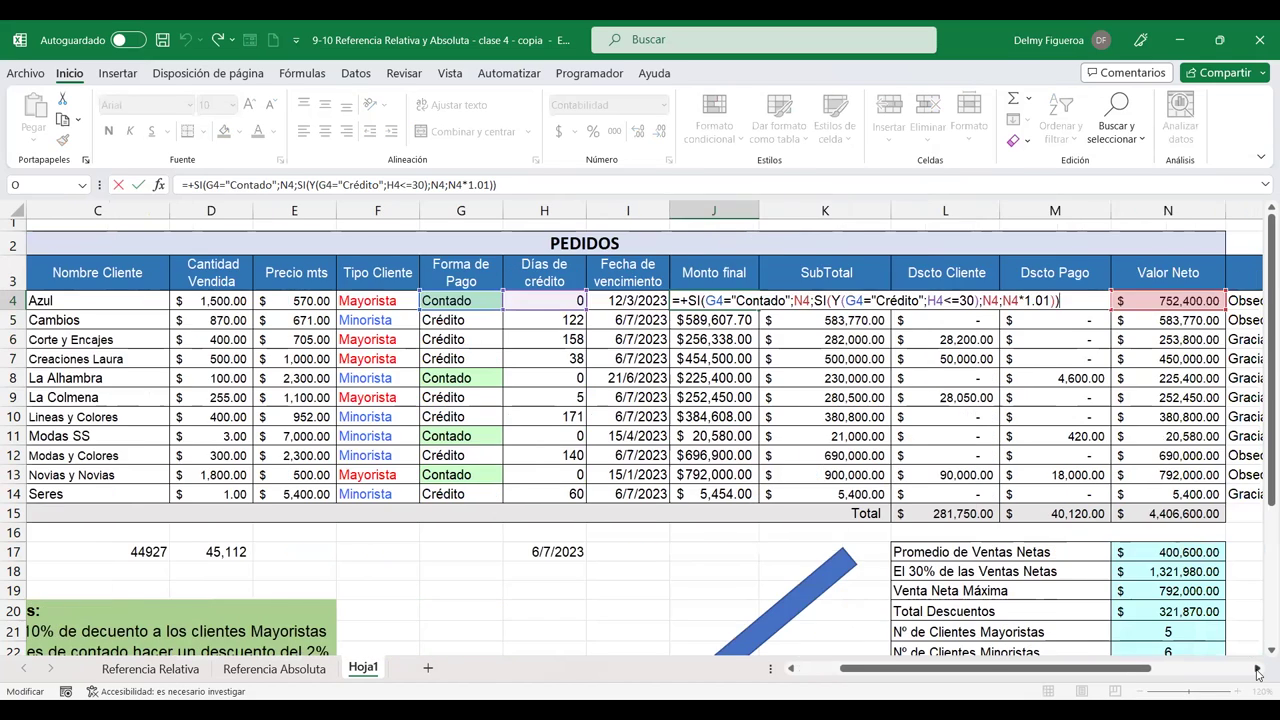
left_click(1258, 676)
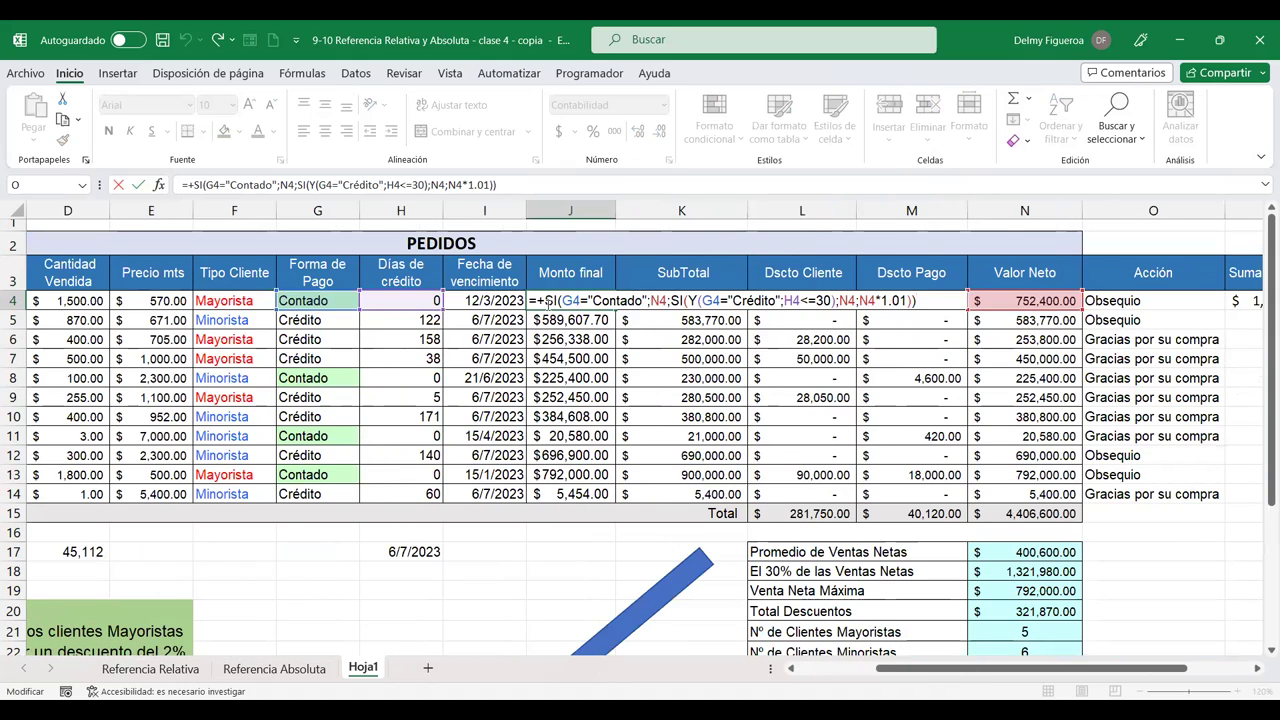
left_click(549, 300)
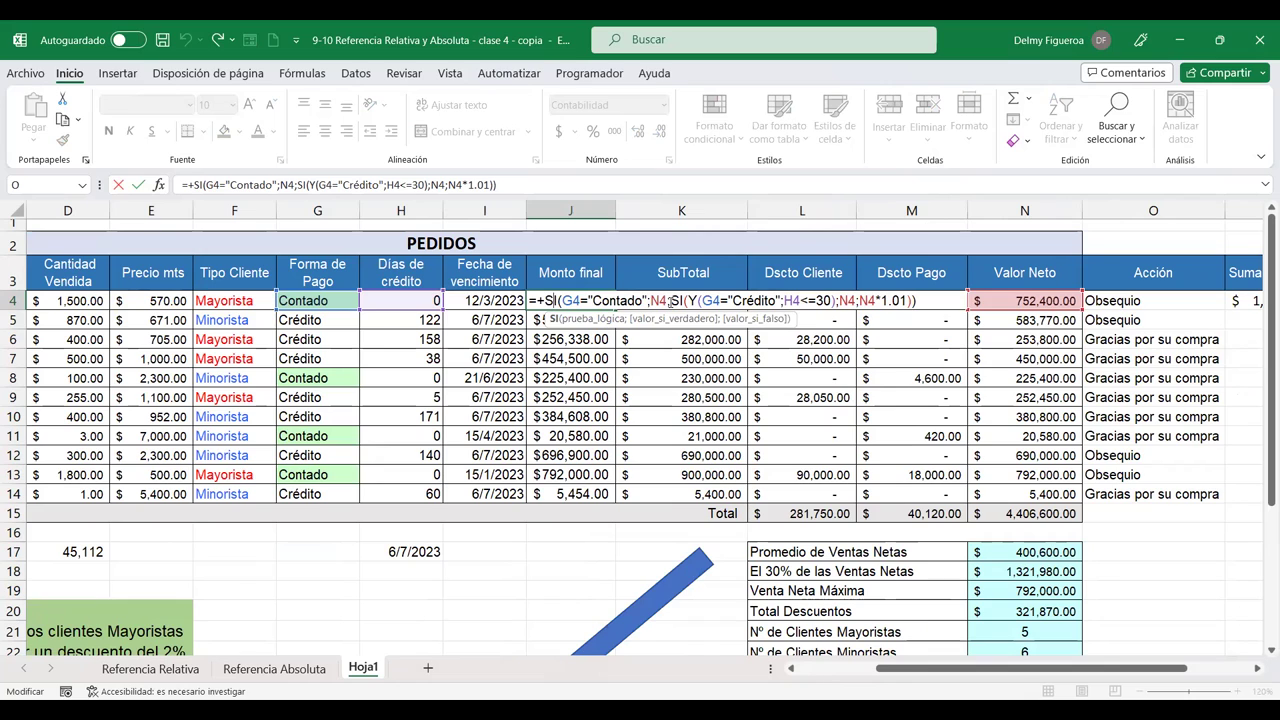
left_click(622, 301)
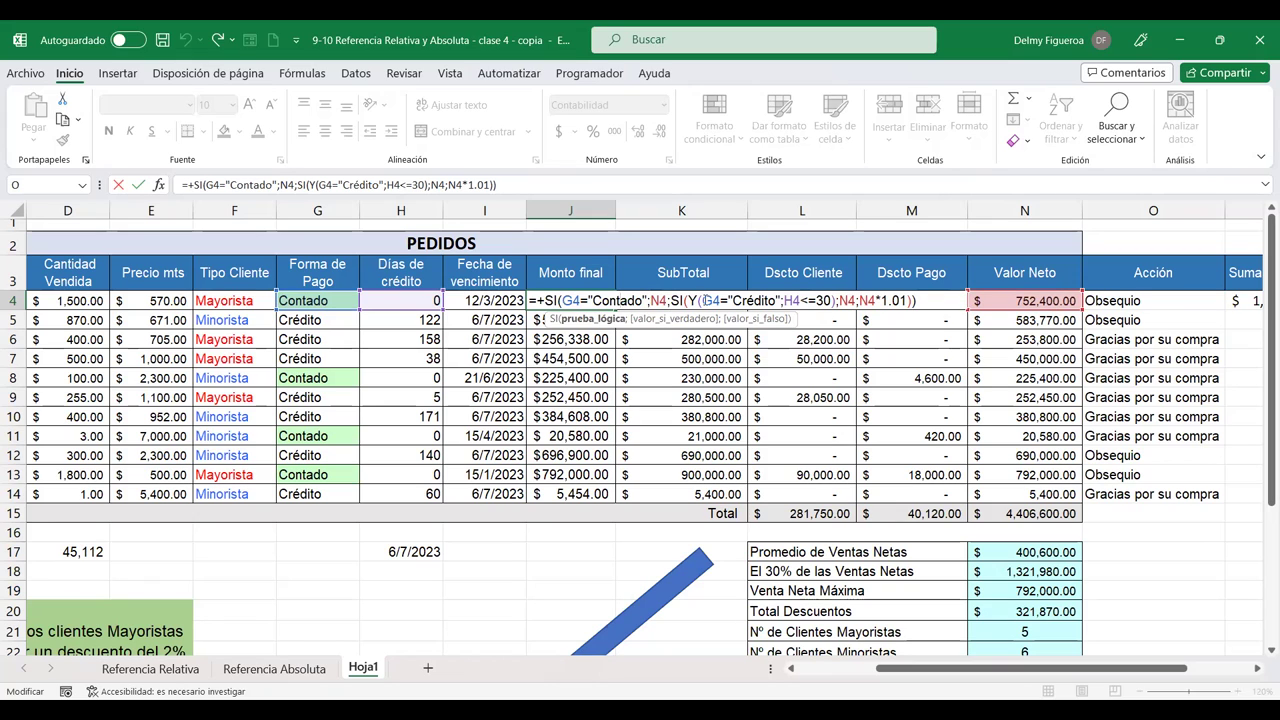
left_click(655, 300)
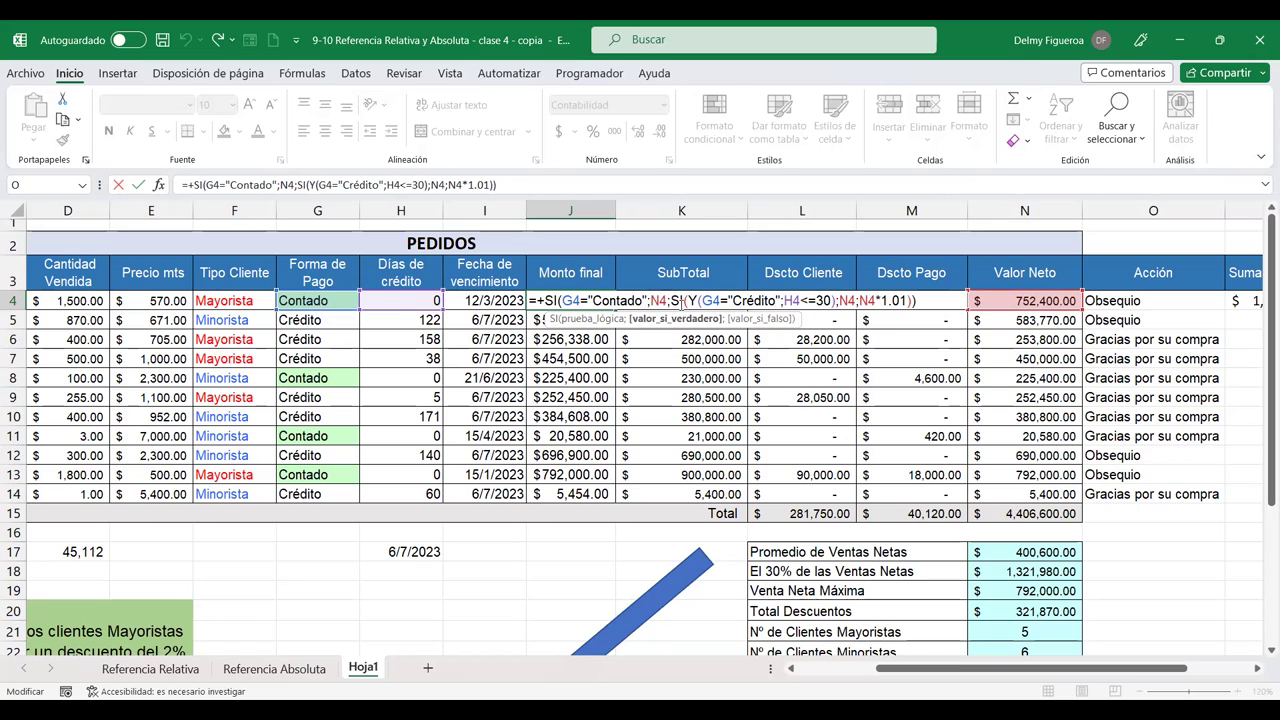
left_click(766, 300)
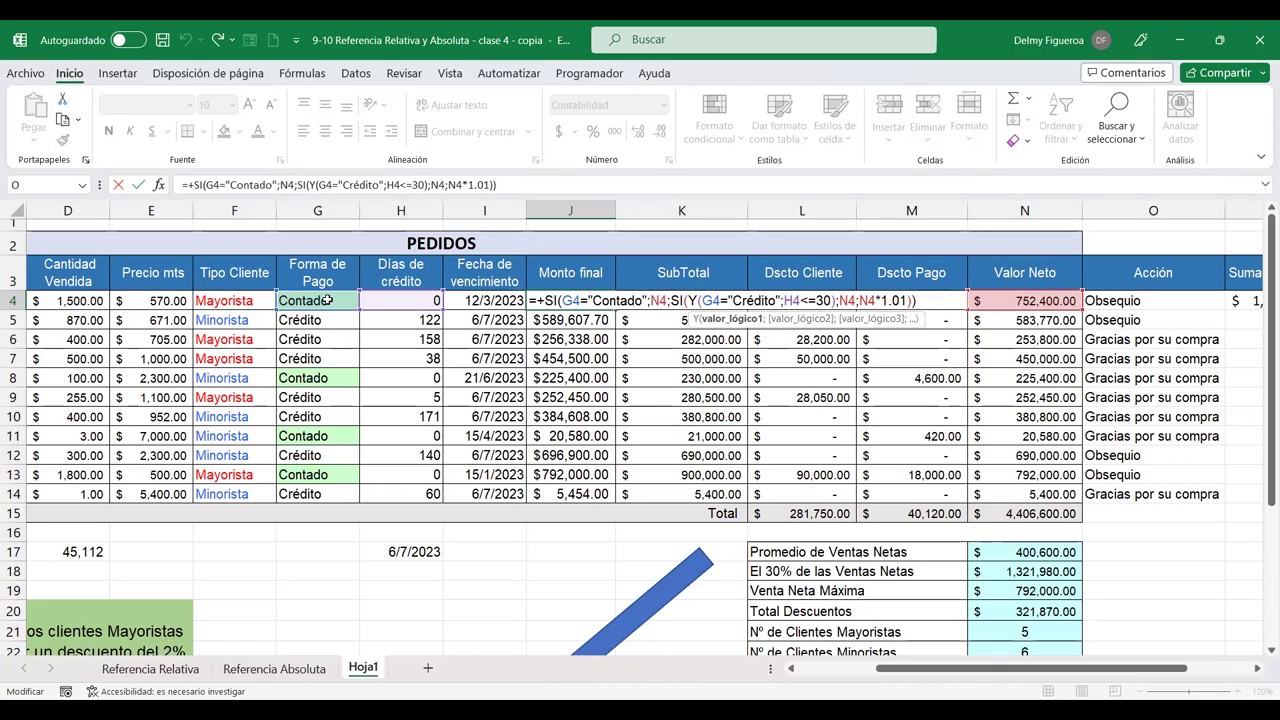
left_click(785, 301)
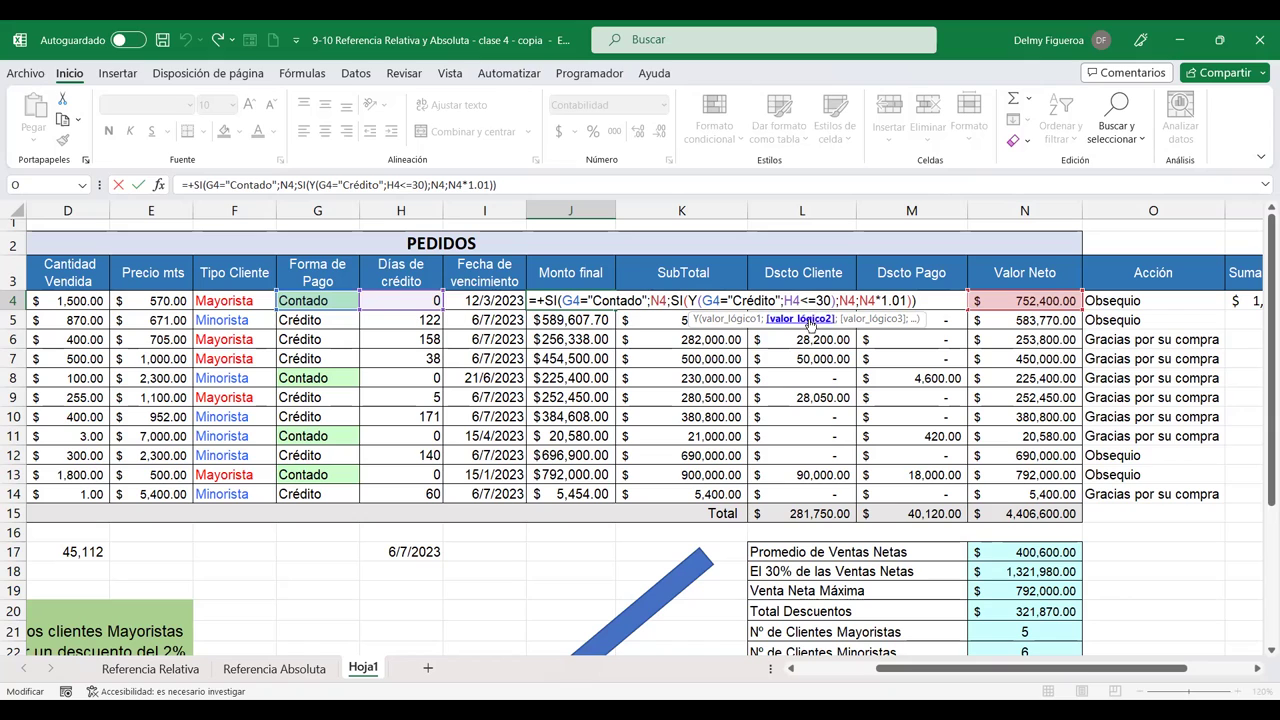
left_click(843, 300)
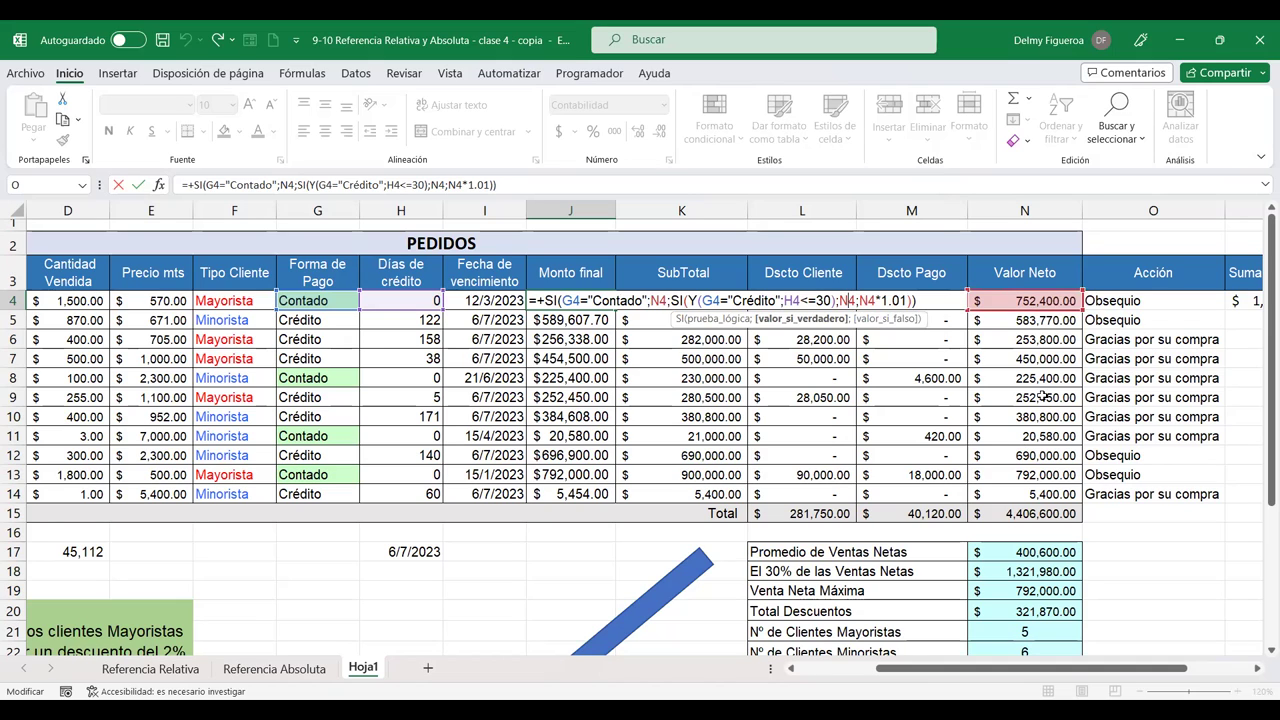
left_click(899, 300)
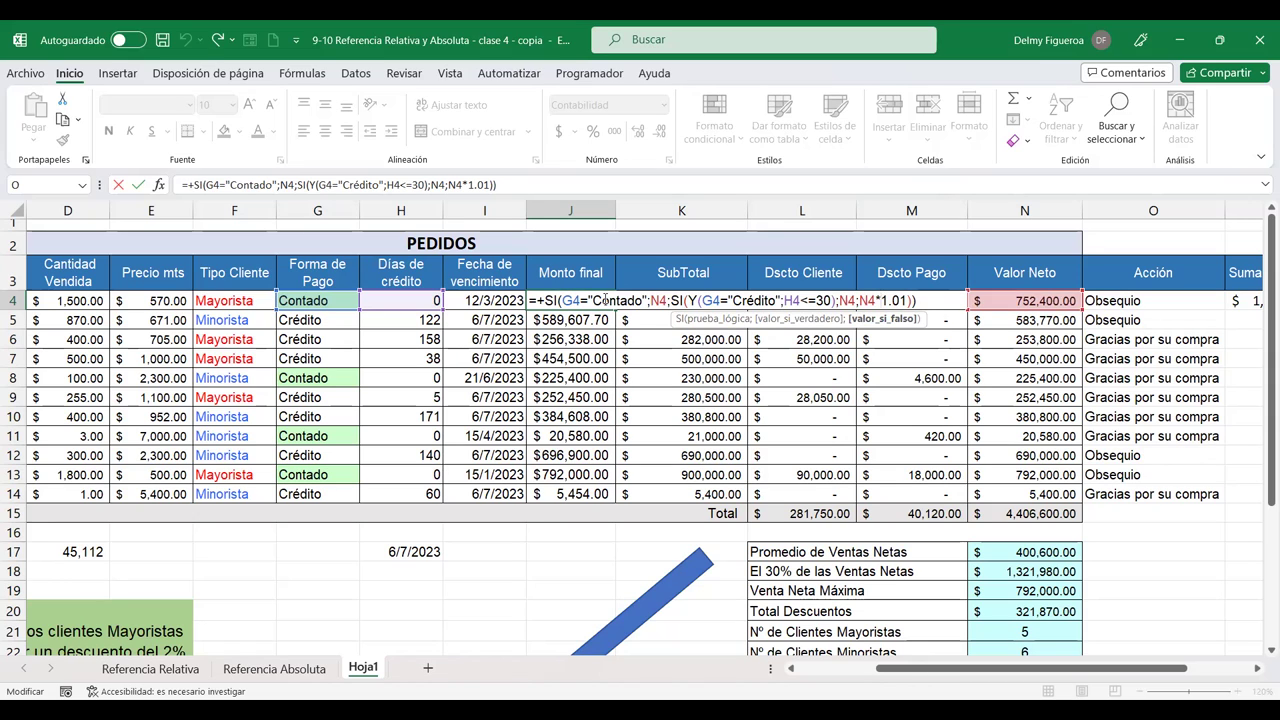
left_click(605, 300)
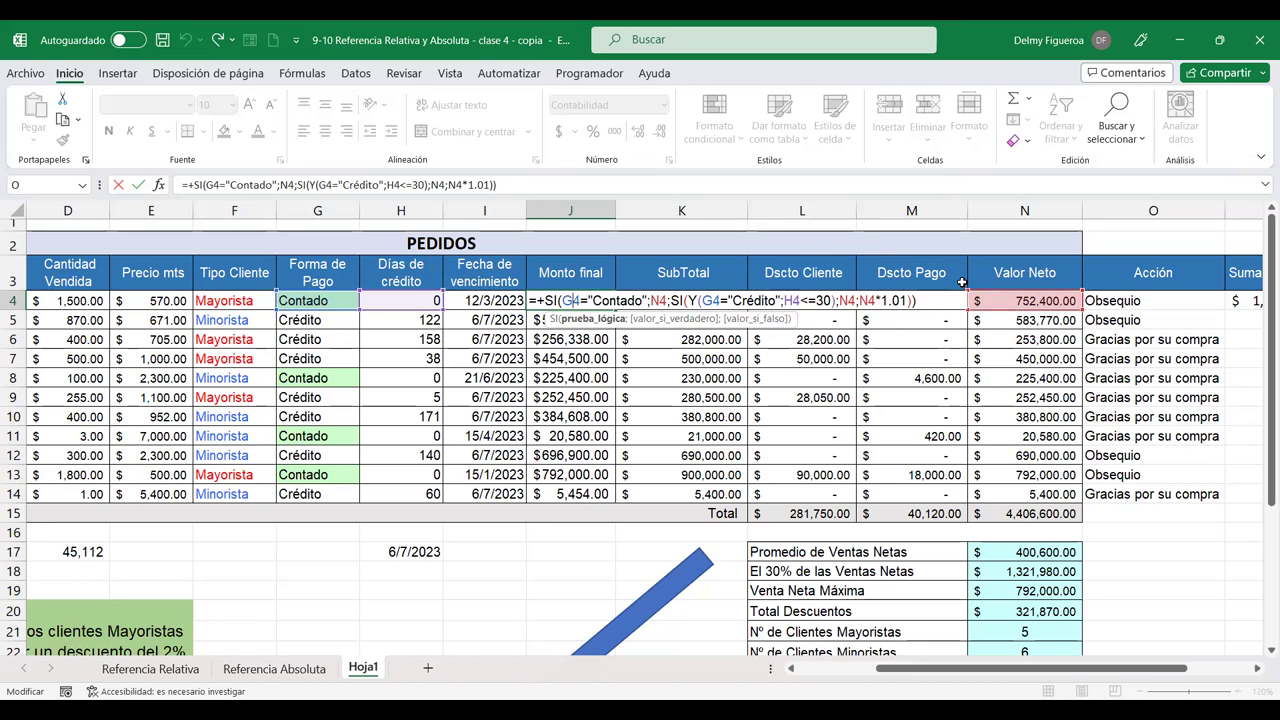
left_click(889, 300)
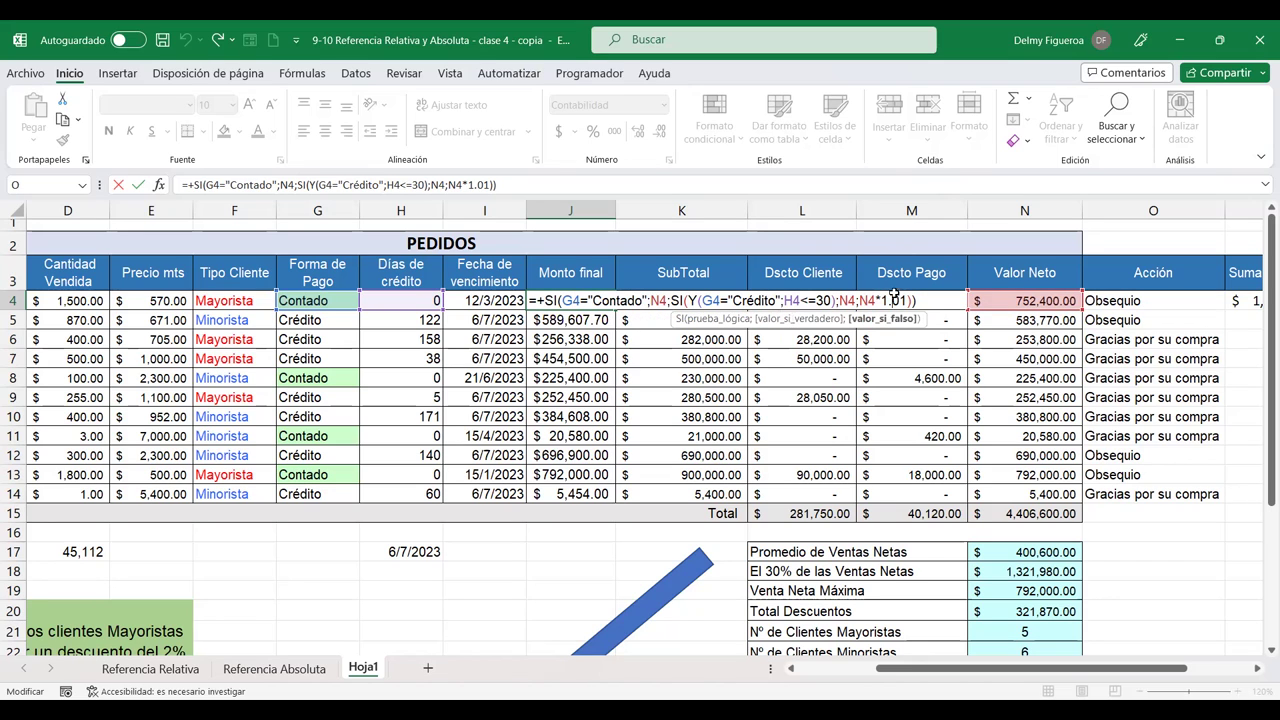
key("Escape")
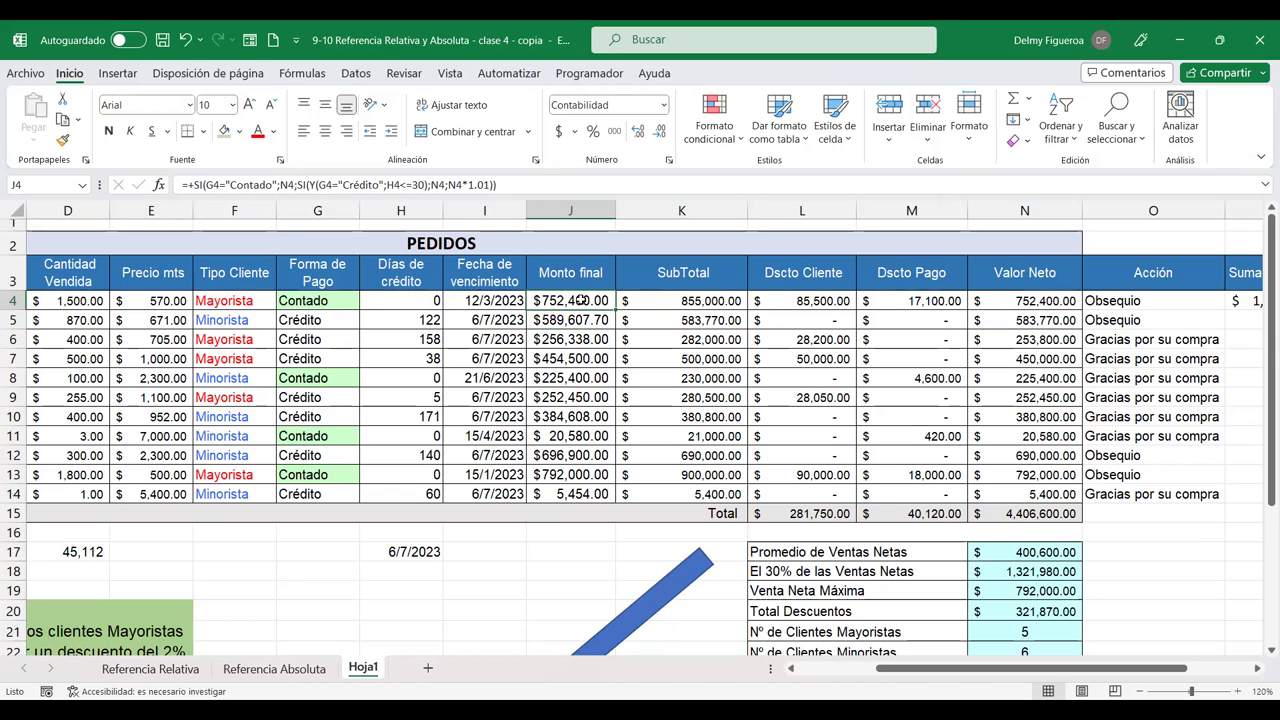
left_click(1024, 296, "ctrl")
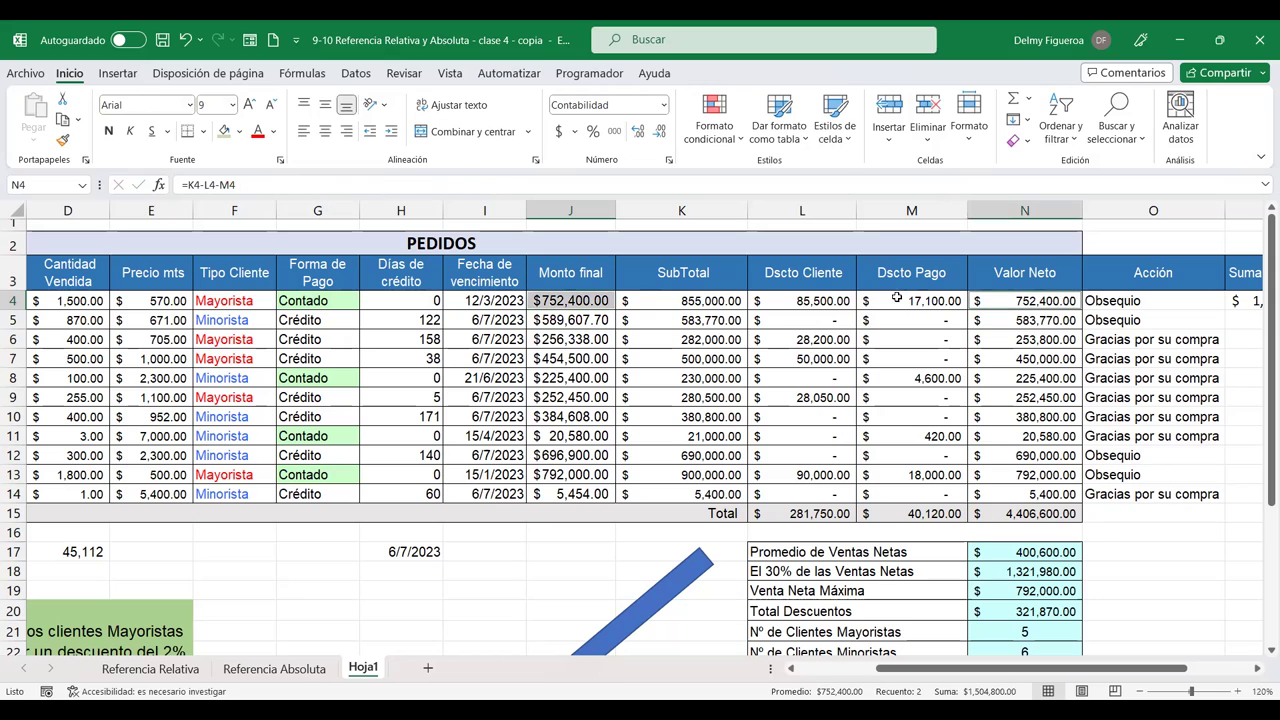
left_click(567, 317)
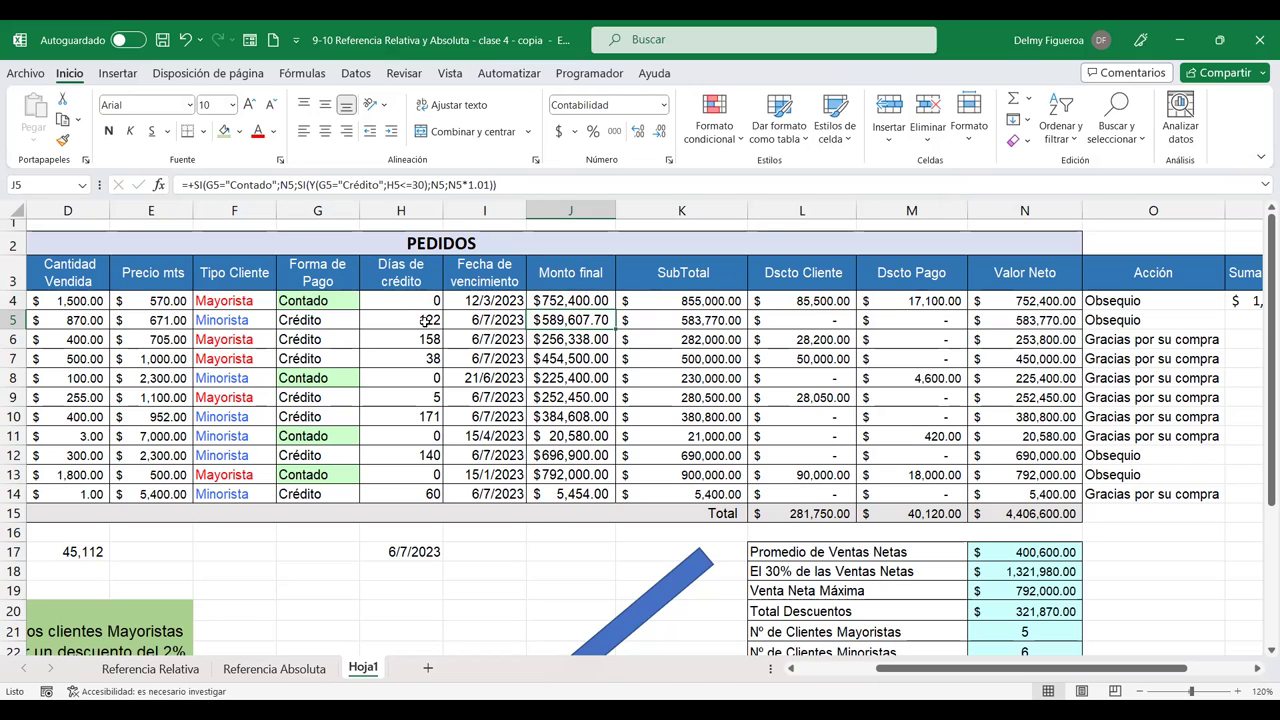
left_click(1052, 318, "ctrl")
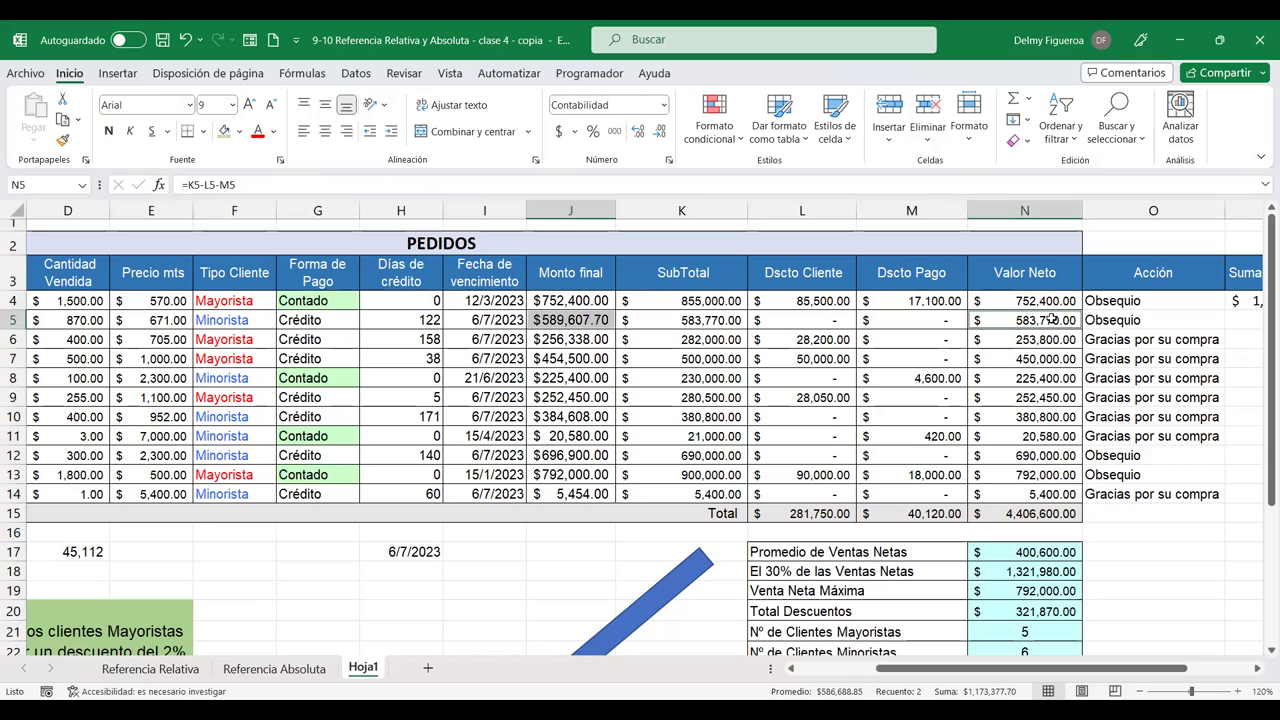
left_click(605, 338)
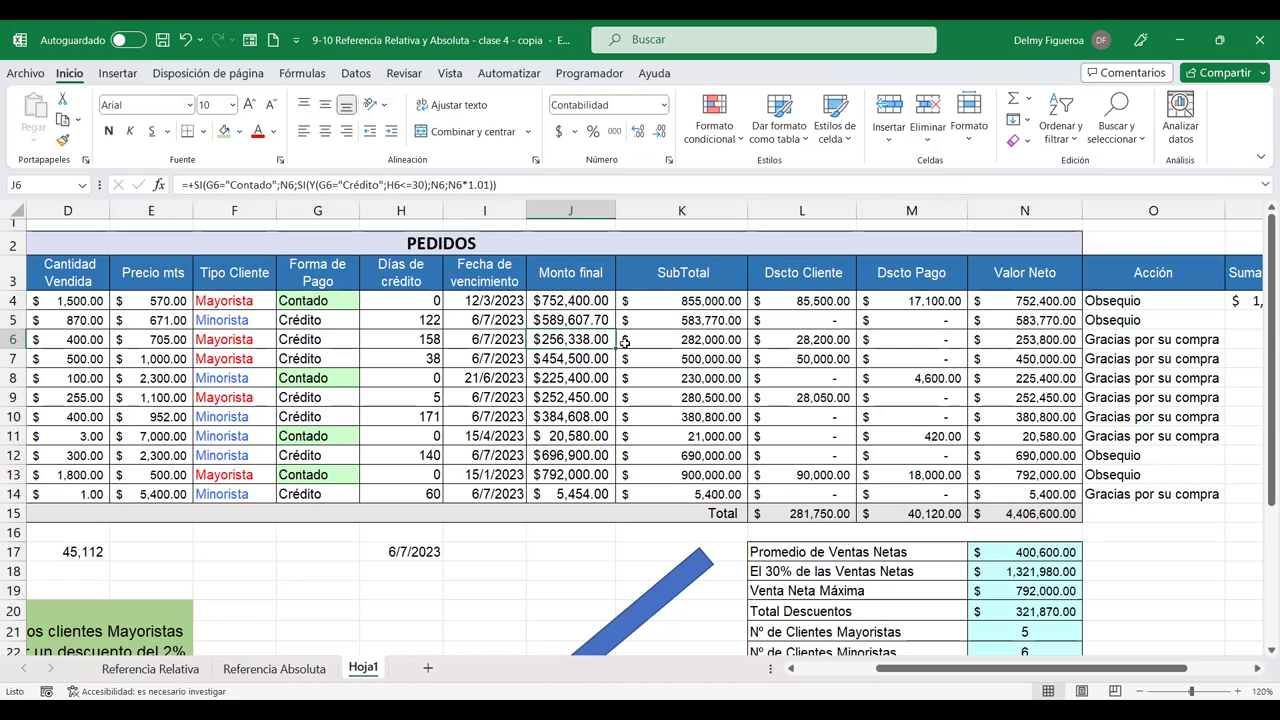
left_click(1058, 340, "ctrl")
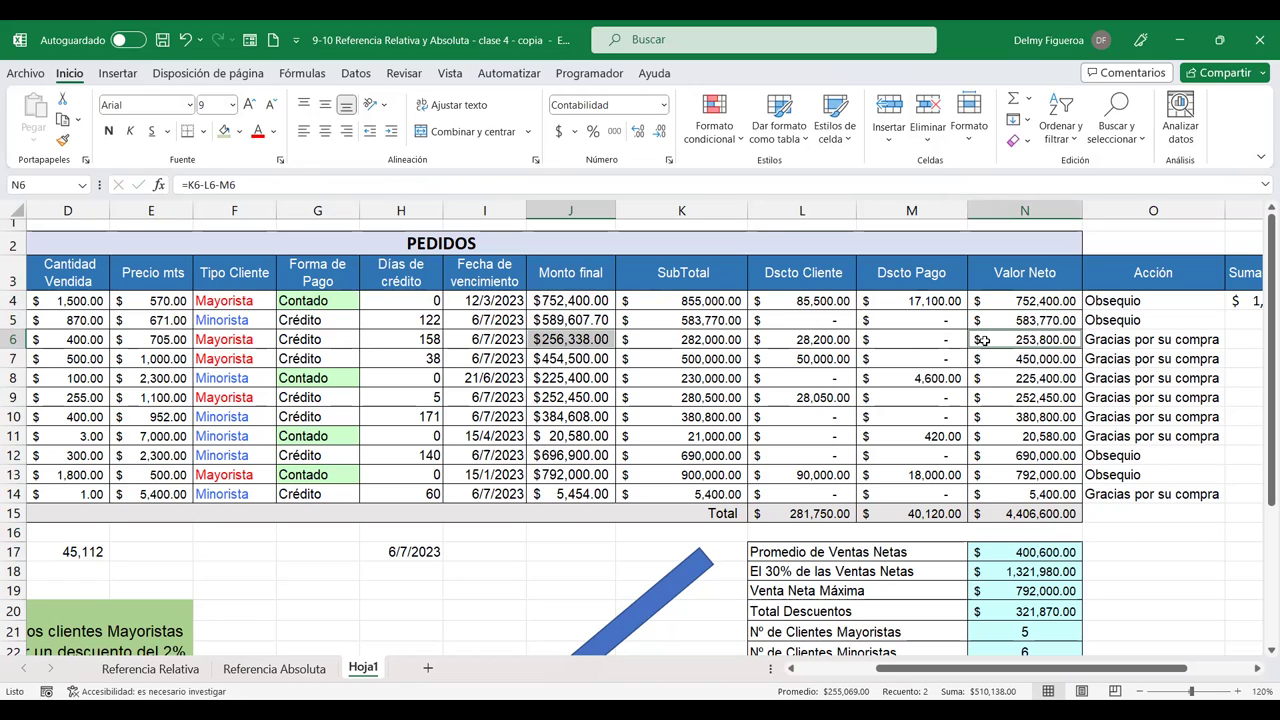
left_click(568, 358)
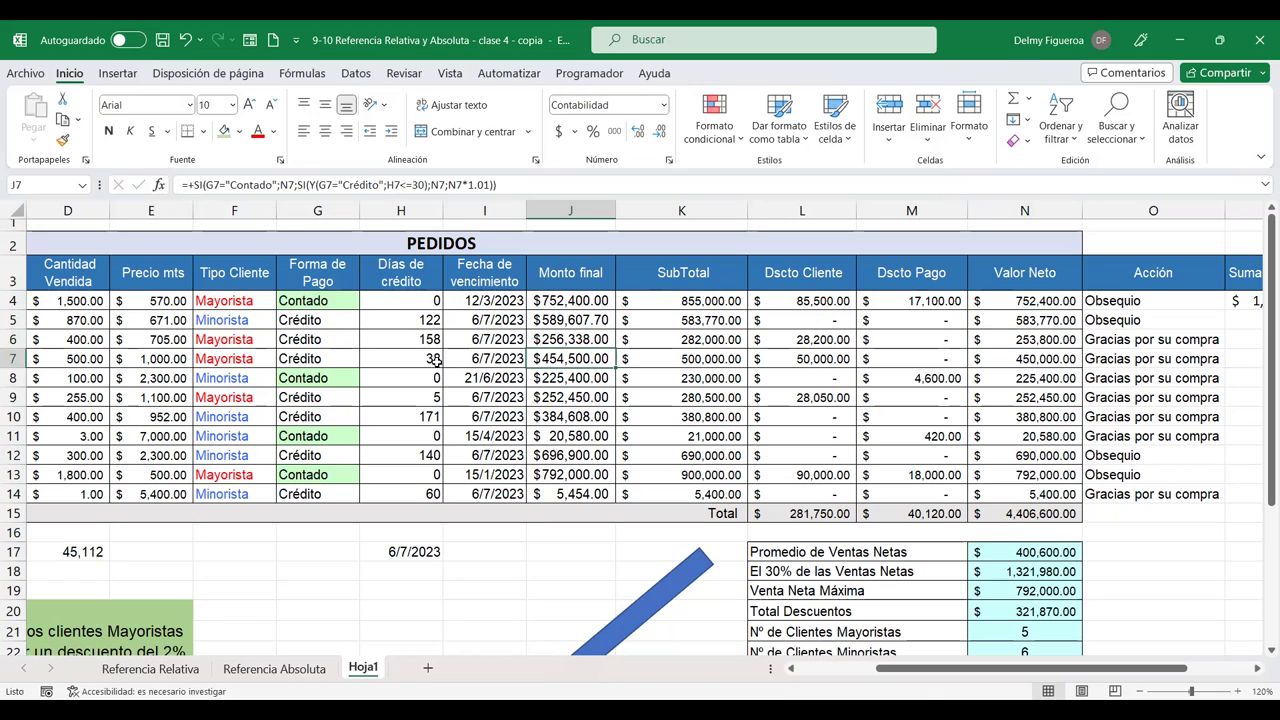
left_click(1035, 358, "ctrl")
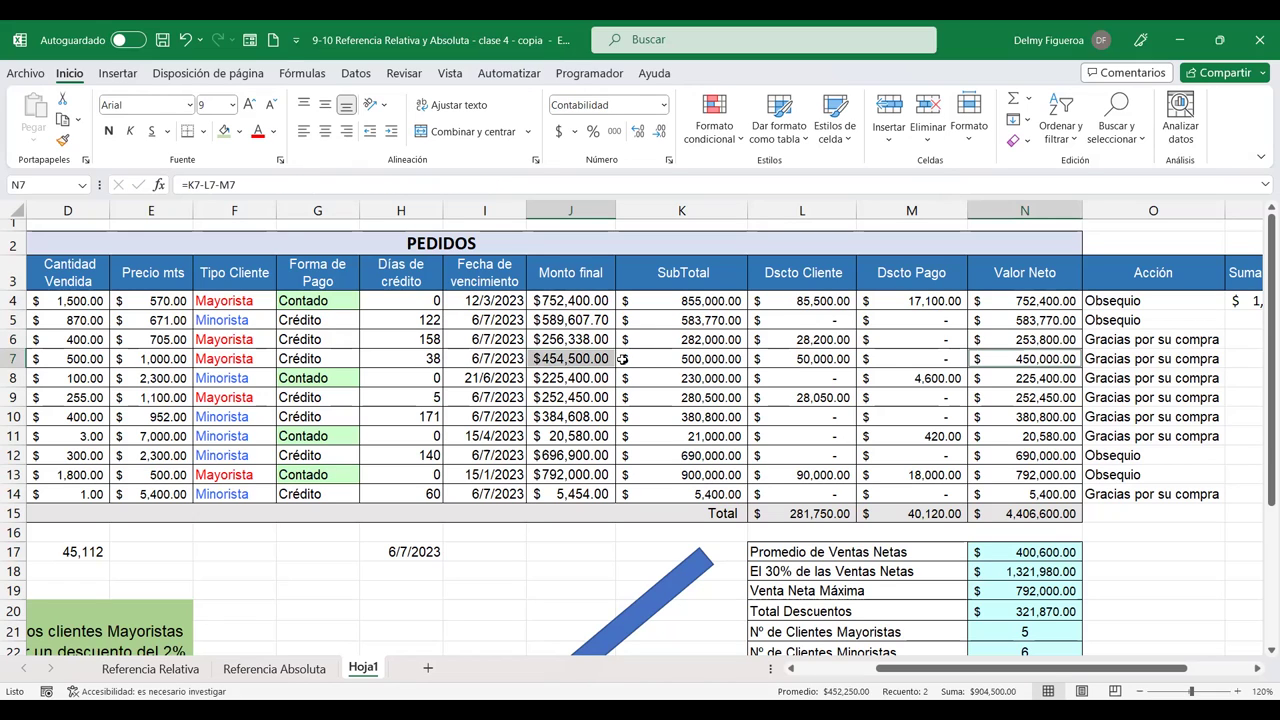
left_click(558, 376)
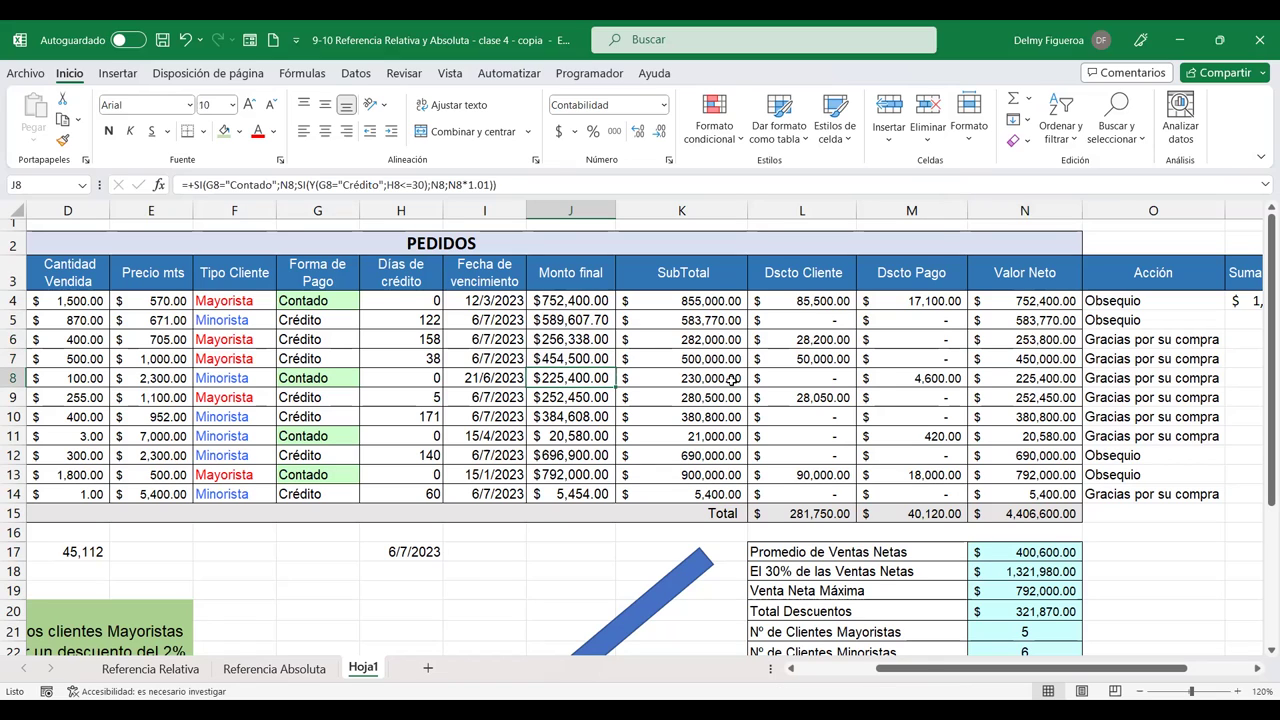
left_click(1016, 380, "ctrl")
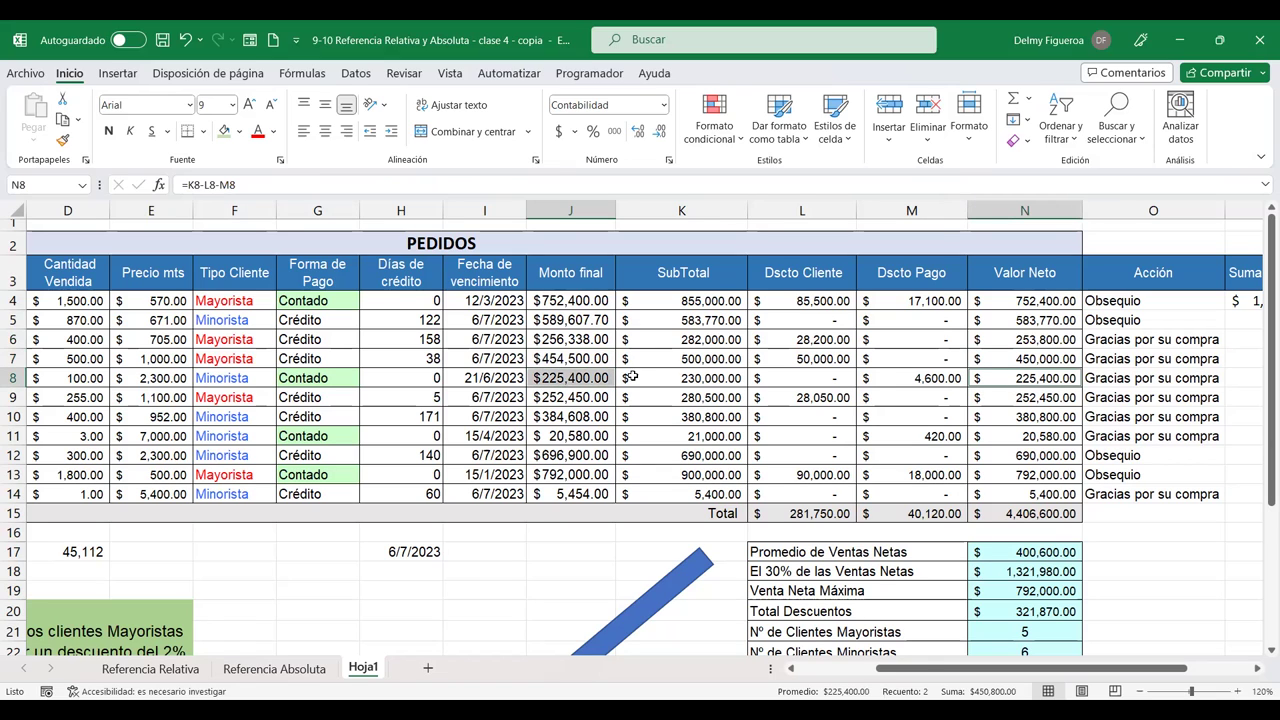
left_click(566, 397)
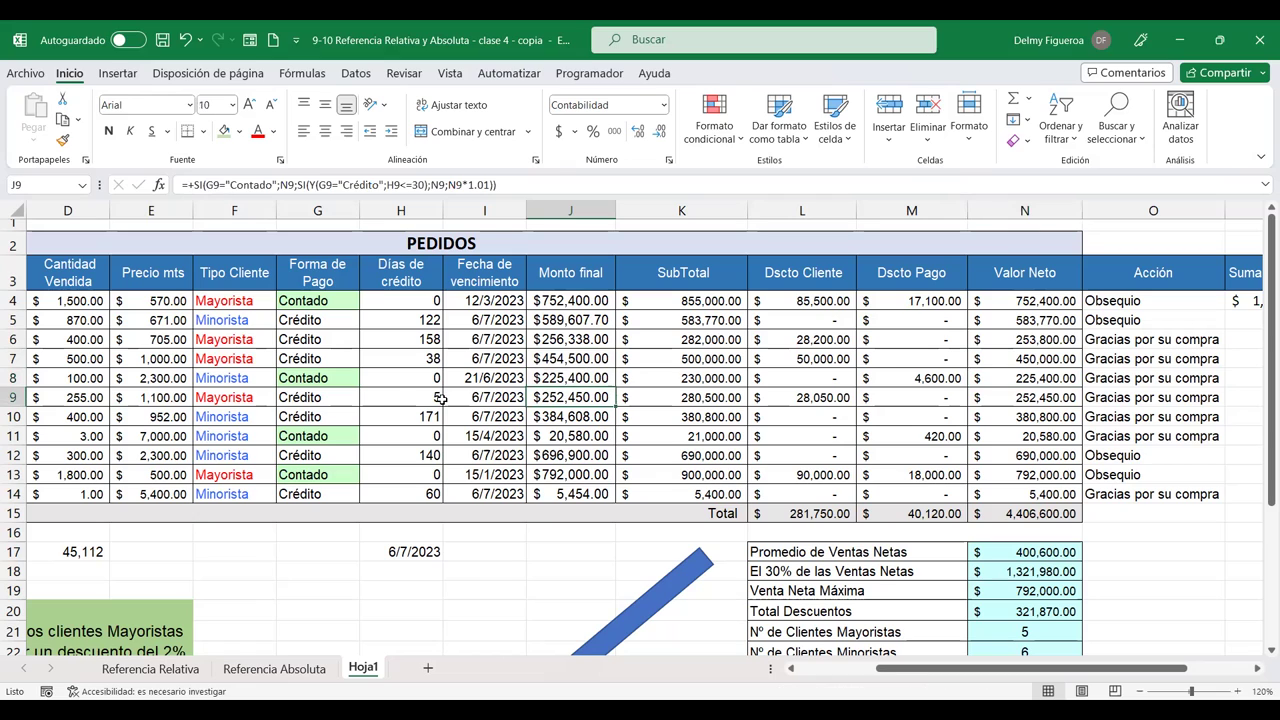
left_click(1016, 397, "ctrl")
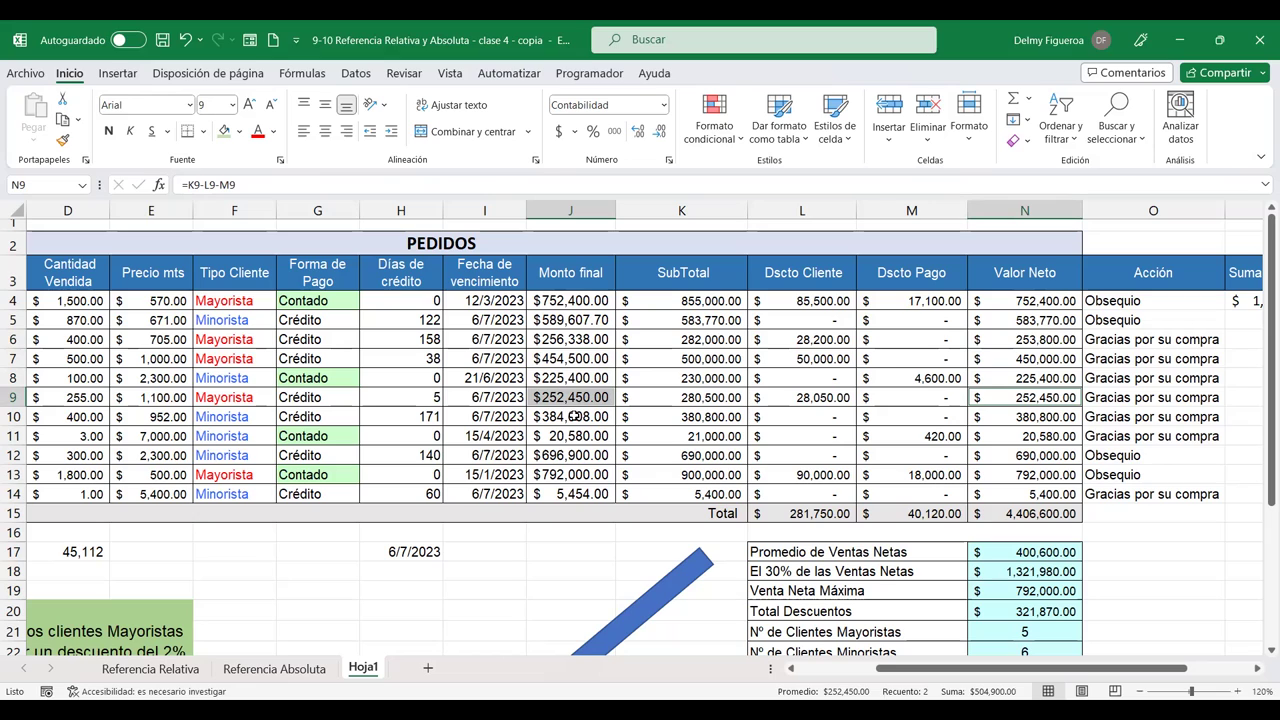
left_click(570, 418)
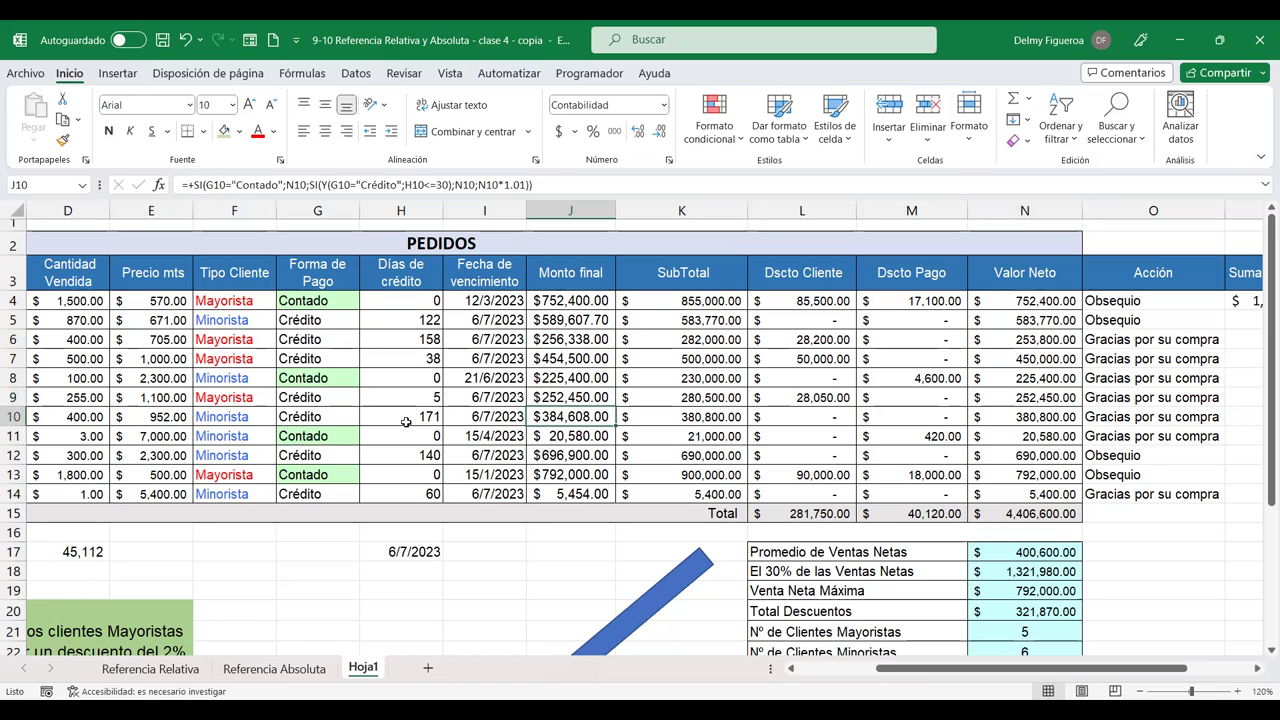
left_click(1030, 416, "ctrl")
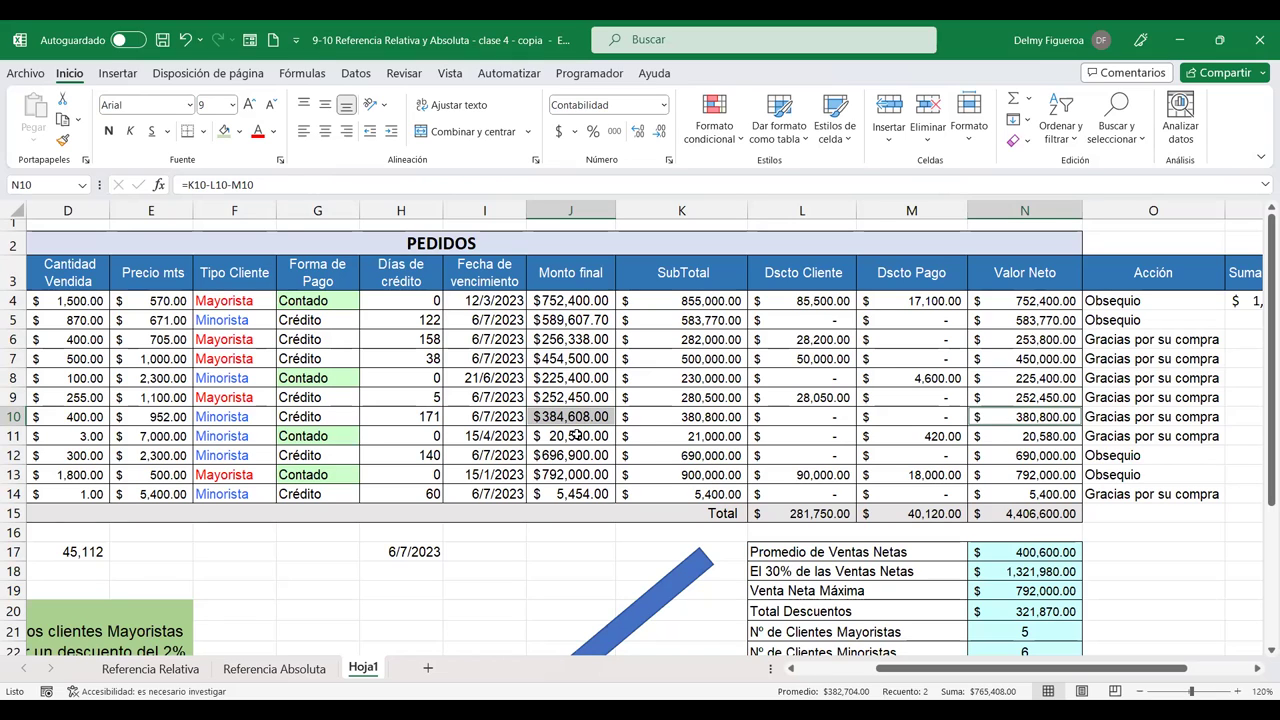
left_click(576, 434)
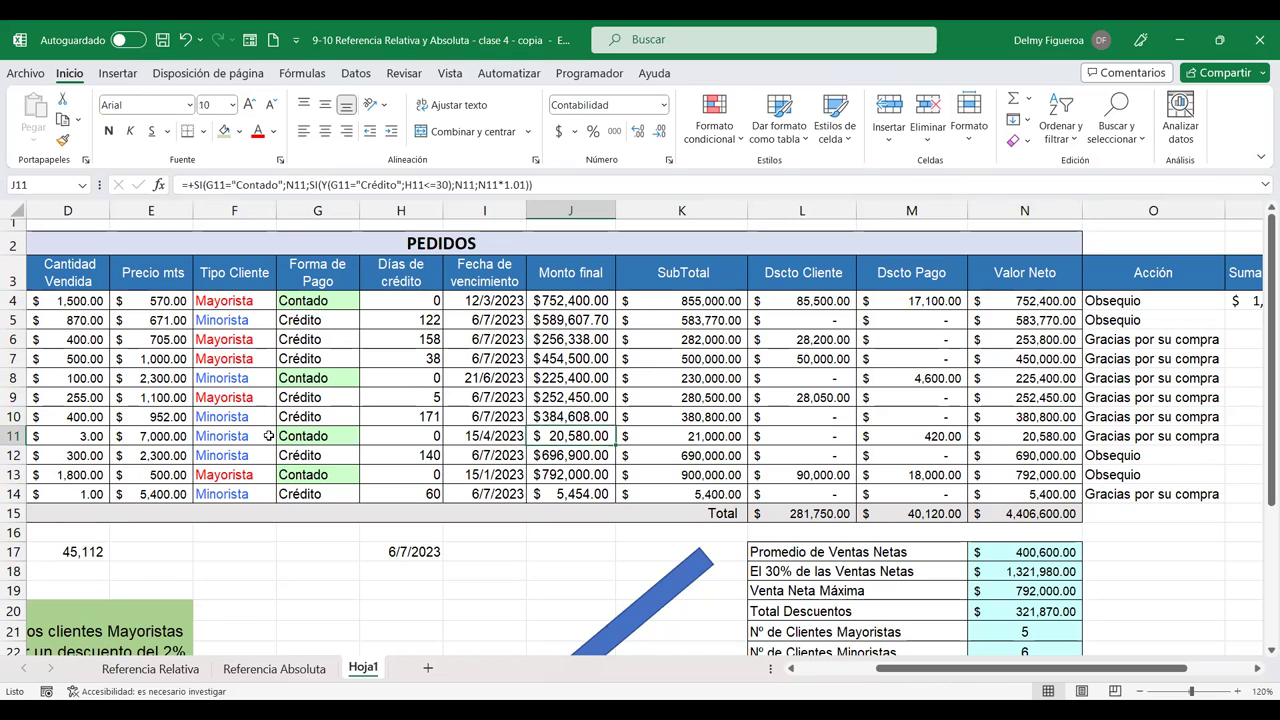
left_click(1044, 436, "ctrl")
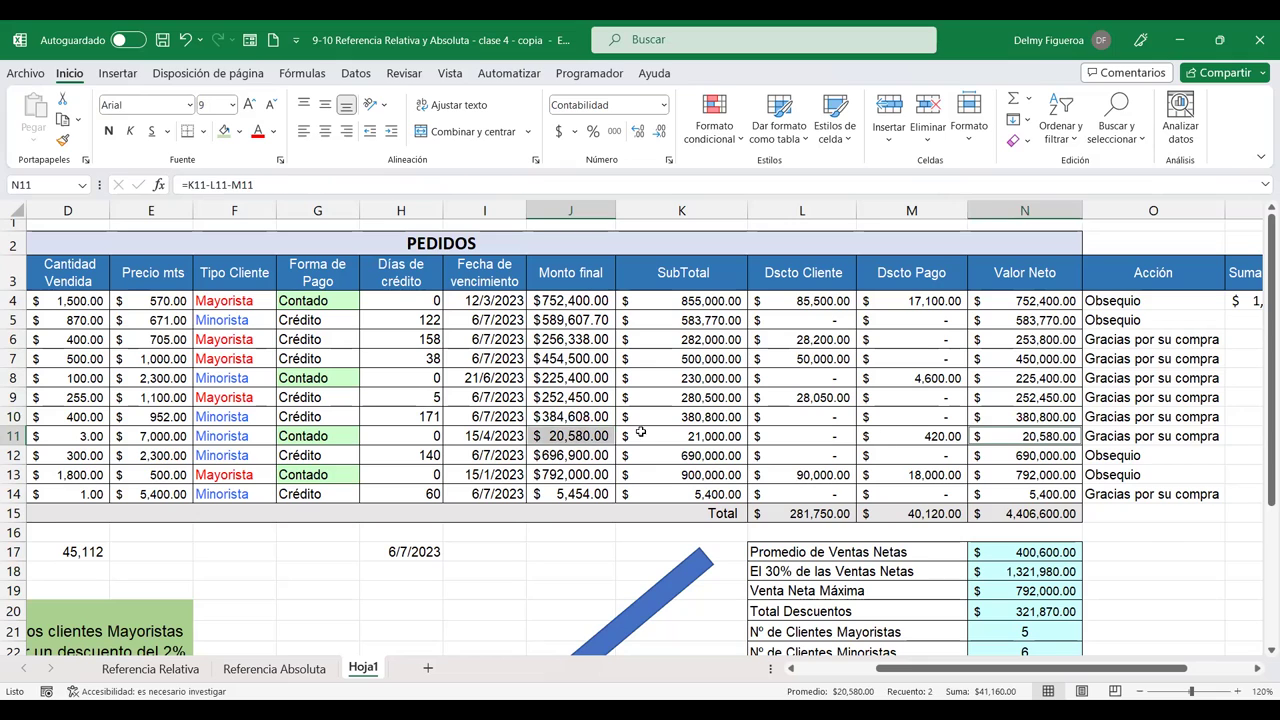
left_click(567, 455)
left_click(1036, 458, "ctrl")
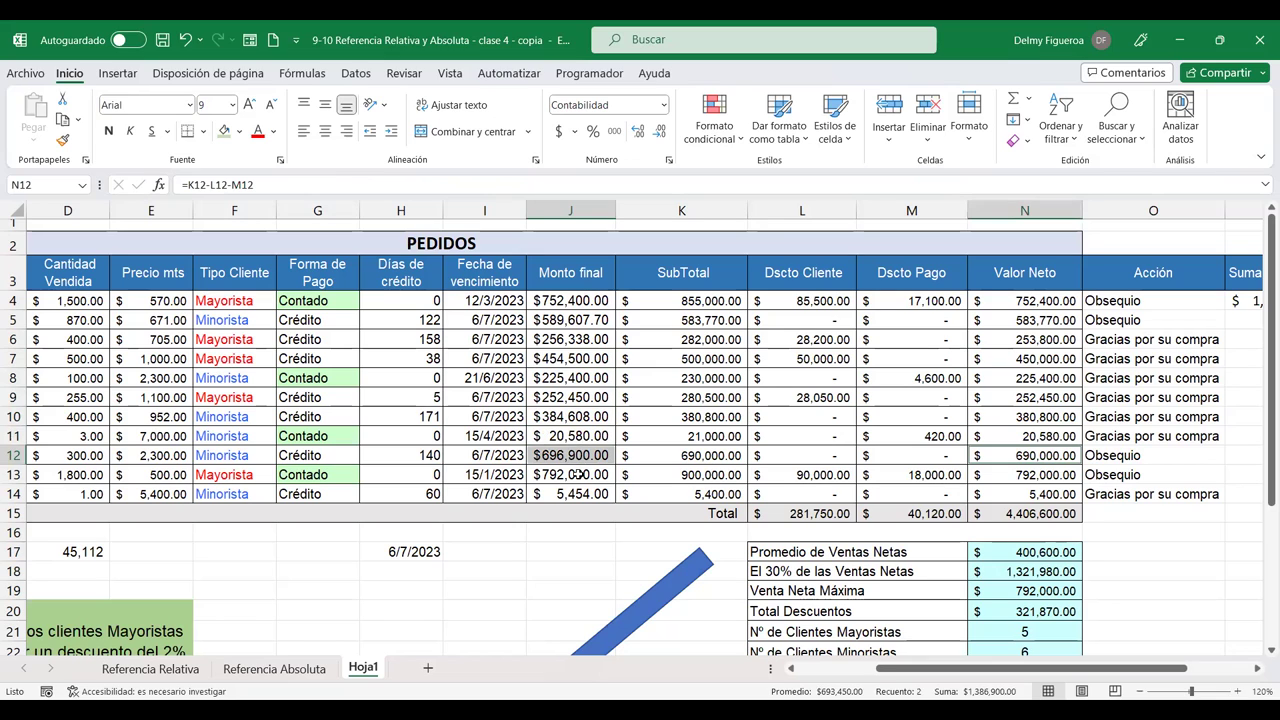
left_click(578, 474)
left_click(600, 490)
left_click(1060, 491, "ctrl")
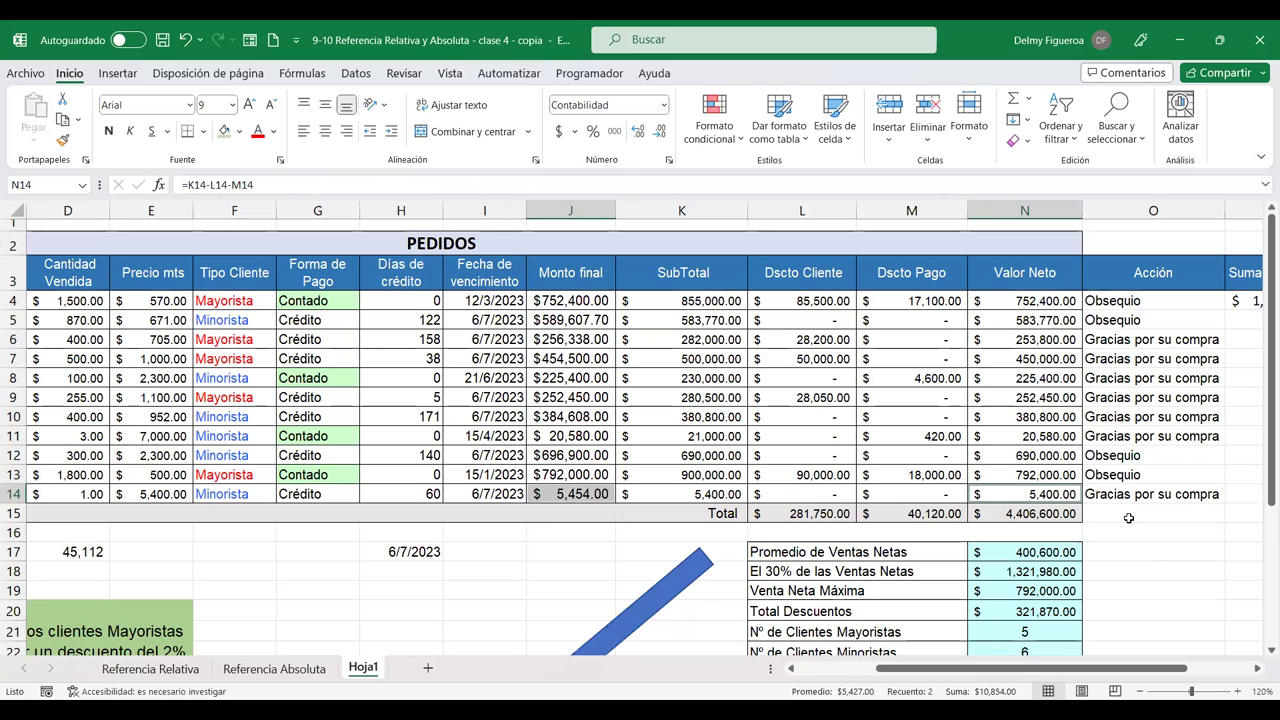
left_click(1128, 517)
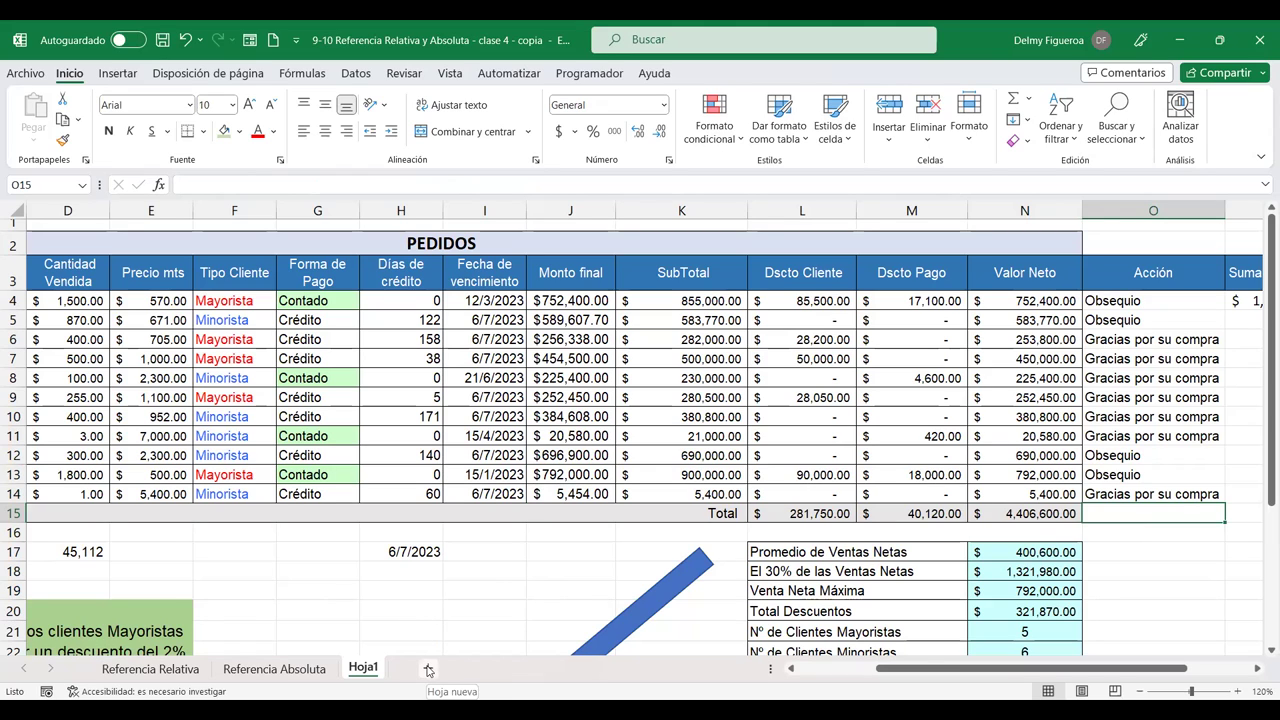
Step: Add sheet Hoja2 and paste the copied REGISTRO DE VENTAS AÑO 2020 table into it
left_click(428, 669)
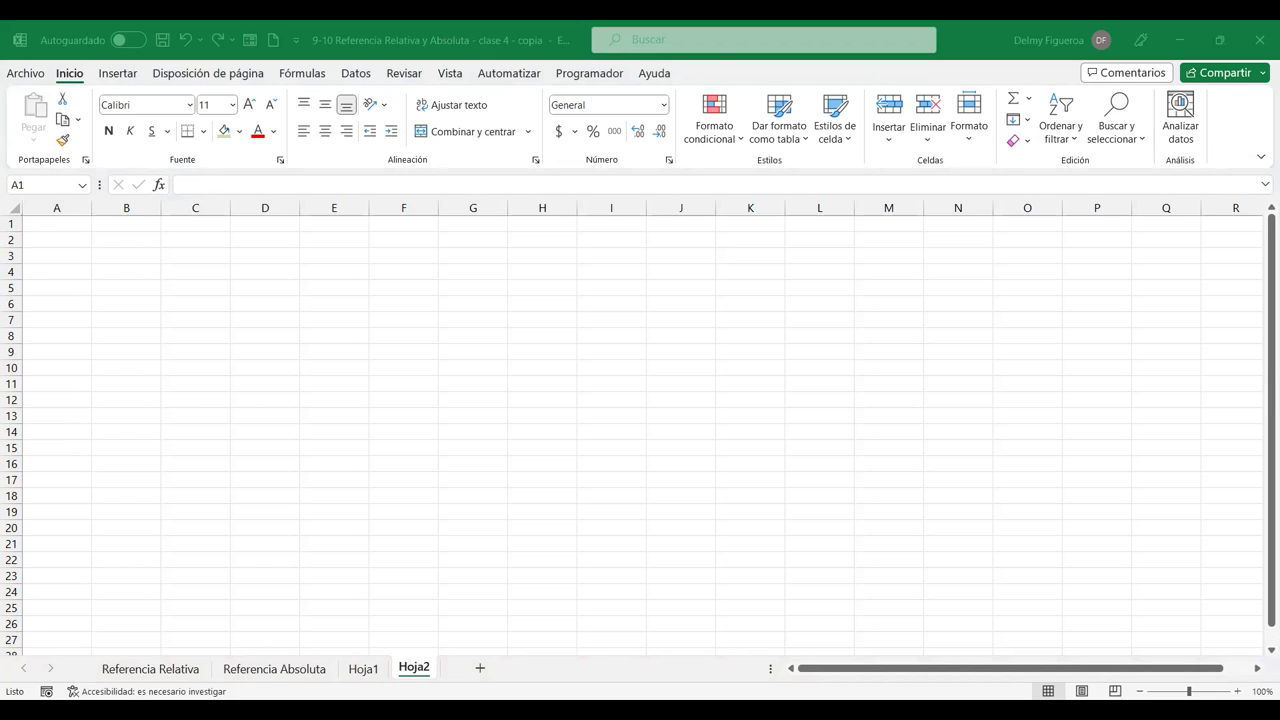
key("ctrl+c")
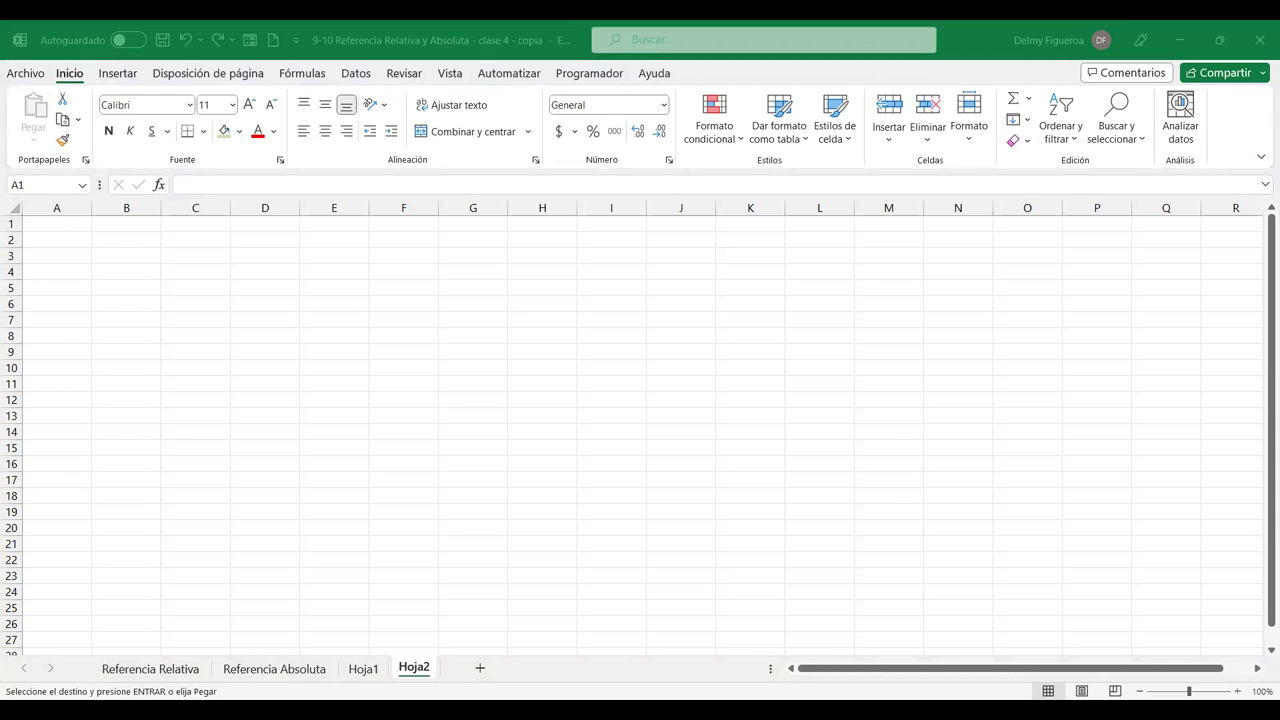
left_click(13, 207)
right_click(56, 245)
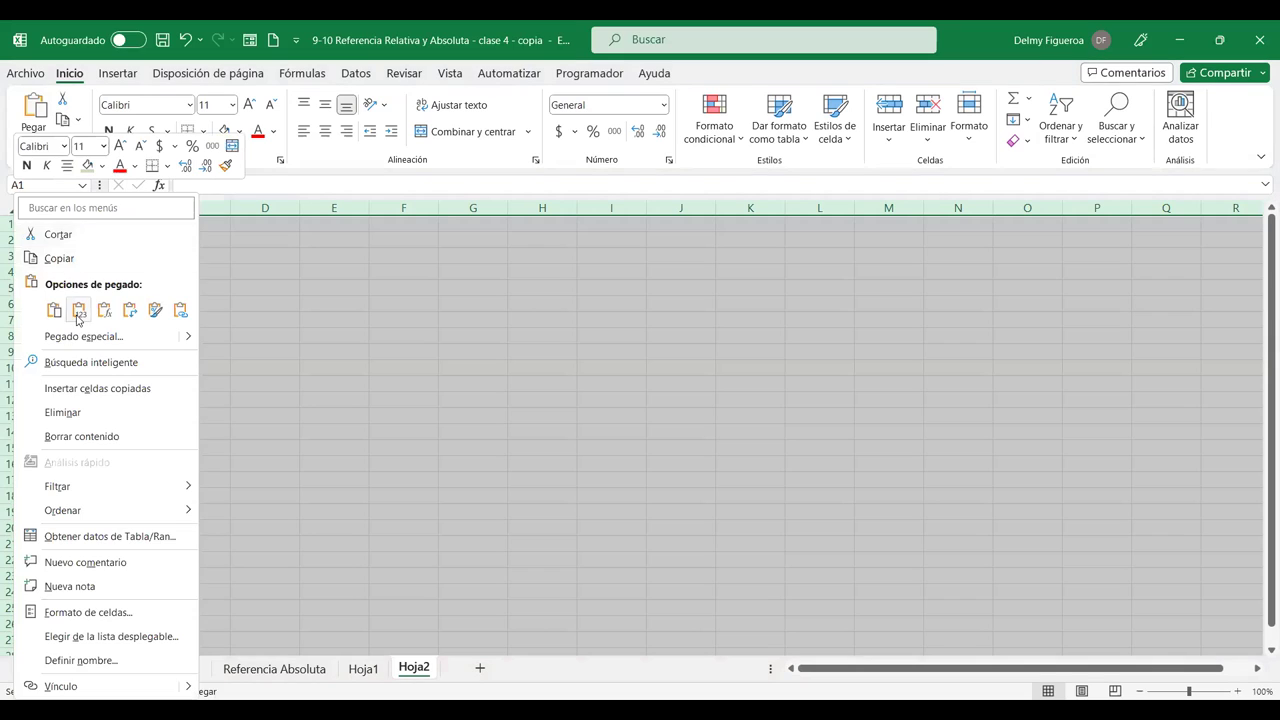
left_click(54, 309)
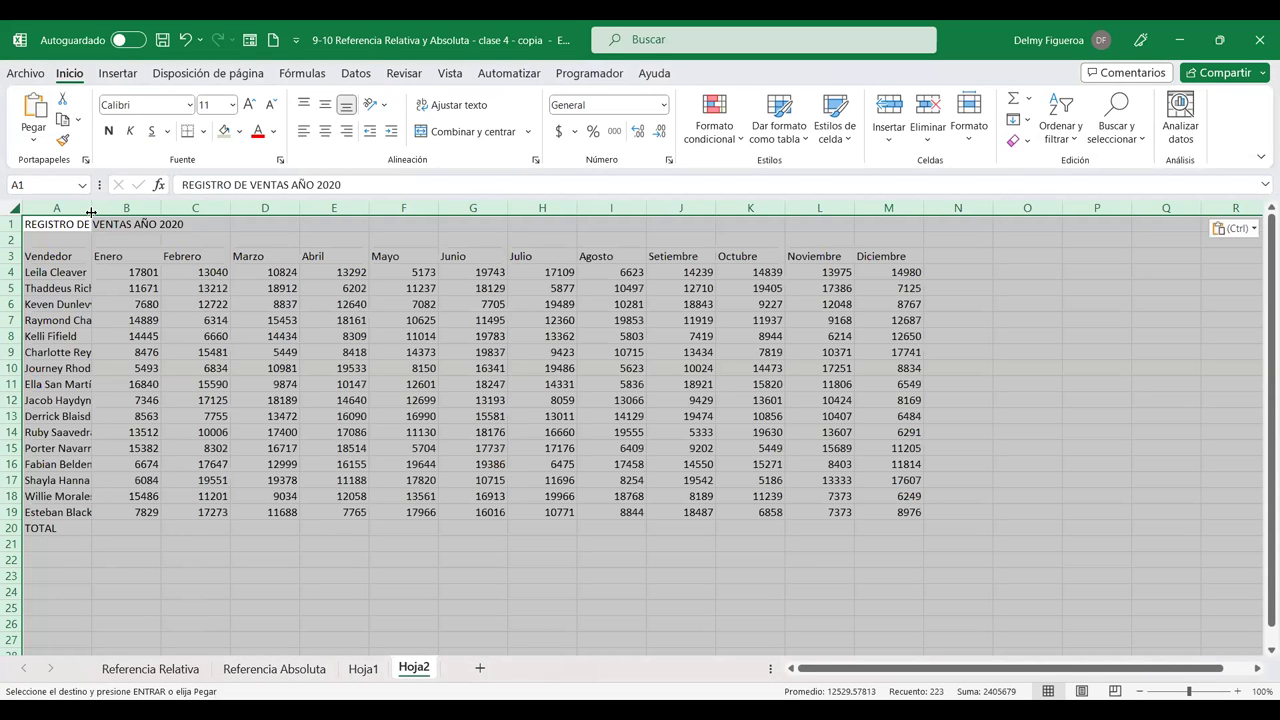
Step: Widen column A to fit the vendor names, undoing the all-column autofit
double_click(93, 212)
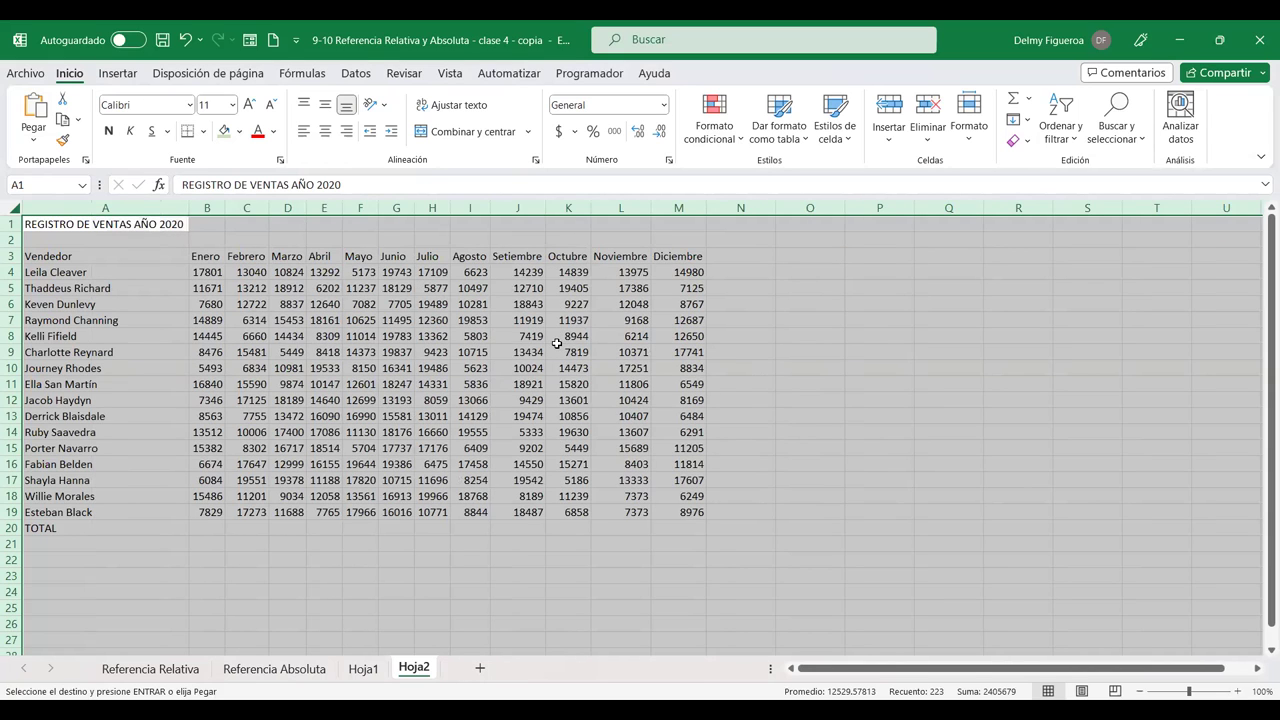
key("ctrl+z")
left_click(770, 416)
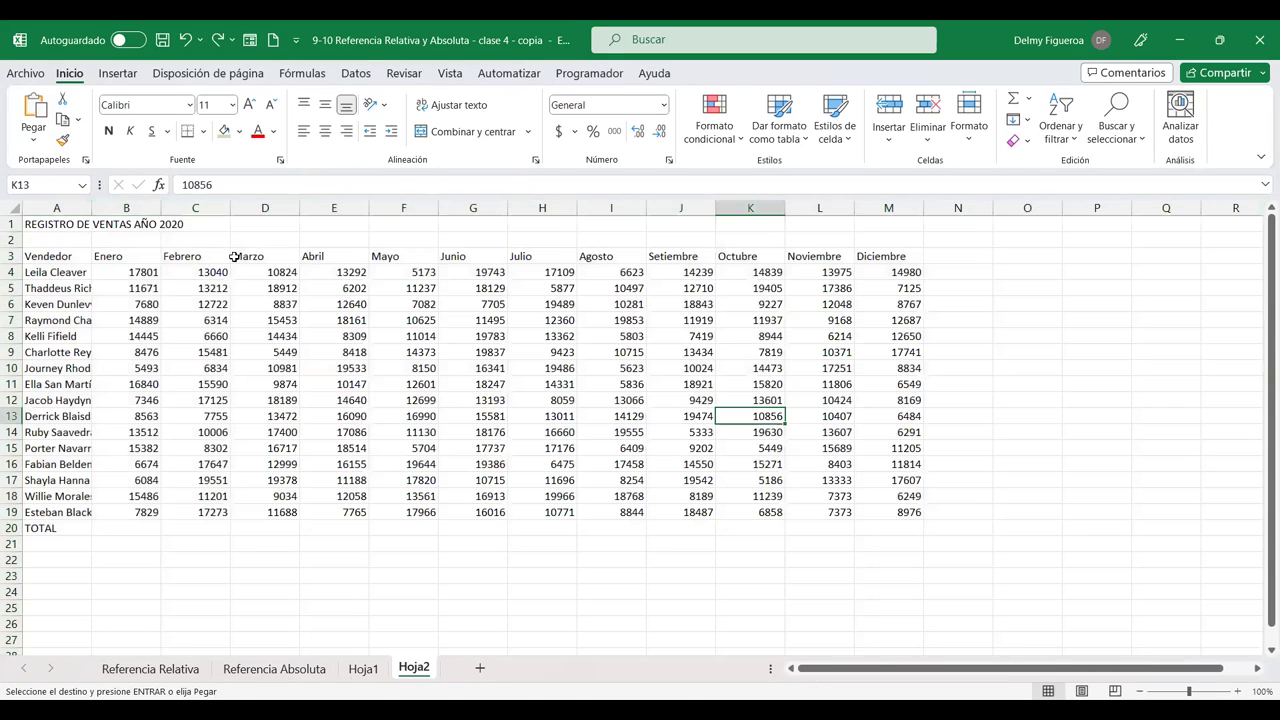
double_click(92, 204)
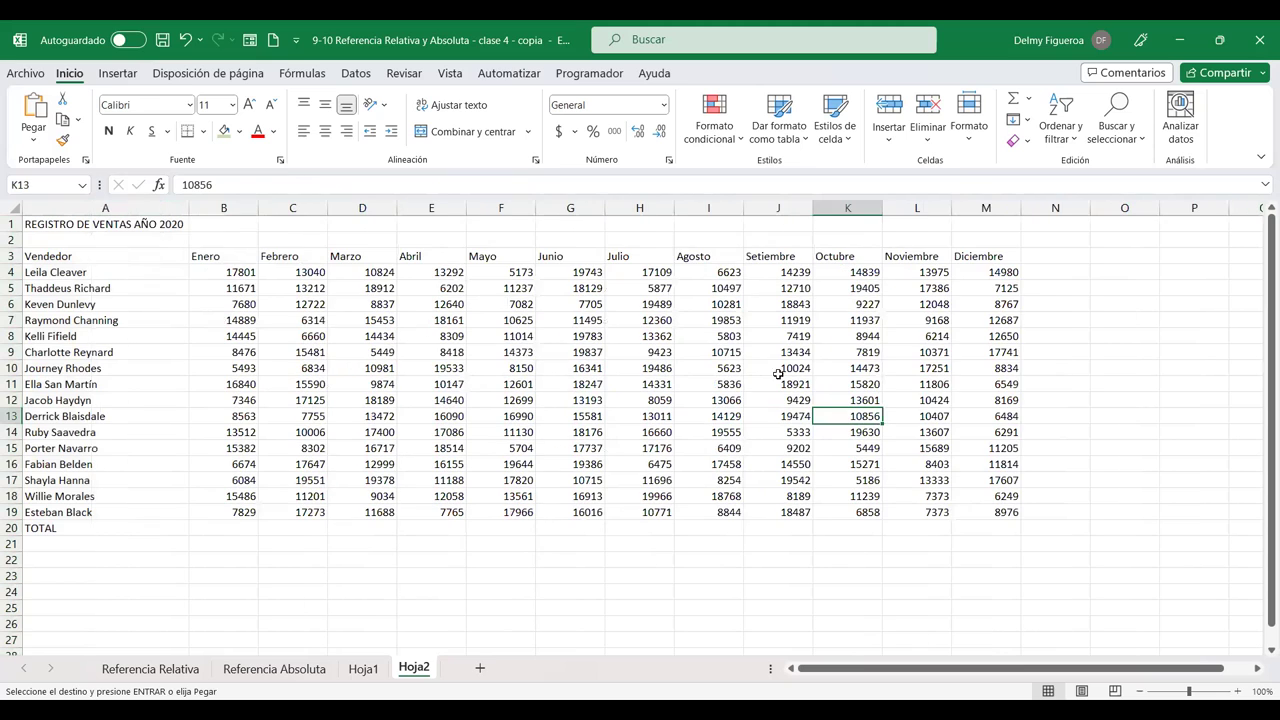
mouse_move(246, 271)
left_mouse_down()
mouse_move(971, 523)
mouse_move(968, 512)
left_mouse_up()
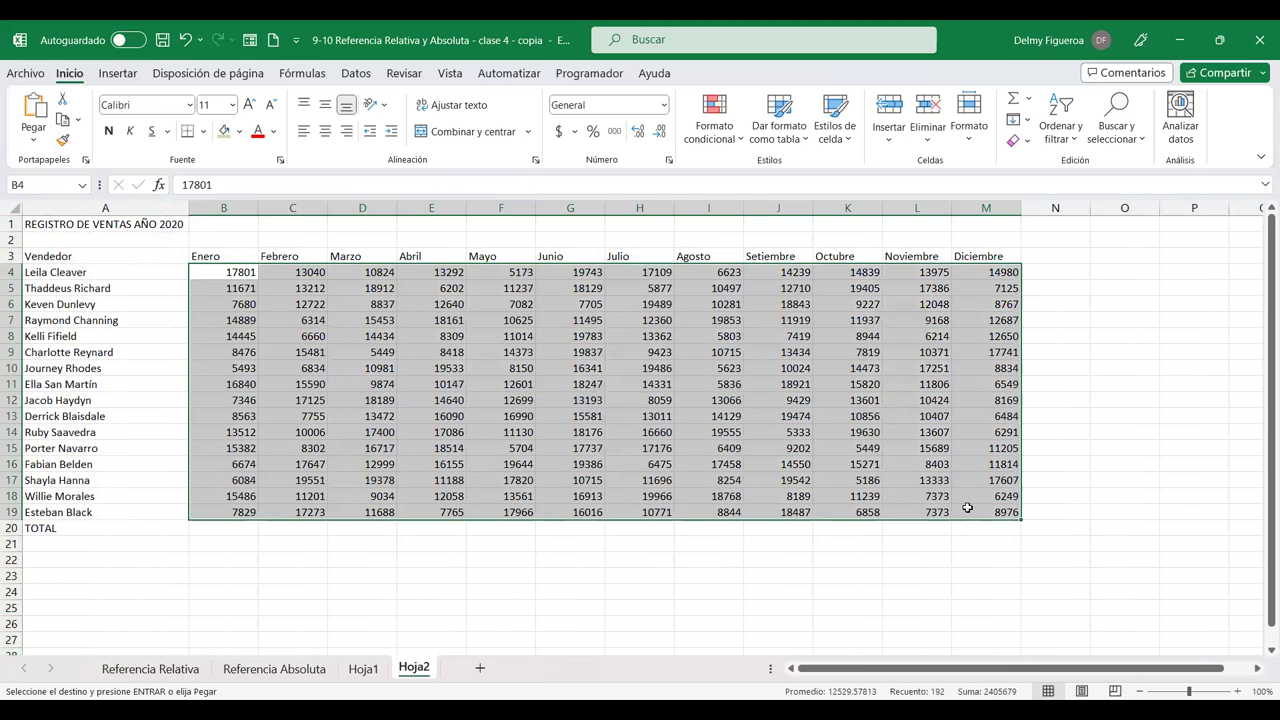
Step: Format the monthly sales figures B4:M19 as Contabilidad accounting currency
left_click(559, 132)
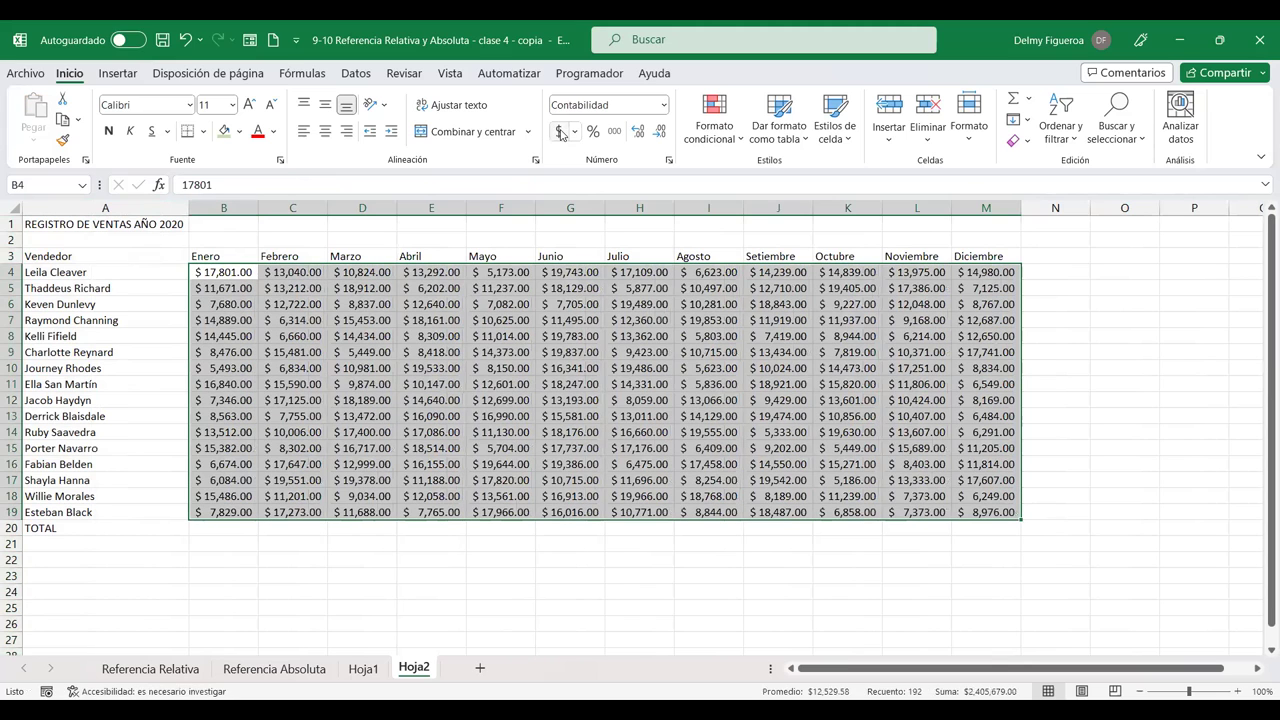
left_click(223, 527)
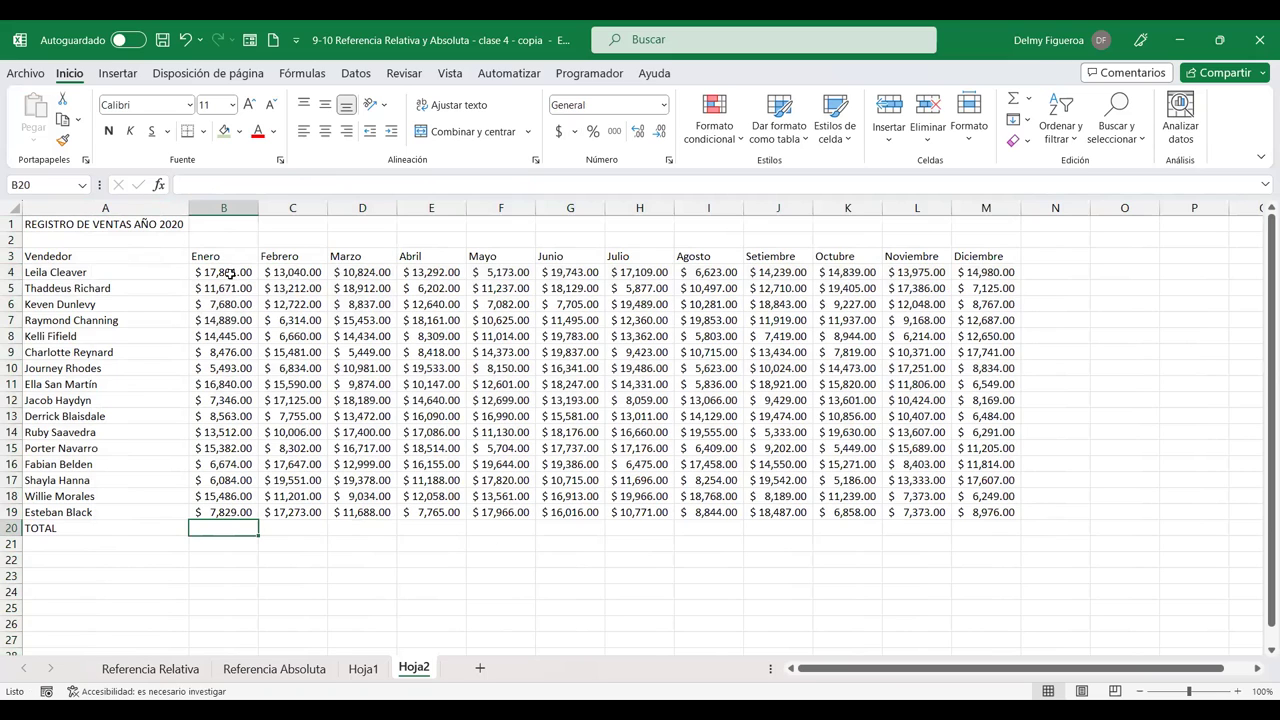
left_click_drag(229, 272, 1048, 533)
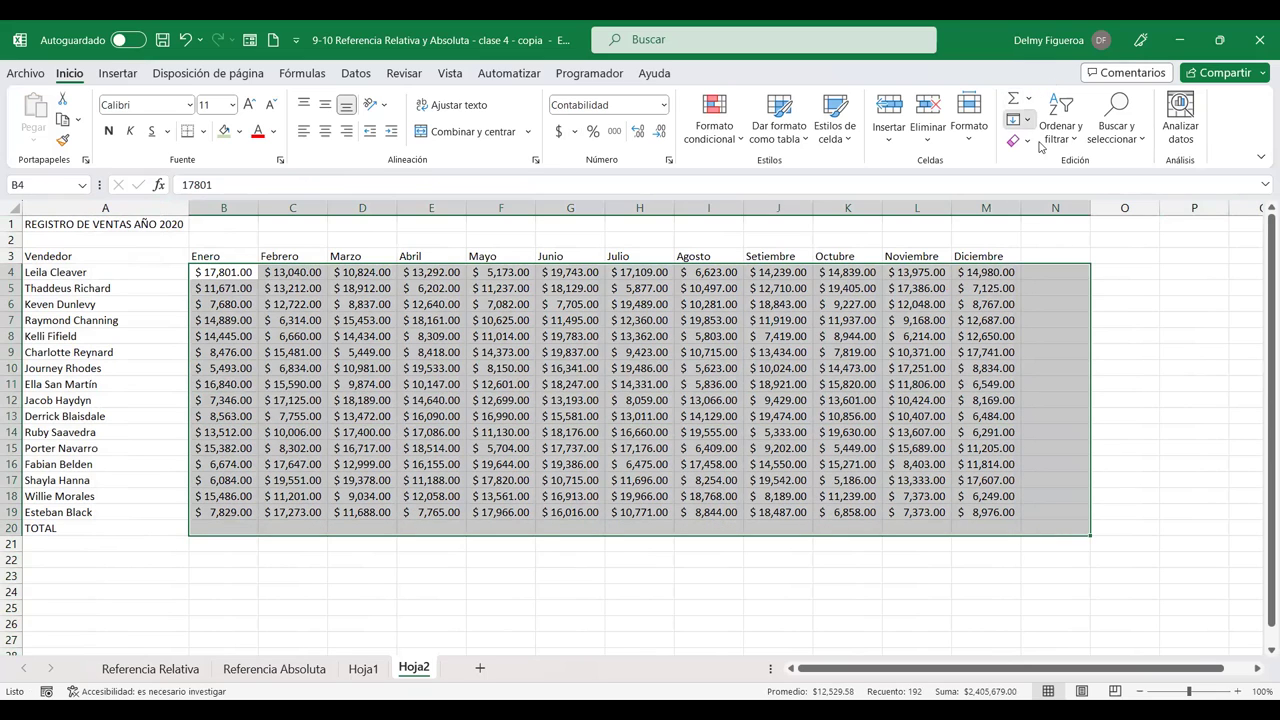
Step: AutoSum B4:N20 for month and vendor totals ($2,405,679.00 grand total), then autofit the columns
left_click(1028, 122)
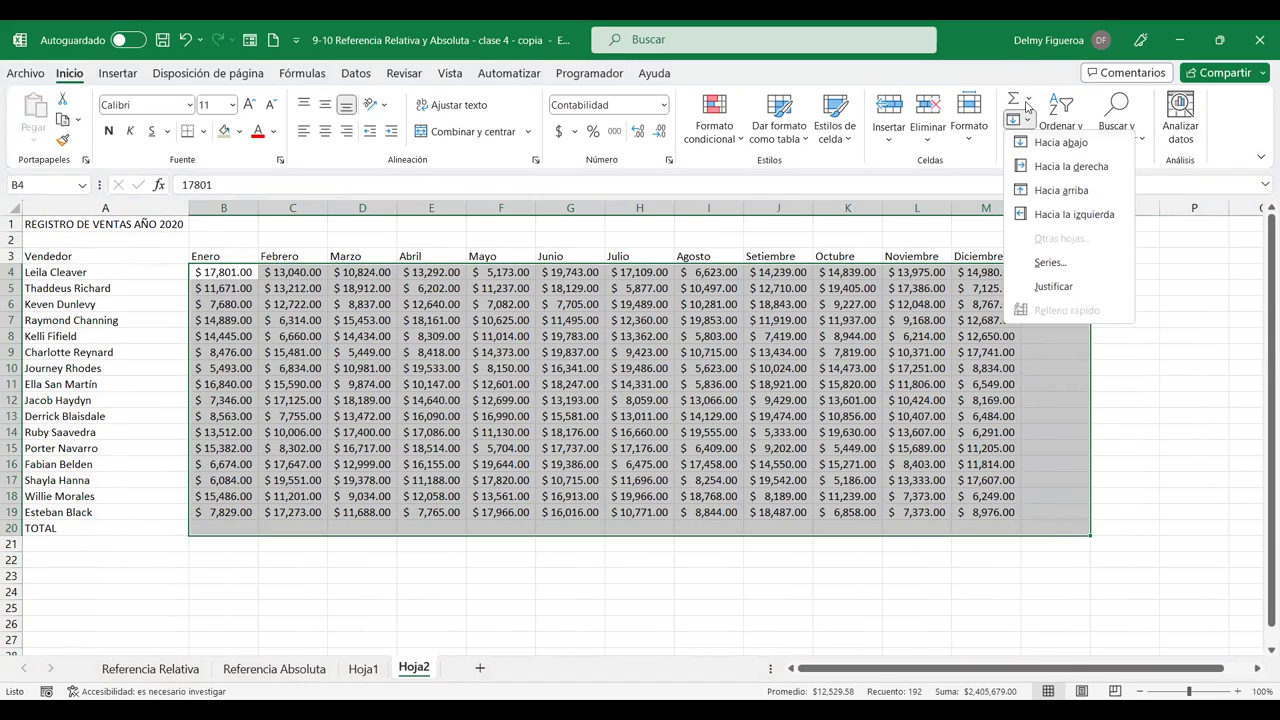
left_click(1030, 104)
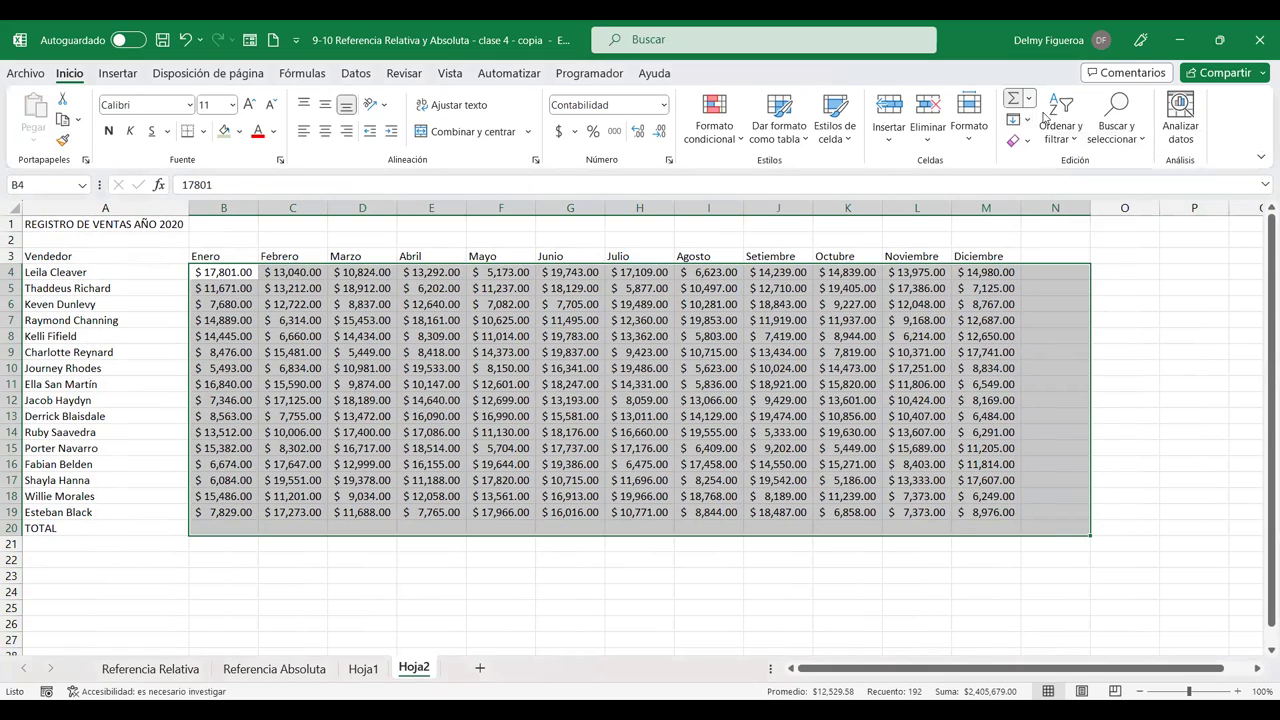
left_click(1028, 99)
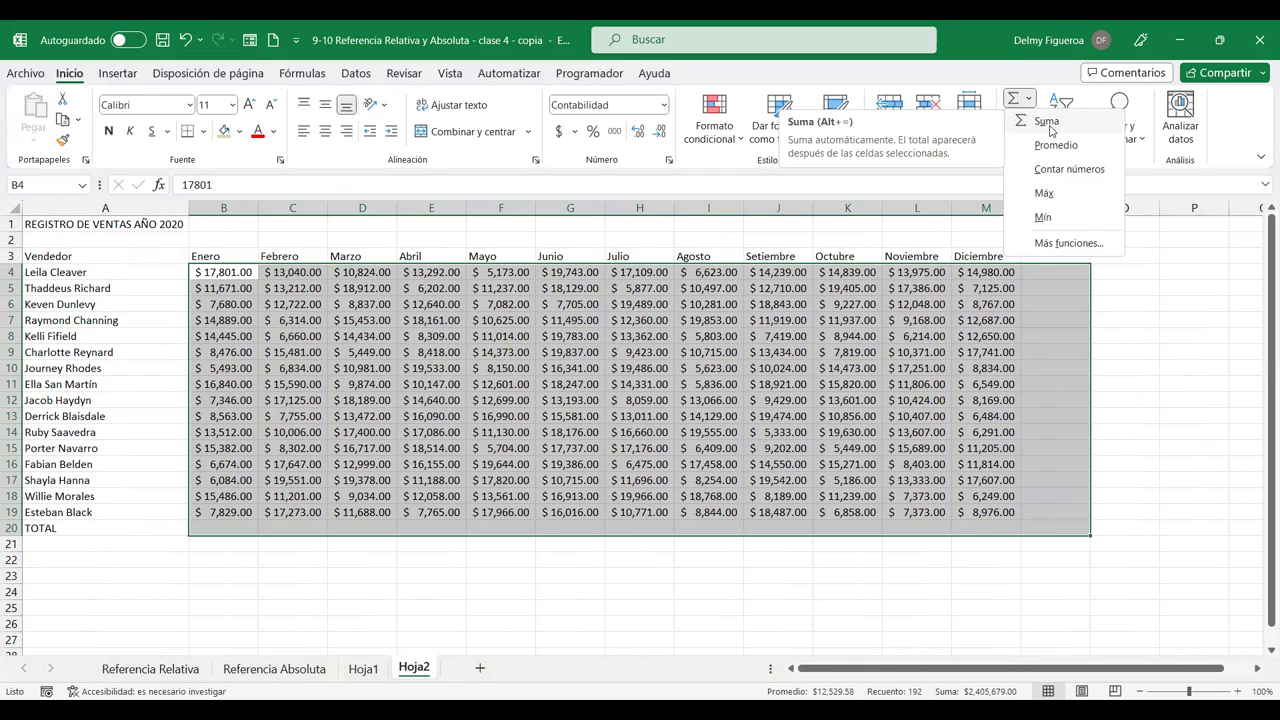
left_click(1046, 122)
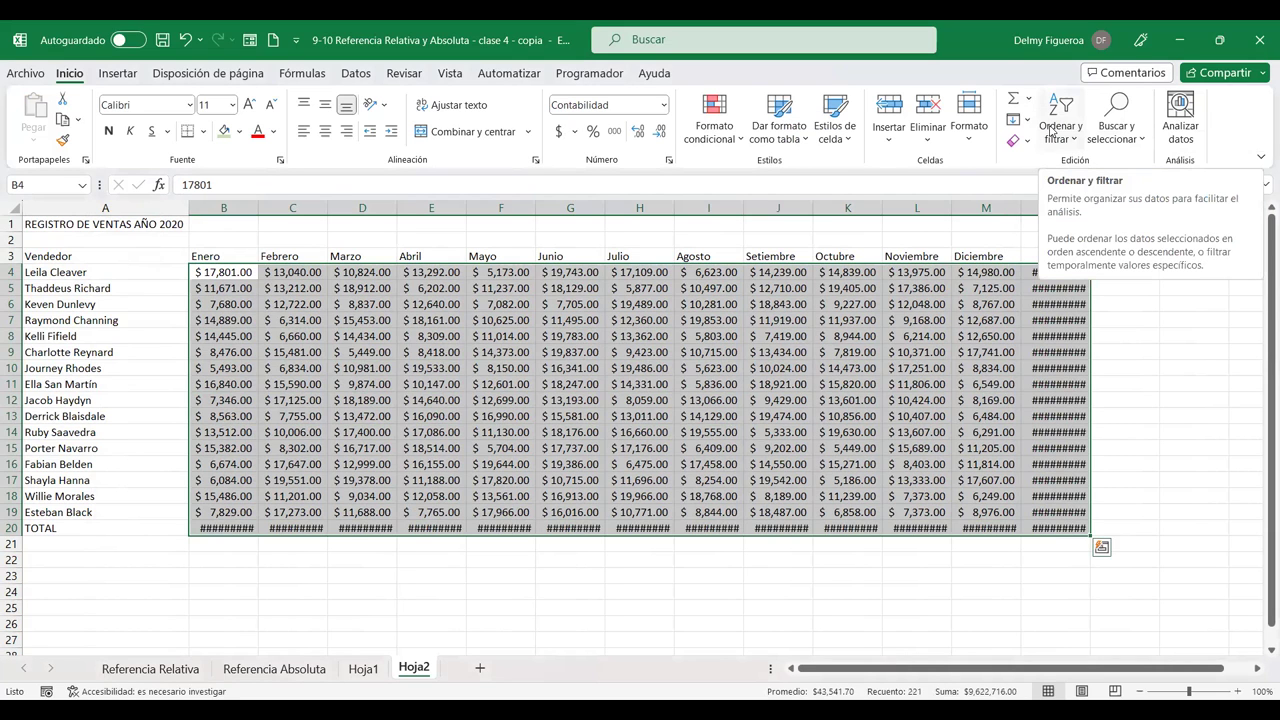
left_click(962, 272)
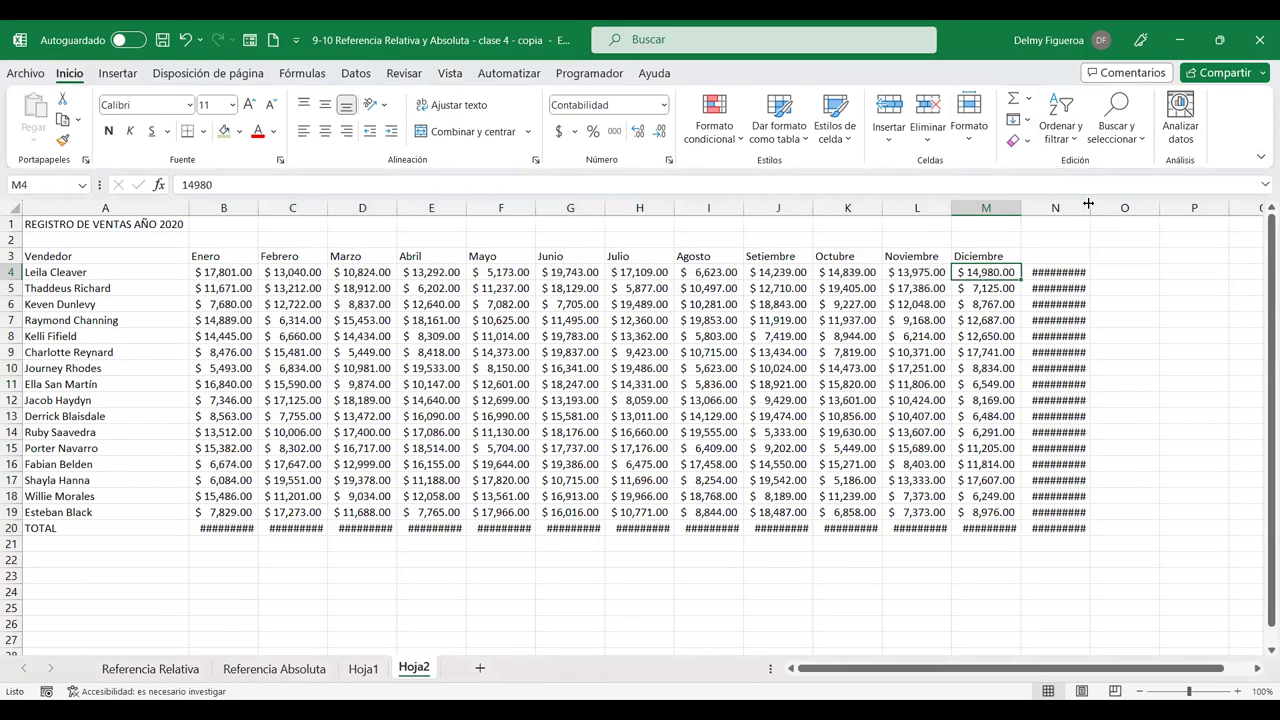
double_click(1088, 203)
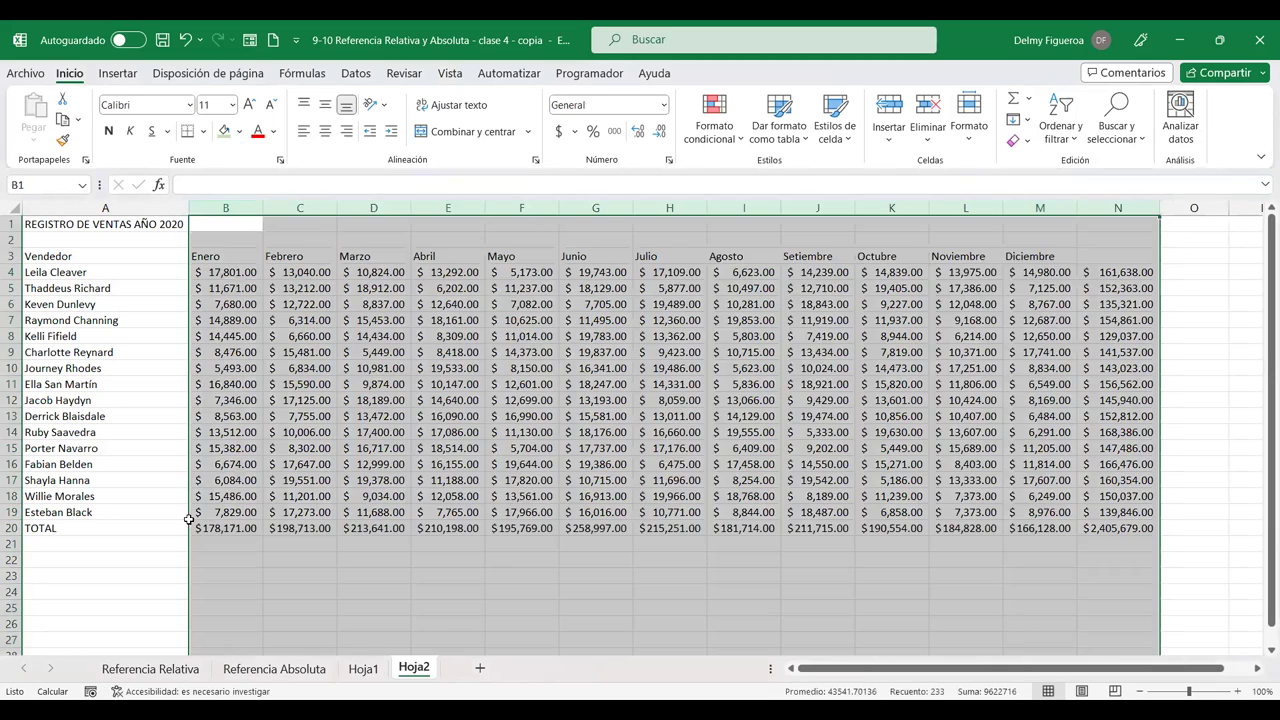
left_click(114, 526)
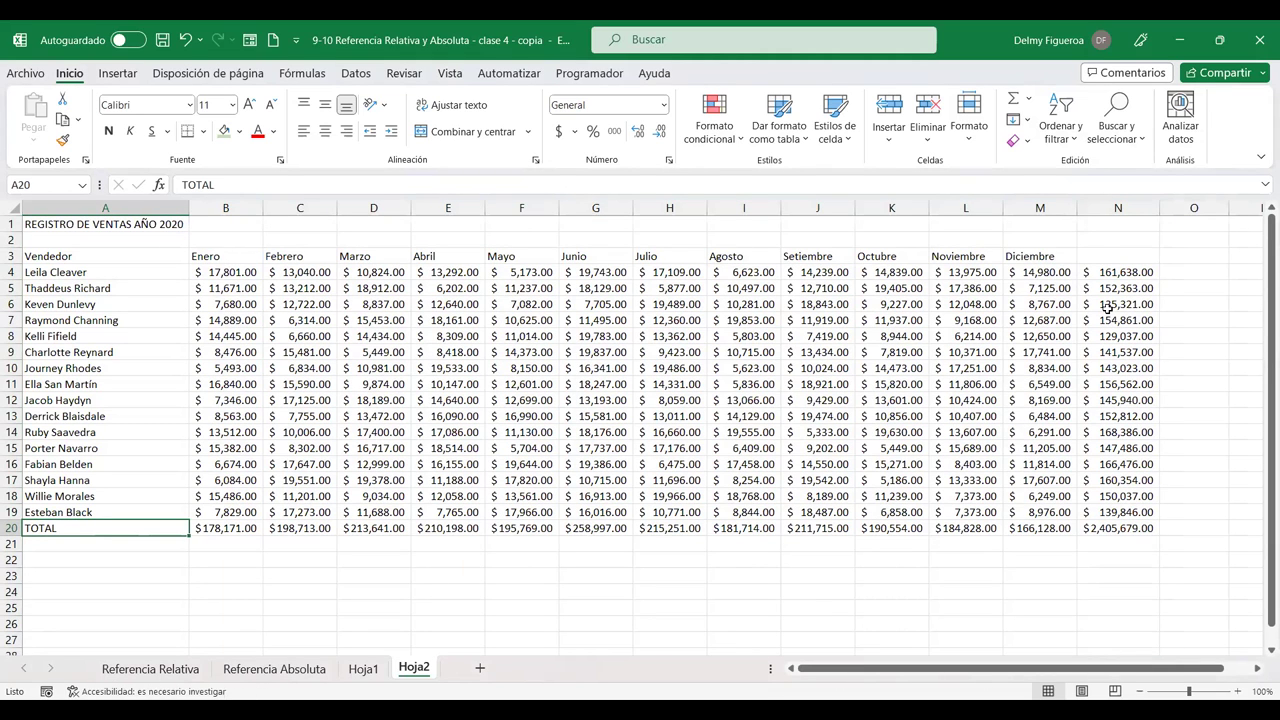
Step: Head column N with TOTAL and check the SUMA formulas in N6, N11 and B20
left_click(1100, 255)
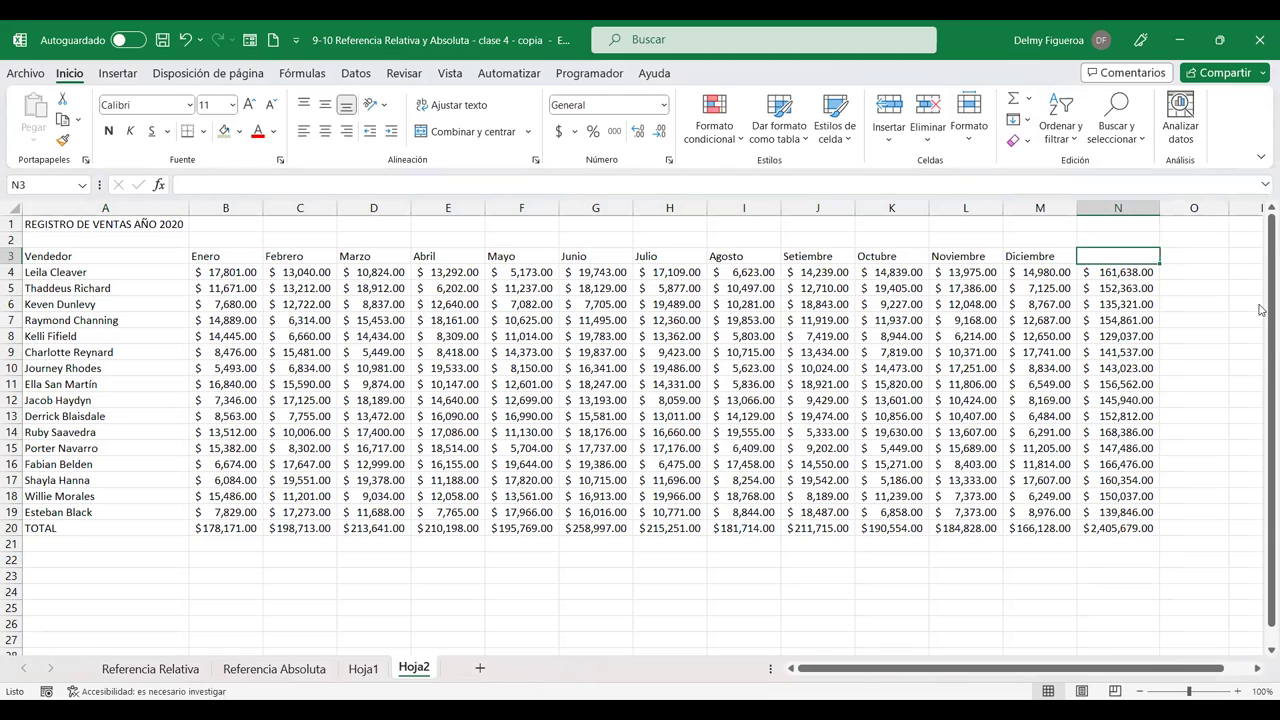
type("TO")
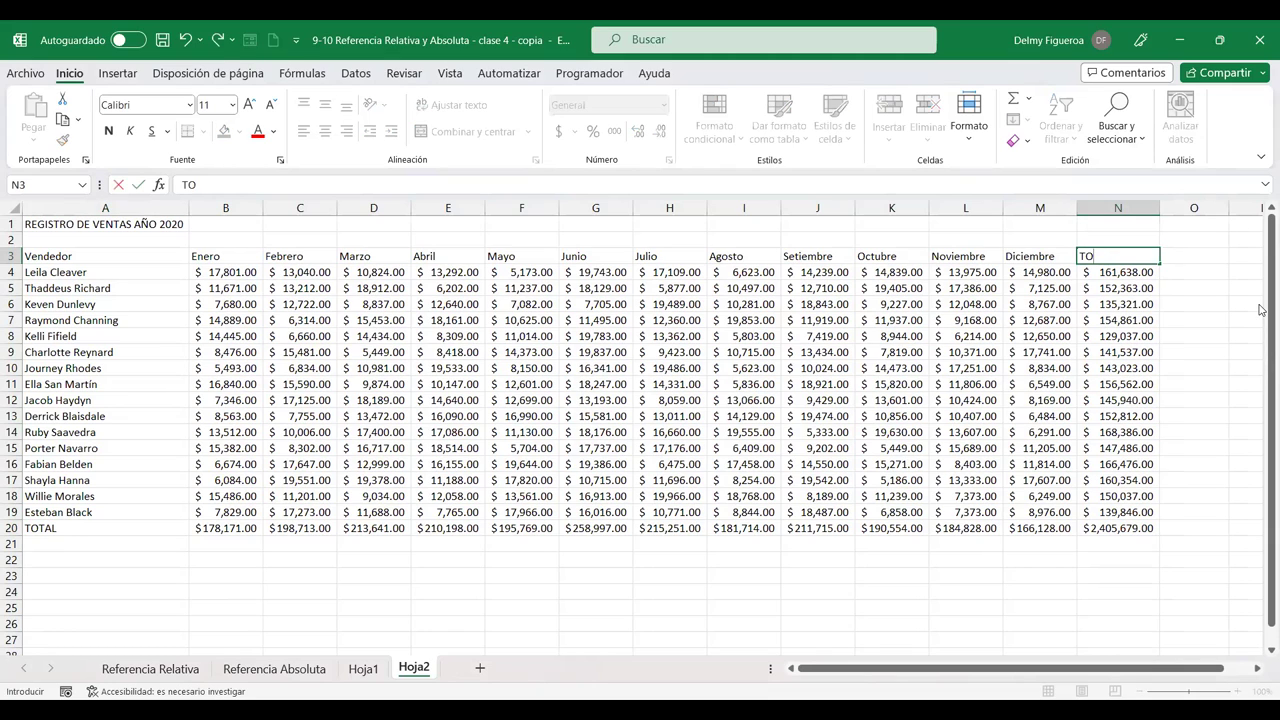
type("TAL")
key("Return")
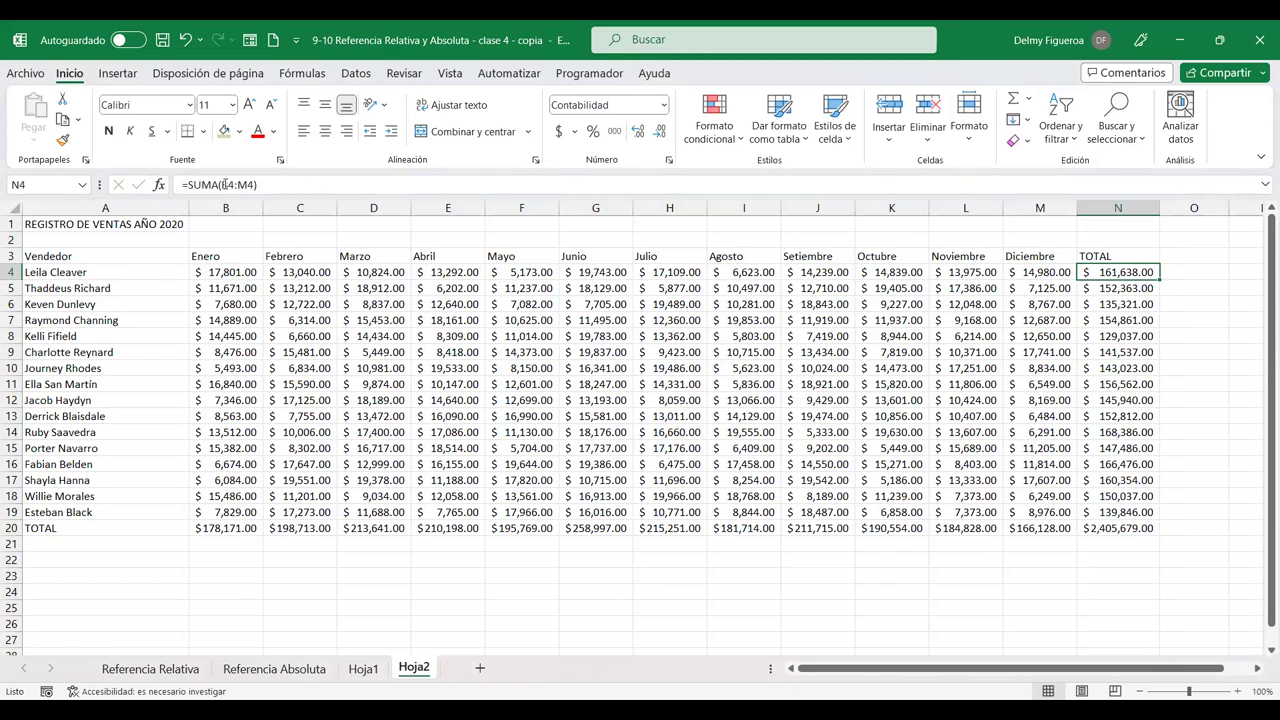
left_click(1120, 305)
left_click(1114, 383)
left_click(218, 528)
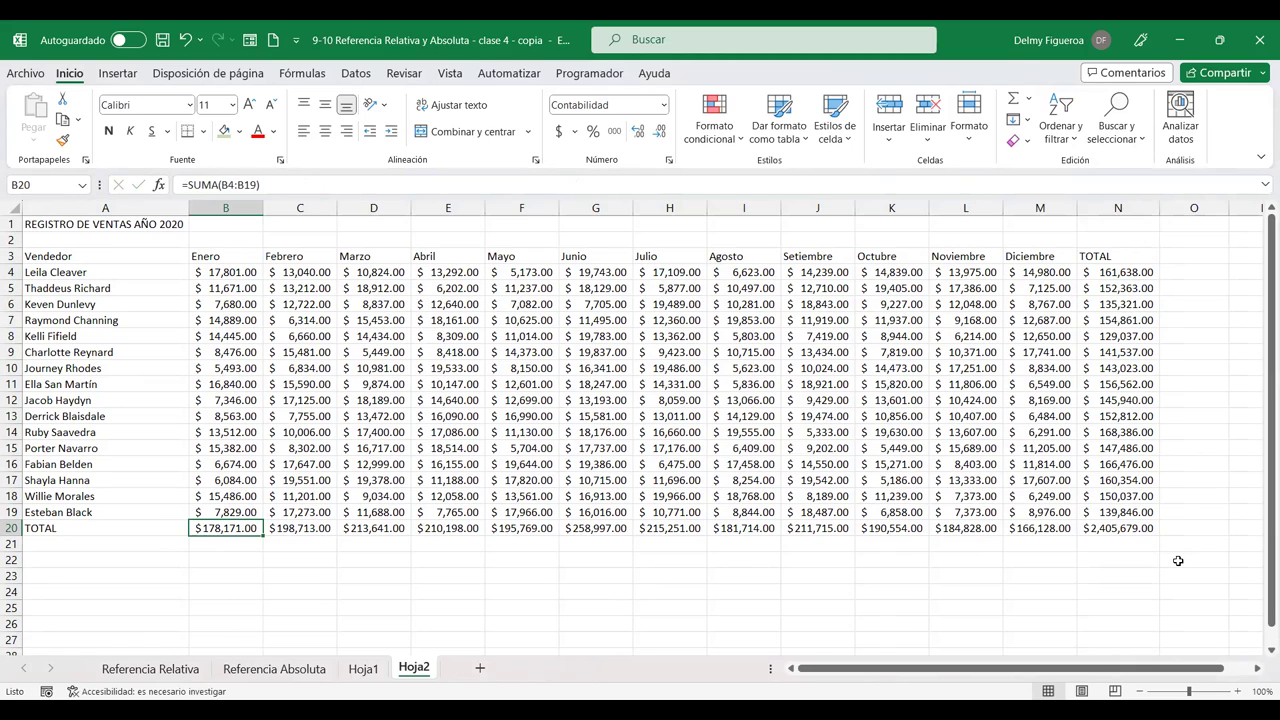
left_click(1201, 258)
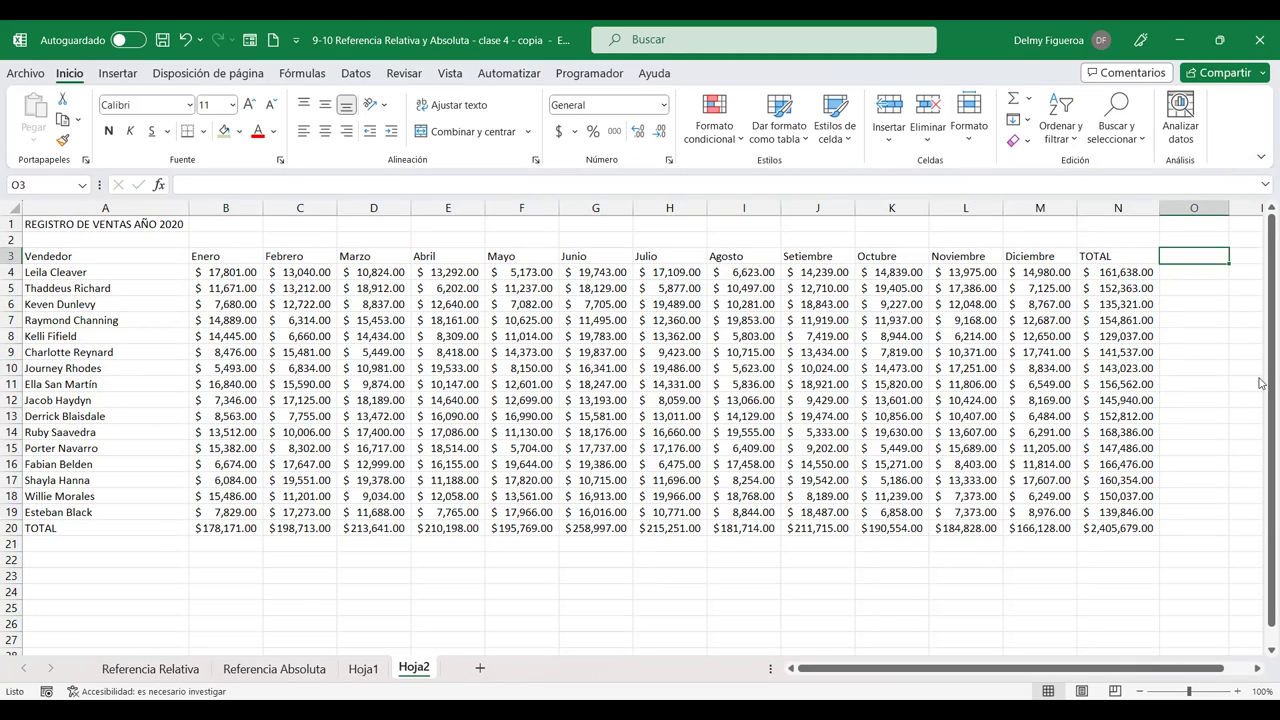
Step: Enter the PORCENTAJE heading in O3 and check the grand total formula in N20
type("PORCENTAJE")
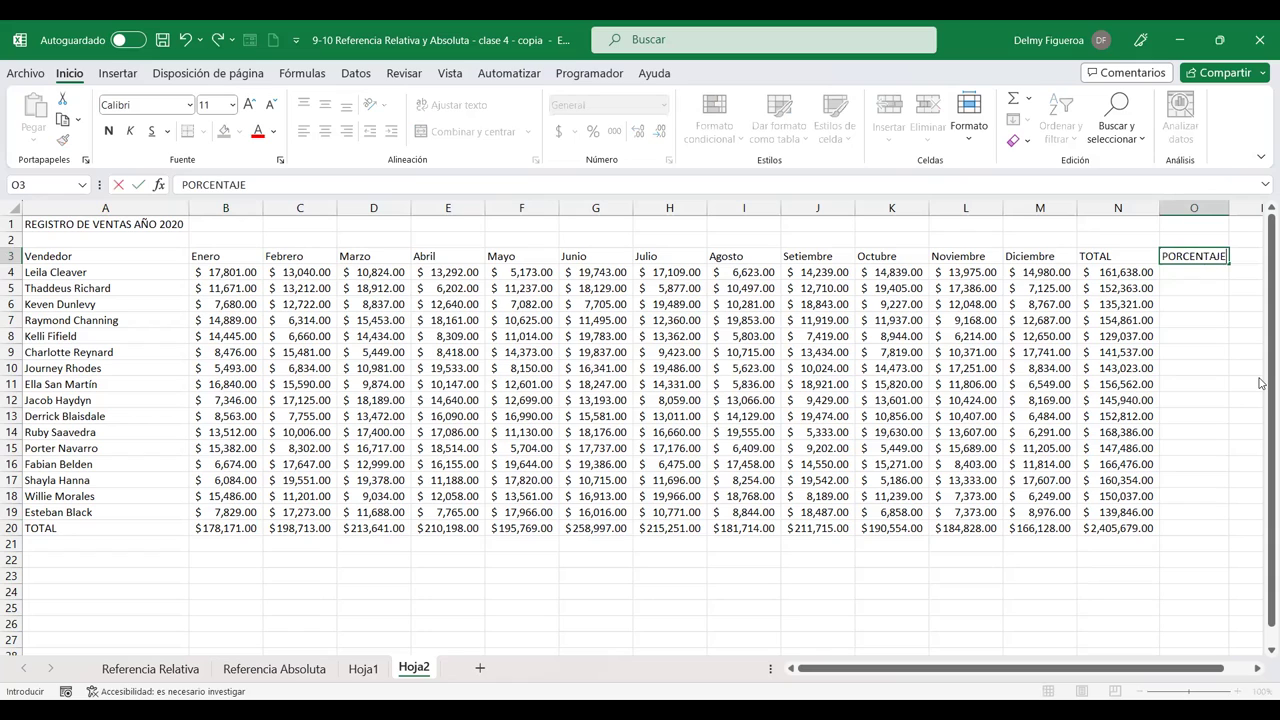
key("Return")
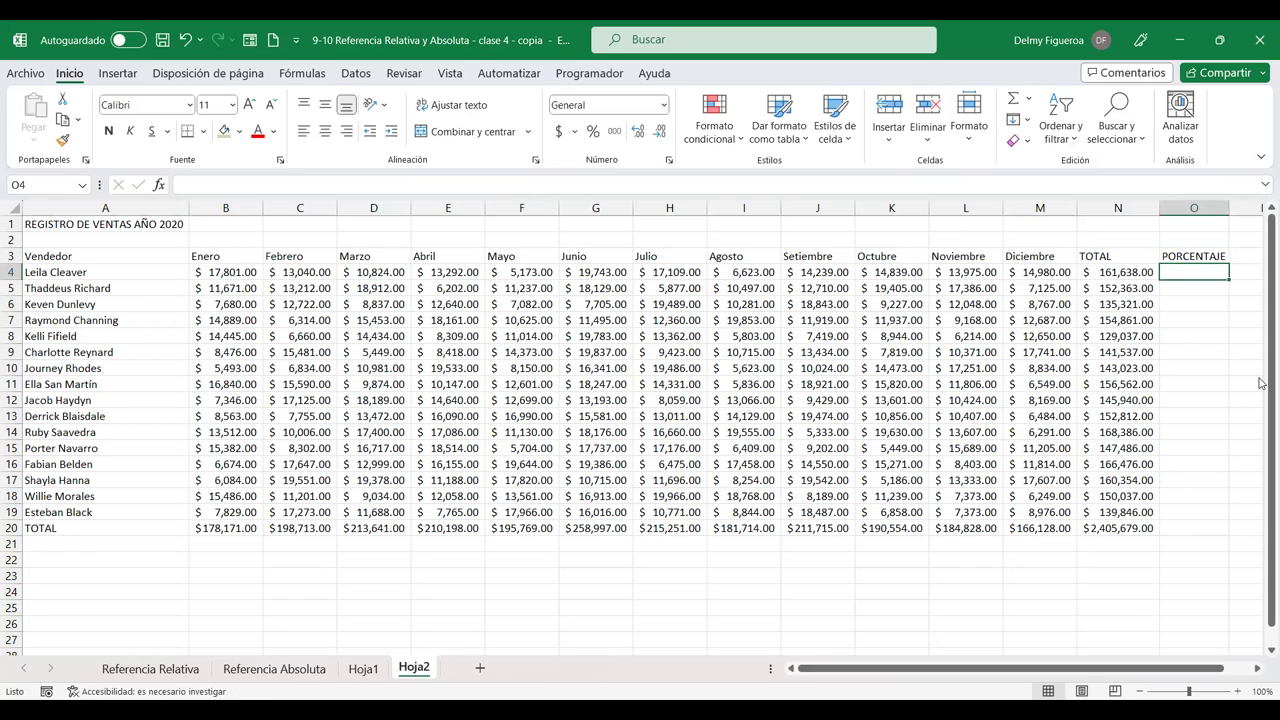
left_click(1128, 528)
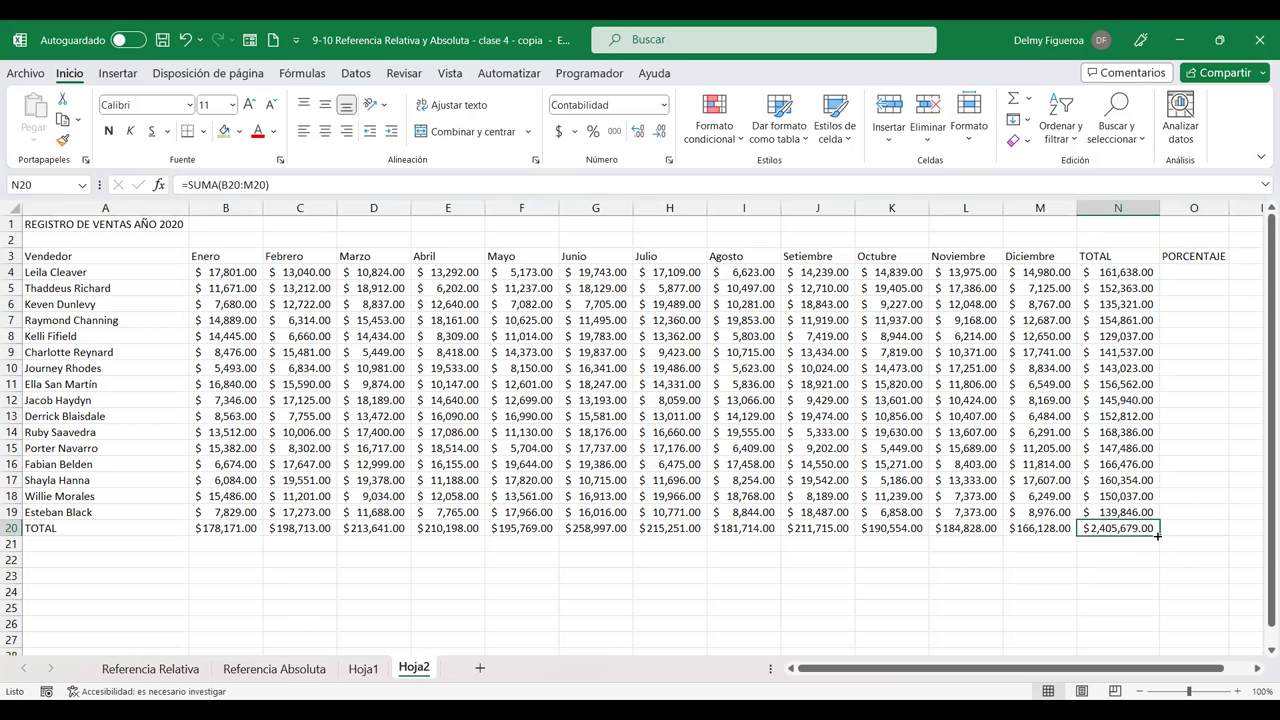
Step: Zoom Hoja2 to 120% and bring the TOTAL and PORCENTAJE columns into view at O4
left_click(1257, 668)
left_click(1257, 668)
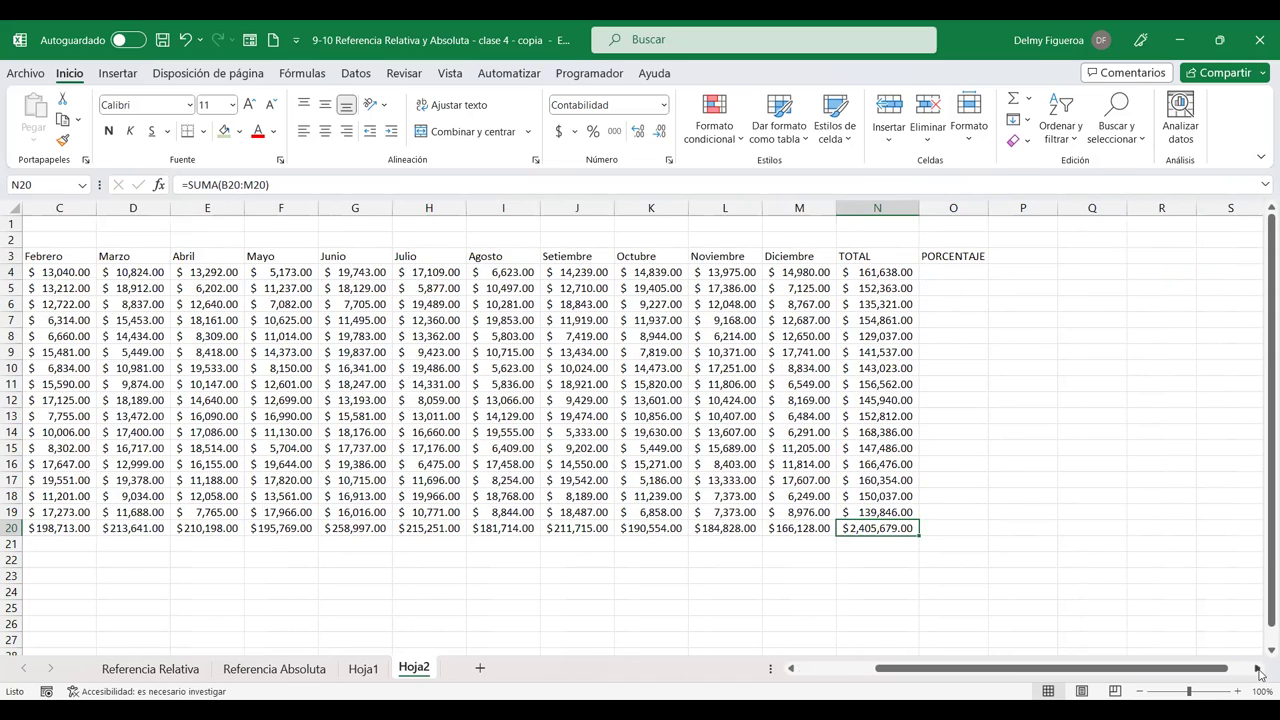
left_click(1237, 691)
left_click(1237, 691)
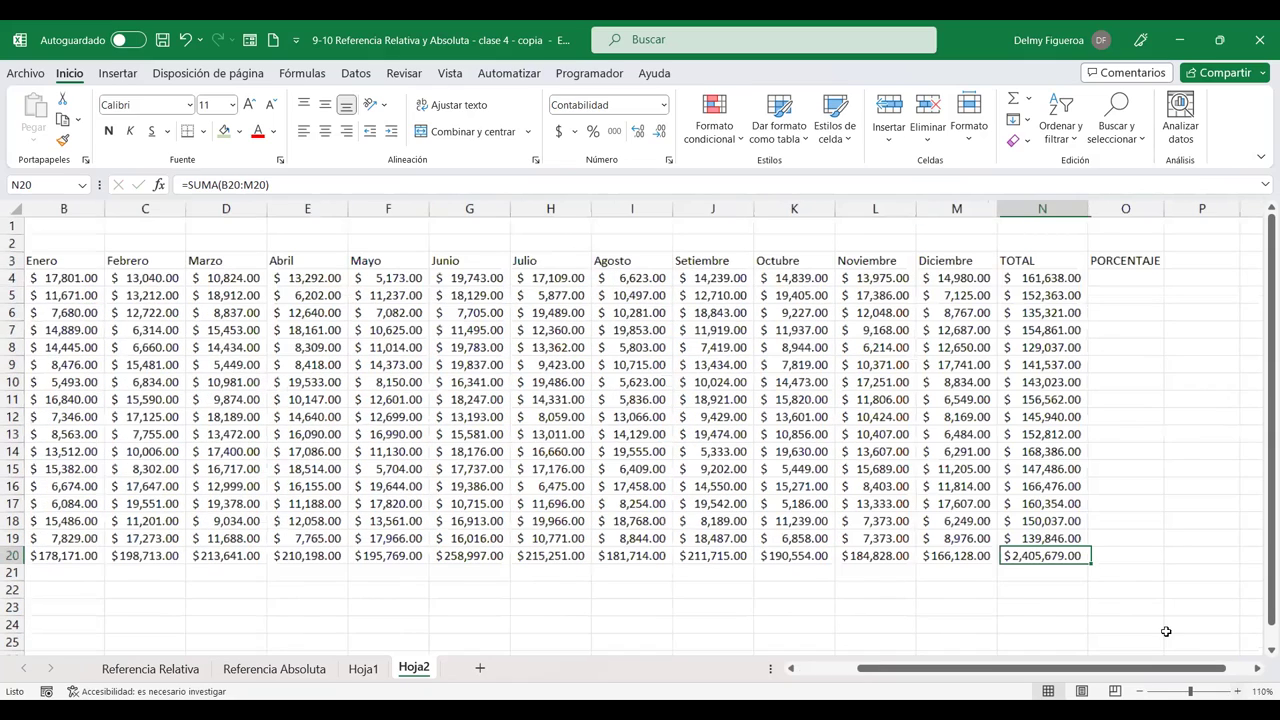
left_click(1166, 630)
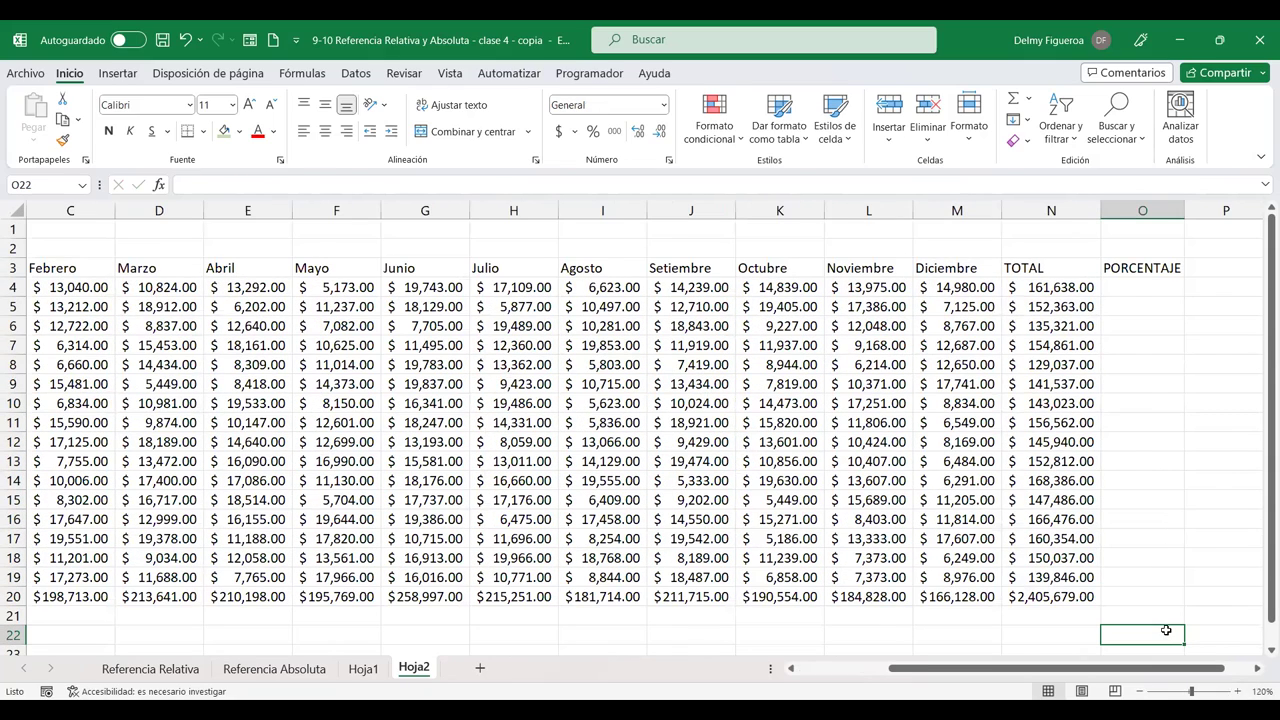
key("ctrl+Home")
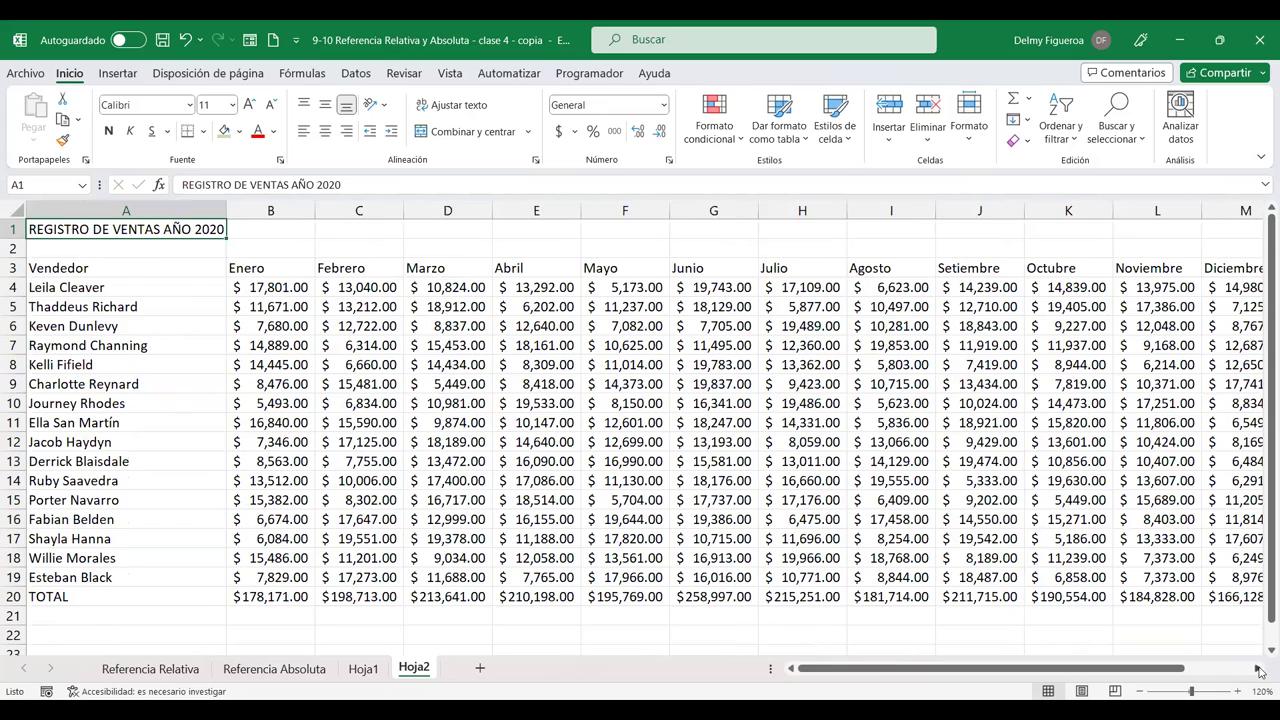
left_click(1257, 668)
left_click(1257, 668)
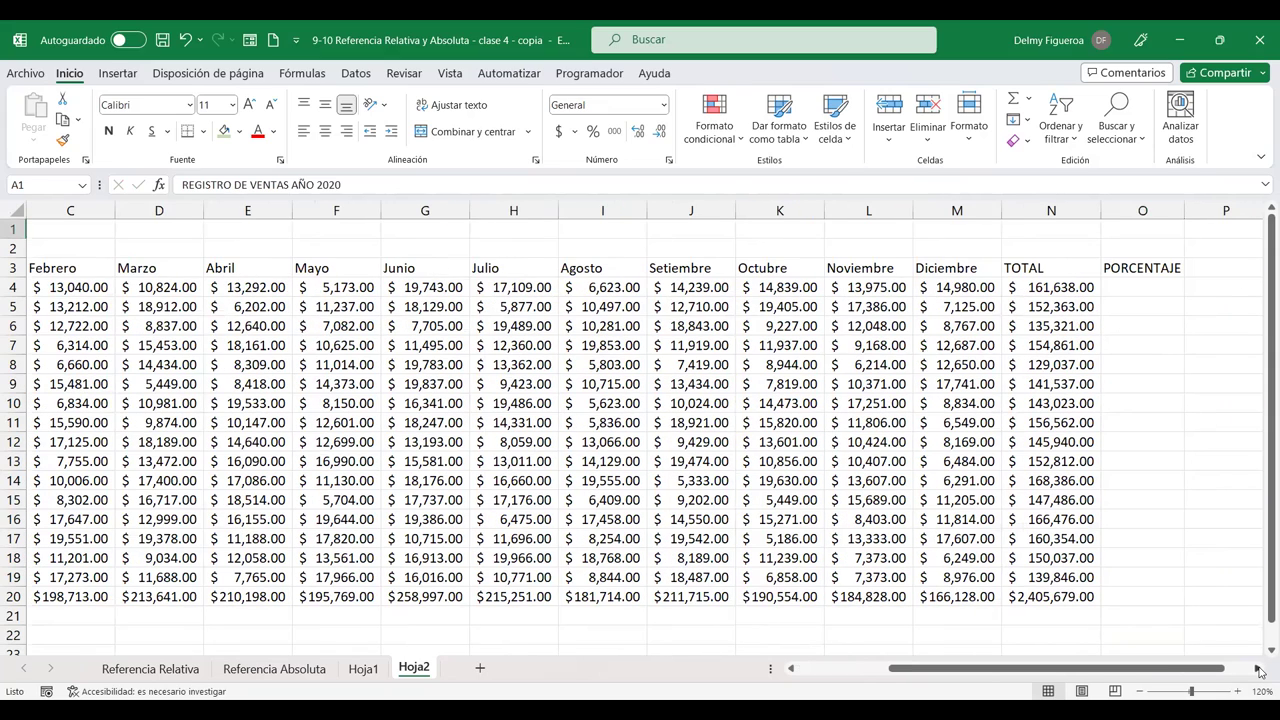
left_click(1131, 287)
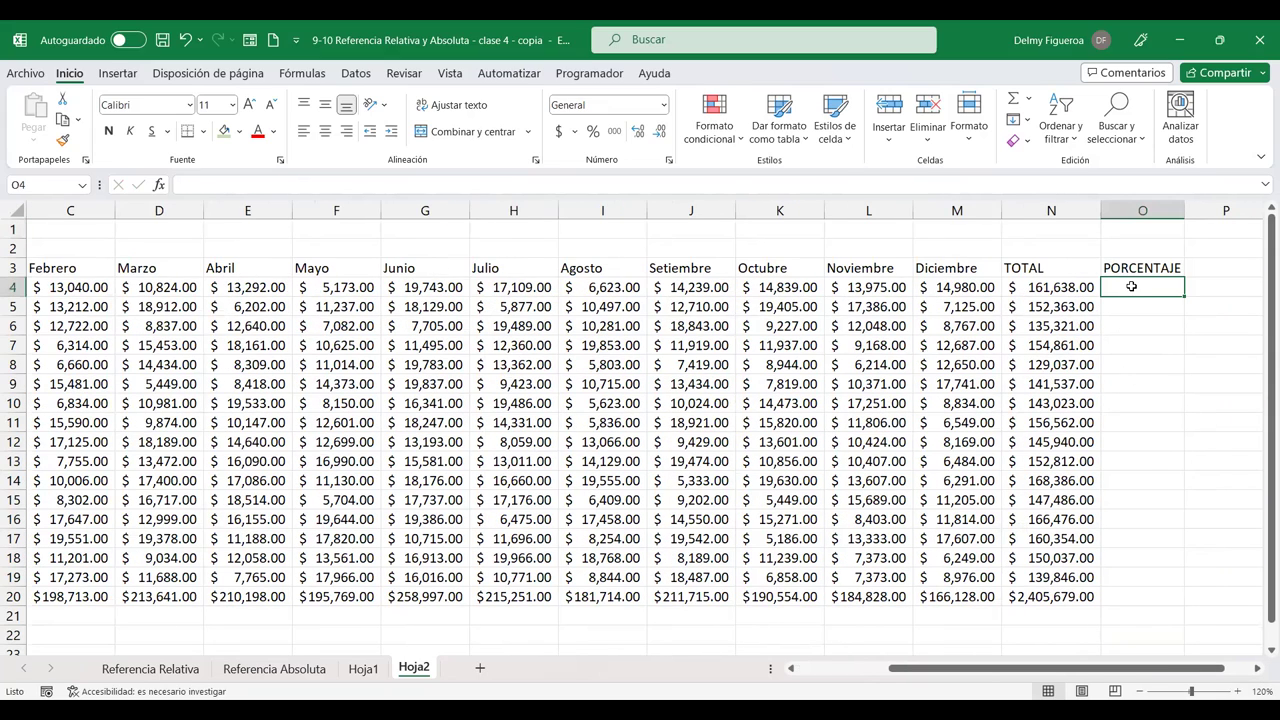
scroll(440, 232, "left", 2)
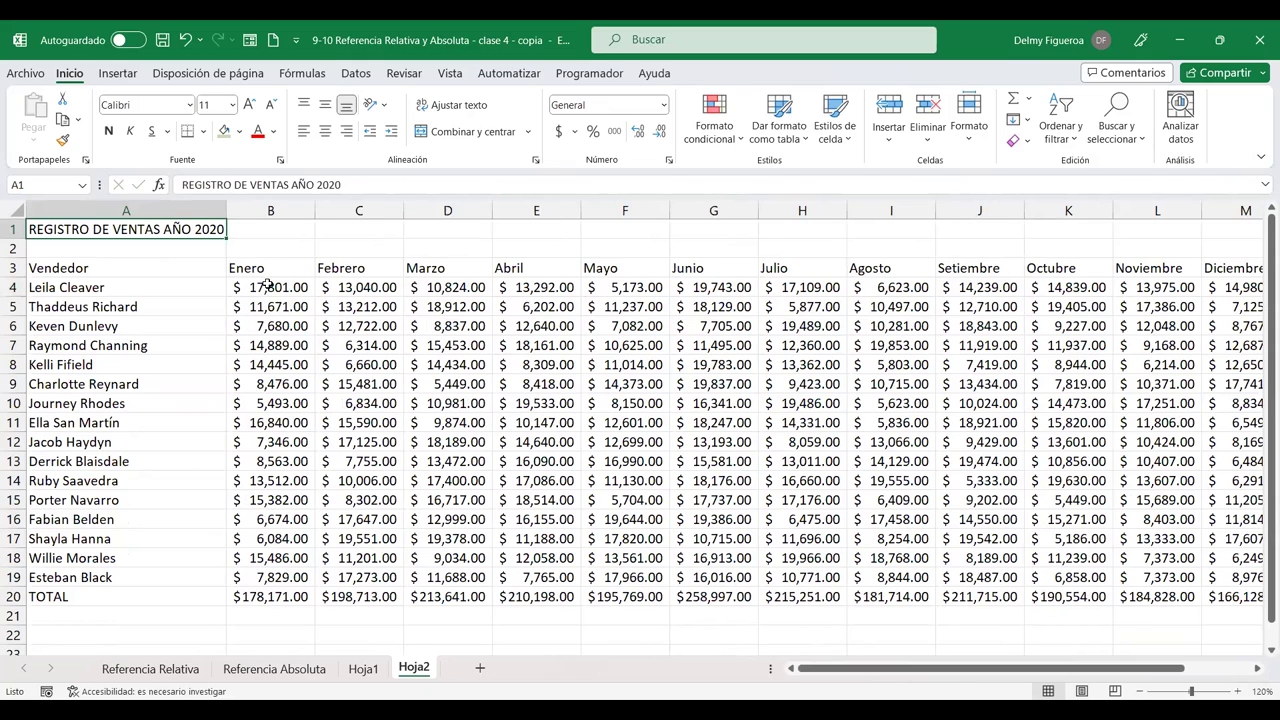
left_click(270, 287)
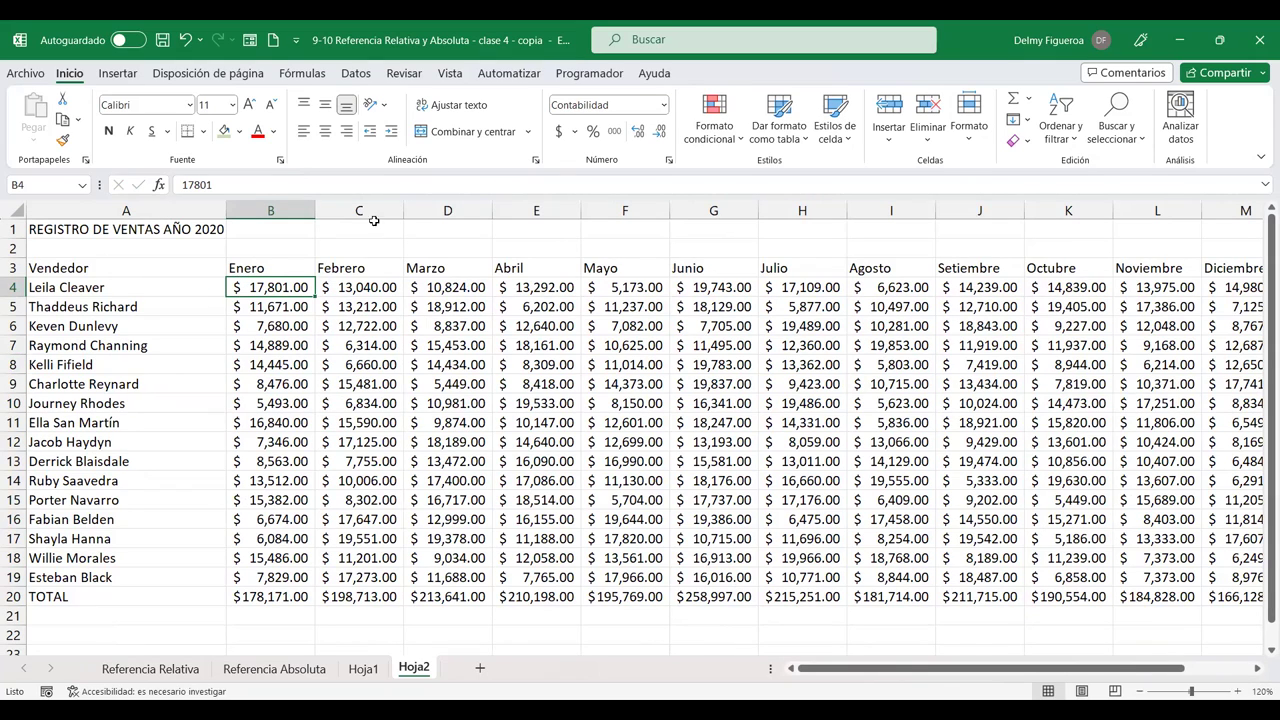
left_click(1257, 668)
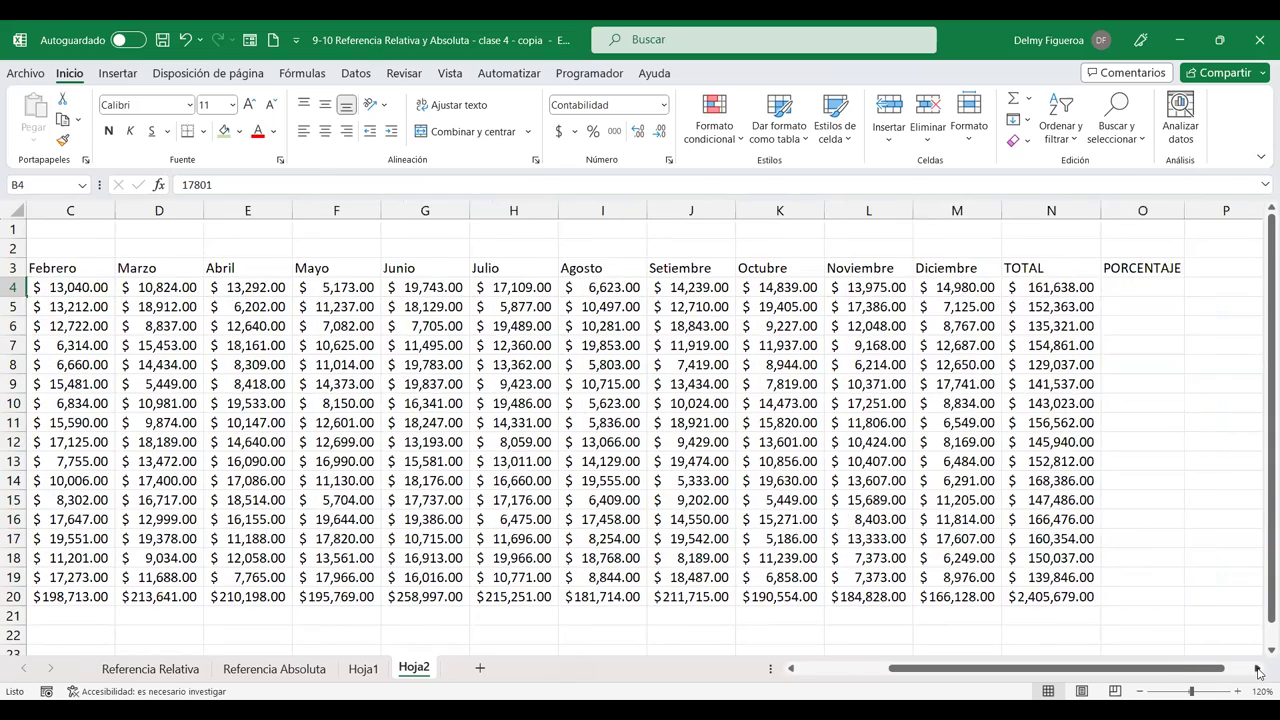
left_click(884, 288)
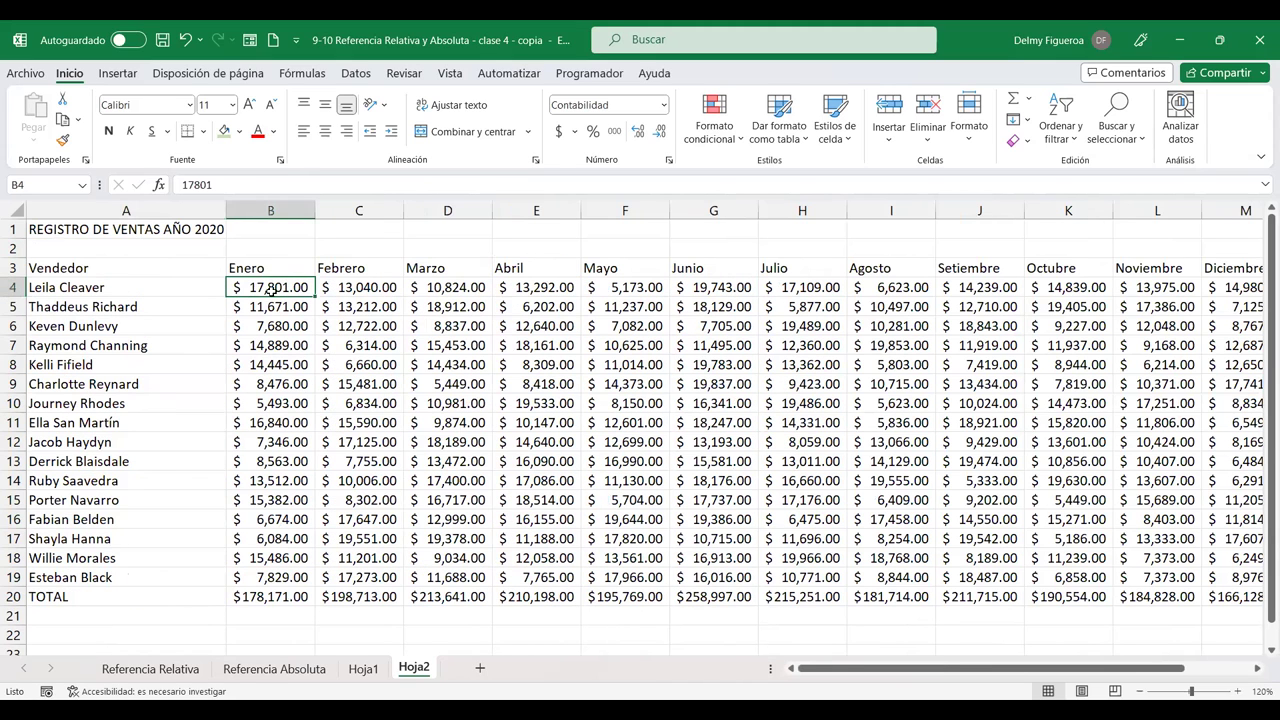
Step: Freeze the header rows and vendor column, then start a + formula in O4
left_click(461, 80)
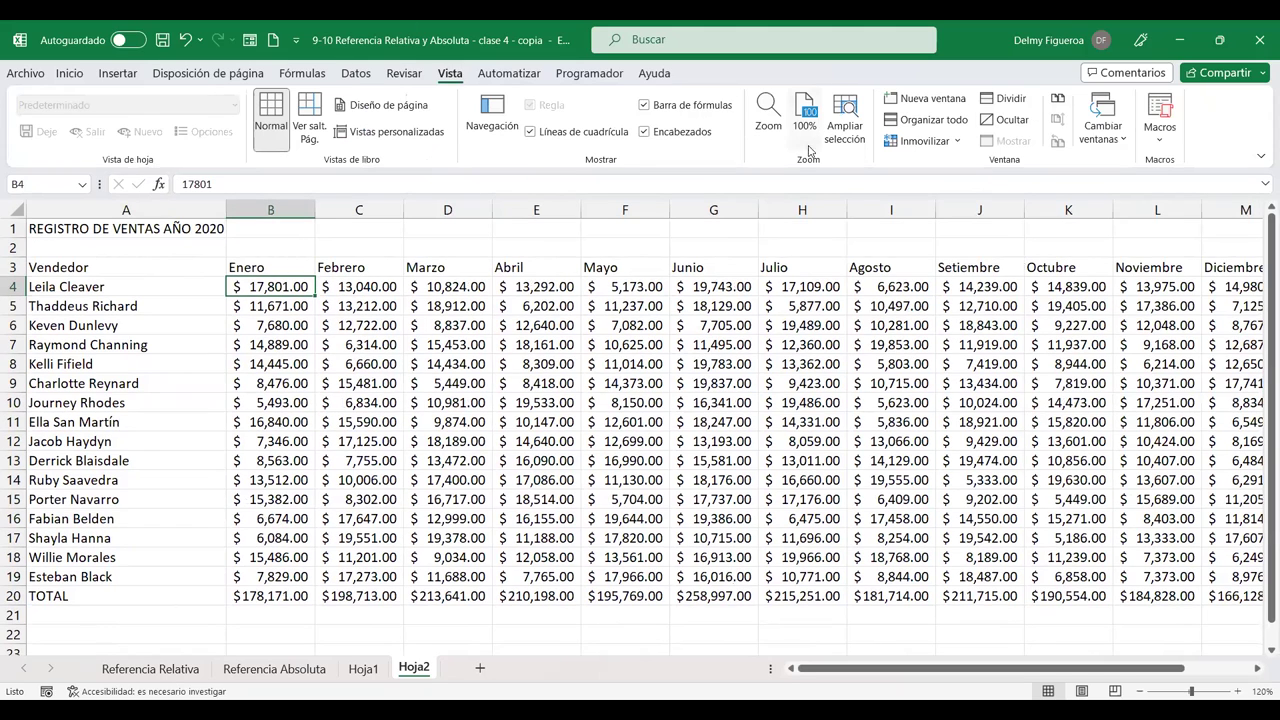
left_click(955, 145)
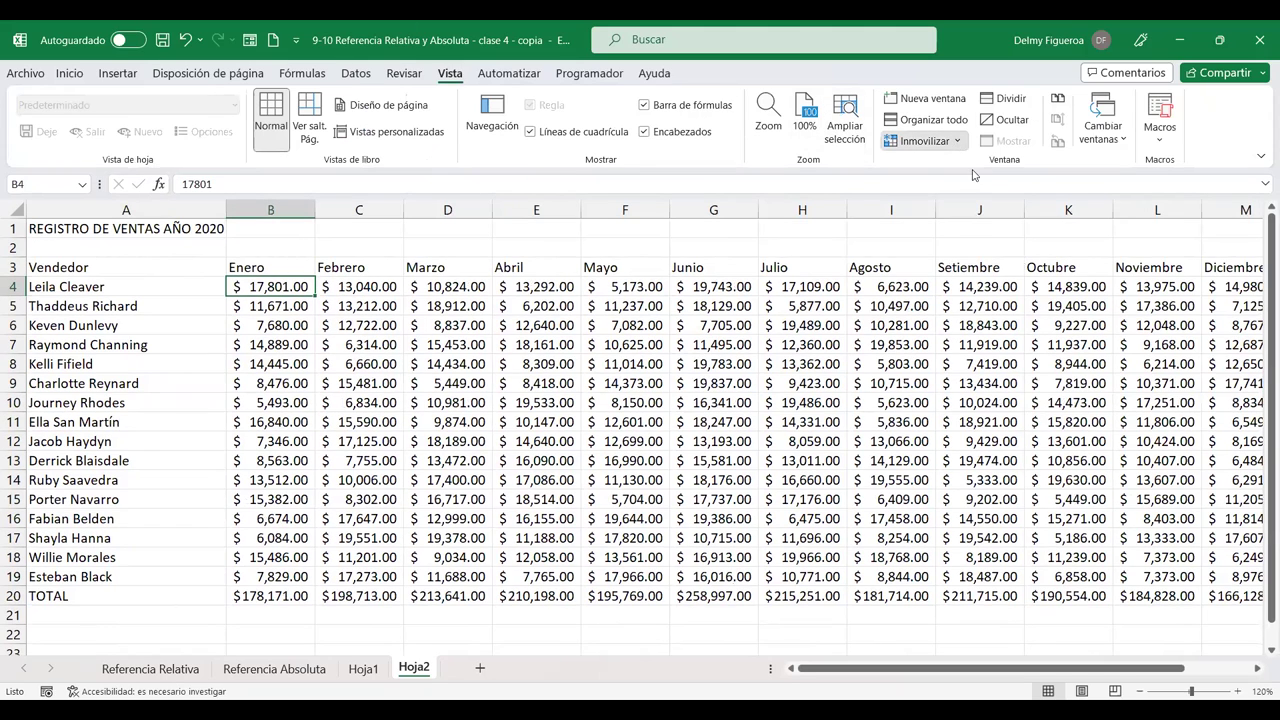
left_click(973, 174)
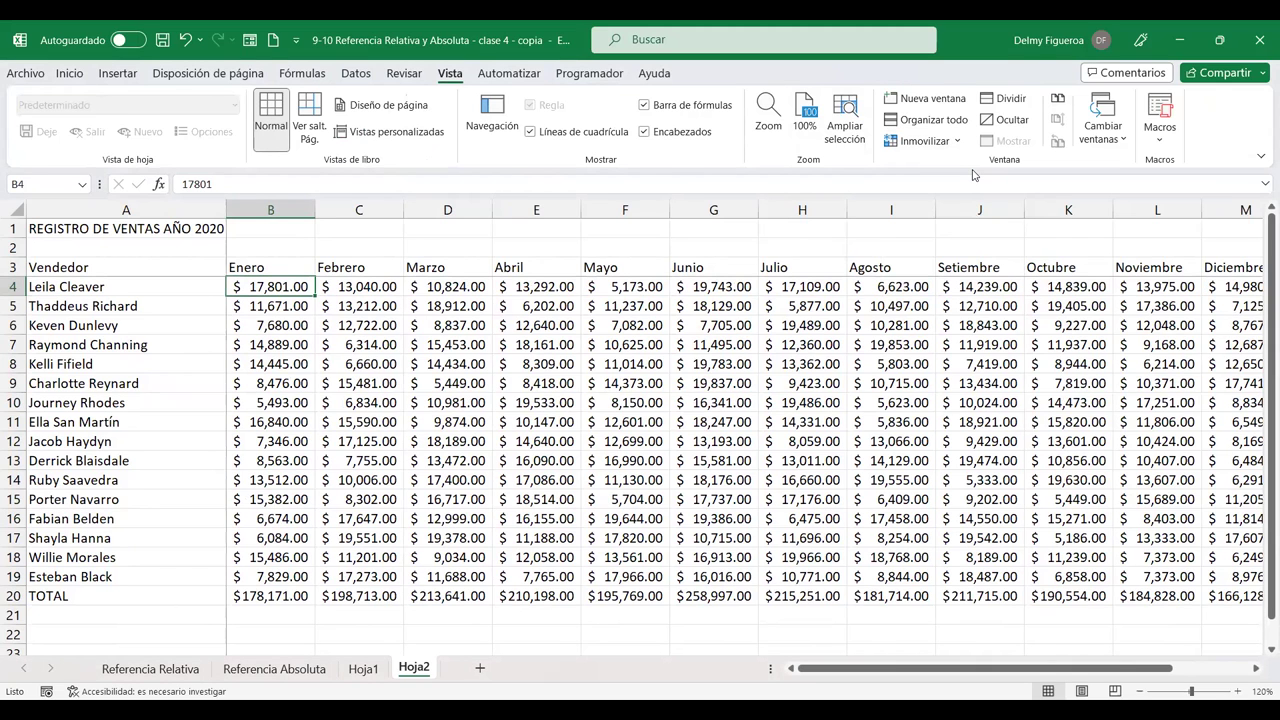
key("Right")
key("Right")
key("Right")
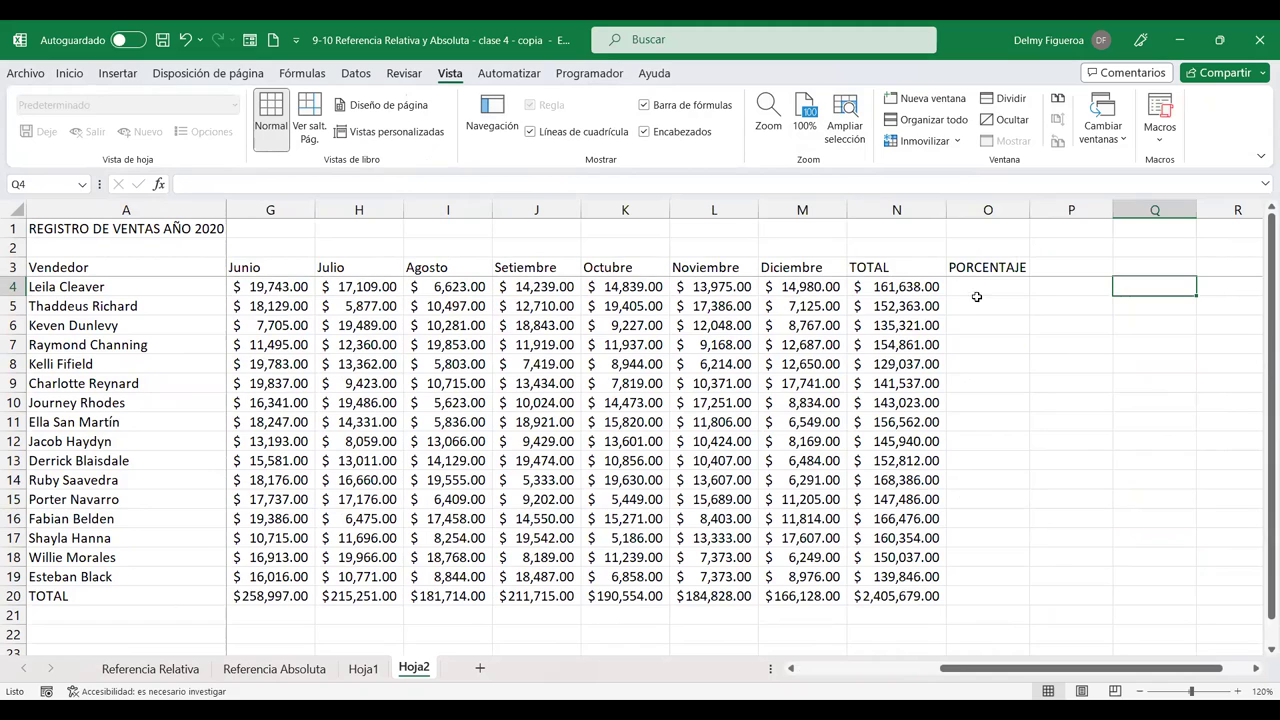
left_click(978, 285)
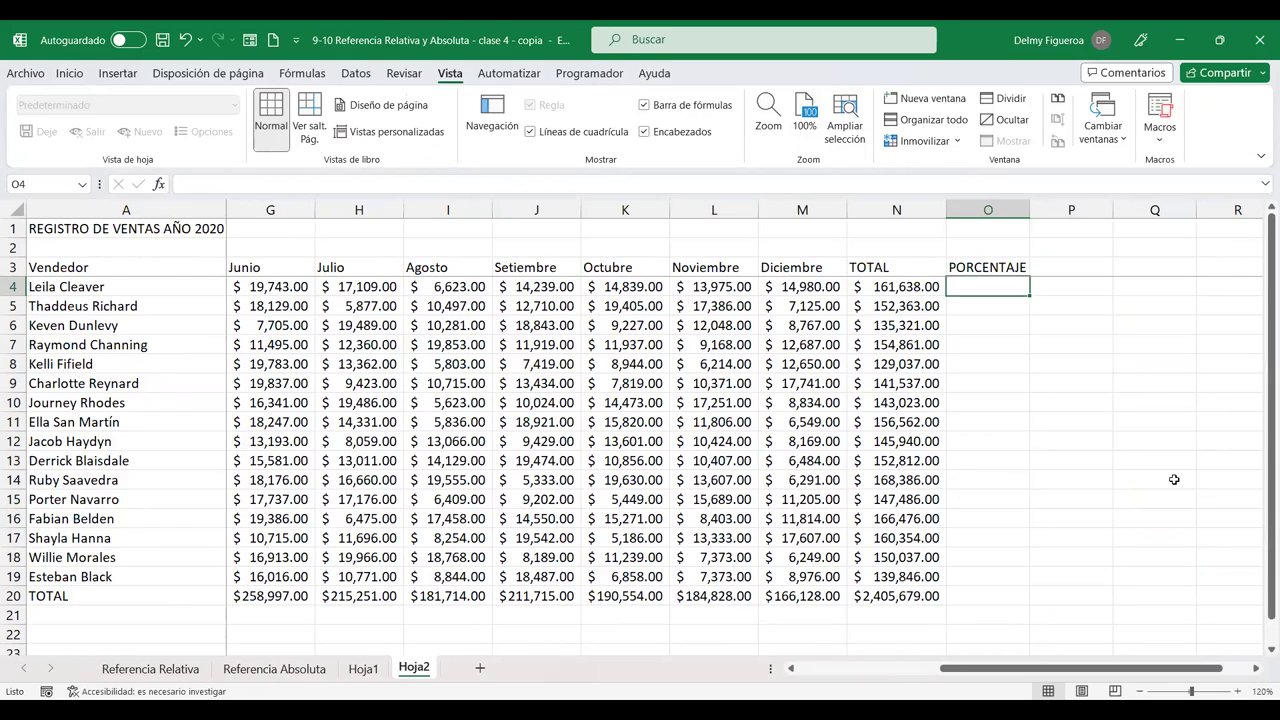
type("+")
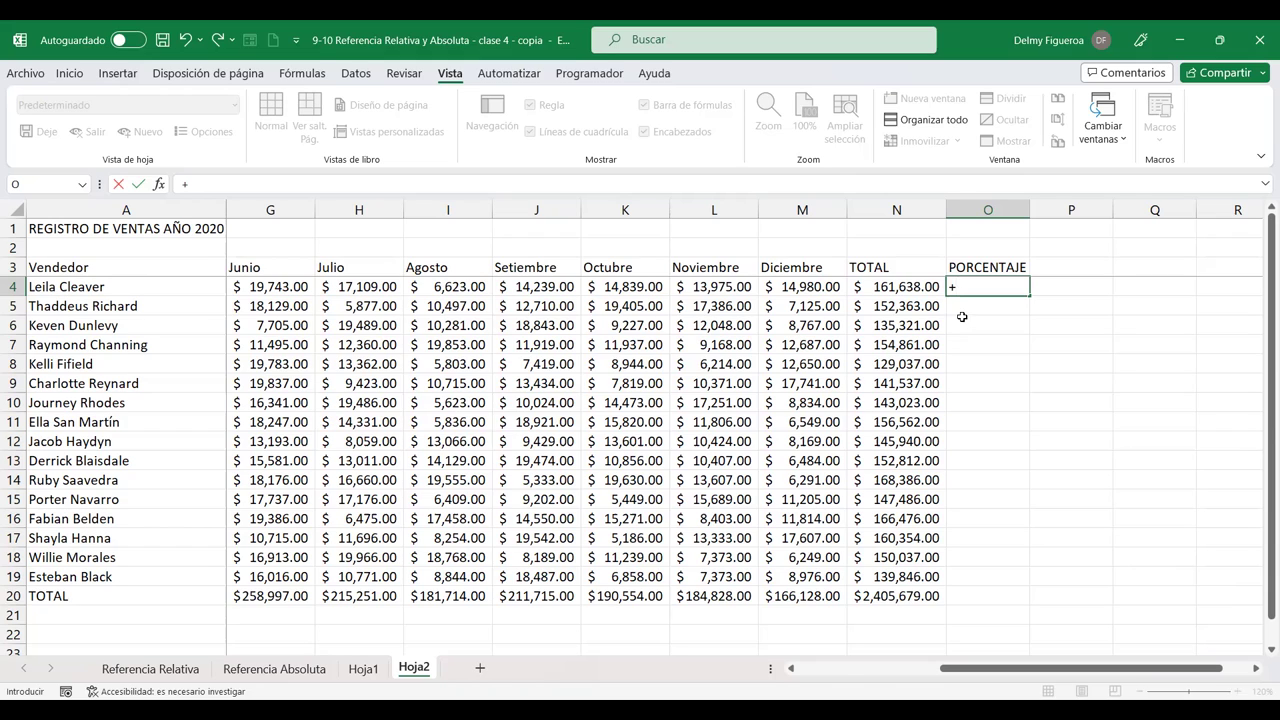
Step: Enter =+N4/$N$20 in O4, giving the first vendor's share of the grand total
left_click(914, 285)
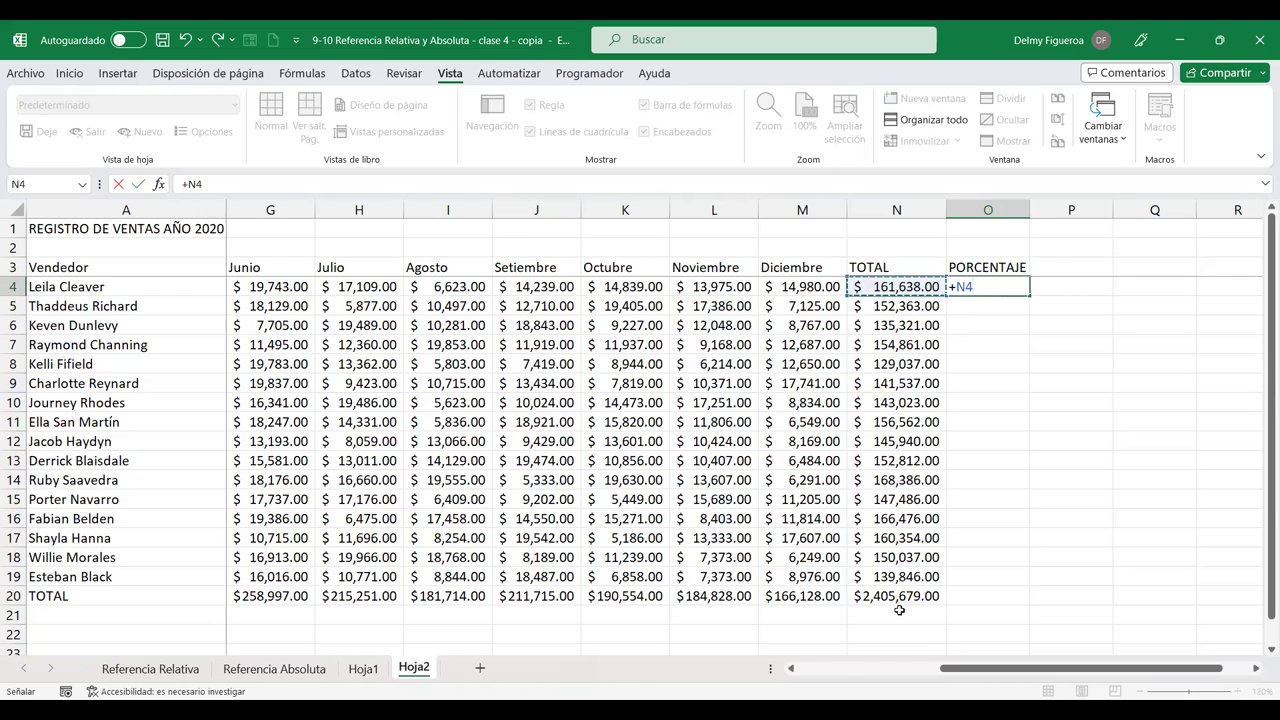
type("/")
left_click(897, 594)
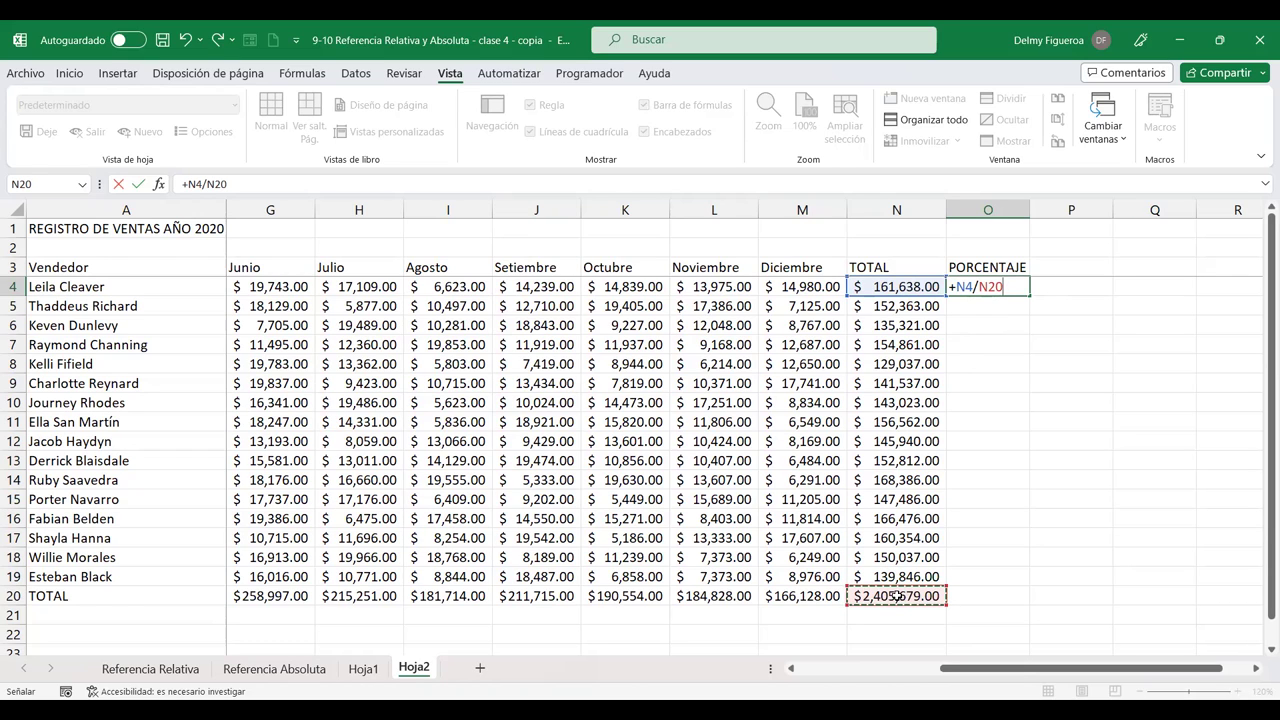
key("F4")
key("Return")
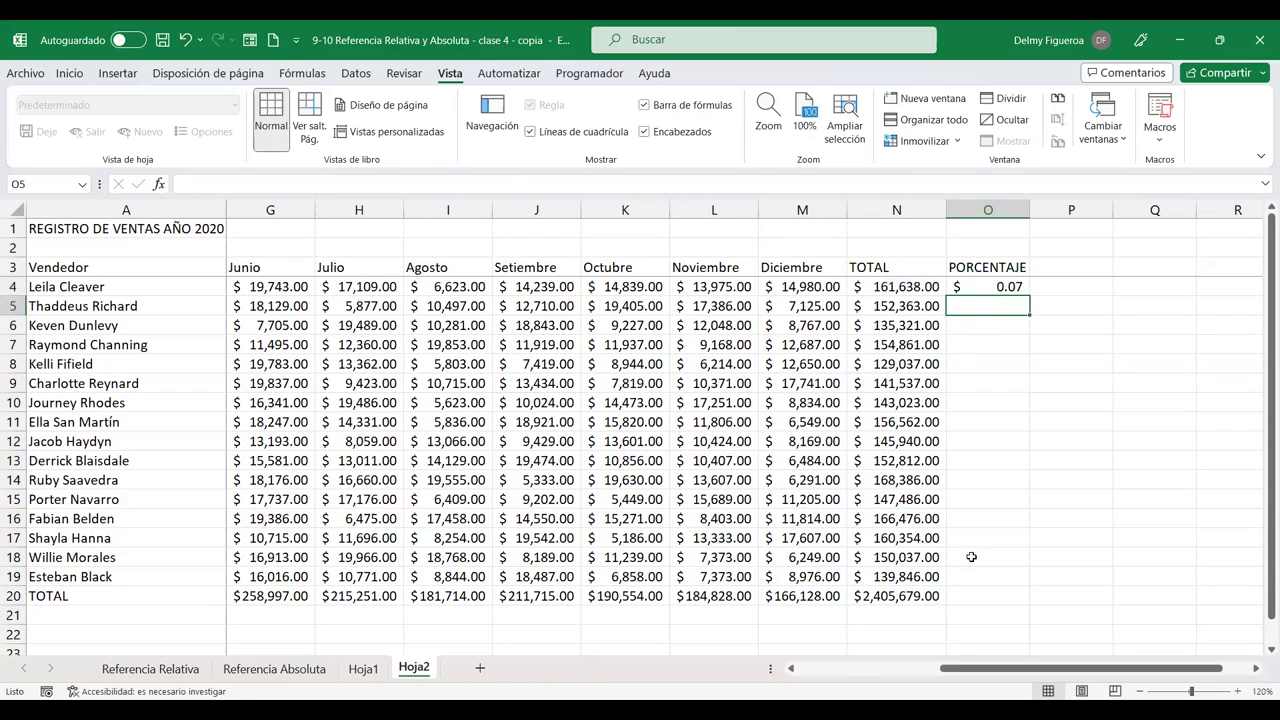
left_click(985, 292)
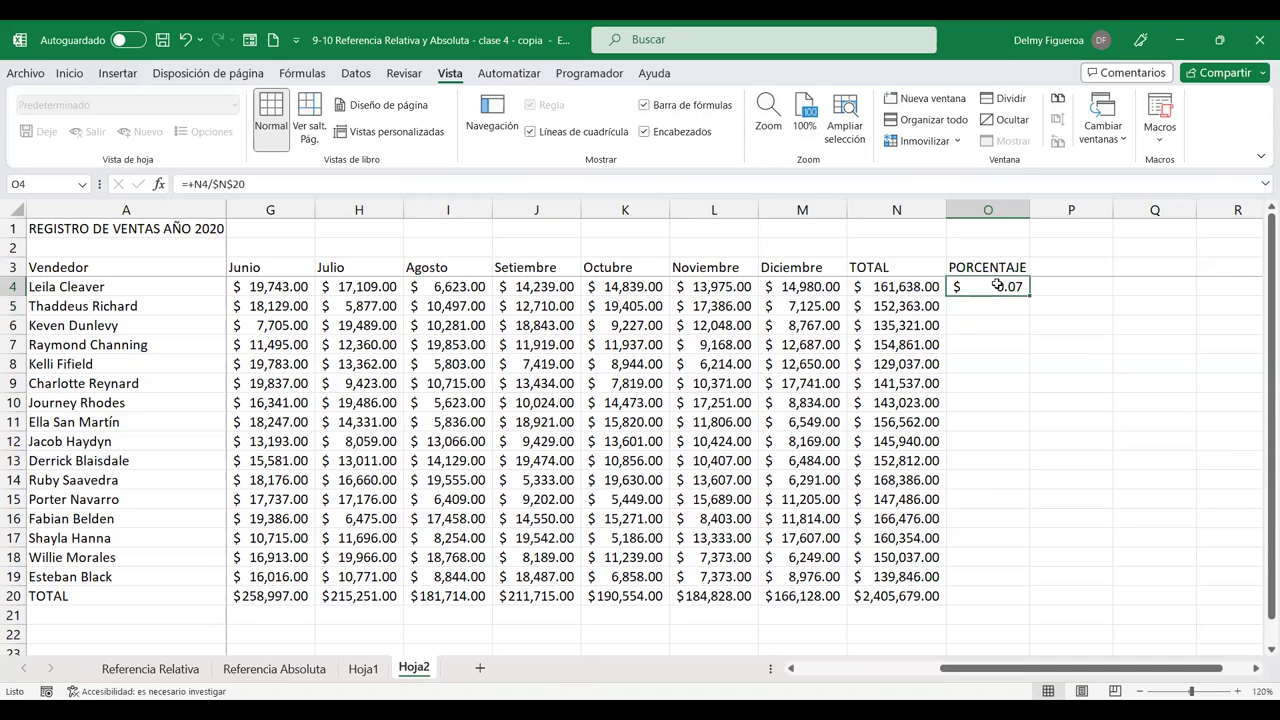
Step: Format O4 as a percentage and fill it down through O19 for every seller
left_click(69, 73)
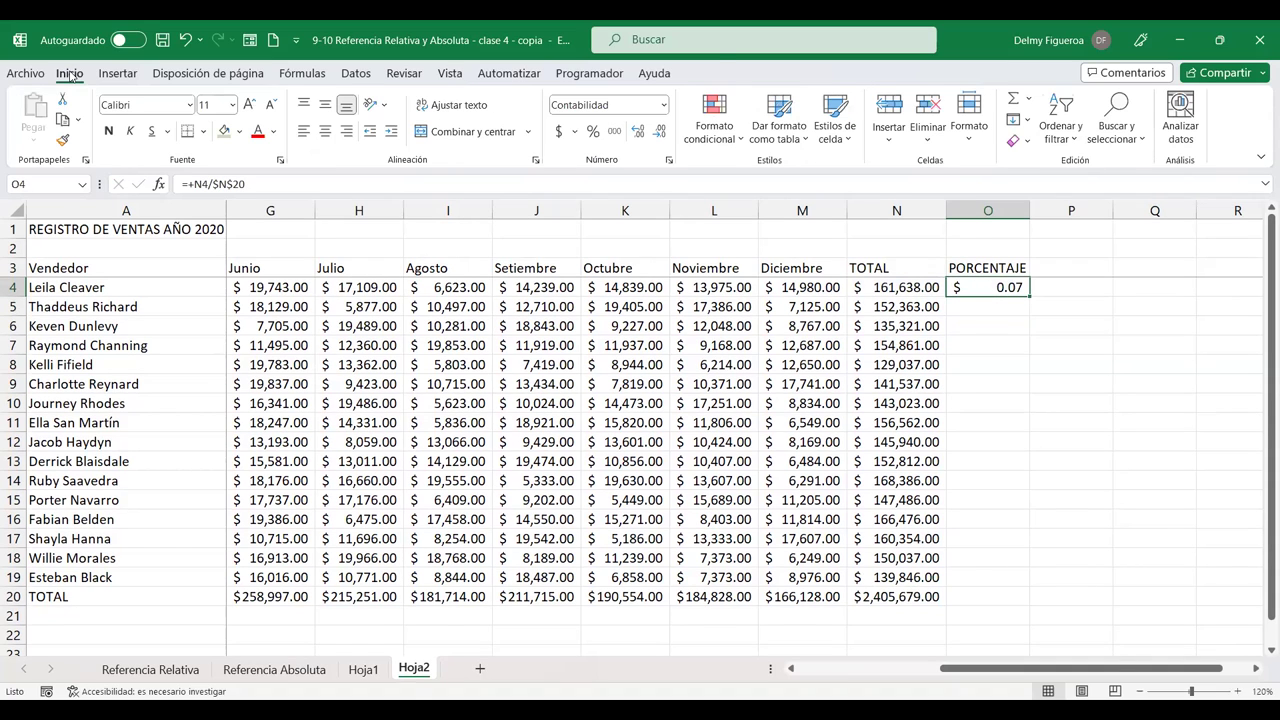
left_click(592, 133)
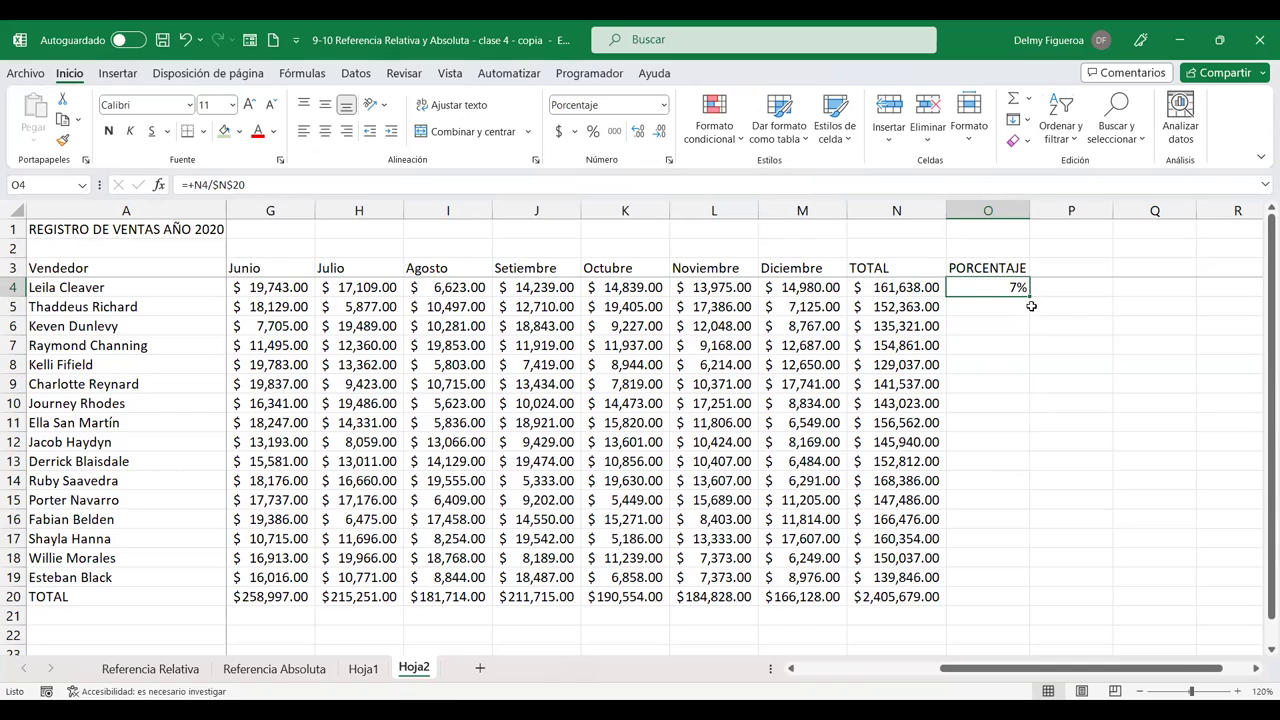
left_click_drag(1030, 296, 1018, 586)
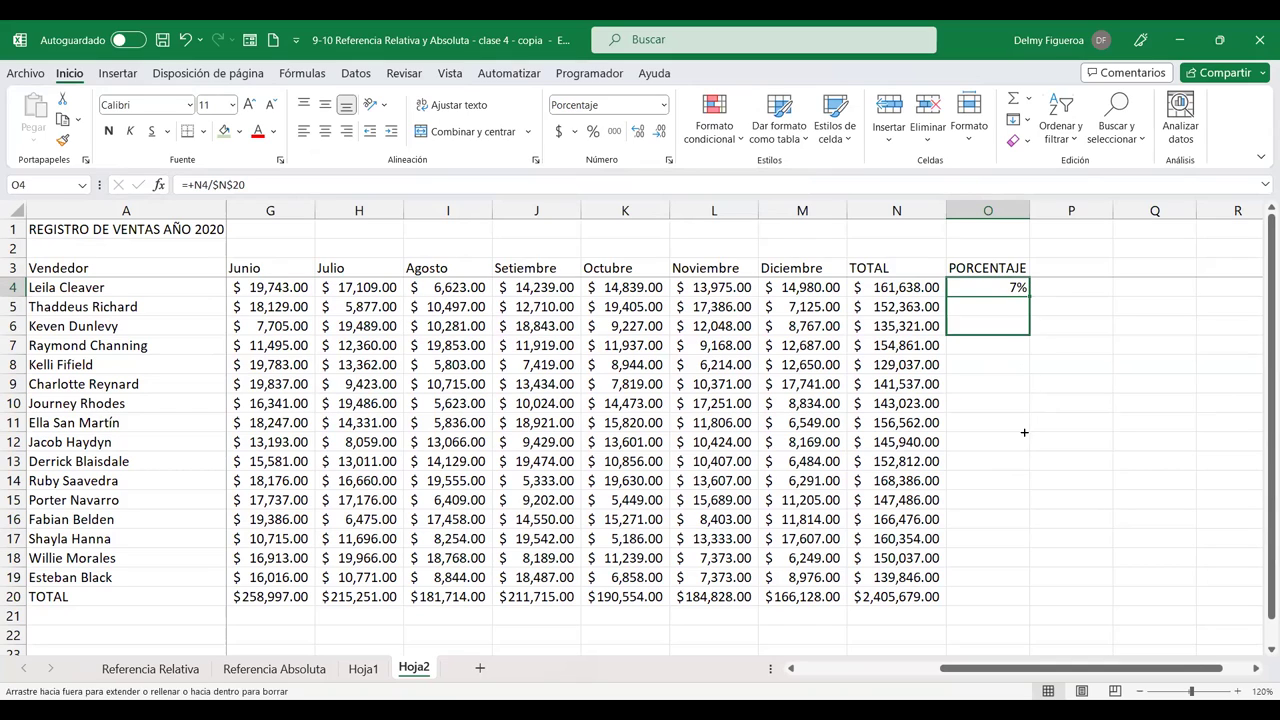
left_click(972, 307)
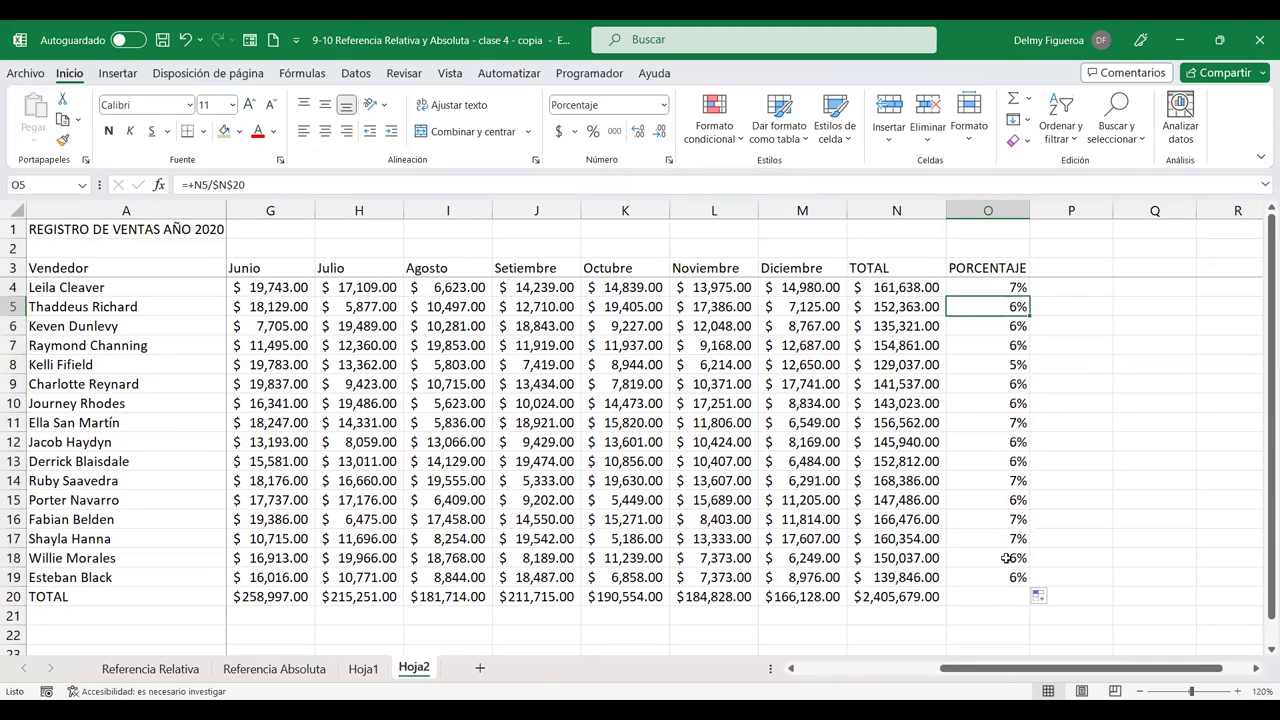
key("F2")
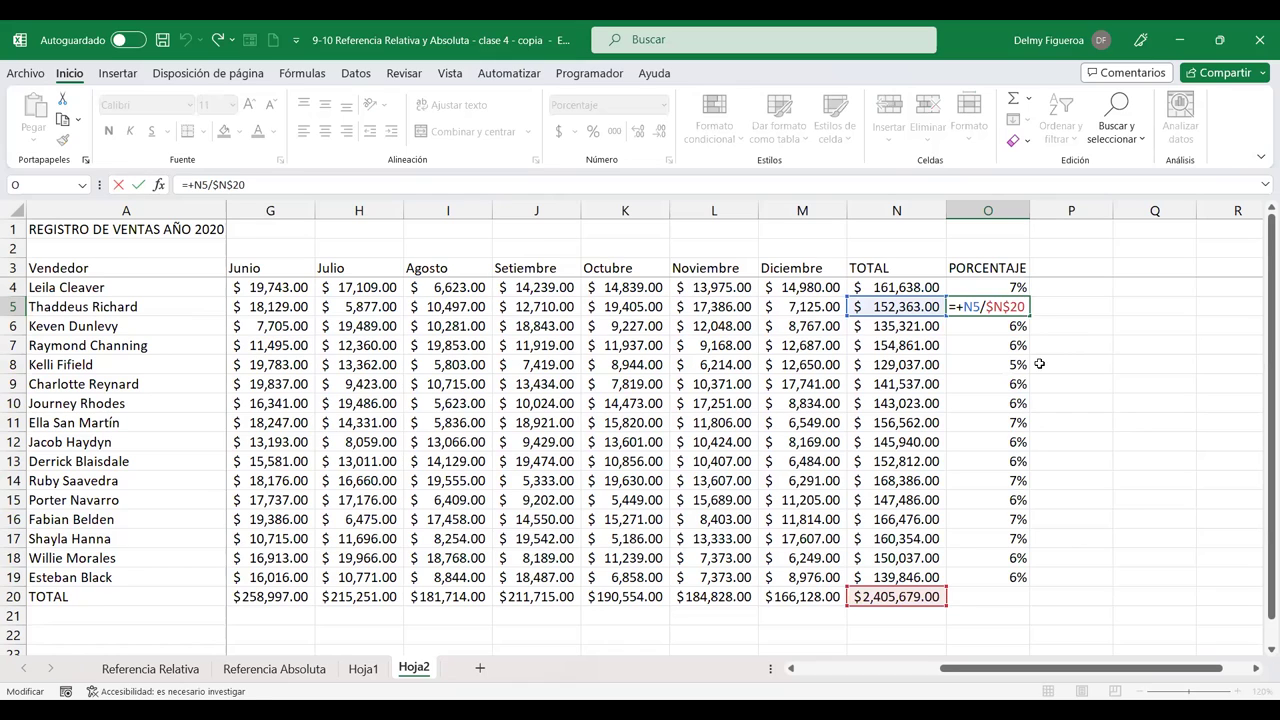
key("Return")
left_click(1010, 383)
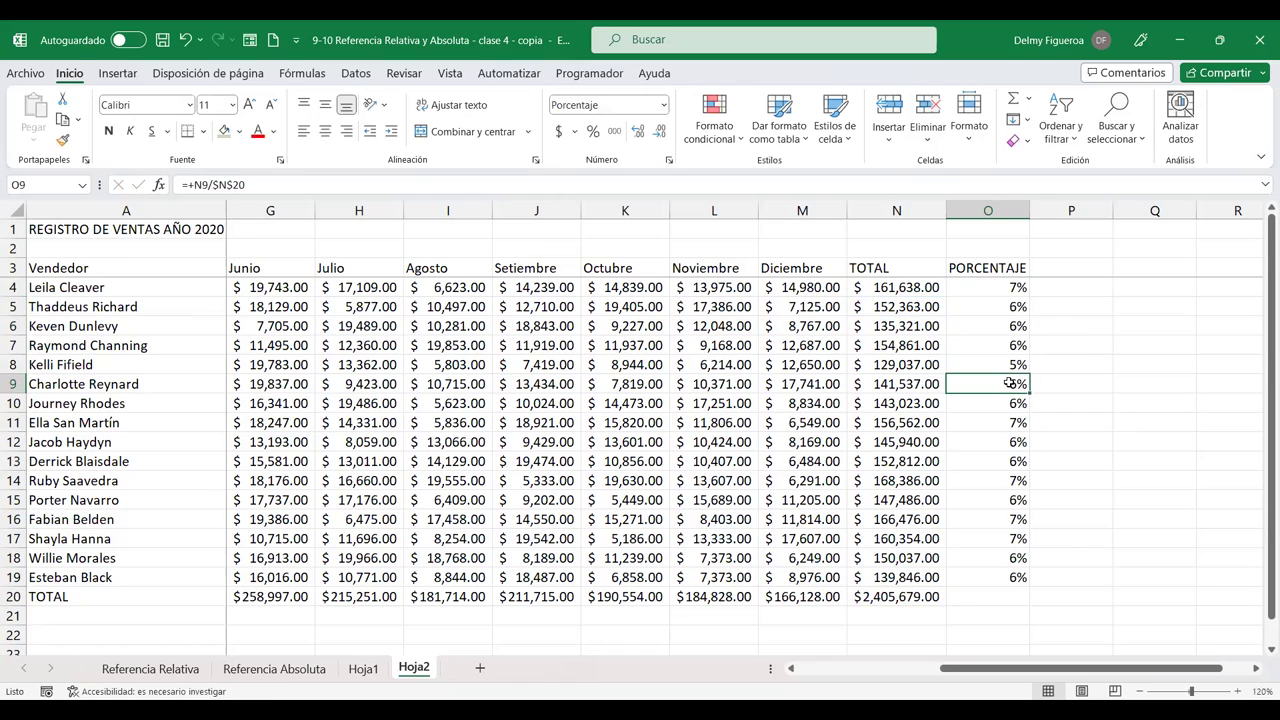
double_click(1010, 383)
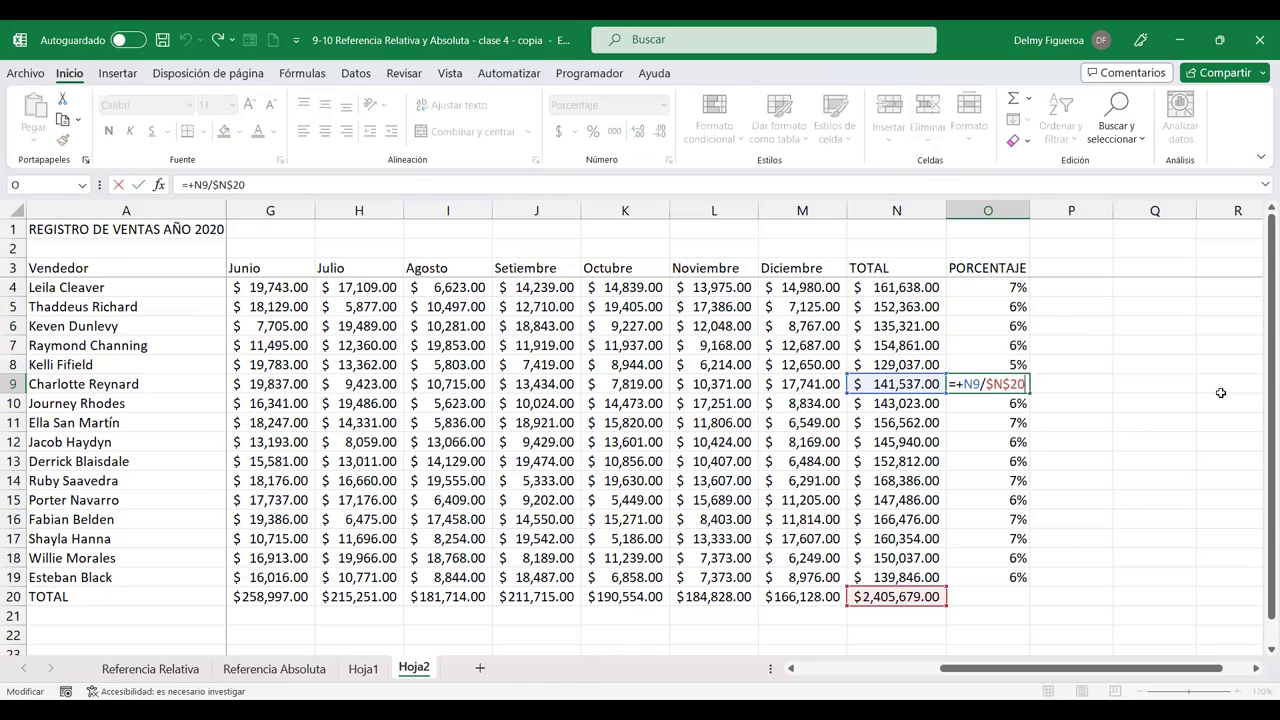
key("Return")
left_click(1002, 474)
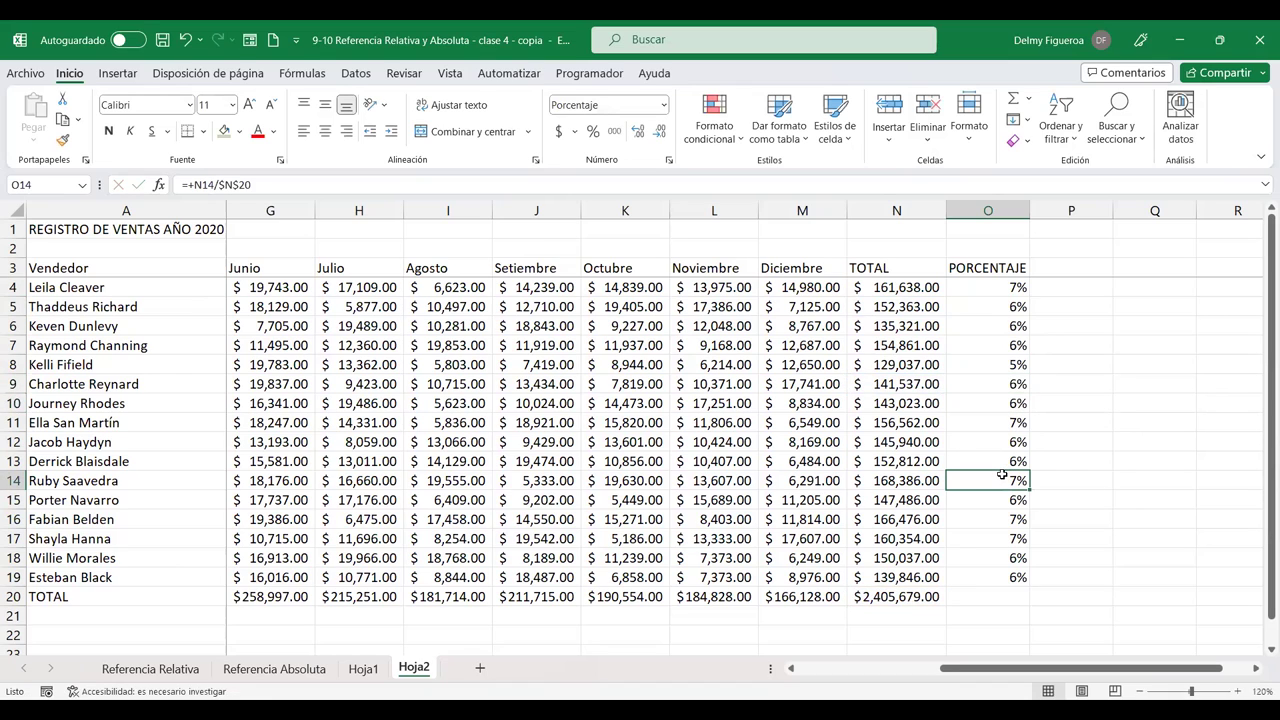
double_click(1002, 474)
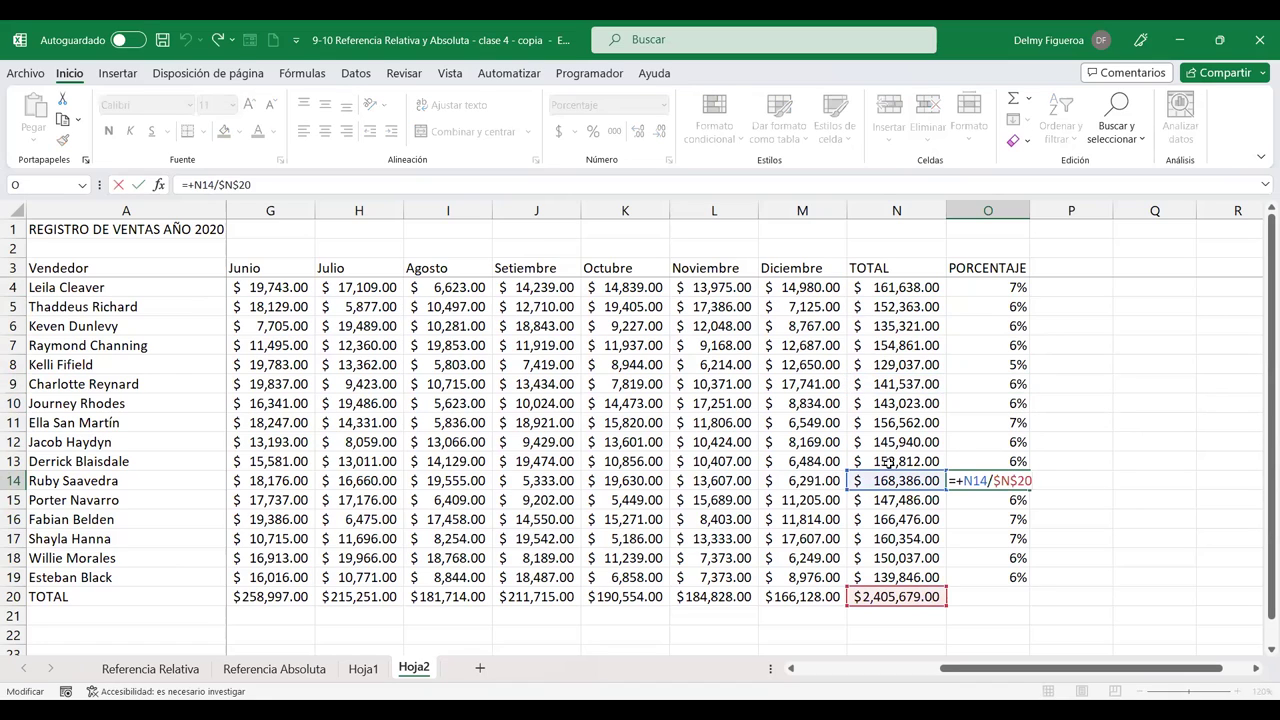
key("Return")
left_click(995, 555)
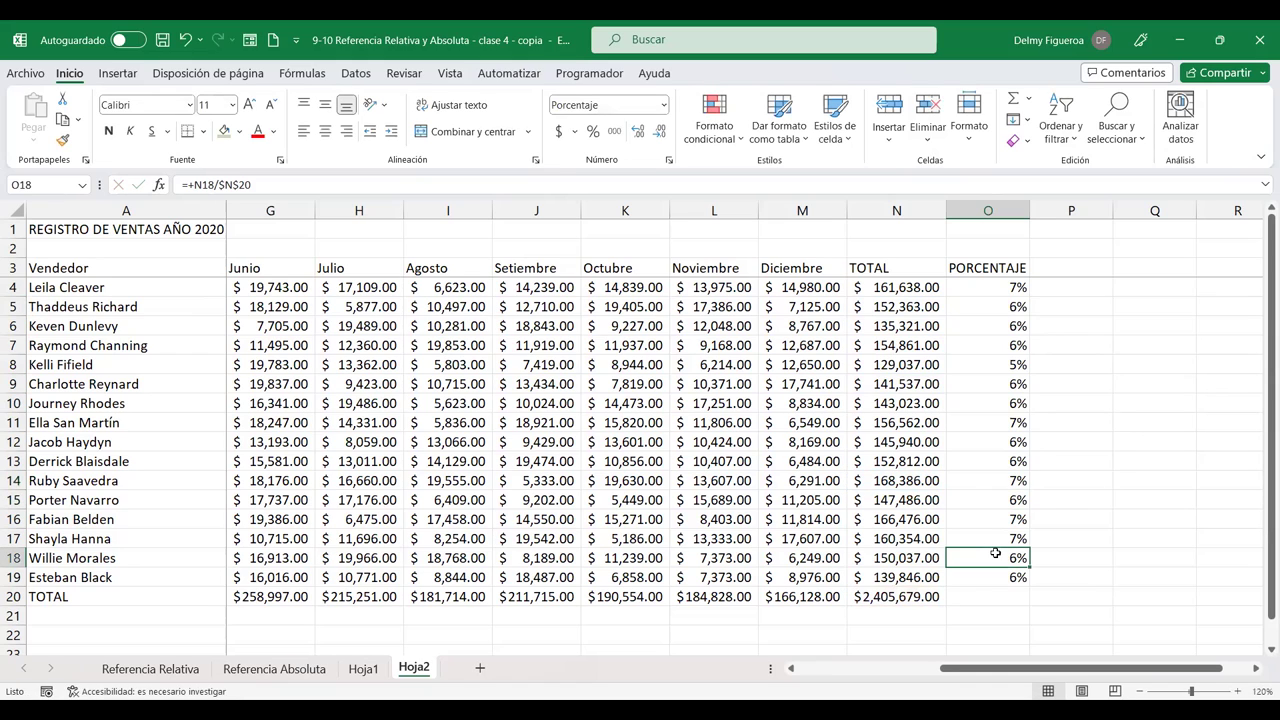
double_click(995, 555)
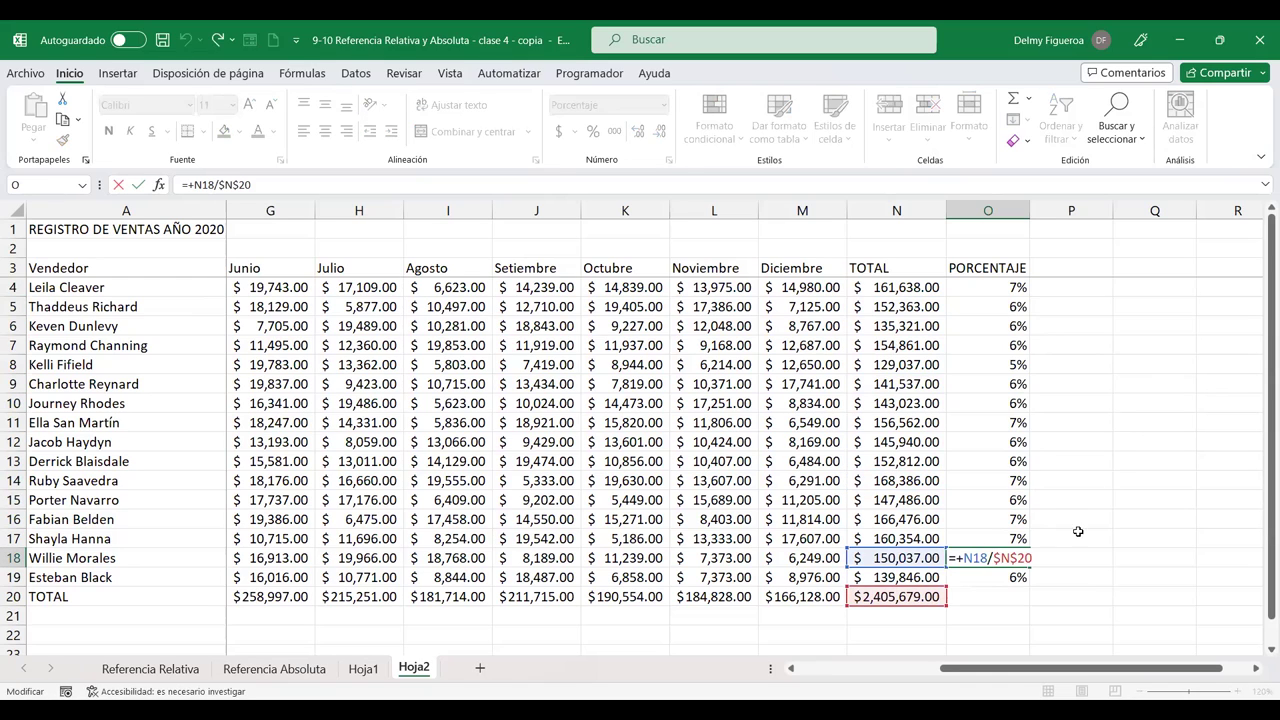
key("Return")
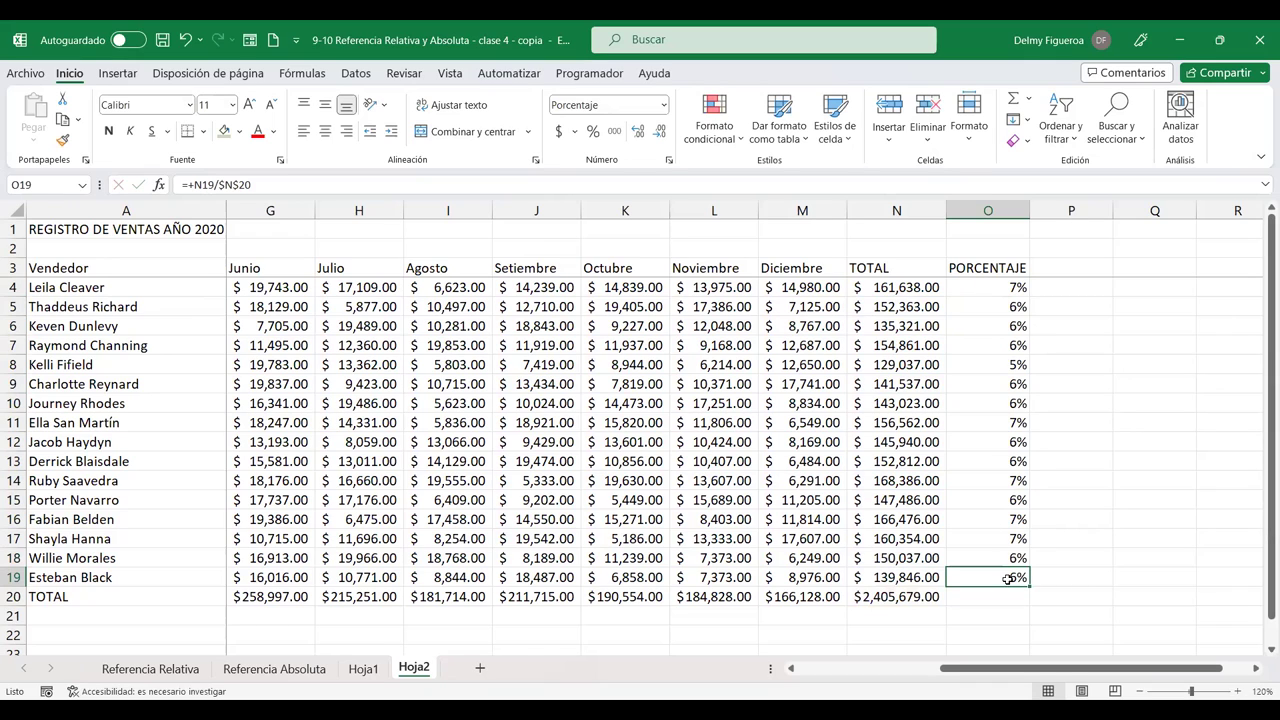
left_click(991, 361)
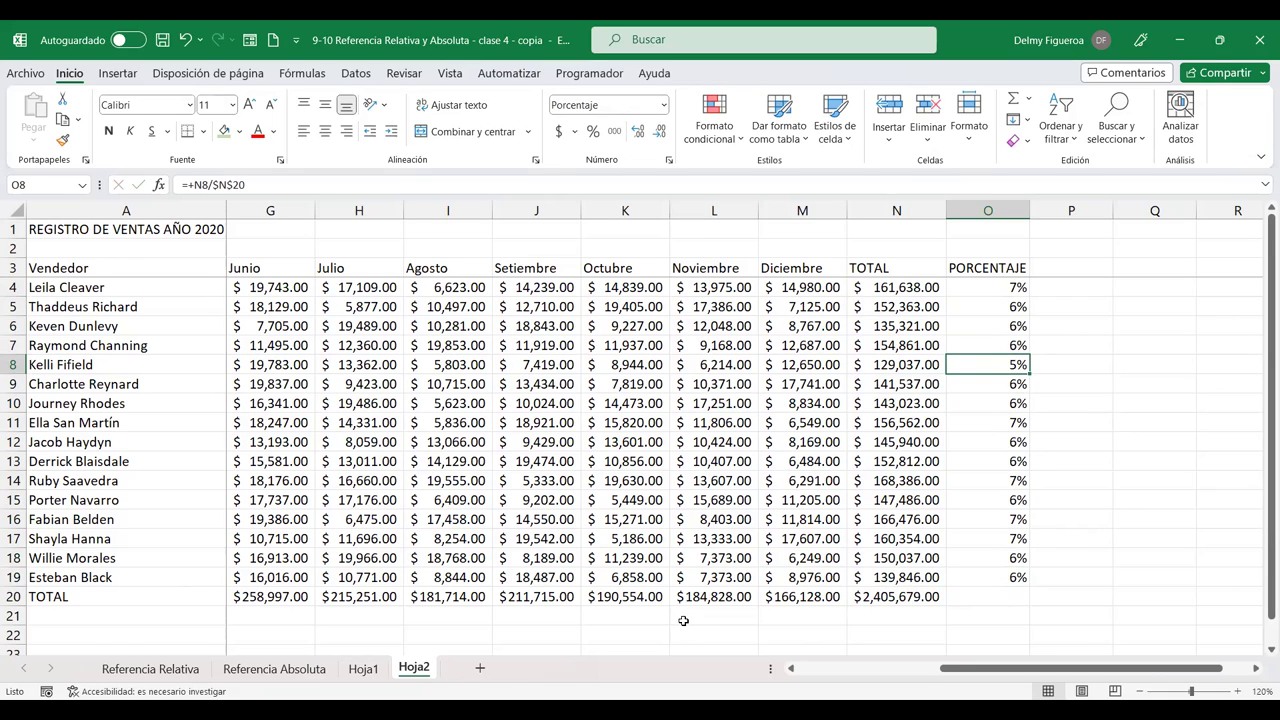
key("ctrl+Home")
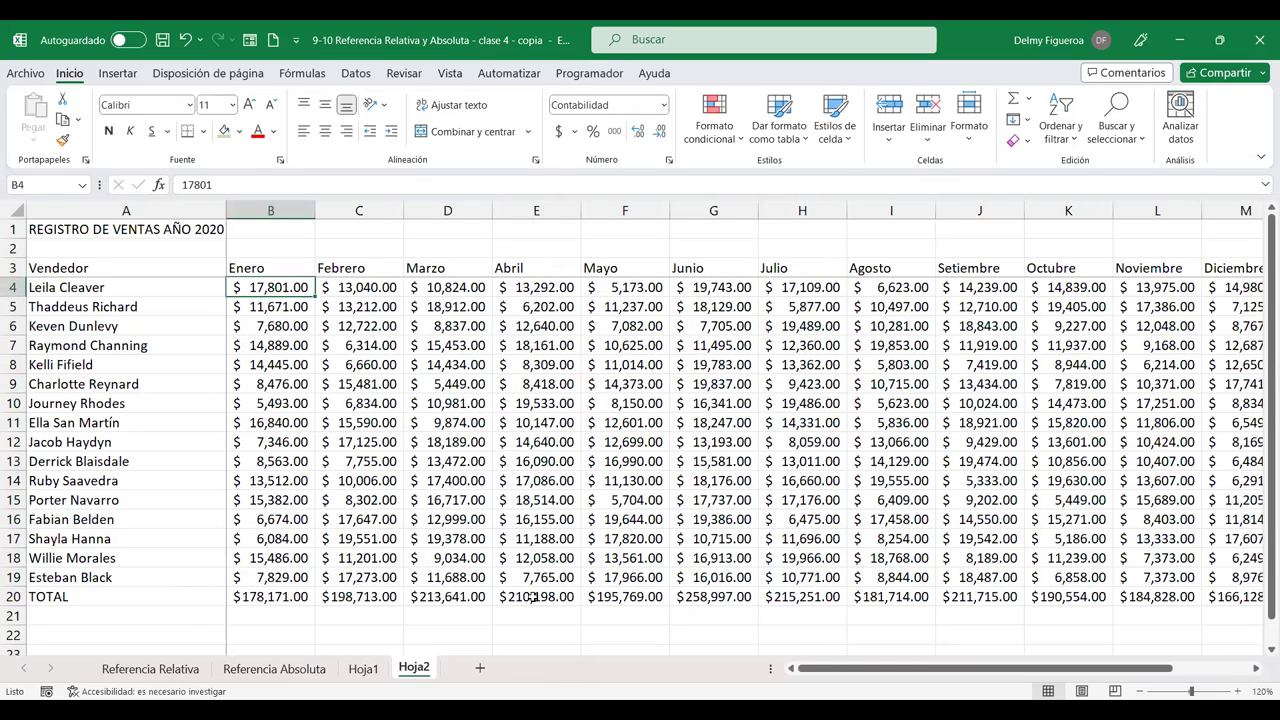
left_click(278, 615)
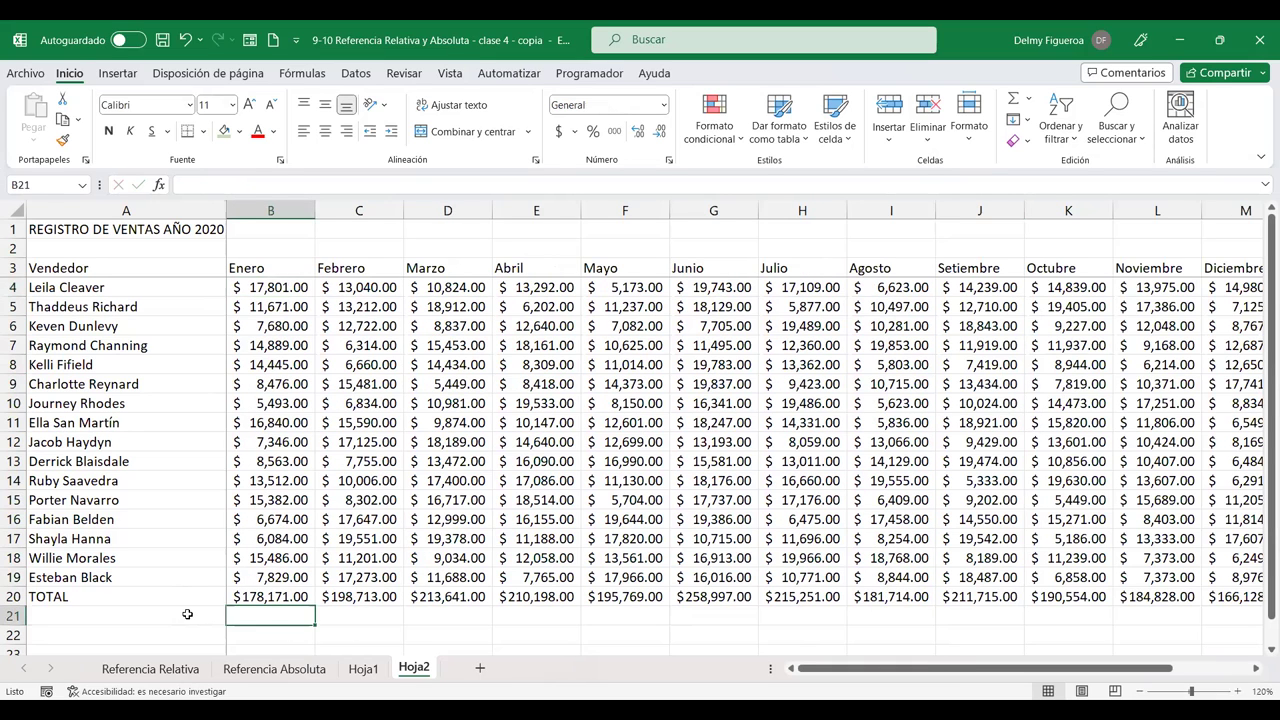
left_click(186, 613)
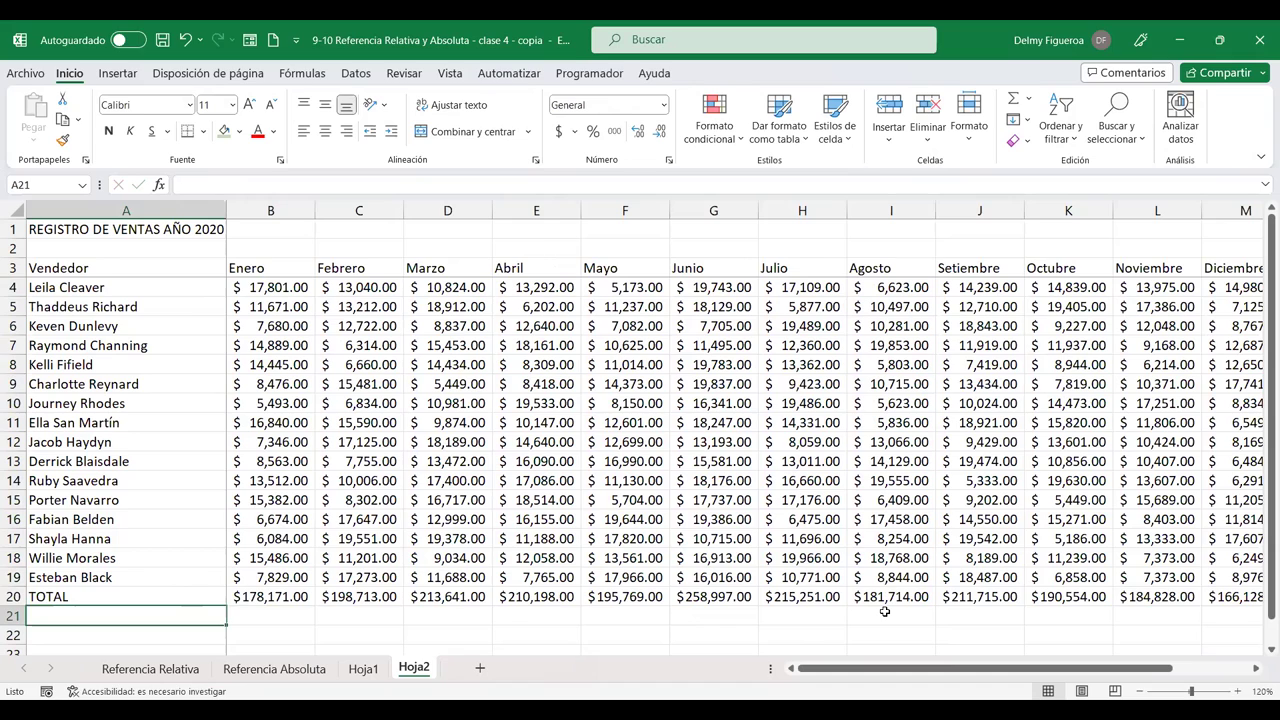
Step: Enter the label 'Porcentaje' in A21 and select B21 for January's percentage
type("pORCENTAJE")
key("Left")
key("Left")
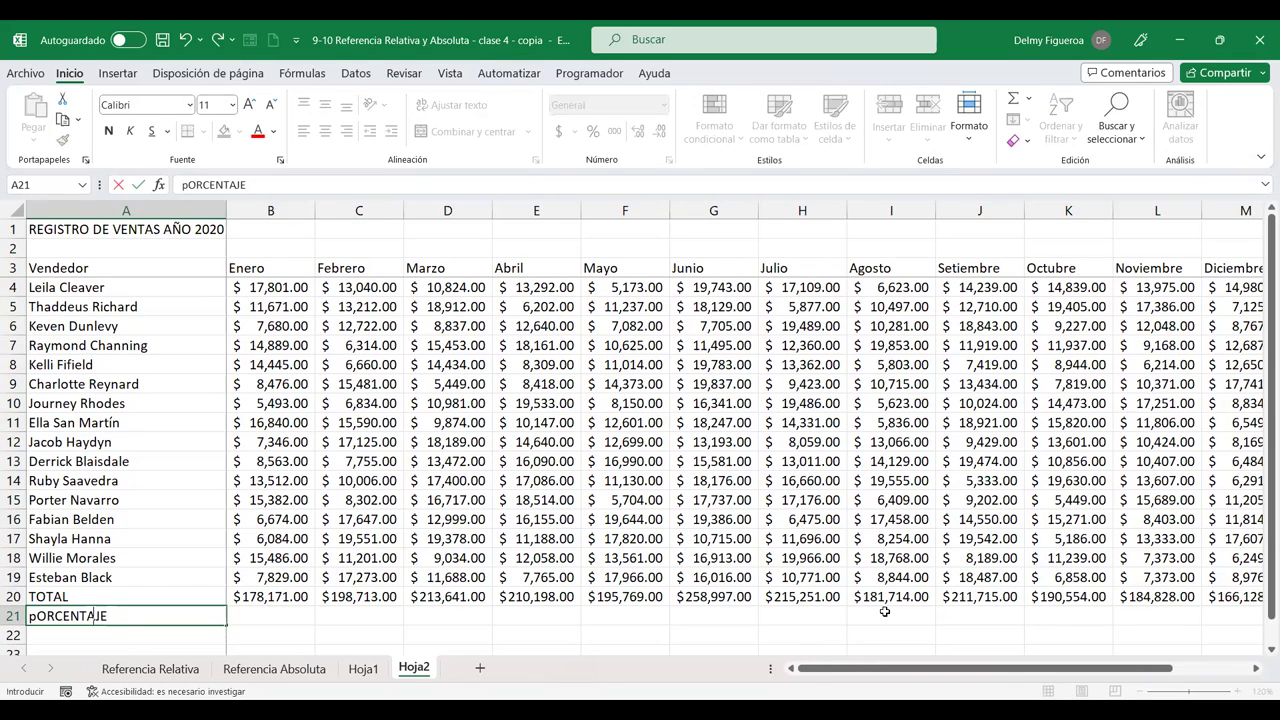
key("Return")
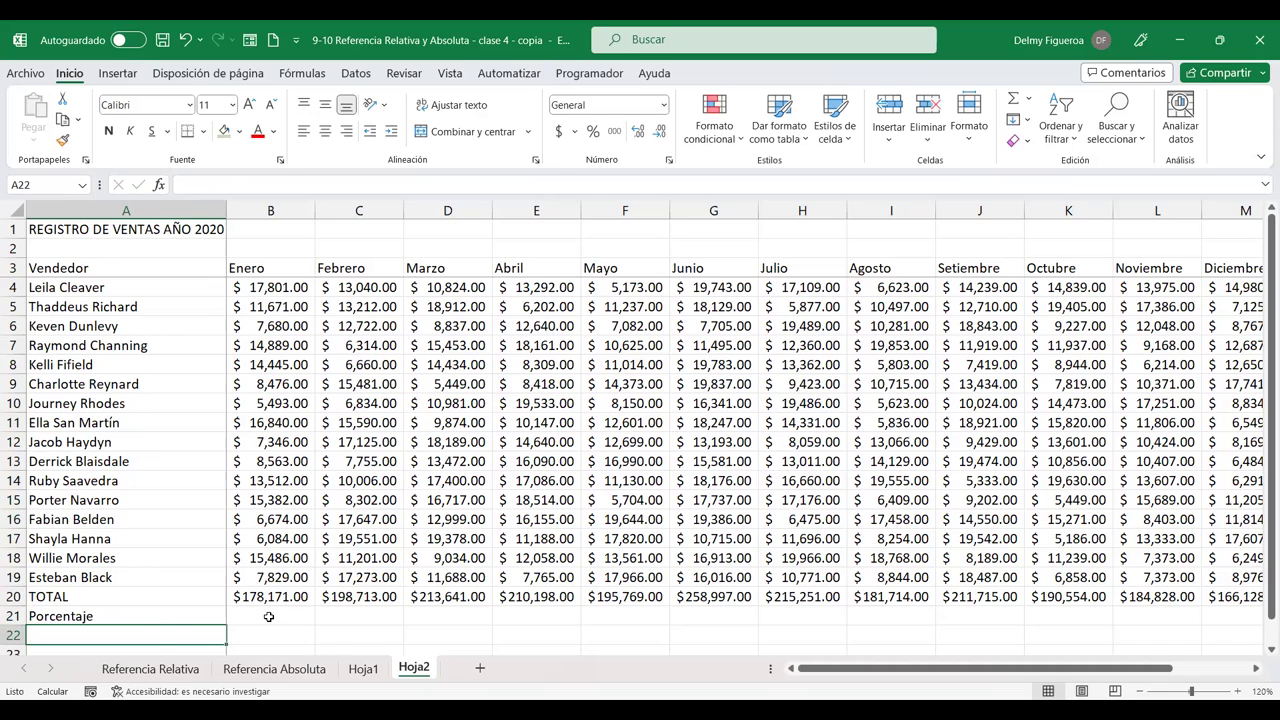
left_click(268, 617)
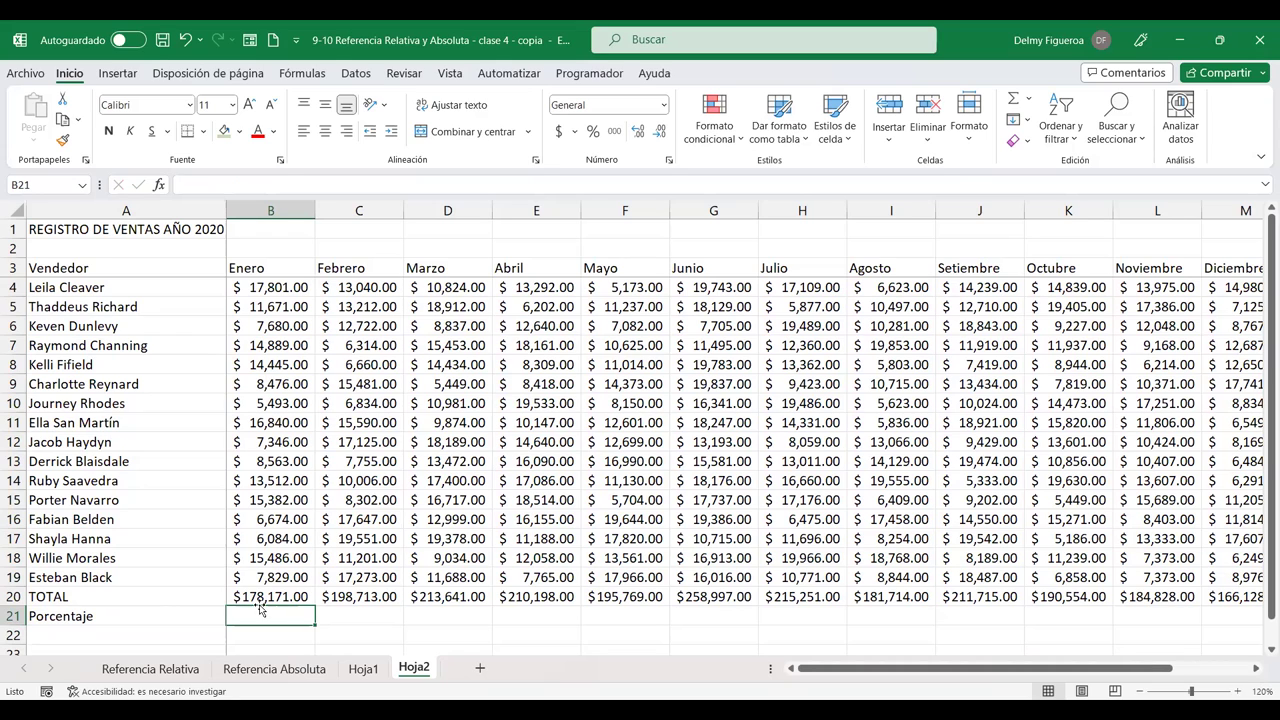
left_click_drag(289, 596, 985, 597)
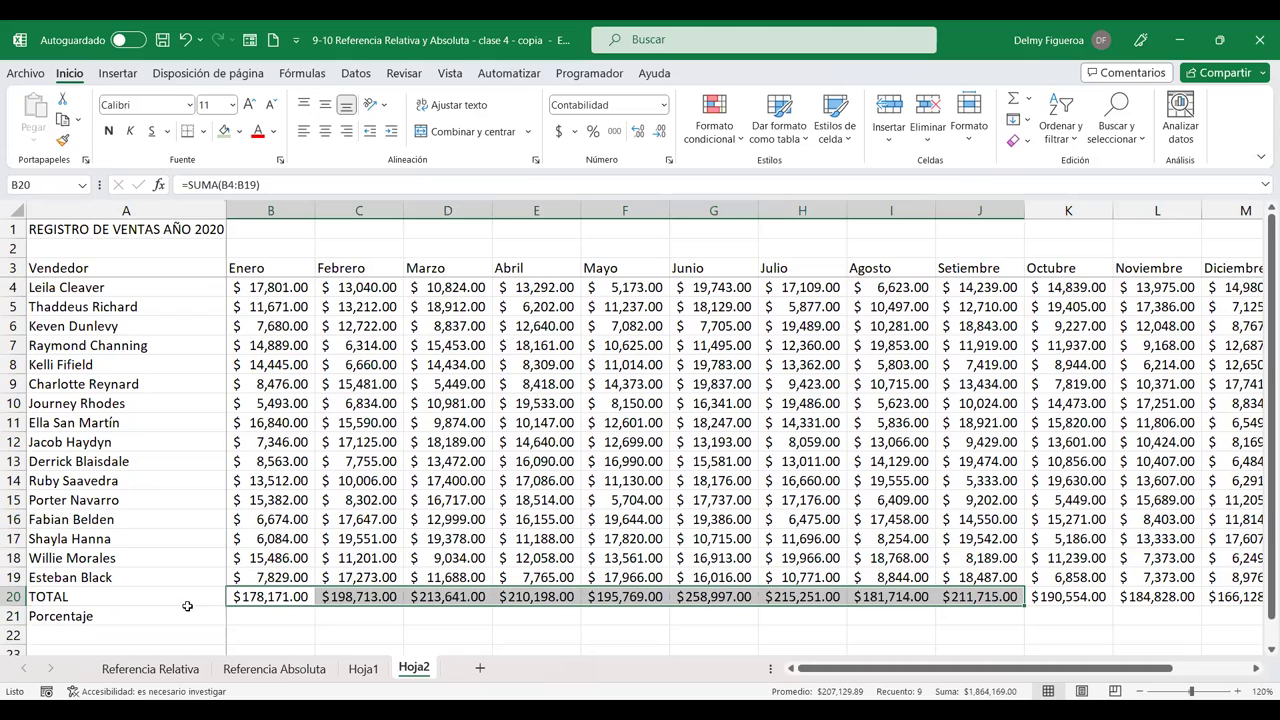
left_click(286, 615)
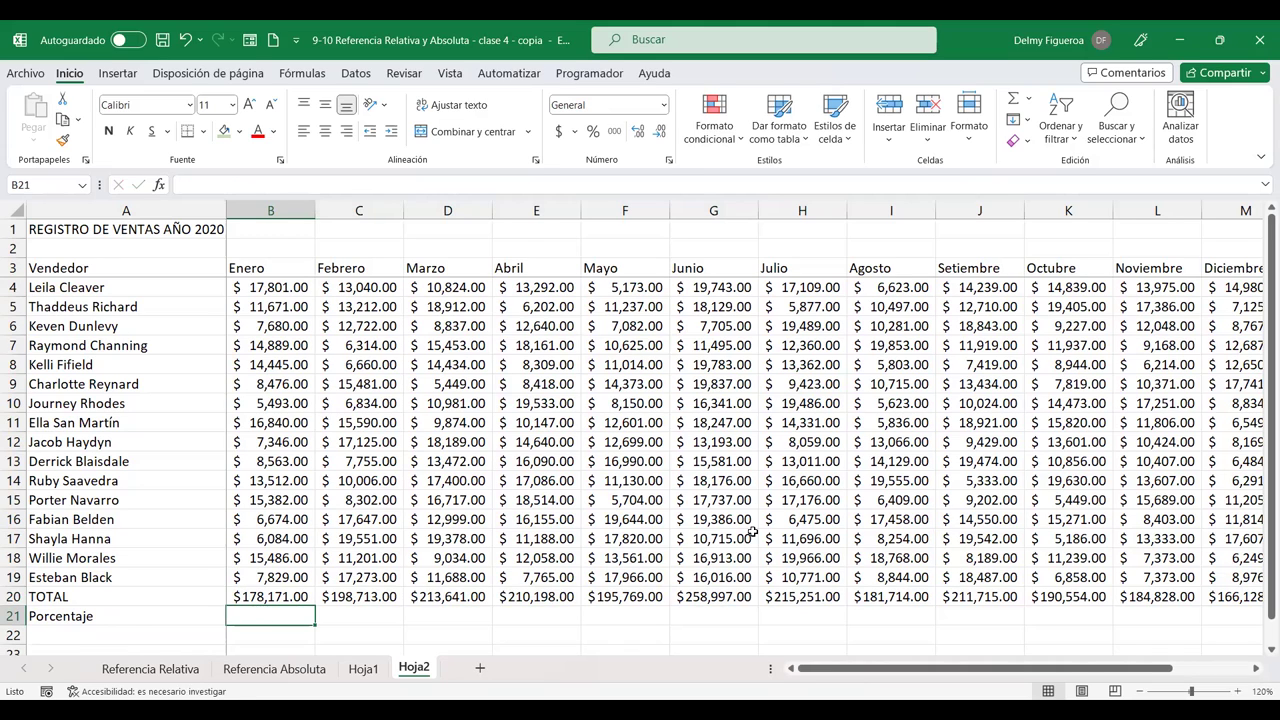
Step: Enter =+B20/$N$20 in B21, dividing January's total by the locked grand total
type("+")
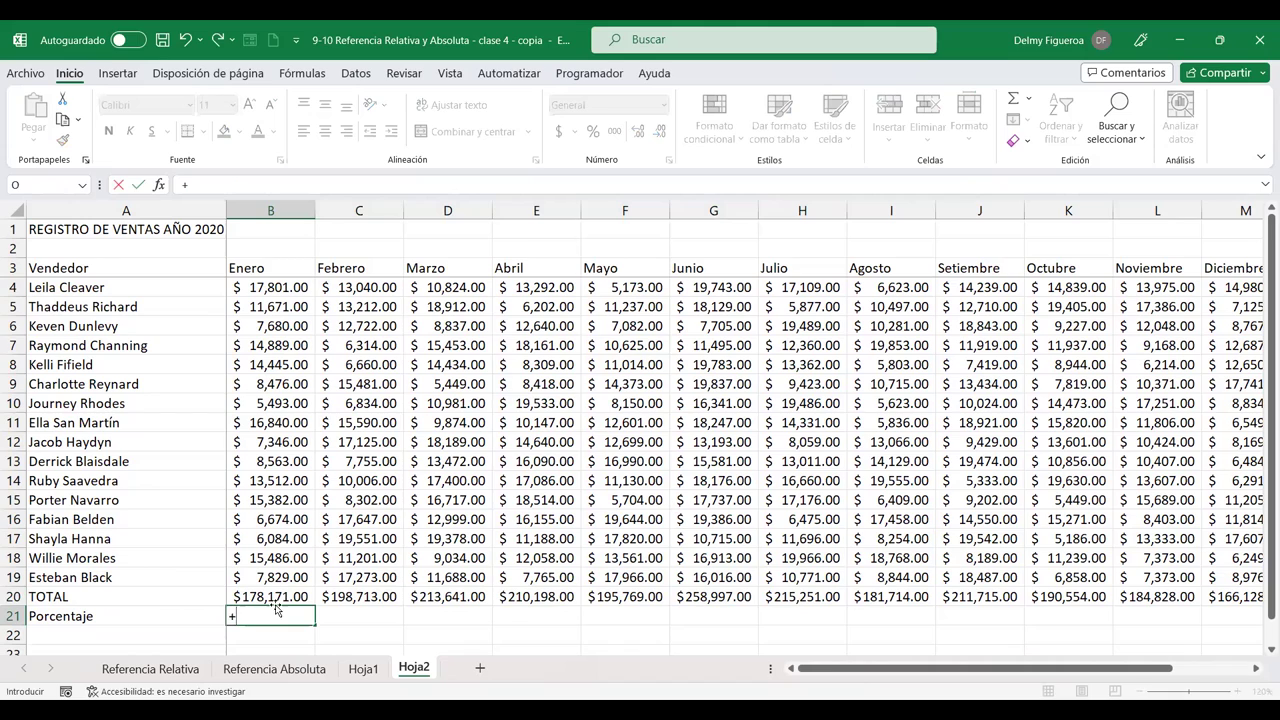
left_click(273, 601)
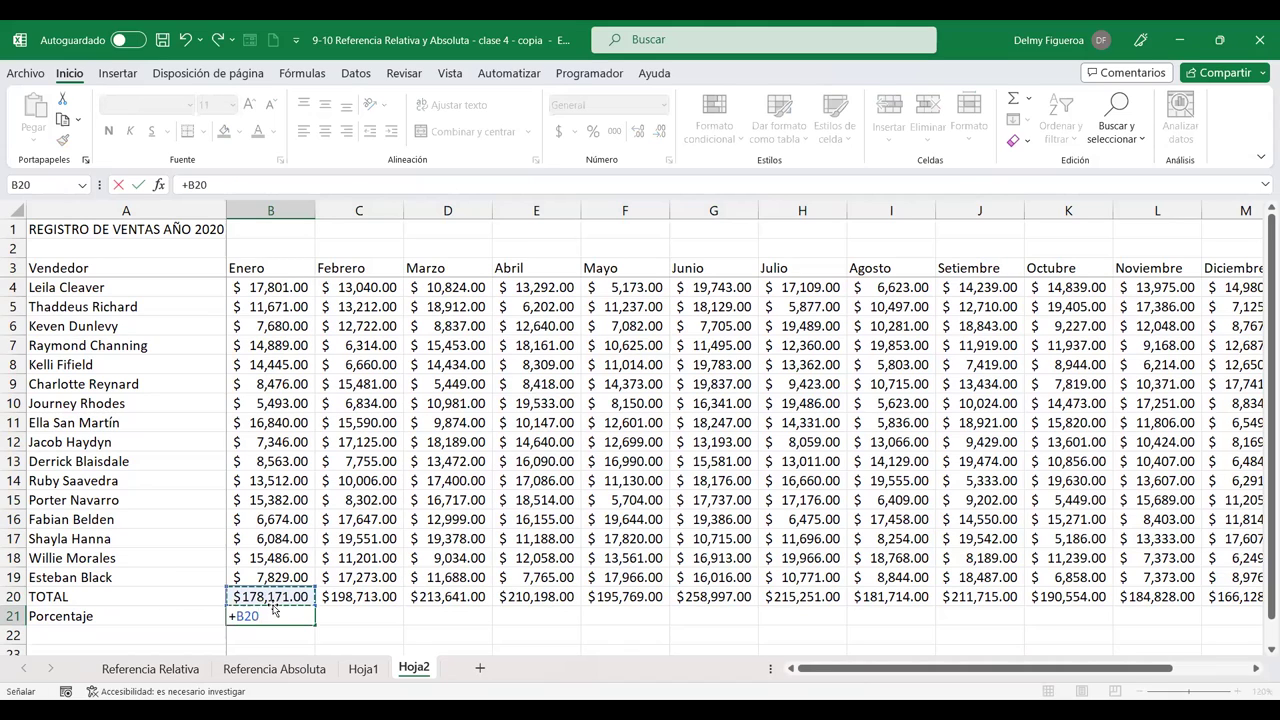
type("/")
key("Up")
key("ctrl+Right")
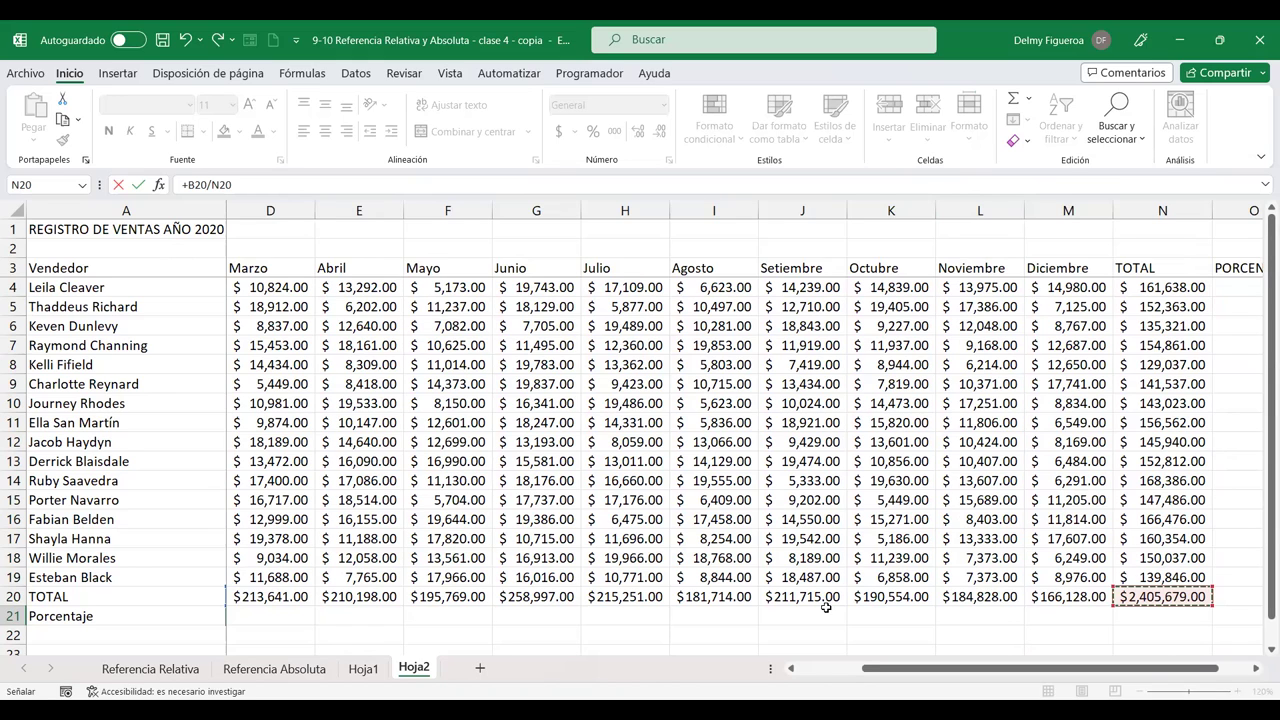
left_click(808, 668)
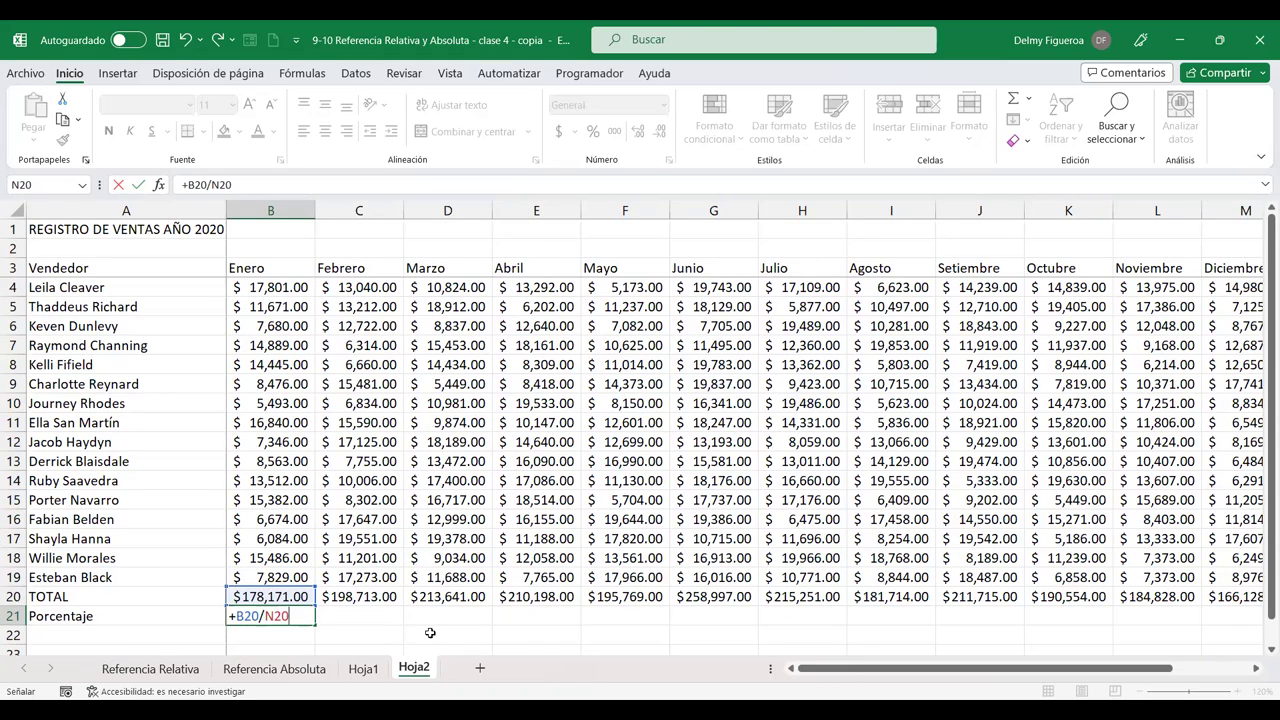
key("F4")
key("F4")
key("F4")
key("F4")
key("F4")
key("ctrl+Return")
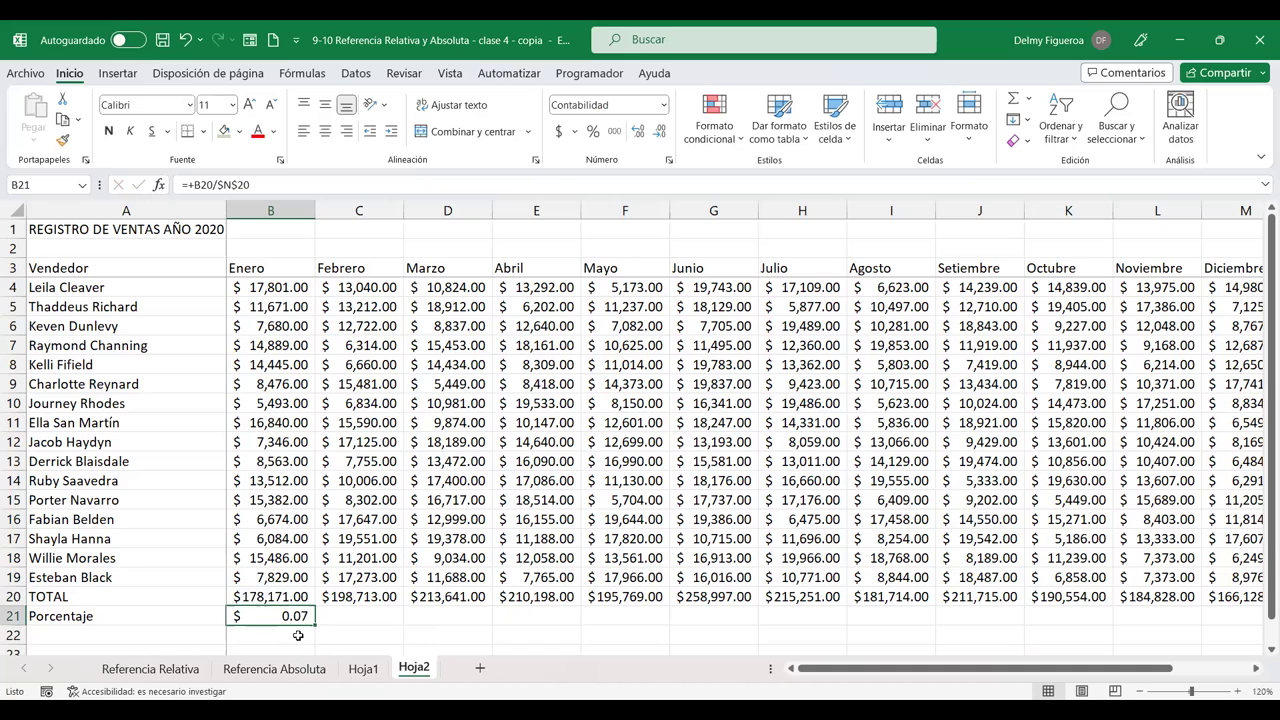
Step: Format B21 as a percentage and fill it across row 21 to Diciembre
left_click(594, 138)
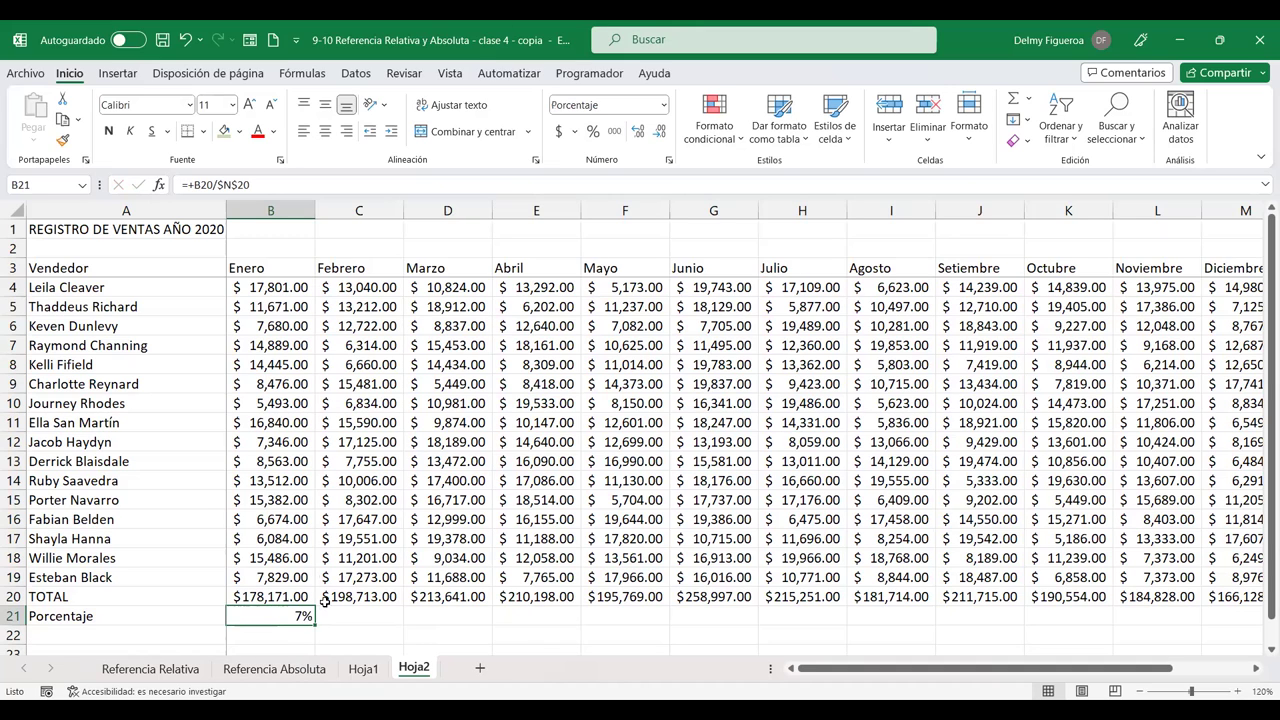
left_click_drag(315, 622, 1264, 626)
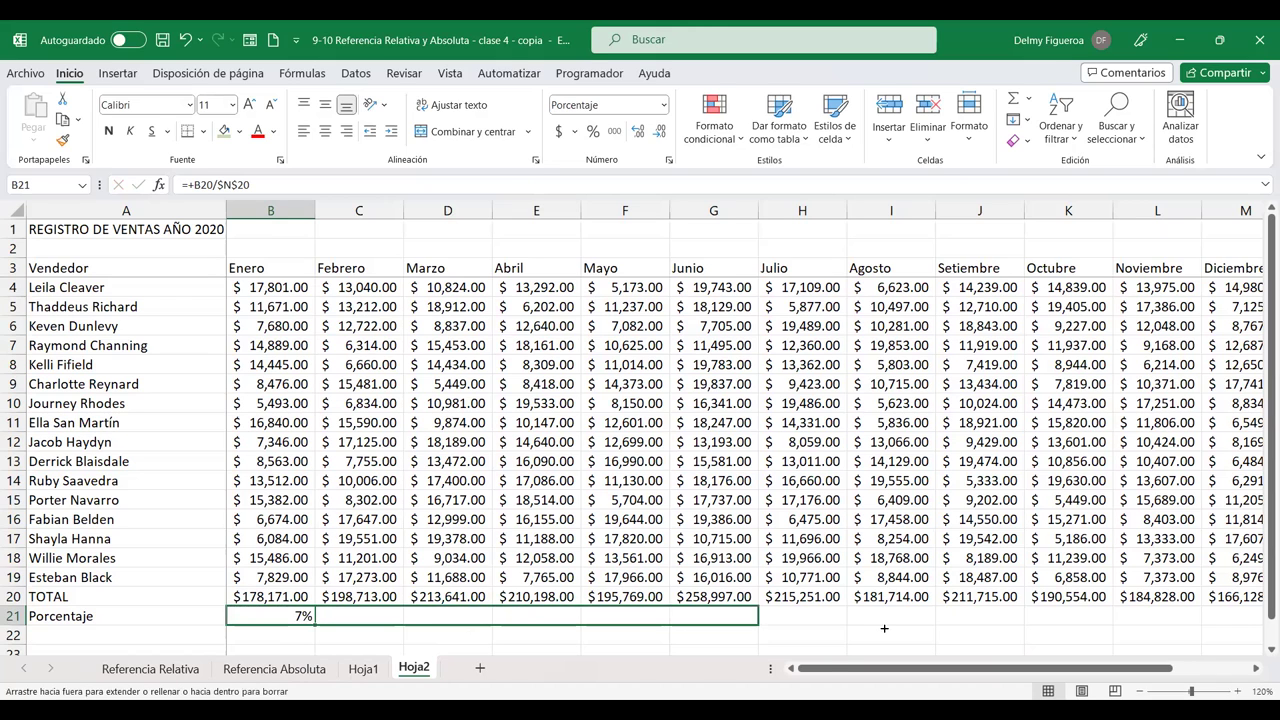
left_click_drag(1164, 634, 933, 619)
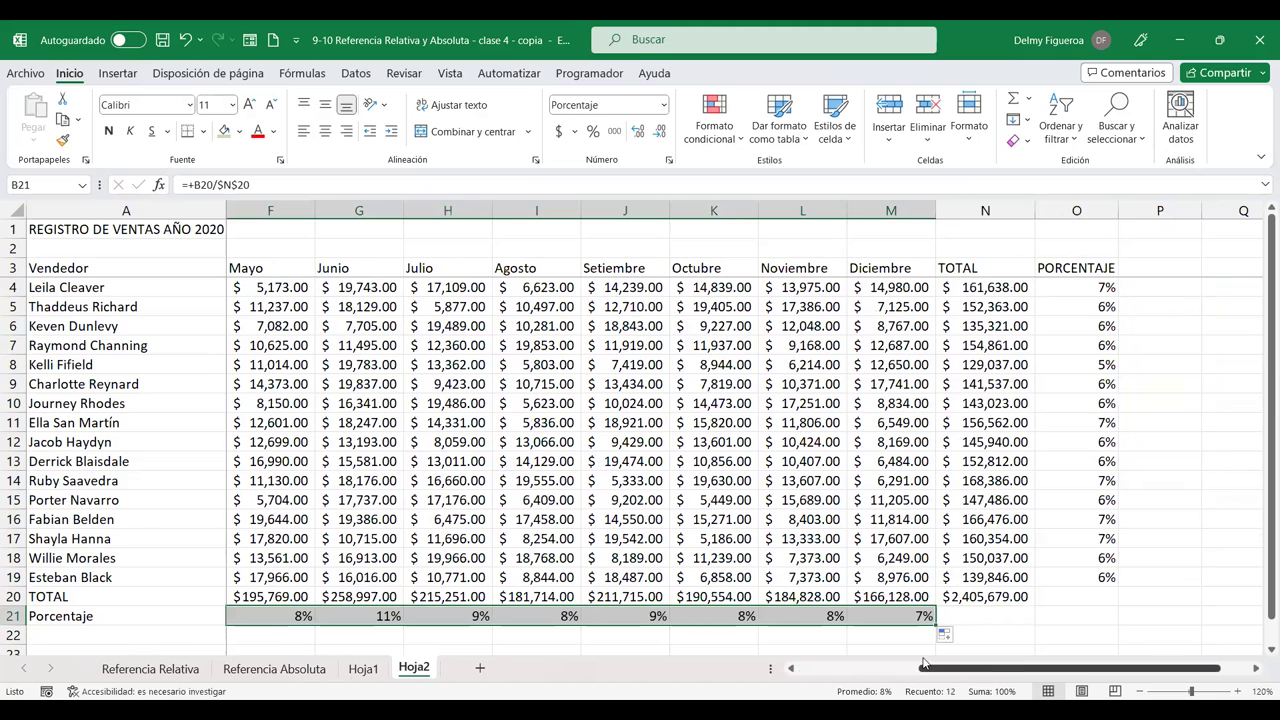
left_click(791, 668)
left_click(791, 668)
left_click(791, 668)
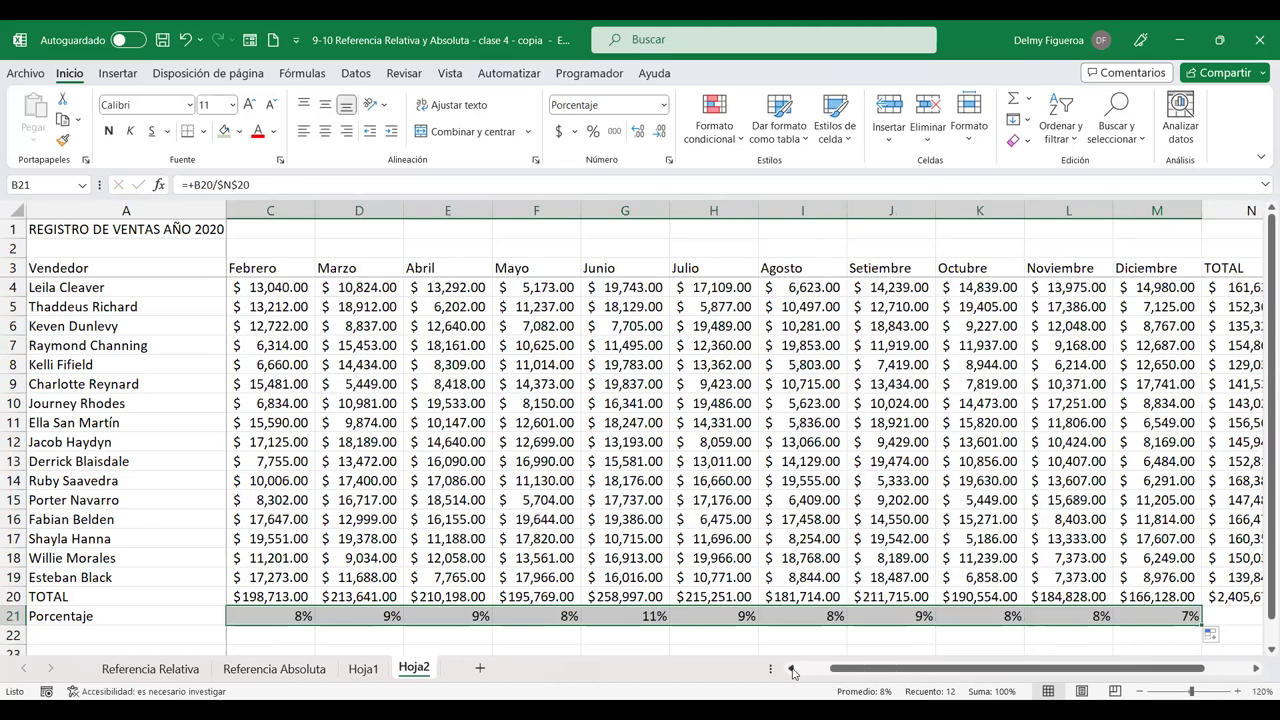
left_click(791, 668)
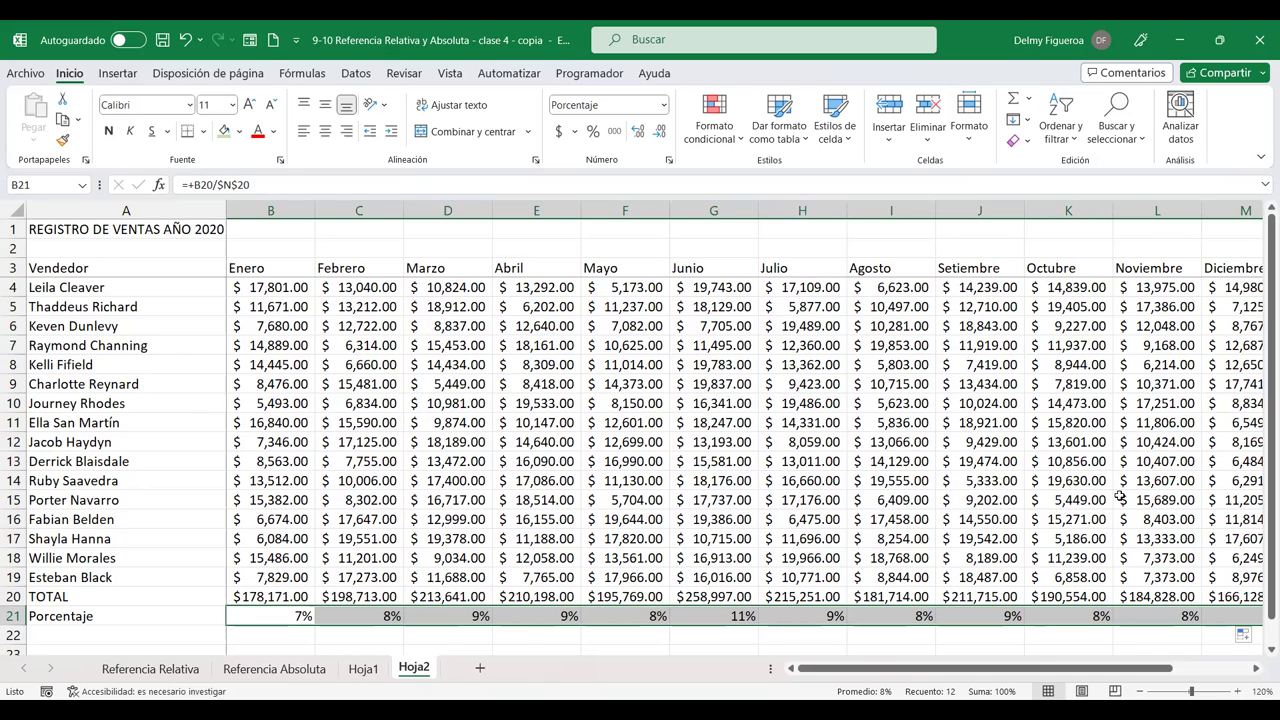
Step: Check the copied percentage formulas along row 21, then select an empty cell below
left_click(1182, 615)
key("Right")
key("Right")
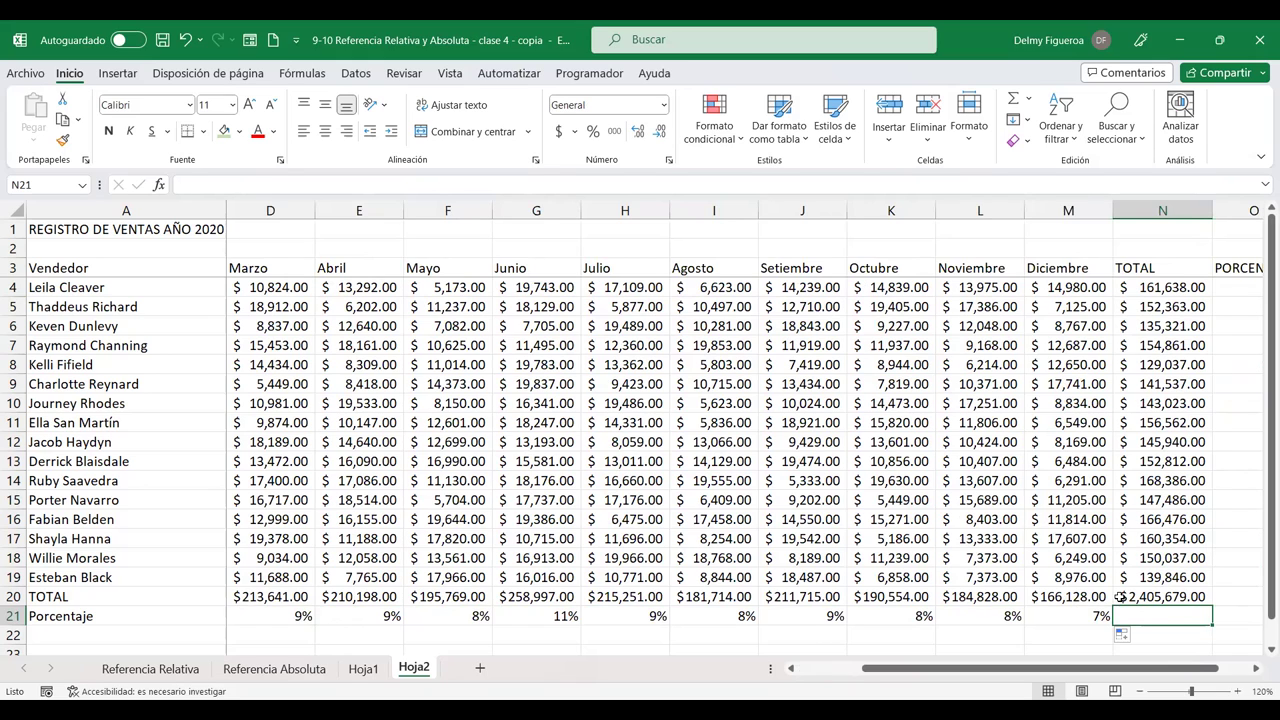
key("Home")
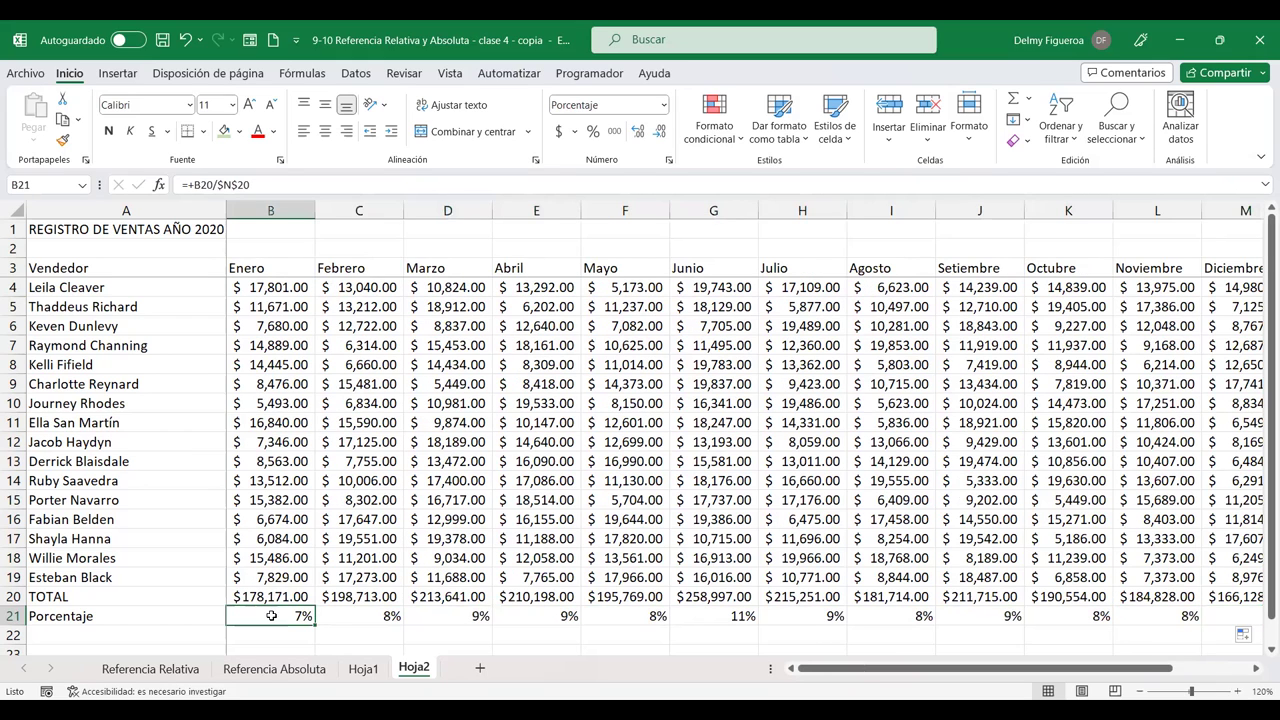
left_click(1213, 668)
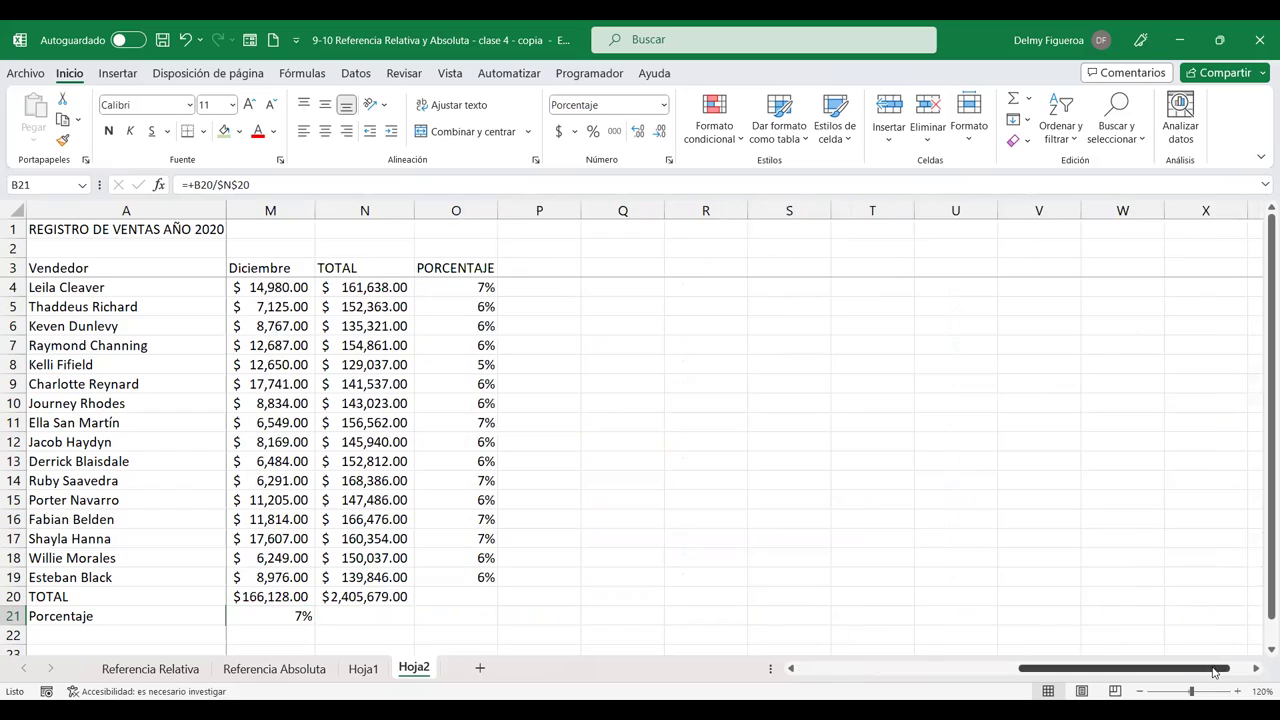
left_click(793, 668)
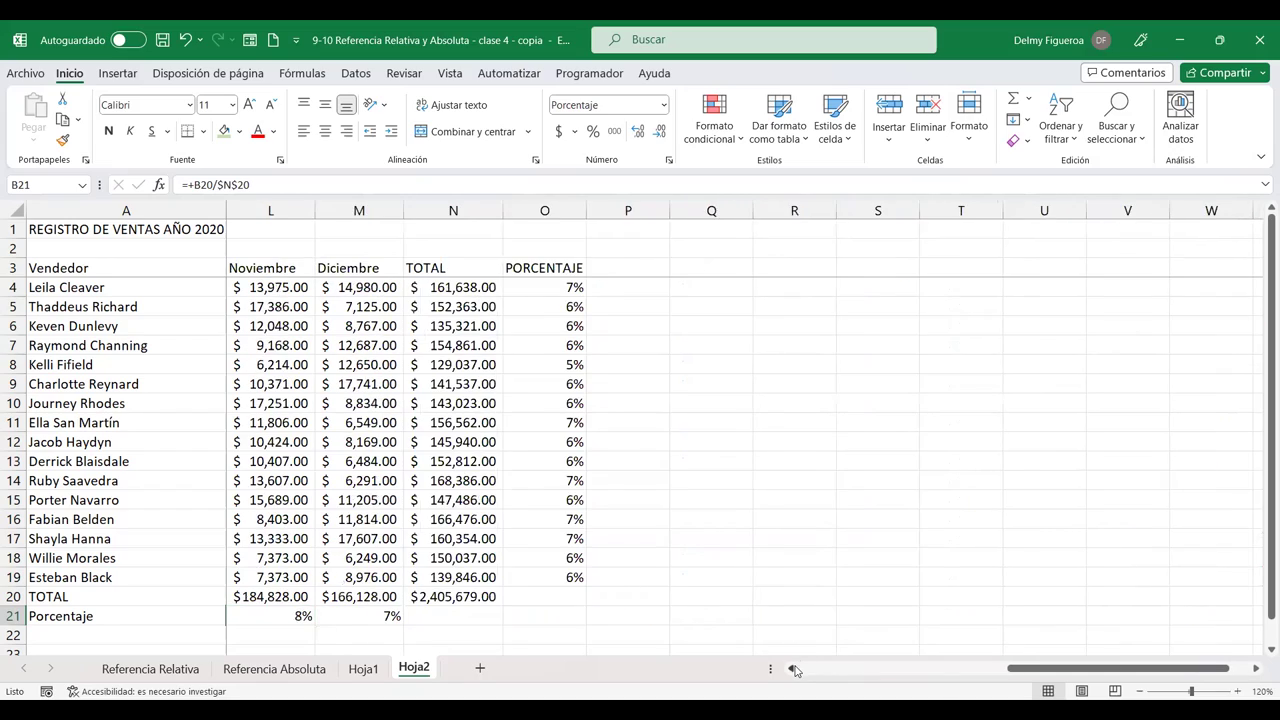
left_click(793, 668)
left_click(793, 668)
left_click(793, 668)
left_click(793, 668)
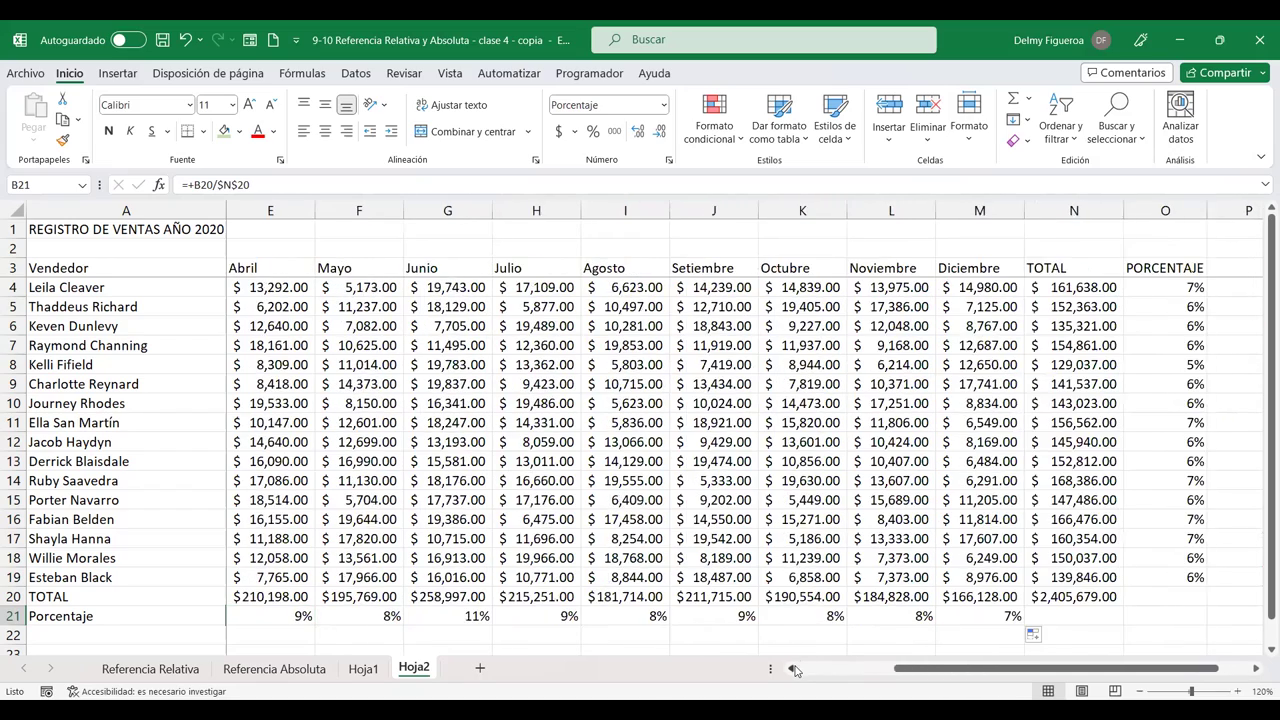
left_click(793, 668)
left_click(793, 668)
left_click(793, 668)
left_click(728, 632)
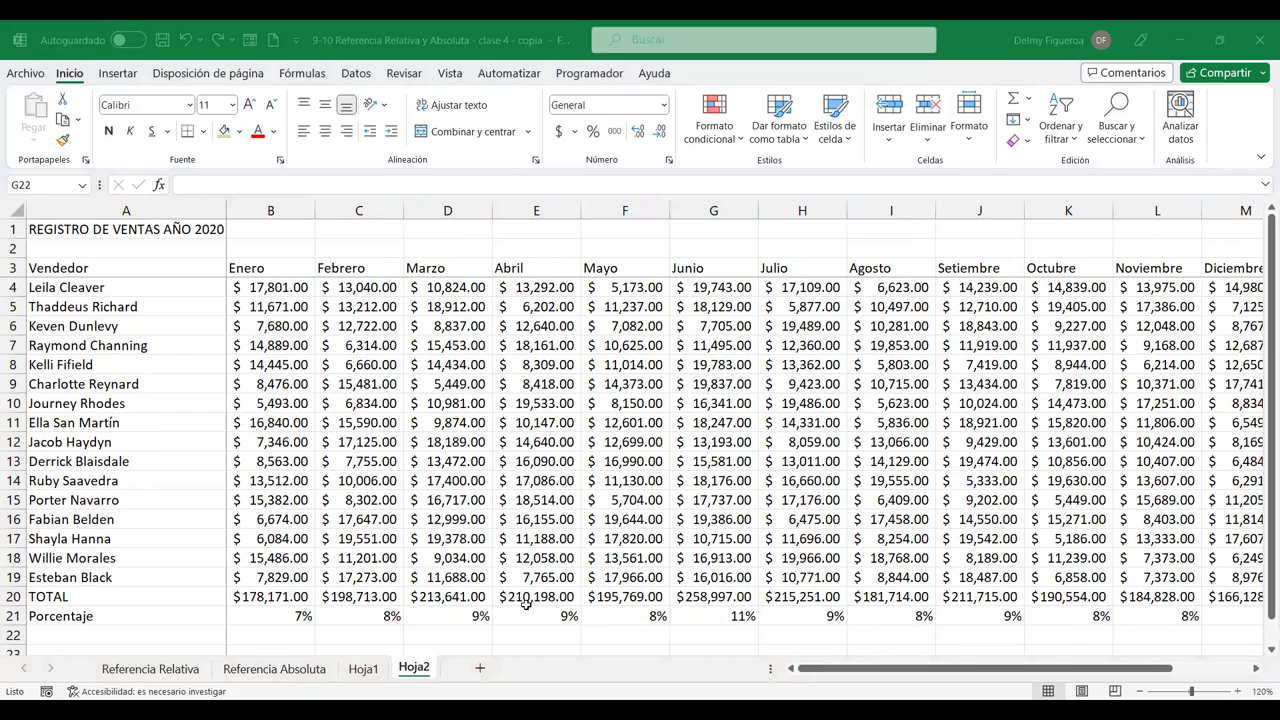
Step: Copy the product price table and paste it into a new Hoja3 sheet
key("ctrl+c")
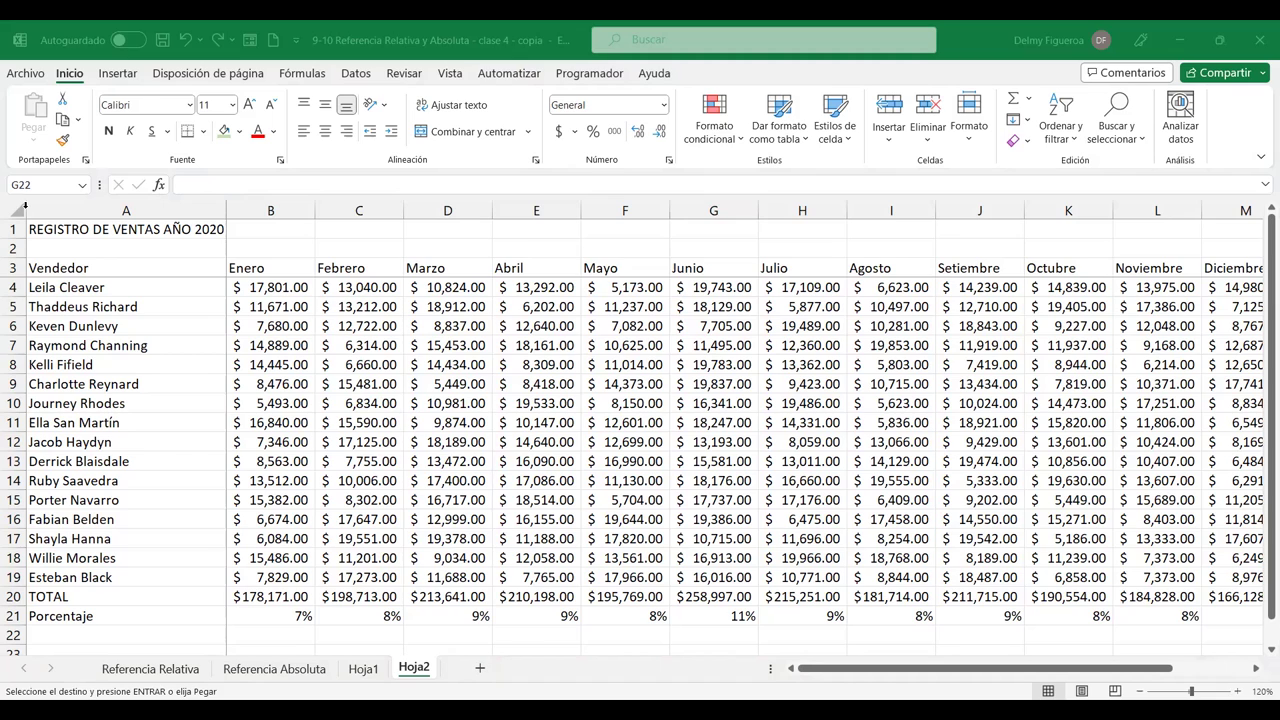
left_click(11, 207)
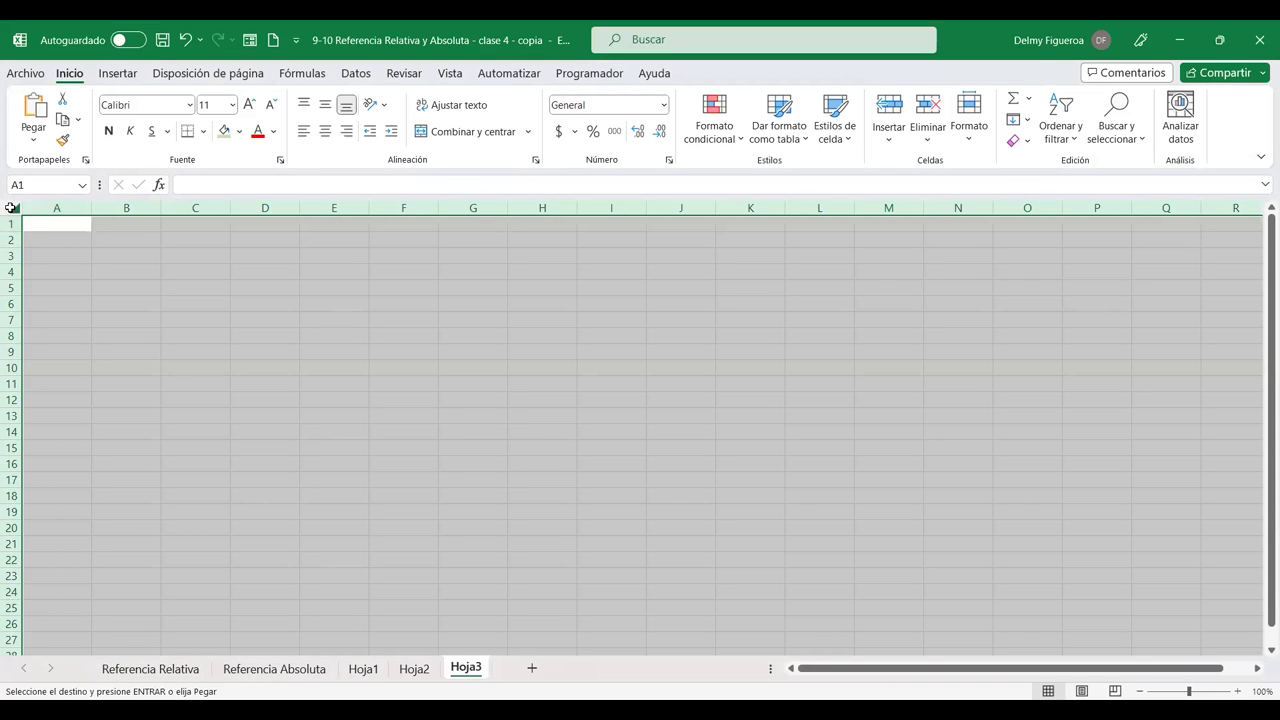
right_click(63, 286)
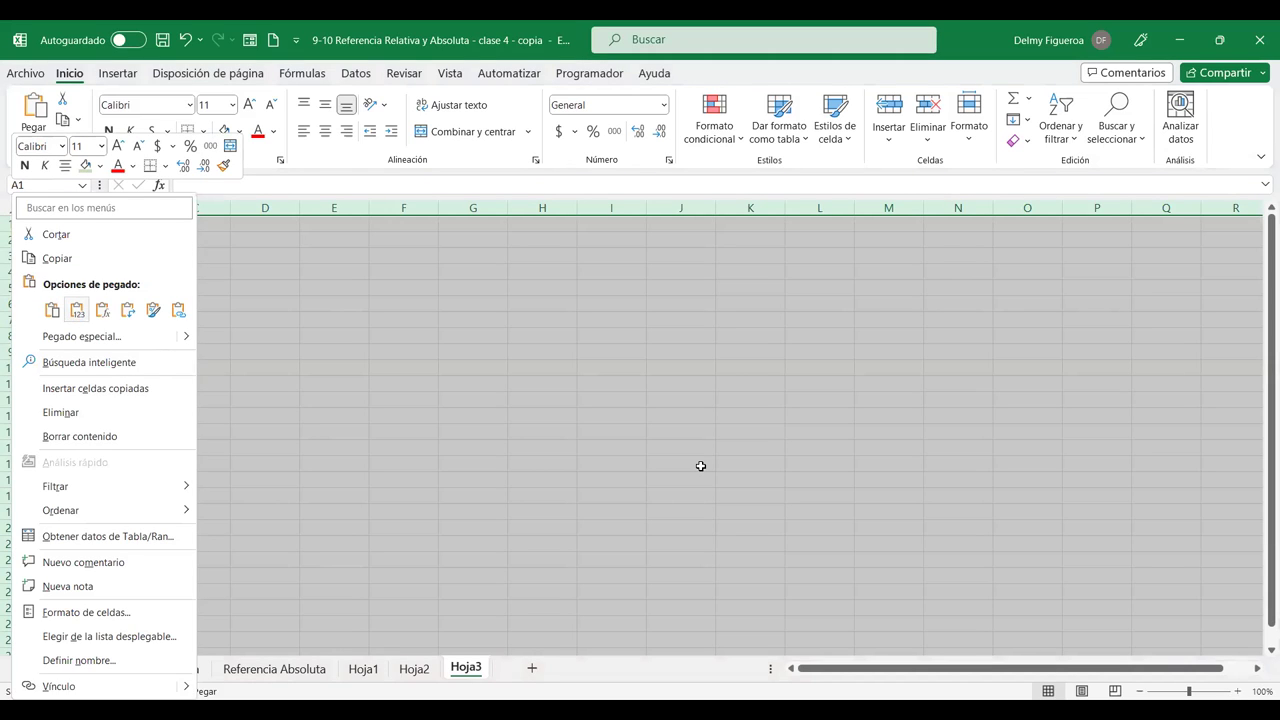
key("Return")
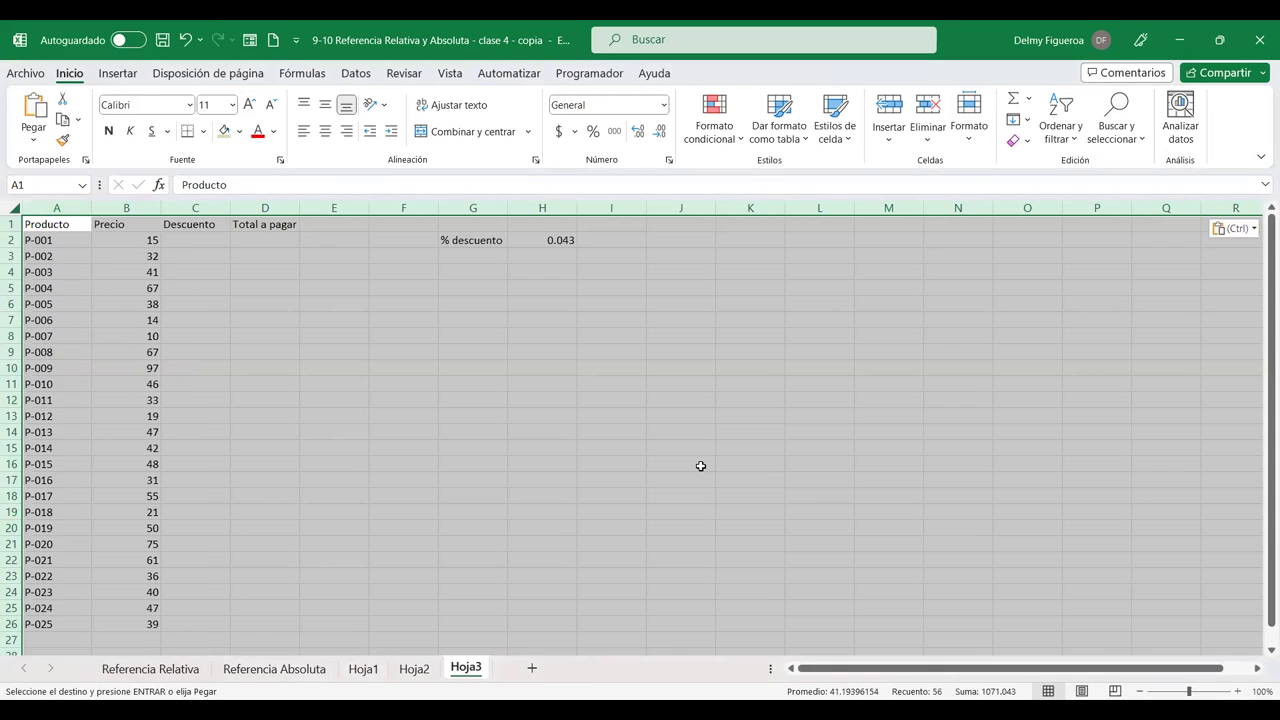
Step: Display the H2 discount rate as a percentage with one decimal, 4.3%
left_click(209, 238)
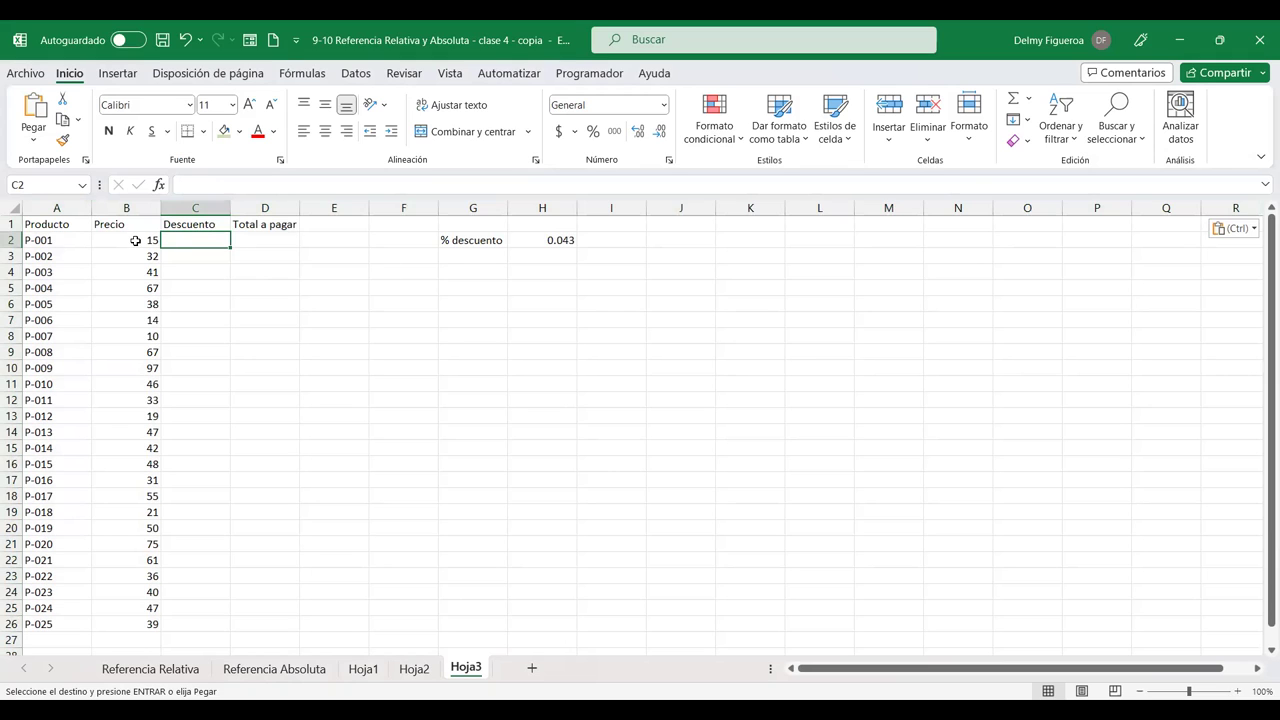
left_click_drag(57, 240, 57, 405)
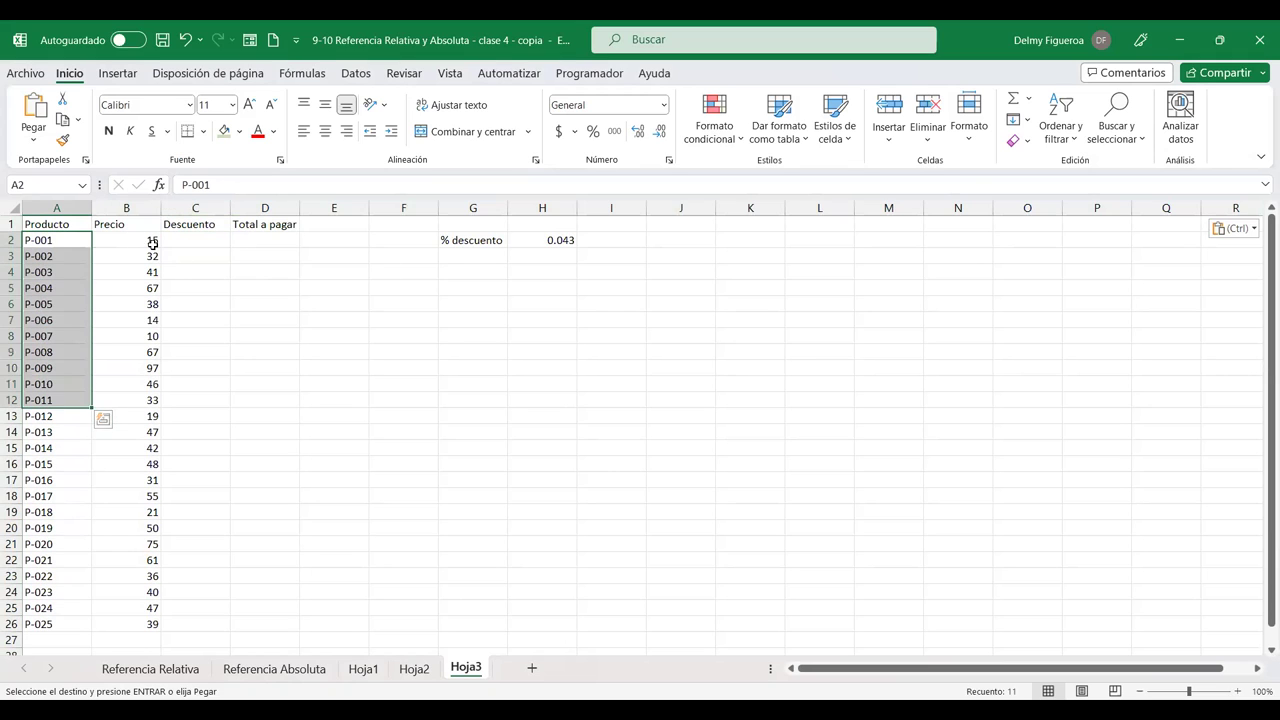
left_click_drag(145, 240, 126, 400)
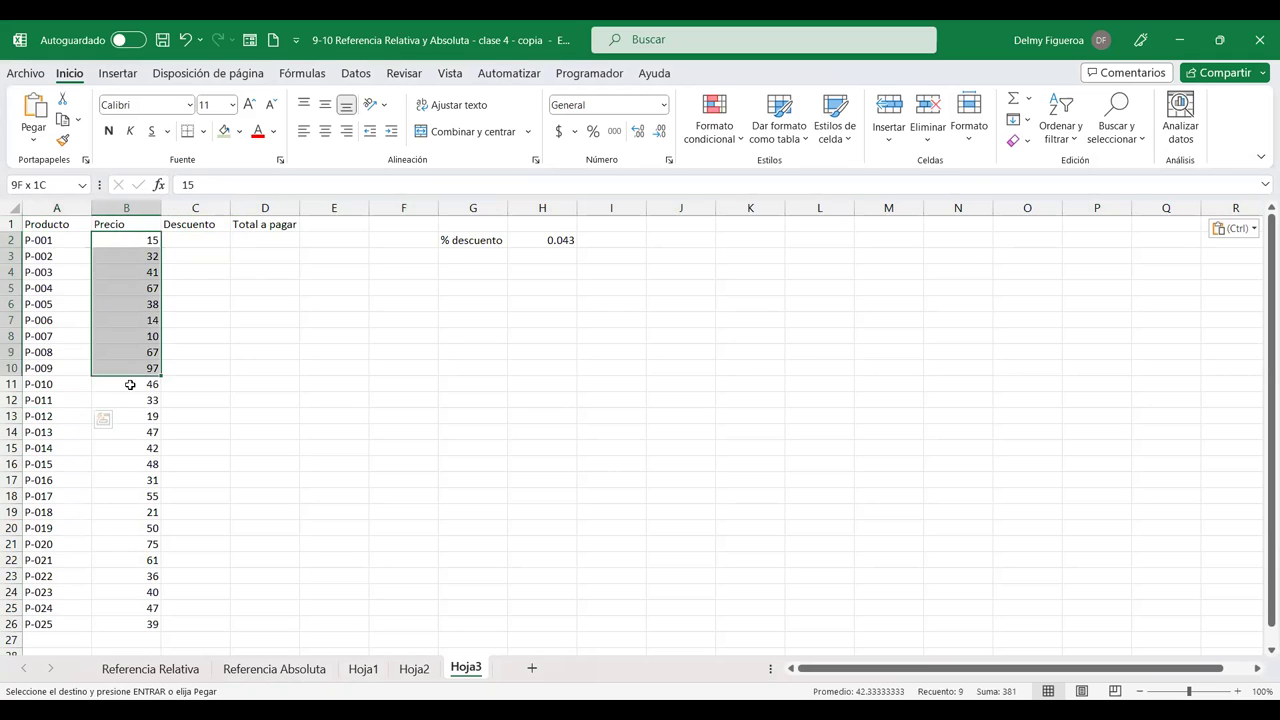
left_click(195, 239)
left_click(551, 240)
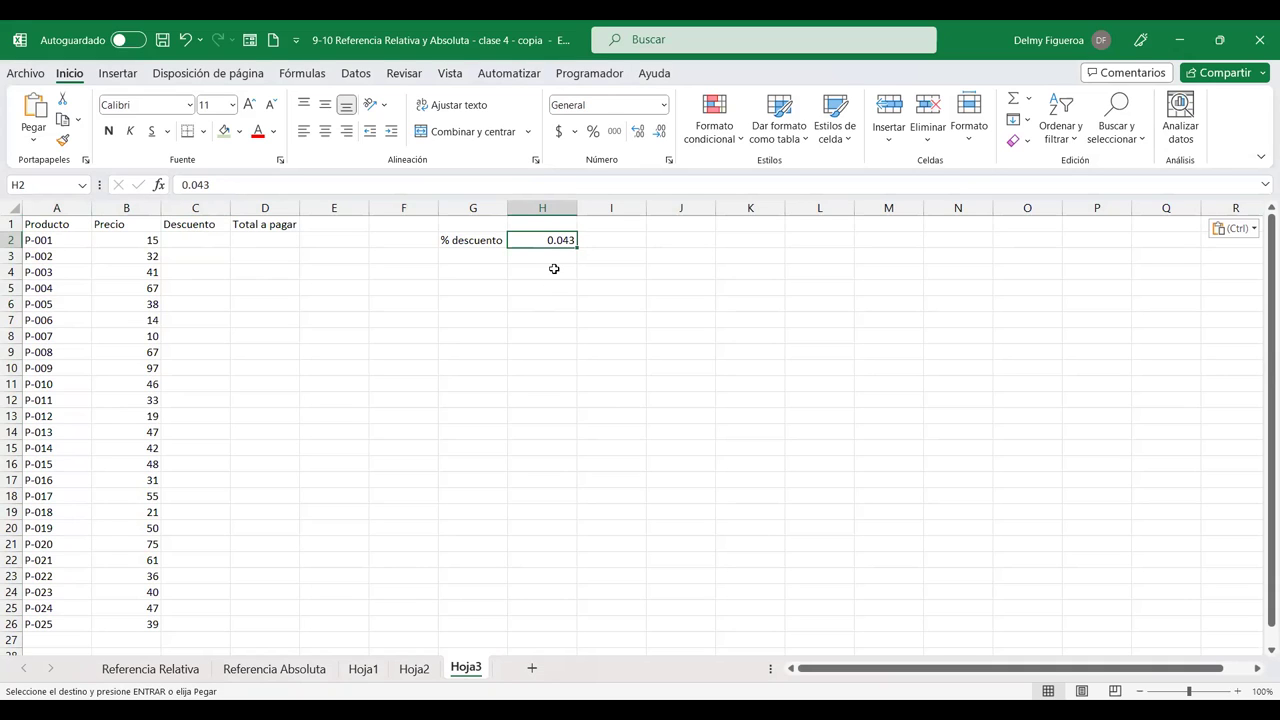
left_click(593, 132)
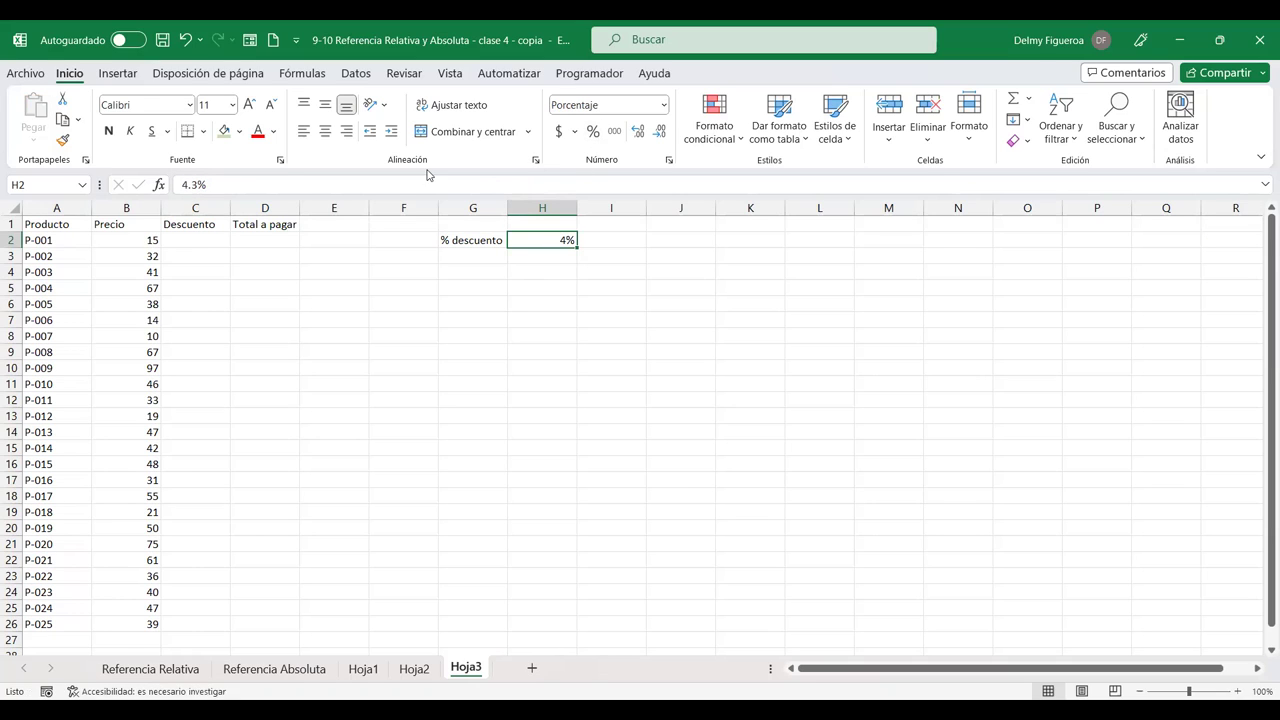
left_click(639, 131)
Step: Start the C2 Descuento formula as +B2, using the P-001 price
left_click(200, 238)
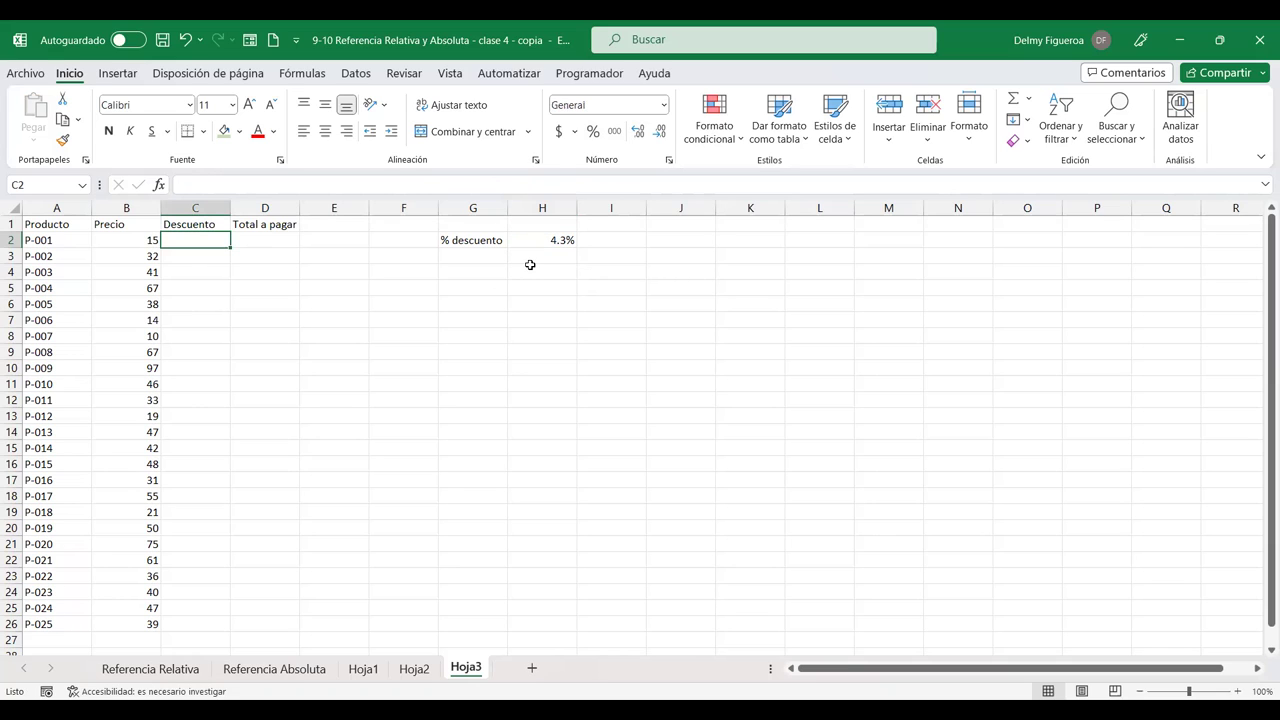
type("+")
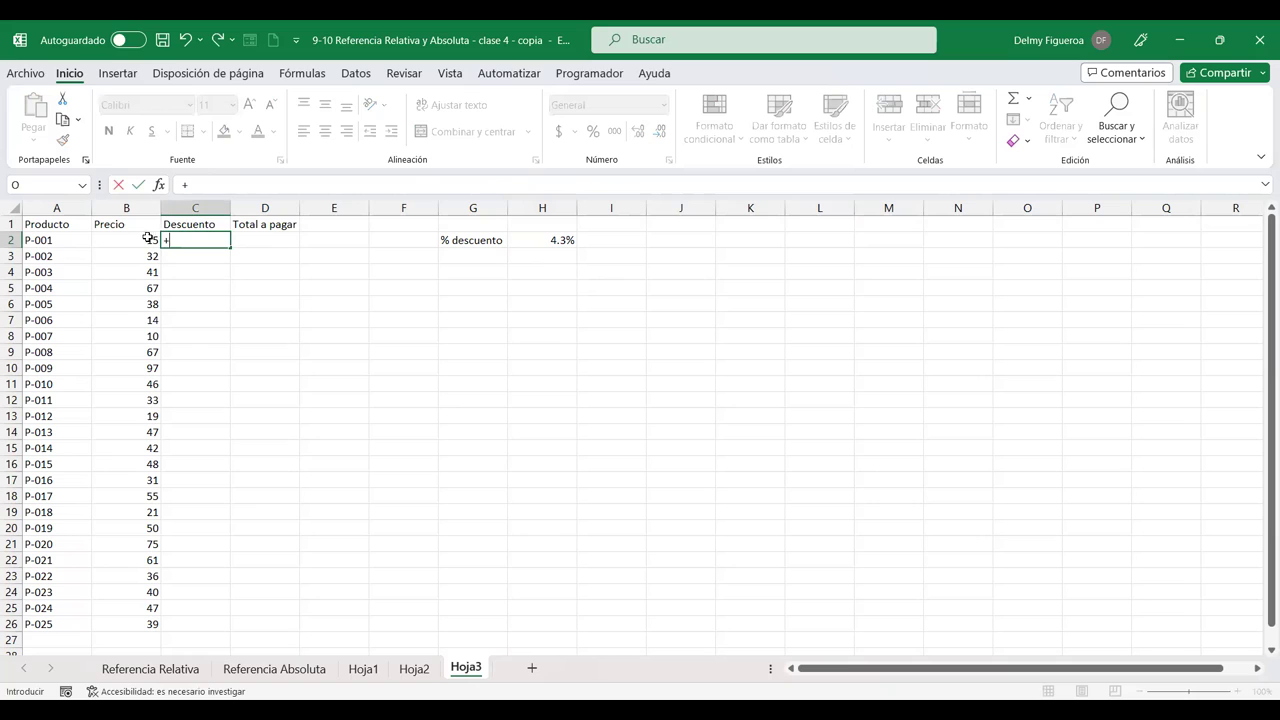
left_click(128, 240)
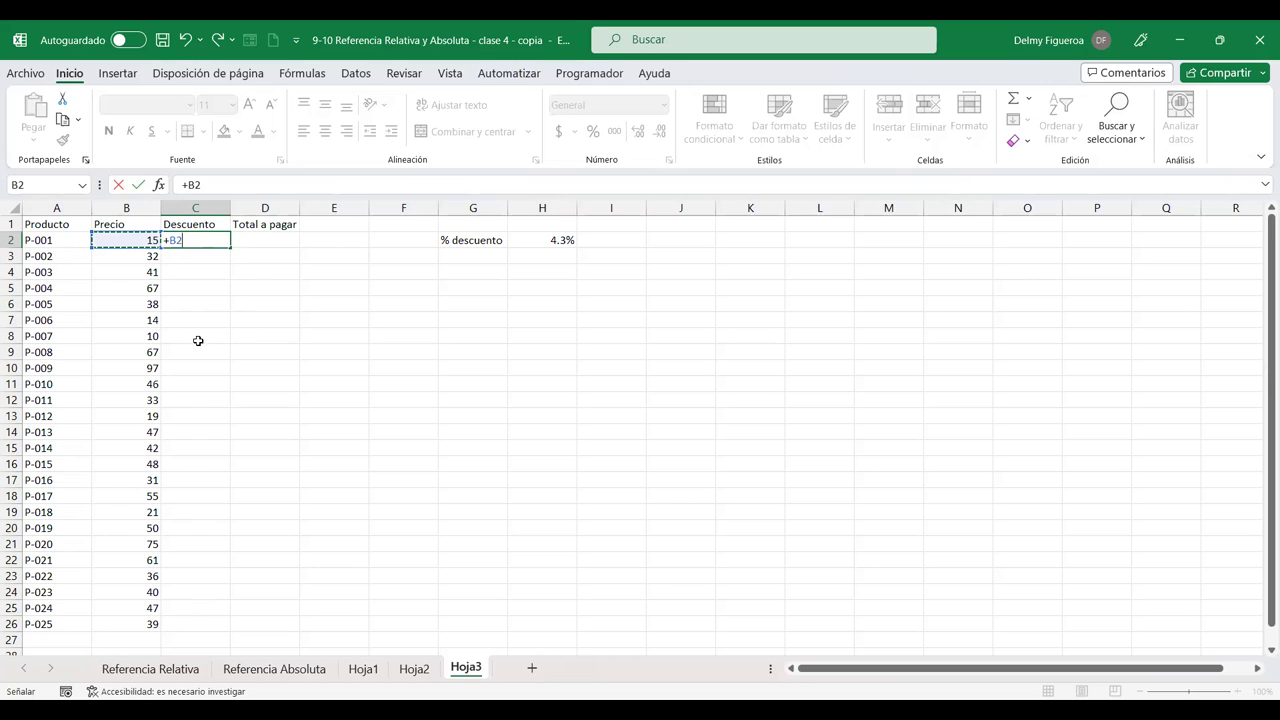
Step: Enter the discount formula =+B2*$H$2 in C2, locking H2 as absolute
type("*")
left_click(551, 237)
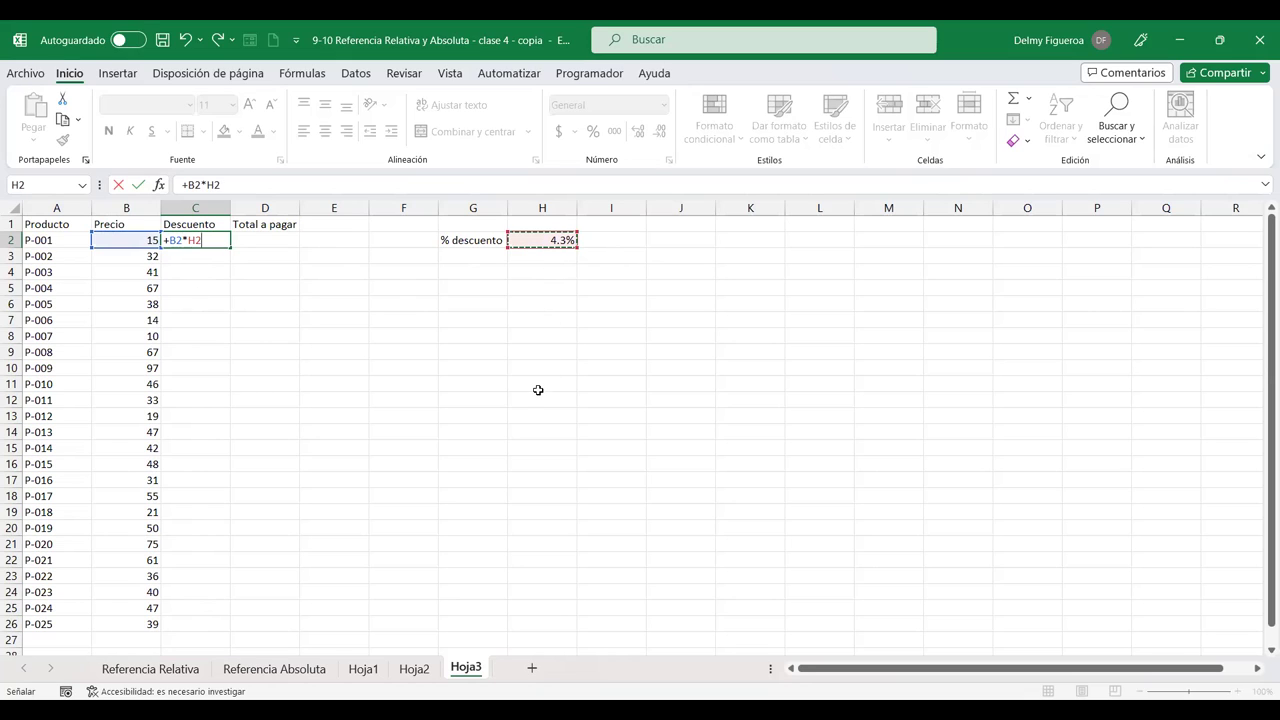
key("F4")
key("Return")
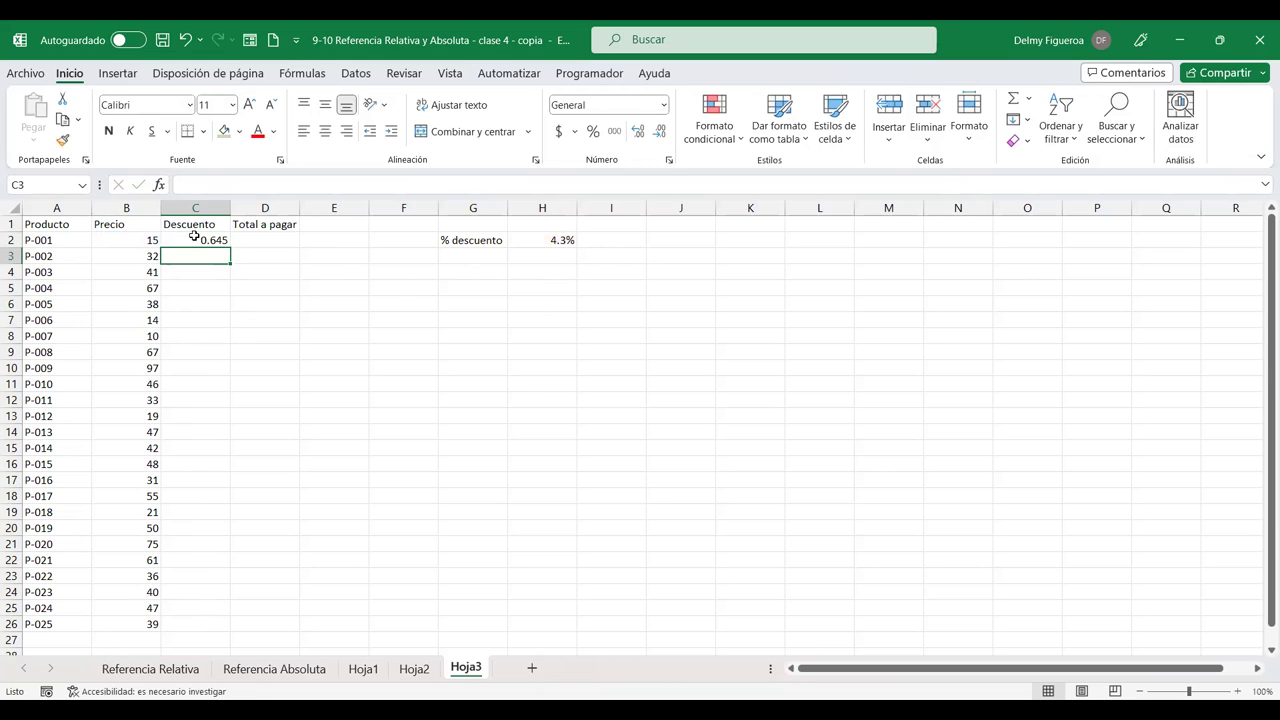
Step: Try percentage format on C2, undo it, and fill the formula down to C26
left_click(195, 238)
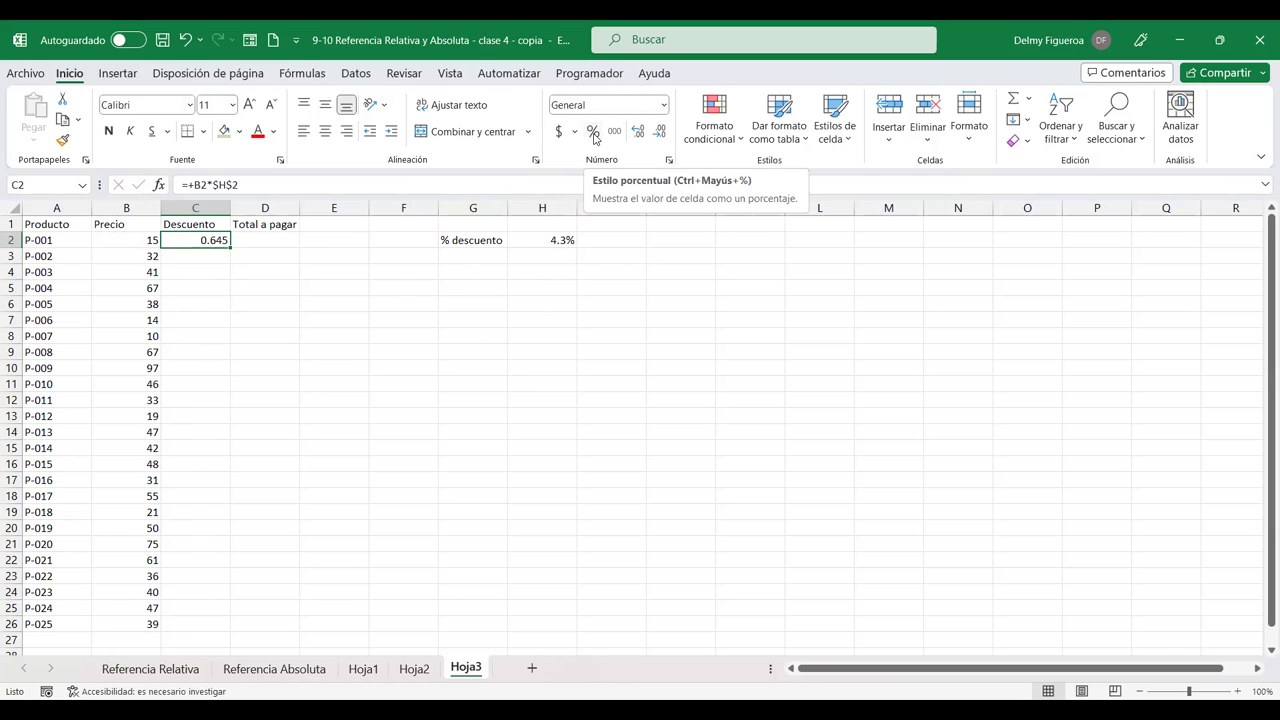
left_click(593, 133)
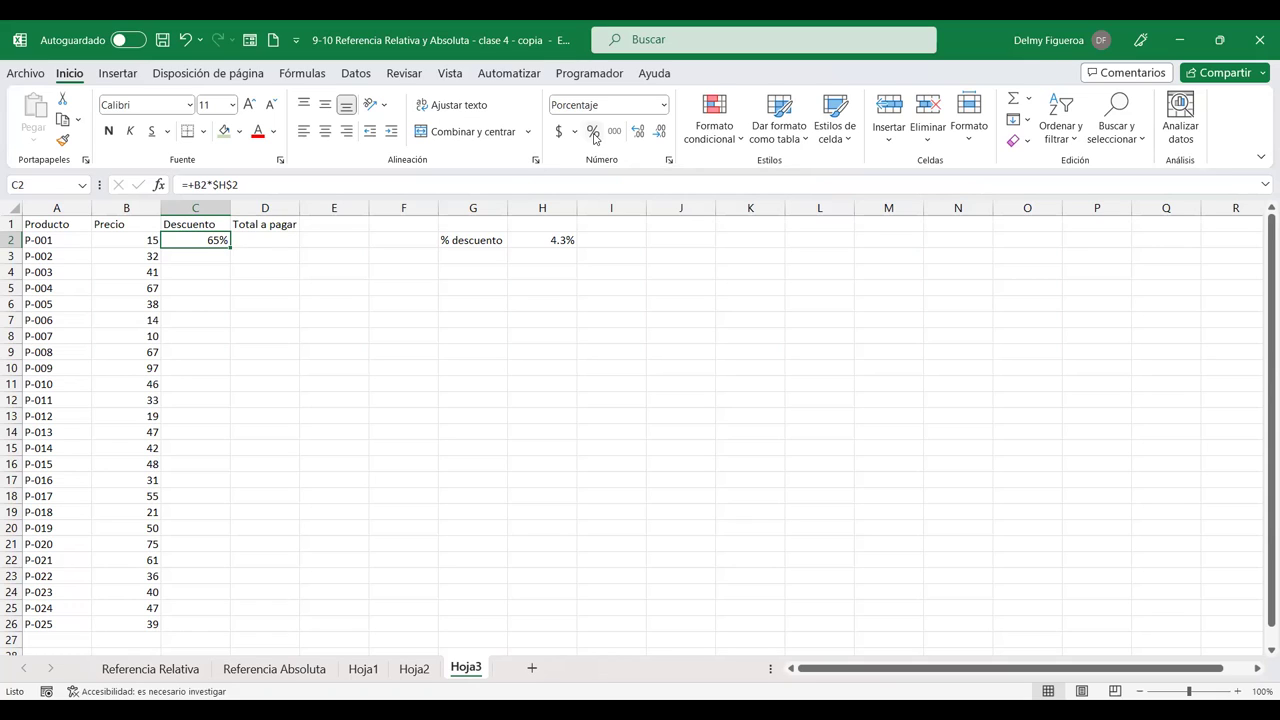
key("ctrl+z")
left_click_drag(231, 248, 231, 595)
scroll(423, 449, "up", 1)
Step: Spot-check the copied discount formulas in C3, C9, C16 and C25
left_click(206, 256)
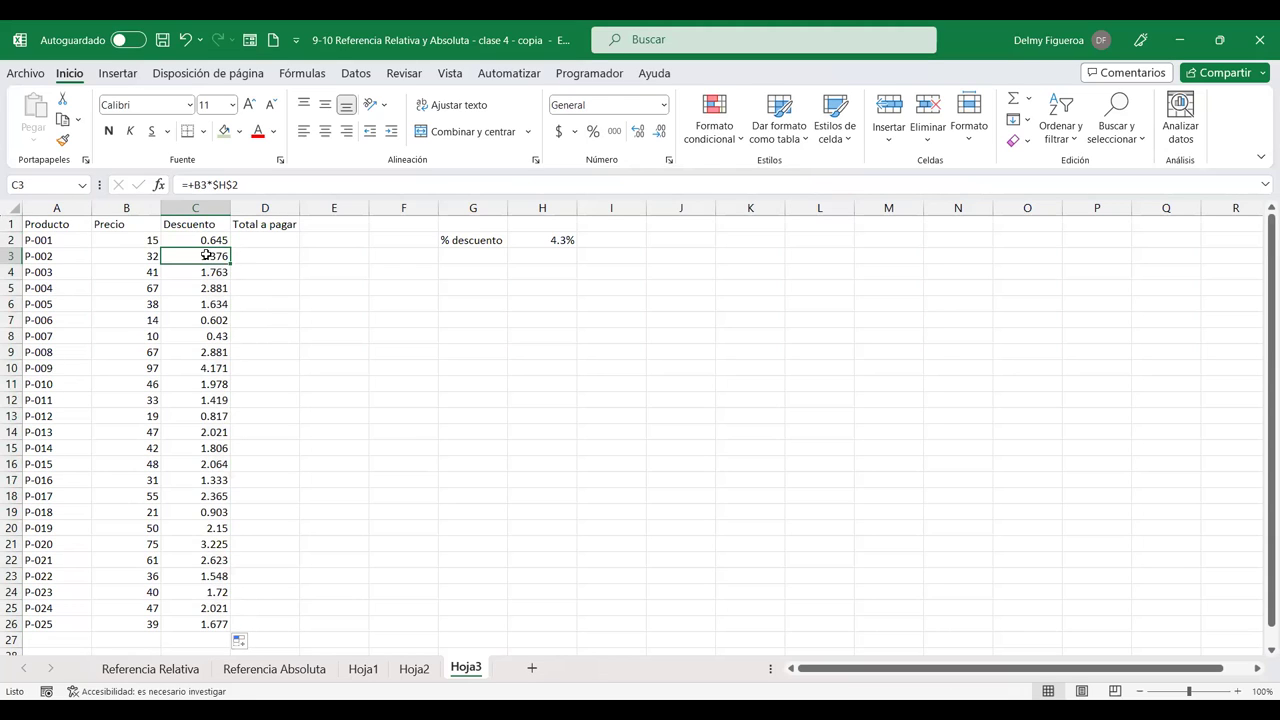
double_click(206, 256)
key("Return")
left_click(206, 352)
double_click(206, 352)
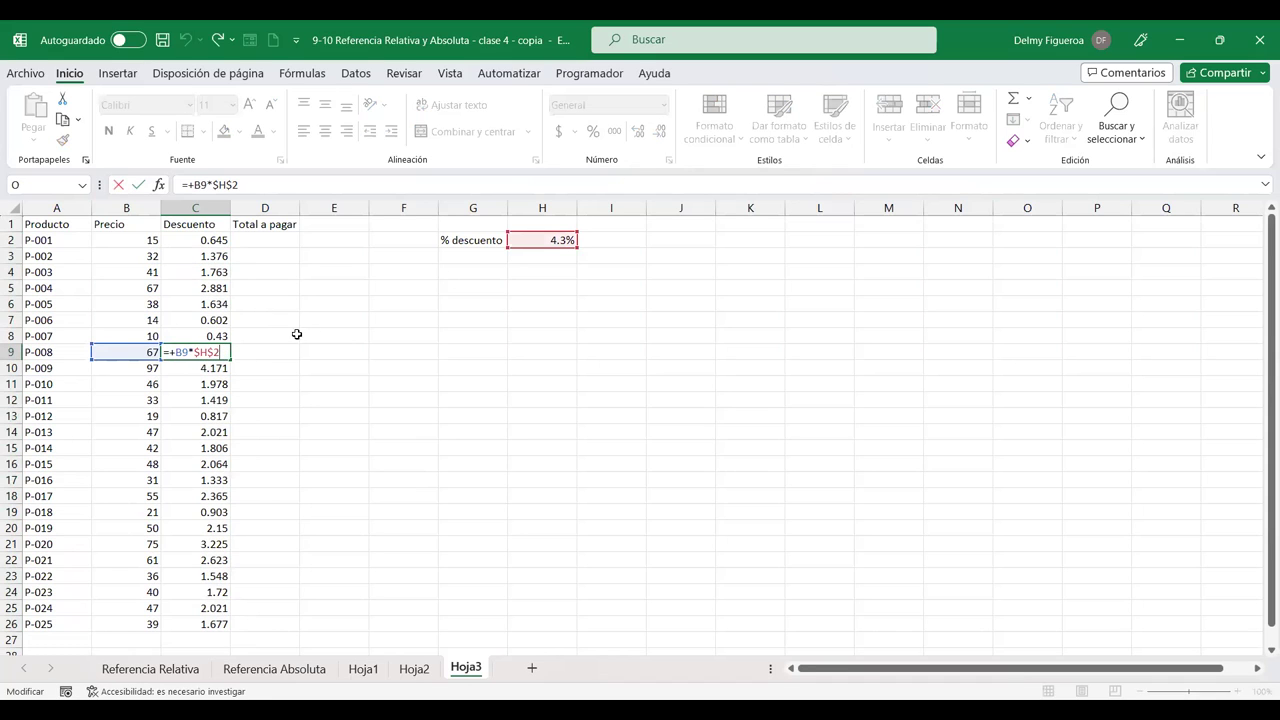
key("Return")
left_click(206, 458)
double_click(206, 458)
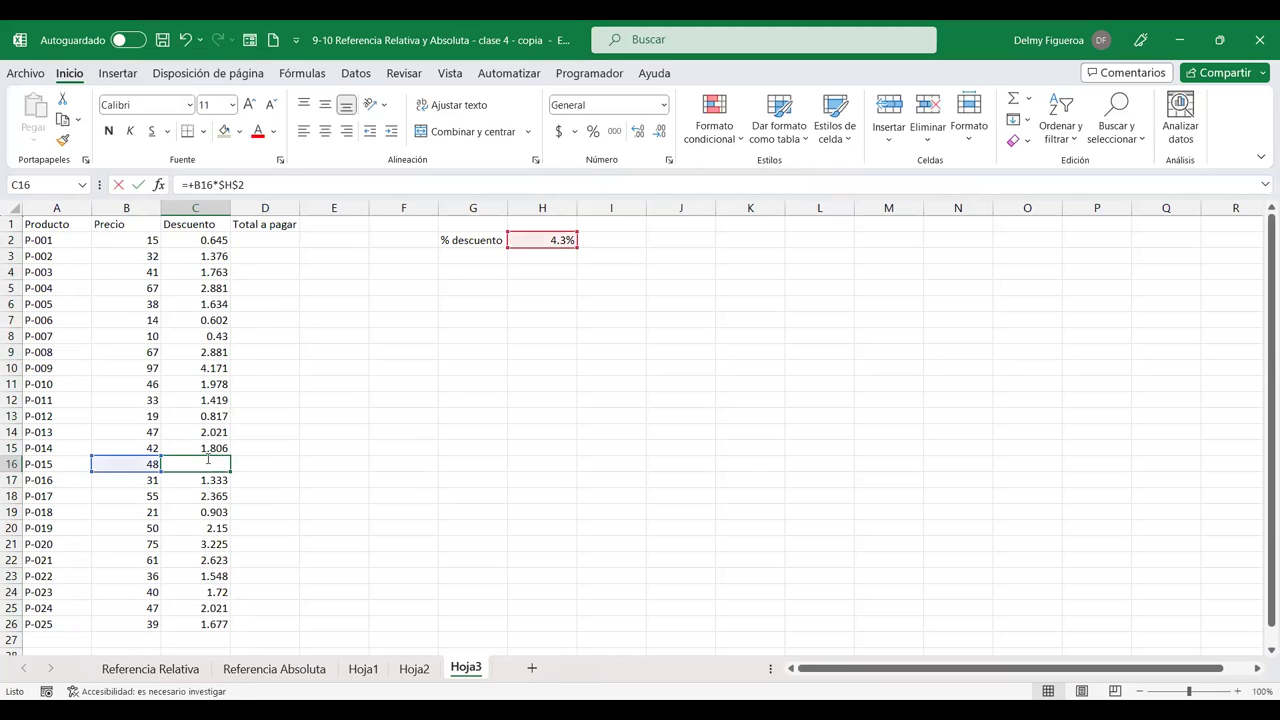
key("Return")
left_click(205, 606)
double_click(205, 606)
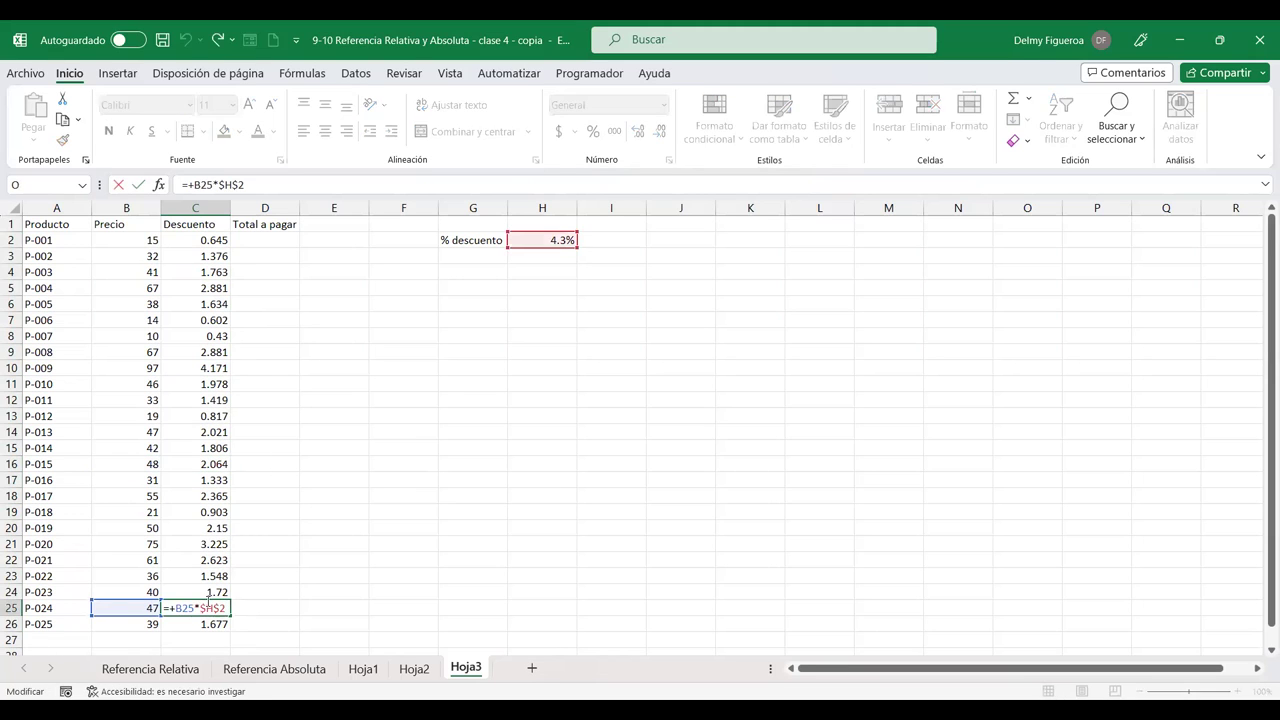
key("Return")
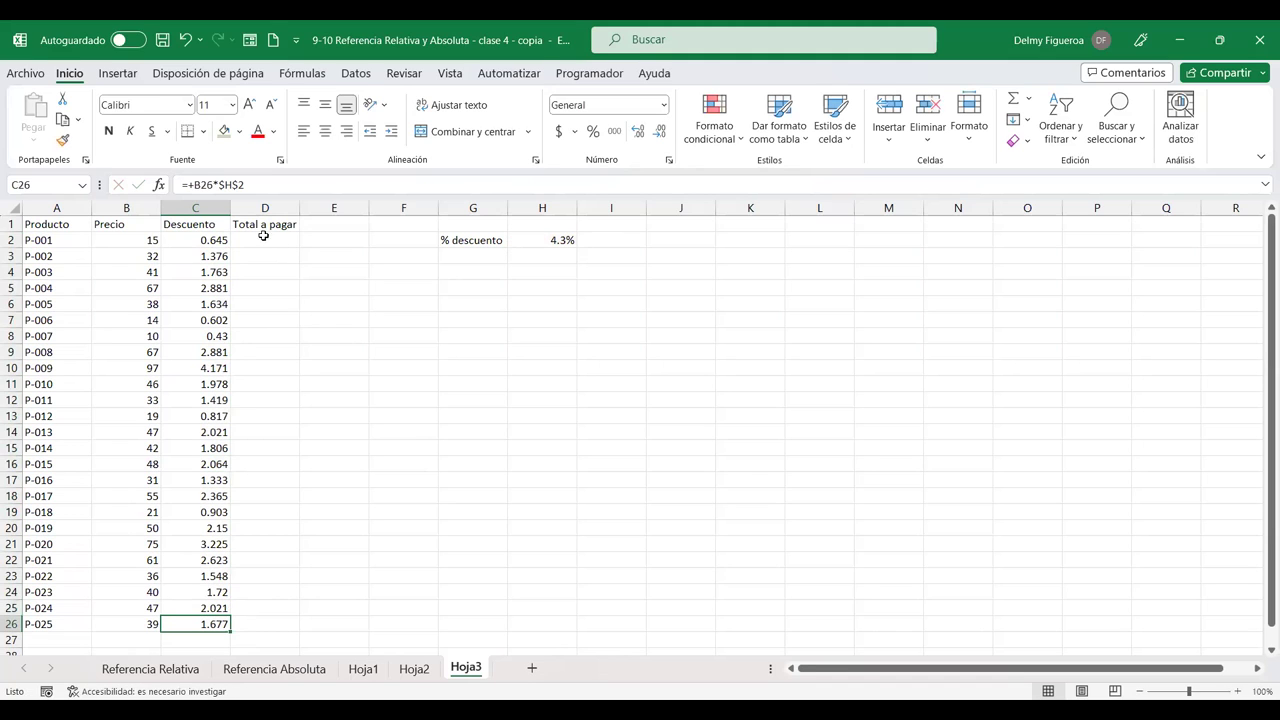
left_click(262, 238)
Step: Enter the total-to-pay formula =+B2-C2 in D2
type("+")
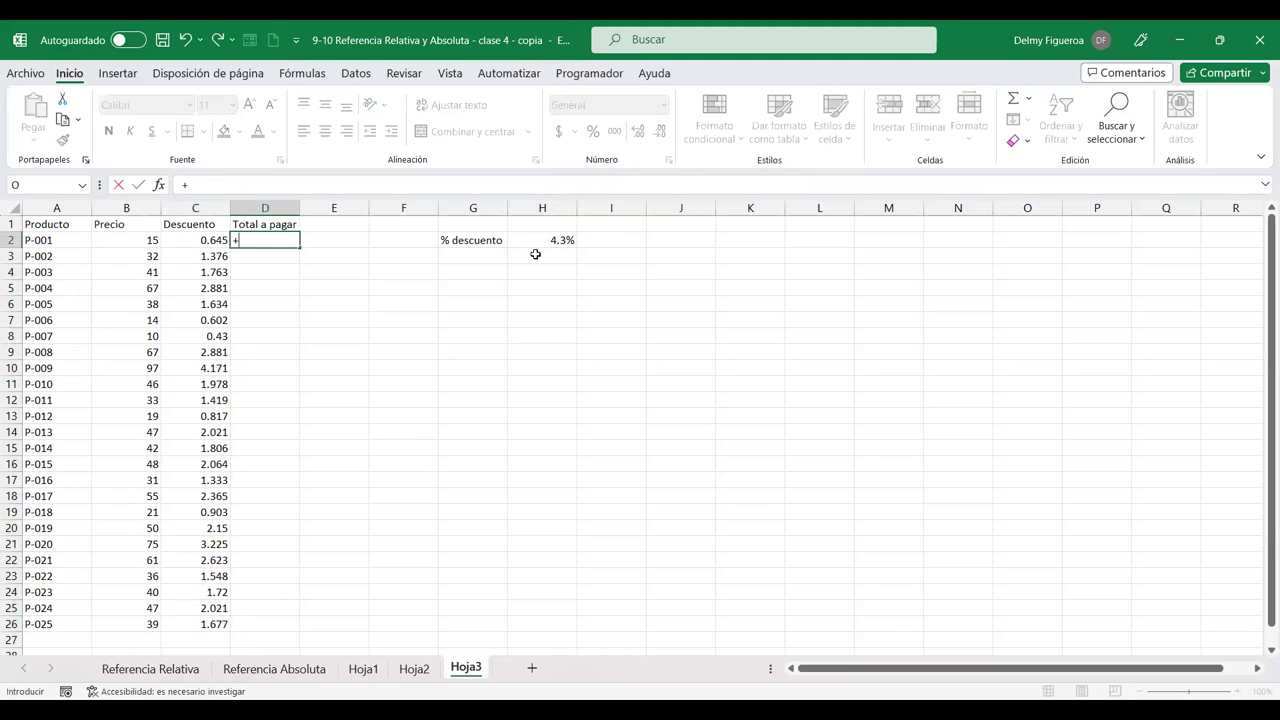
left_click(128, 242)
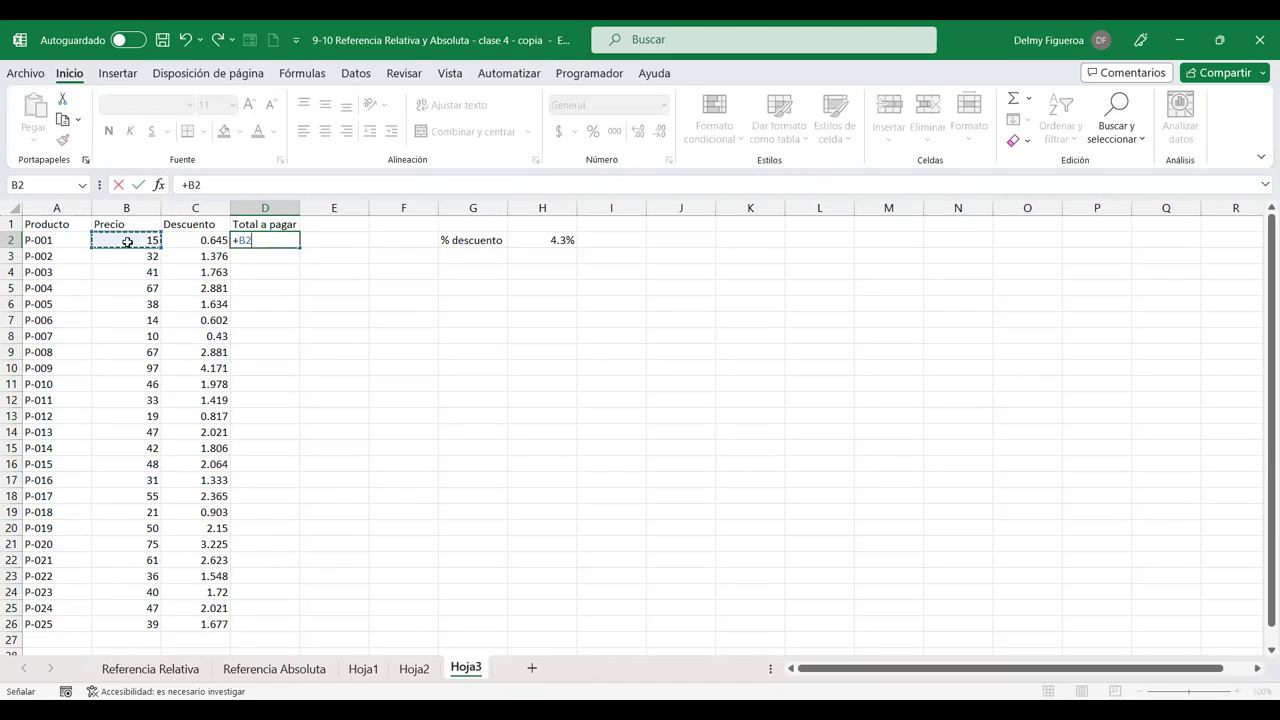
type("-")
left_click(192, 240)
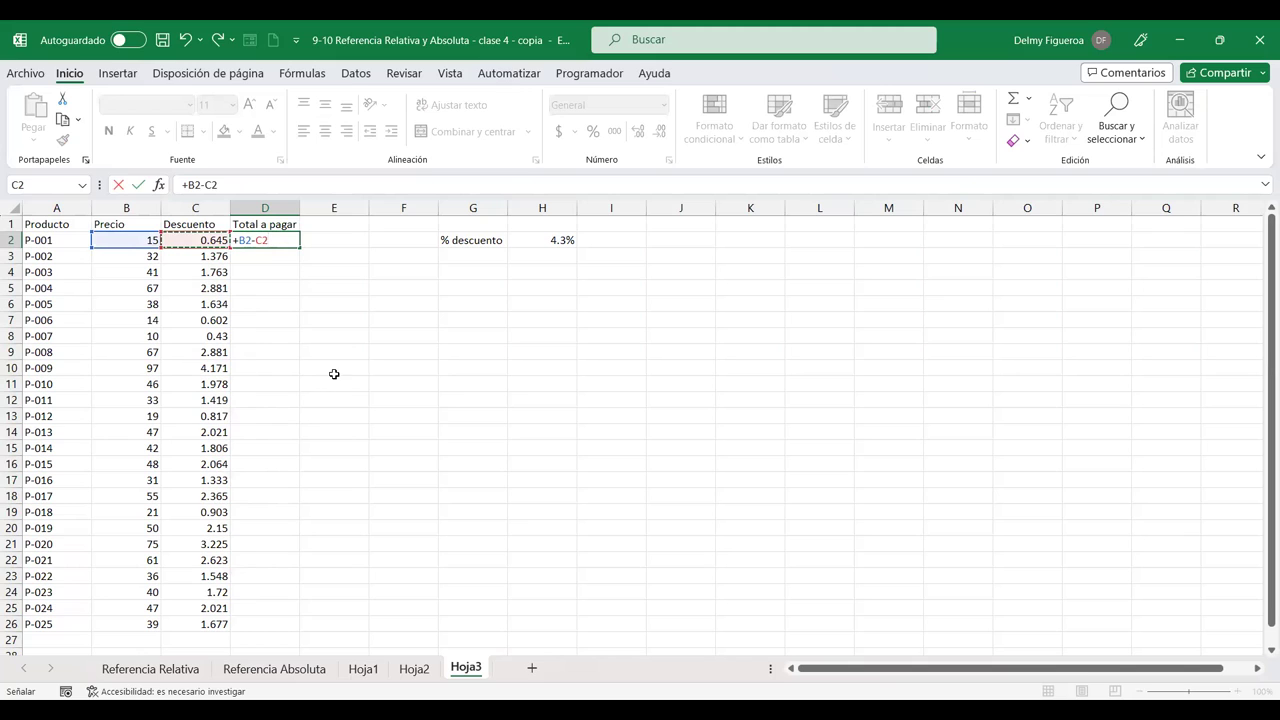
key("Return")
Step: Fill the D2 total formula down to D26 and copy the data
left_click(278, 248)
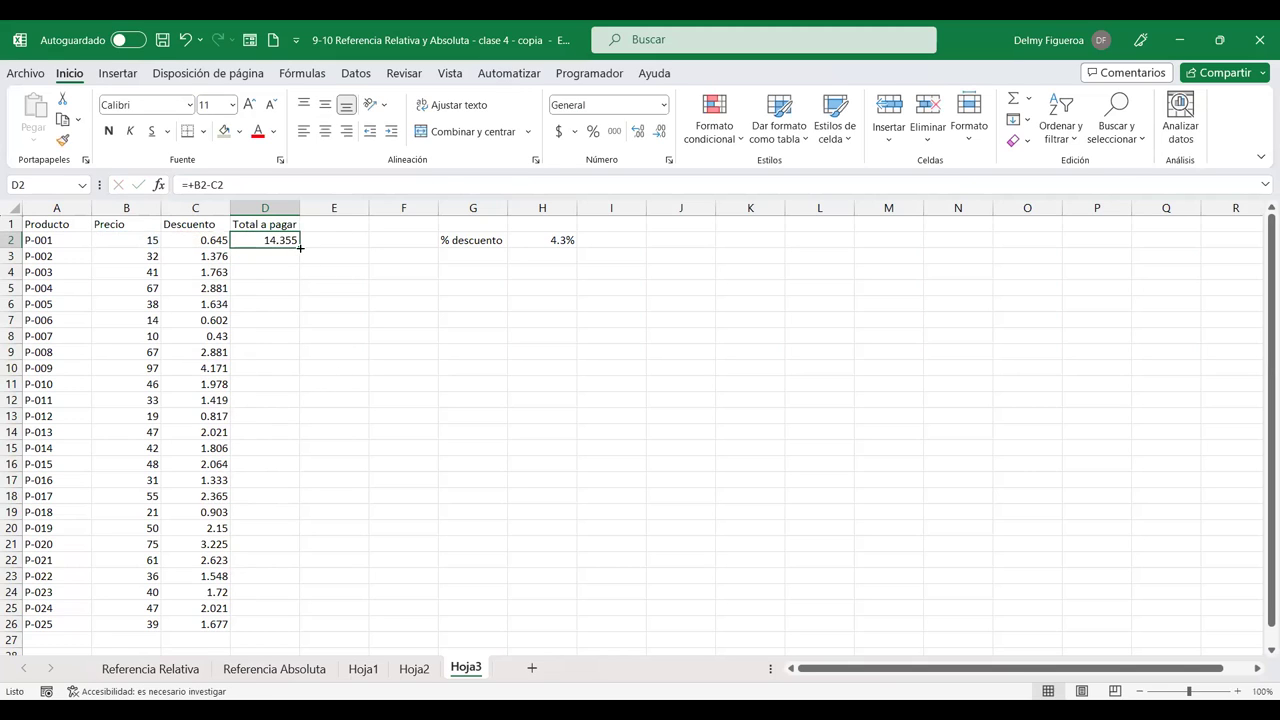
double_click(299, 247)
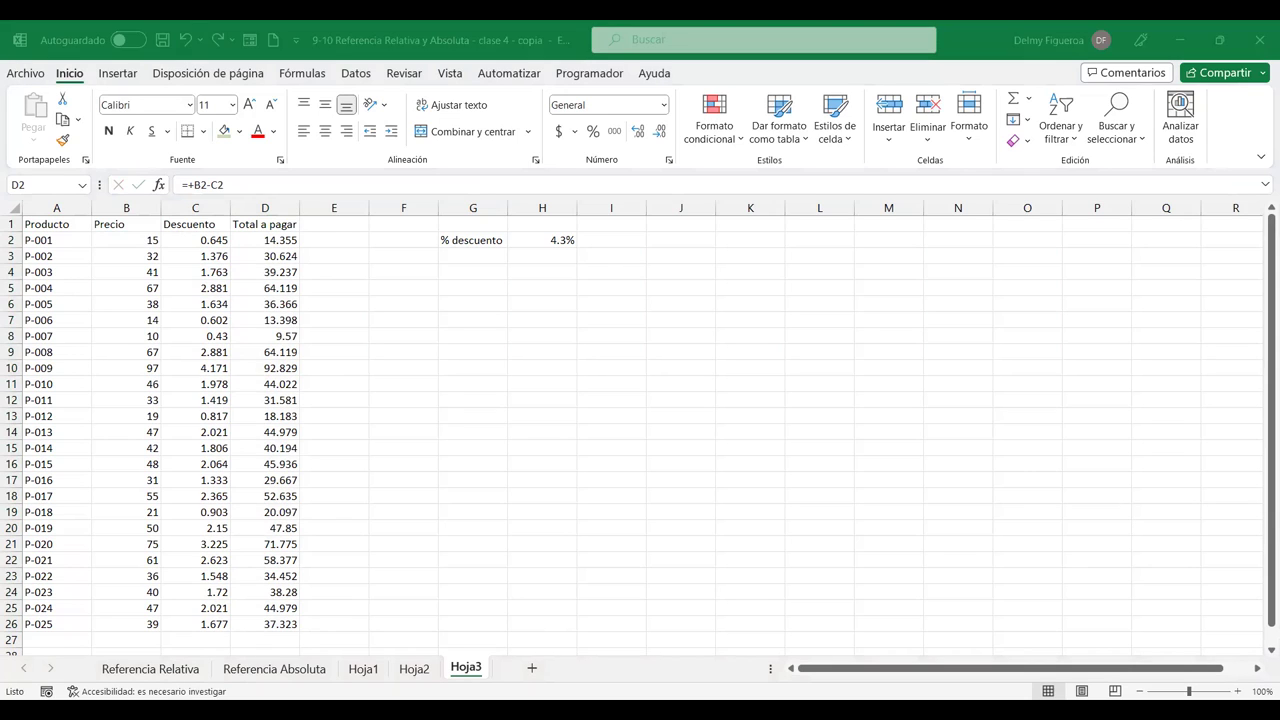
key("ctrl+c")
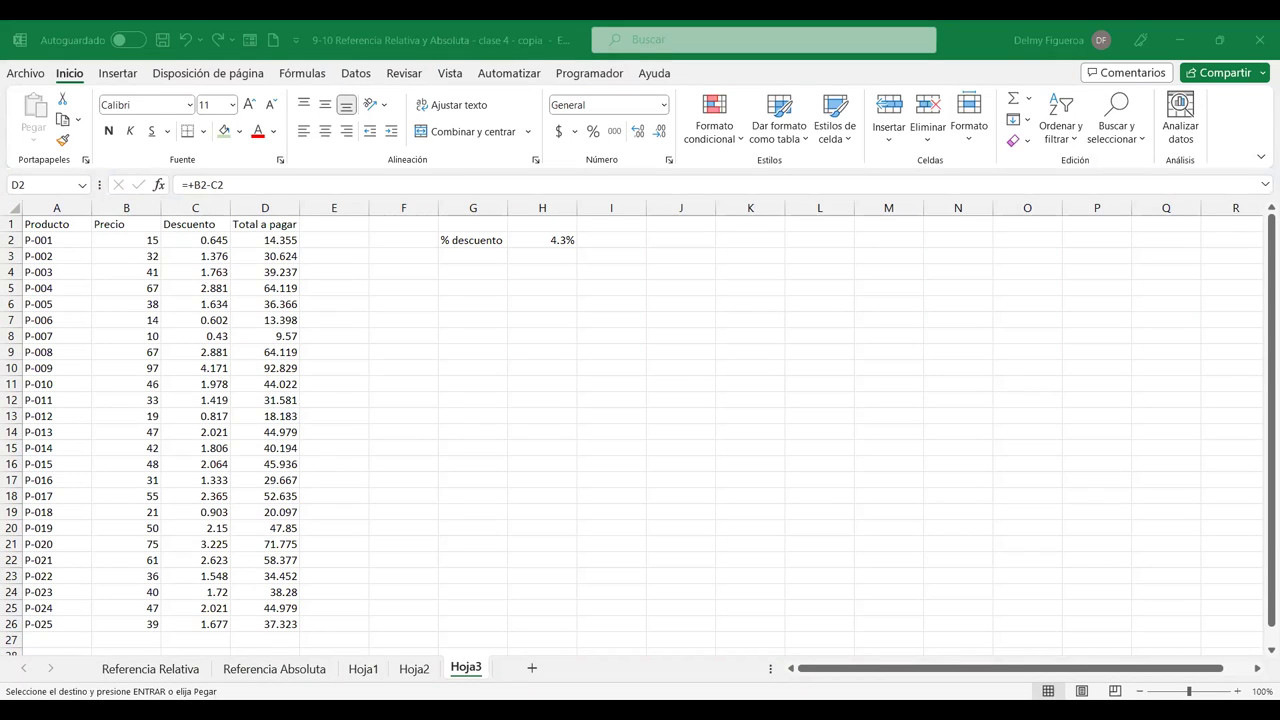
Step: Add a new sheet Hoja4 and paste the Producto and Ventas data into it
left_click(532, 668)
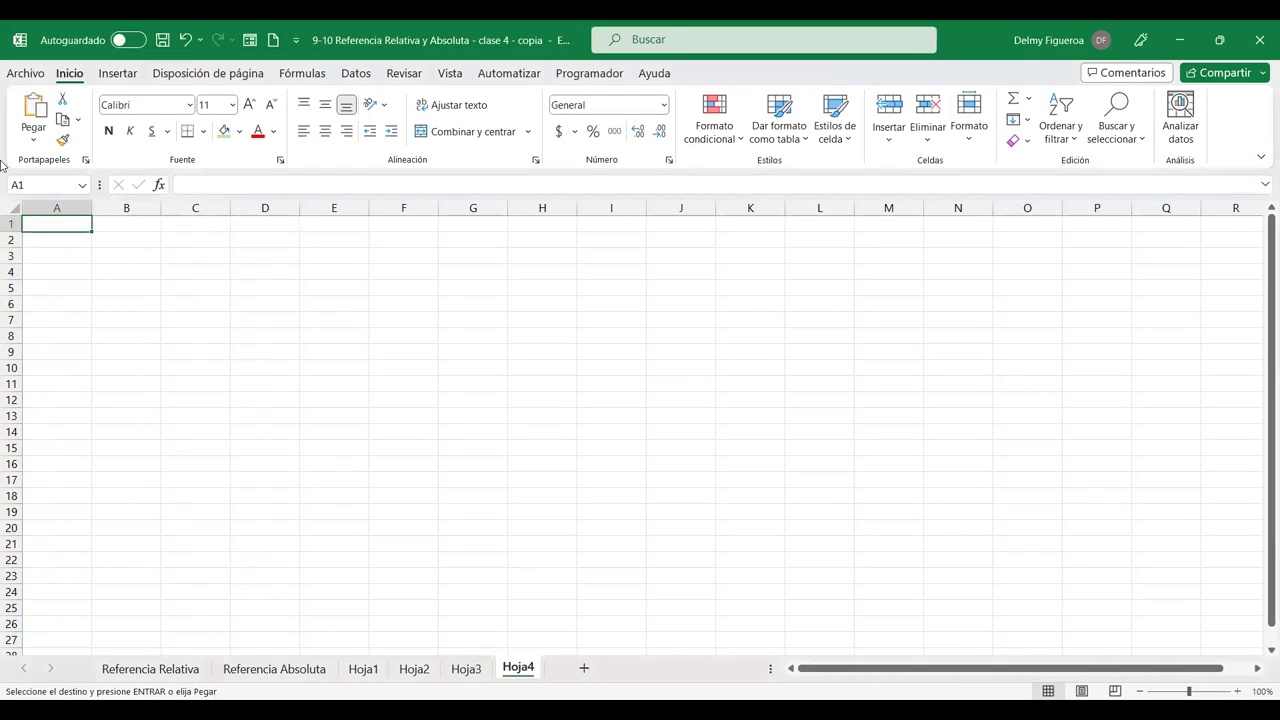
left_click(10, 205)
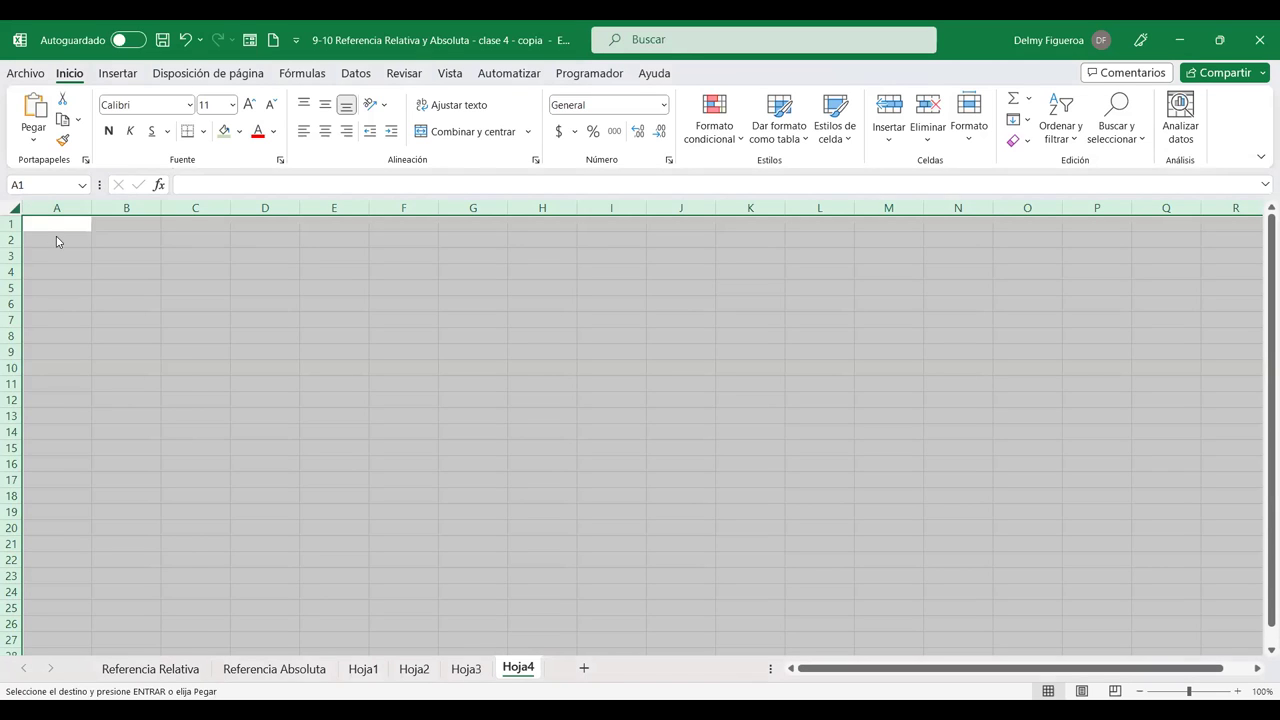
right_click(56, 240)
left_click(78, 310)
left_click(191, 242)
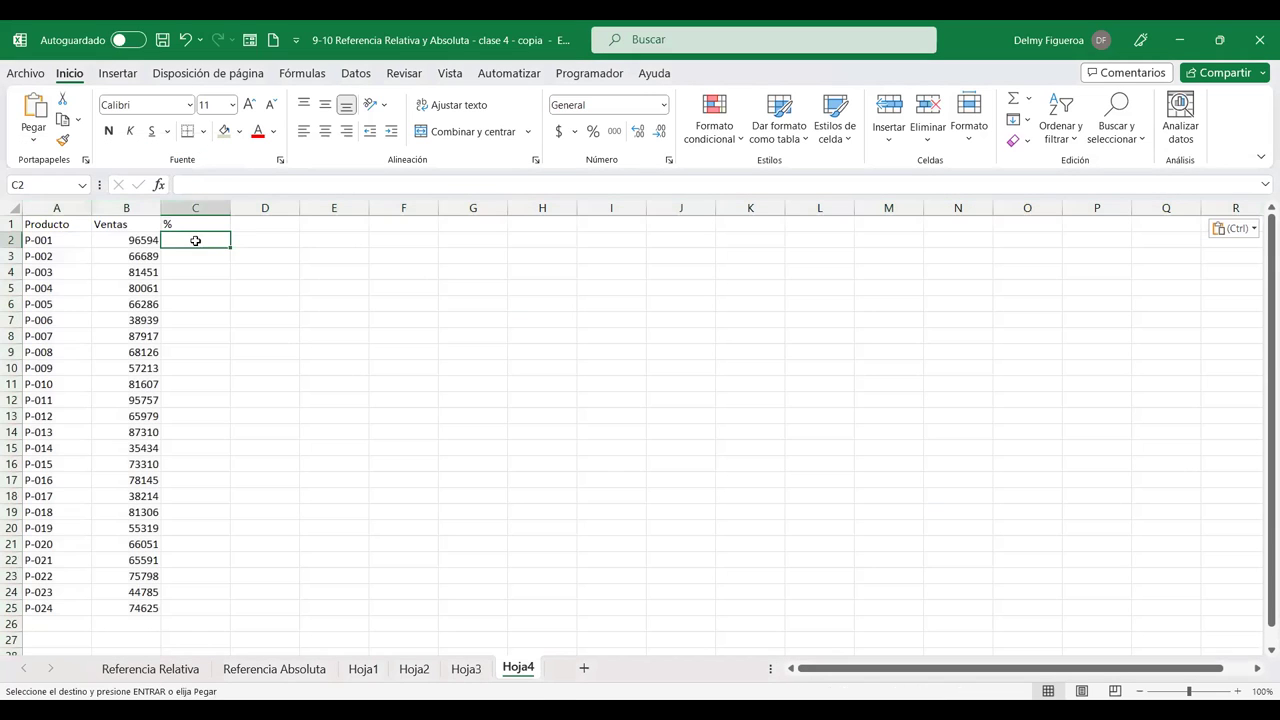
Step: Format B2:B25 as accounting currency and total them in B26 with =SUMA(B2:B25)
left_click_drag(140, 240, 138, 608)
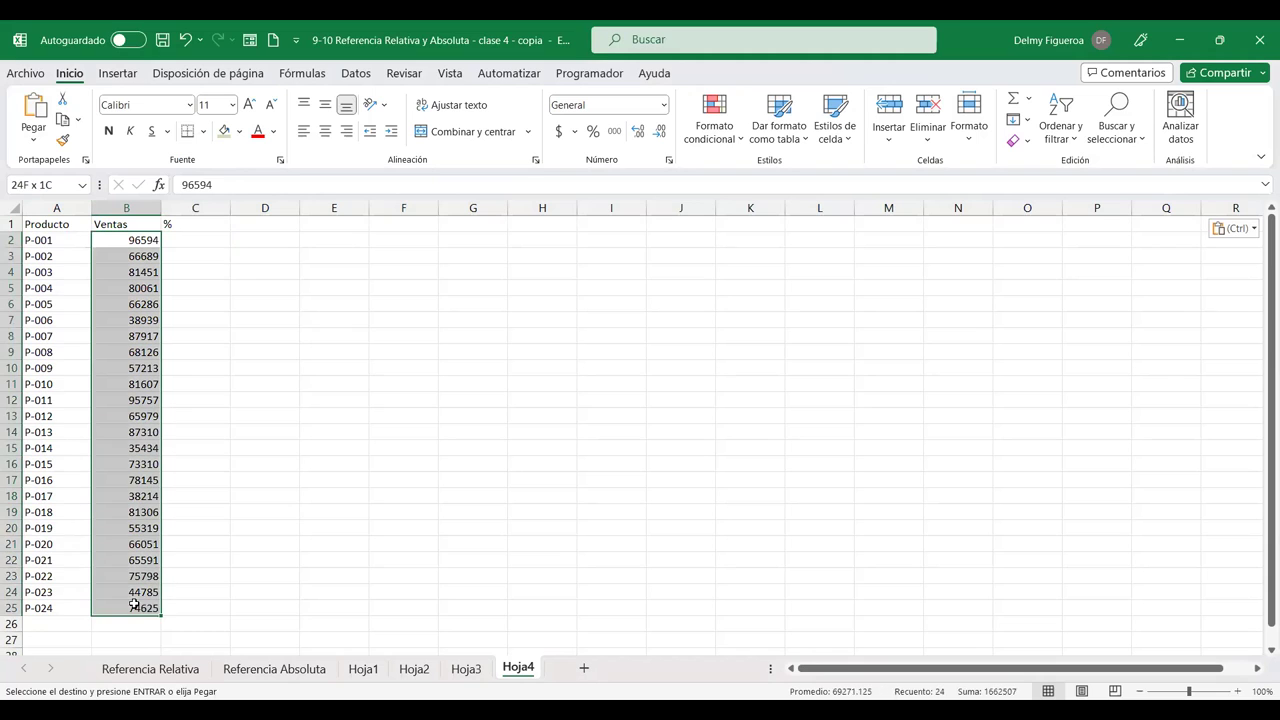
left_click(558, 133)
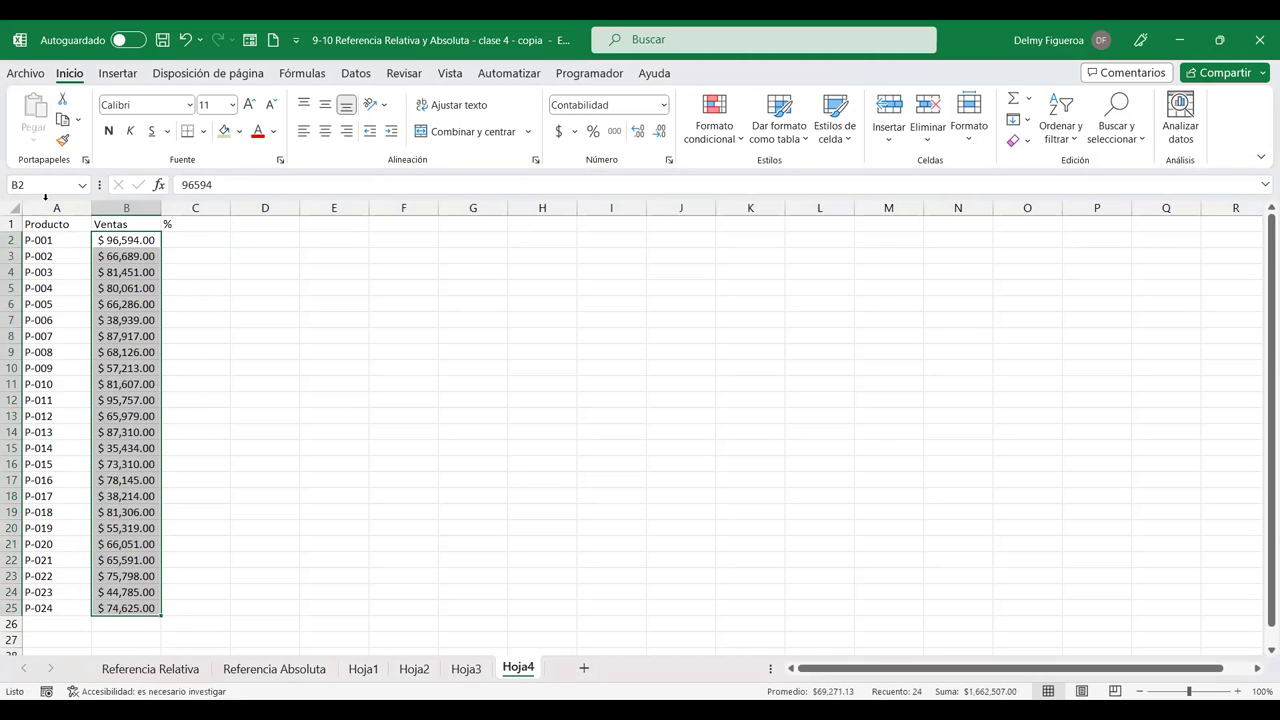
left_click(128, 624)
left_click(1013, 98)
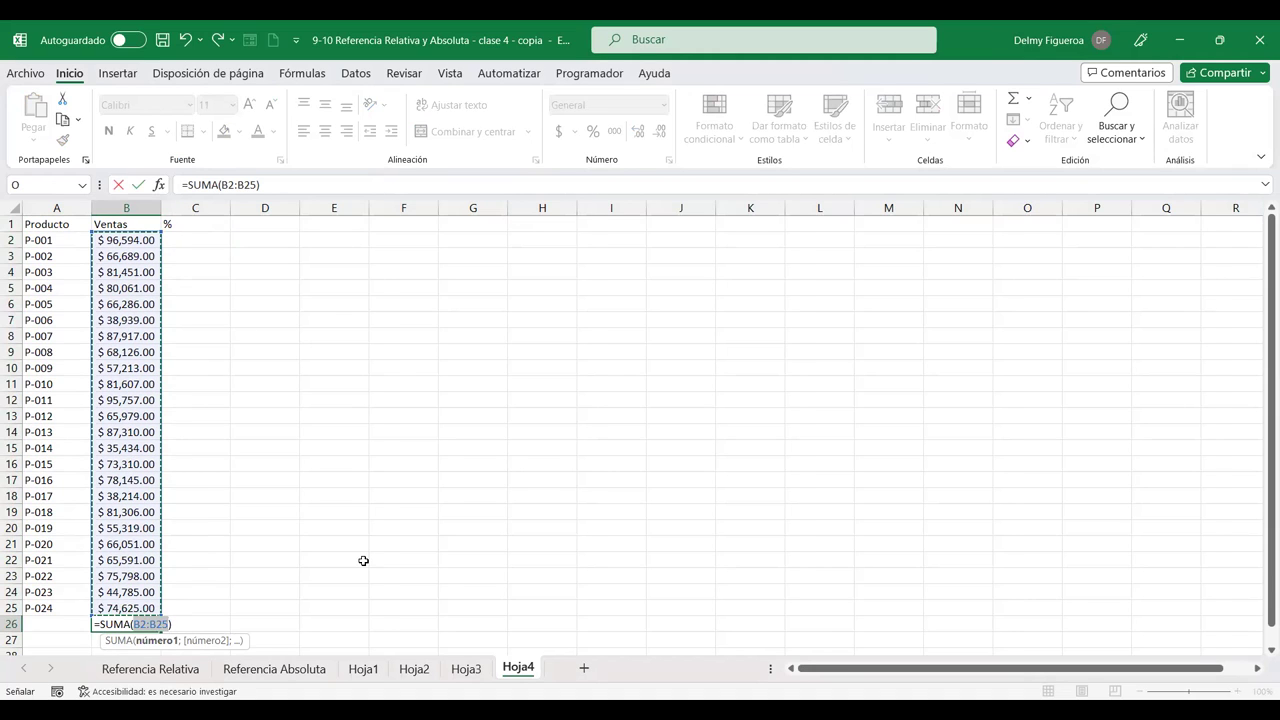
key("Return")
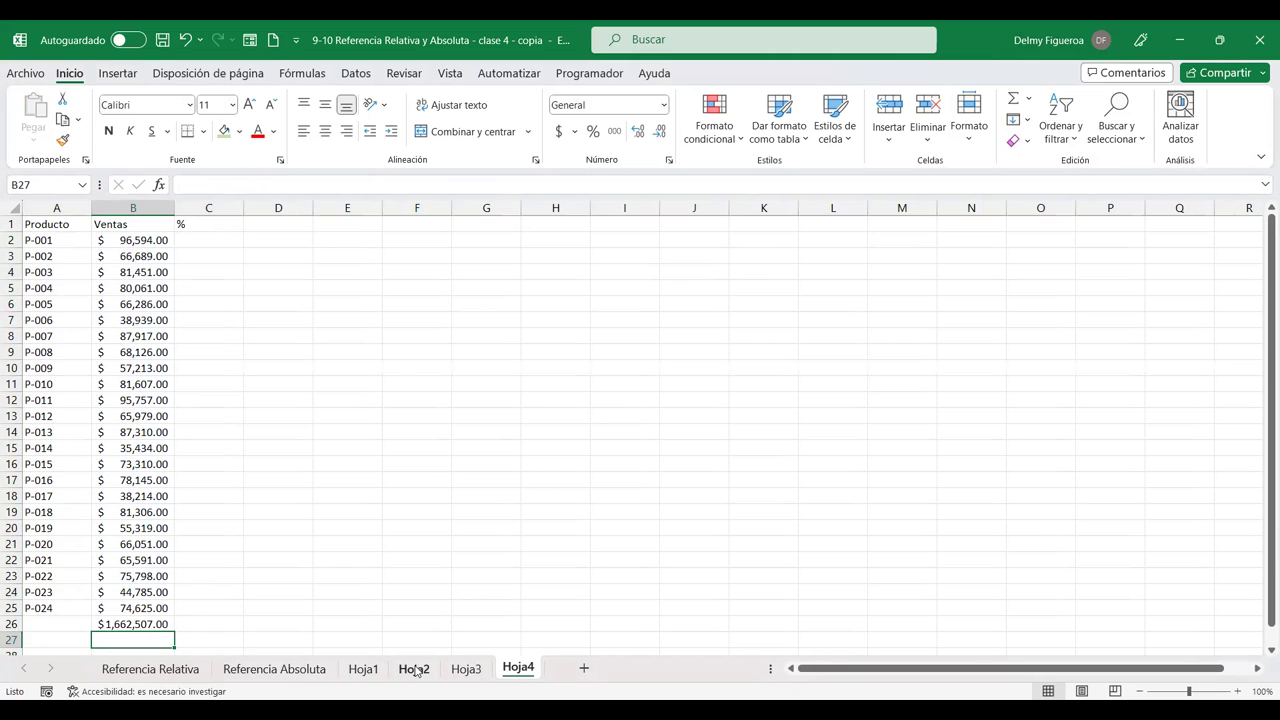
left_click(206, 226)
key("Return")
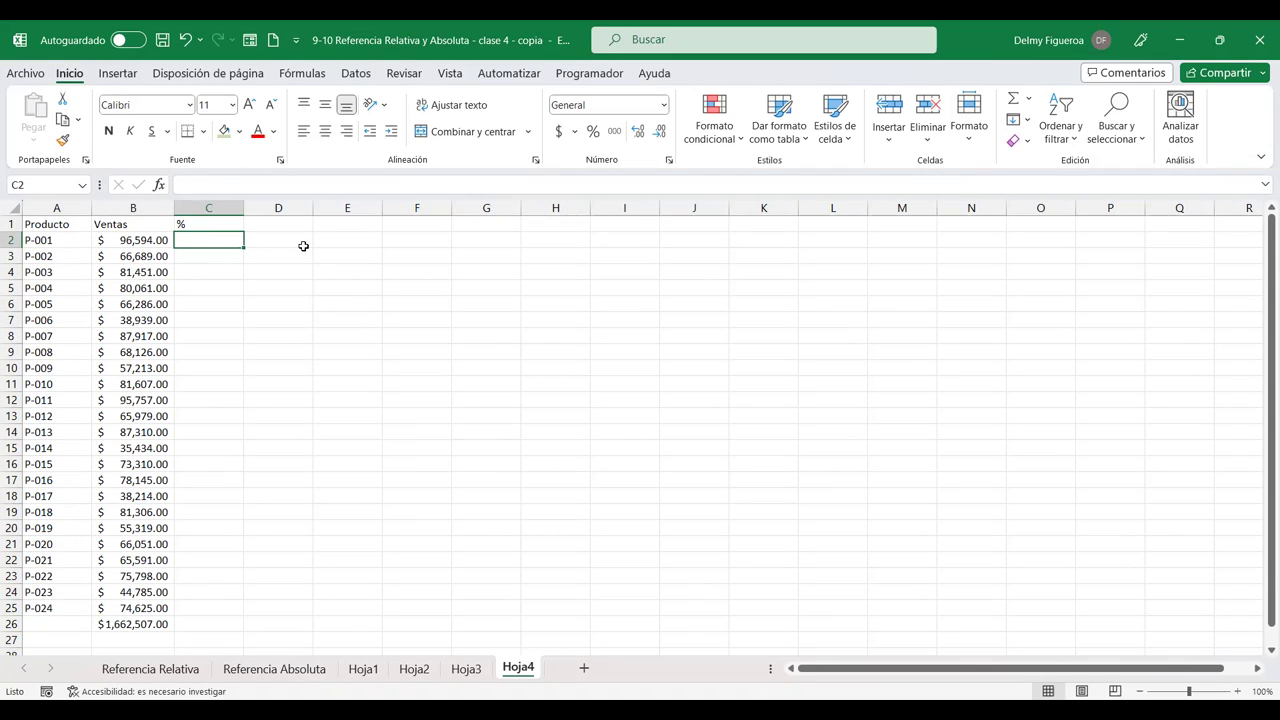
Step: Enter =+B2*$B$26 in C2 with B26 absolute and format it as a percentage
type("+")
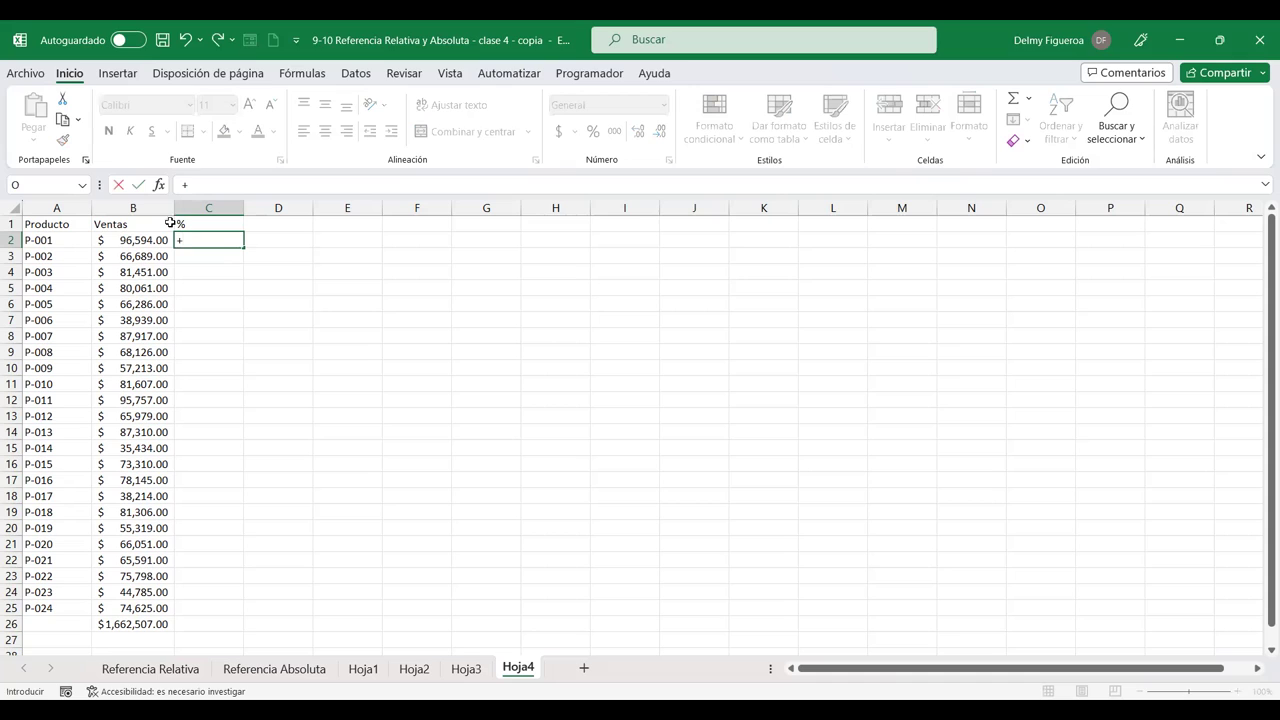
left_click(140, 241)
type("*")
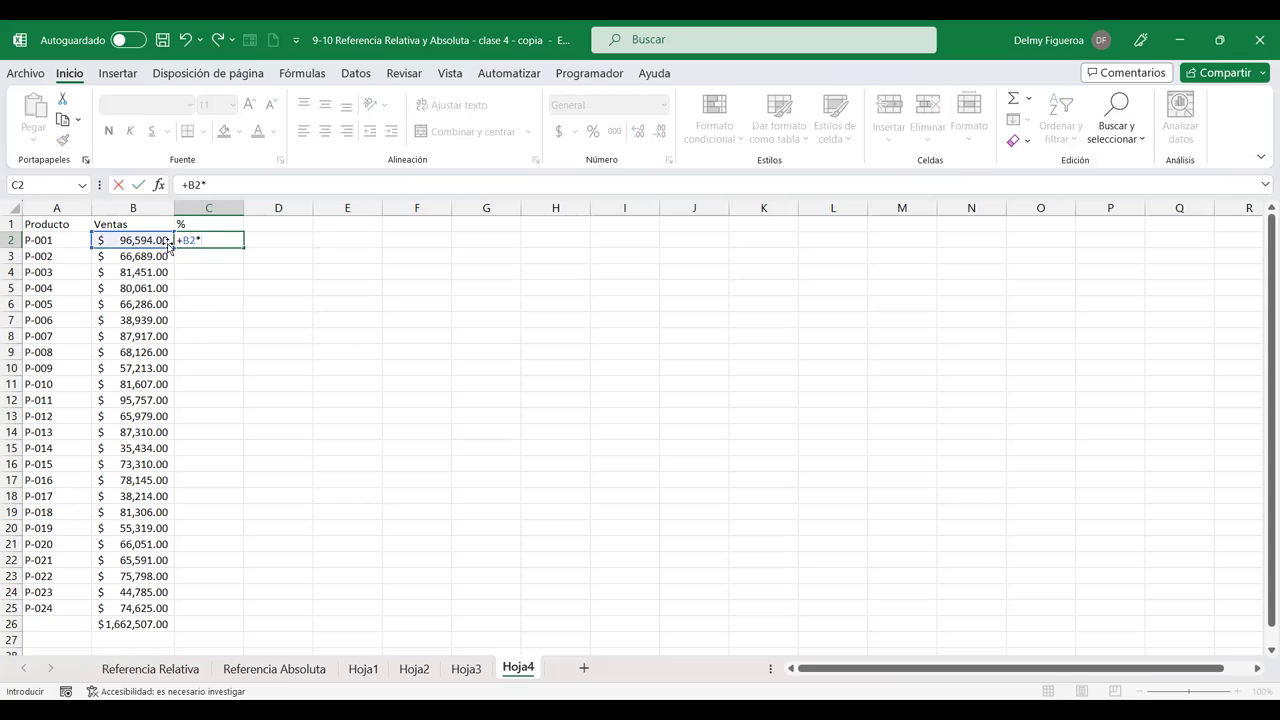
left_click(142, 624)
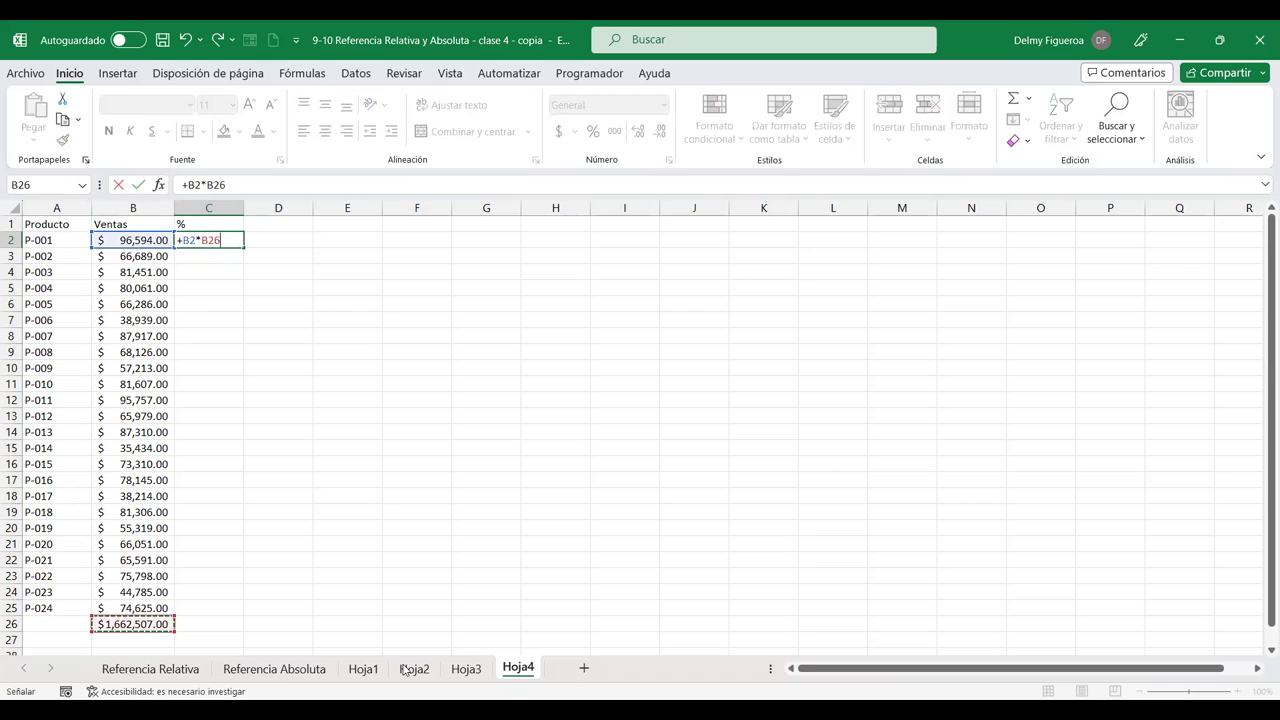
key("F4")
key("Return")
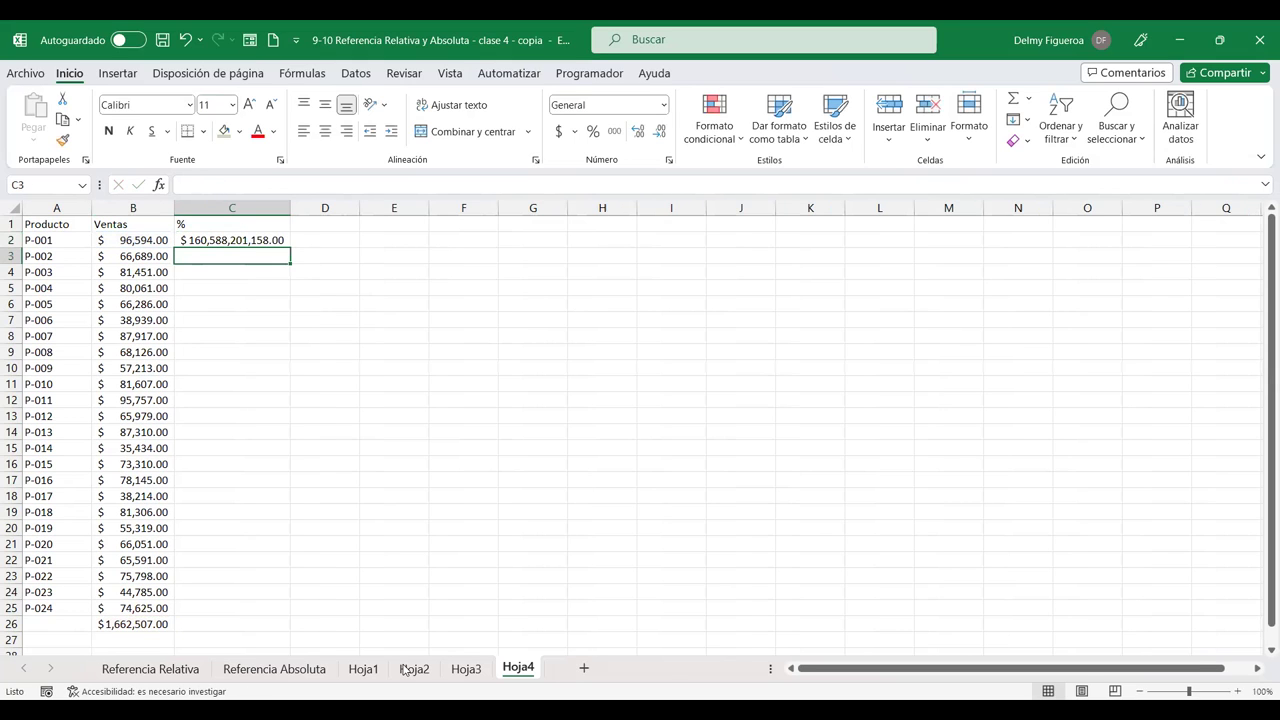
left_click(262, 240)
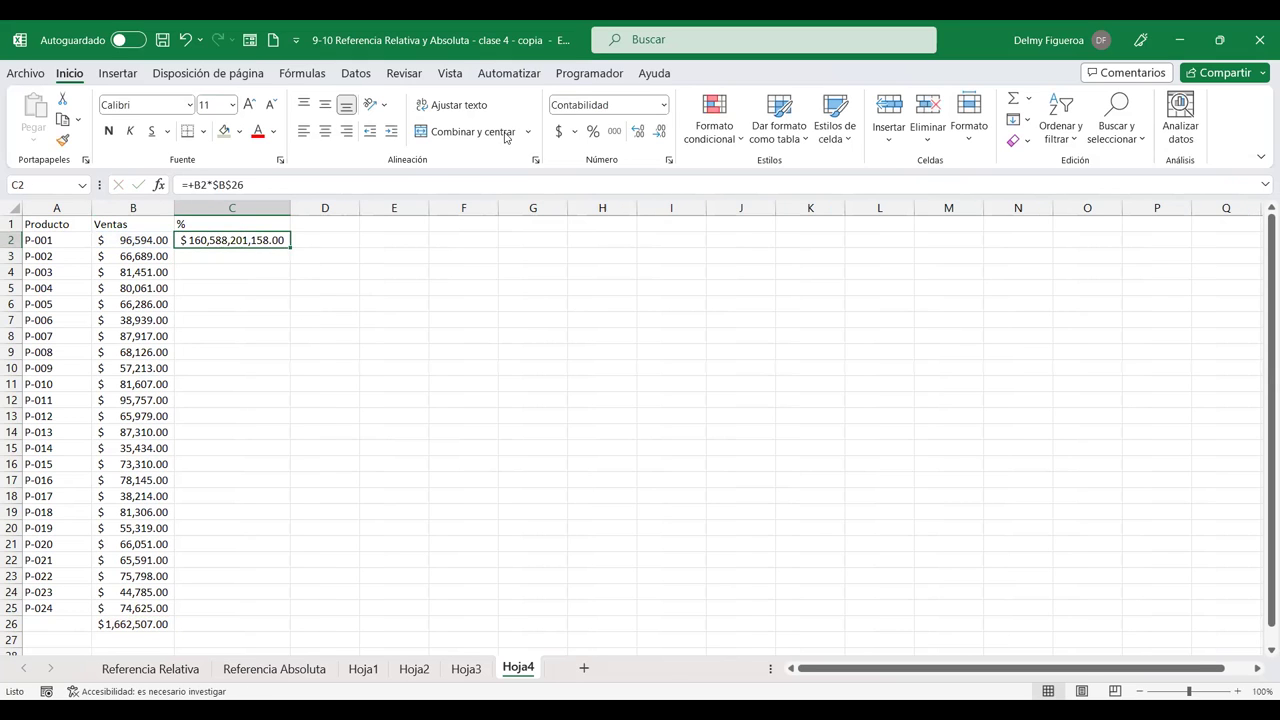
left_click(593, 131)
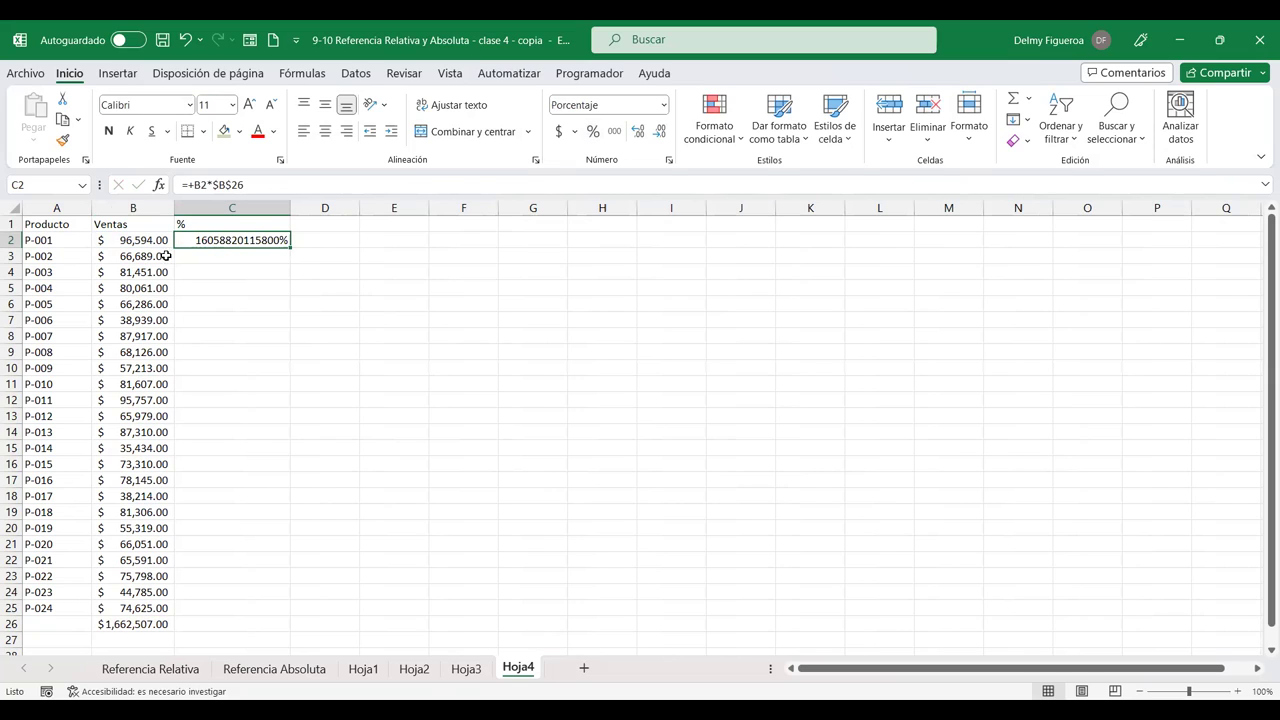
Step: Correct the C2 formula to divide instead: =+B2/$B$26
left_click(307, 182)
key("Left")
key("Left")
key("Left")
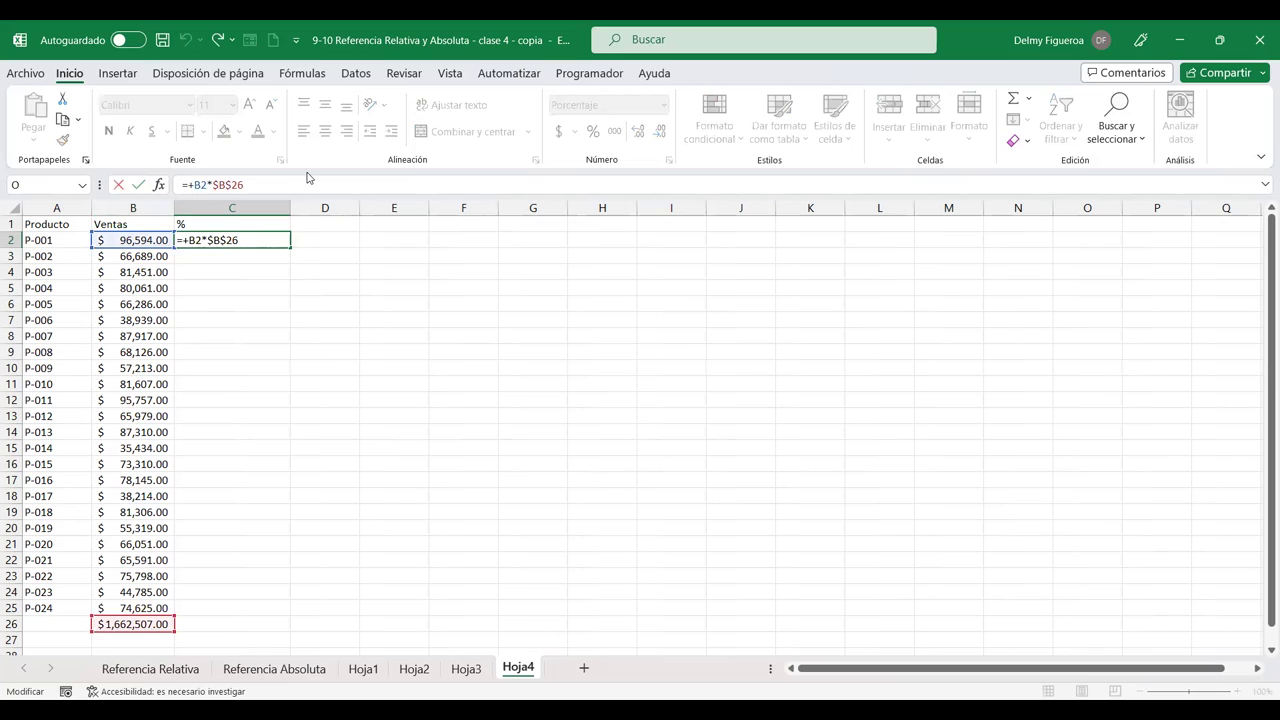
key("BackSpace")
type("/")
key("Return")
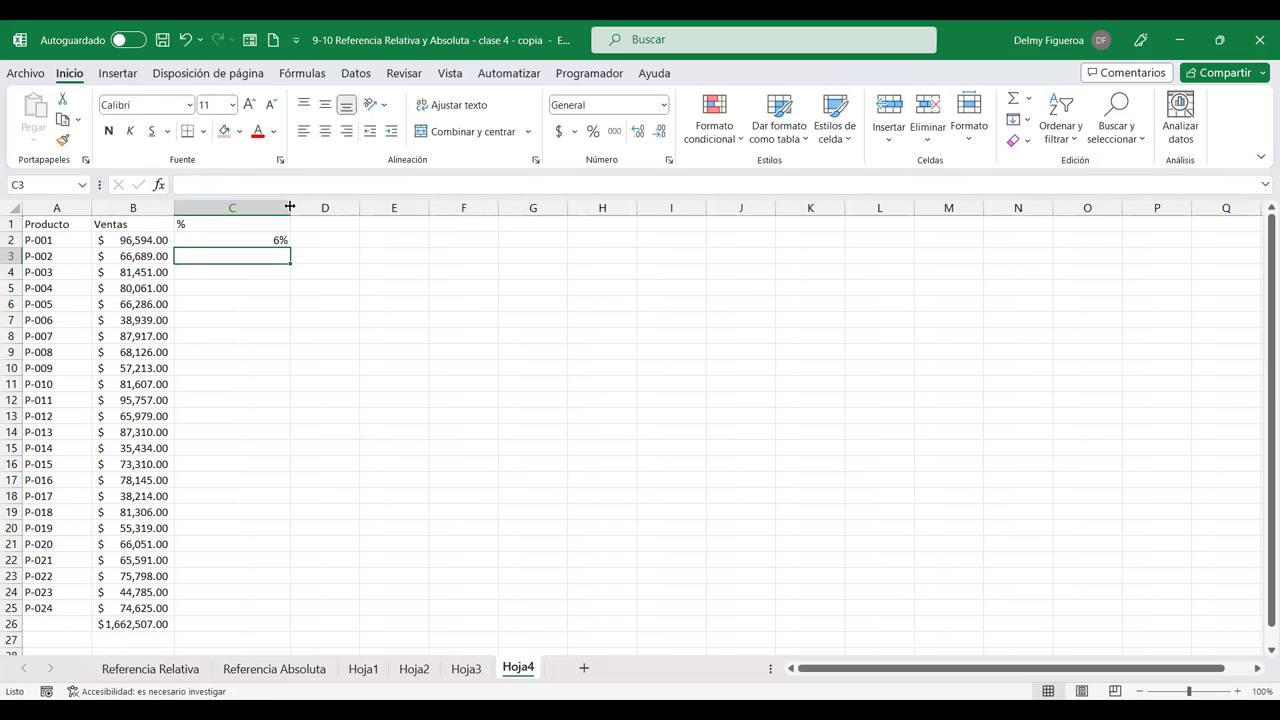
Step: Narrow column C, fill the percentage formula down to C25, and spot-check C18 and C7
mouse_move(292, 206)
left_mouse_down()
mouse_move(196, 206)
mouse_move(233, 206)
left_mouse_up()
left_click(201, 239)
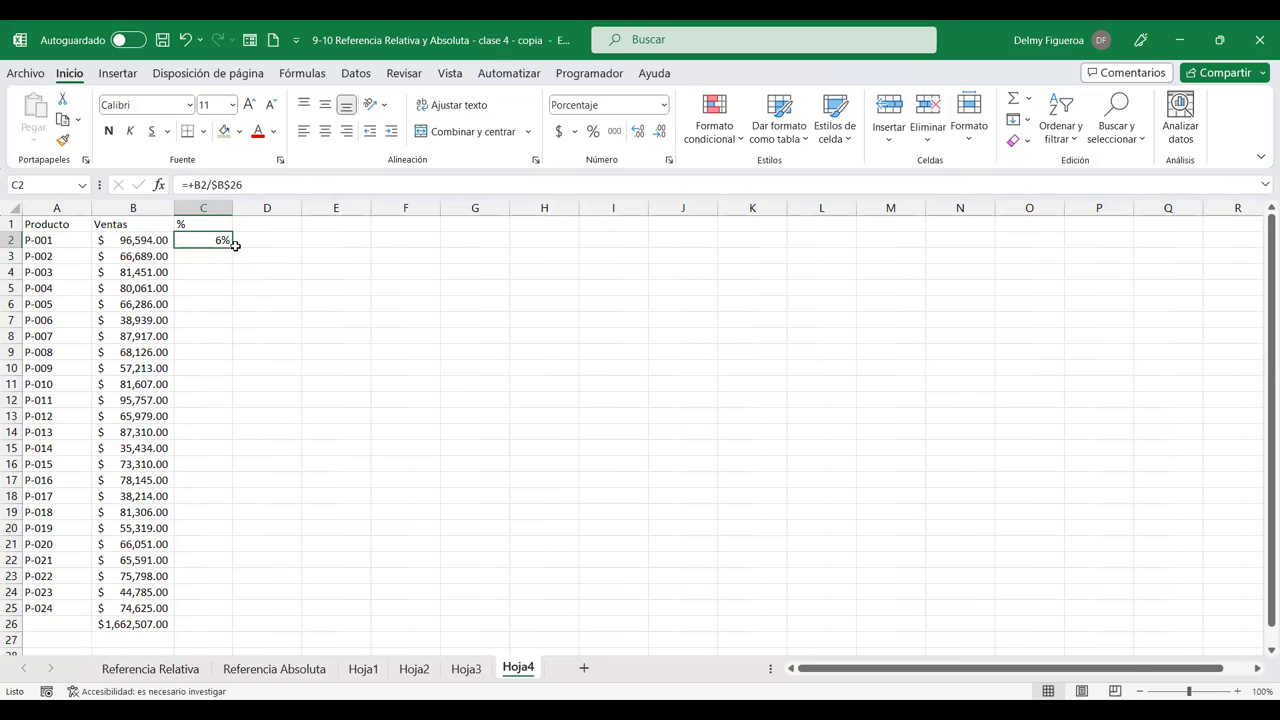
left_click_drag(232, 247, 230, 615)
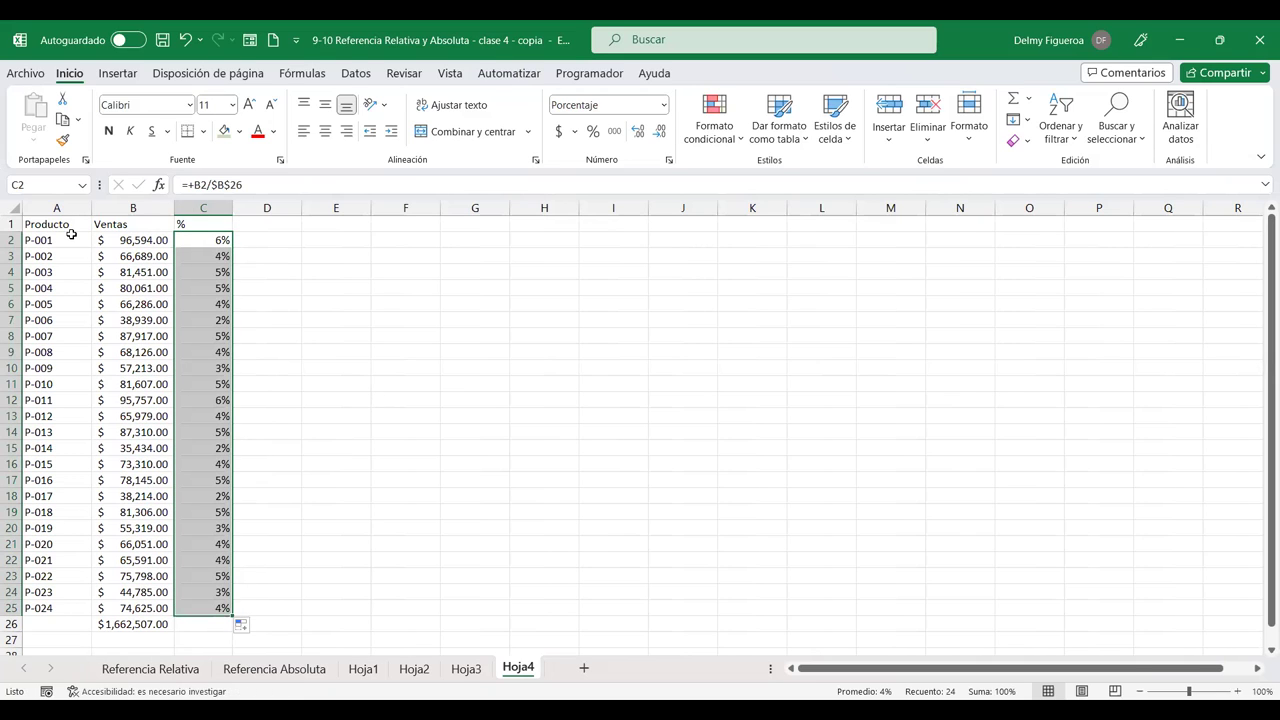
left_click(202, 240)
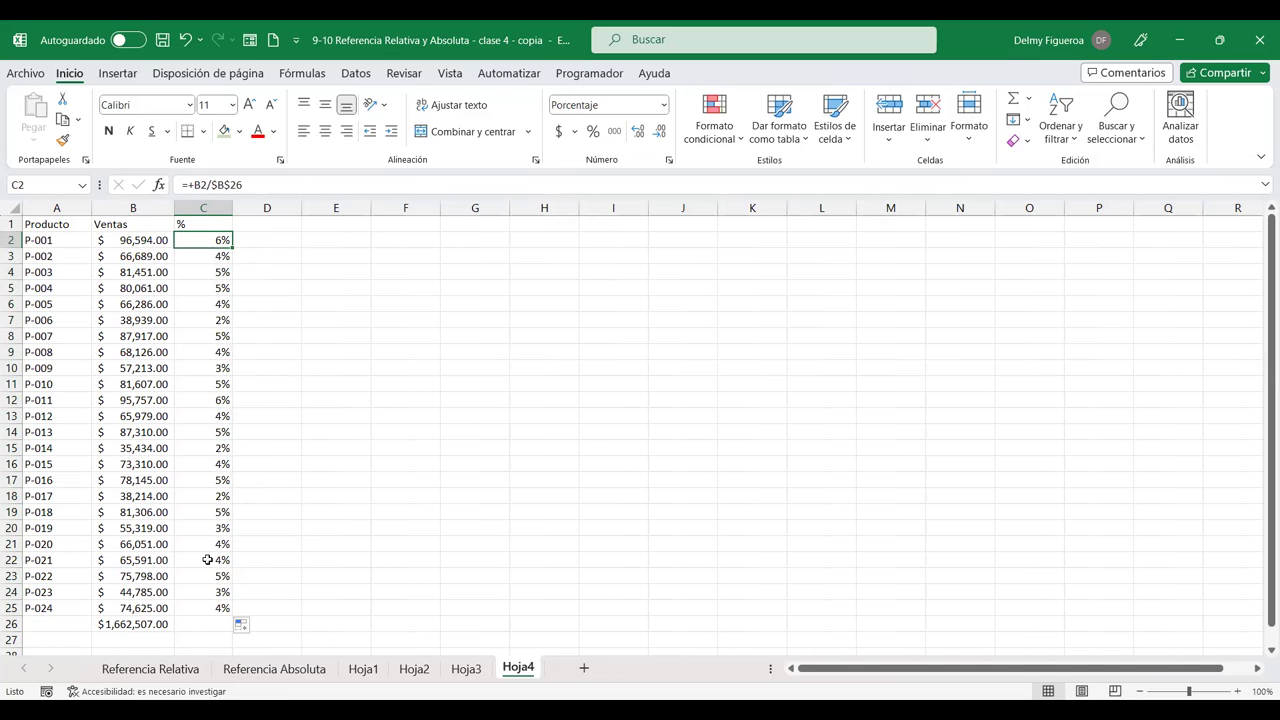
left_click(210, 495)
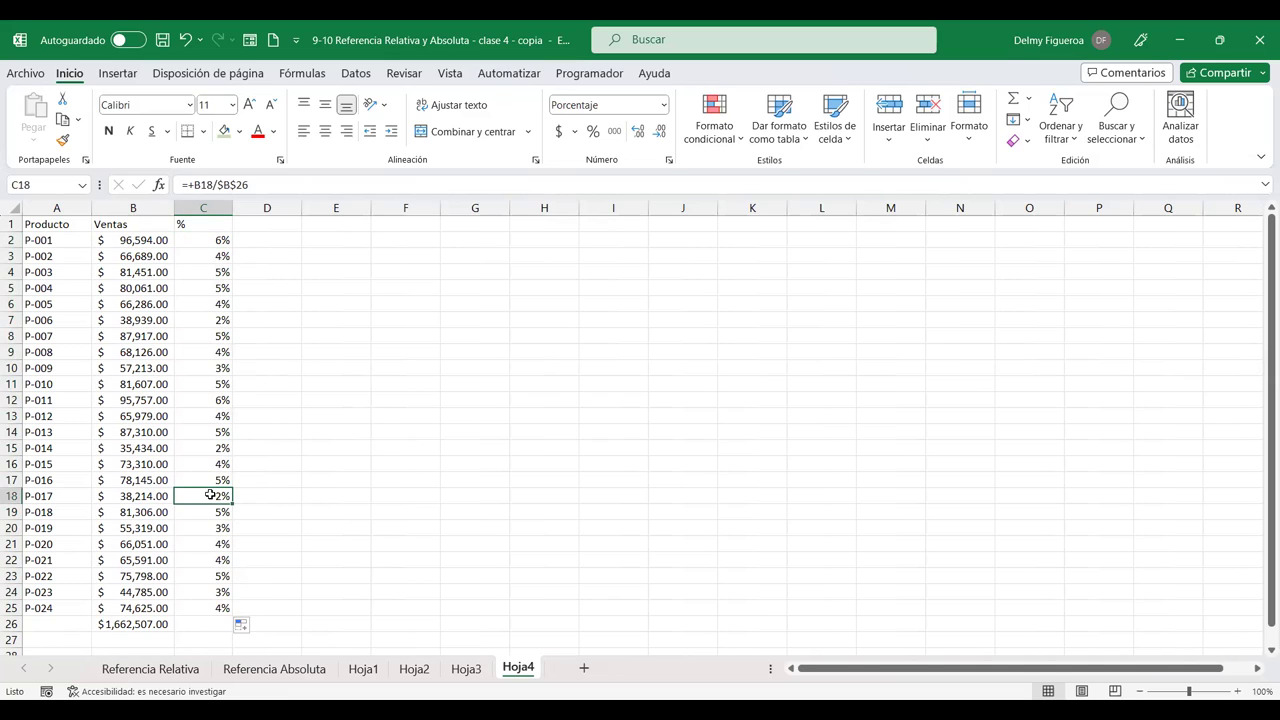
left_click(210, 321)
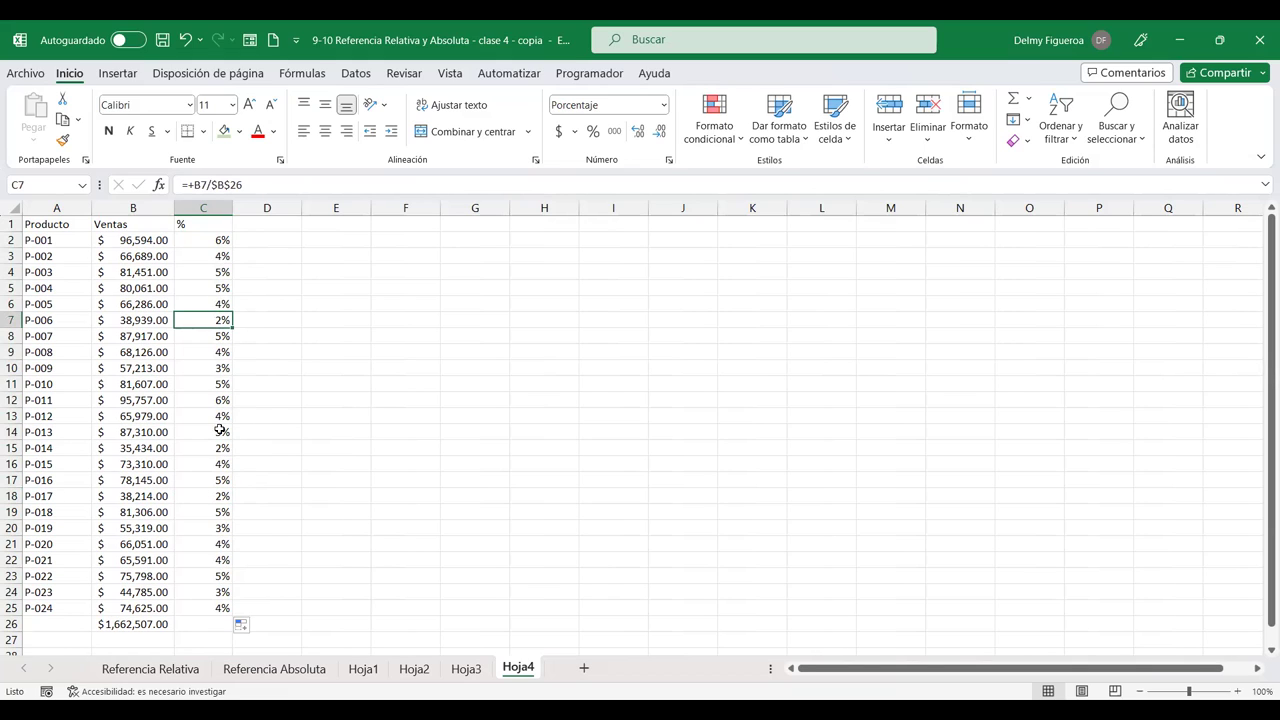
left_click(197, 625)
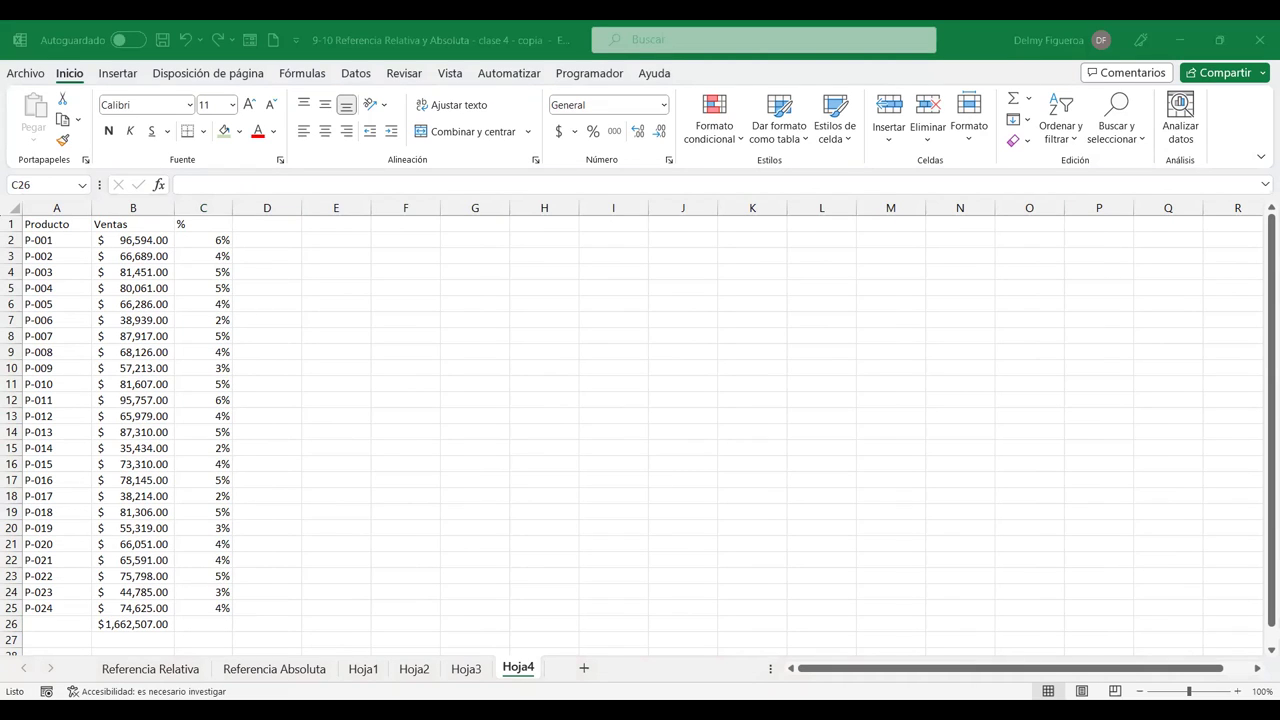
Step: Copy the selected Hoja4 data to the clipboard with Ctrl+C
key("ctrl+c")
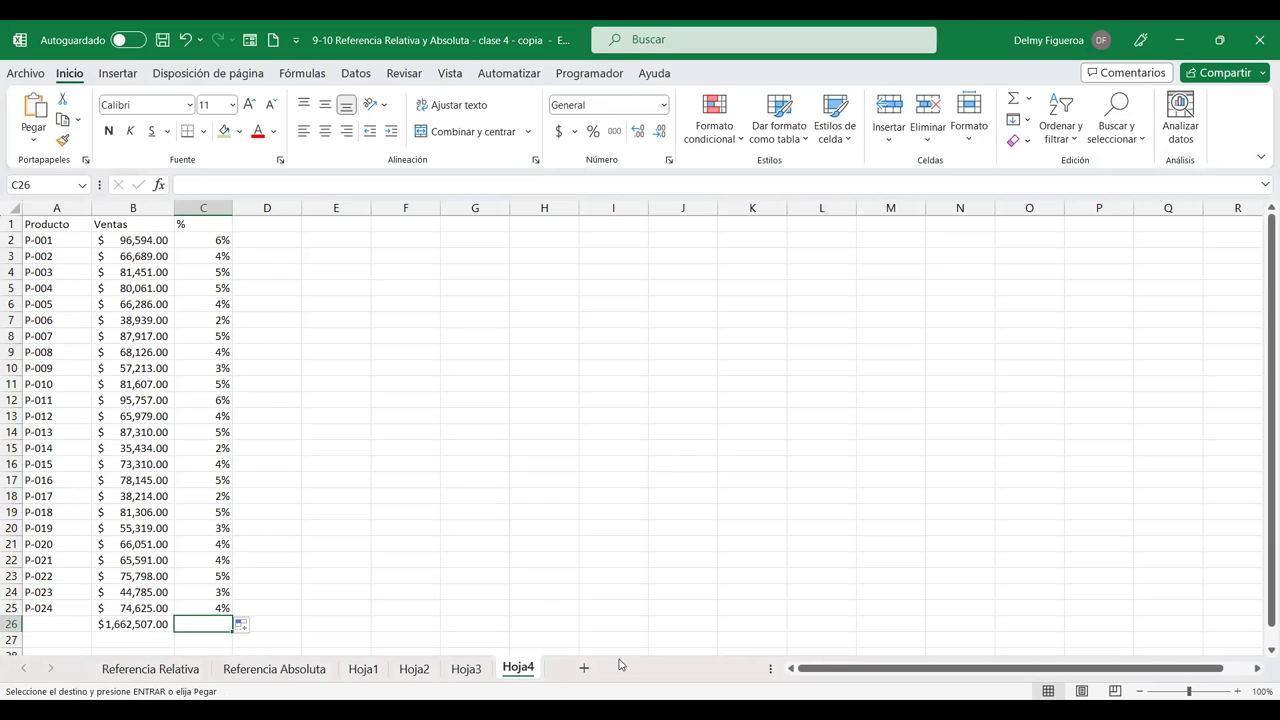
left_click(584, 667)
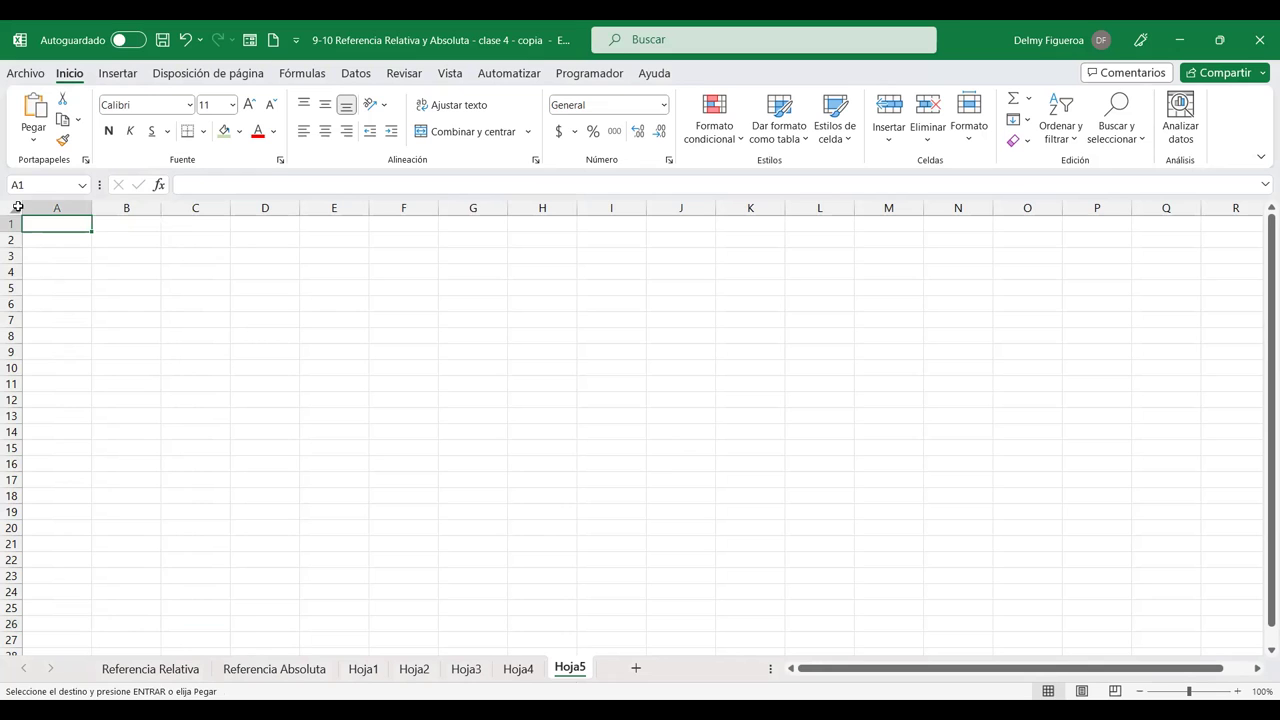
left_click(14, 208)
right_click(17, 207)
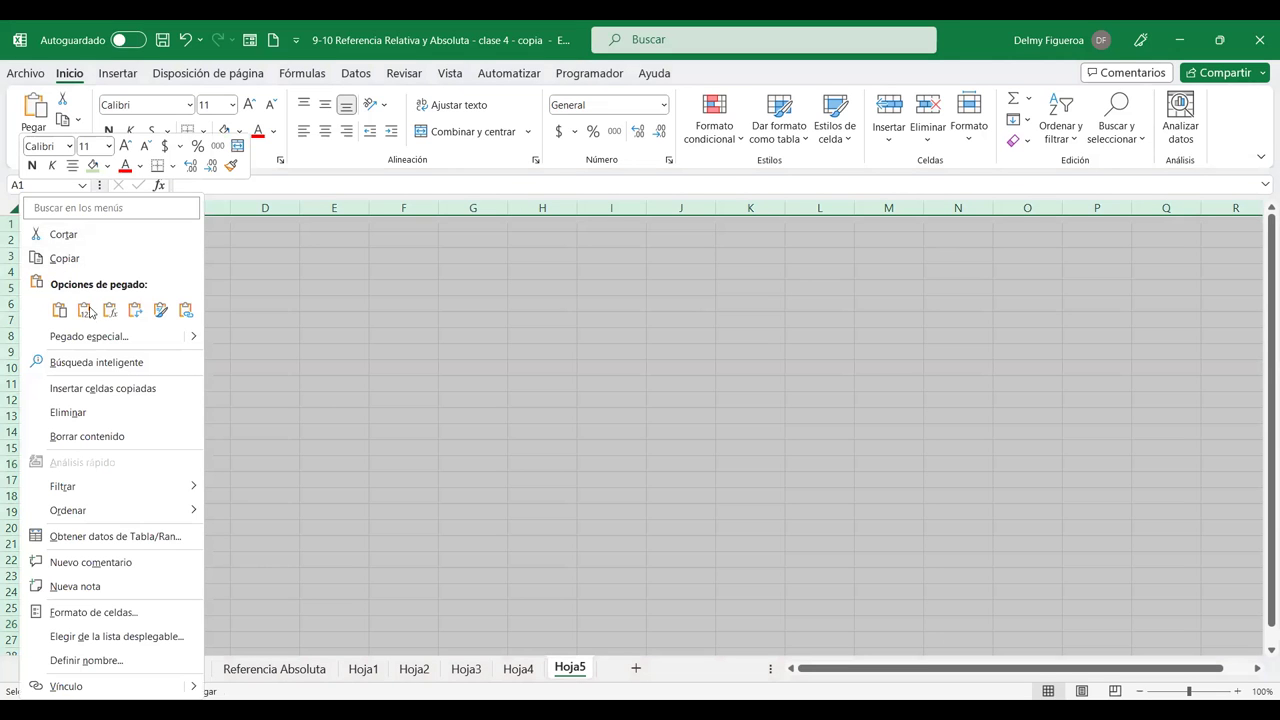
left_click(89, 304)
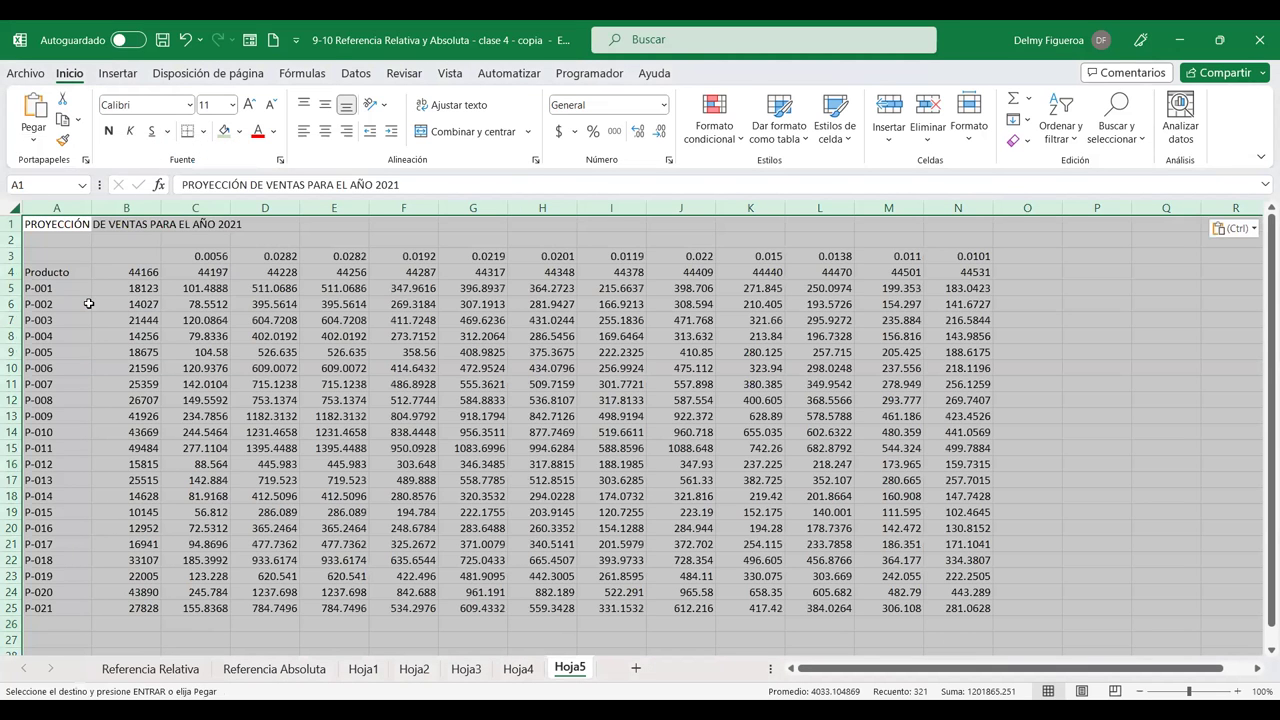
left_click(205, 288)
left_click_drag(205, 288, 1030, 634)
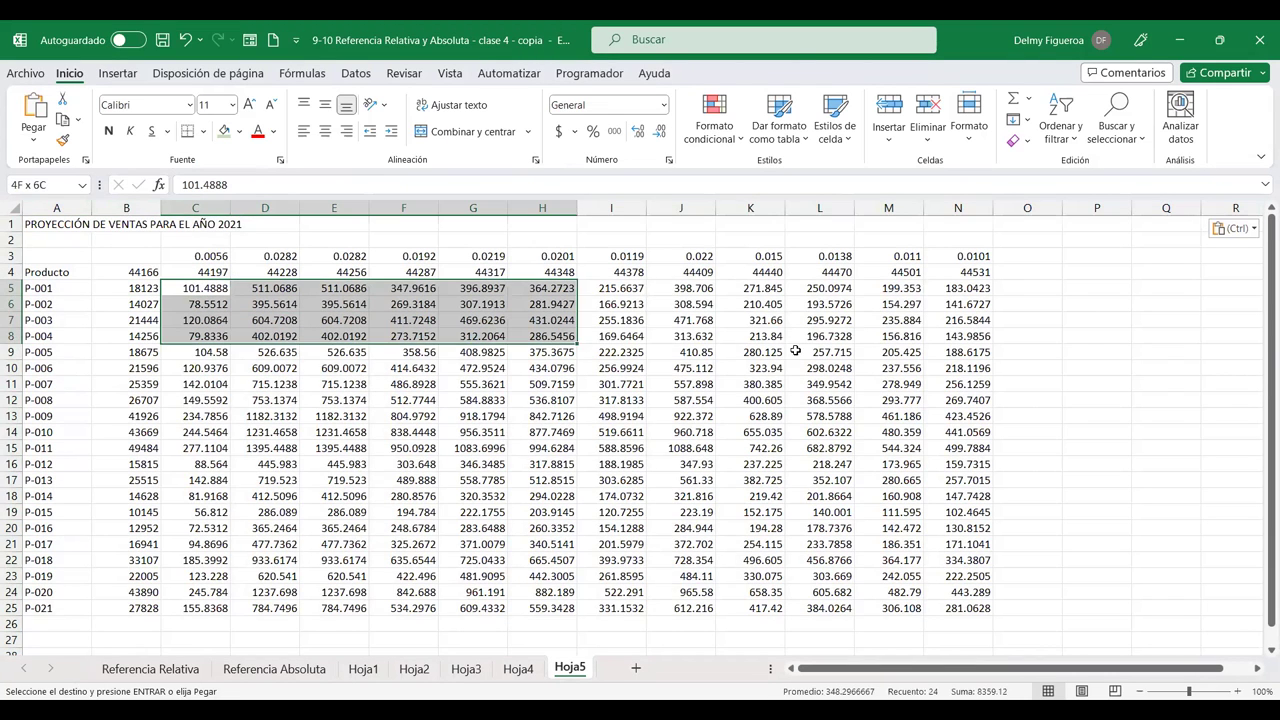
key("Delete")
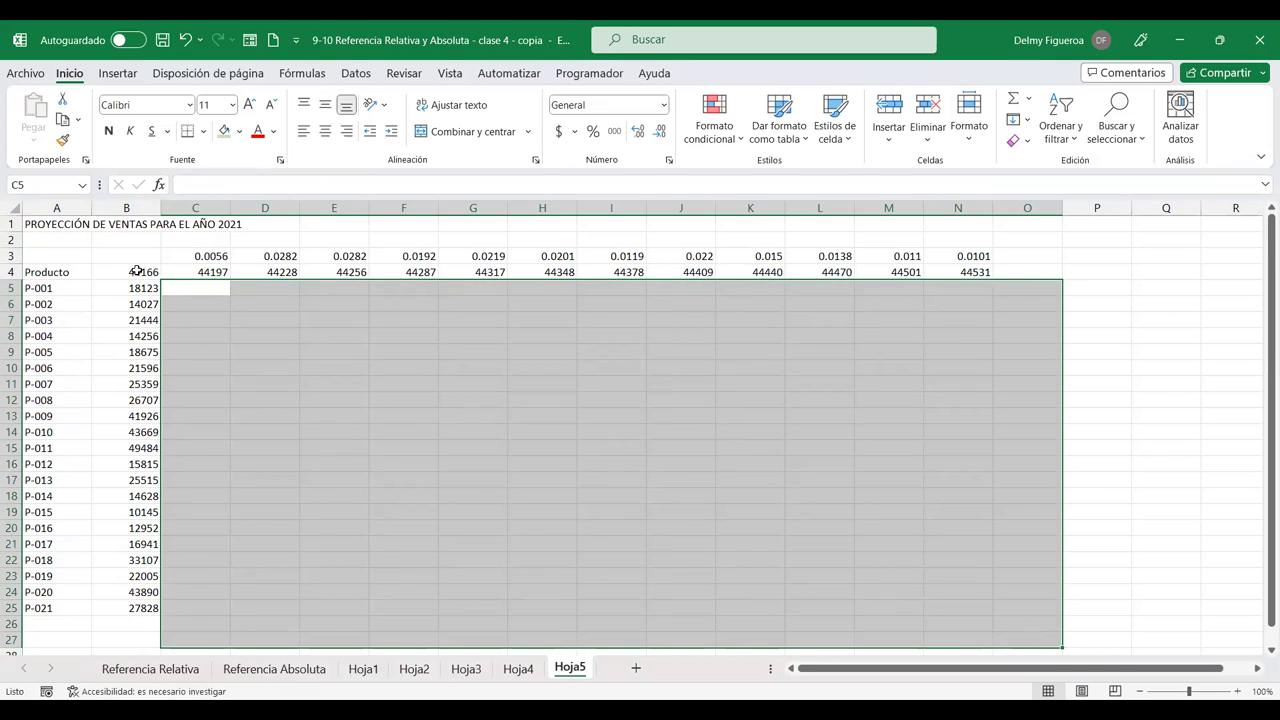
left_click(141, 254)
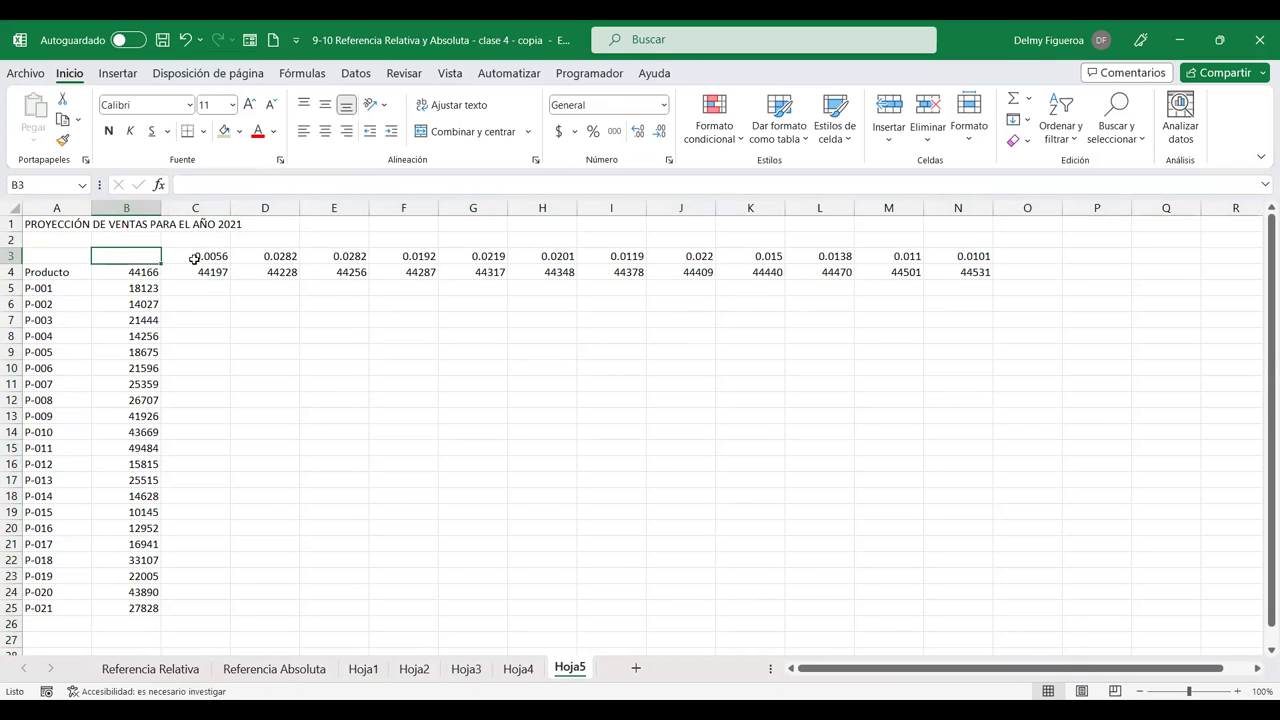
left_click_drag(205, 257, 970, 259)
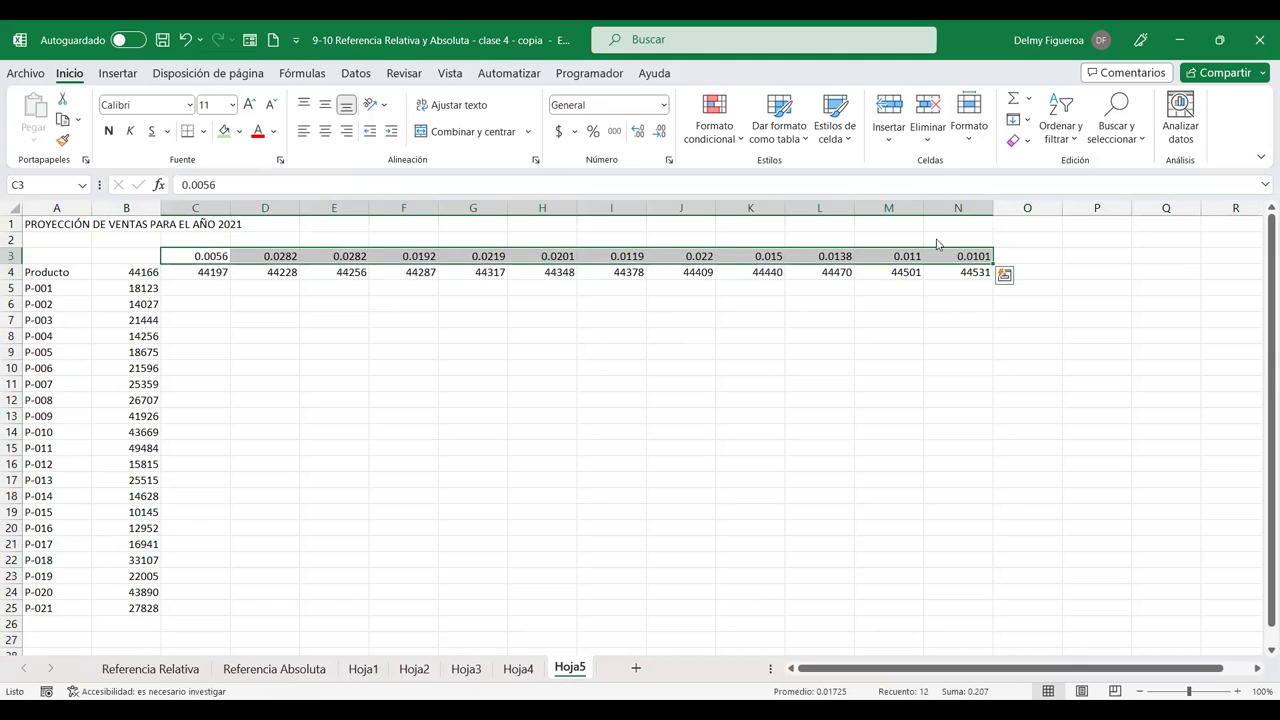
left_click(594, 132)
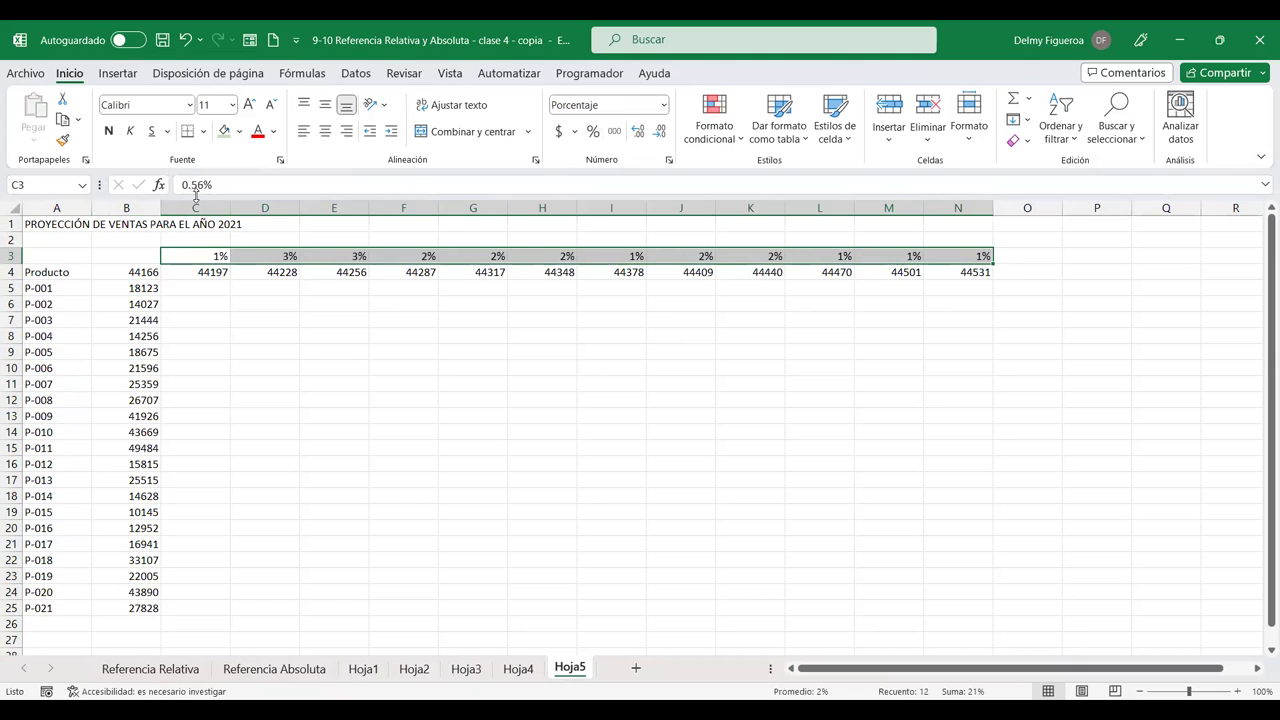
left_click(638, 133)
left_click(638, 133)
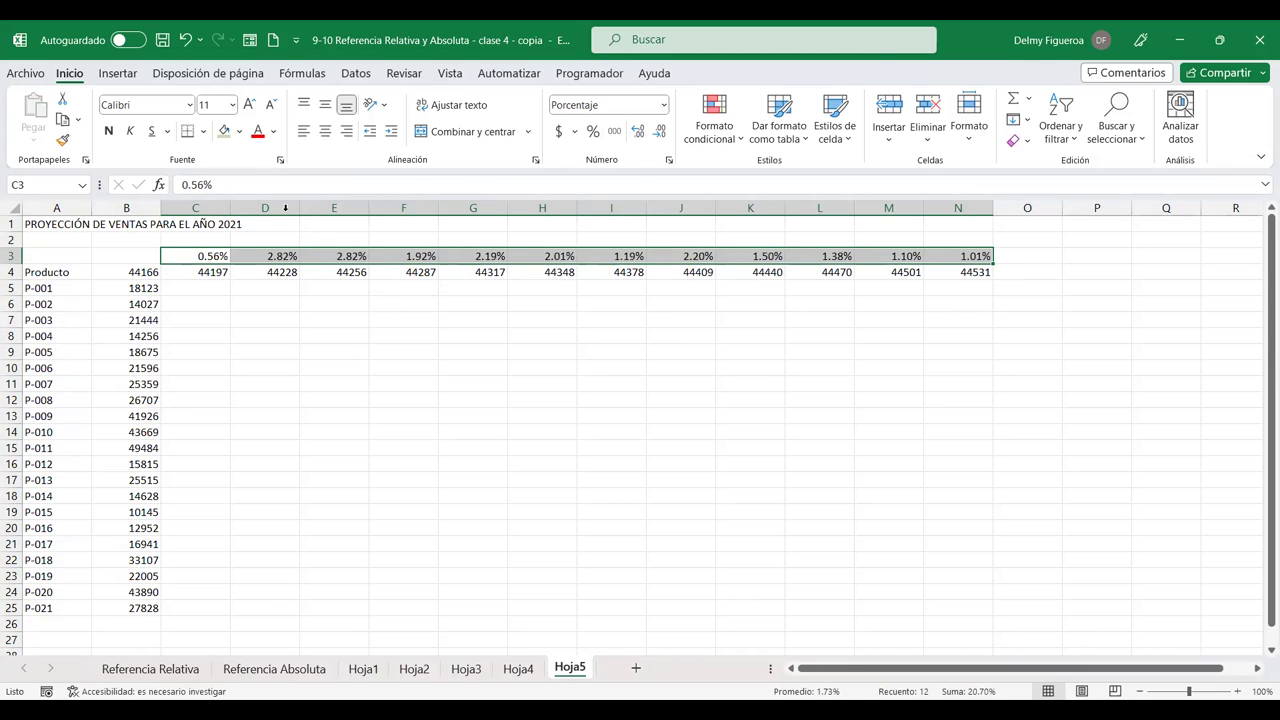
left_click(224, 131)
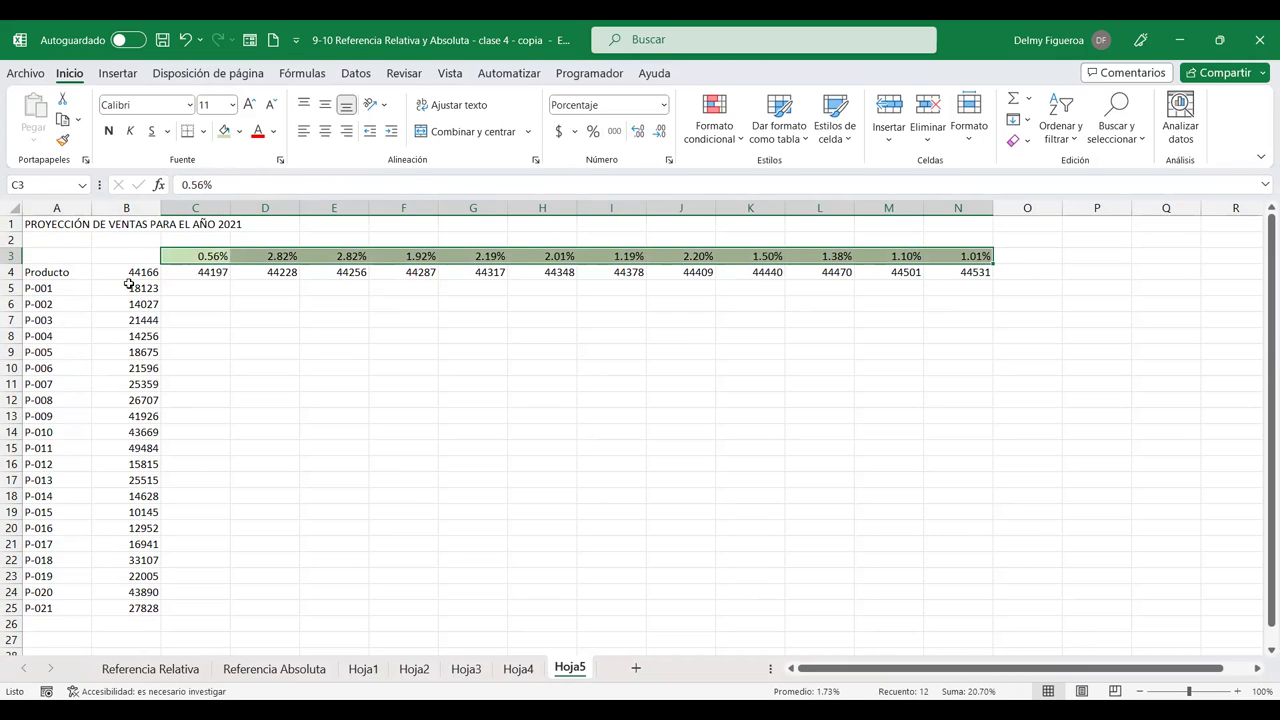
left_click_drag(130, 287, 127, 607)
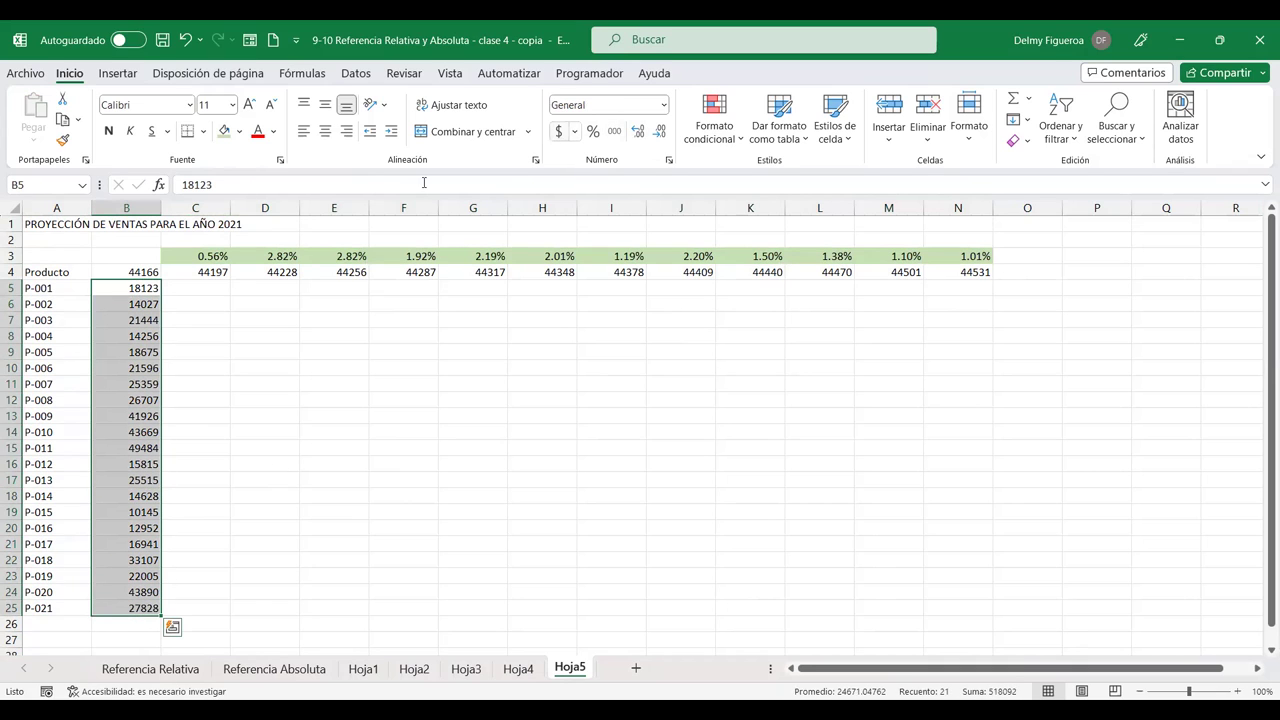
left_click(559, 131)
left_click_drag(133, 271, 955, 274)
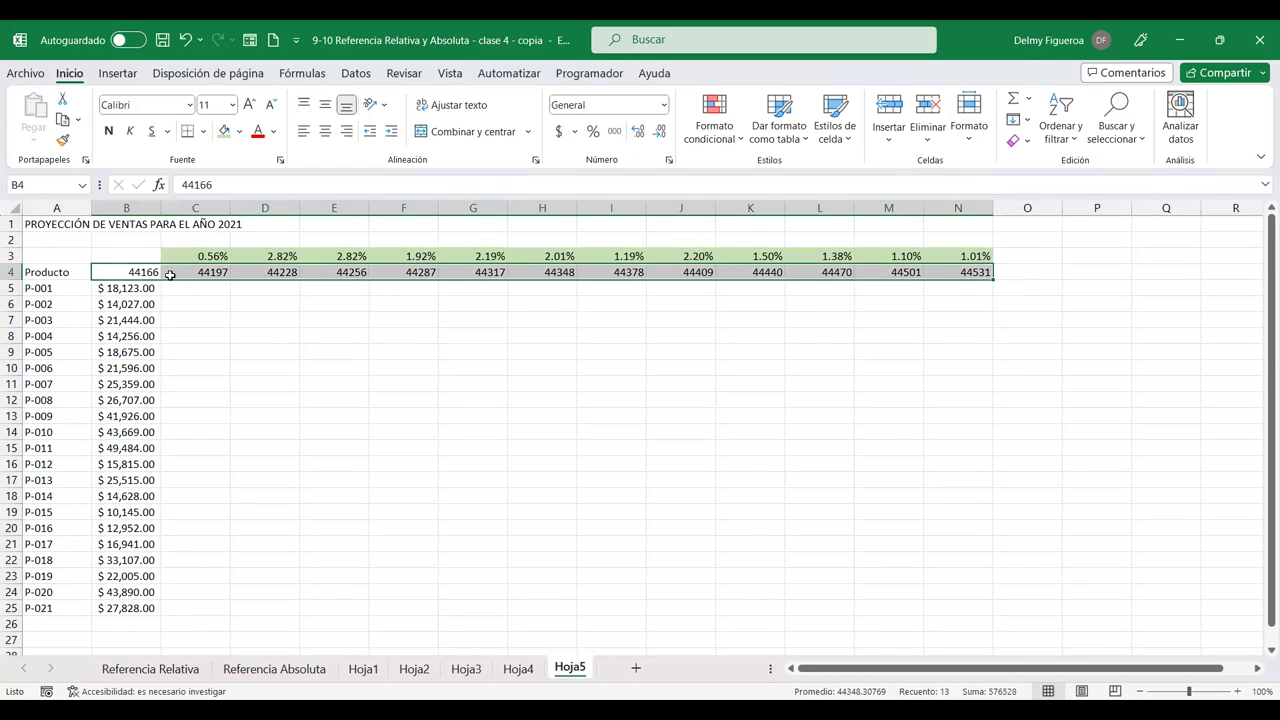
mouse_move(1002, 261)
left_click(663, 104)
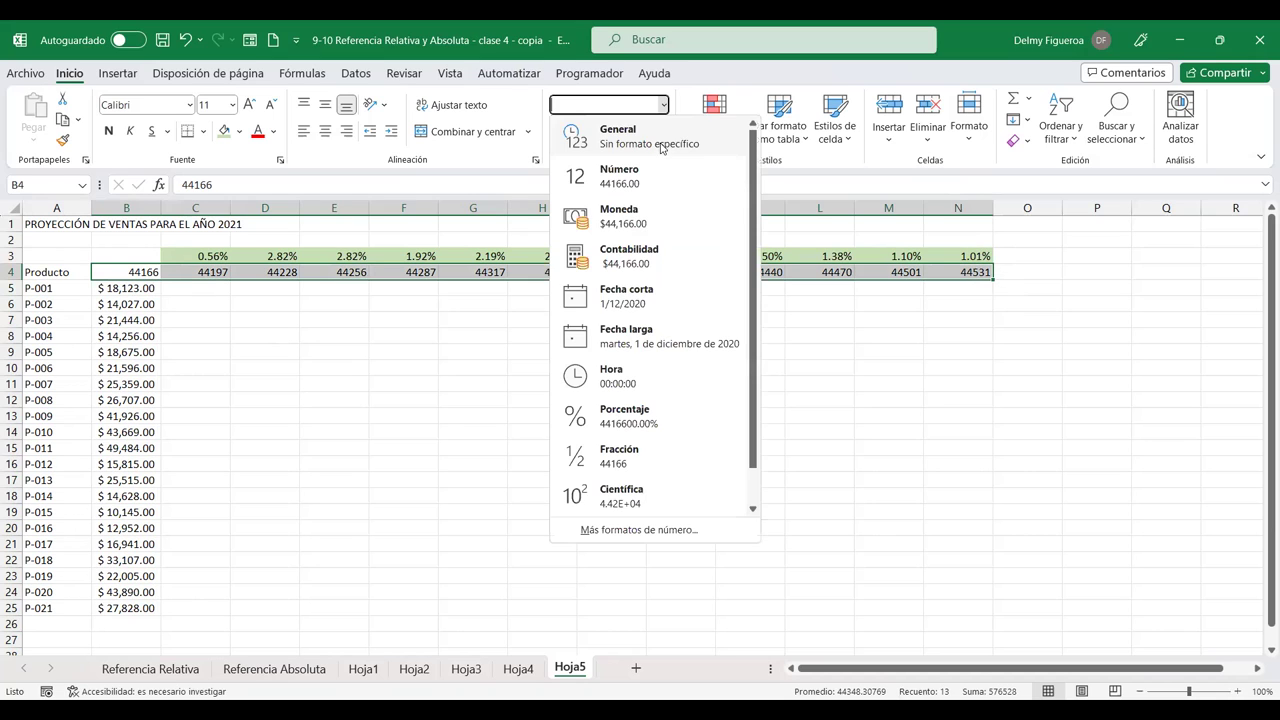
left_click(647, 305)
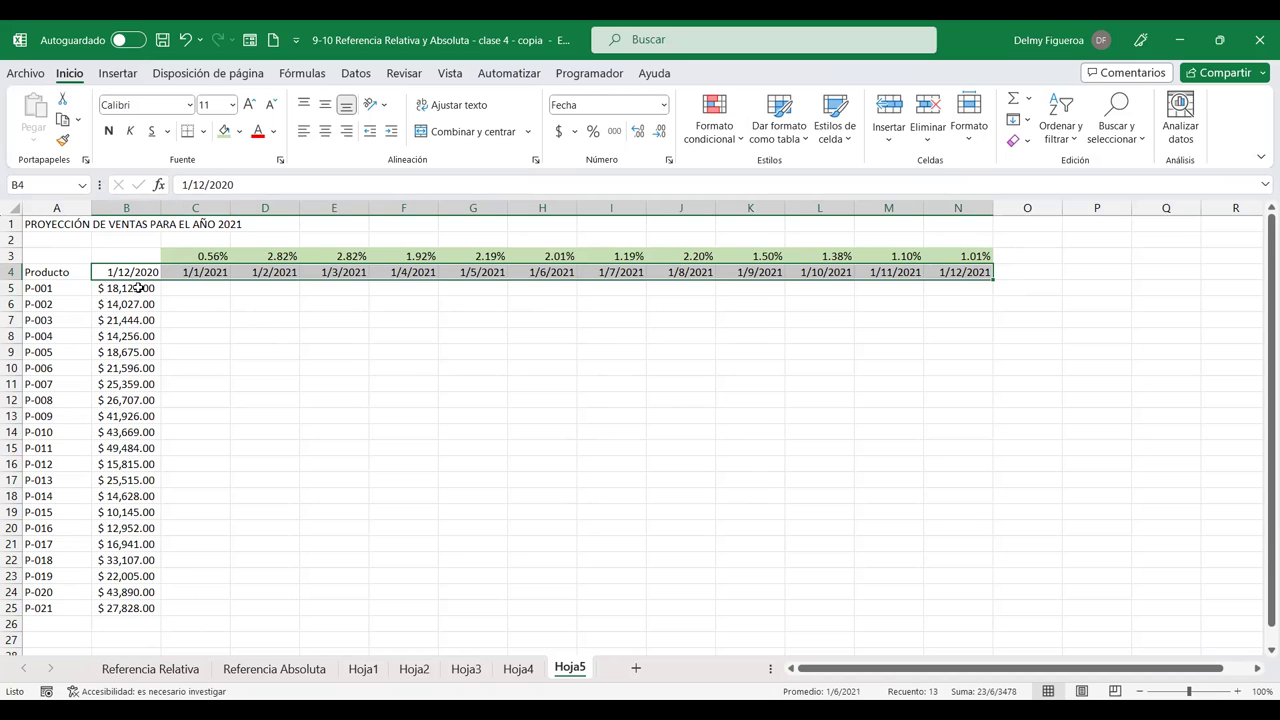
left_click_drag(138, 288, 137, 610)
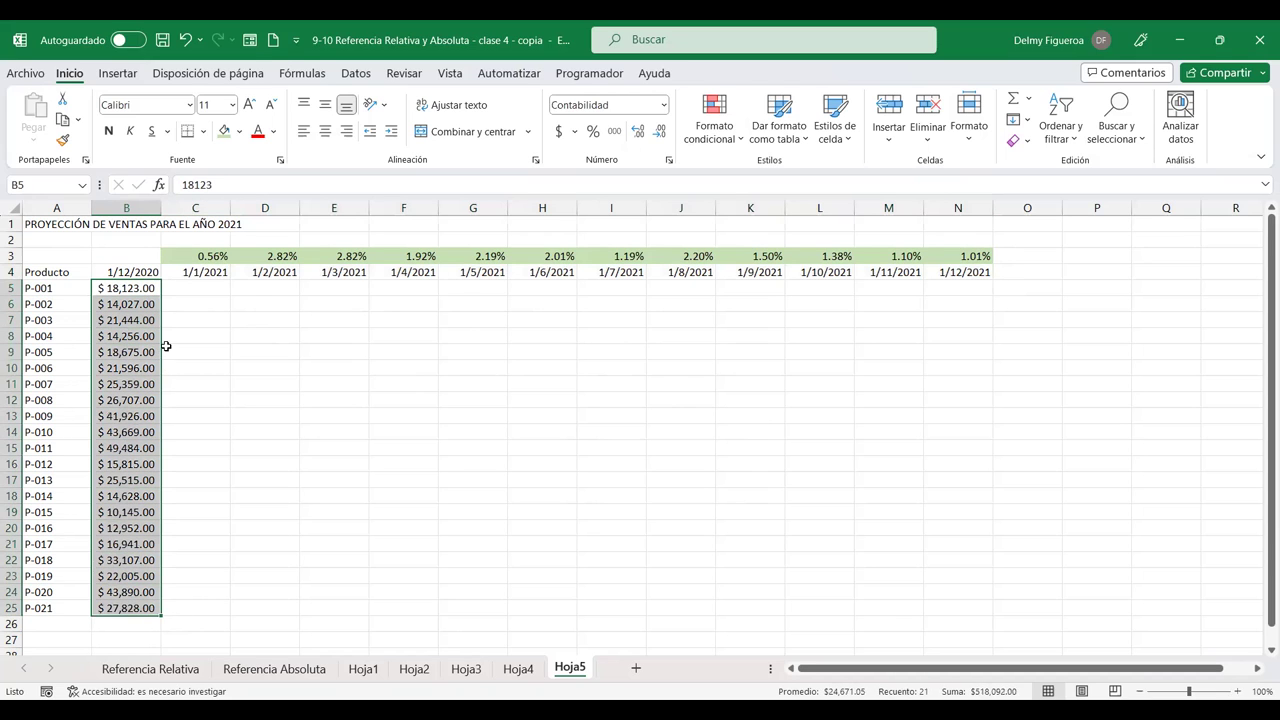
left_click(202, 286)
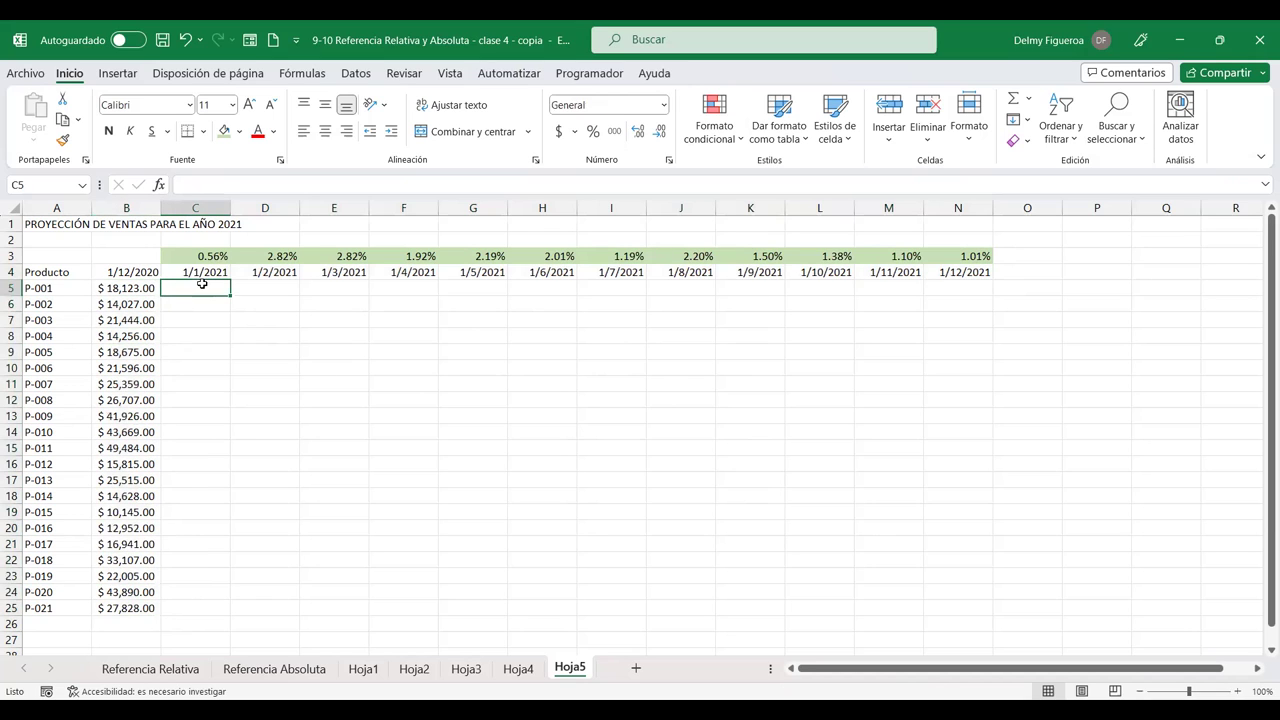
left_click(207, 270)
left_click(281, 269)
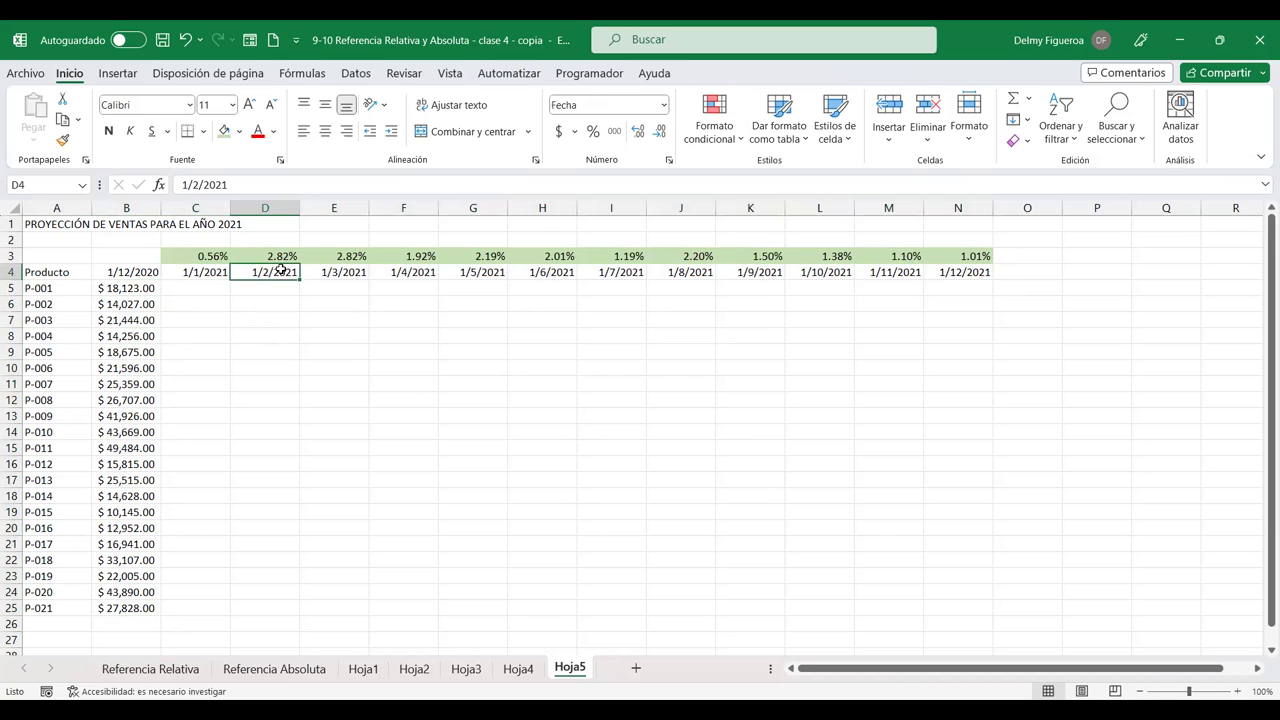
left_click(346, 271)
left_click(404, 272)
left_click(432, 291)
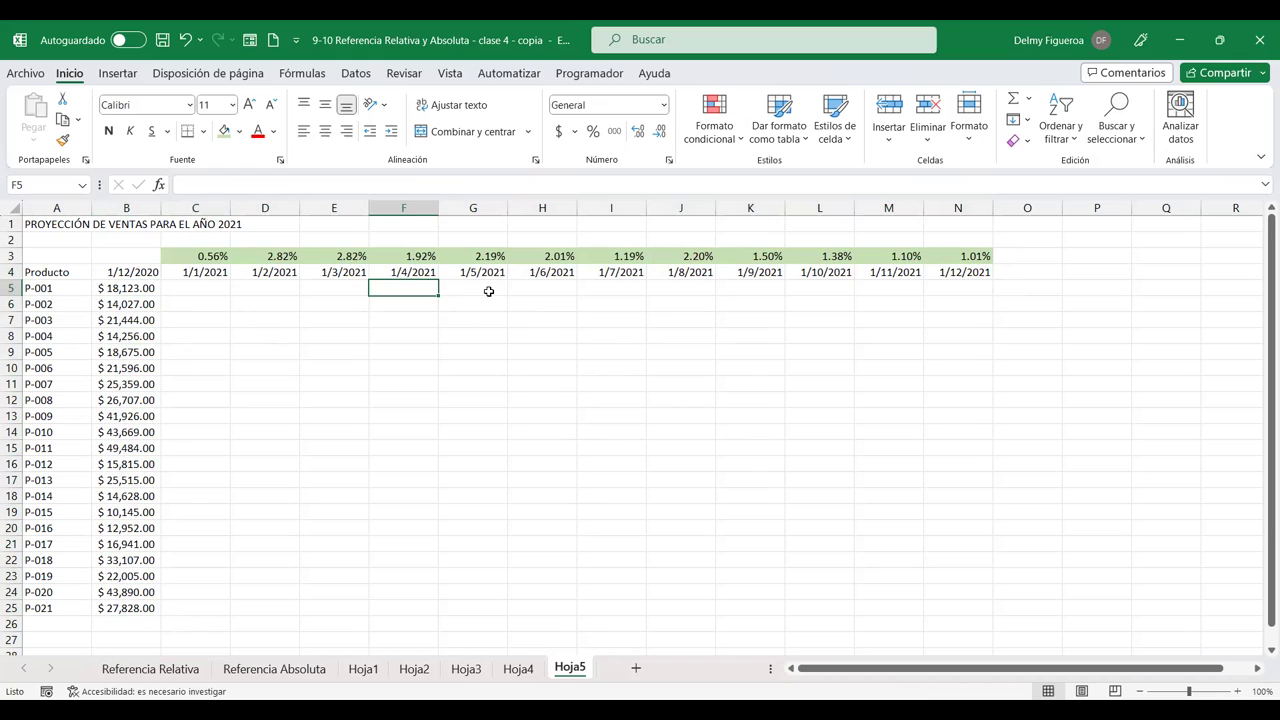
left_click(488, 291)
left_click(883, 305)
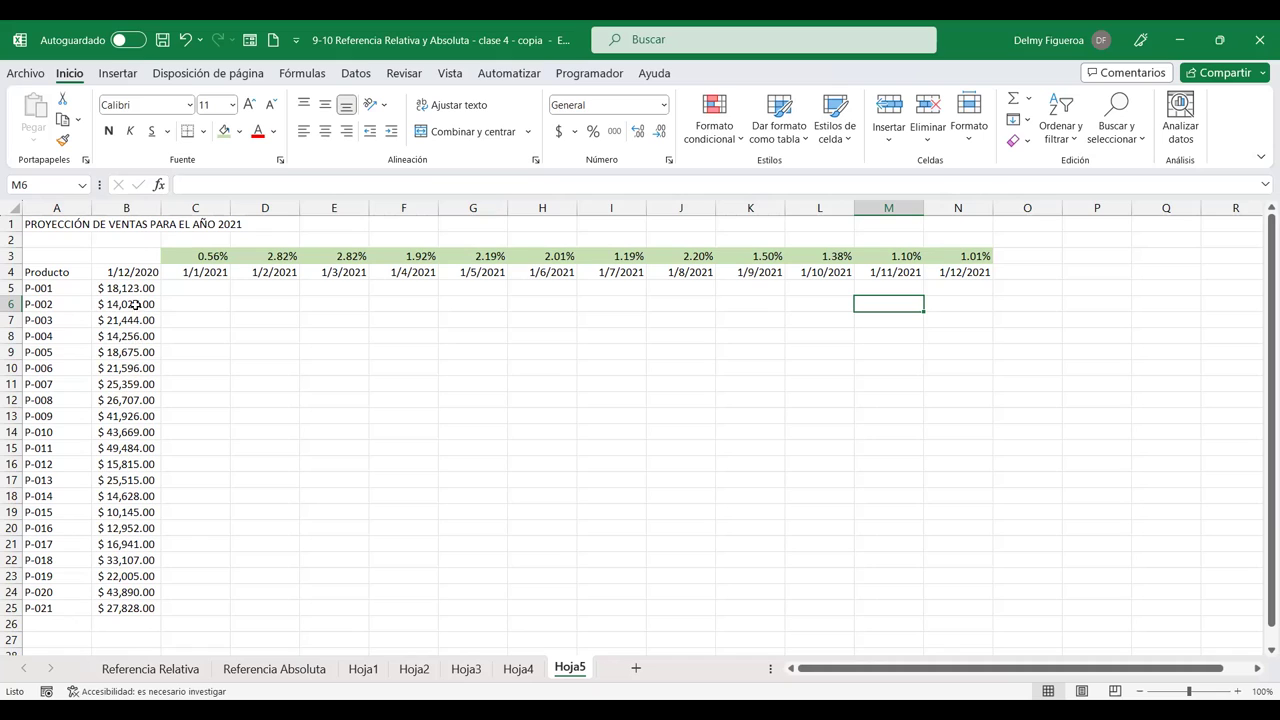
left_click(267, 258)
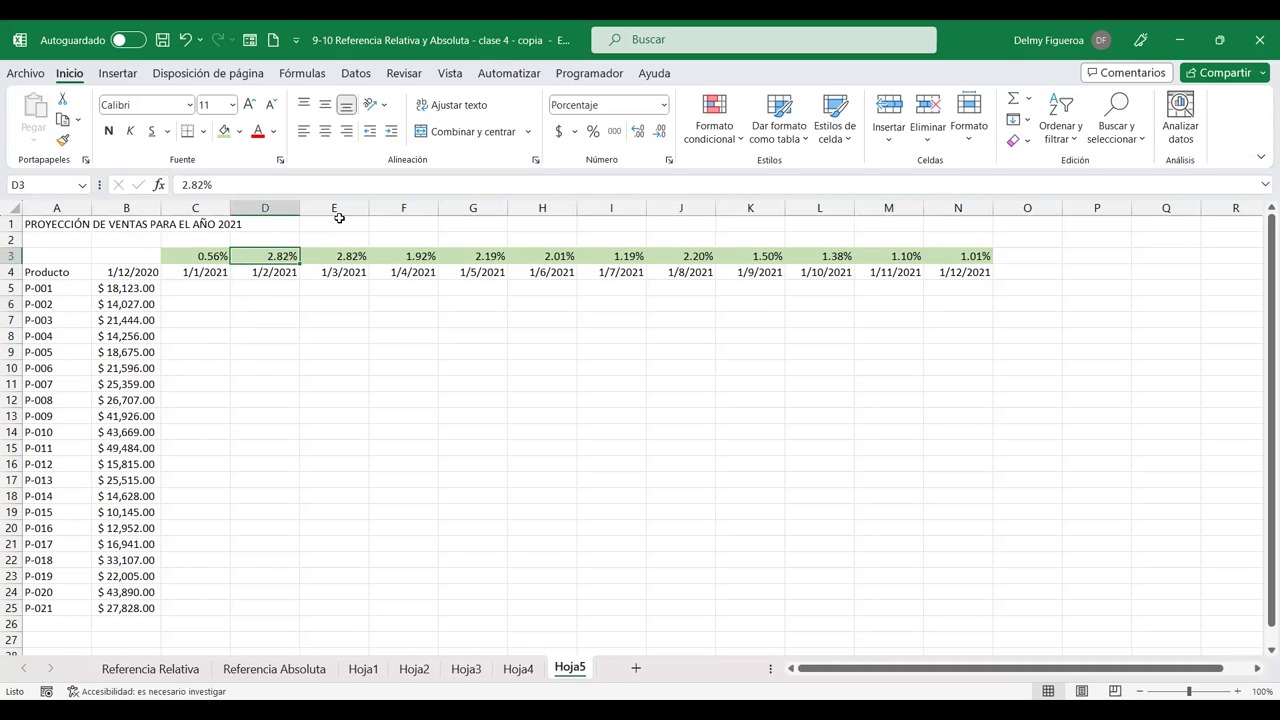
left_click(348, 257)
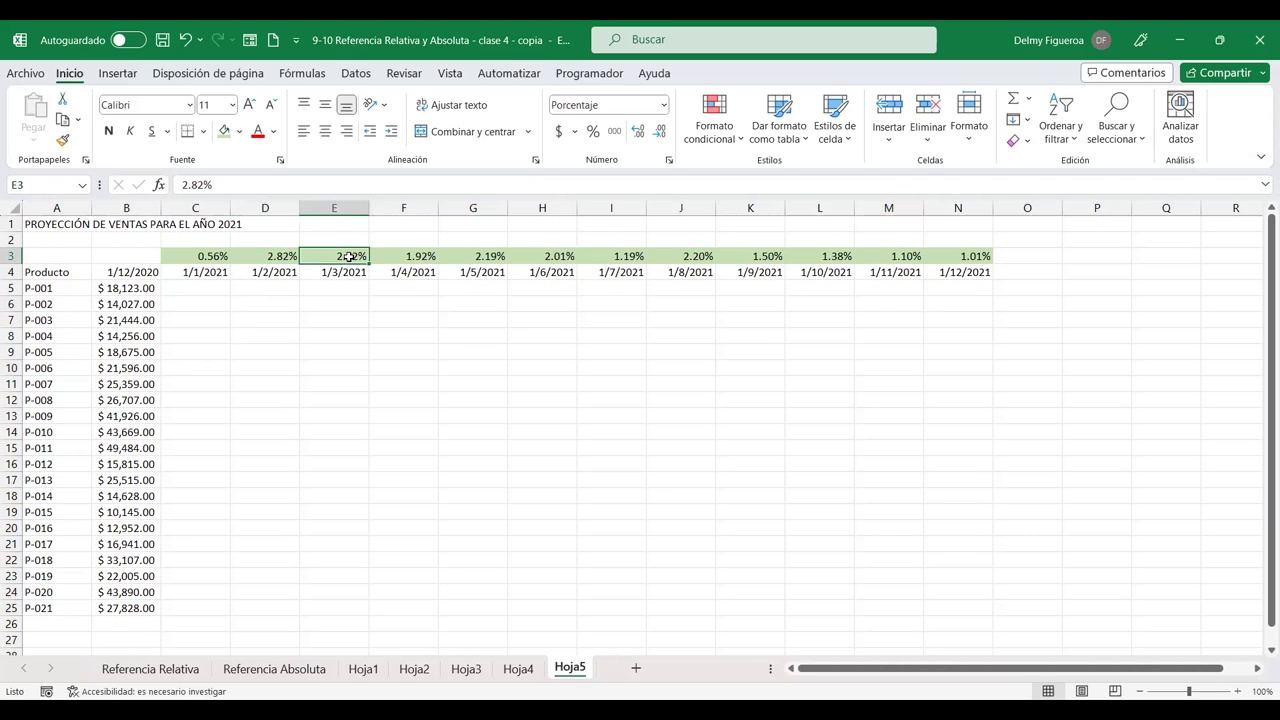
left_click(408, 257)
left_click(525, 257)
left_click(712, 257)
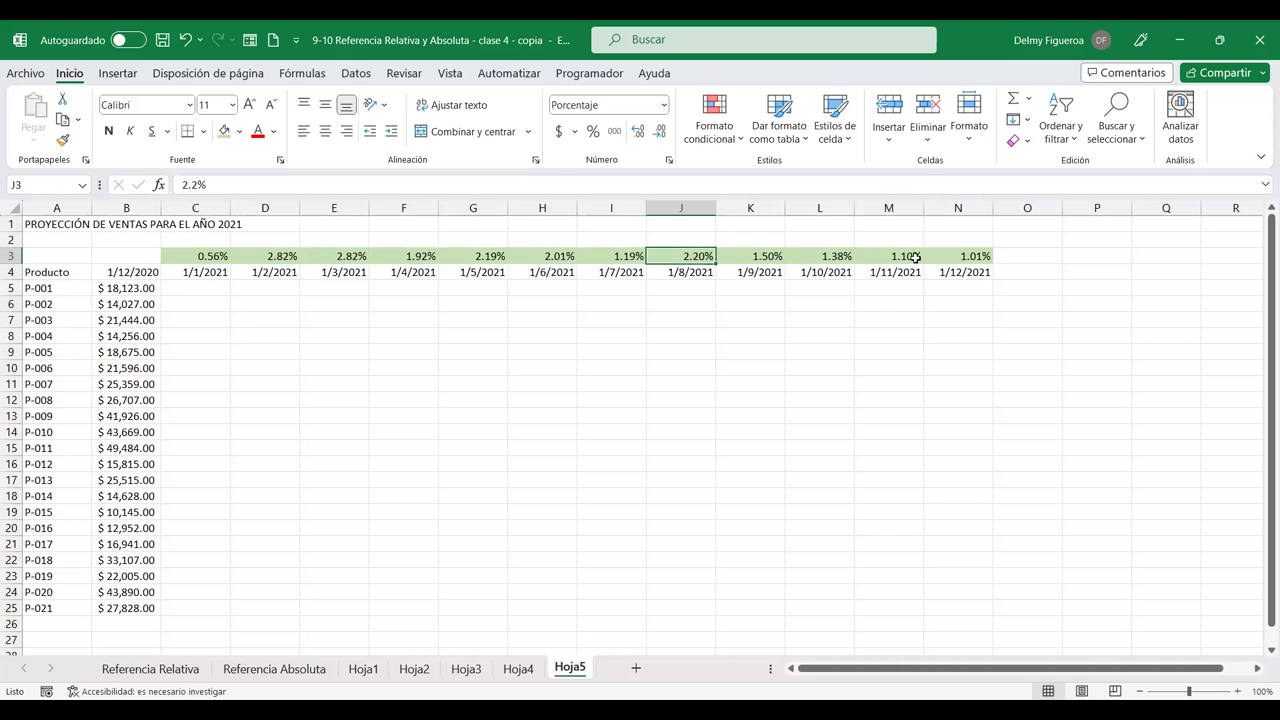
left_click(914, 257)
left_click(978, 287)
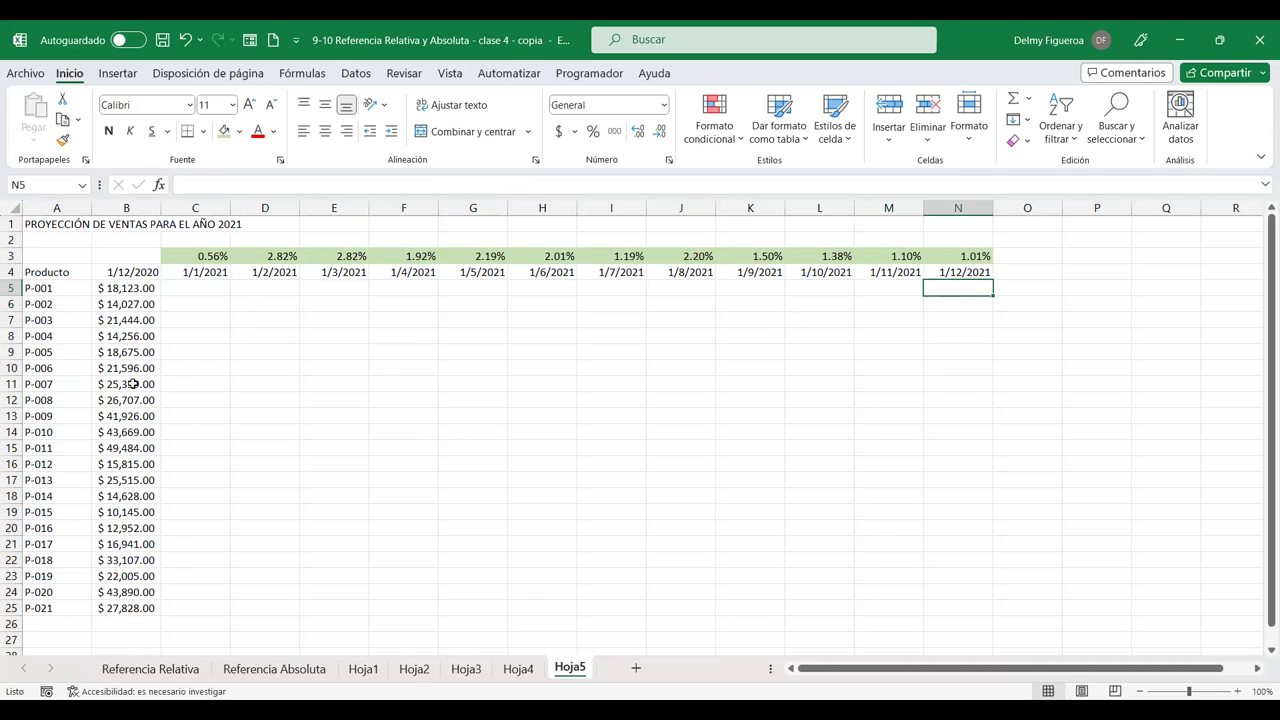
left_click(191, 290)
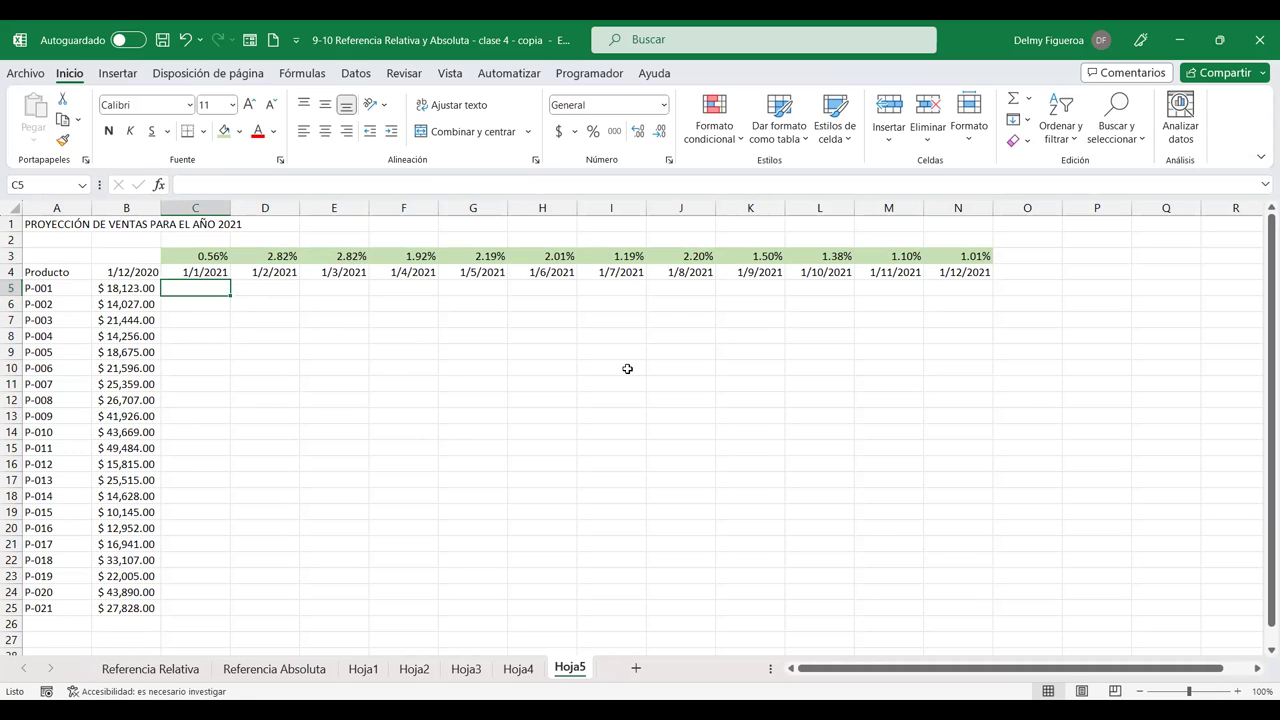
Step: Start C5 with +$B5, referencing P-001's base sale with the column locked
type("+")
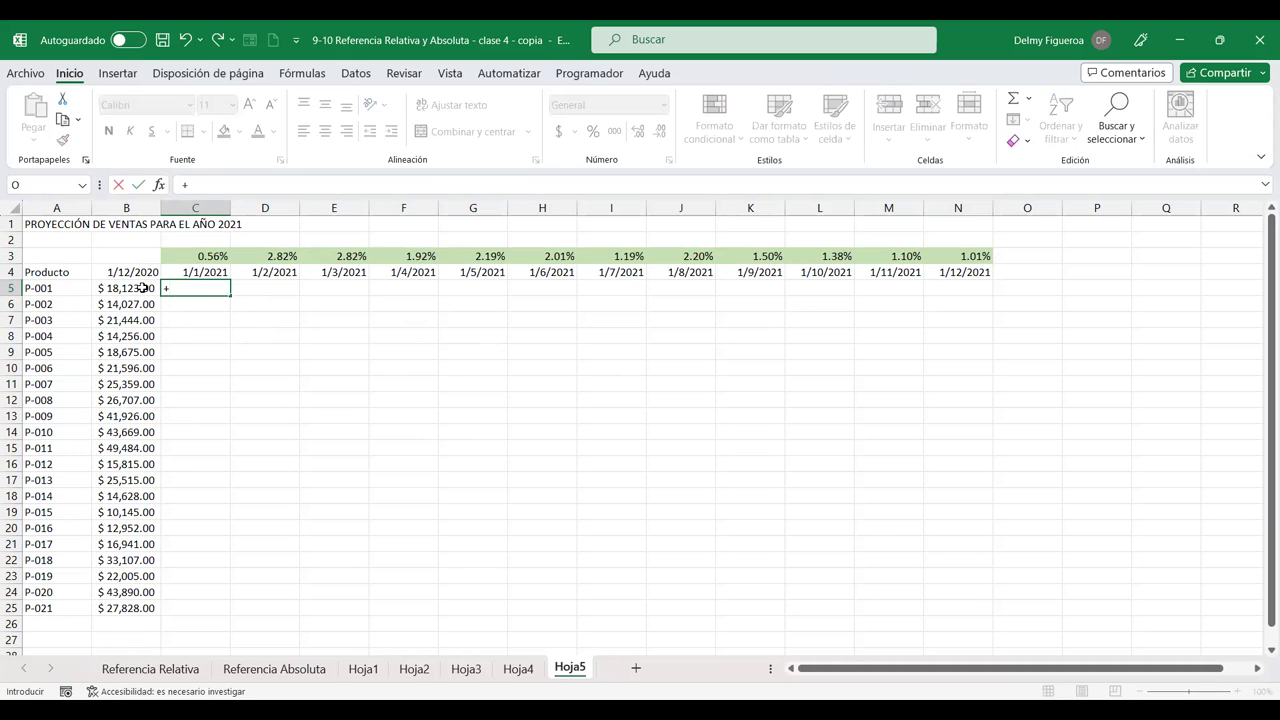
left_click(143, 288)
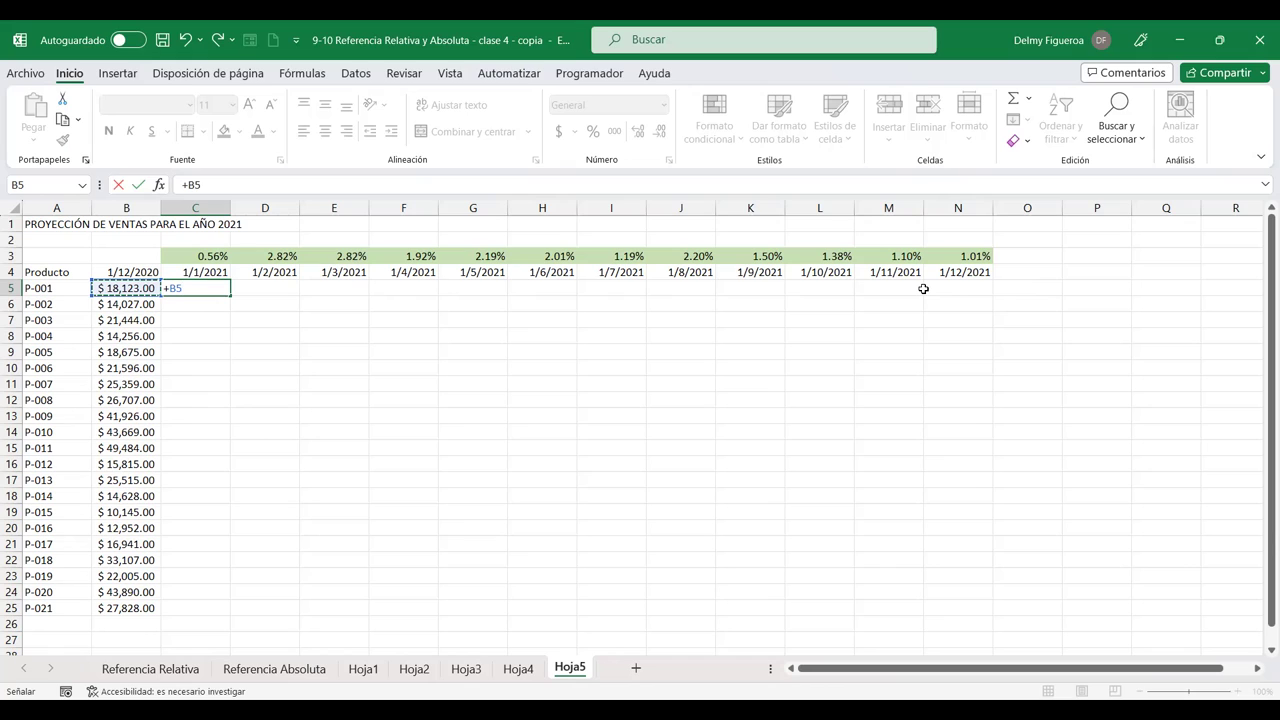
key("F4")
key("F4")
key("F4")
Step: Complete C5 as =+$B5*C$3 using January's growth rate, giving 101.4888
type("*")
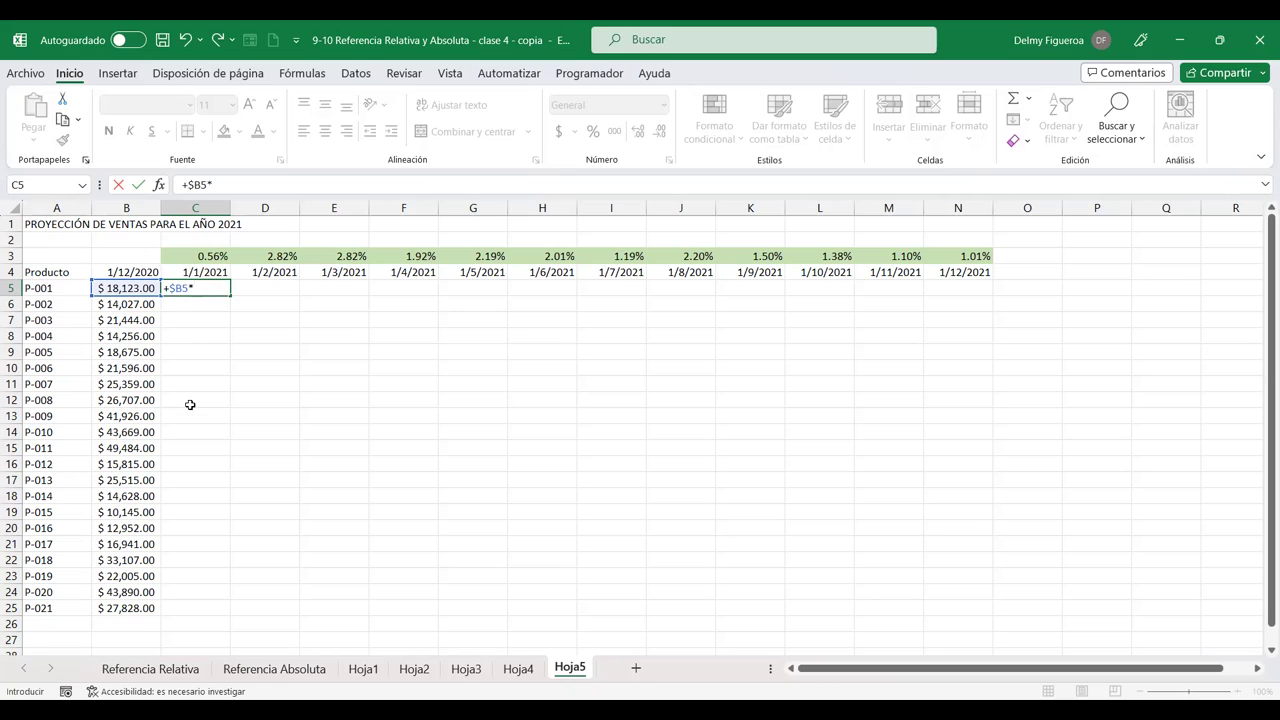
left_click(216, 256)
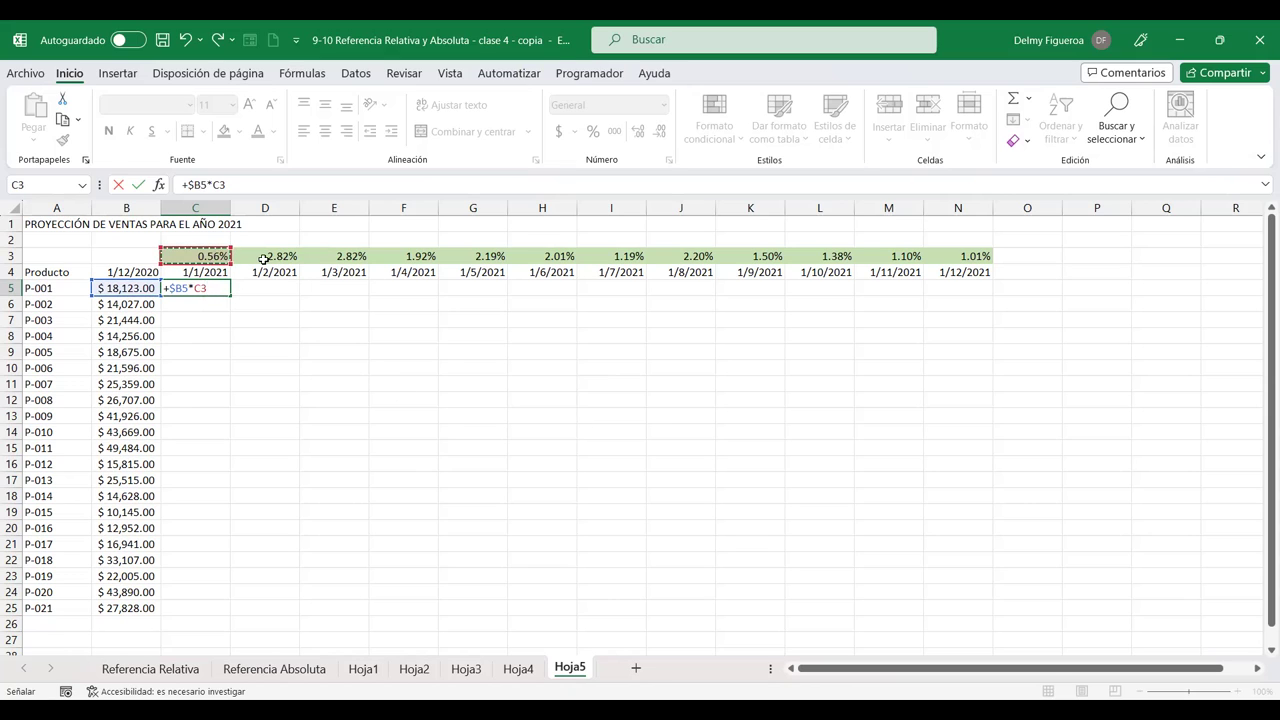
key("F4")
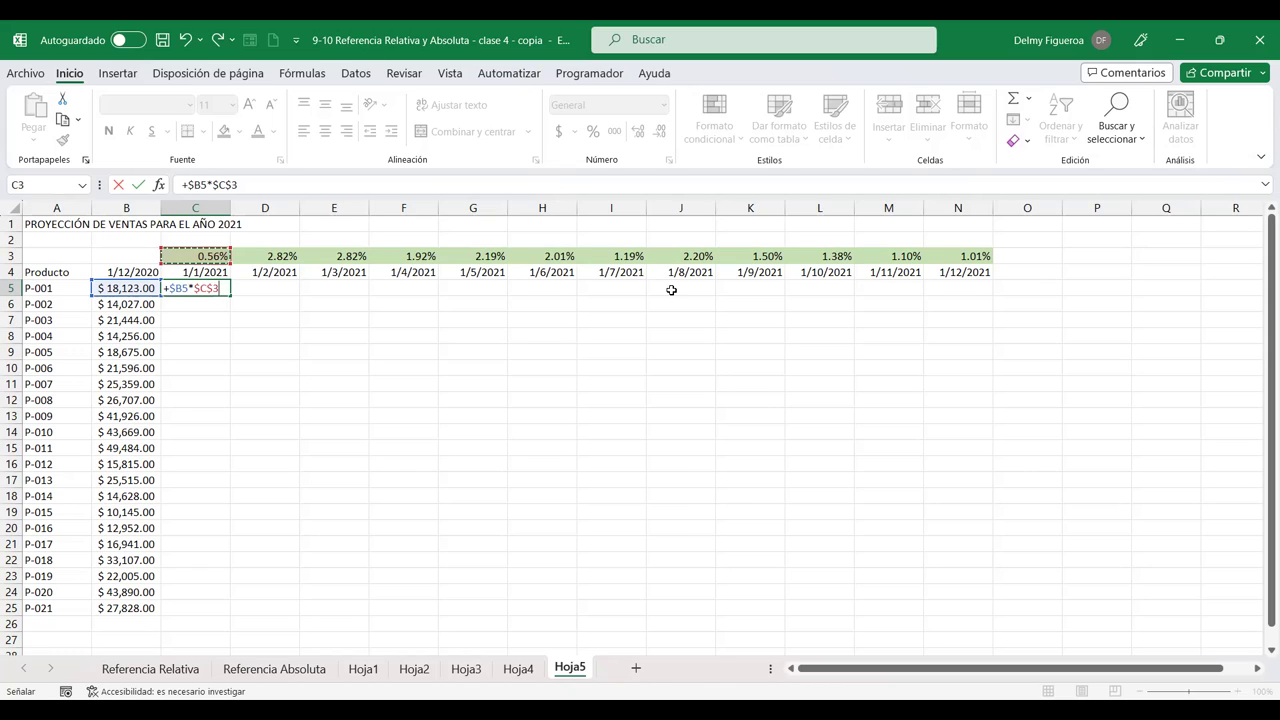
key("F4")
key("Return")
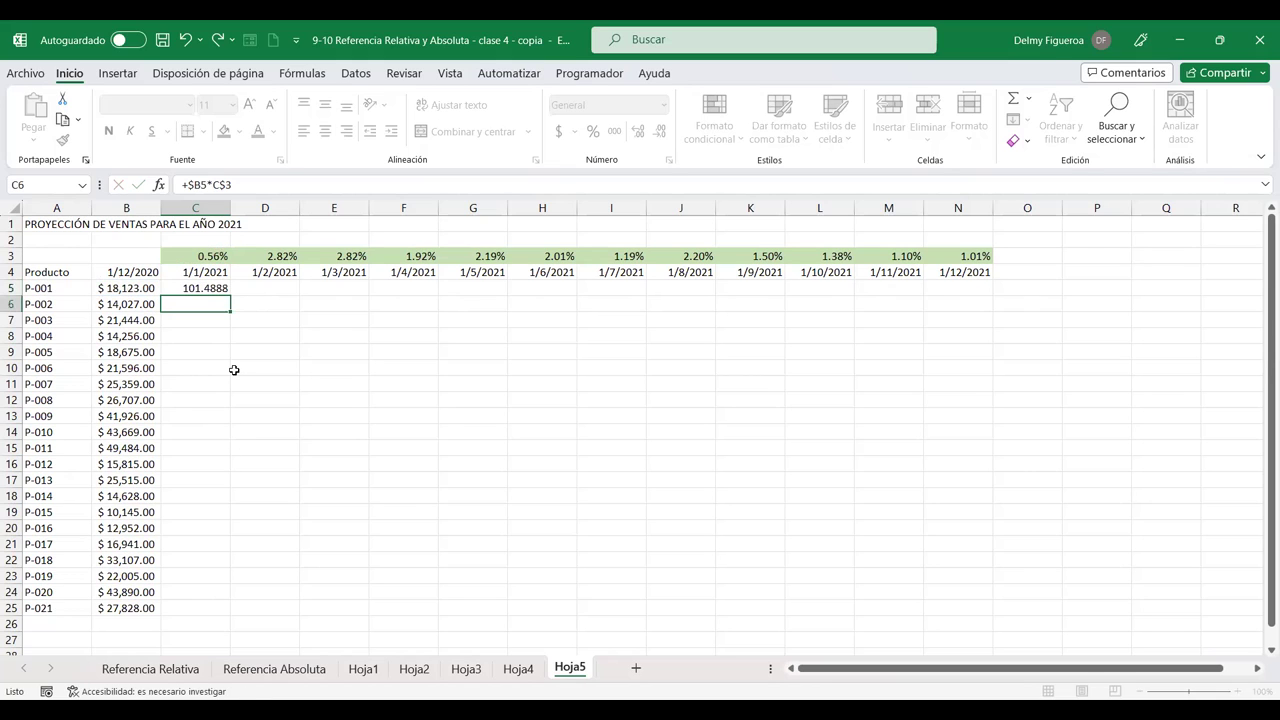
Step: Fill the C5 formula down to C25 and check the copies in C14 and C22
left_click(190, 288)
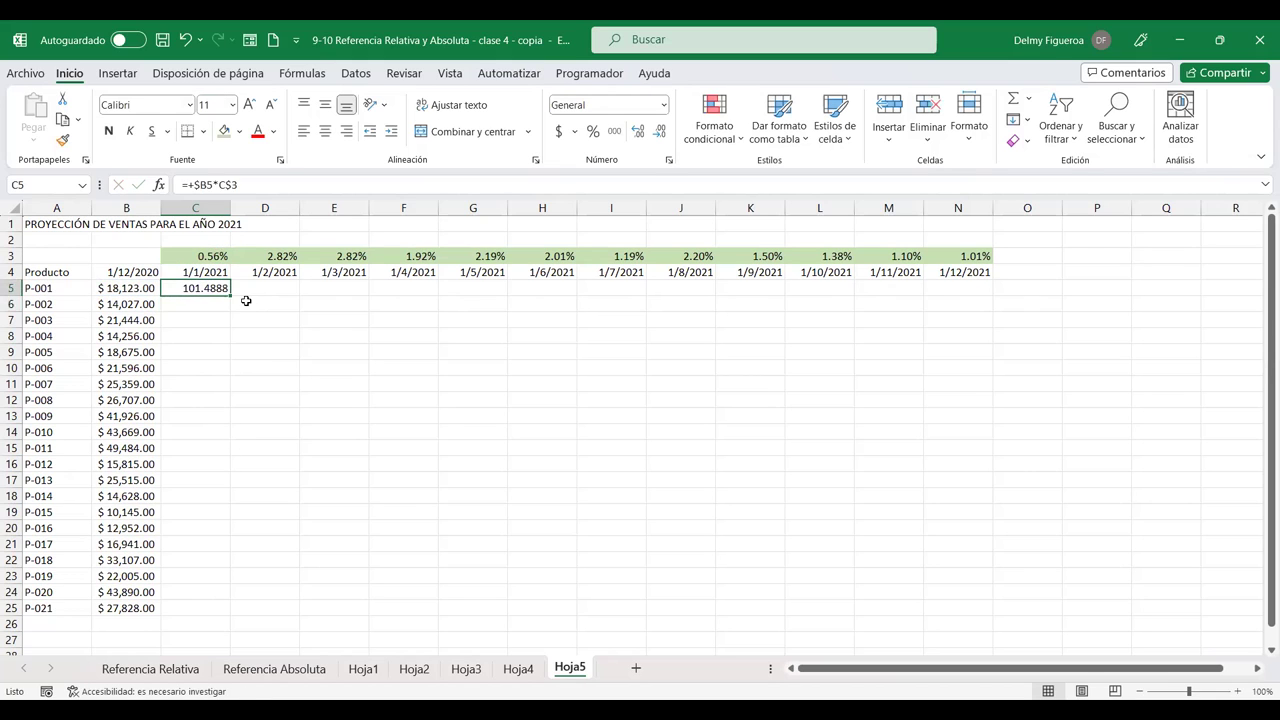
left_click_drag(231, 296, 235, 614)
left_click(195, 430)
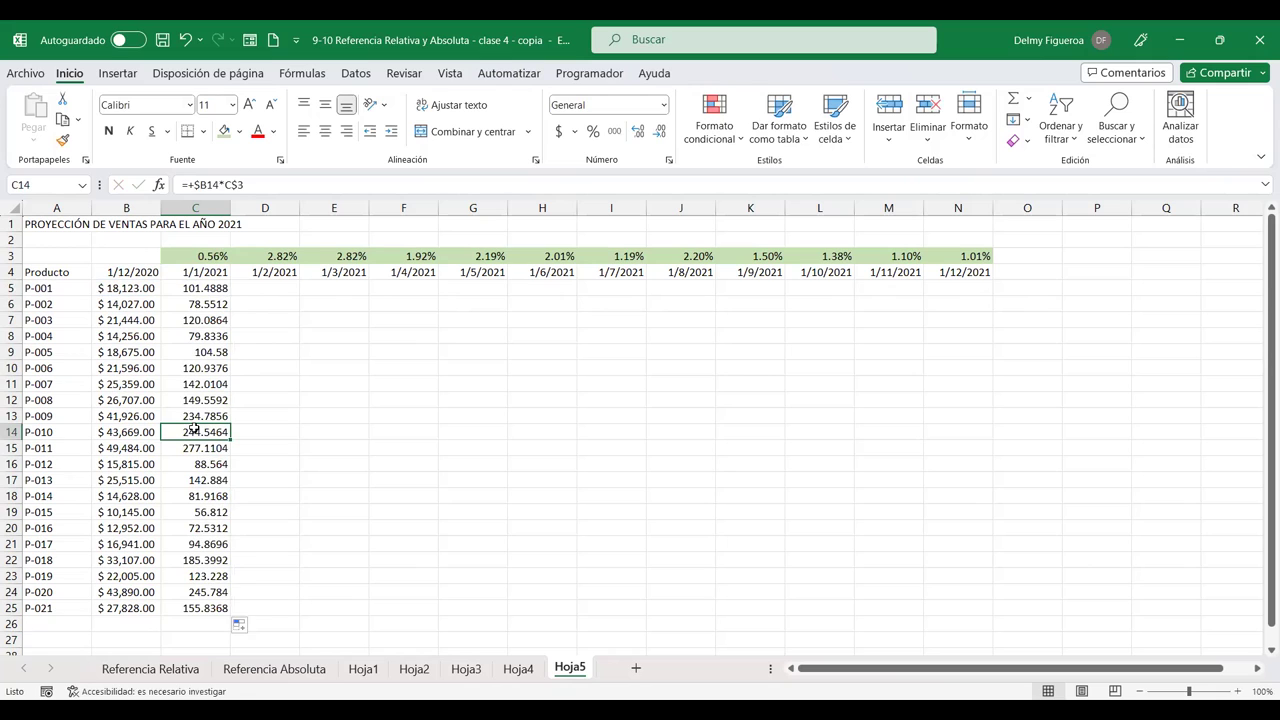
double_click(195, 428)
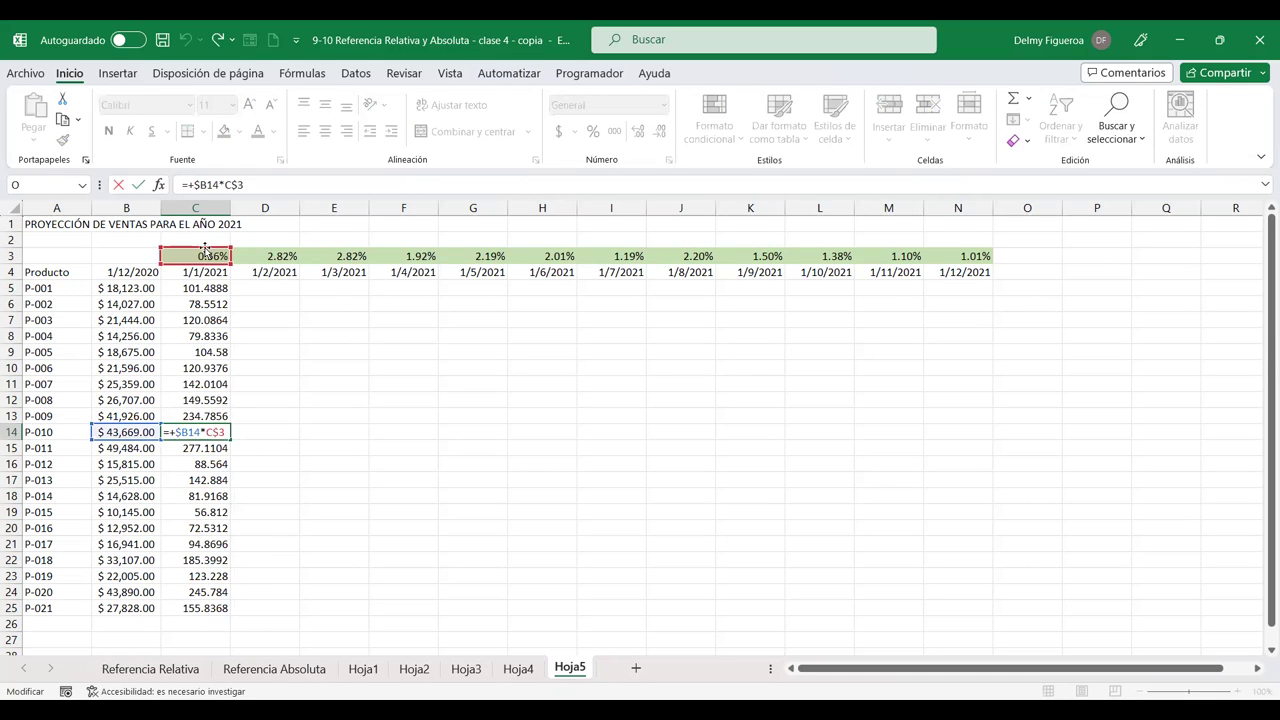
key("Return")
left_click(195, 560)
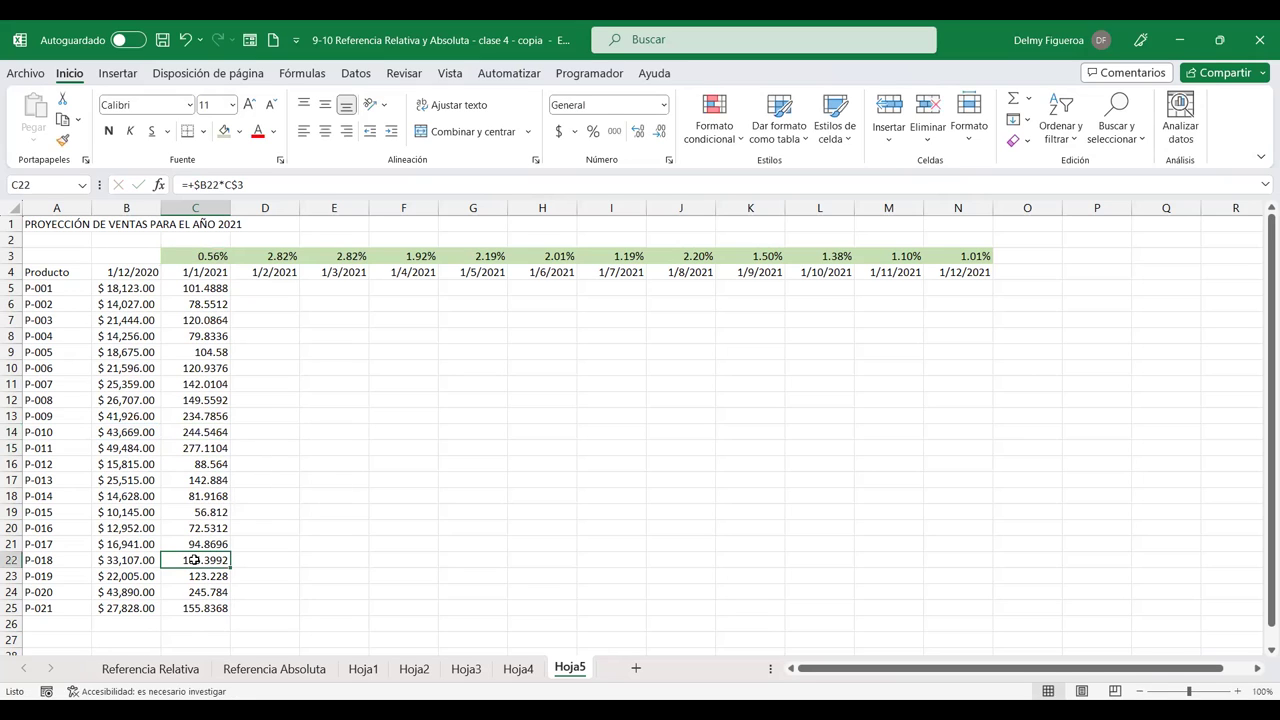
double_click(195, 560)
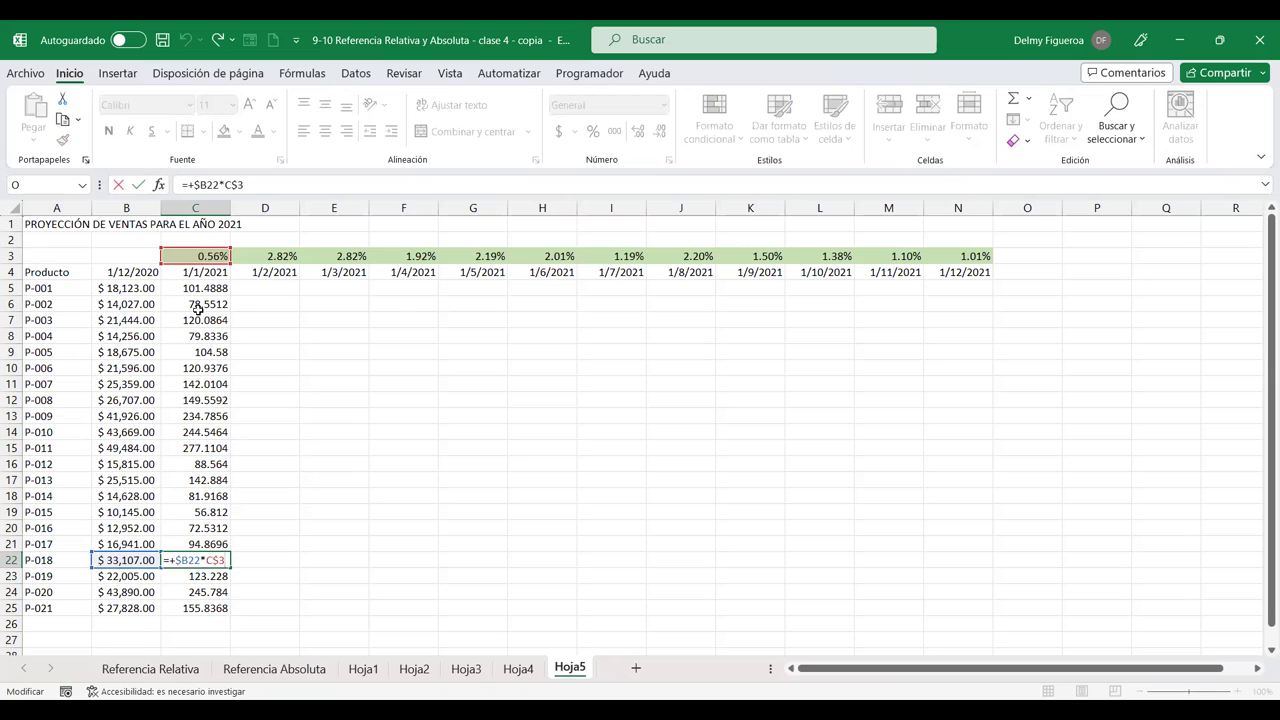
key("Return")
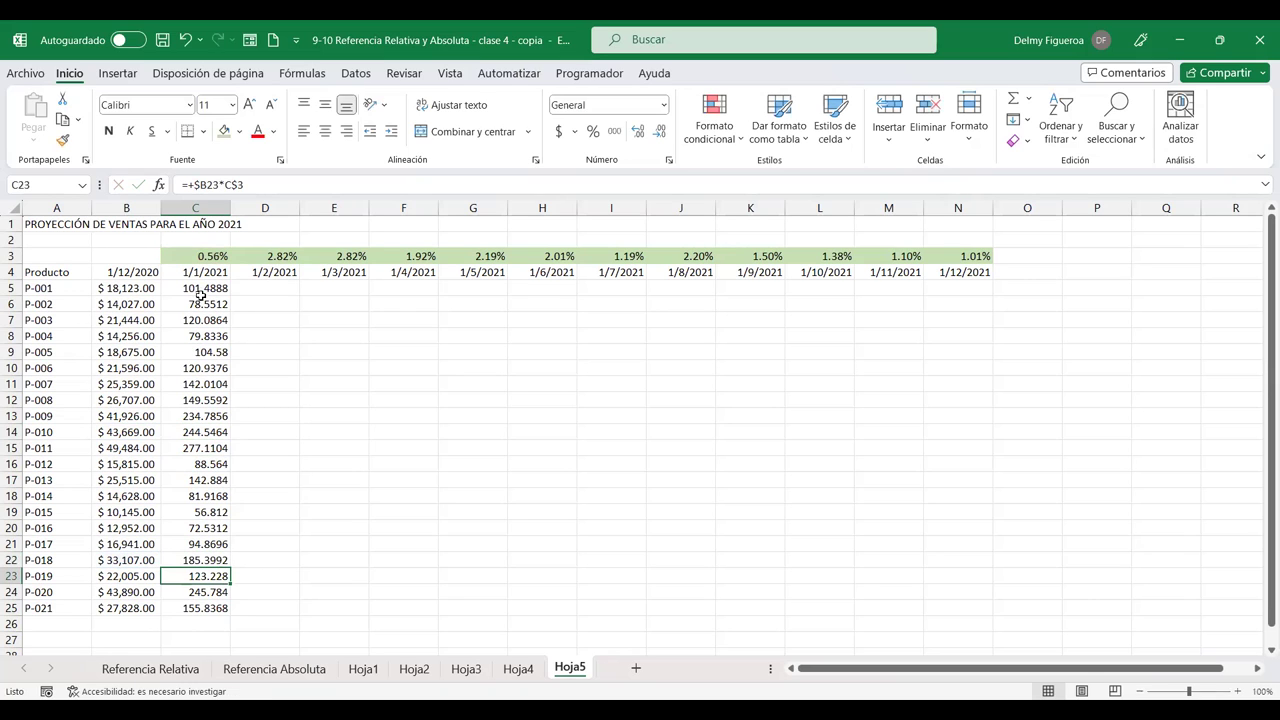
Step: Fill the C5 formula across to N5 and check the copies in F5, I5 and L5
left_click(206, 287)
left_click_drag(229, 295, 968, 304)
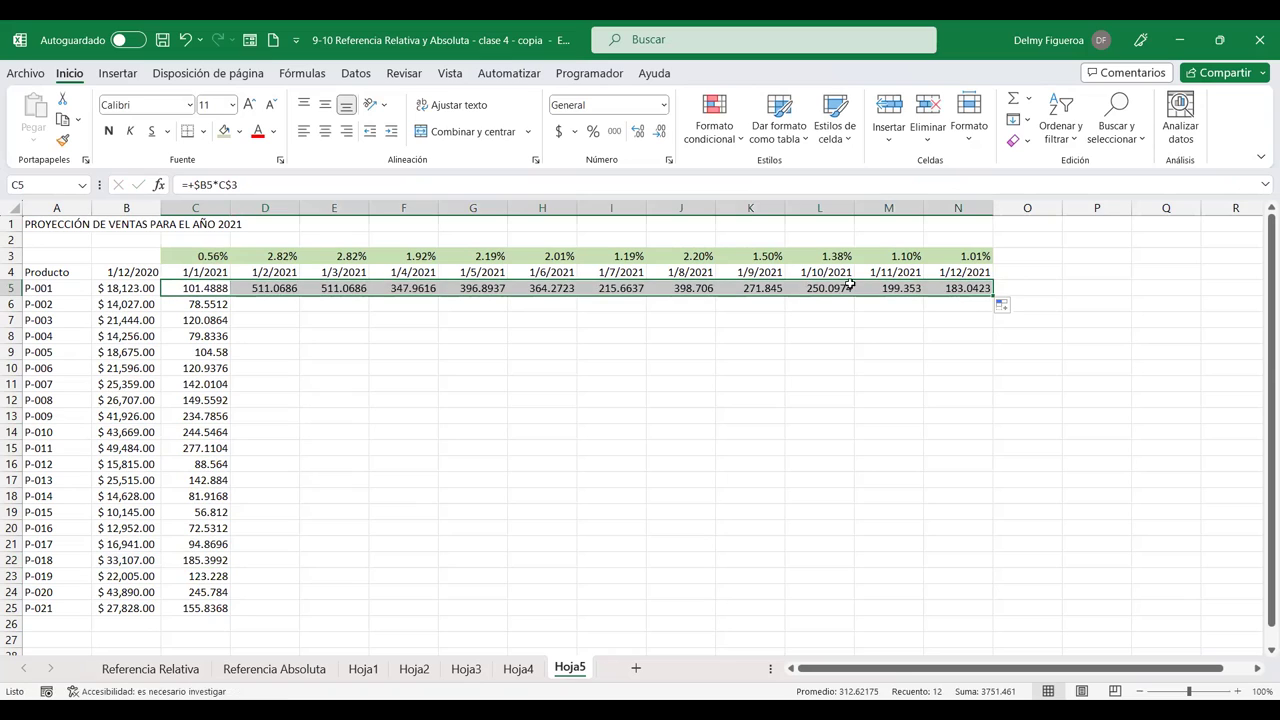
left_click(410, 287)
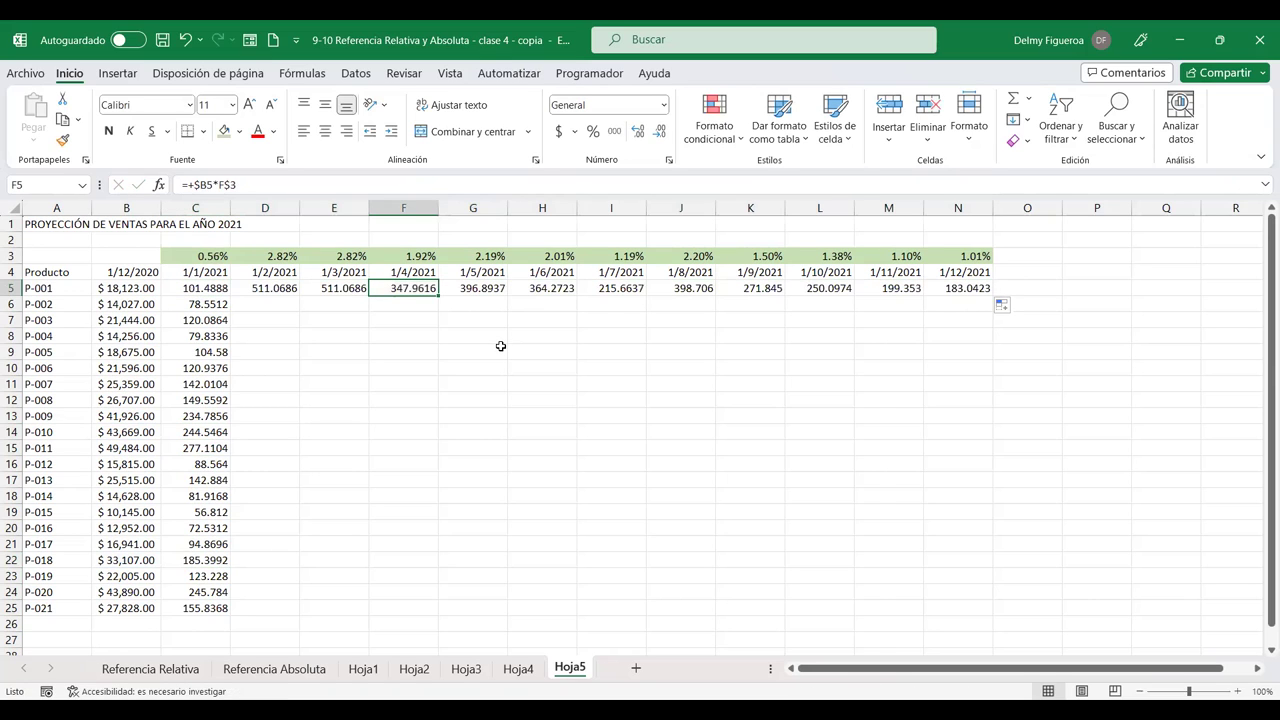
key("F2")
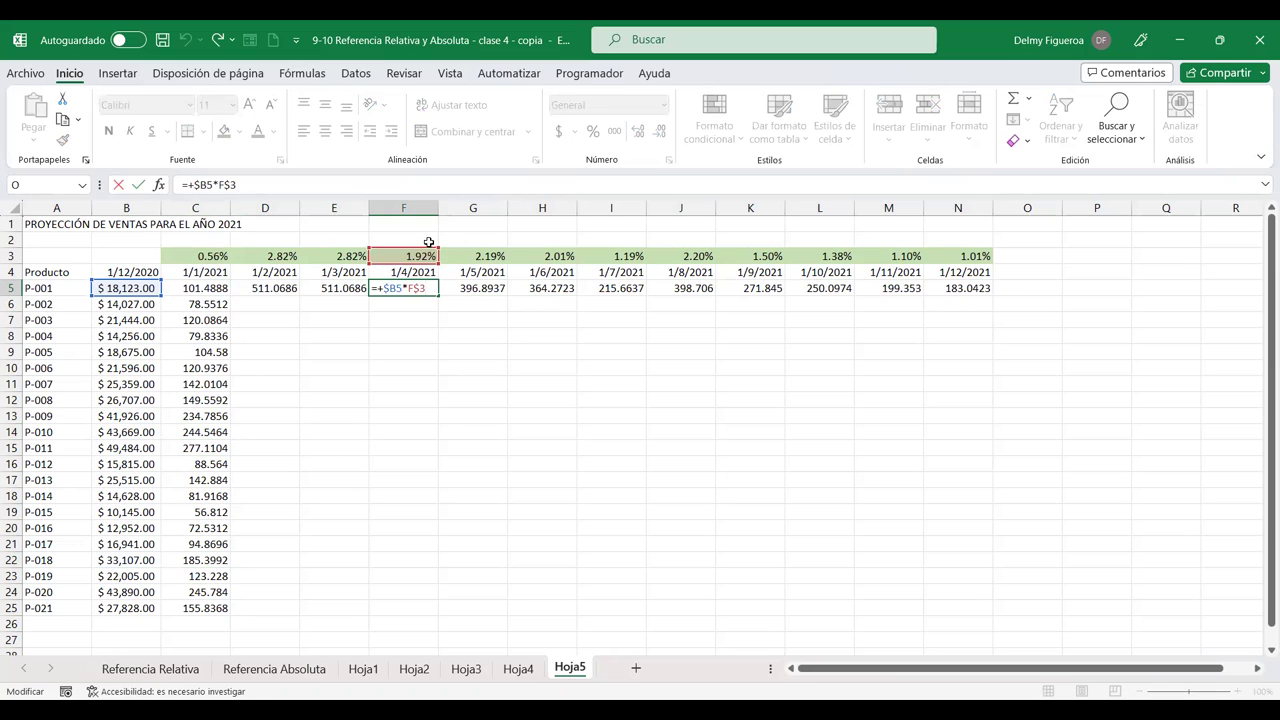
left_click(616, 288)
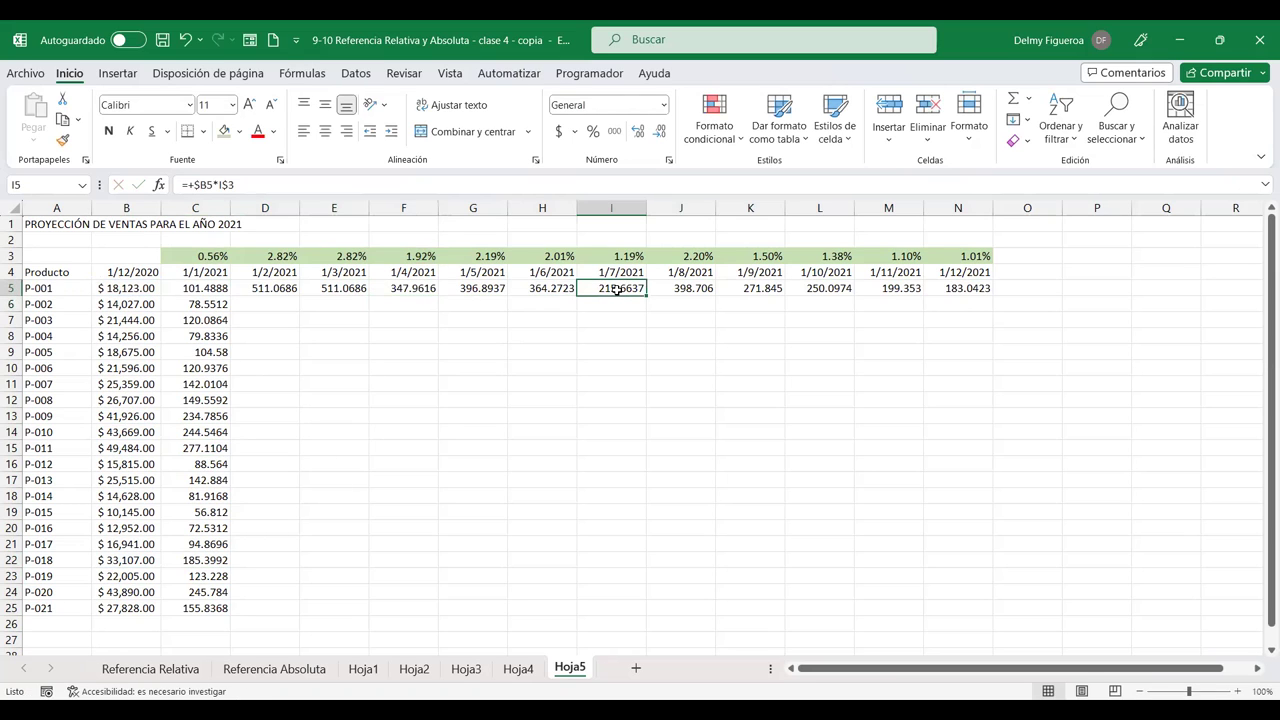
key("F2")
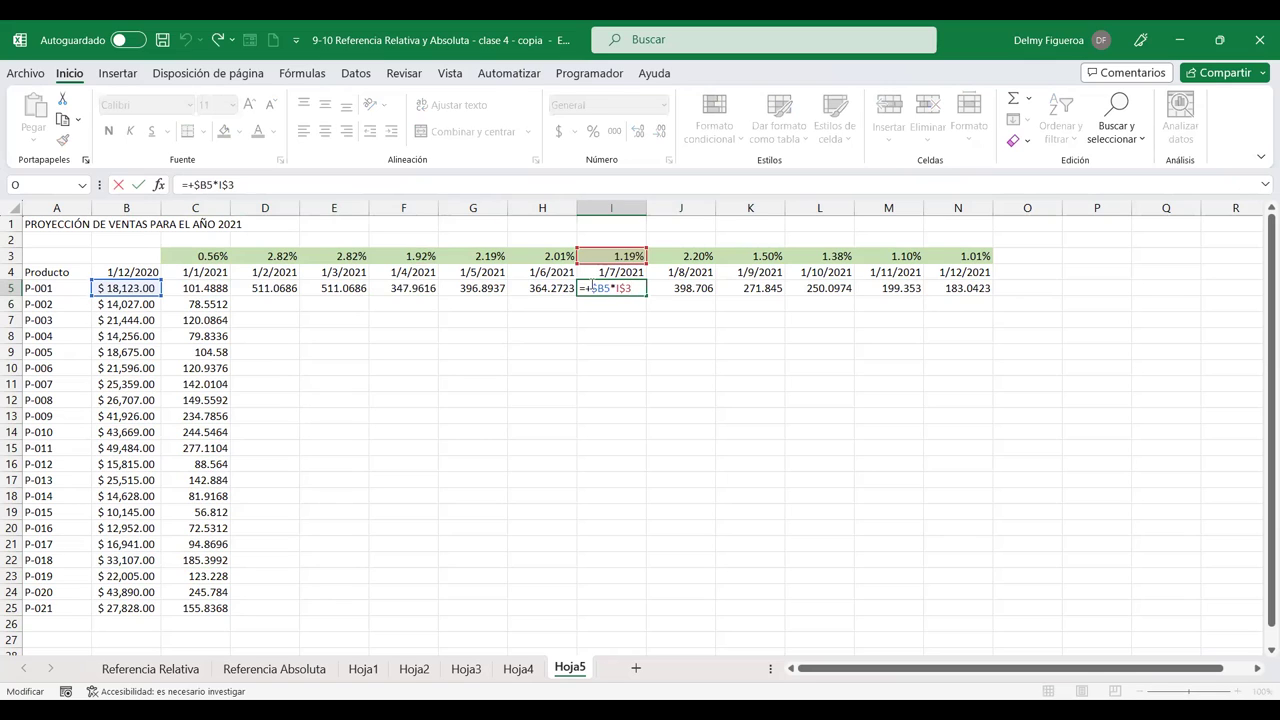
left_click(831, 288)
key("F2")
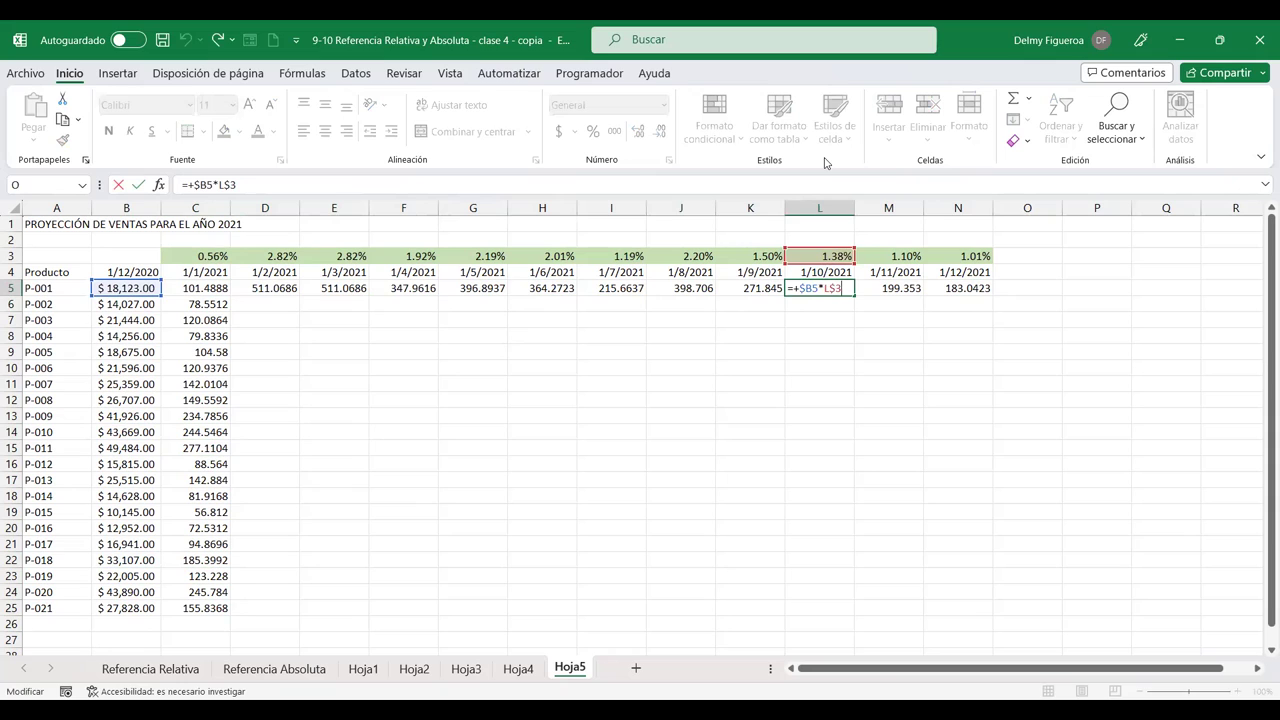
key("Return")
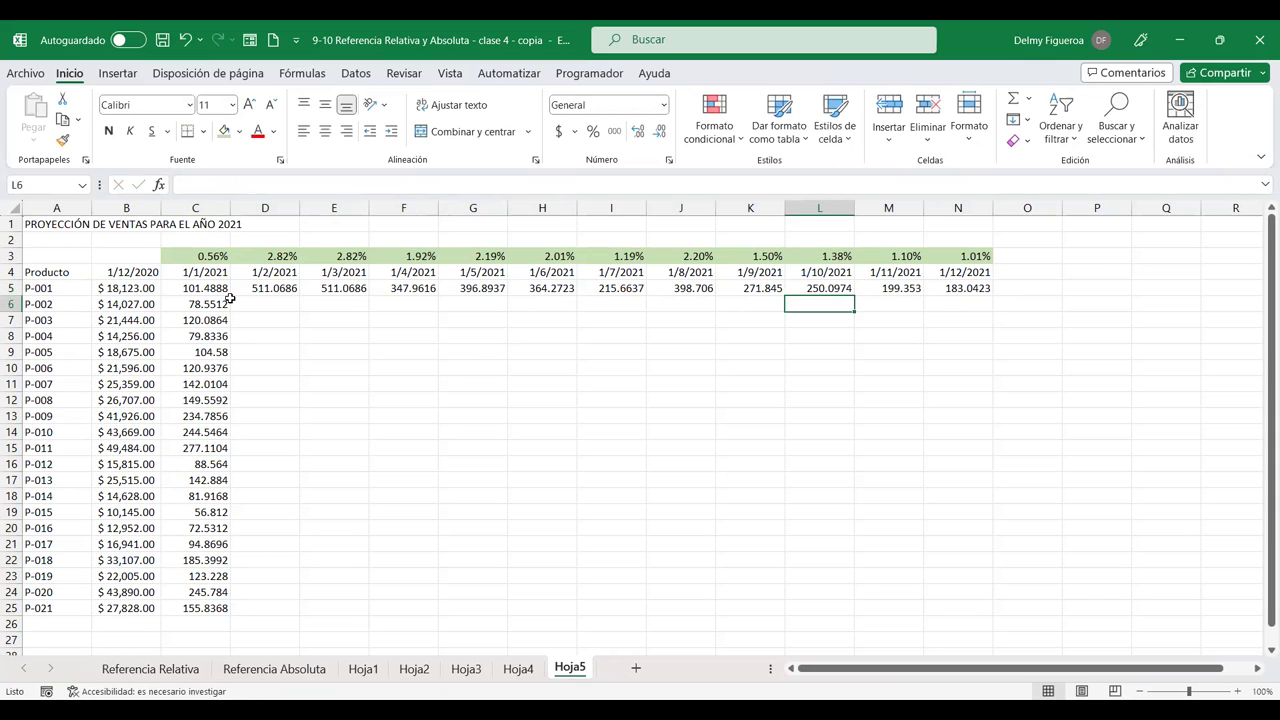
Step: Fill row 5's formulas down to row 25 in accounting format, checking G8 and K14
mouse_move(297, 290)
left_mouse_down()
mouse_move(958, 290)
mouse_move(991, 408)
mouse_move(961, 610)
left_mouse_up()
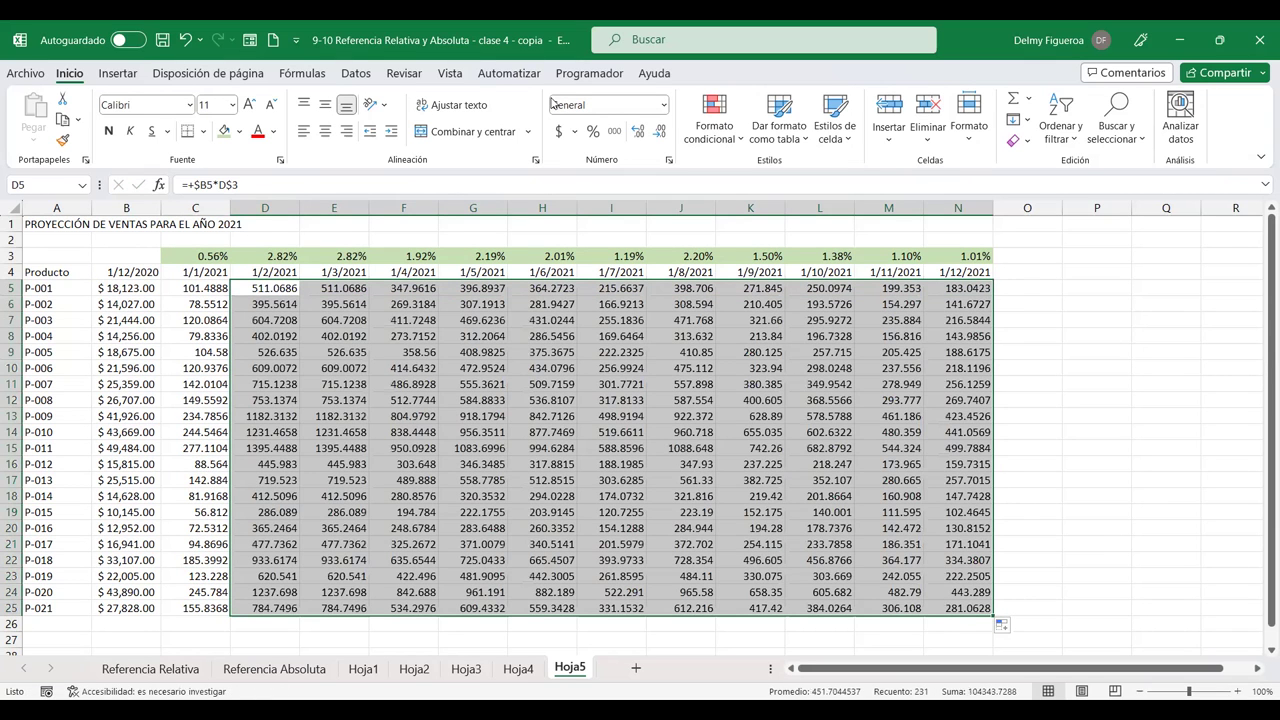
left_click(560, 131)
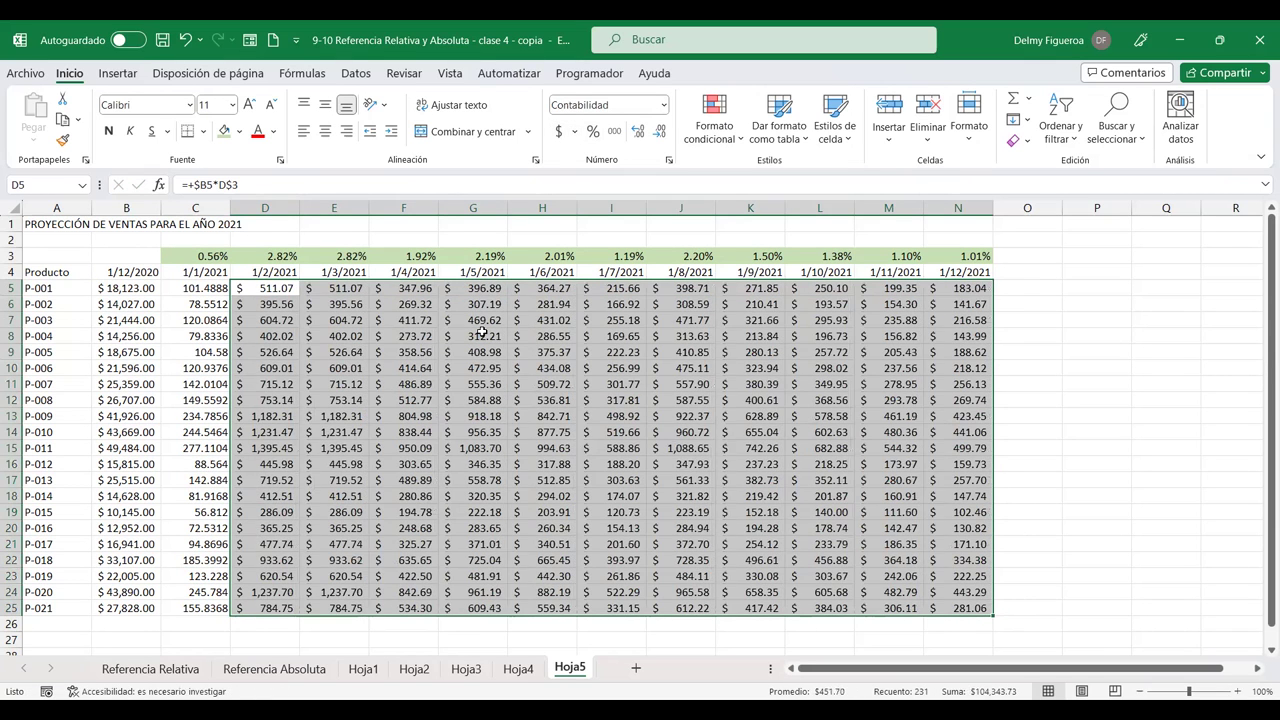
left_click(482, 332)
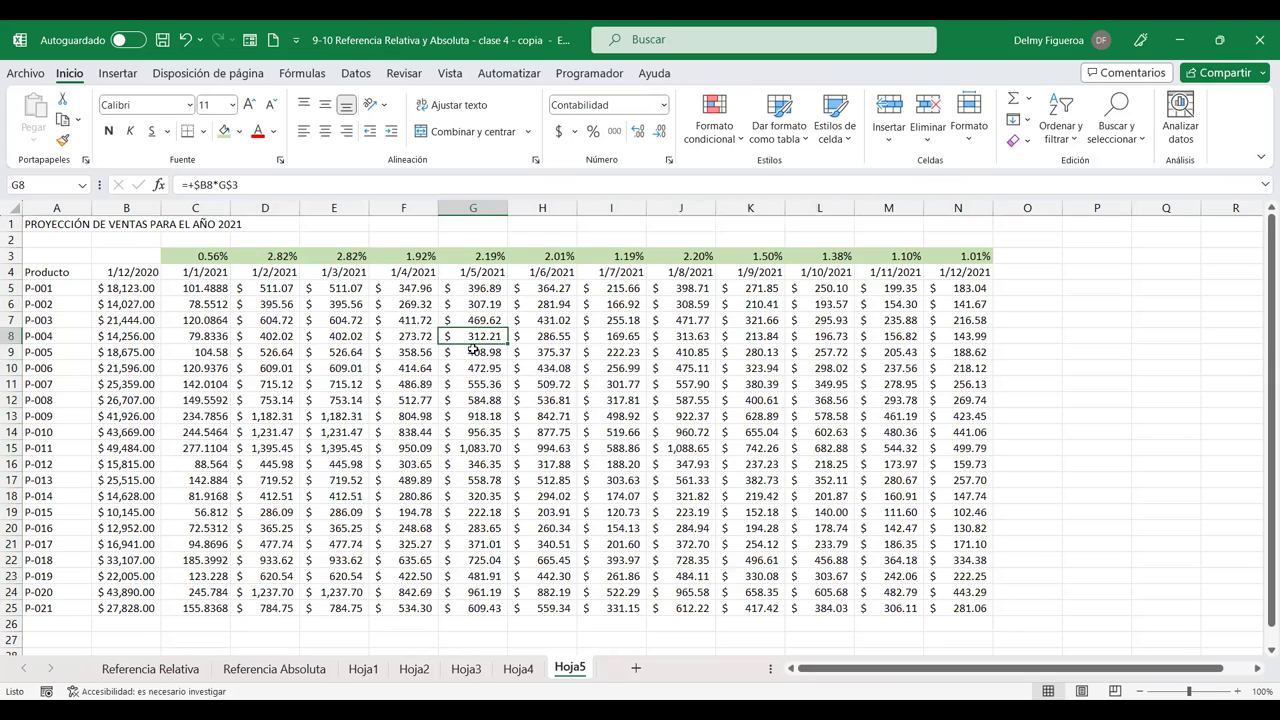
key("F2")
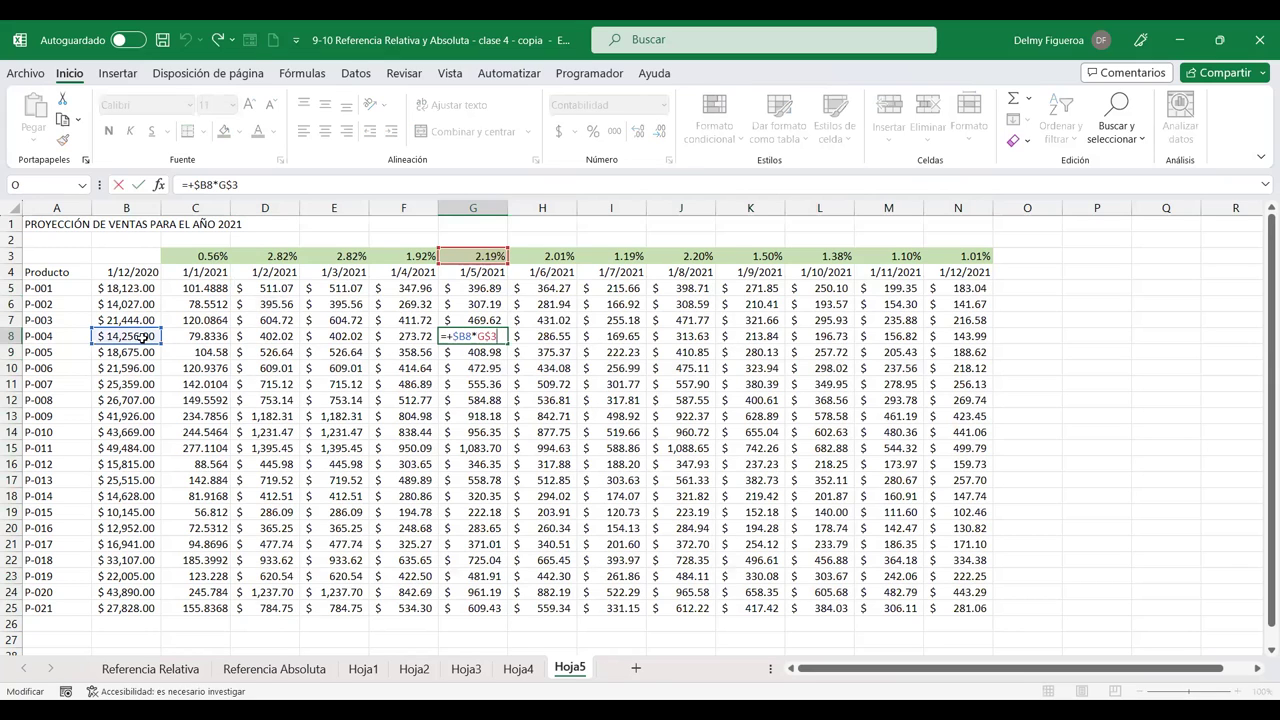
key("Return")
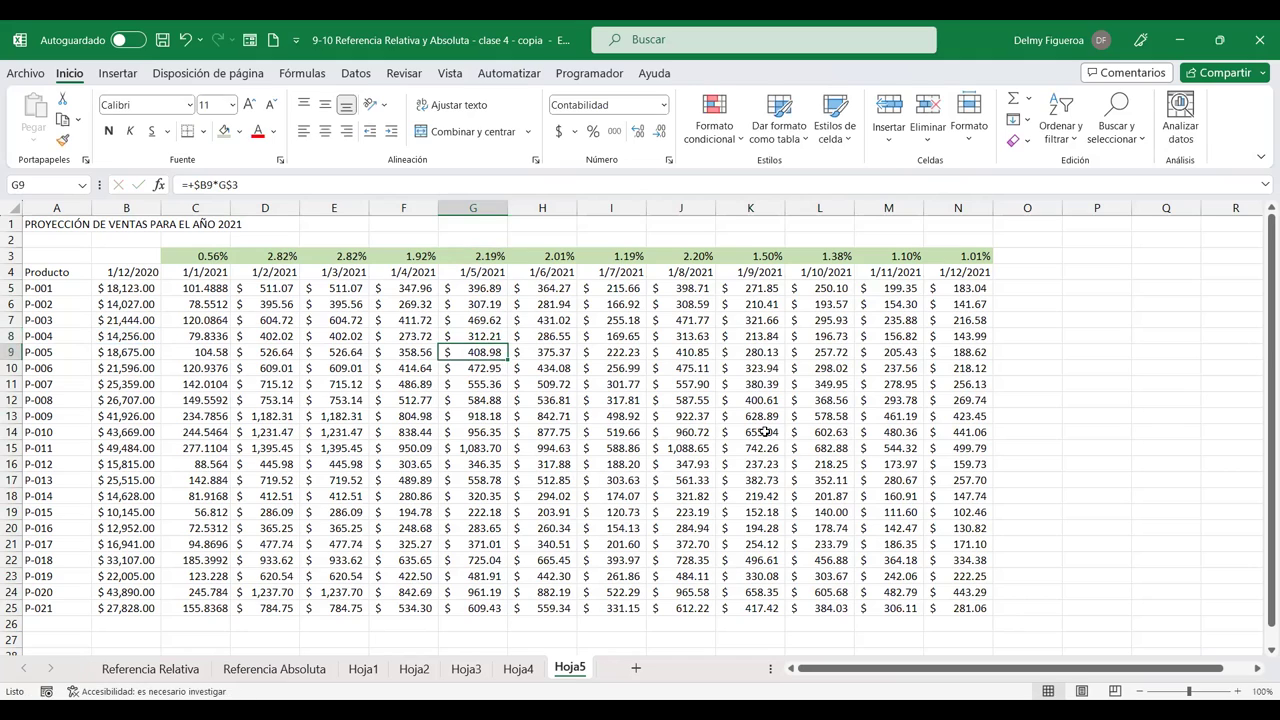
left_click(764, 432)
key("F2")
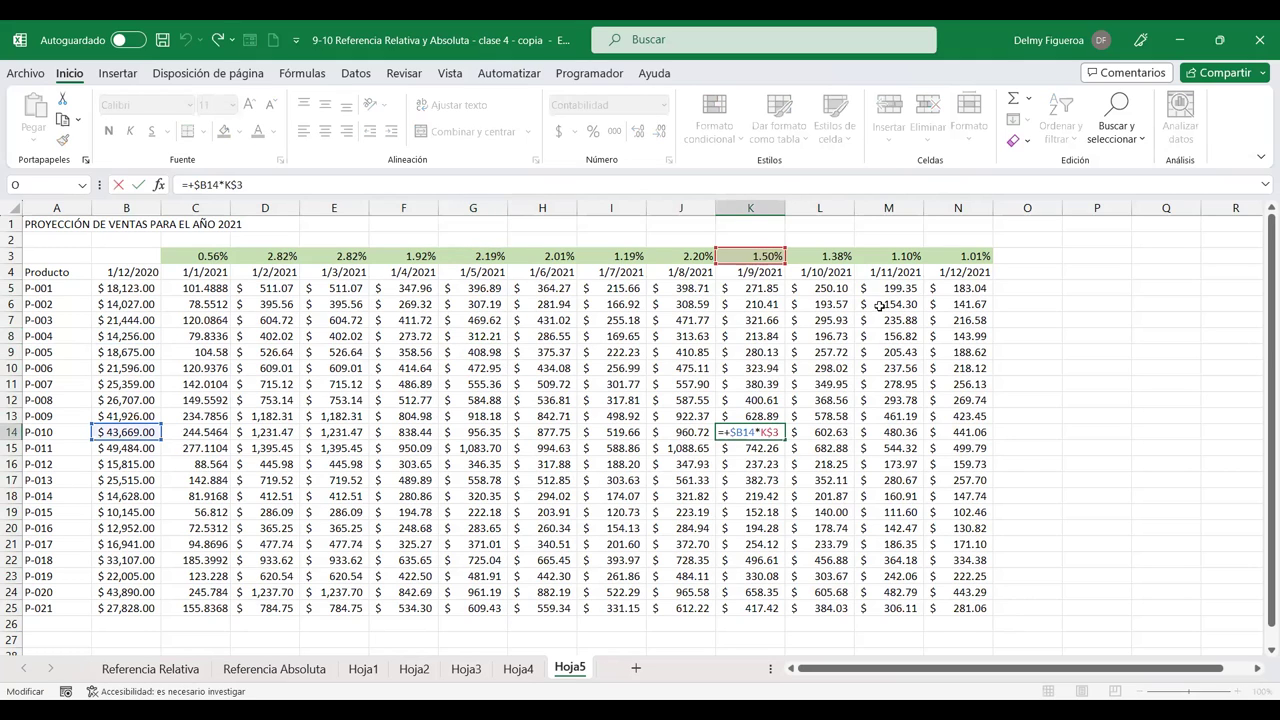
key("Return")
Step: Check the formulas in I21 and N24 (=+$B24*N$3), then copy the projection data
left_click(614, 540)
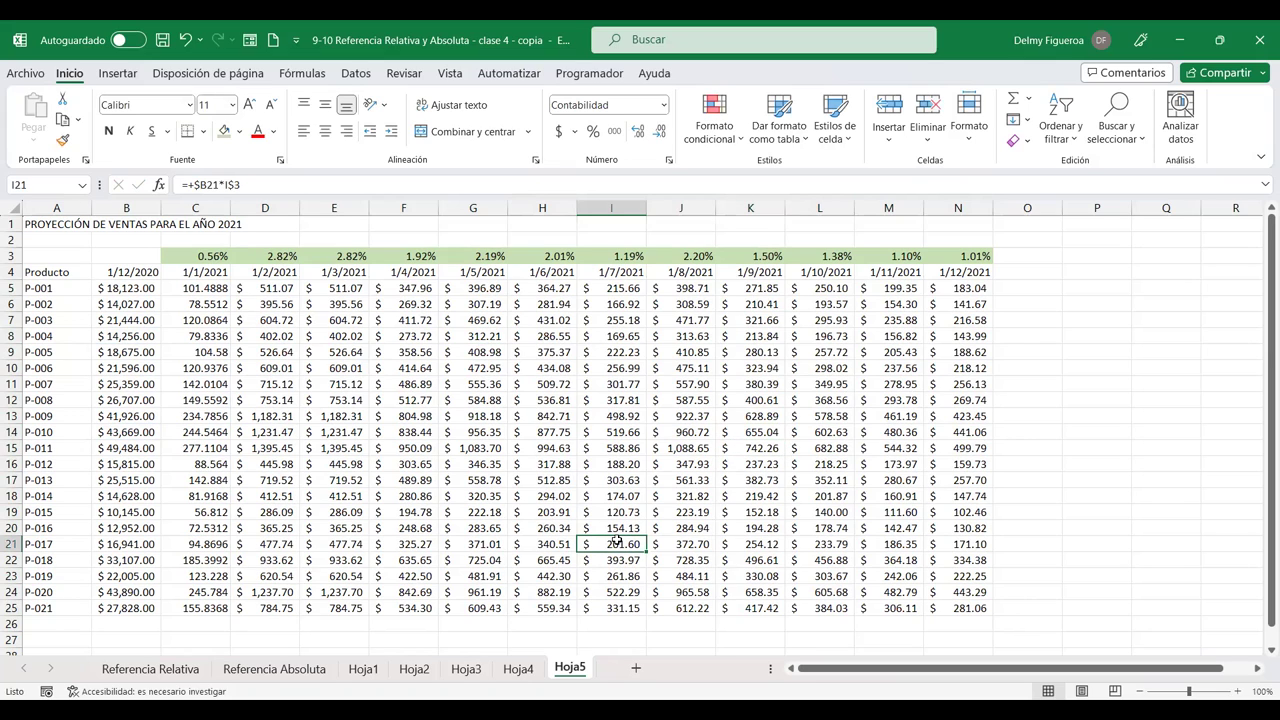
double_click(617, 540)
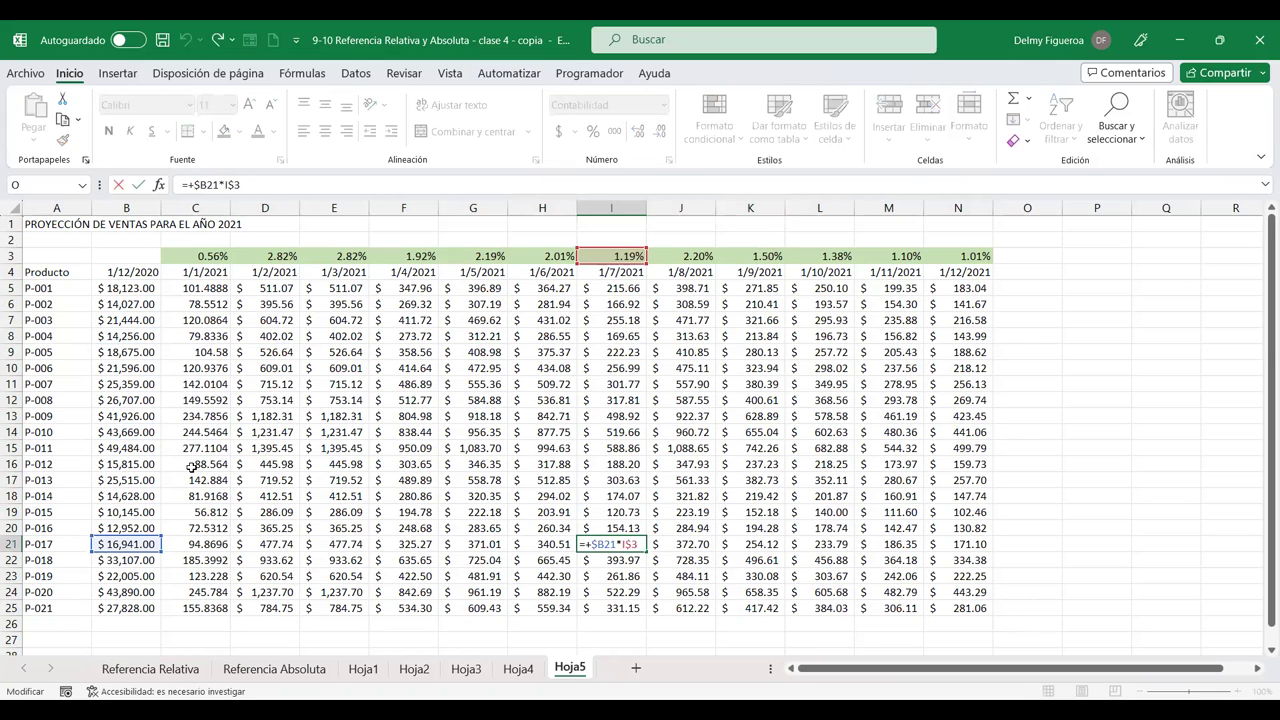
key("Return")
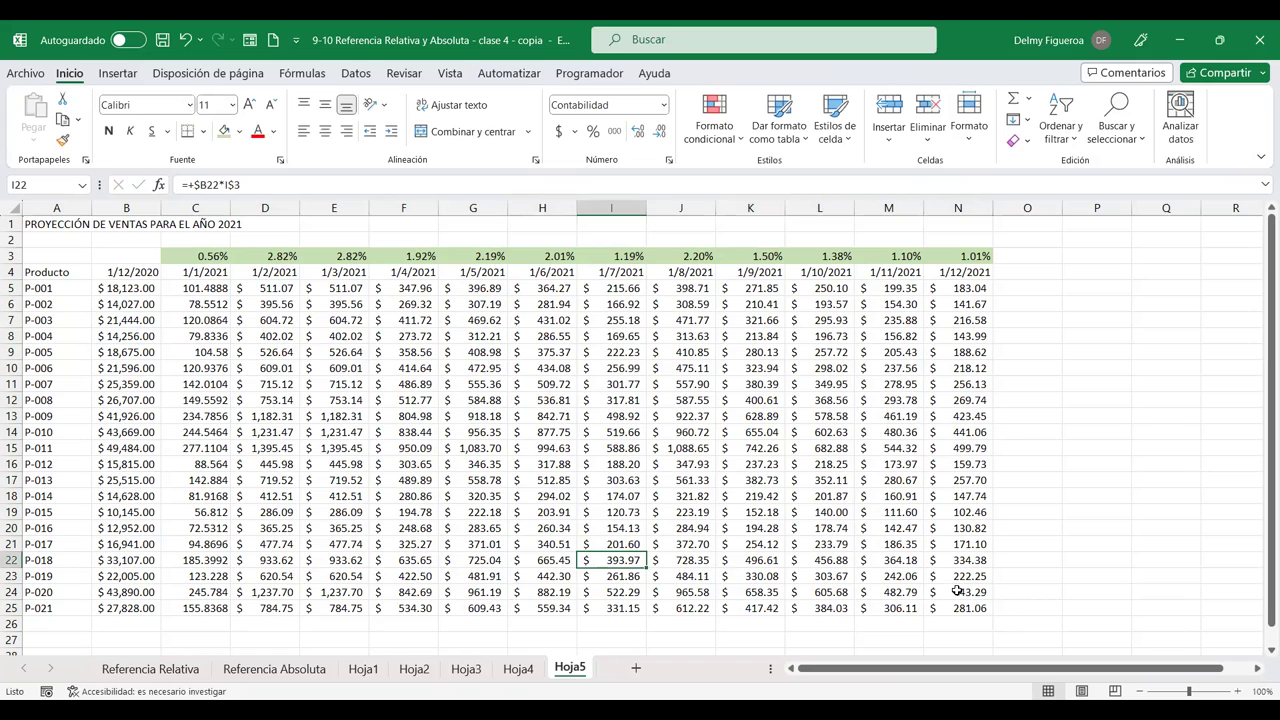
left_click(957, 592)
double_click(957, 592)
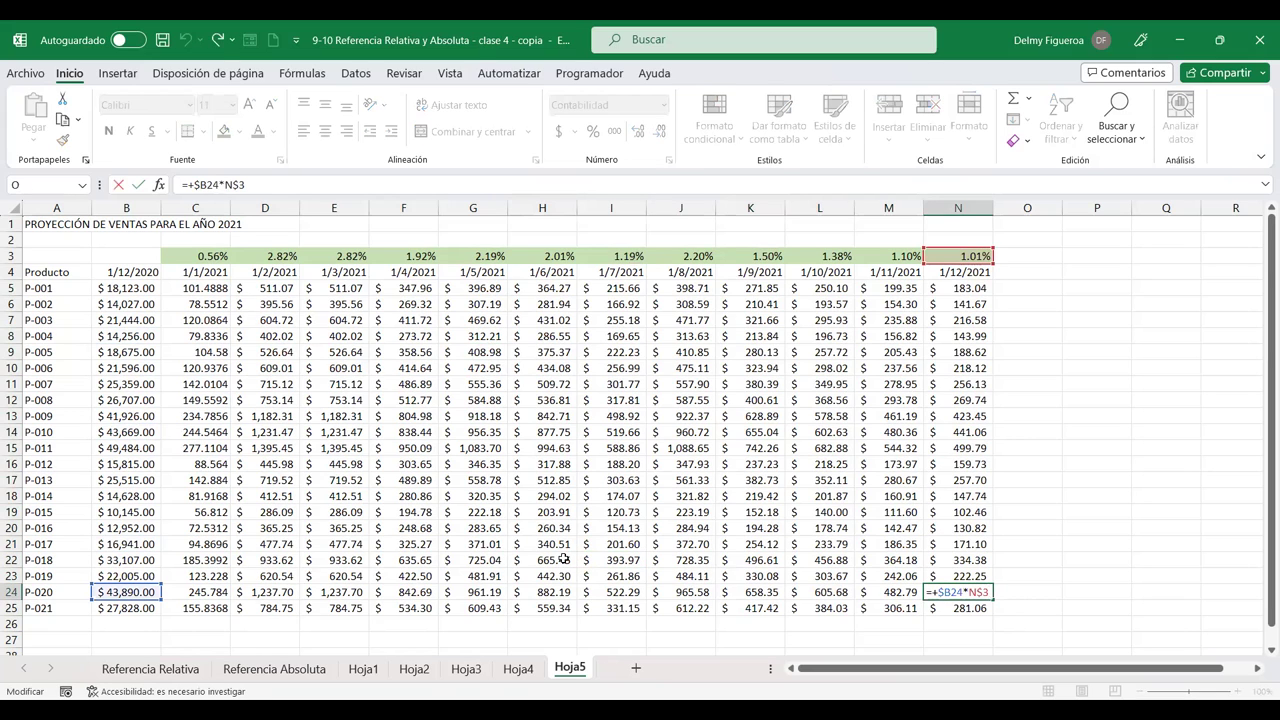
key("Return")
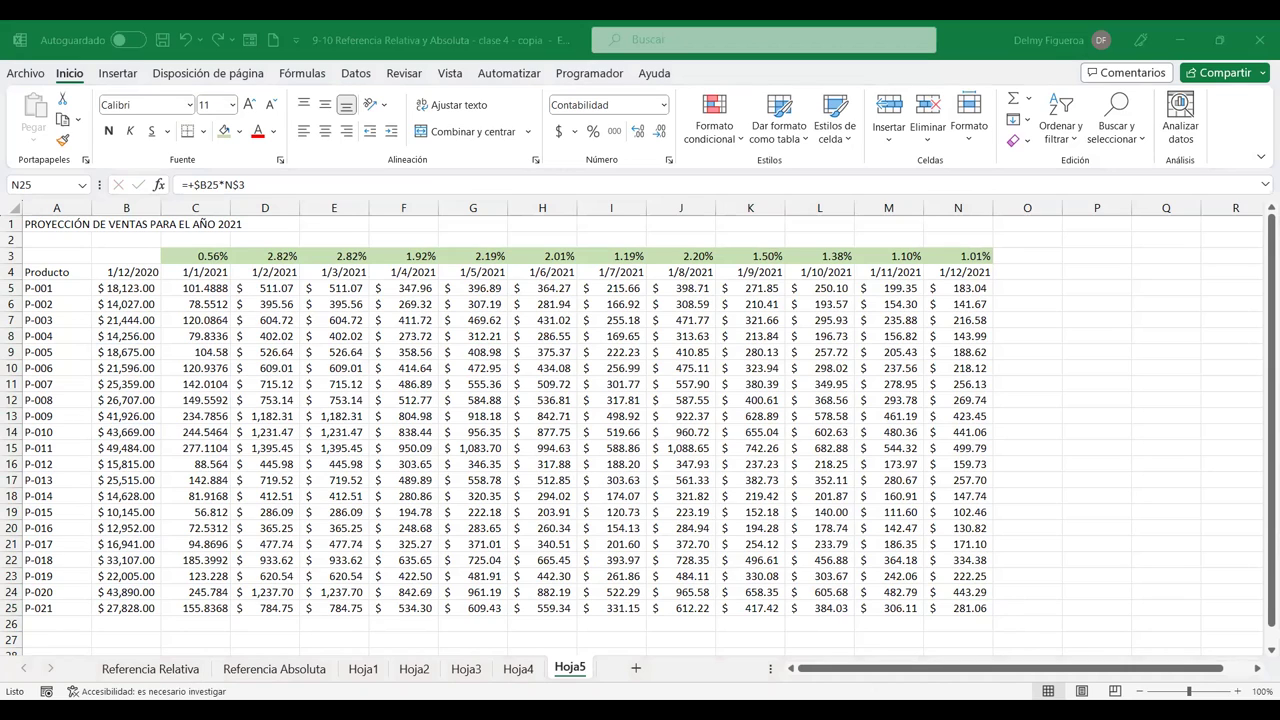
key("ctrl+c")
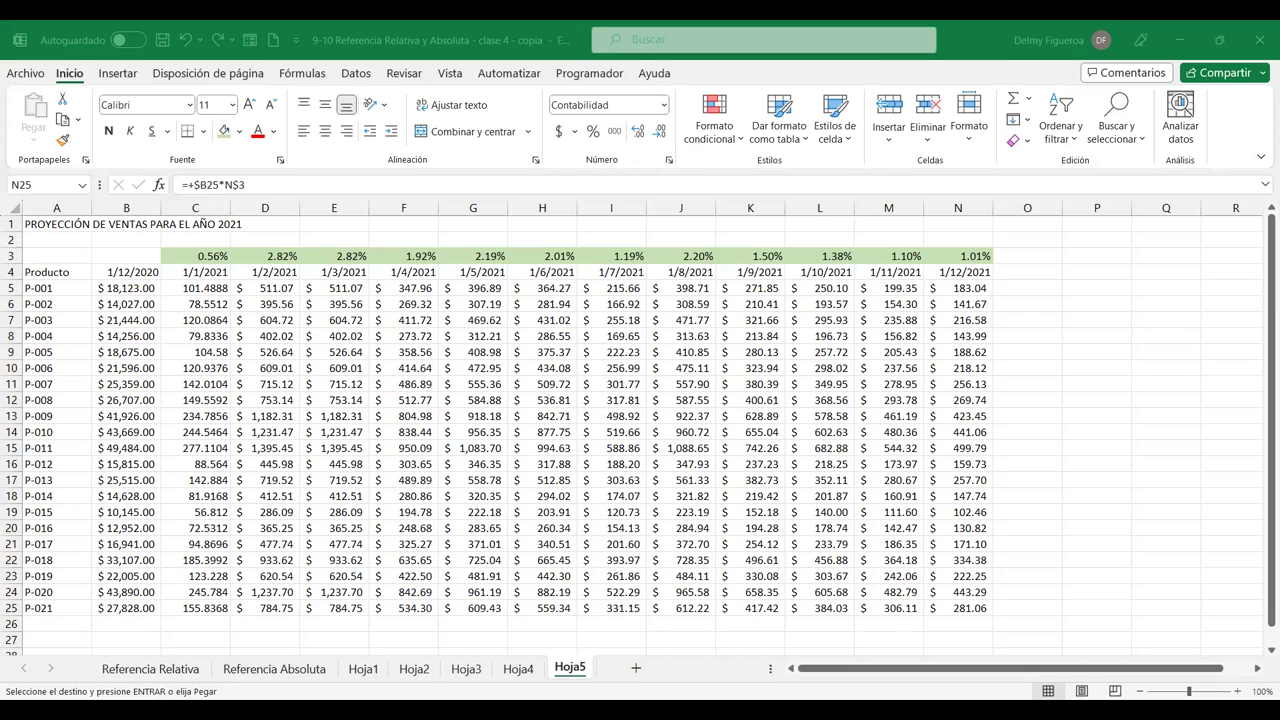
Step: Add a new sheet Hoja6 and paste the projection data as values
left_click(636, 668)
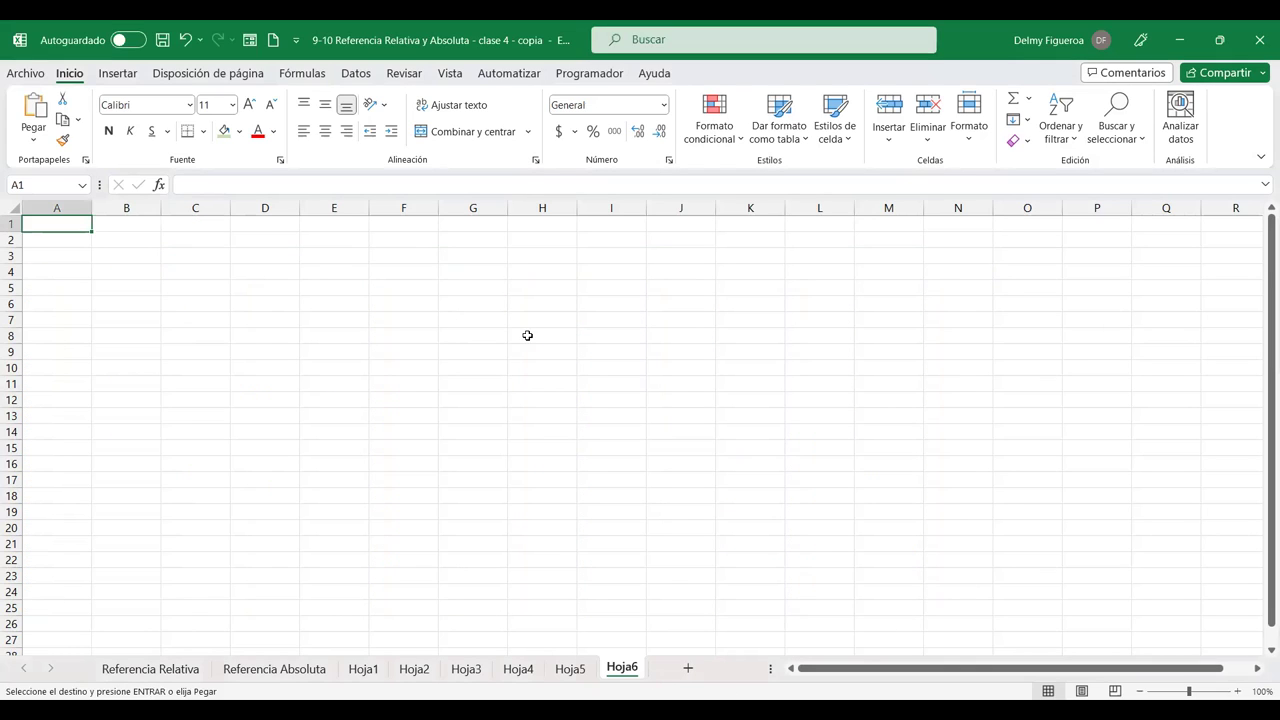
left_click(15, 206)
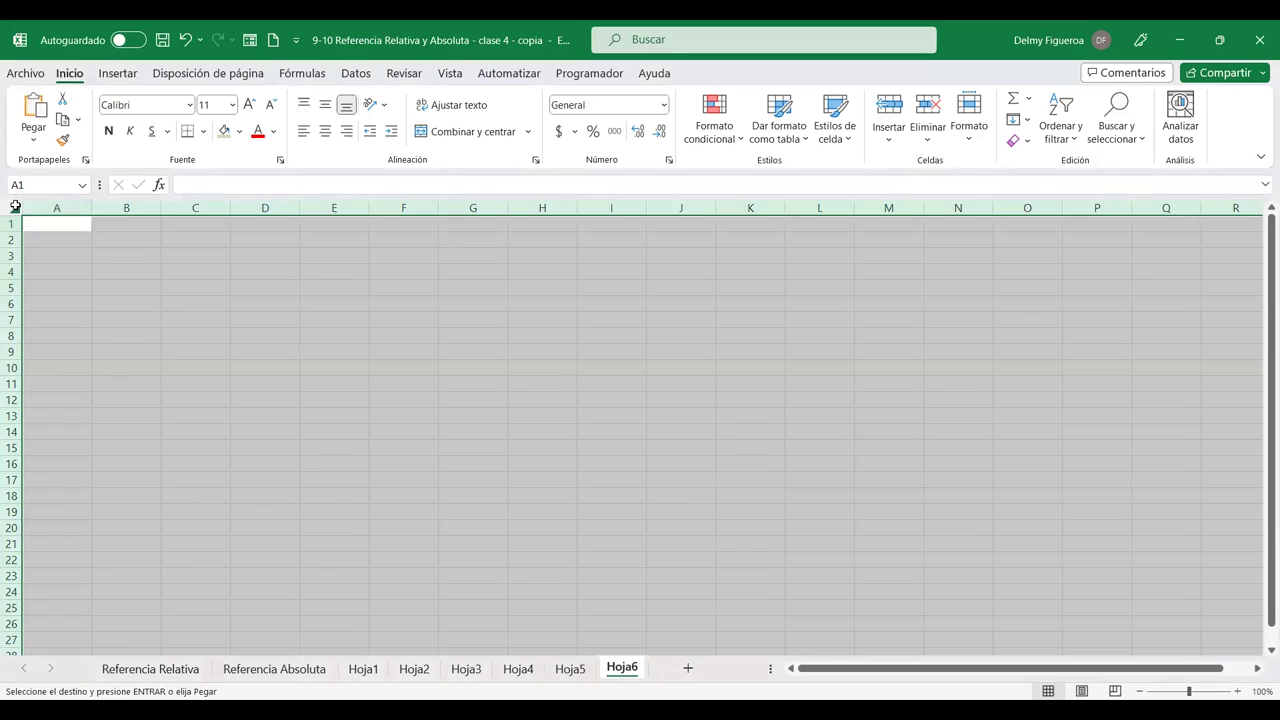
right_click(15, 206)
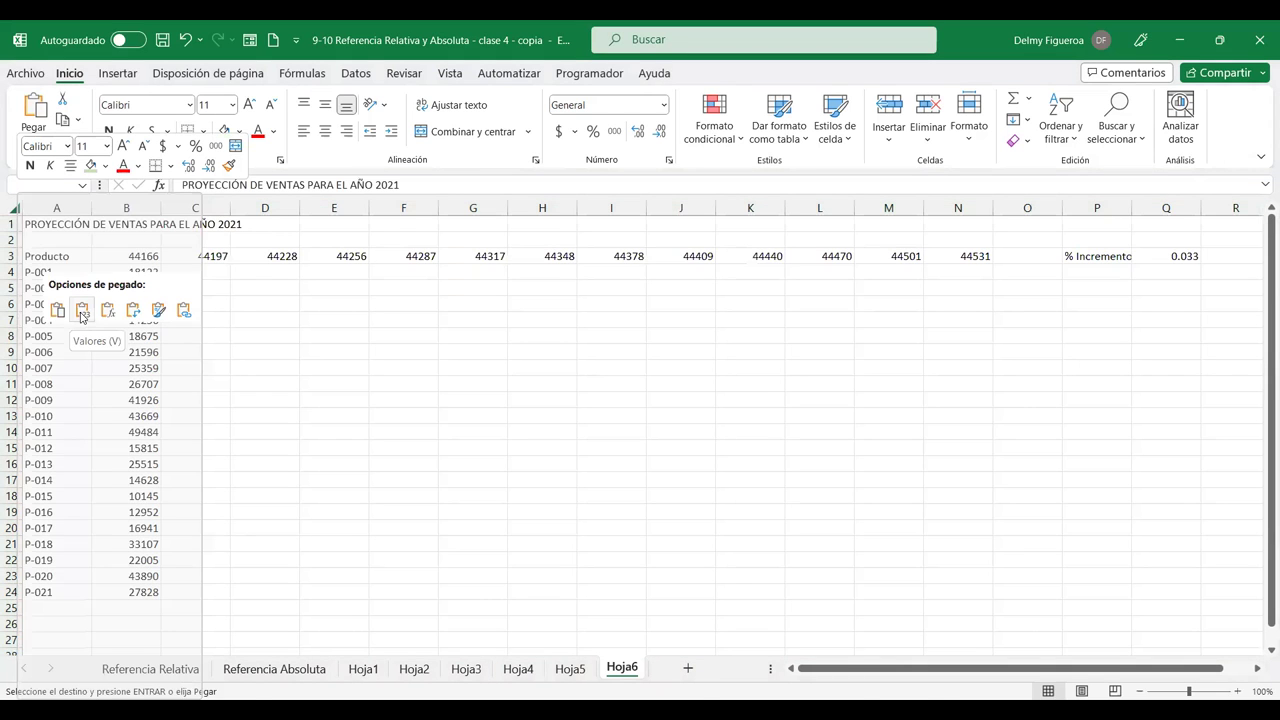
left_click(82, 312)
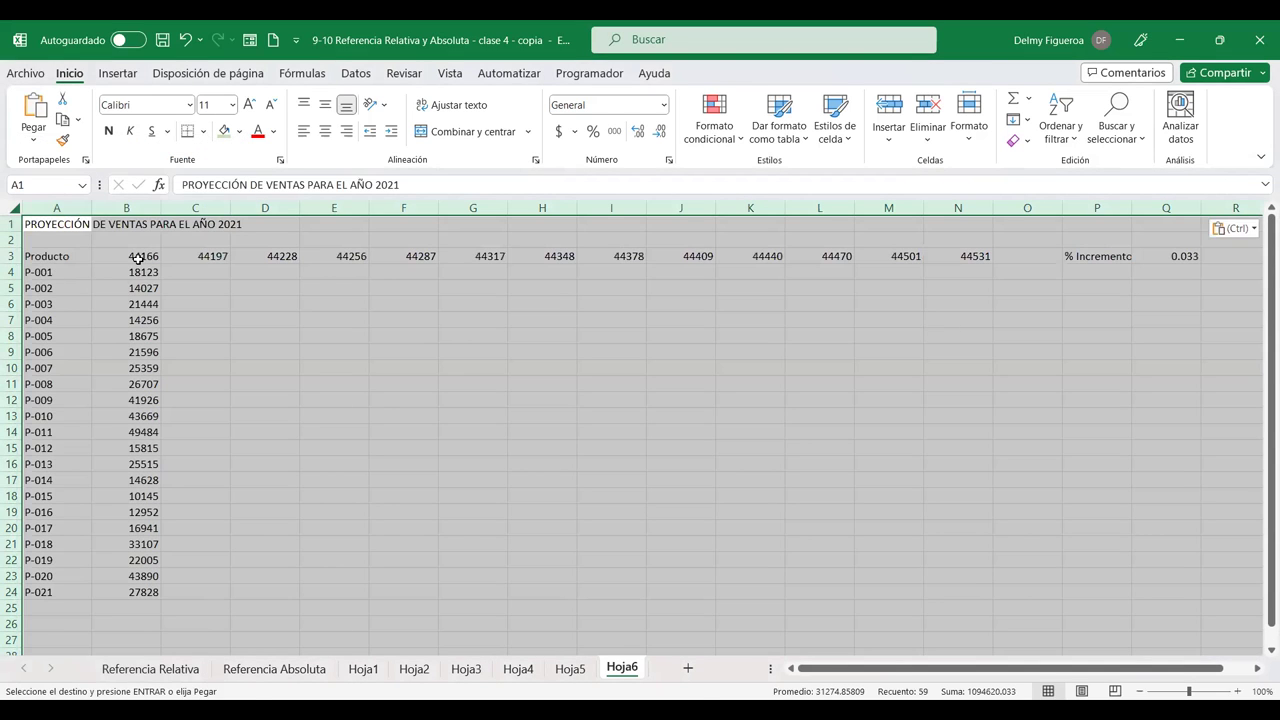
Step: Show B3:N3 as short dates (Fecha corta) and format Q3 as a percentage with one decimal (3.3%)
left_click(138, 256)
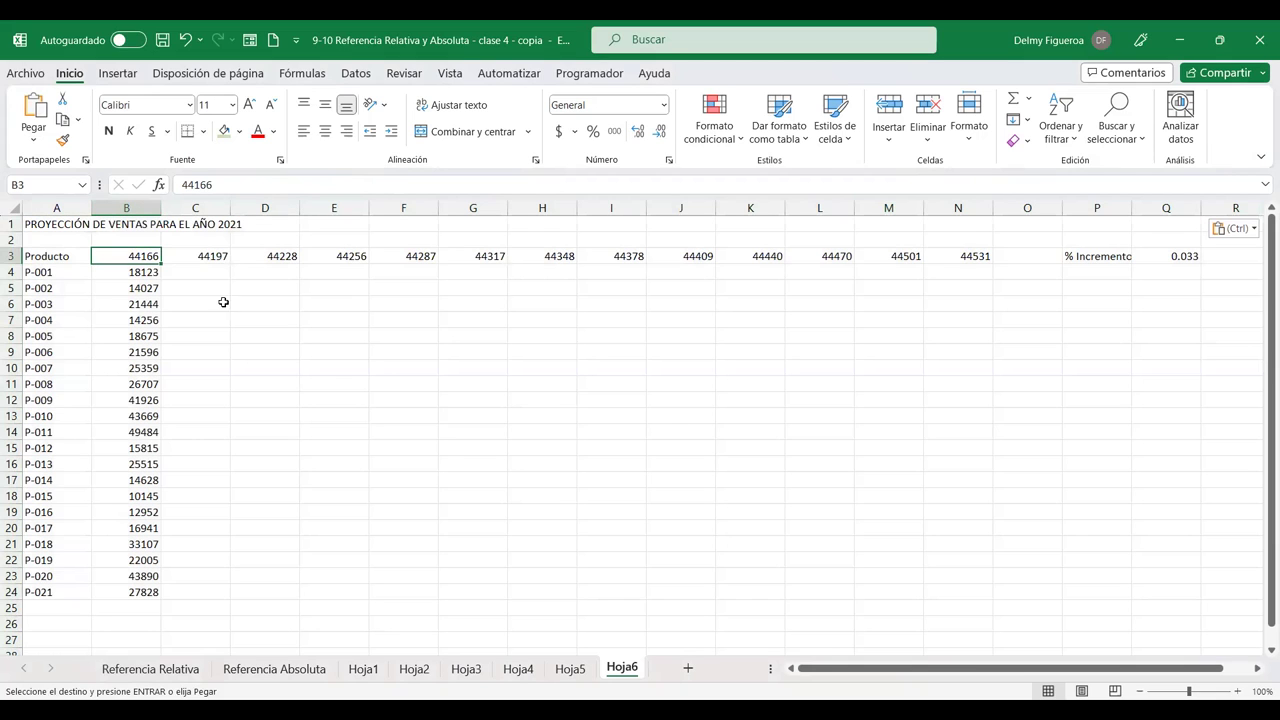
left_click_drag(407, 257, 957, 257)
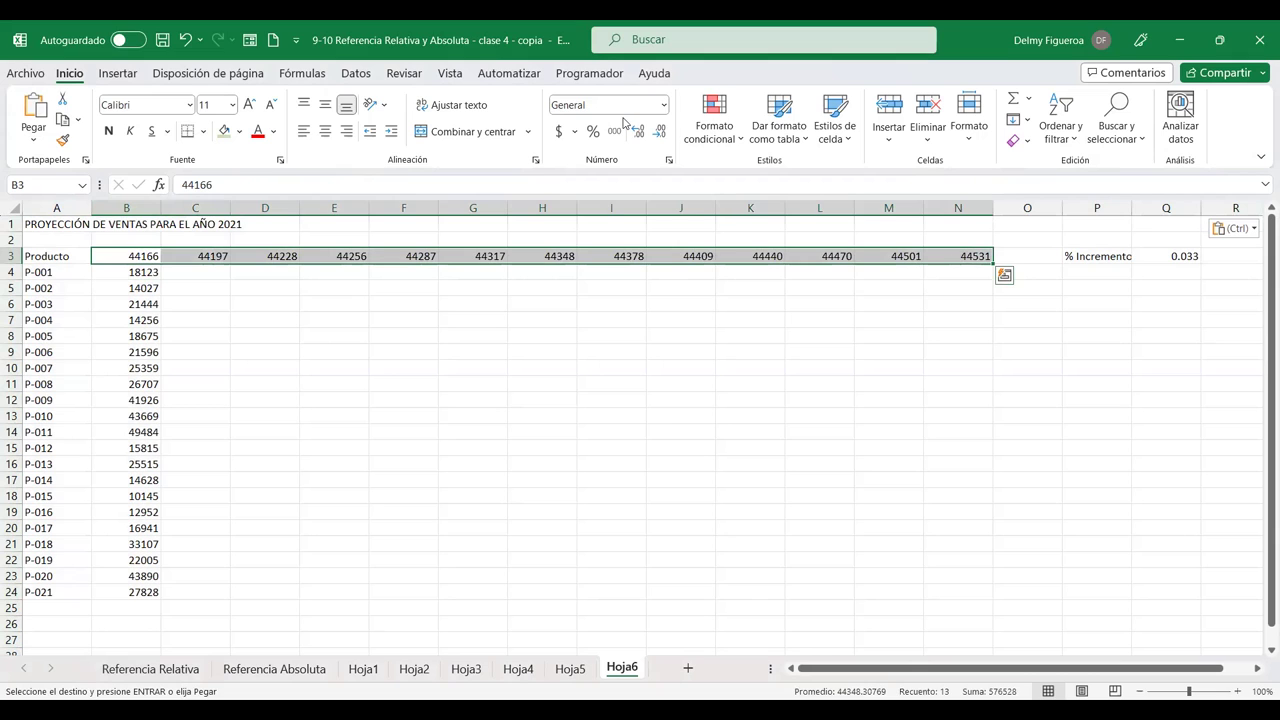
left_click(663, 104)
left_click(636, 306)
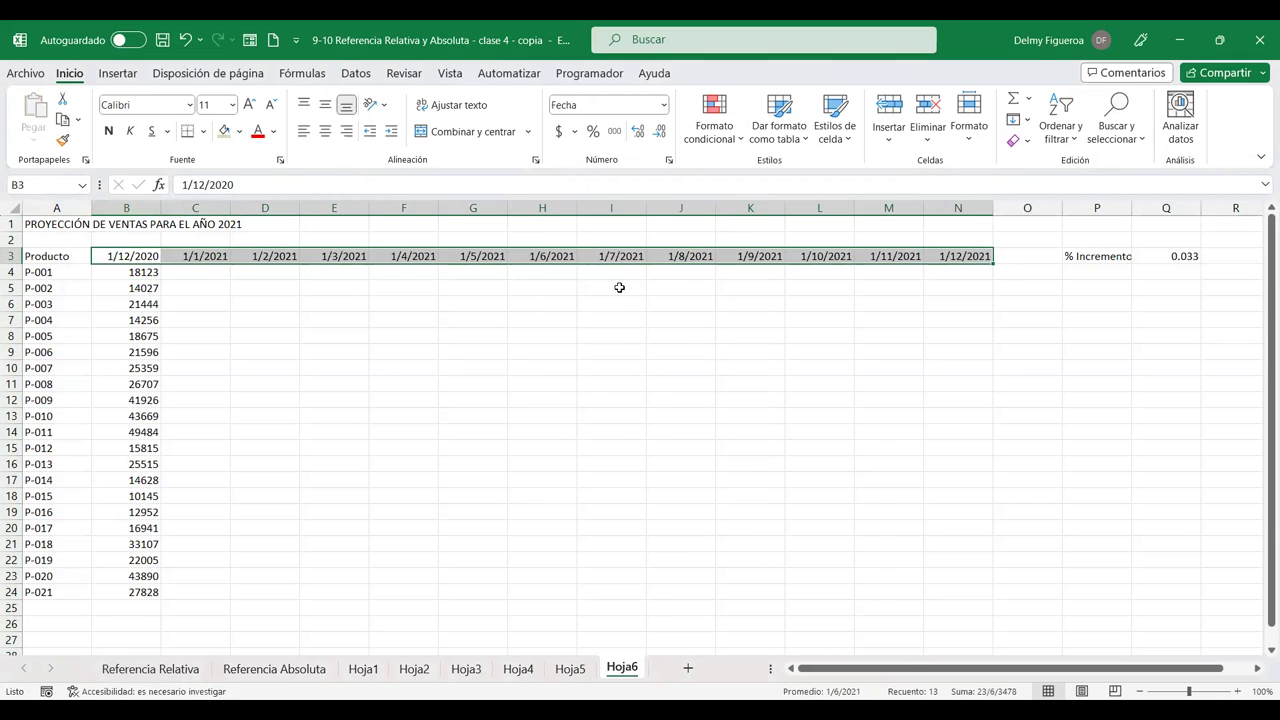
left_click(1192, 256)
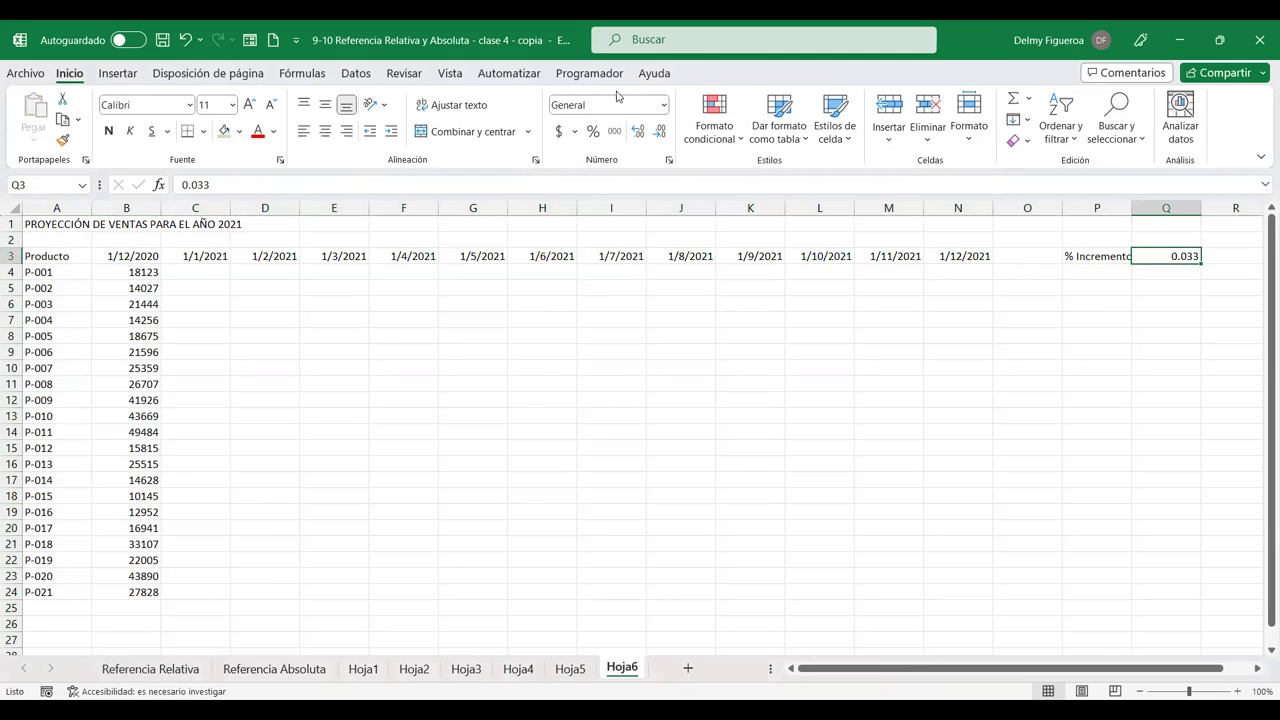
left_click(596, 133)
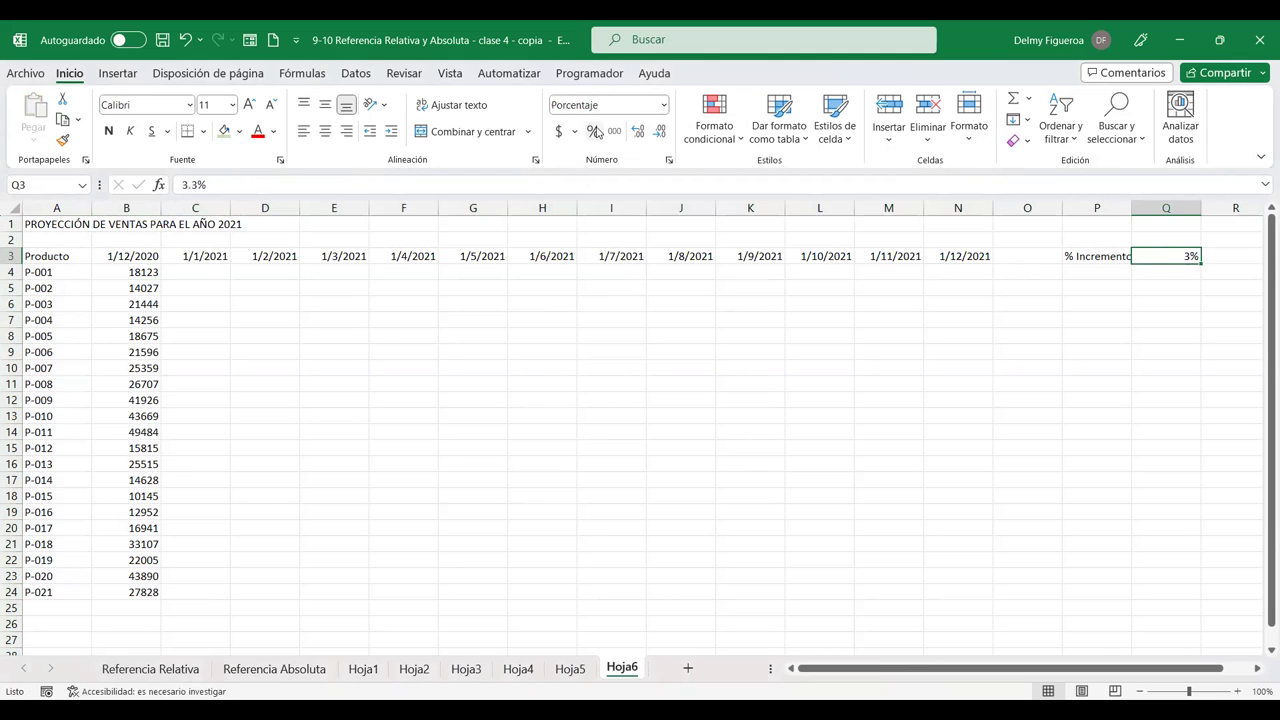
left_click(638, 136)
Step: Format the sales in B4:B24 as accounting currency and review the row 4 cells
left_click_drag(120, 270, 123, 592)
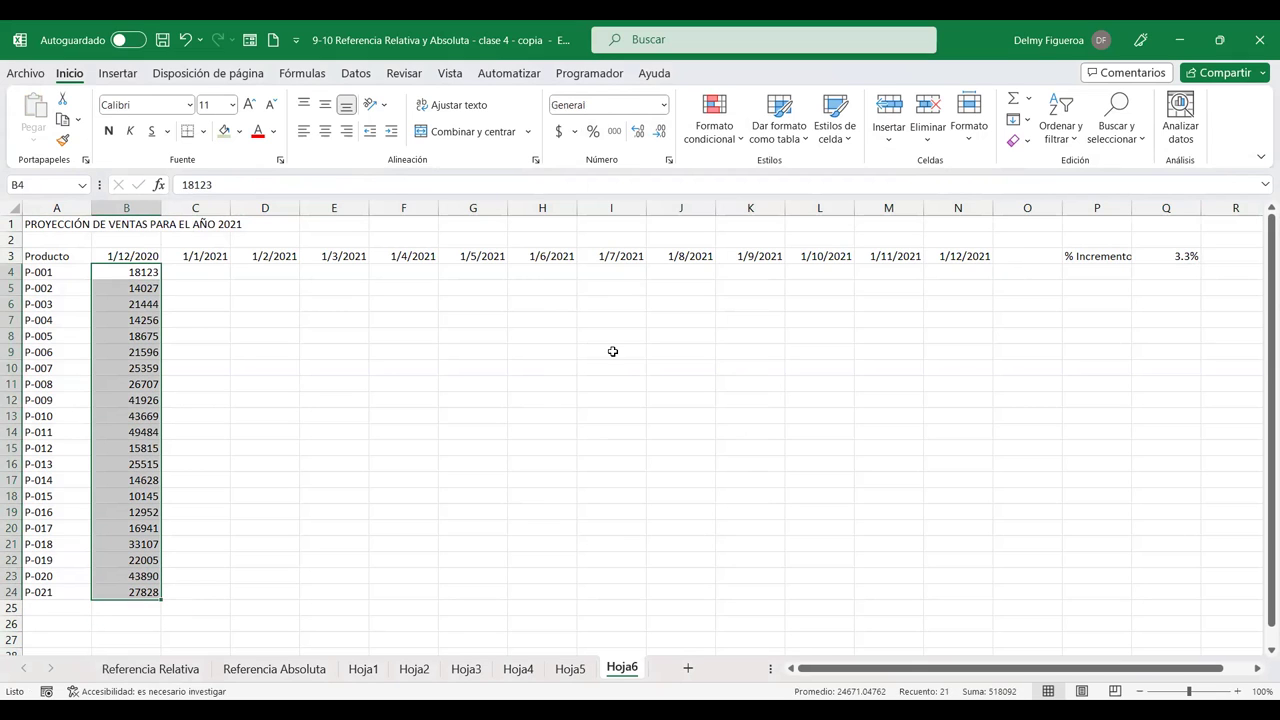
left_click(559, 131)
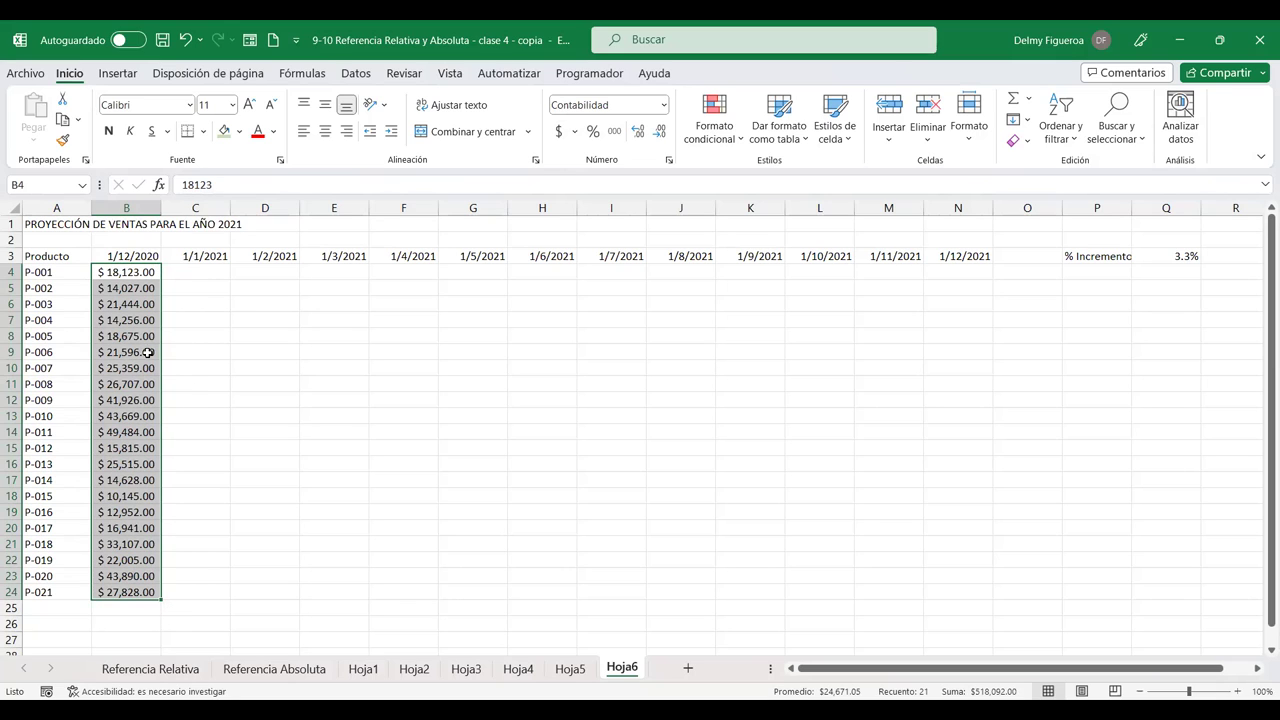
left_click(204, 270)
left_click(295, 268)
left_click(422, 272)
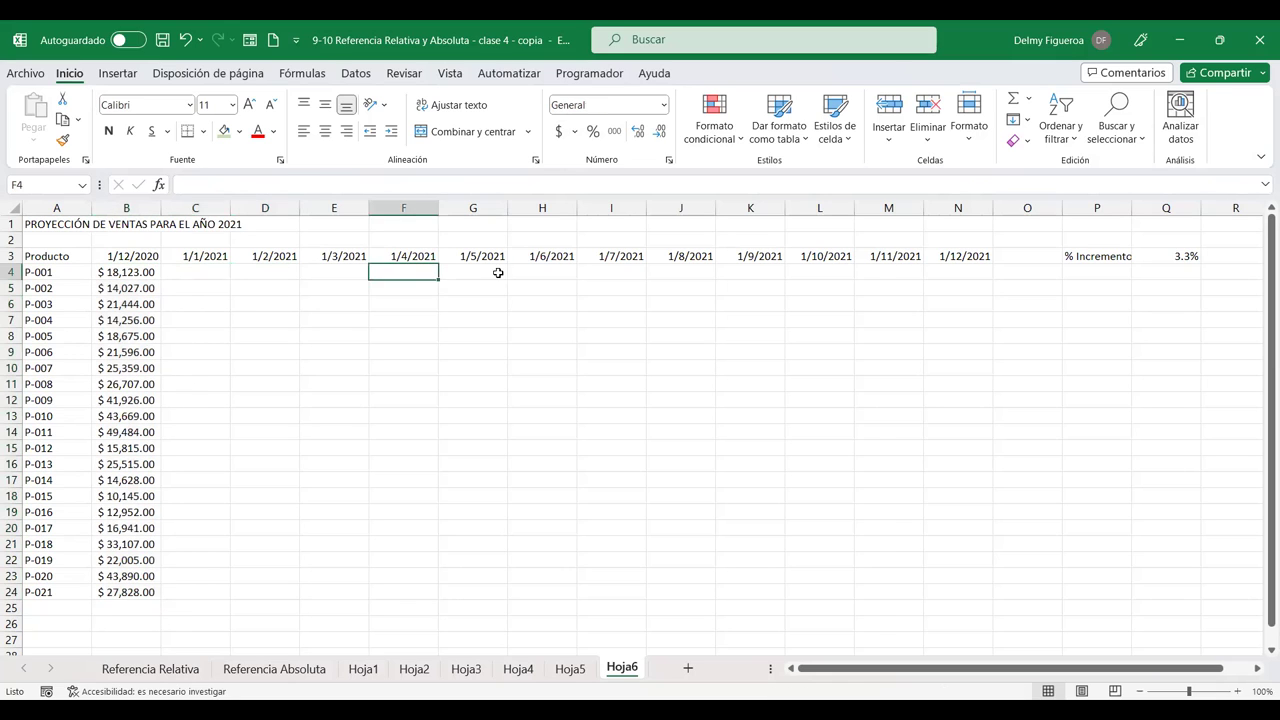
left_click(497, 271)
Step: Review the Q3 increment, B4's base value and the 2021 monthly columns, ending on C4
left_click(1177, 256)
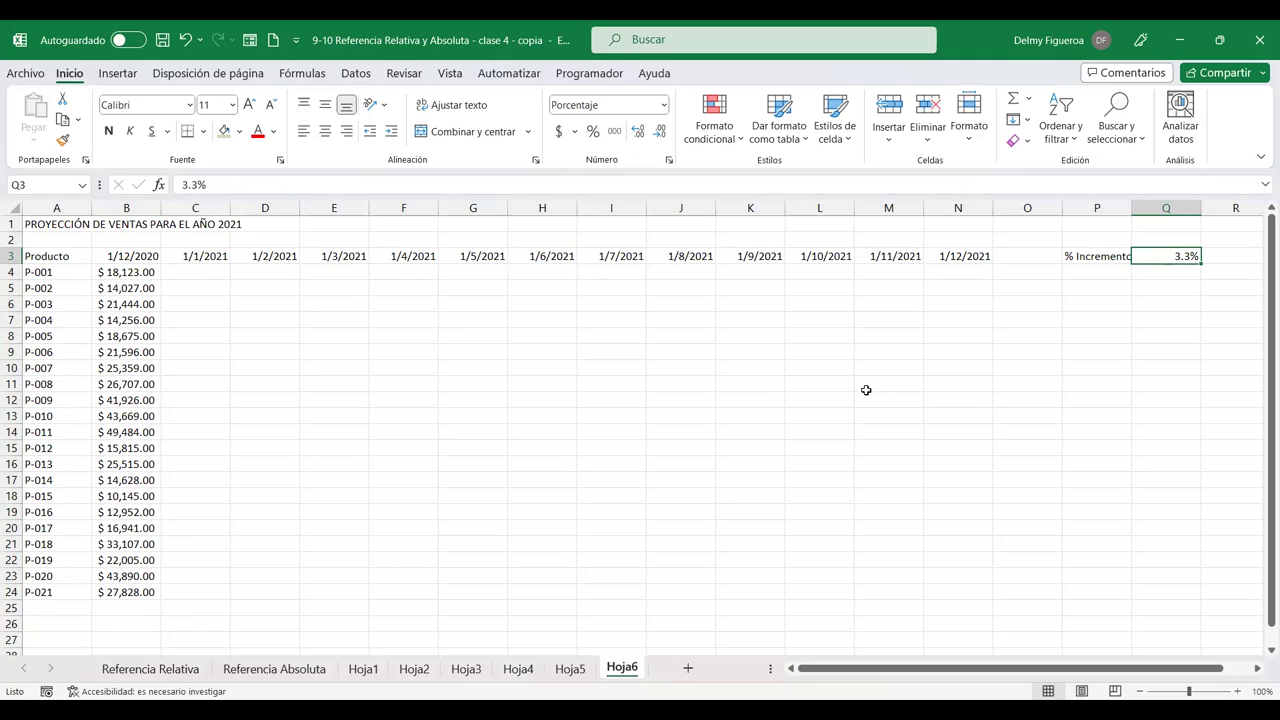
left_click(190, 267)
left_click(116, 272)
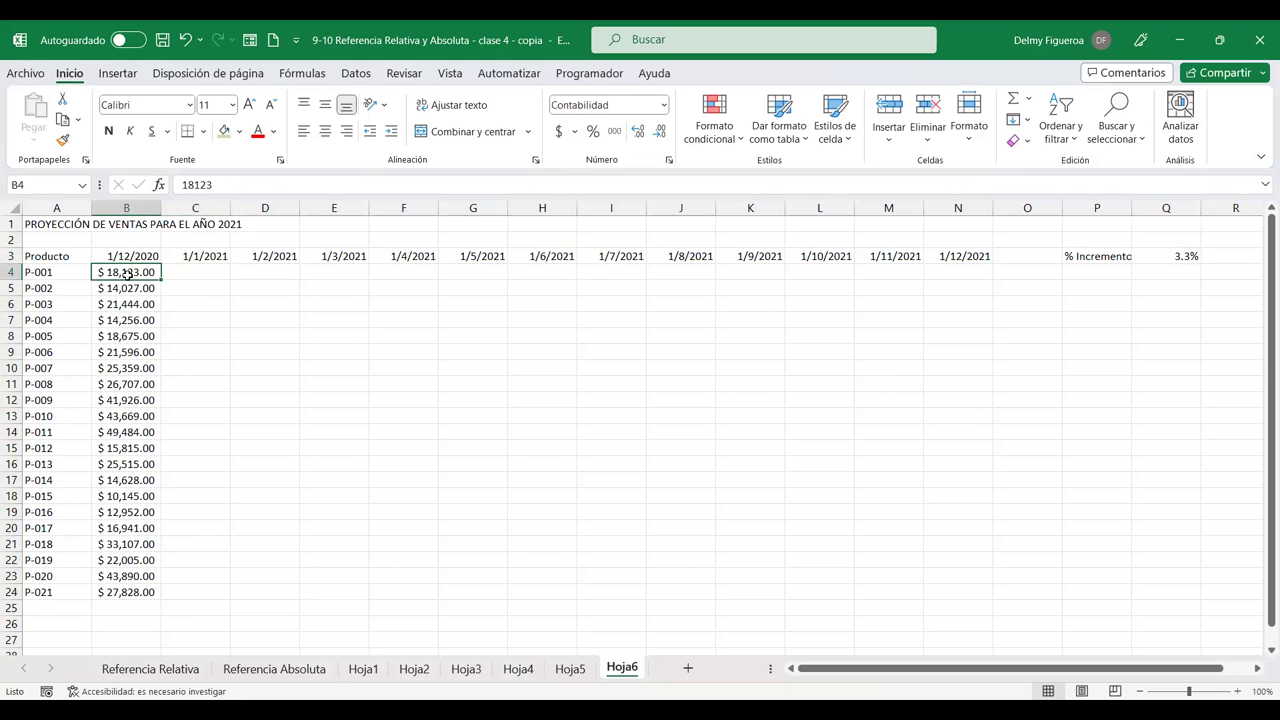
left_click(200, 274)
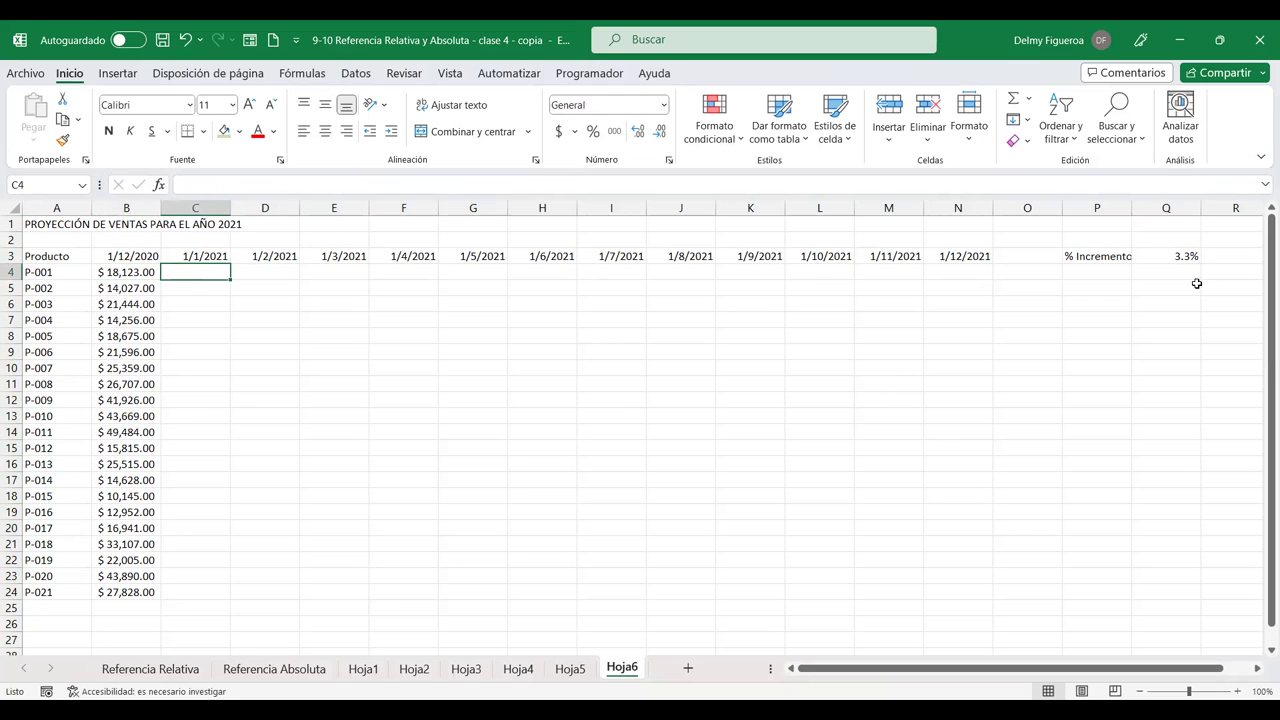
left_click(275, 274)
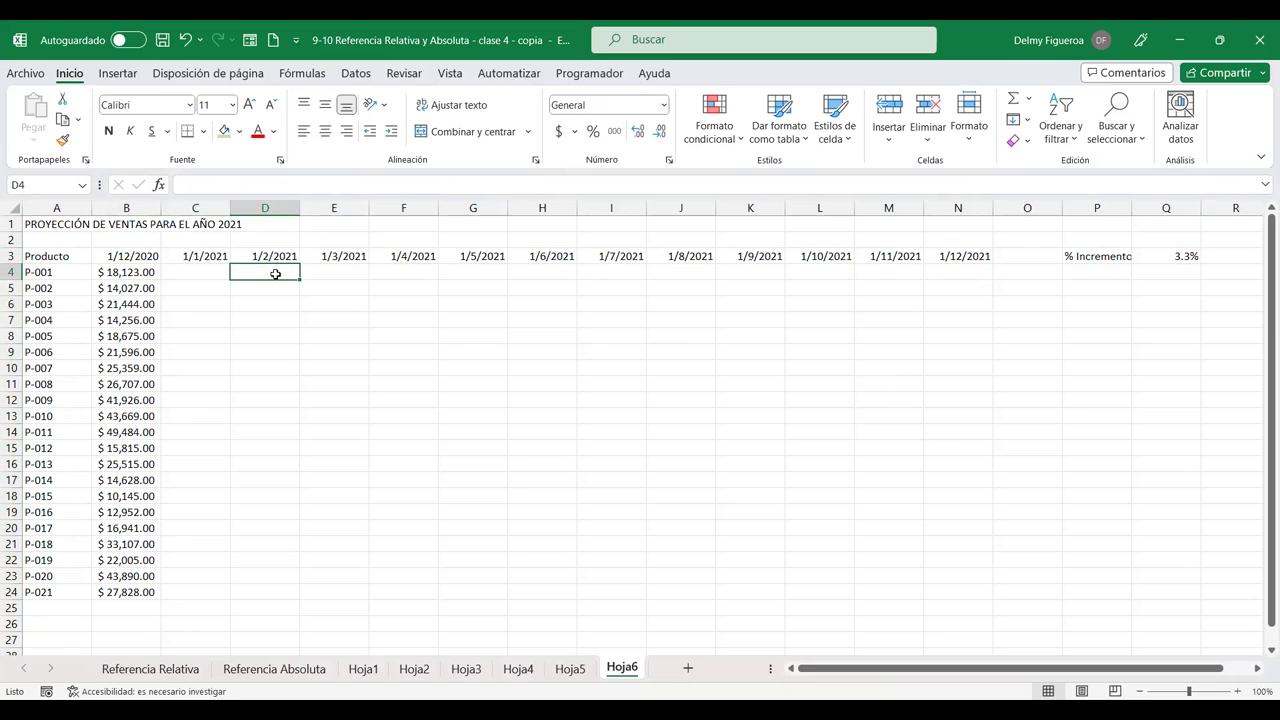
left_click(543, 284)
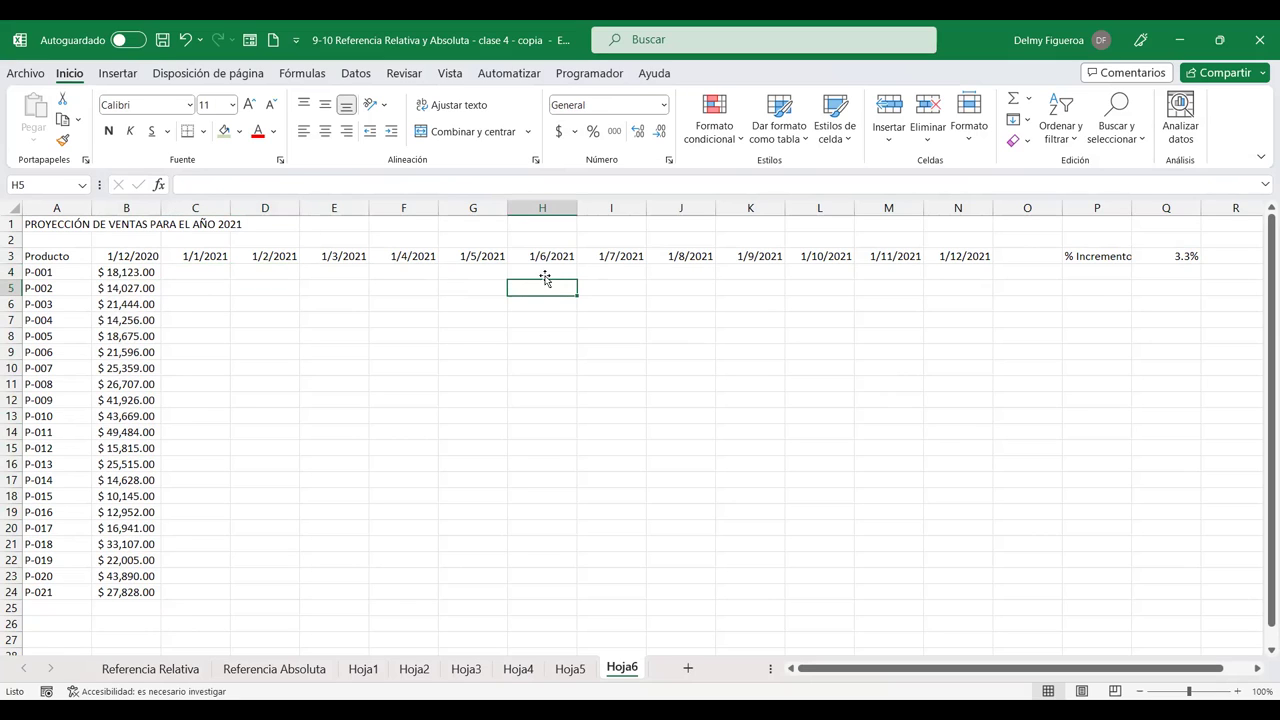
left_click(542, 208)
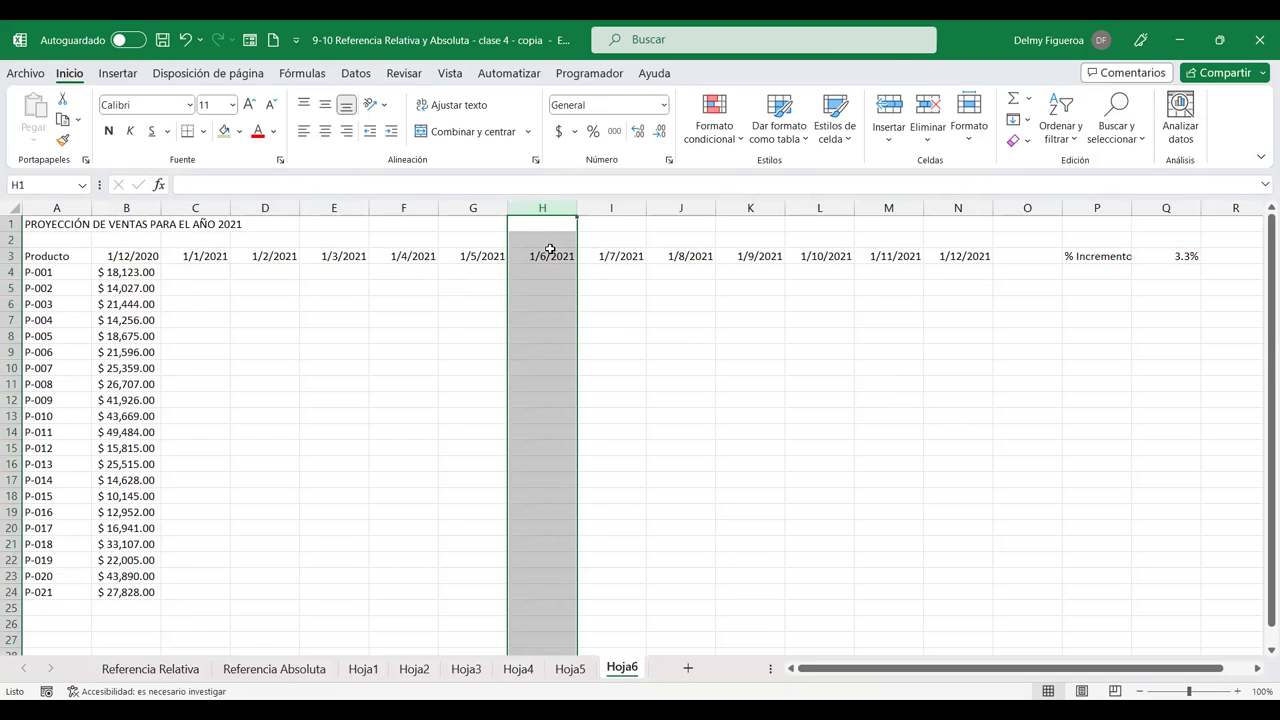
left_click(484, 199)
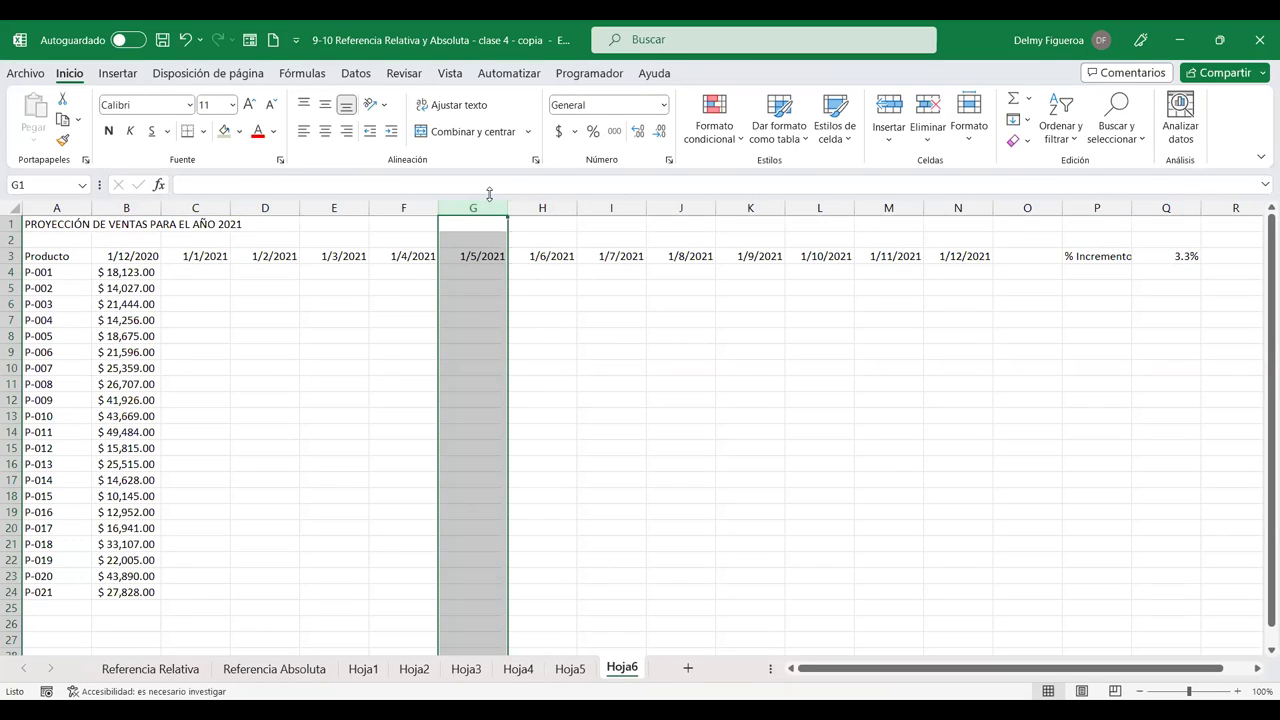
left_click(819, 208)
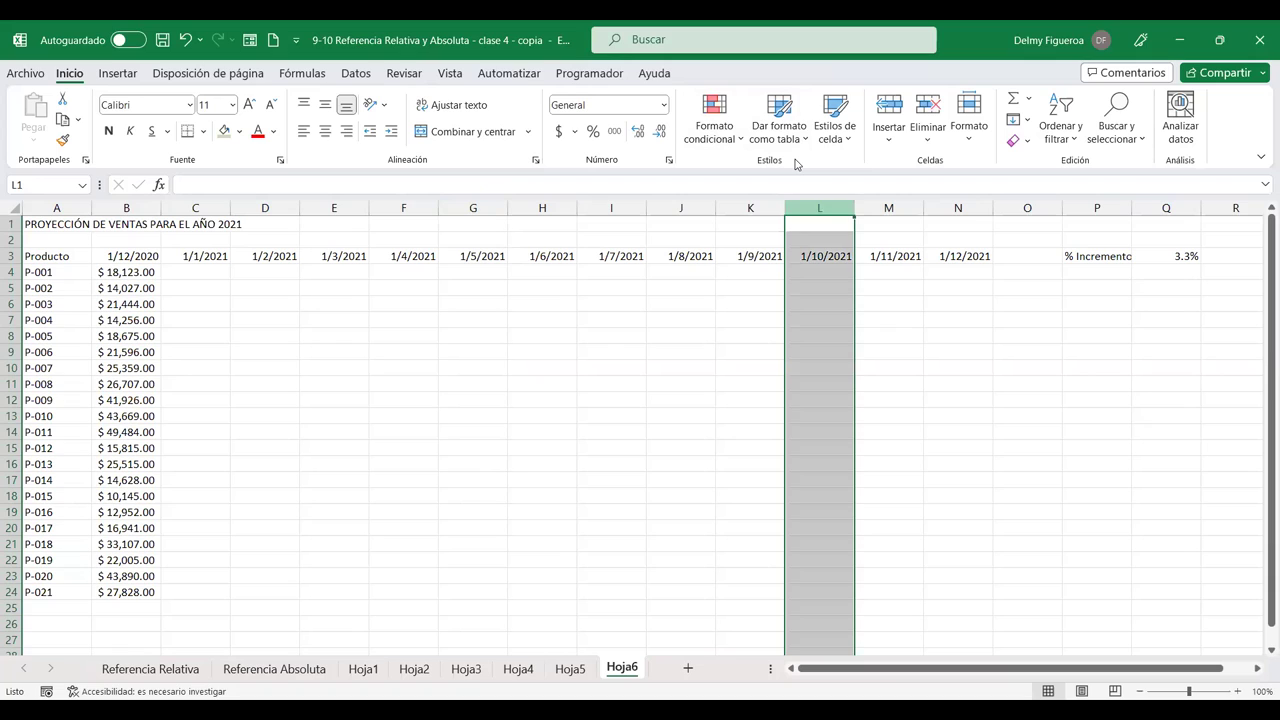
left_click(750, 208)
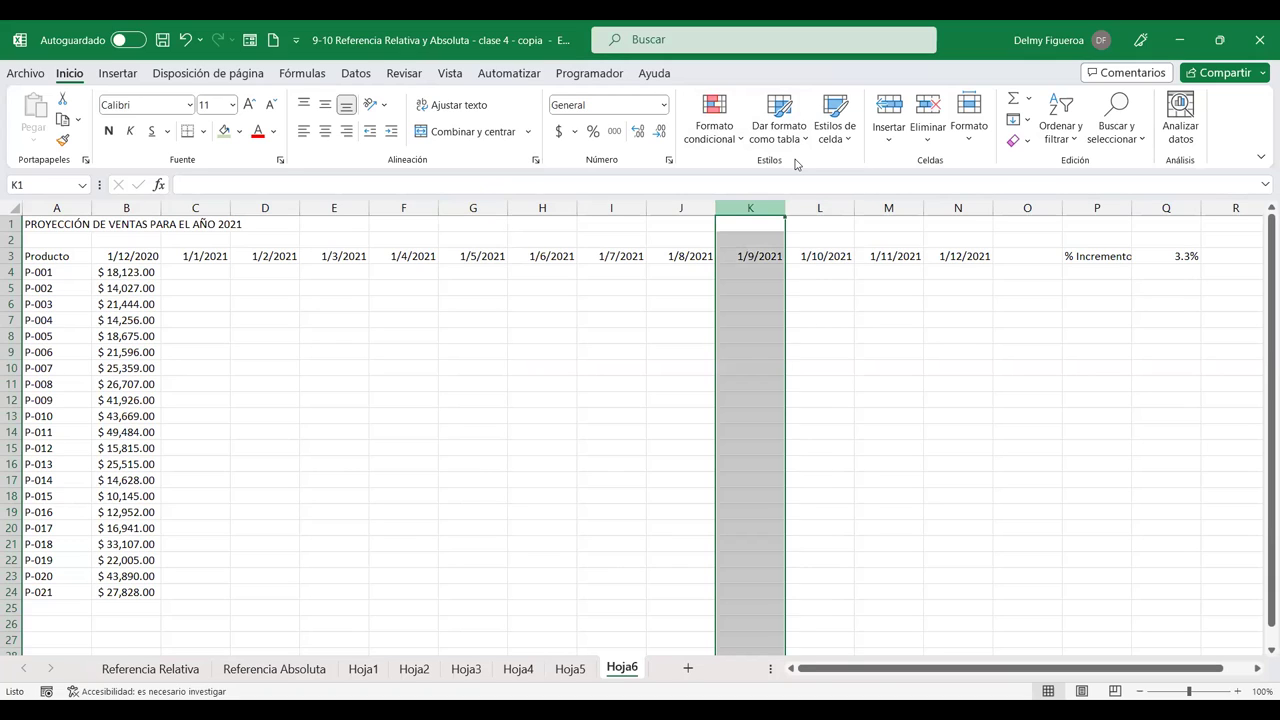
left_click(205, 270)
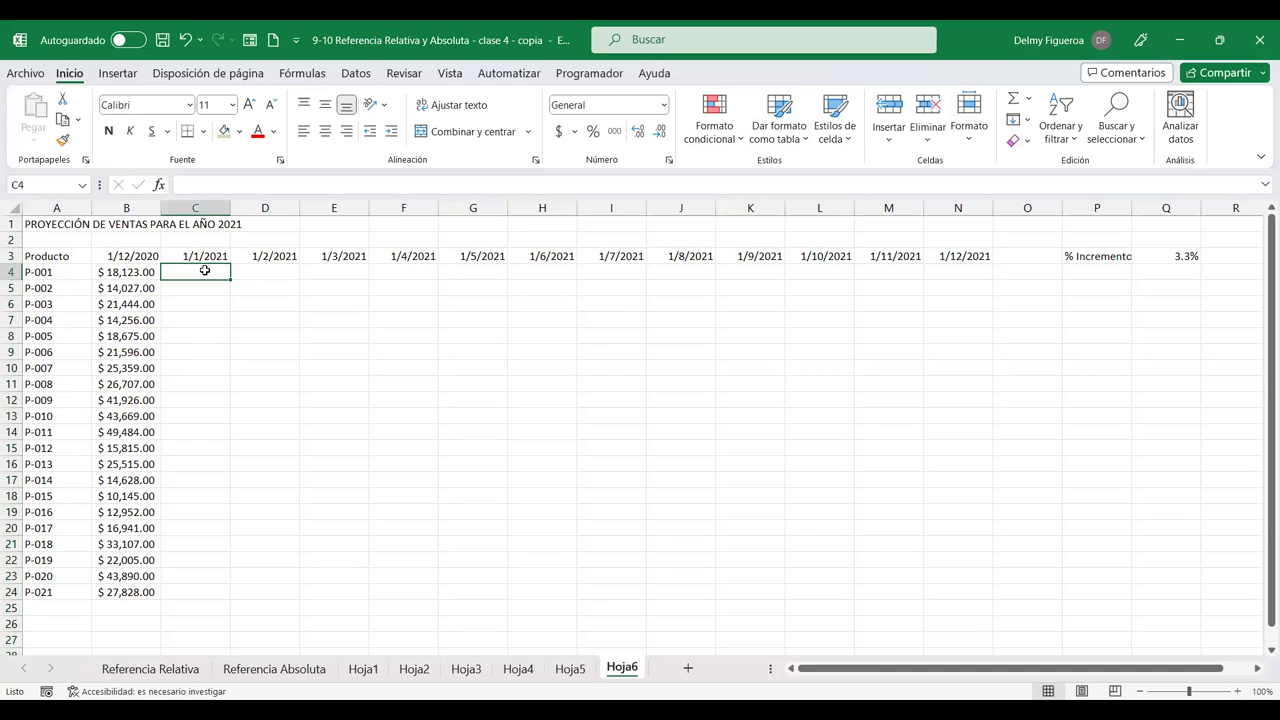
Step: Enter +B4*$Q$3 in C4 so it returns 598.059 for P-001
type("+")
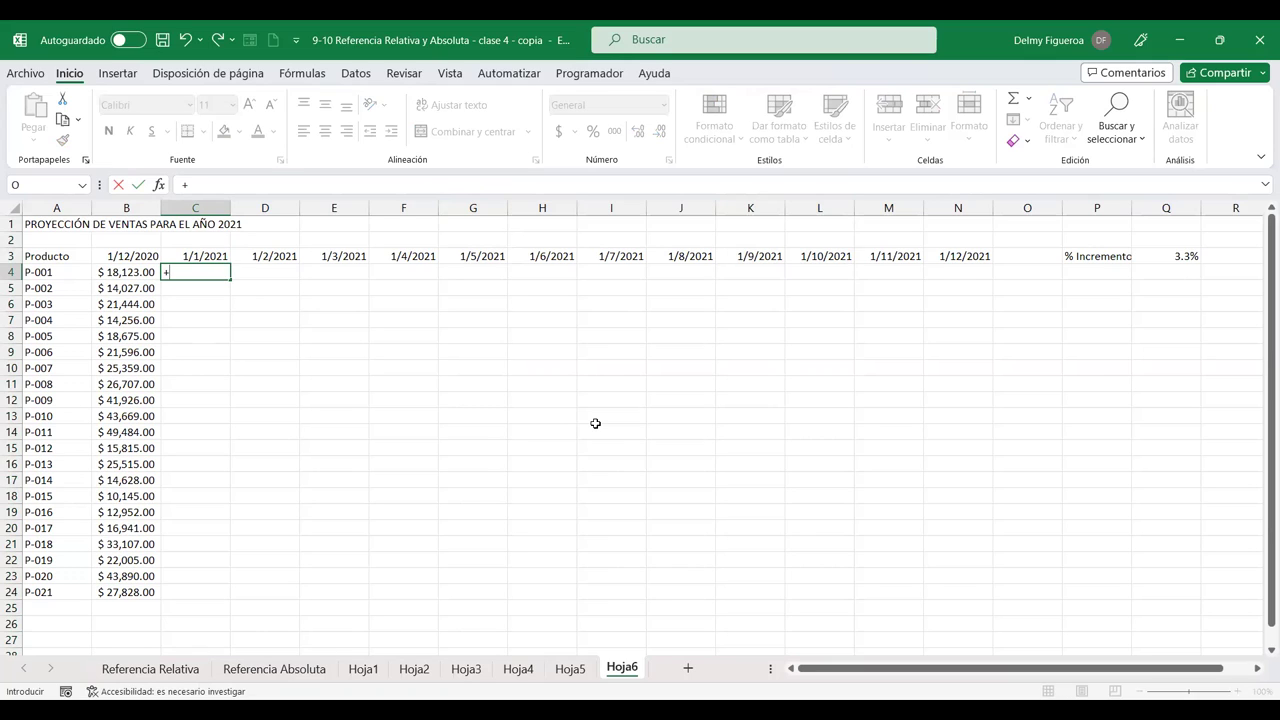
left_click(137, 268)
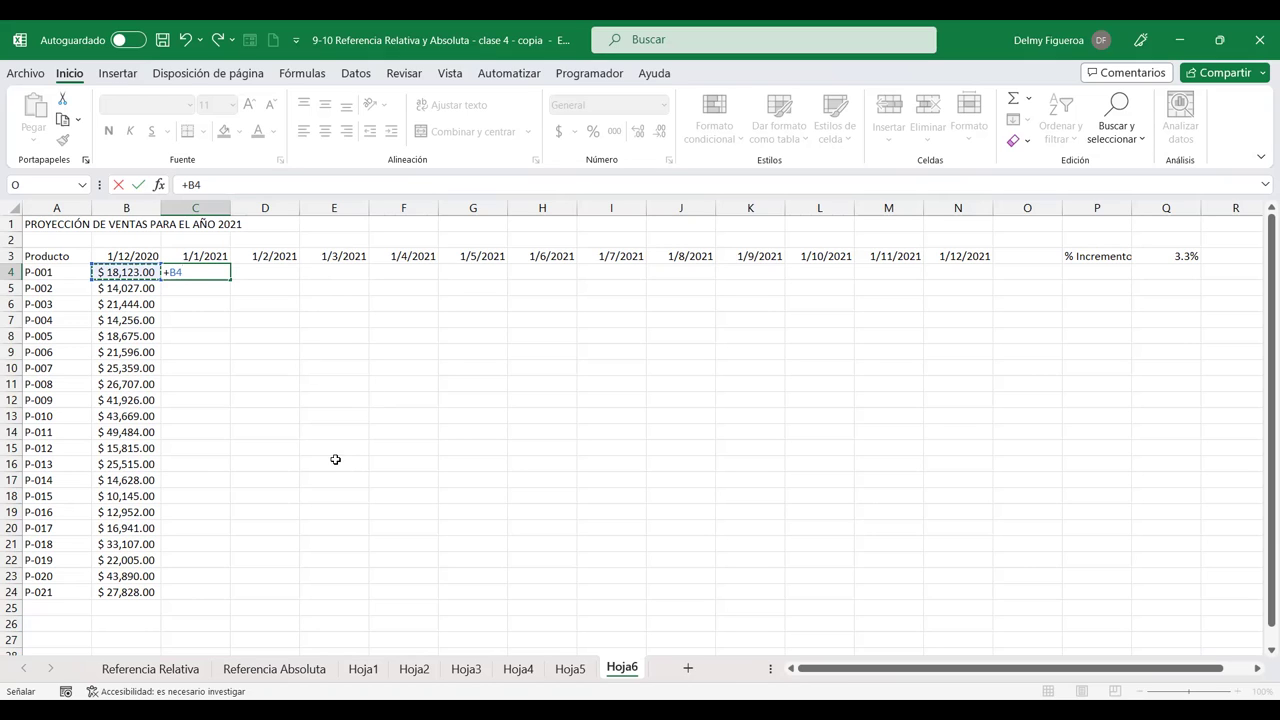
type("*")
left_click(1177, 253)
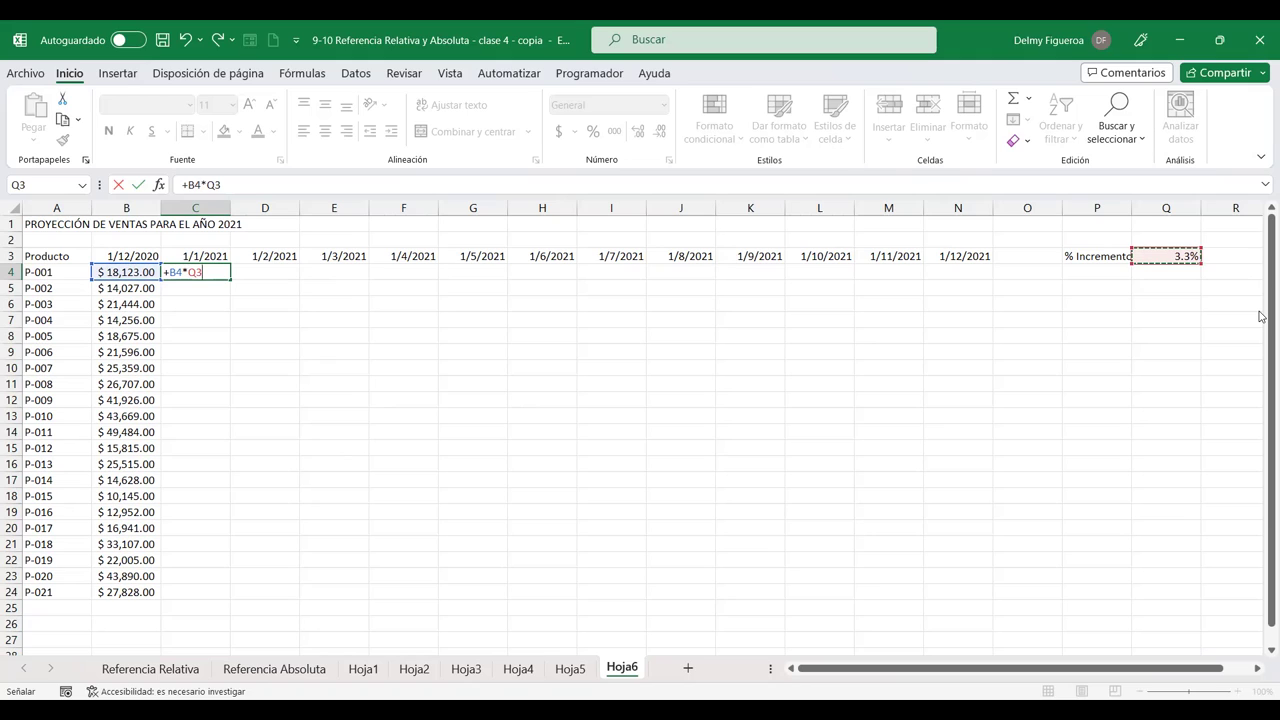
key("F4")
key("Return")
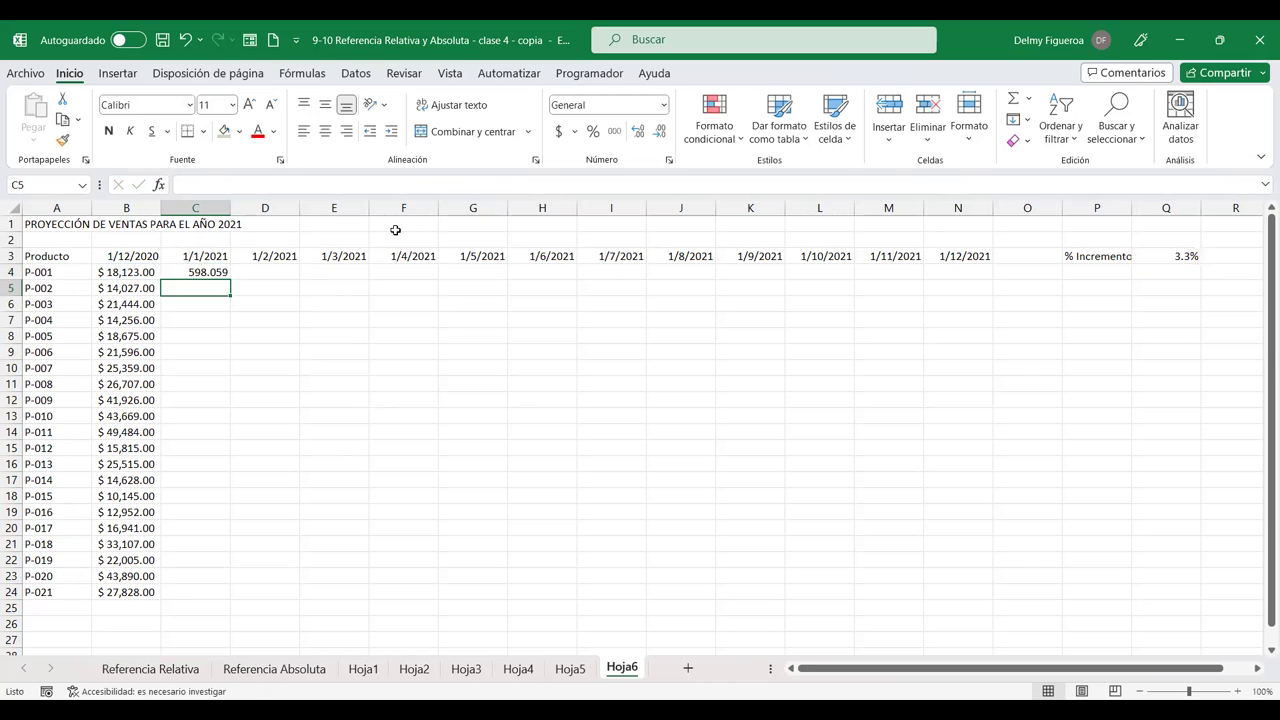
Step: Copy C4's formula down to C24, verify C11 and C22, then extend it across C4:N24
left_click(193, 268)
left_click_drag(227, 282, 233, 595)
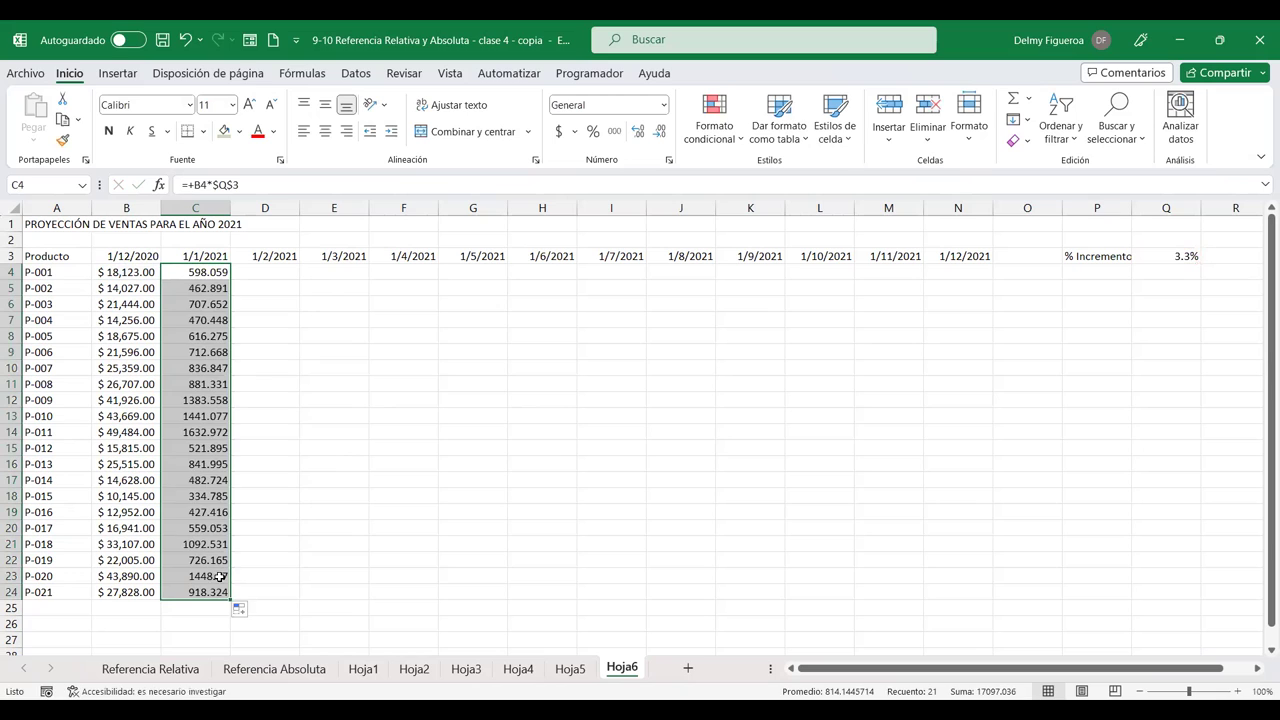
left_click(198, 390)
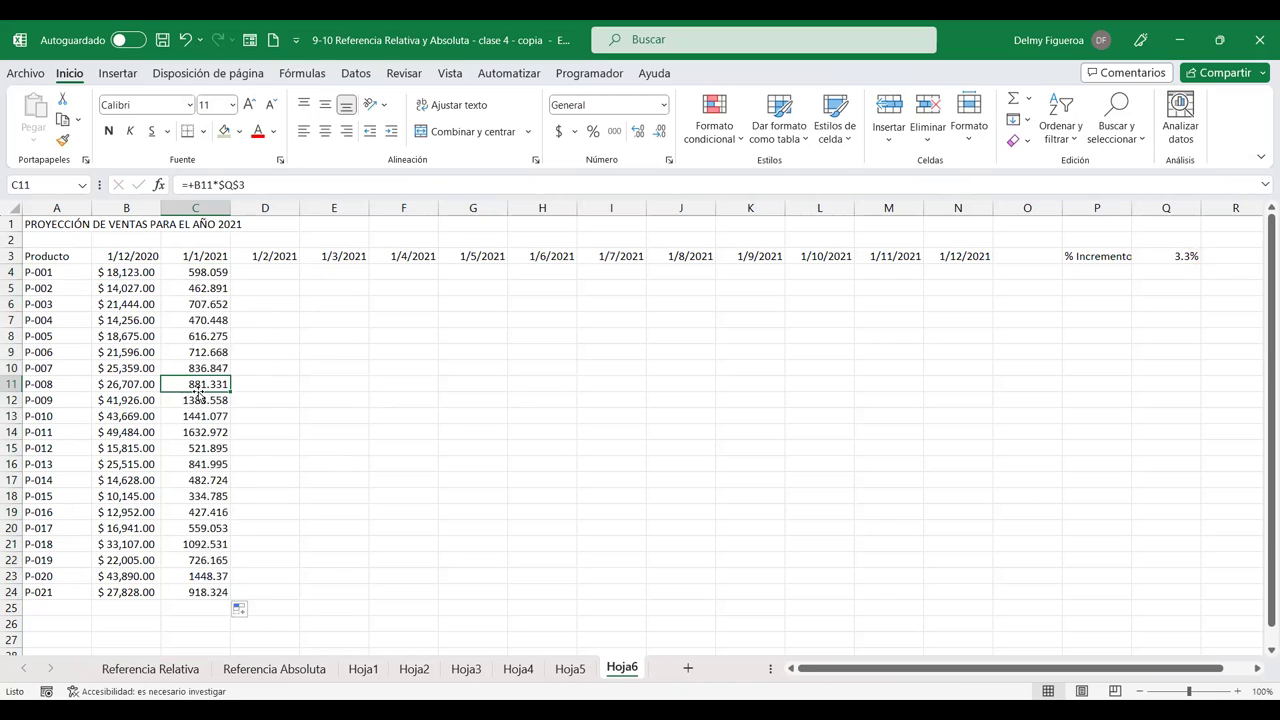
double_click(199, 393)
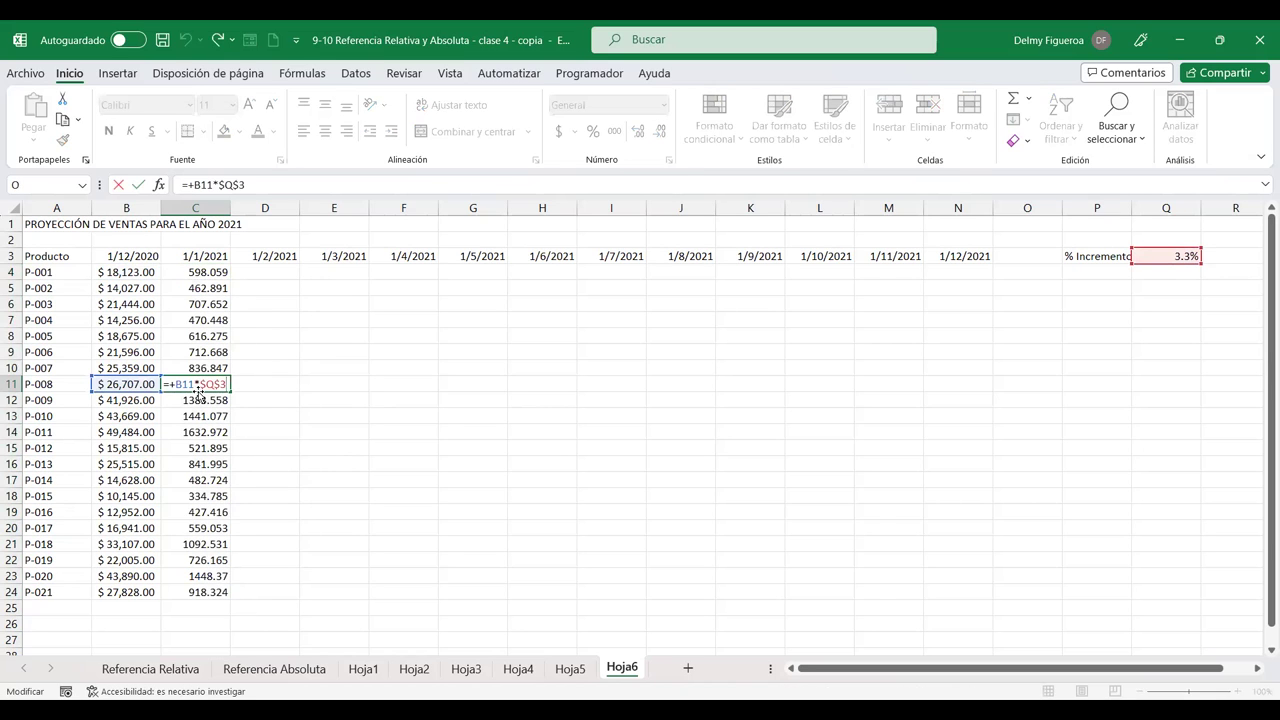
key("Return")
left_click(207, 558)
double_click(207, 558)
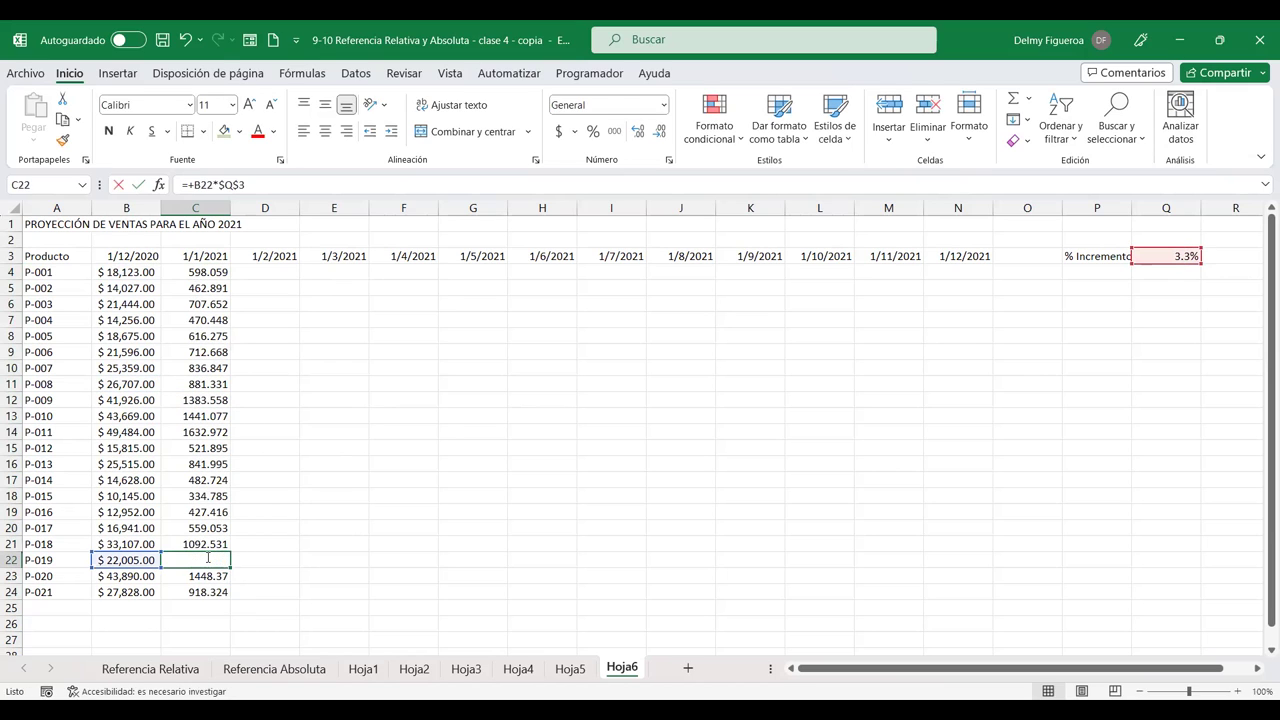
key("Return")
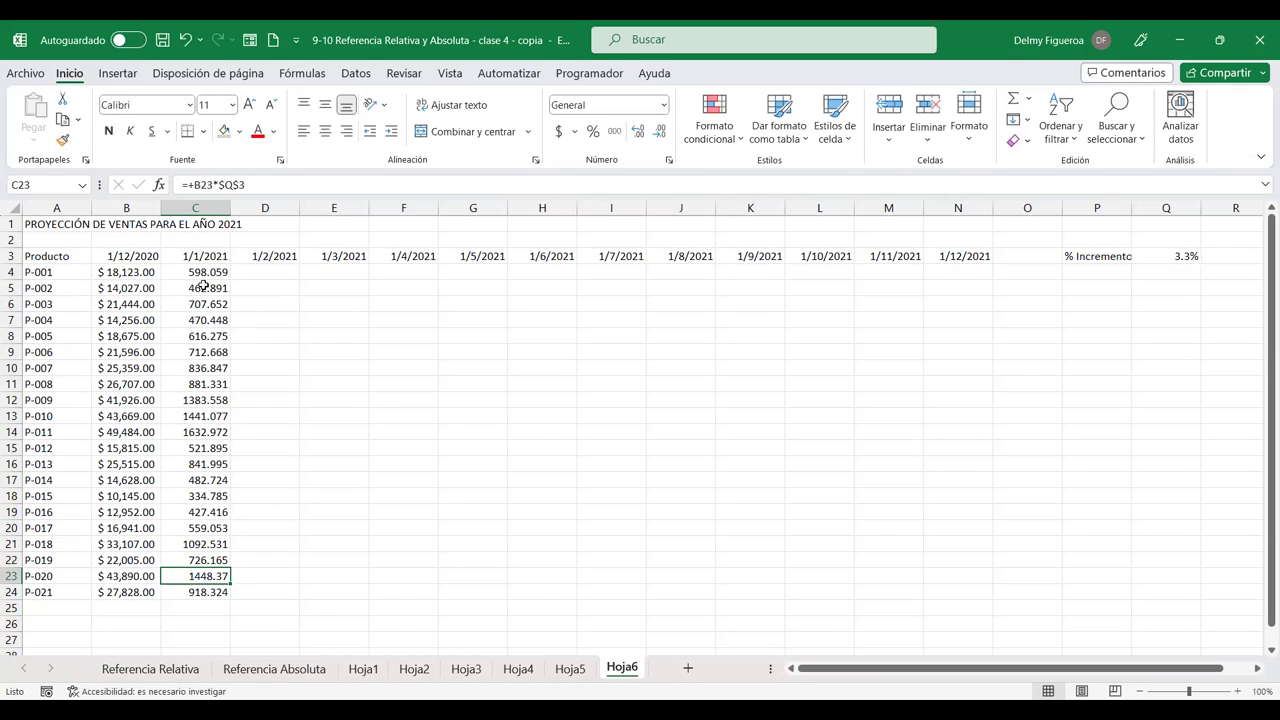
mouse_move(191, 268)
left_mouse_down()
mouse_move(196, 592)
mouse_move(958, 602)
left_mouse_up()
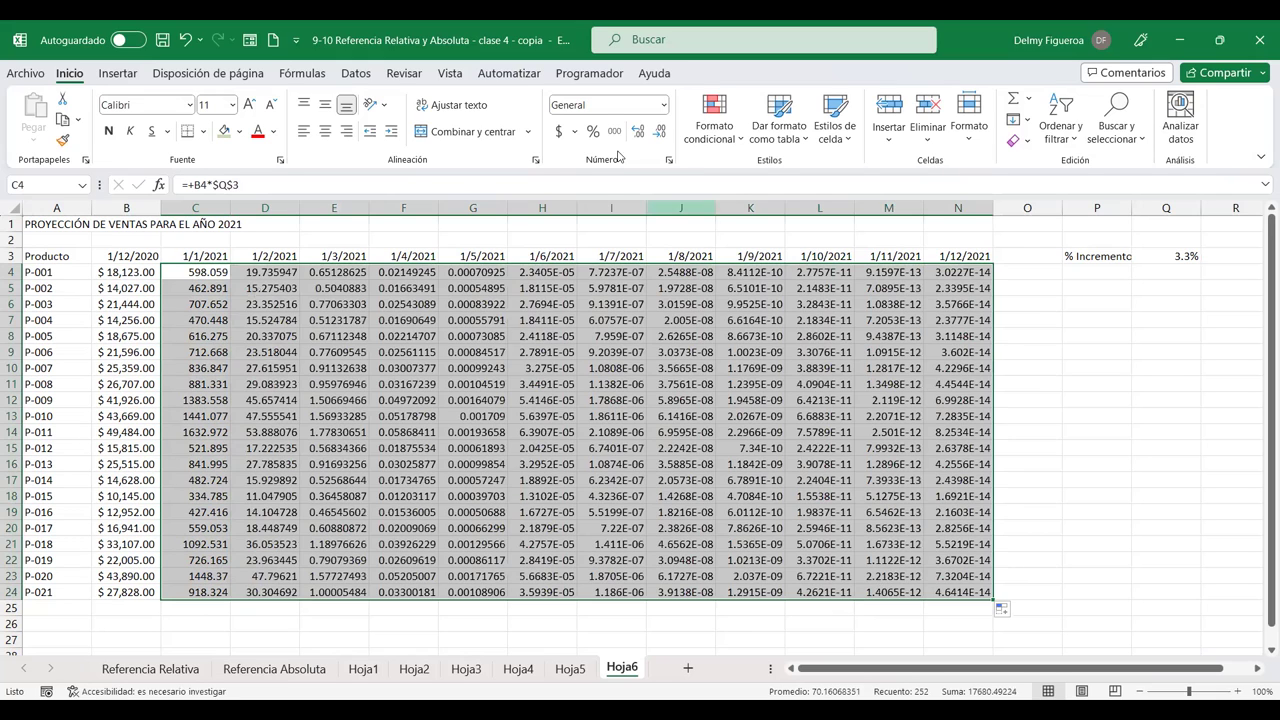
Step: Apply accounting format to C4:N24 and inspect the D4 and G4 formulas
left_click(560, 134)
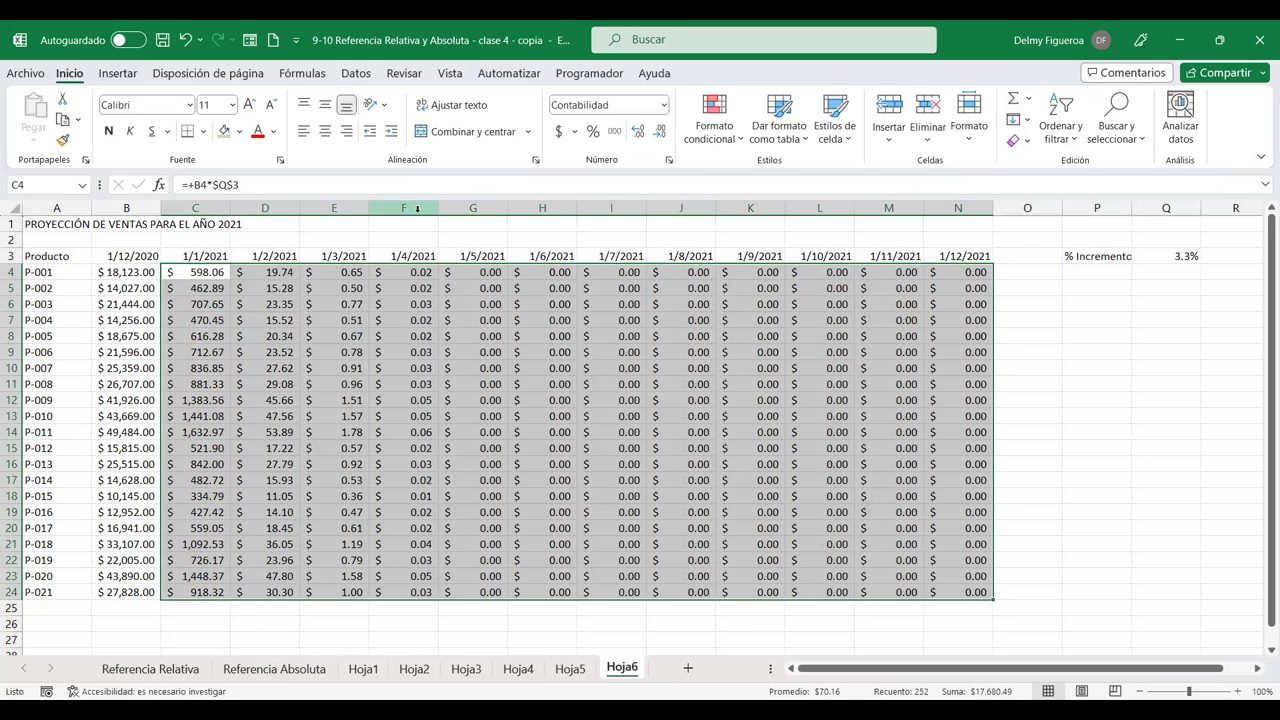
left_click(277, 273)
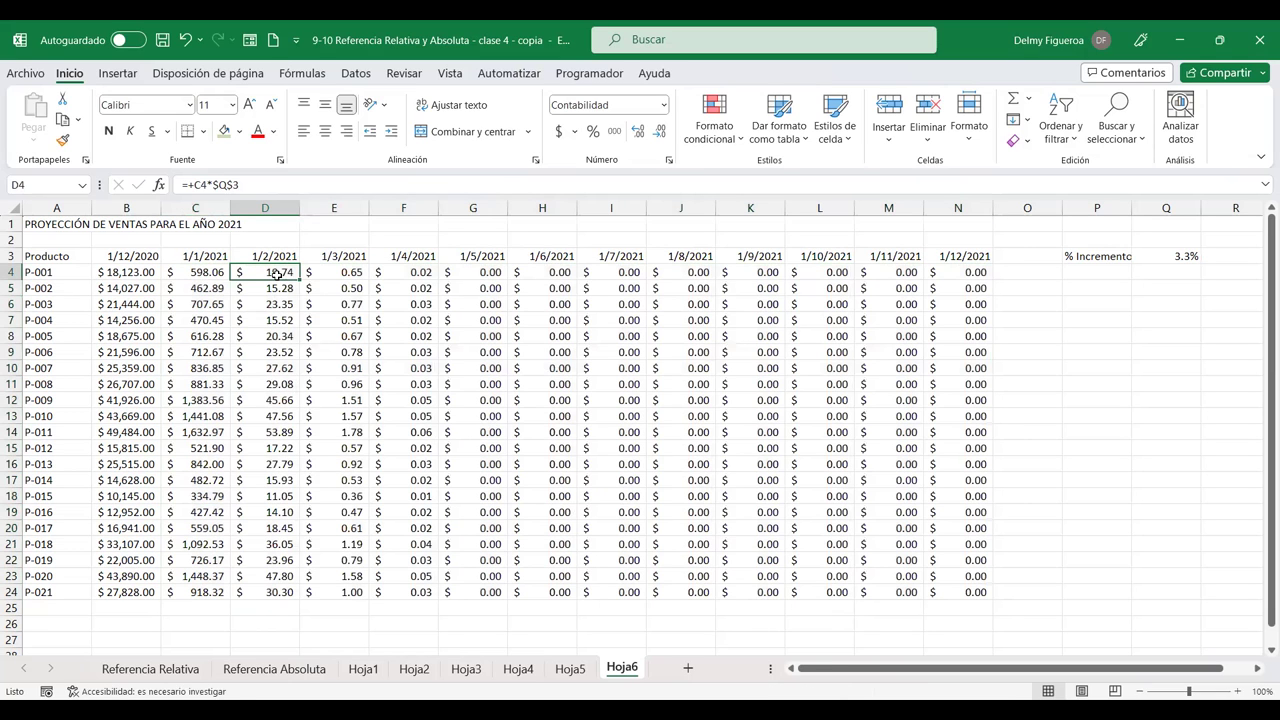
double_click(277, 273)
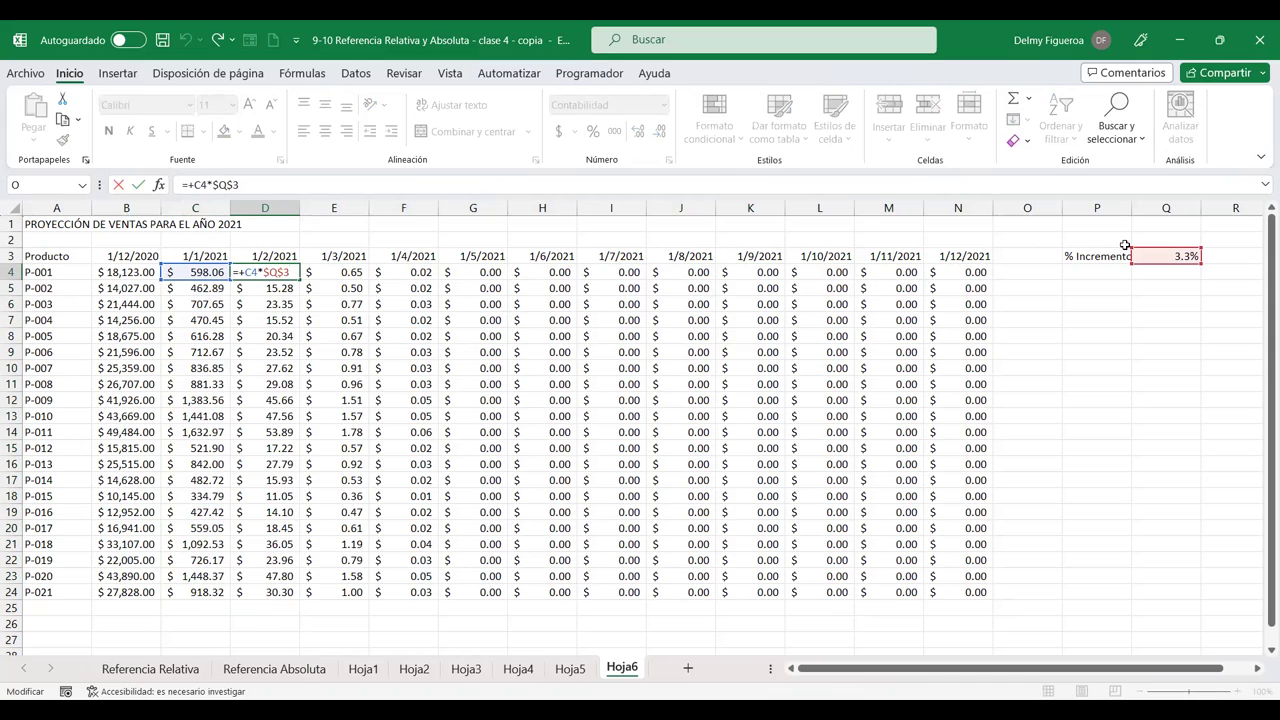
key("Escape")
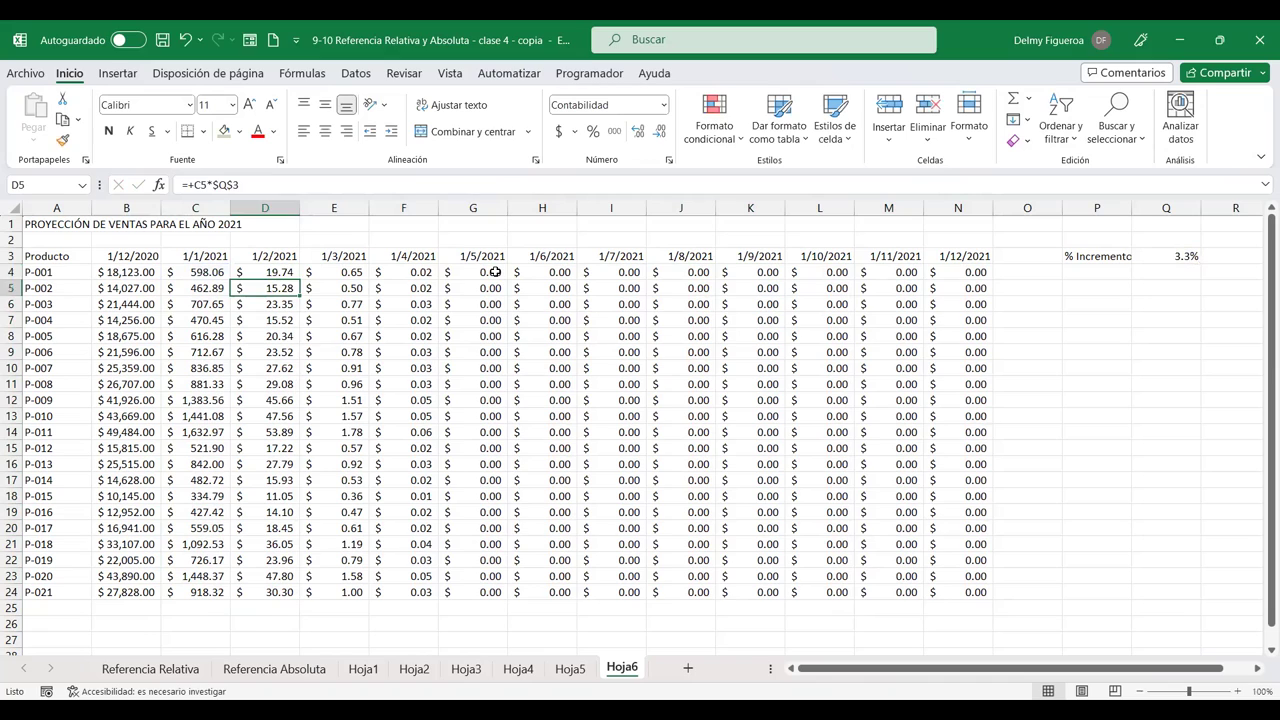
left_click(496, 272)
key("F2")
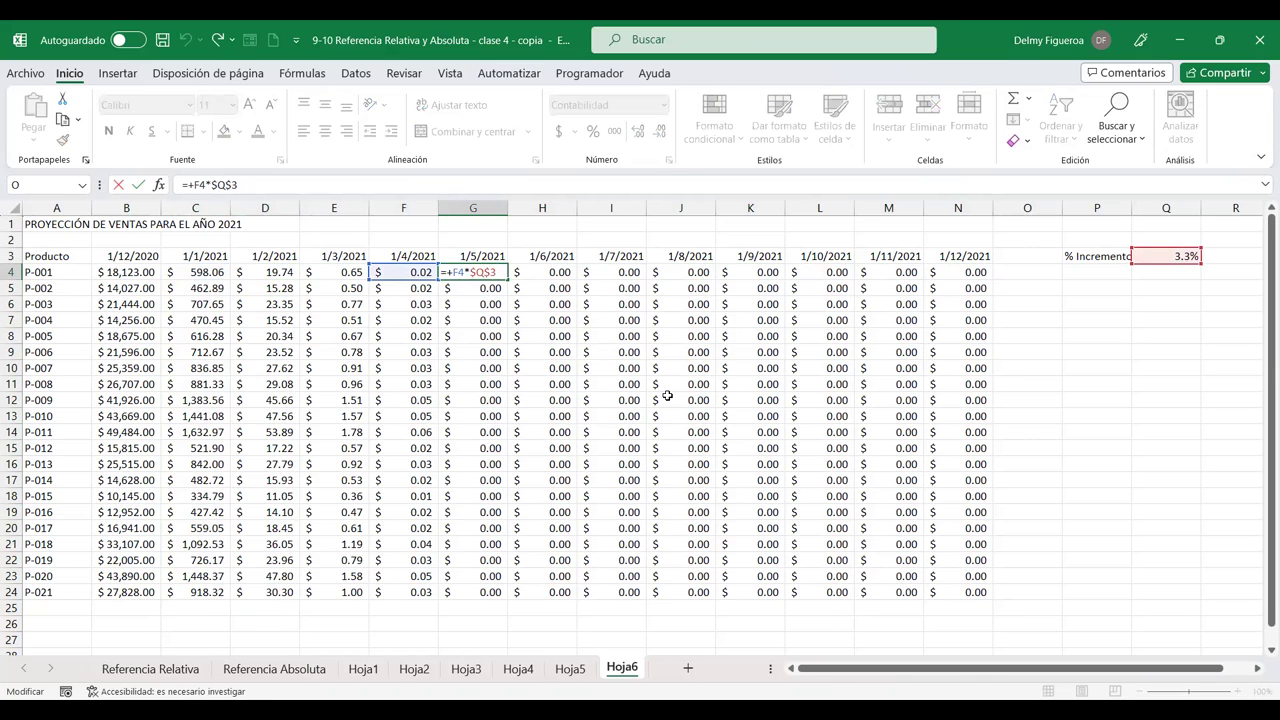
key("Return")
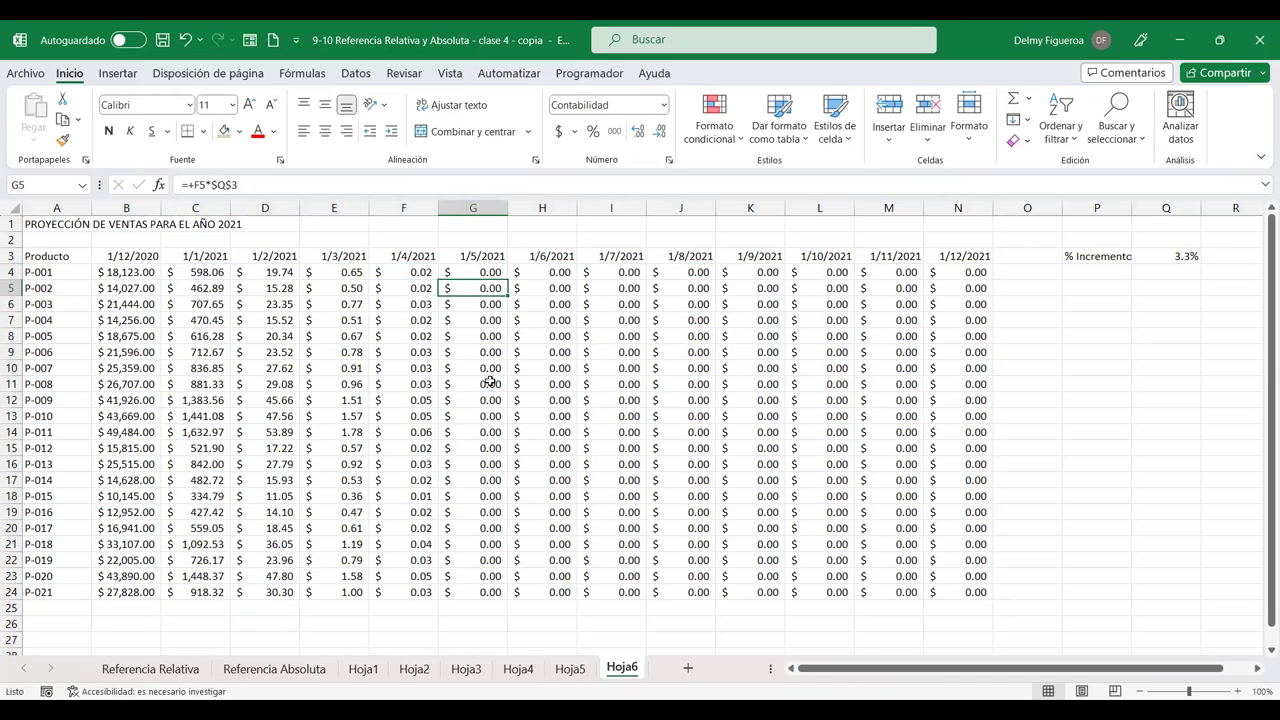
Step: Compare B4's sales with C4 and reopen C4's formula for revision
left_click(135, 272)
key("Right")
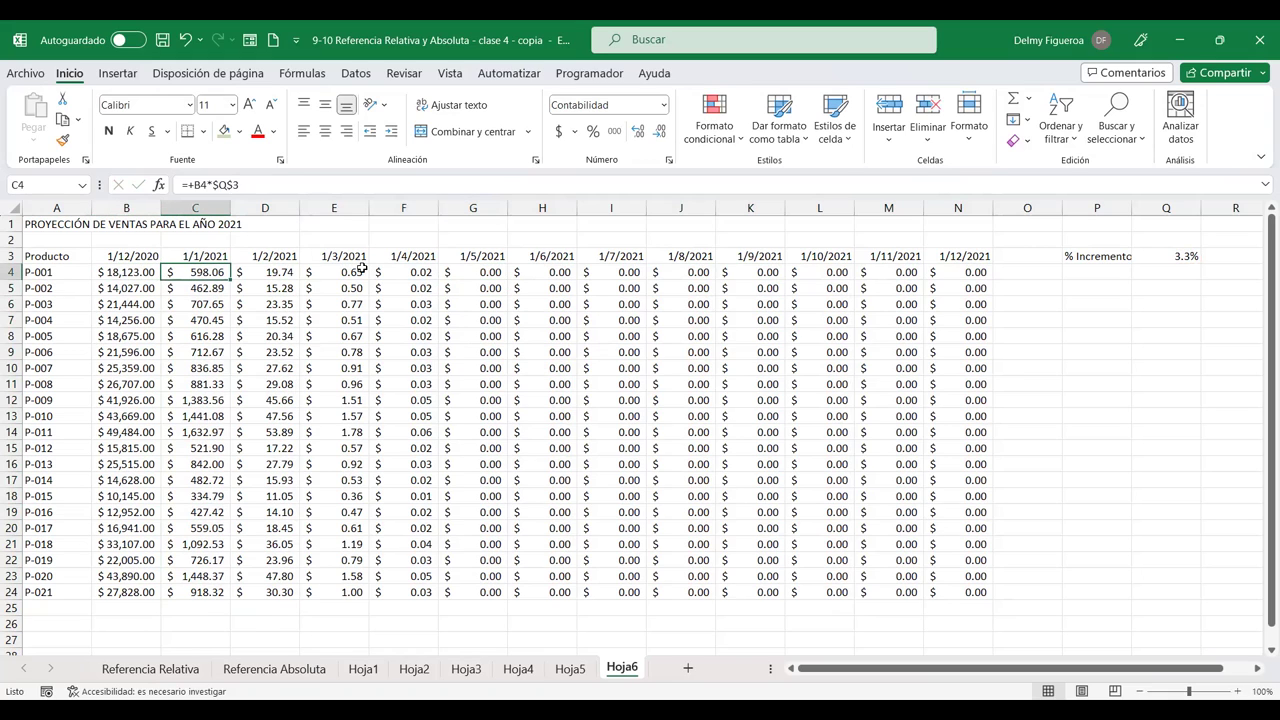
key("F2")
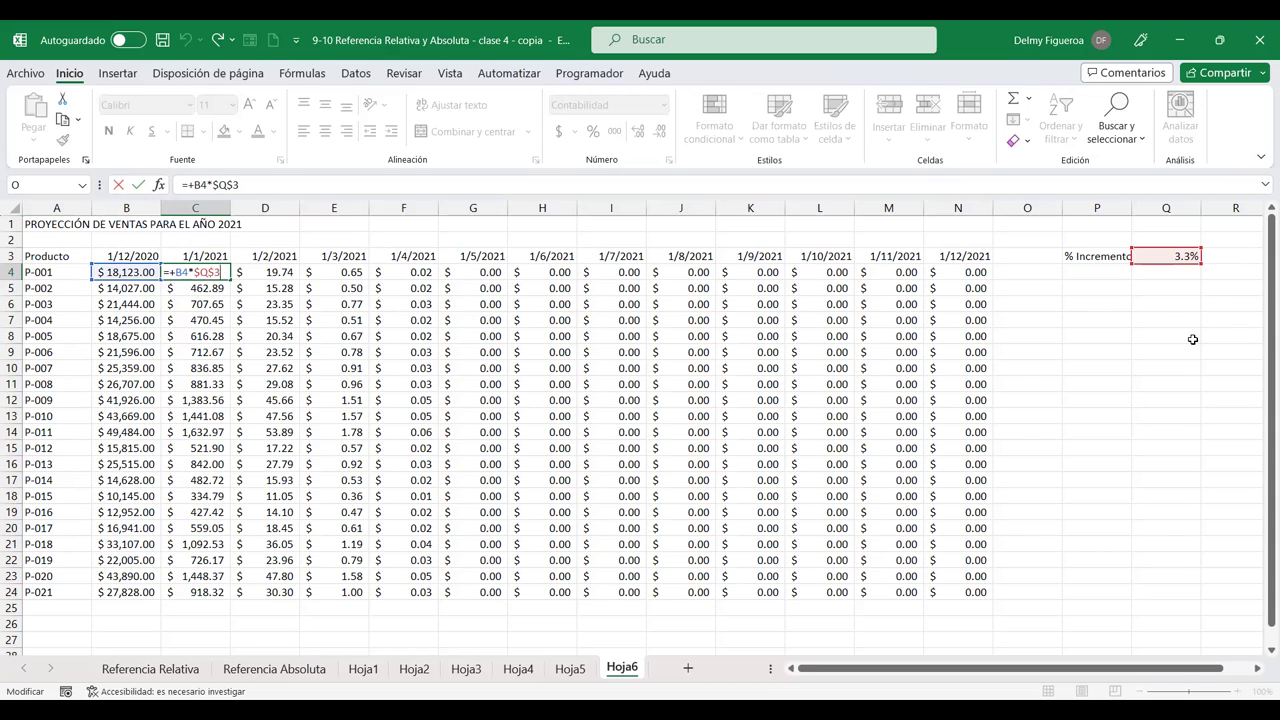
Step: Revise C4 to +B4*$Q$3+B4 and copy it down to C24
type("+")
left_click(125, 279)
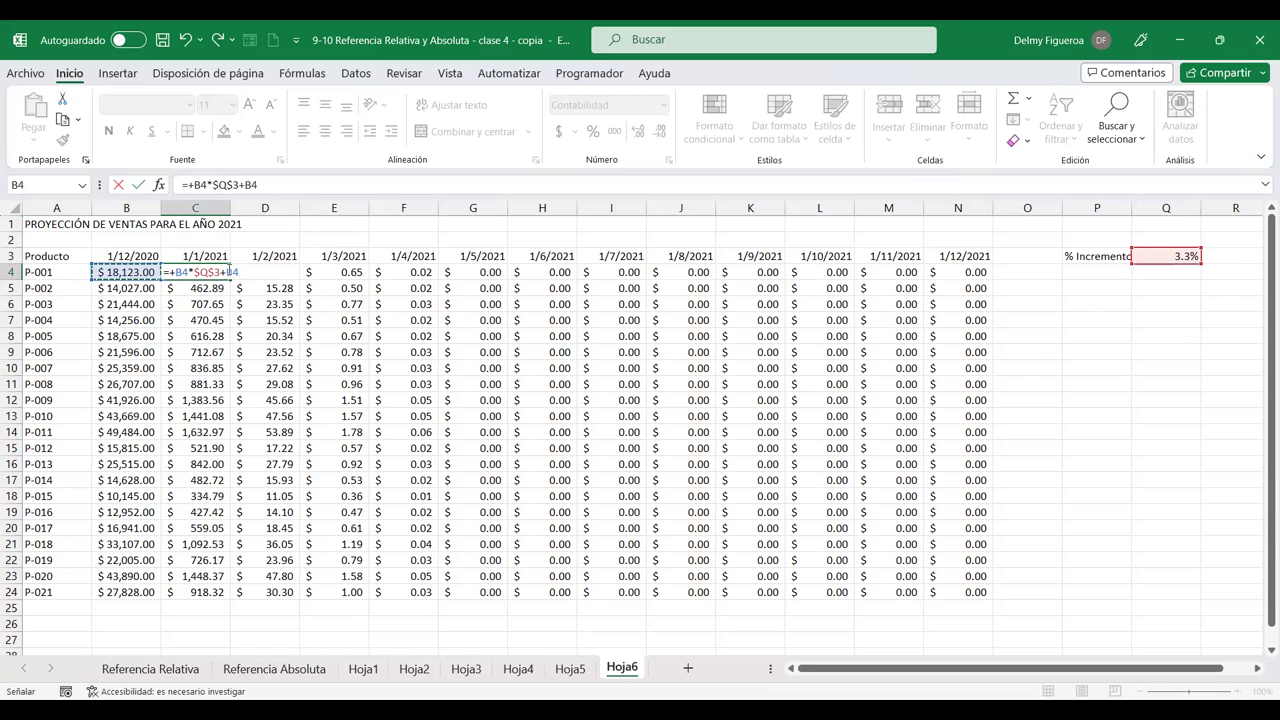
key("Return")
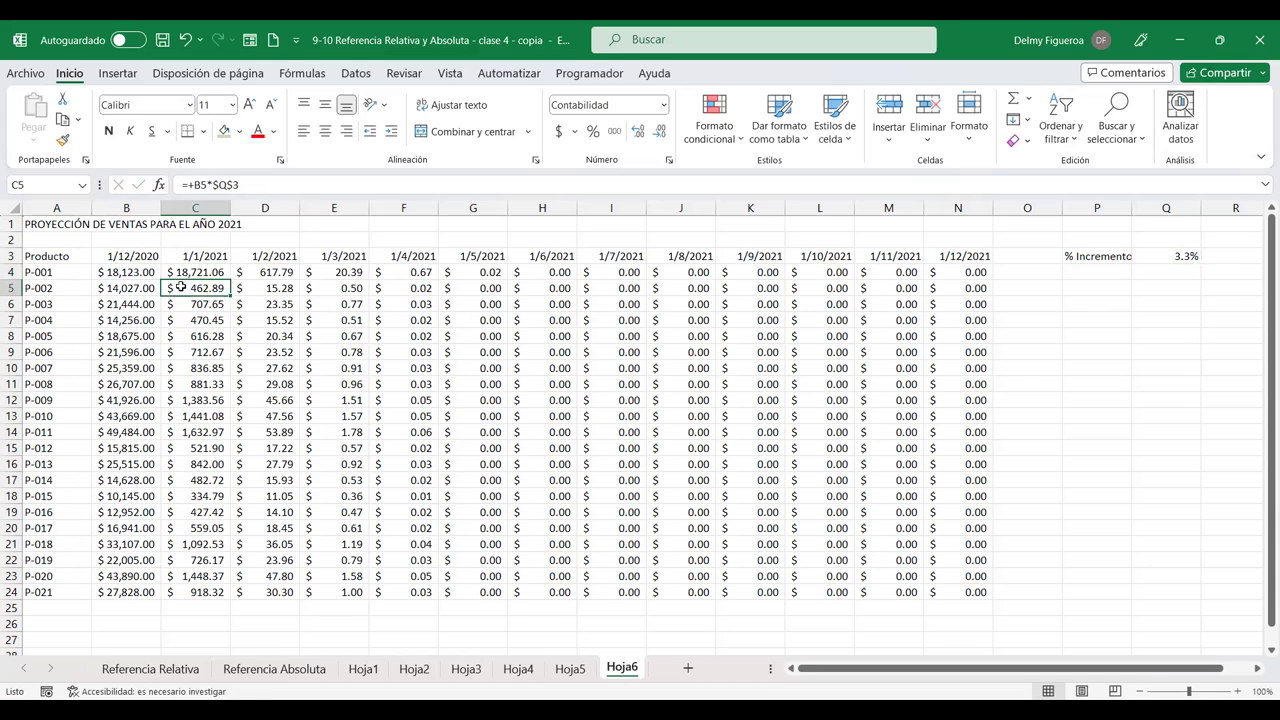
left_click(217, 272)
left_click_drag(230, 280, 230, 596)
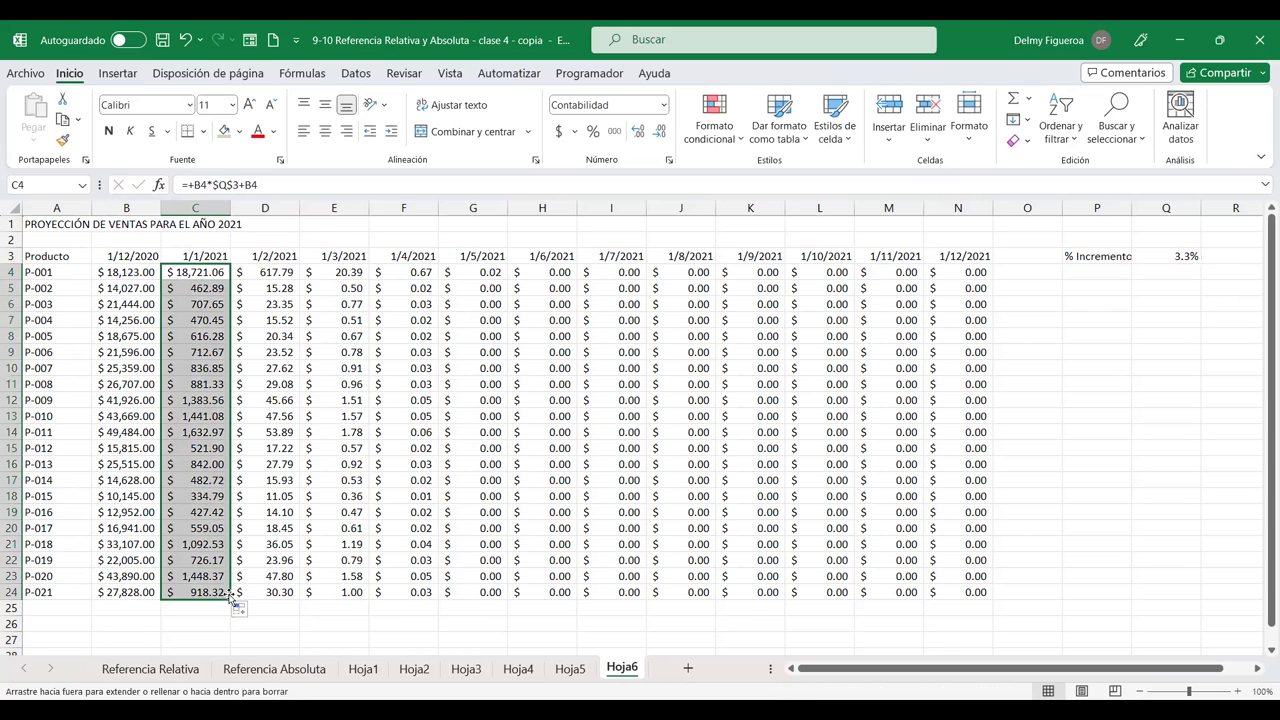
Step: Verify P-012's projection in C15, then extend the formula across C4:N24 and check E5
left_click(200, 448)
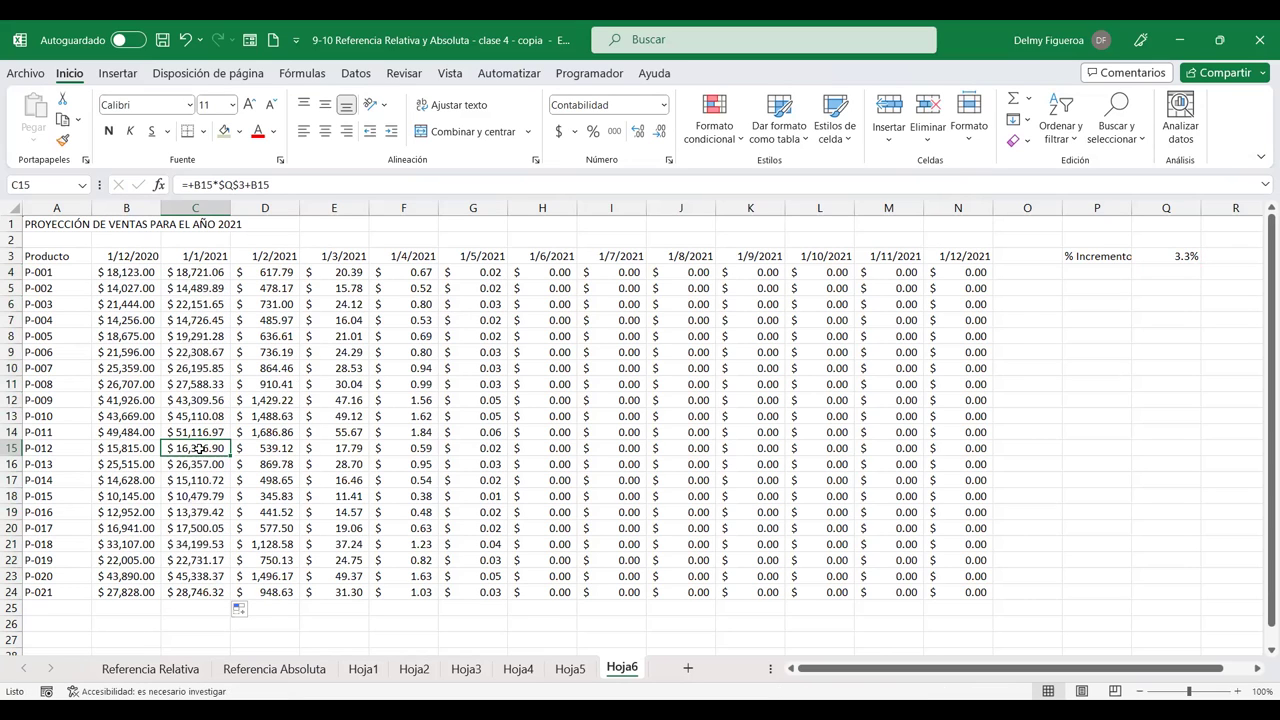
double_click(200, 448)
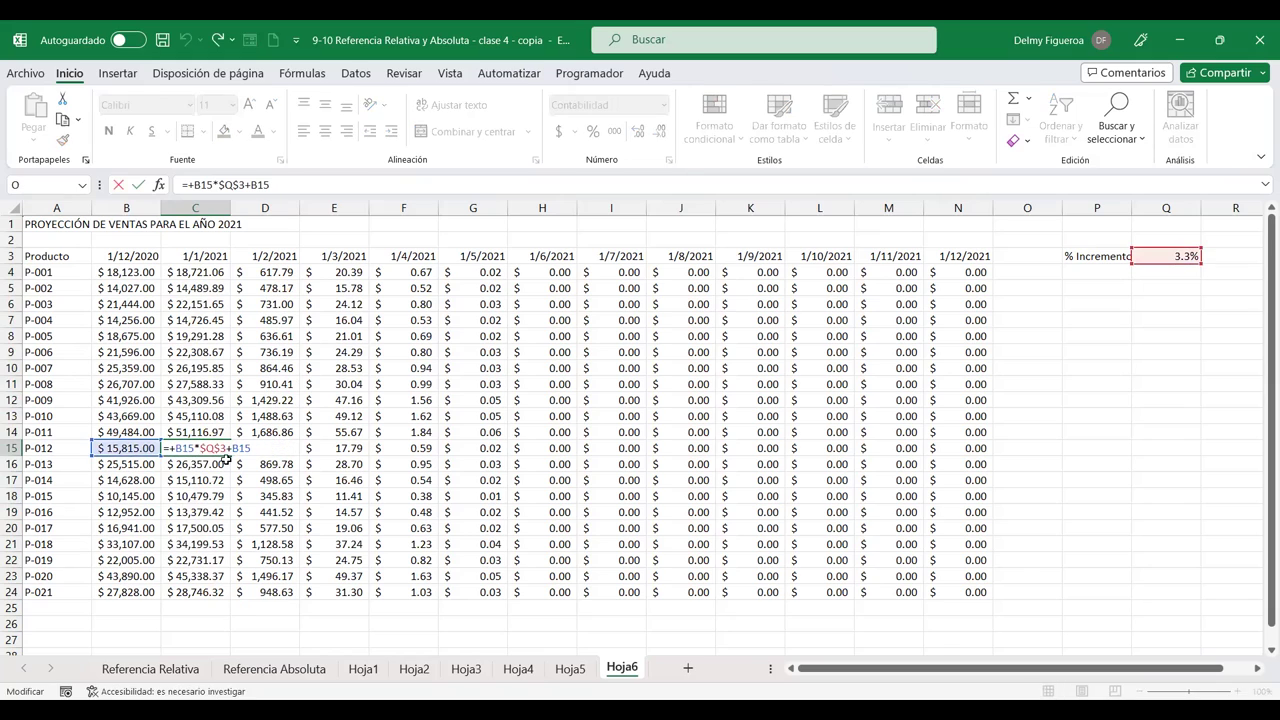
key("Escape")
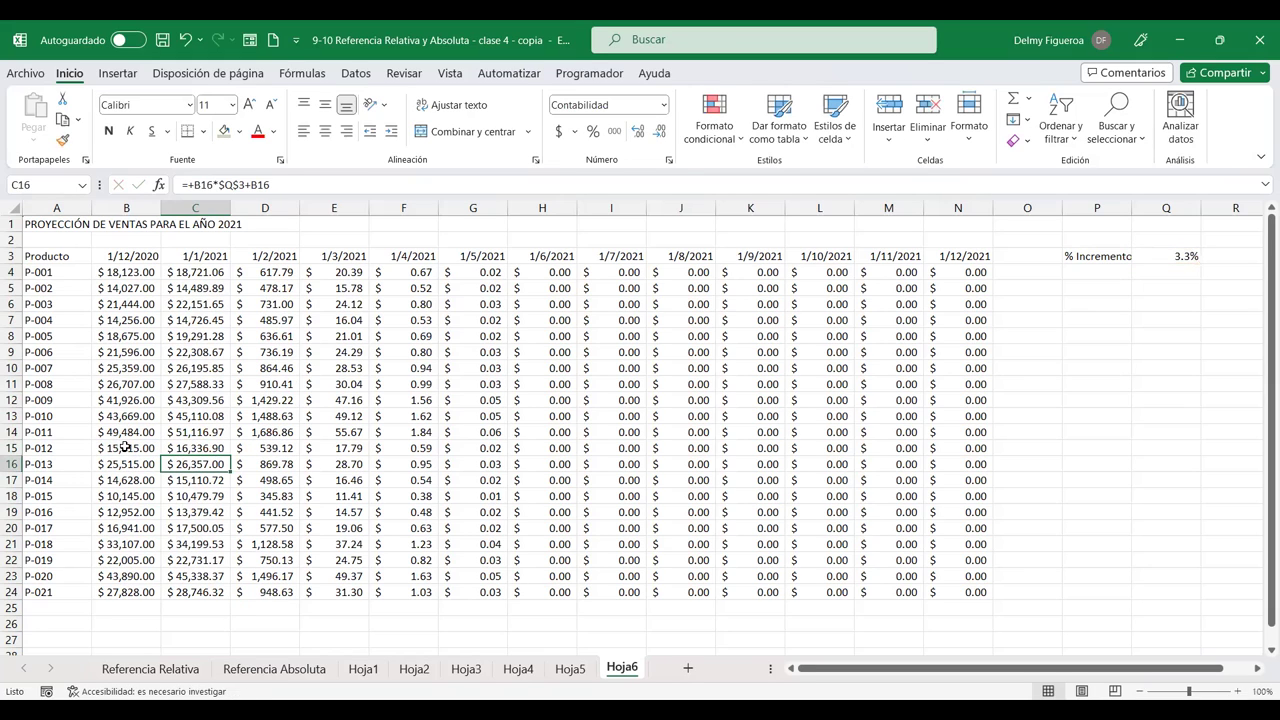
left_click(126, 448)
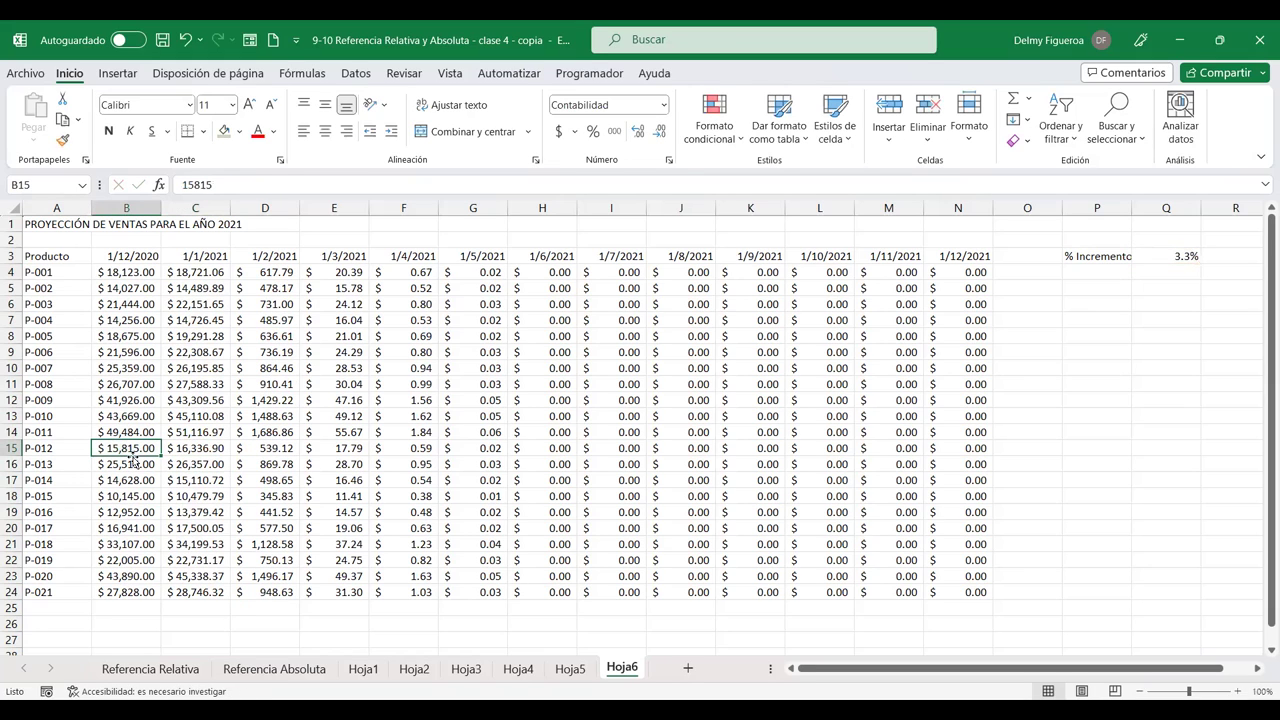
left_click(196, 449)
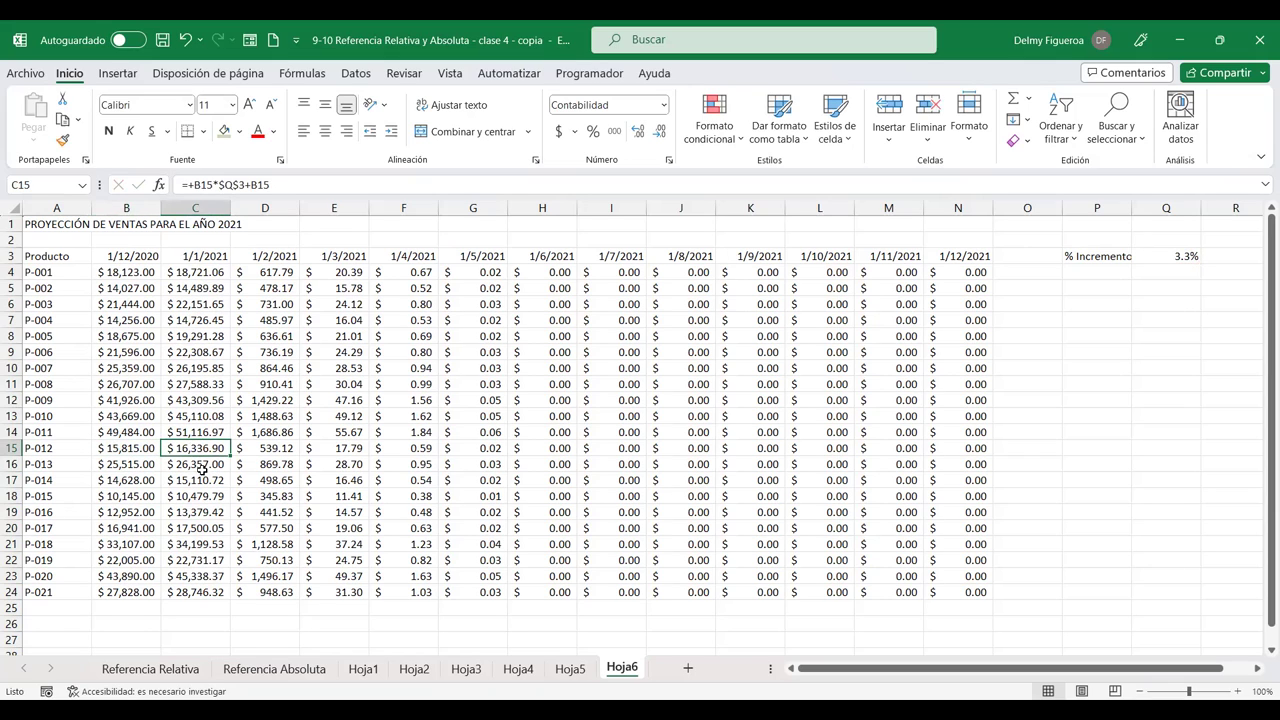
left_click(208, 273)
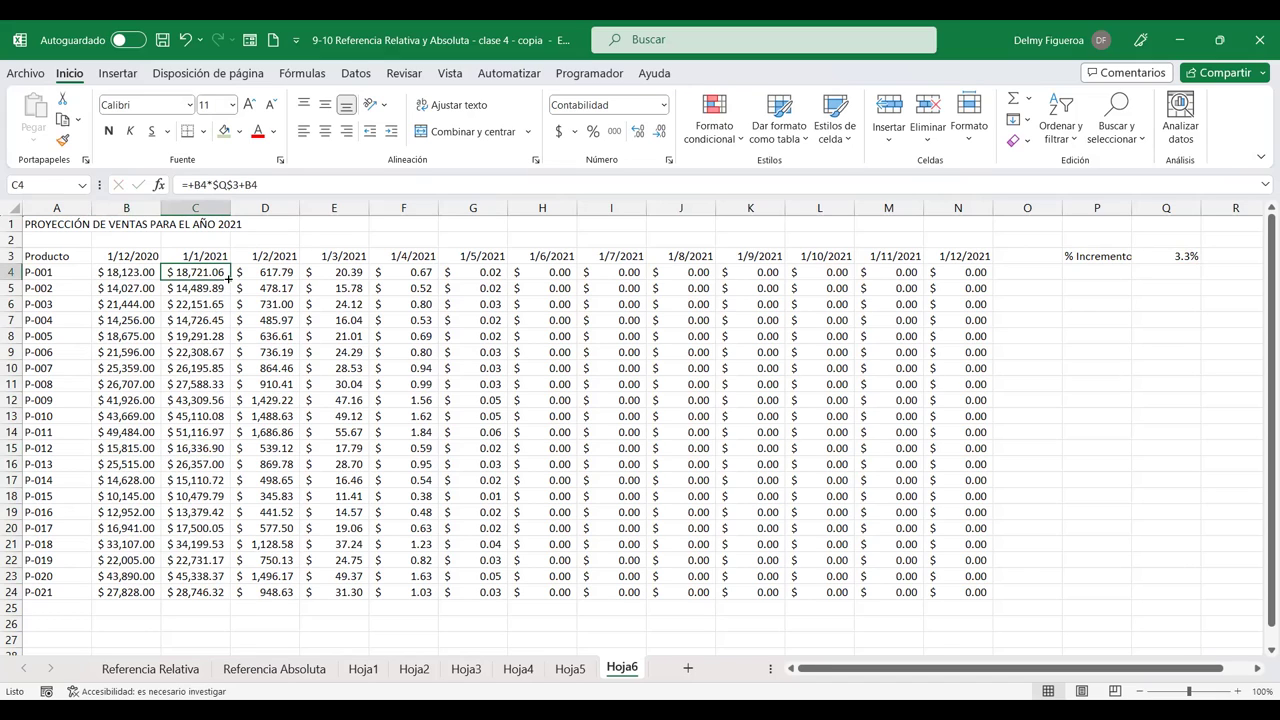
mouse_move(216, 272)
left_mouse_down()
mouse_move(200, 592)
mouse_move(981, 582)
left_mouse_up()
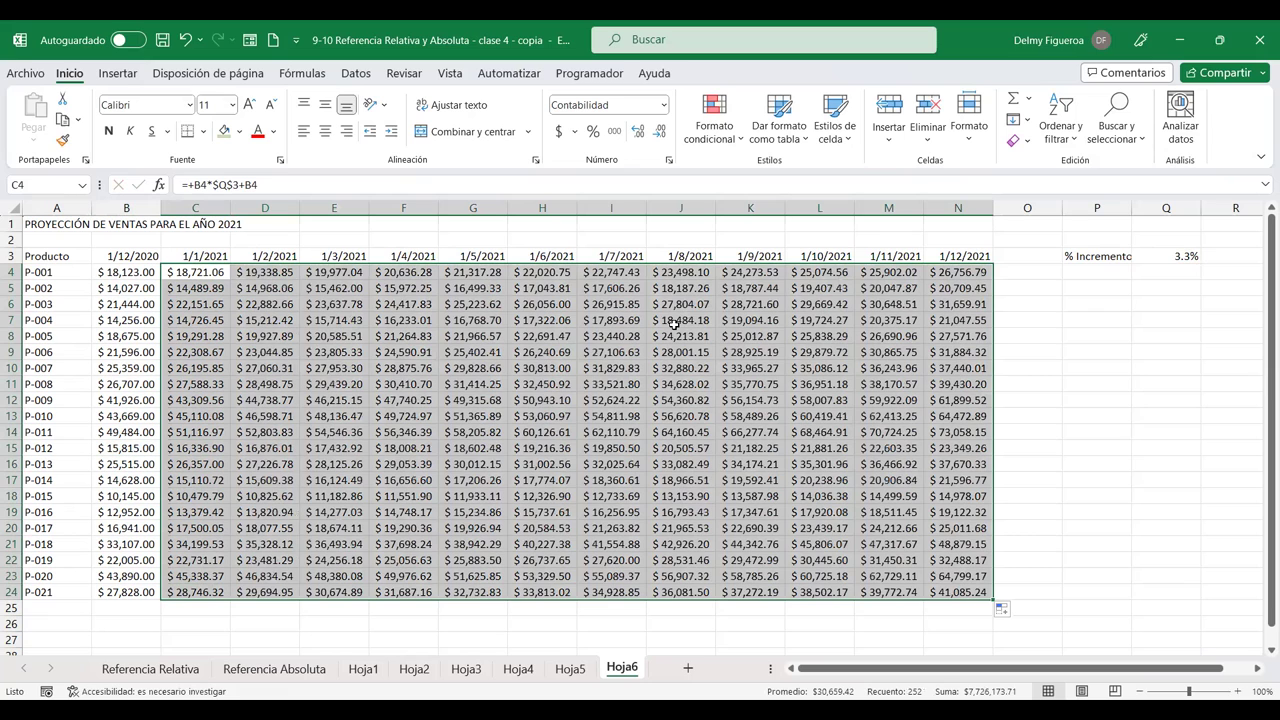
left_click(327, 285)
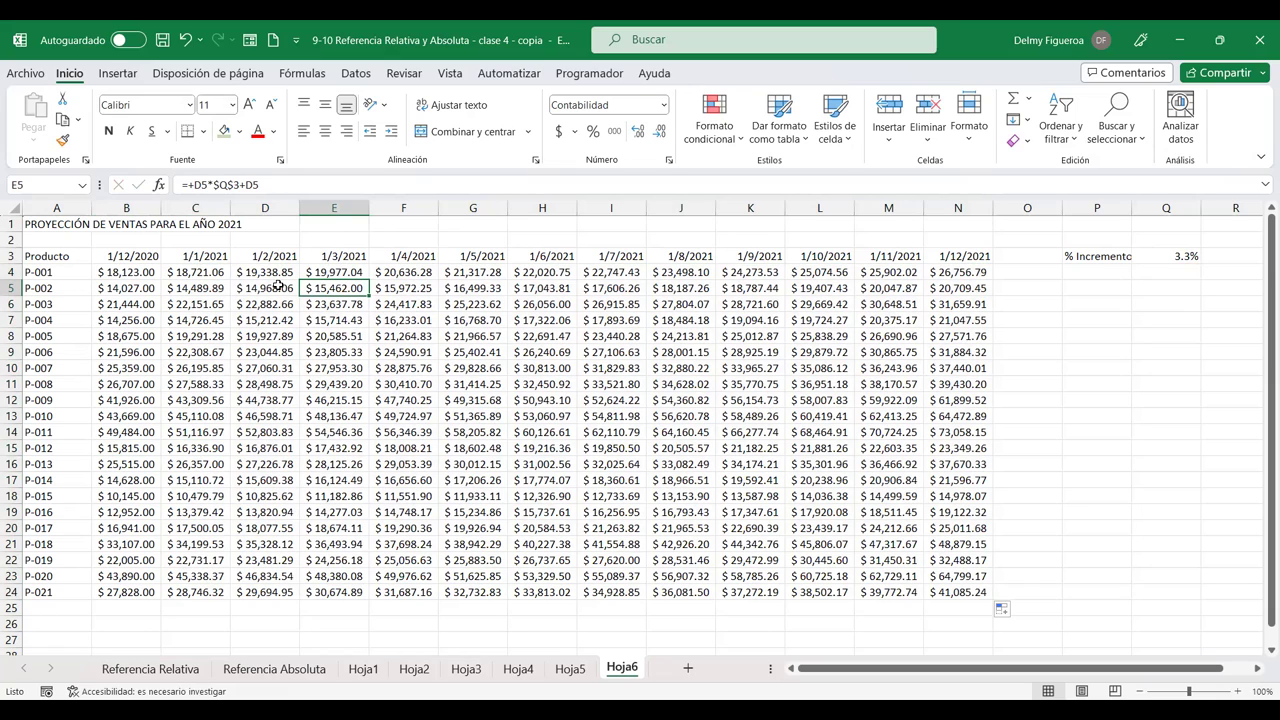
left_click(678, 383)
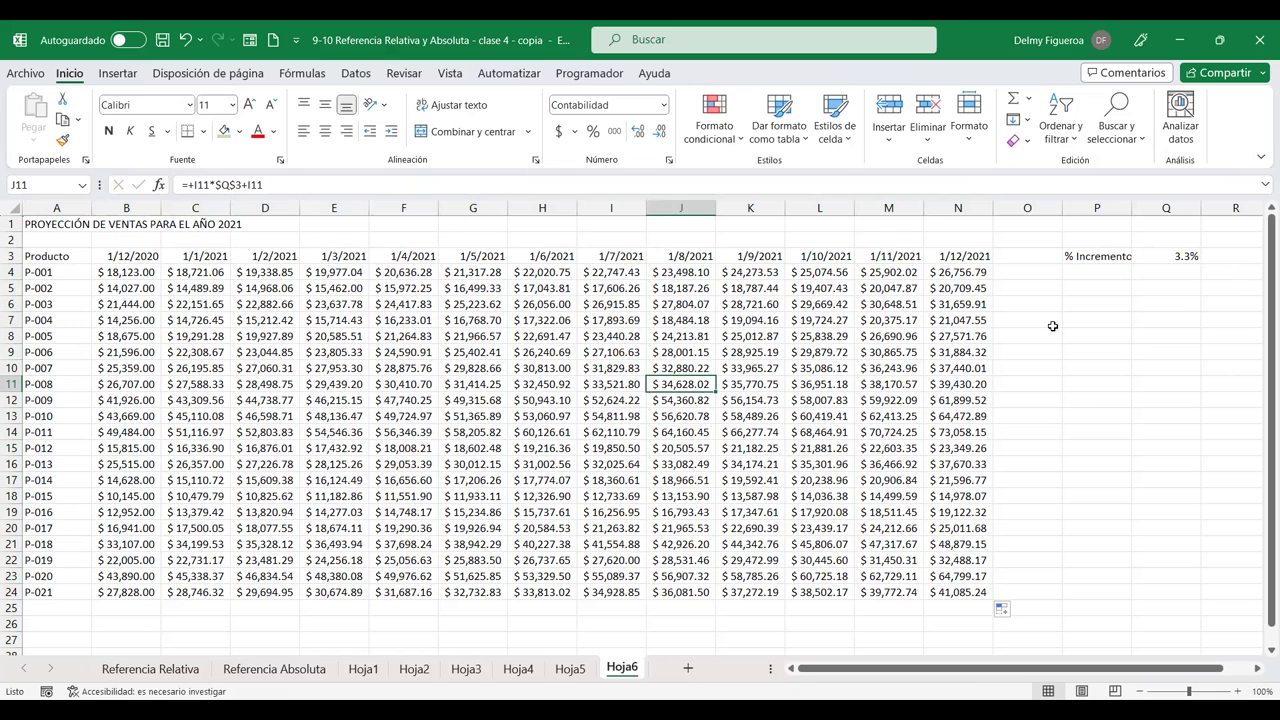
left_click(603, 385)
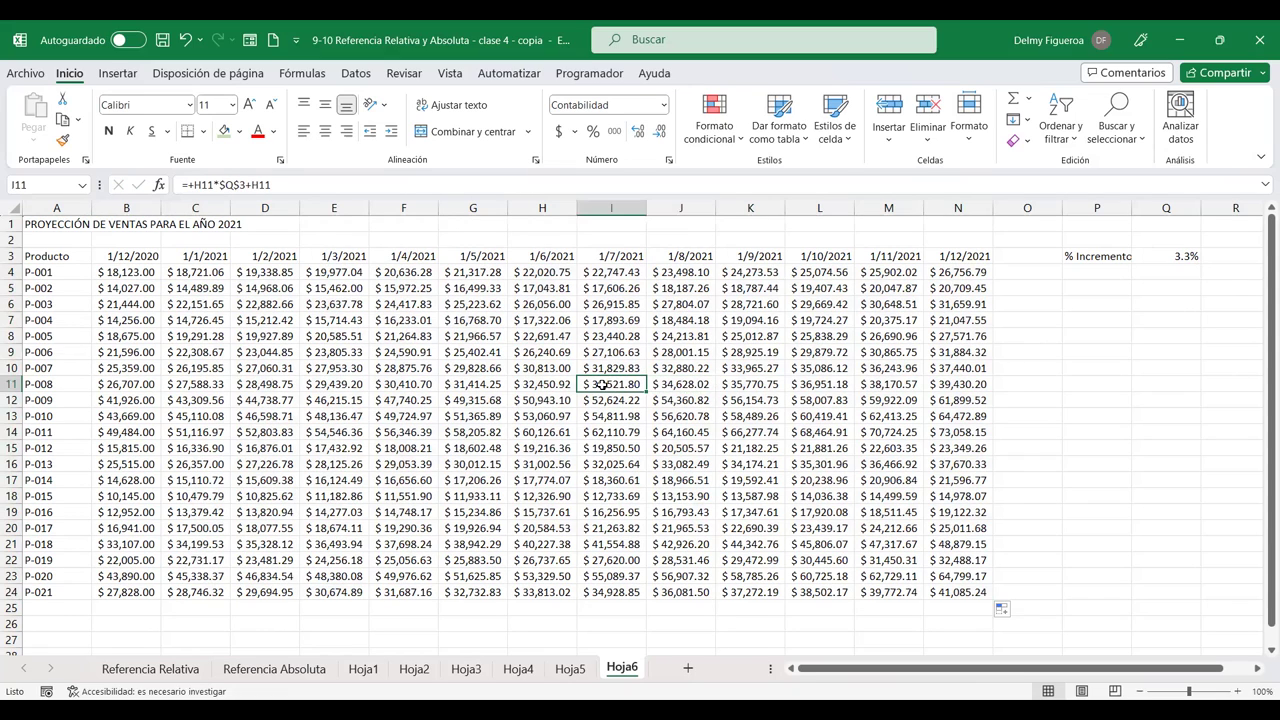
left_click(756, 528)
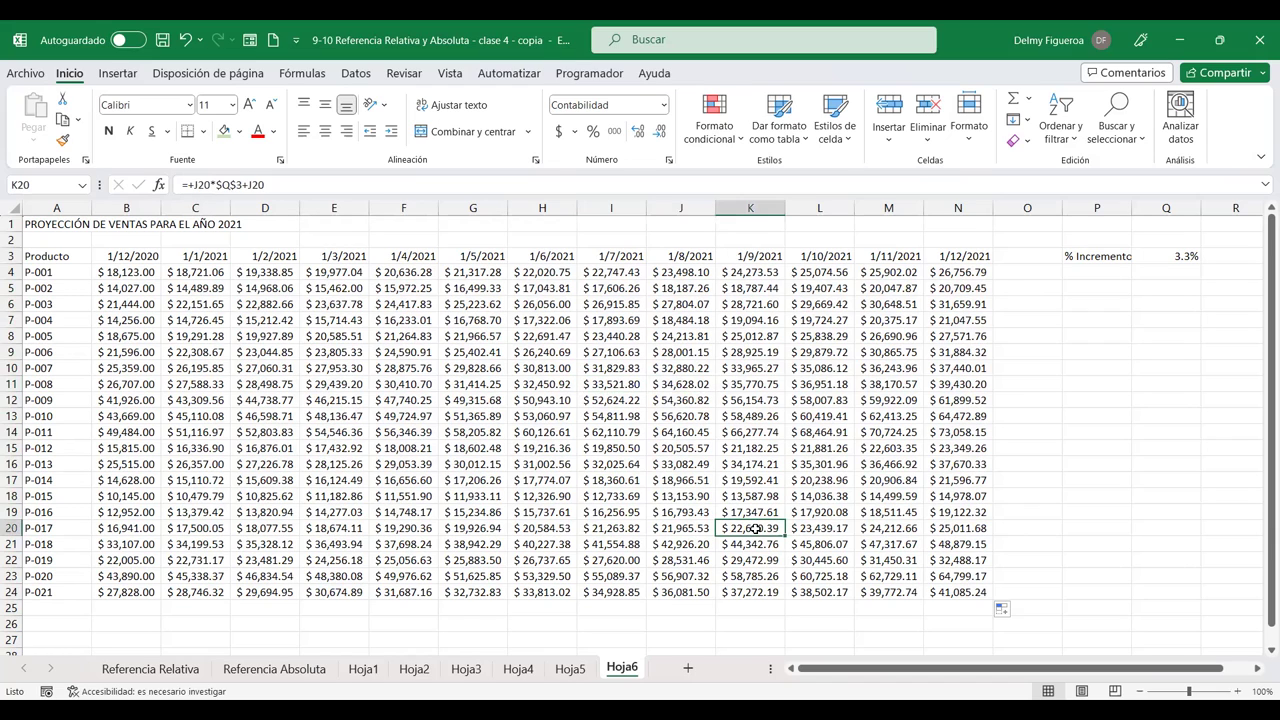
left_click(690, 524)
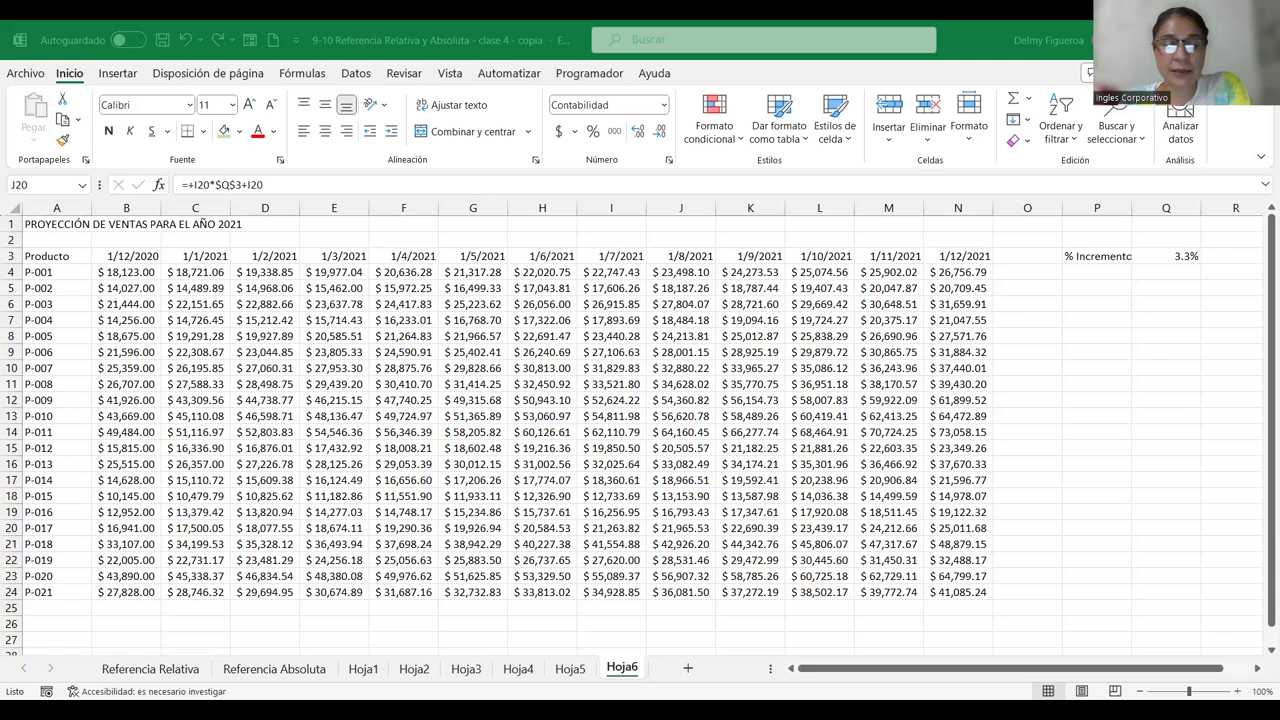
key("alt+Tab")
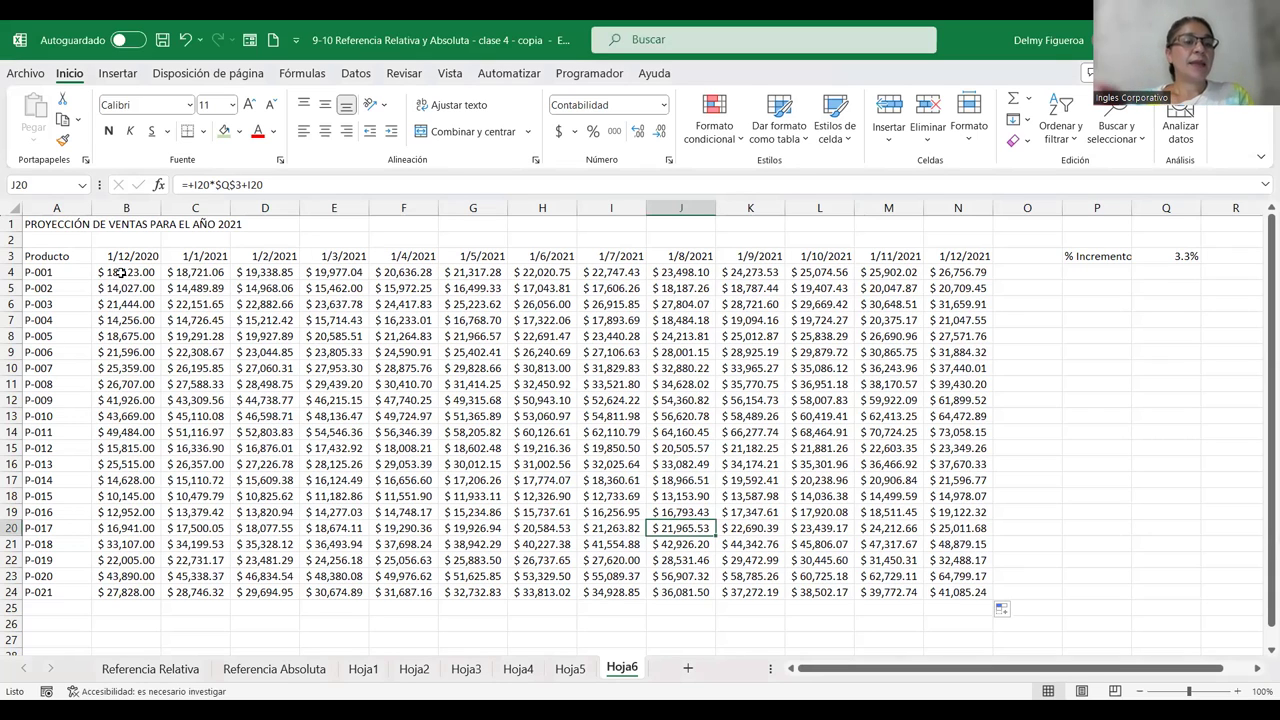
mouse_move(136, 272)
left_mouse_down()
mouse_move(135, 601)
mouse_move(135, 590)
left_mouse_up()
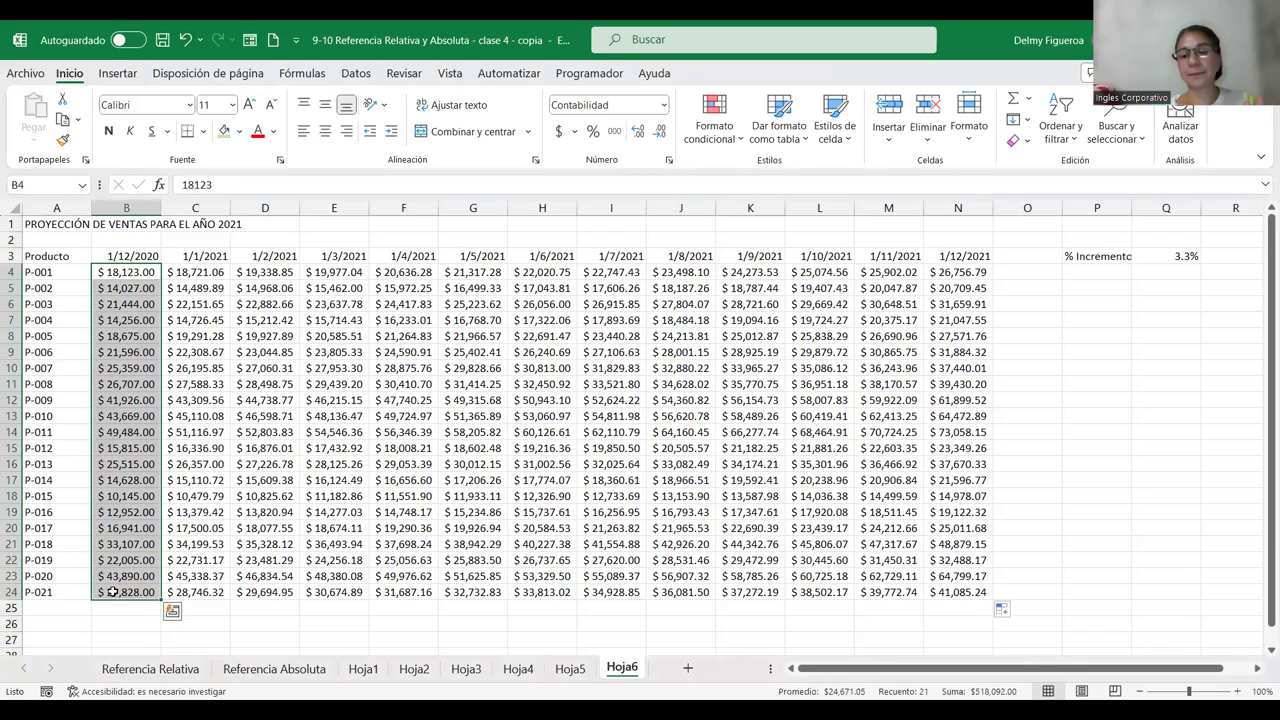
left_click(1237, 691)
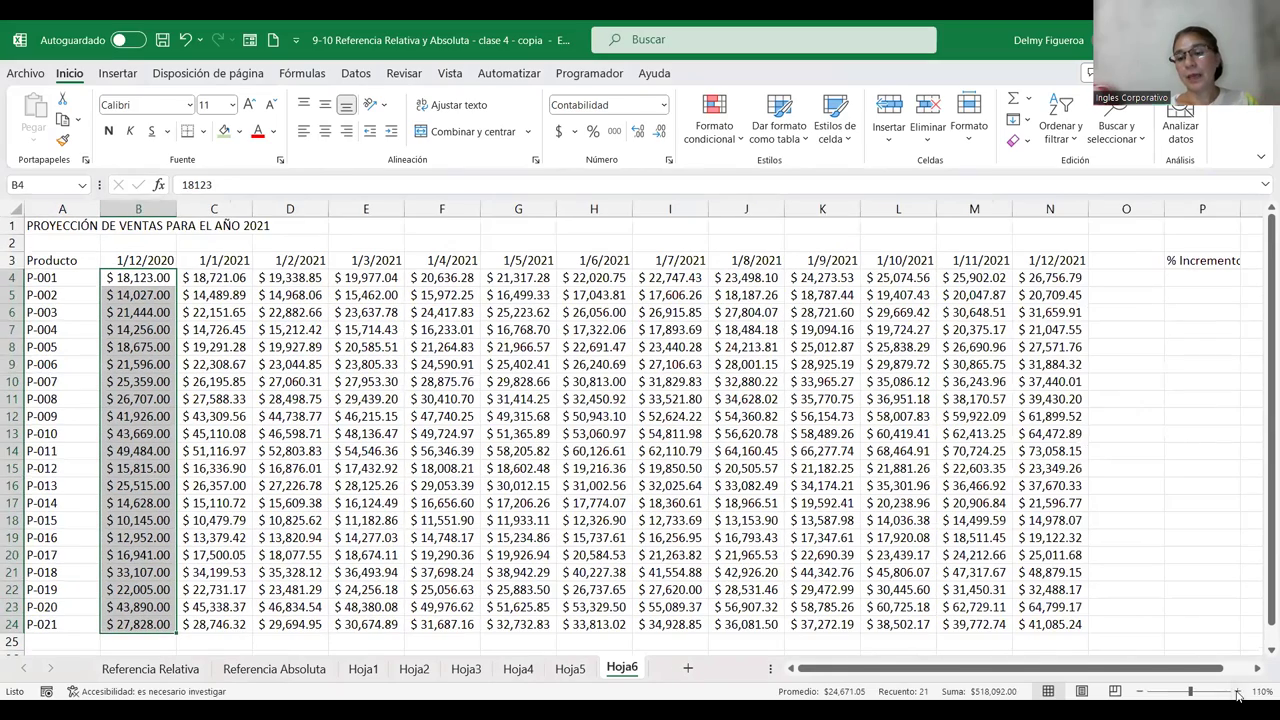
scroll(524, 392, "up", 1, "ctrl")
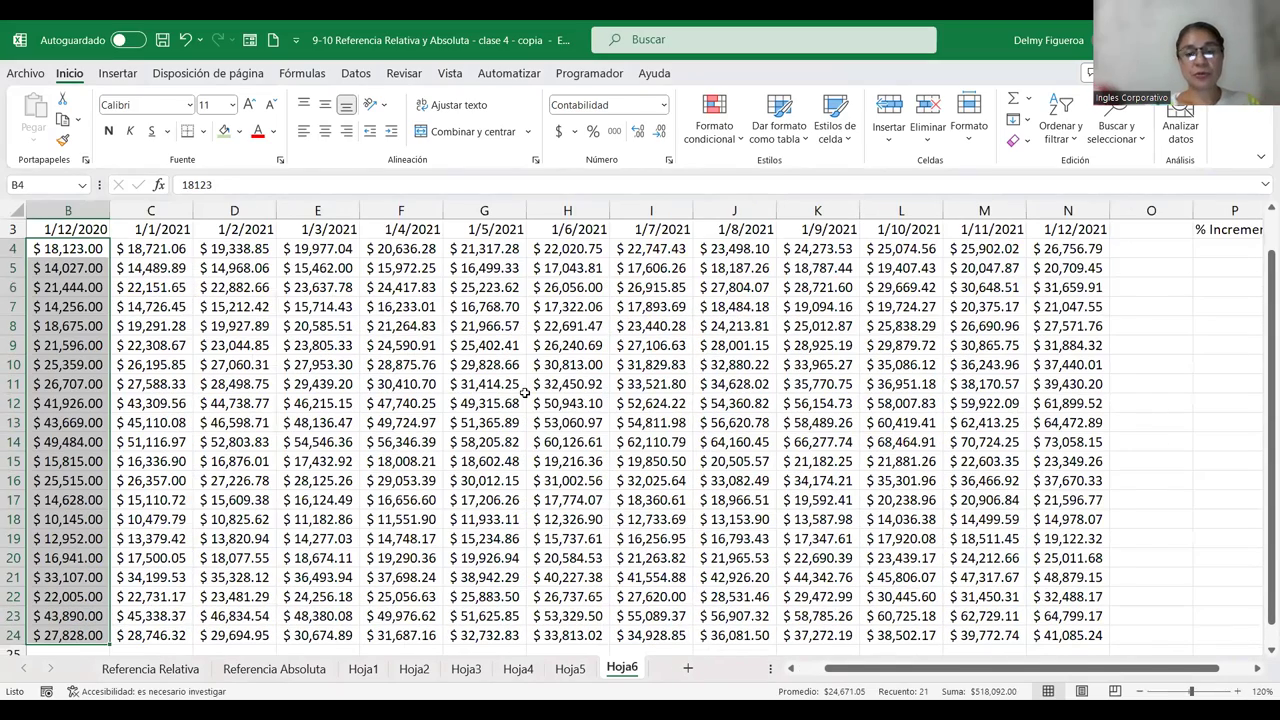
key("ctrl+Home")
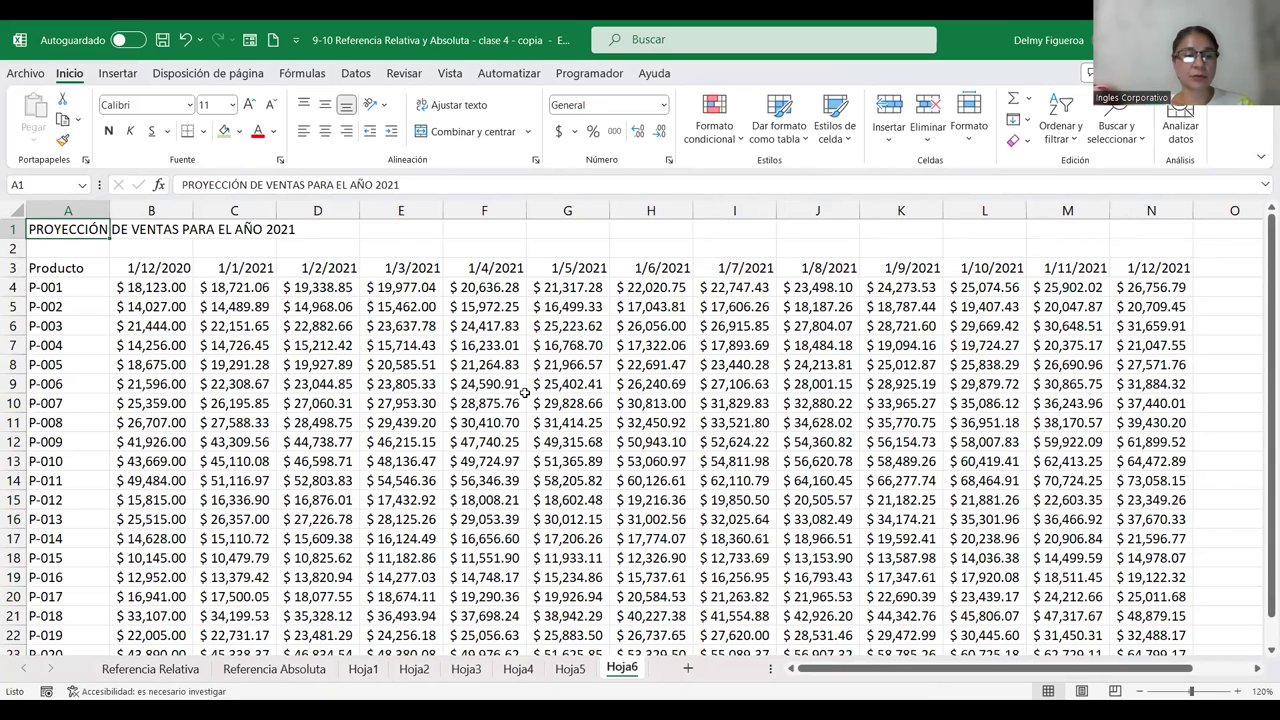
left_click(216, 288)
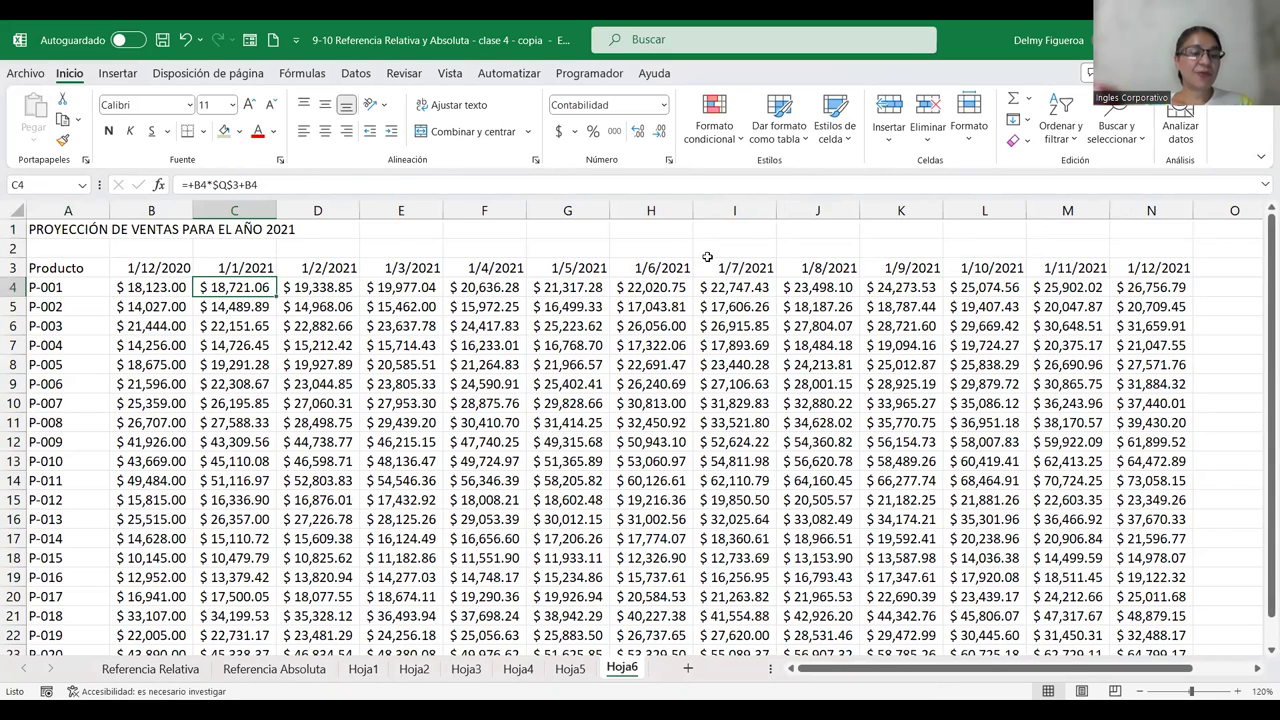
key("F2")
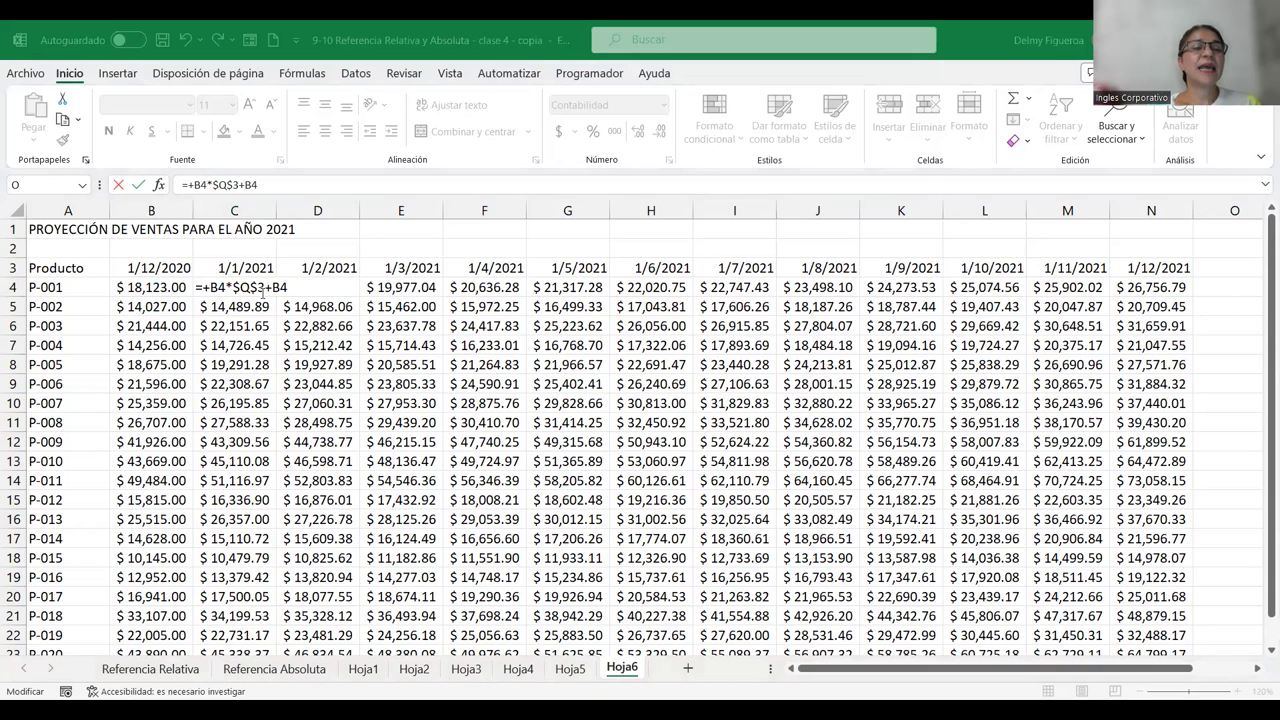
left_click(262, 292)
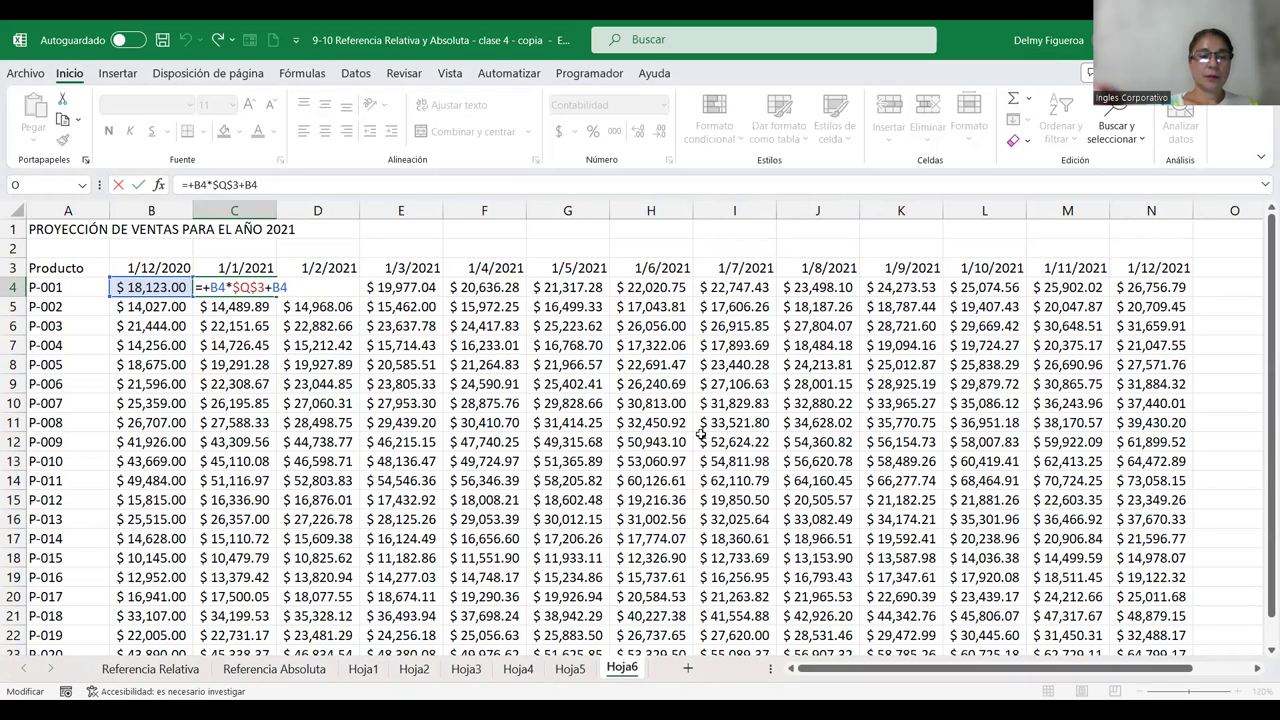
key("Return")
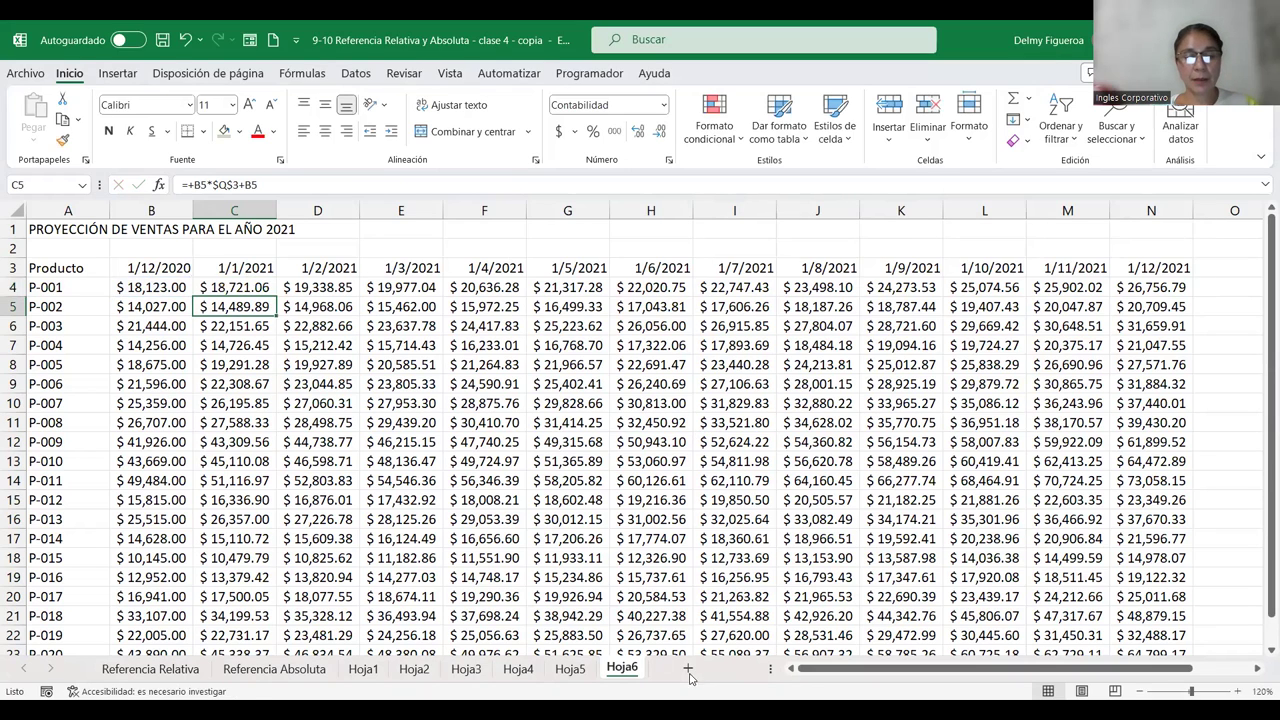
Step: Return to Hoja2 via the Hoja5–Hoja3 tabs and select the month headers starting at Enero
left_click(560, 666)
left_click(512, 669)
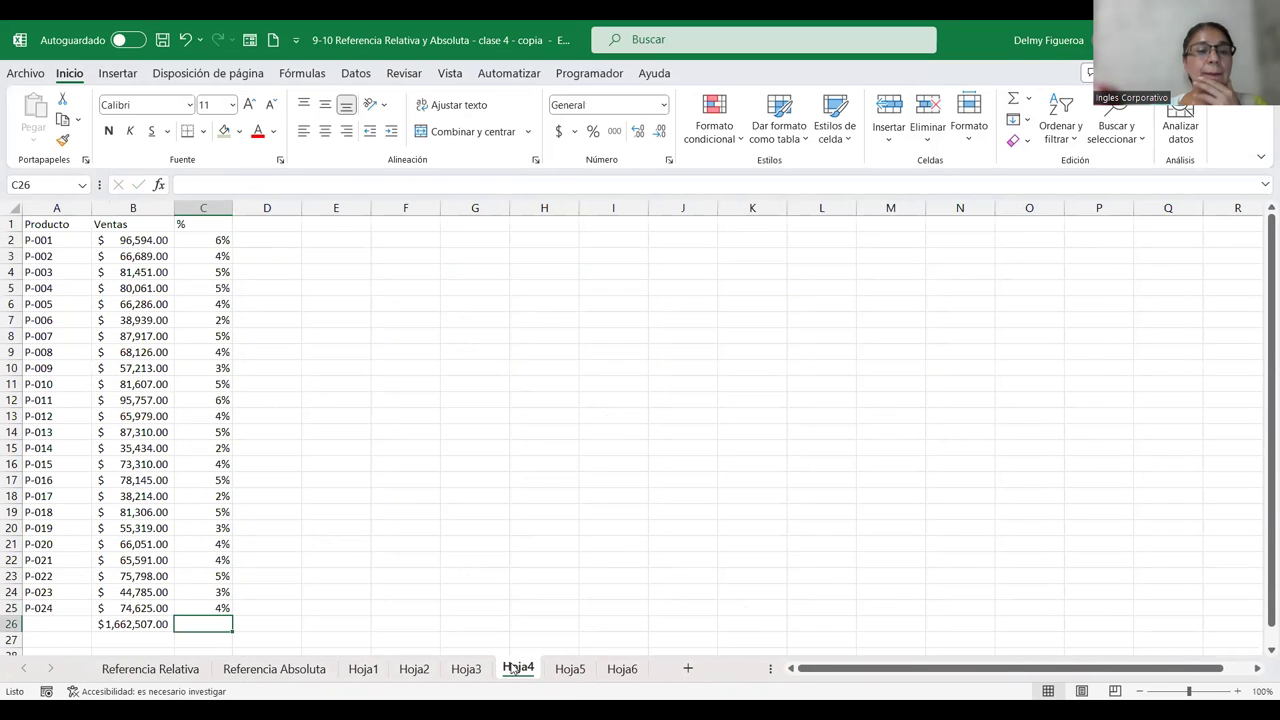
left_click(462, 669)
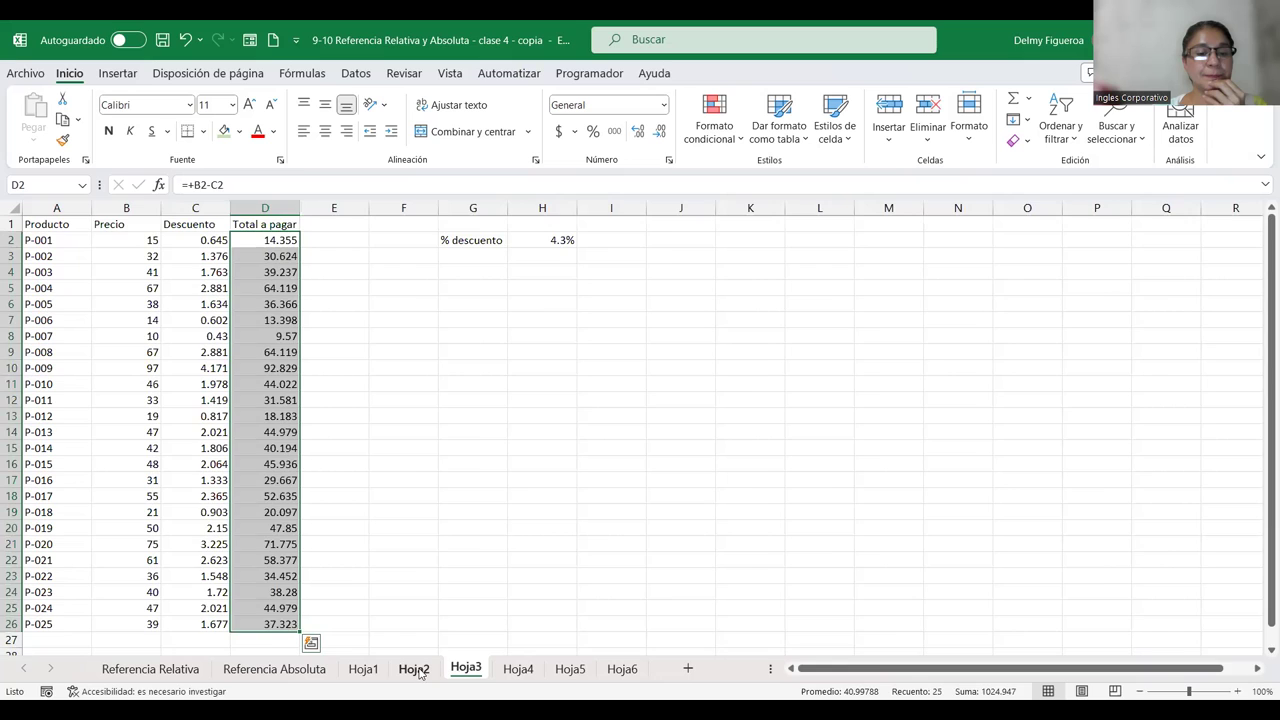
left_click(416, 670)
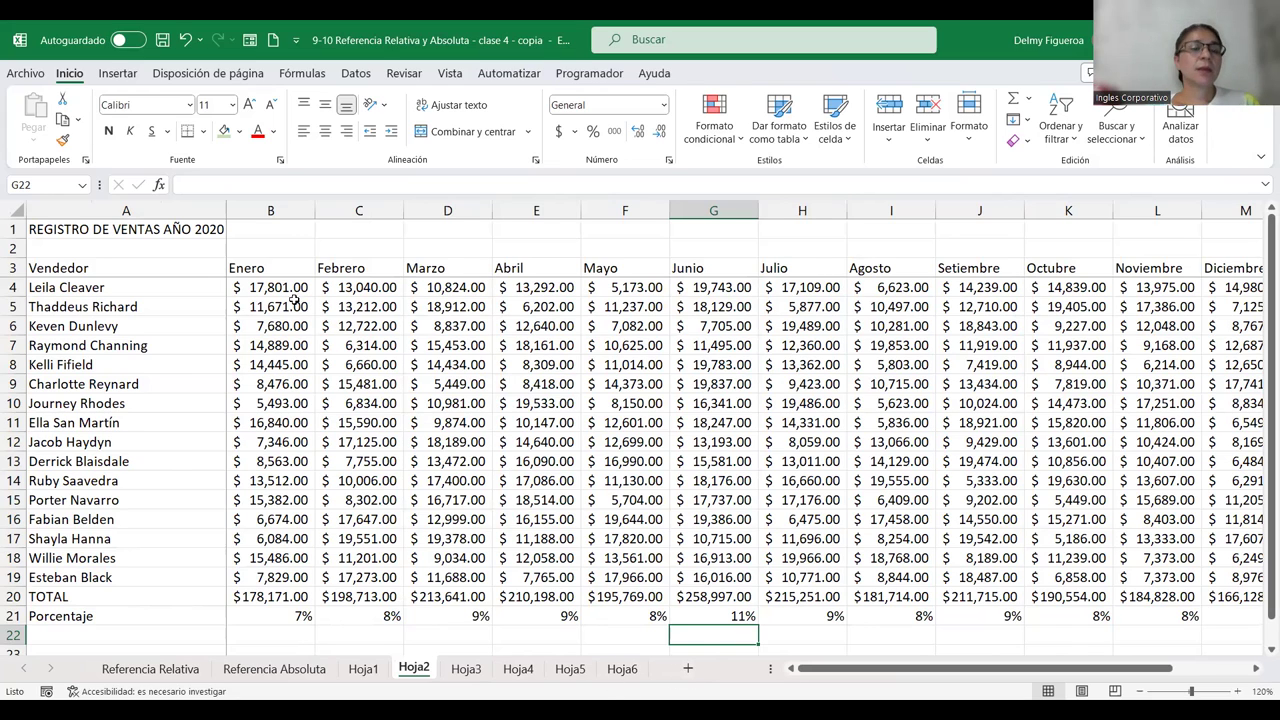
left_click(291, 268)
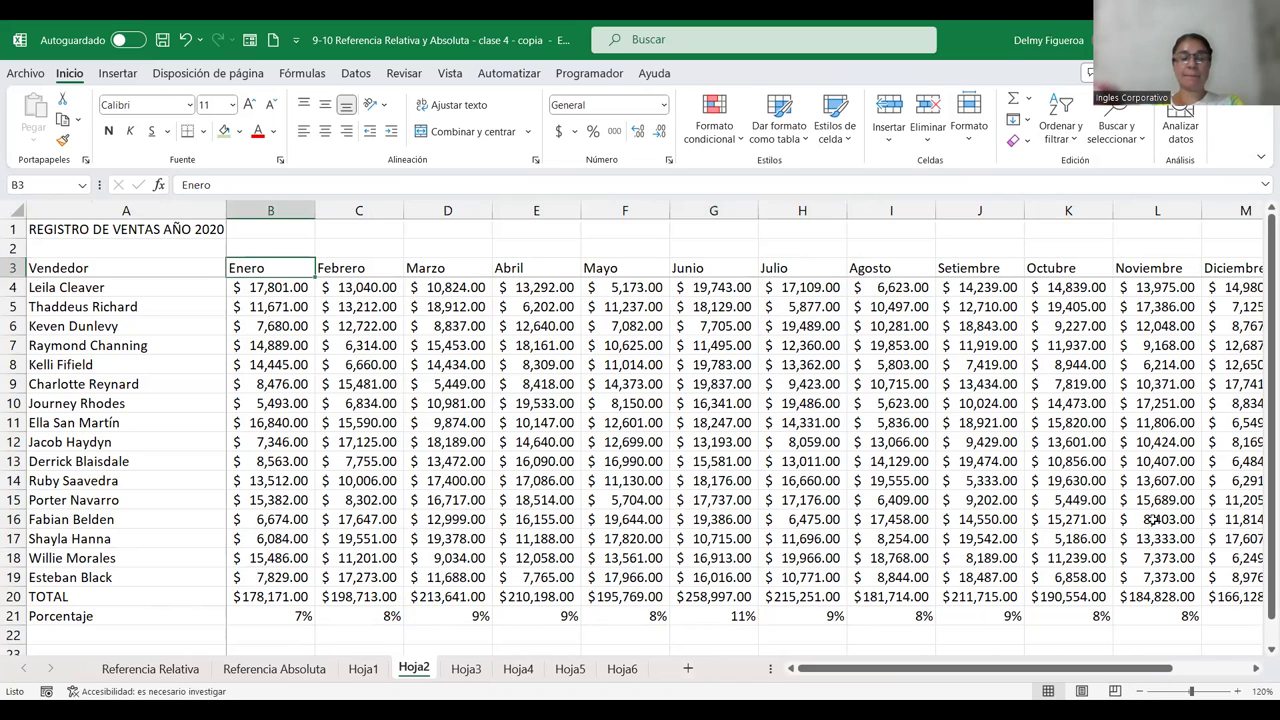
key("shift+Right")
key("shift+Right")
key("shift+Right")
key("shift+Right")
key("shift+Right")
key("shift+Right")
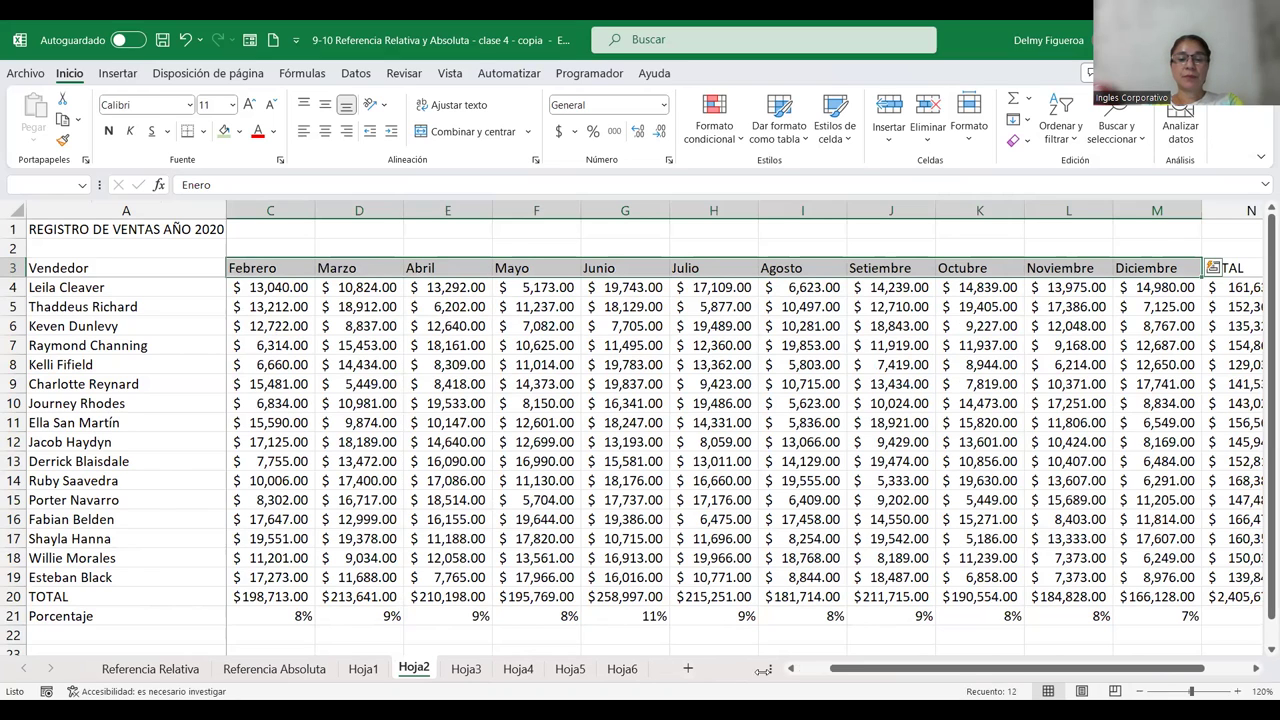
left_click(812, 676)
Step: Insert the new sheet Hoja7, check Hoja2's B20 total formula, and end on Hoja7
left_click(739, 668)
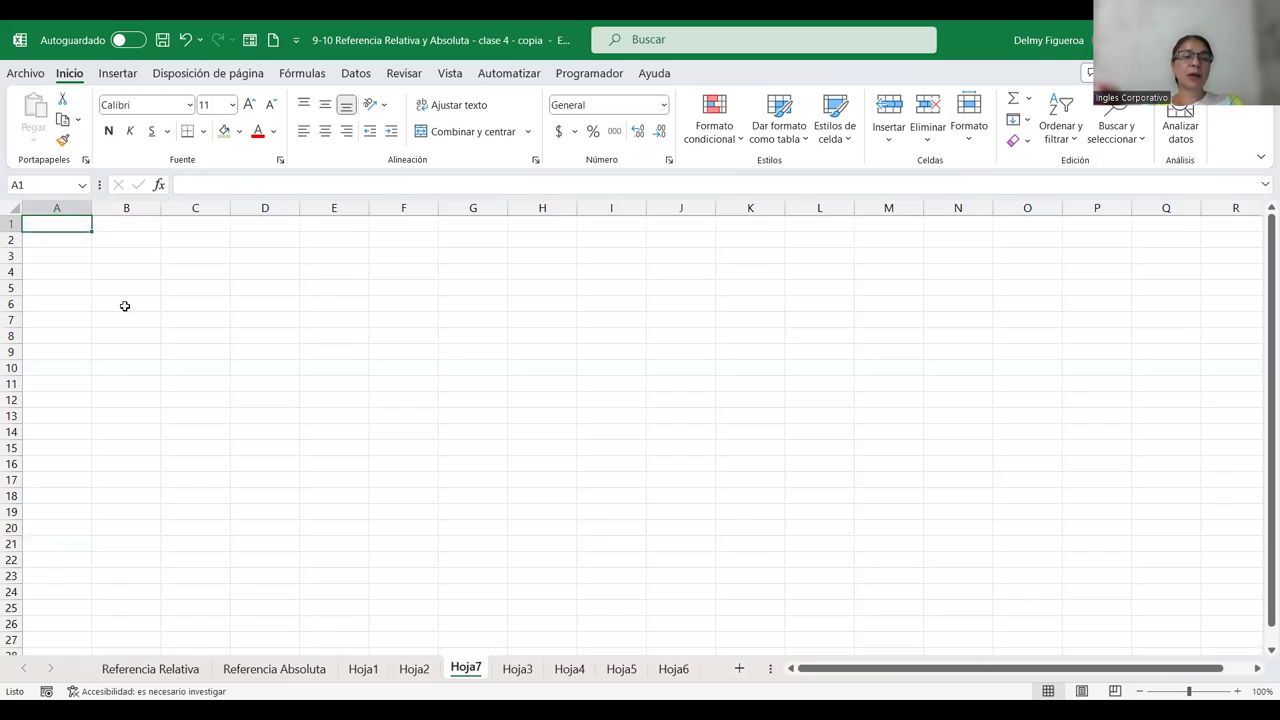
left_click(414, 669)
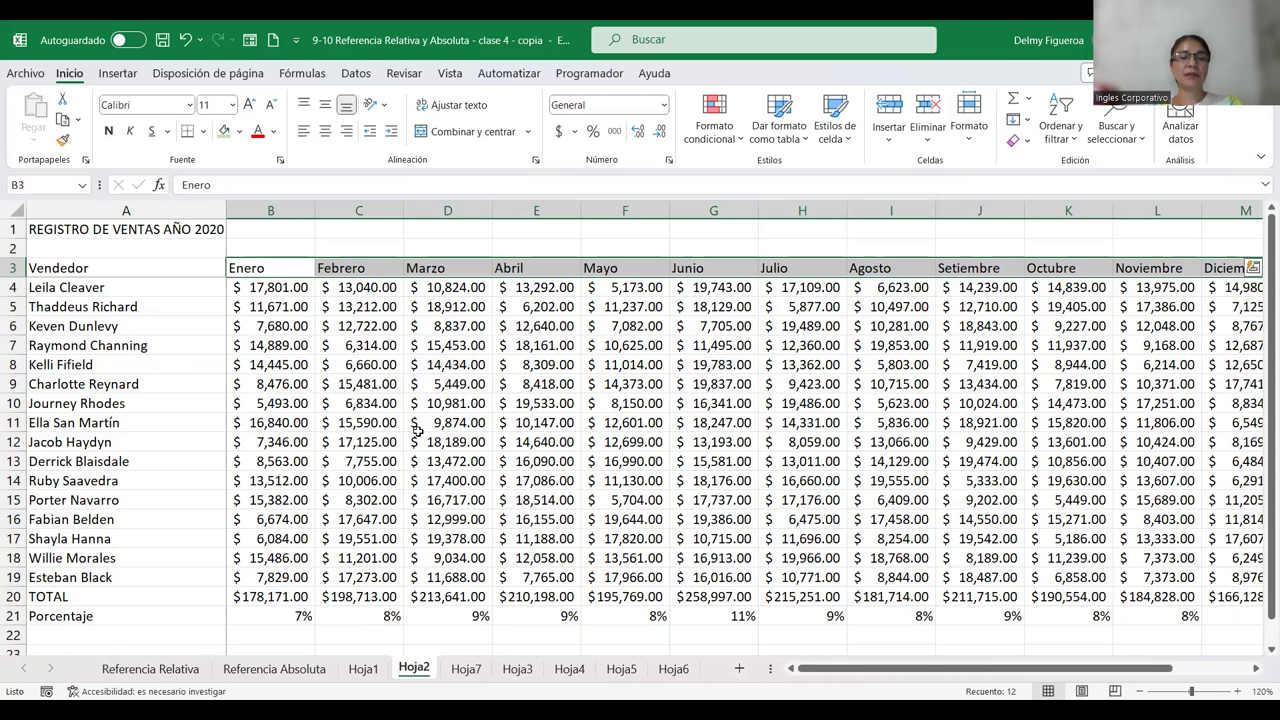
key("Down")
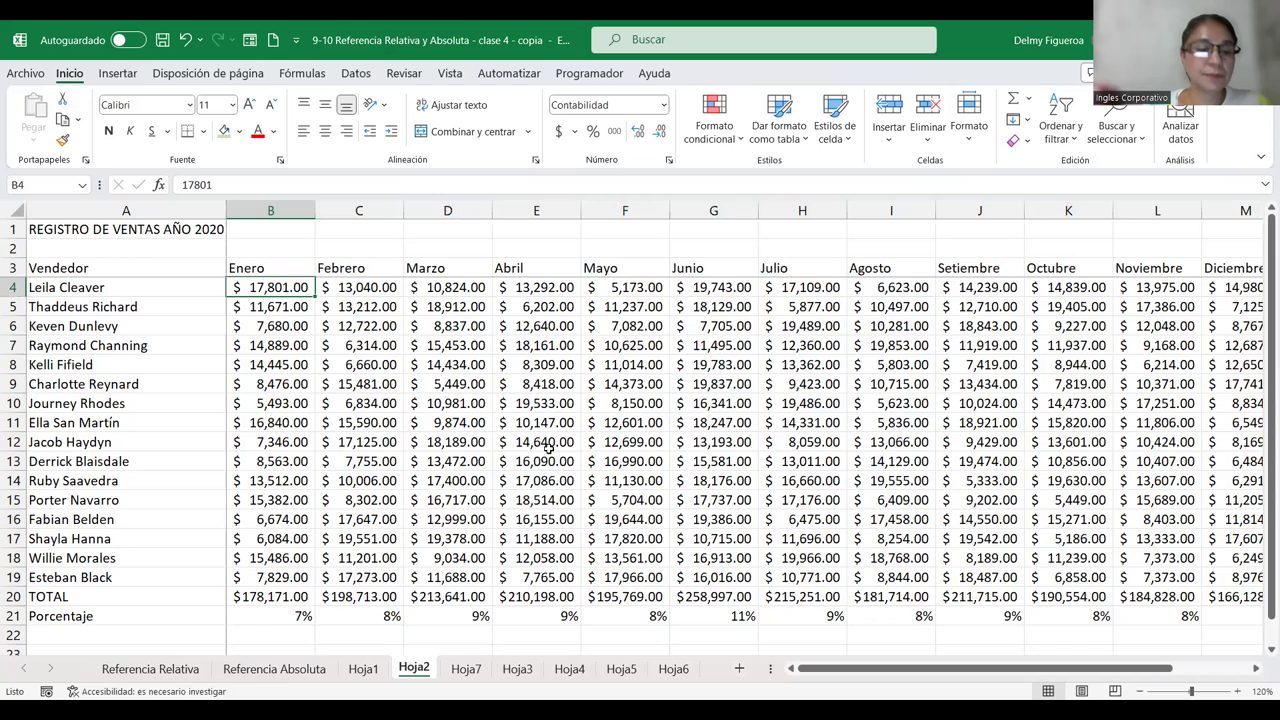
left_click(270, 597)
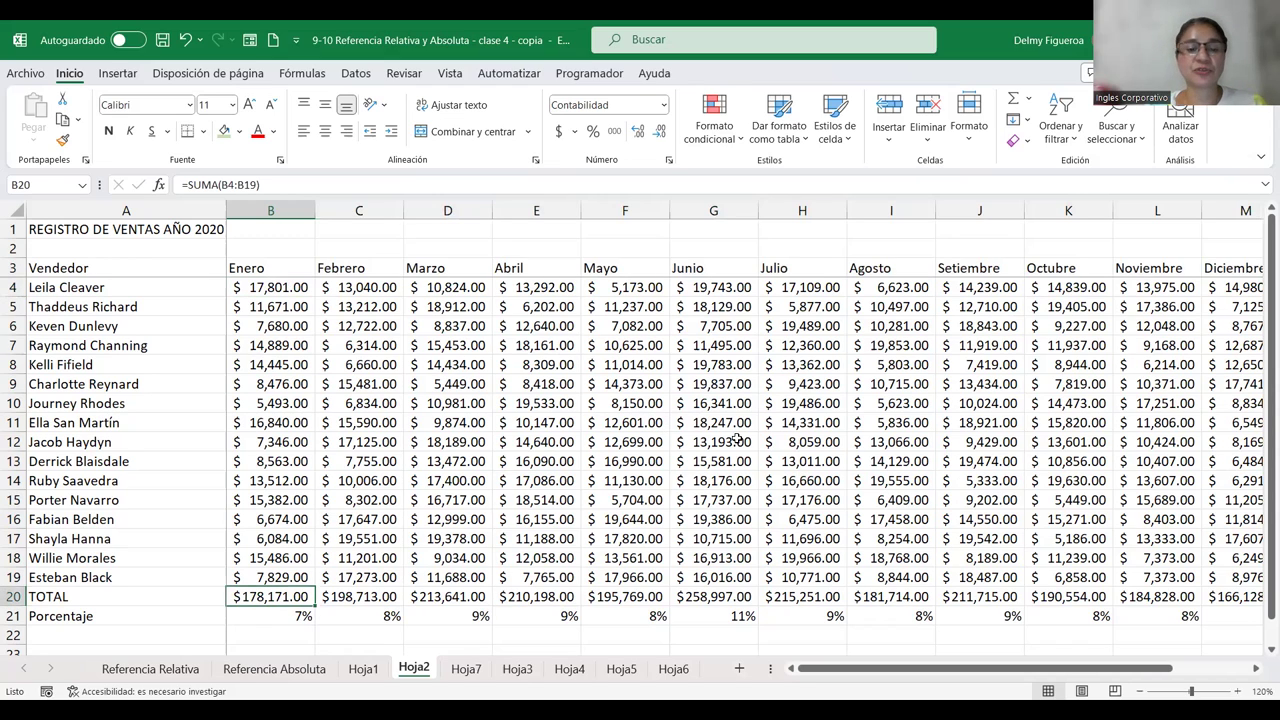
left_click(458, 672)
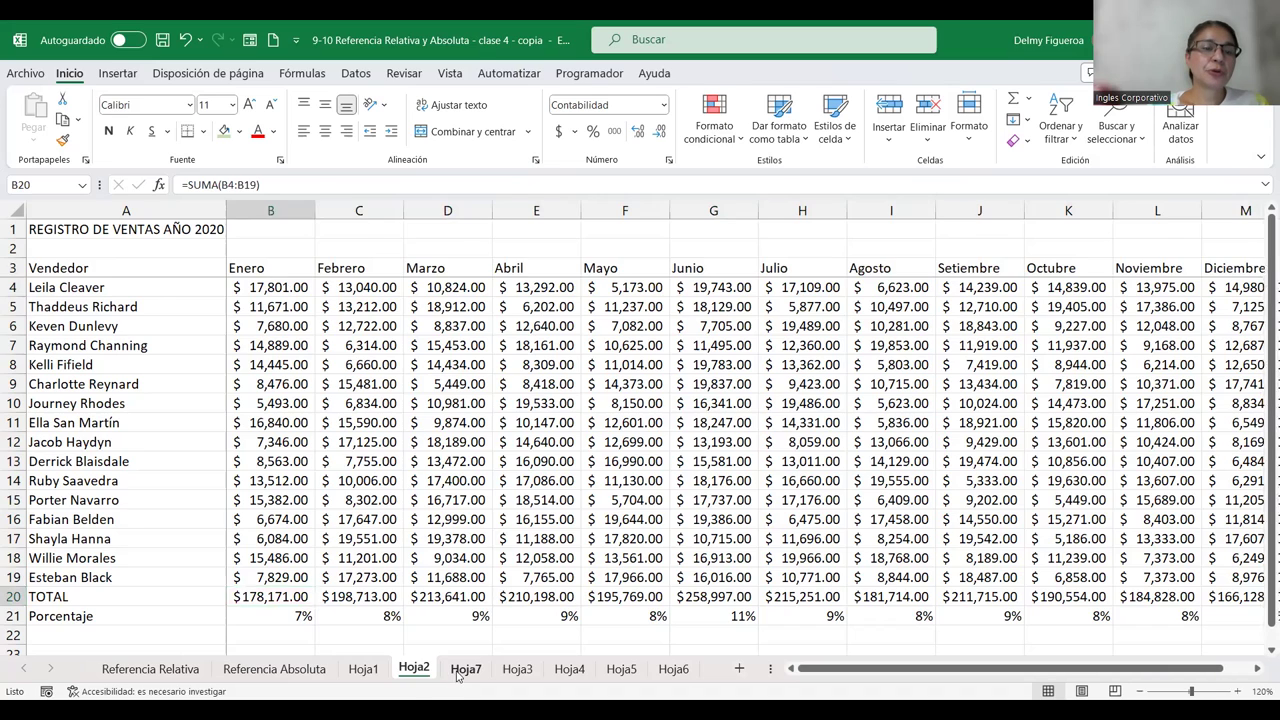
left_click(413, 672)
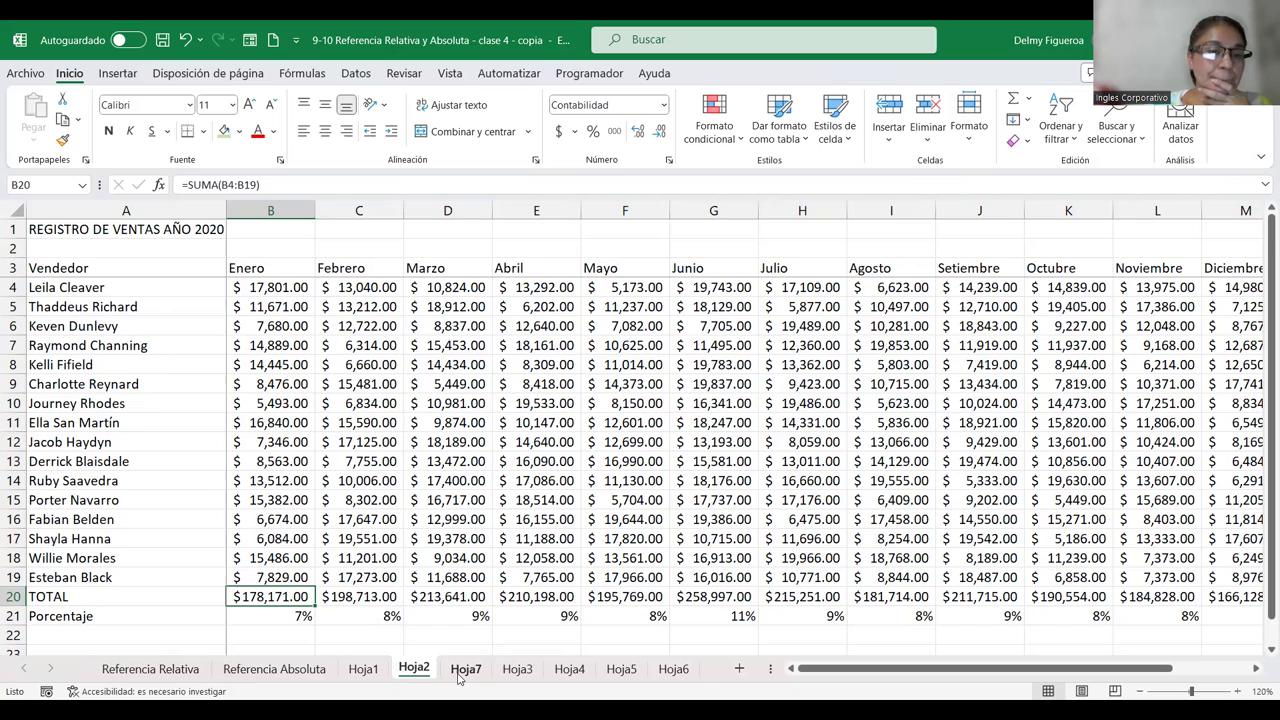
left_click(461, 672)
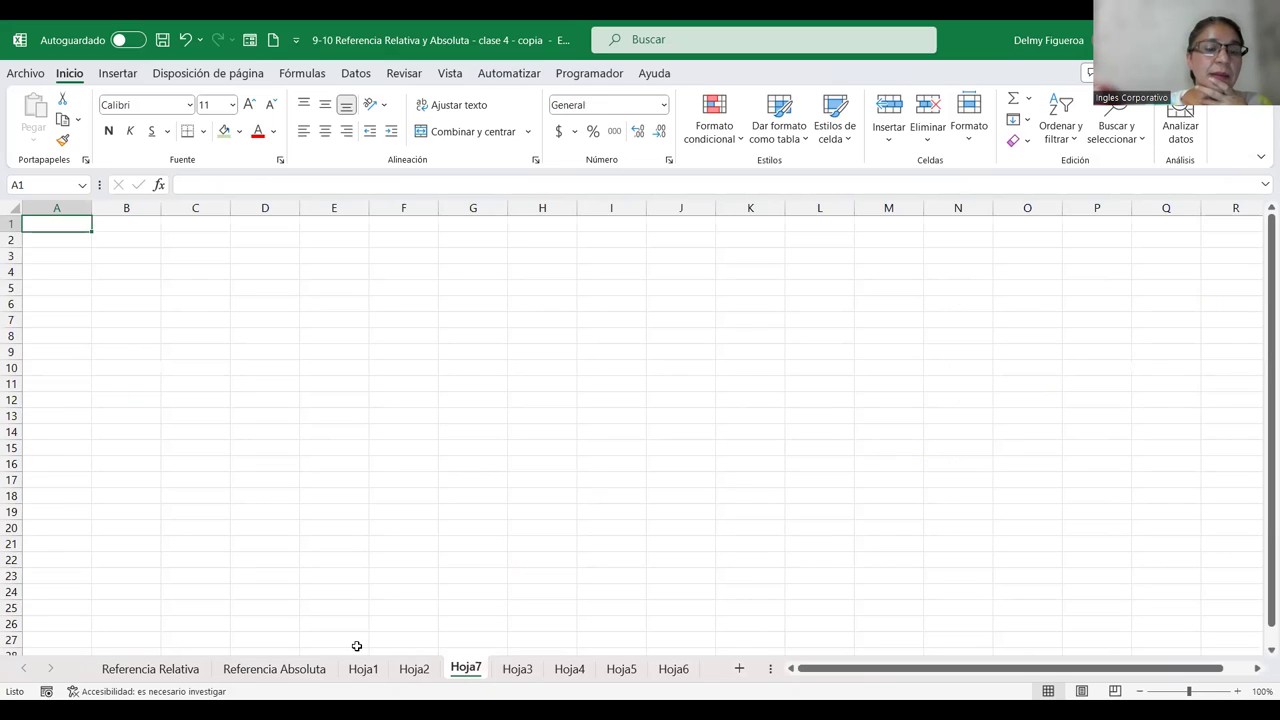
Step: Copy REGISTRO DE VENTAS AÑO 2020 from Hoja2's A1 into Hoja7's A1 and autofit column A
left_click(428, 676)
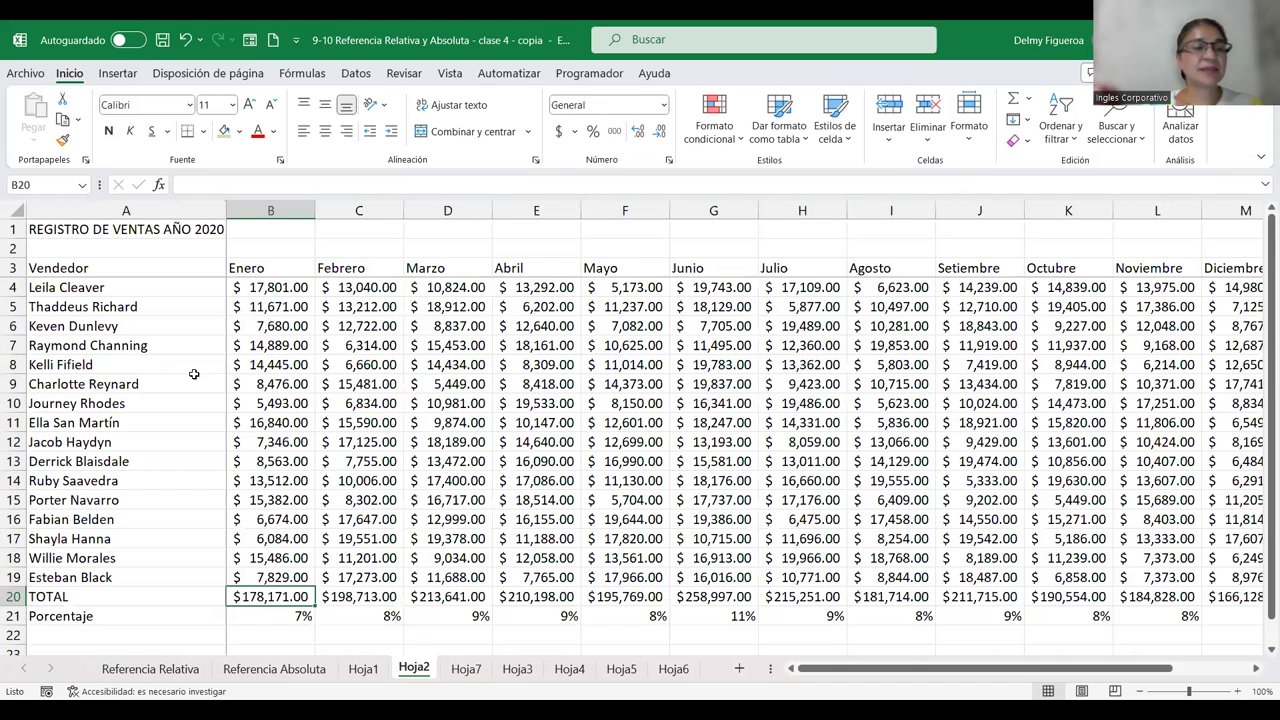
left_click(118, 229)
key("ctrl+c")
left_click(466, 669)
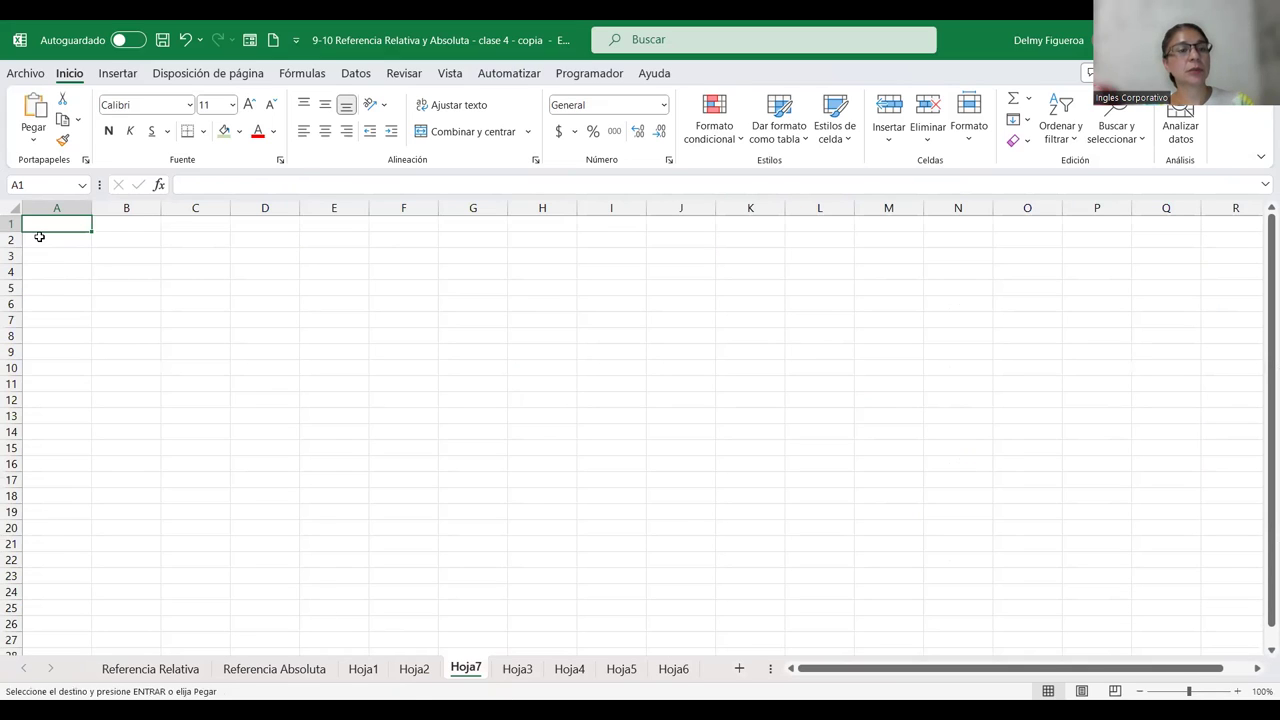
key("ctrl+v")
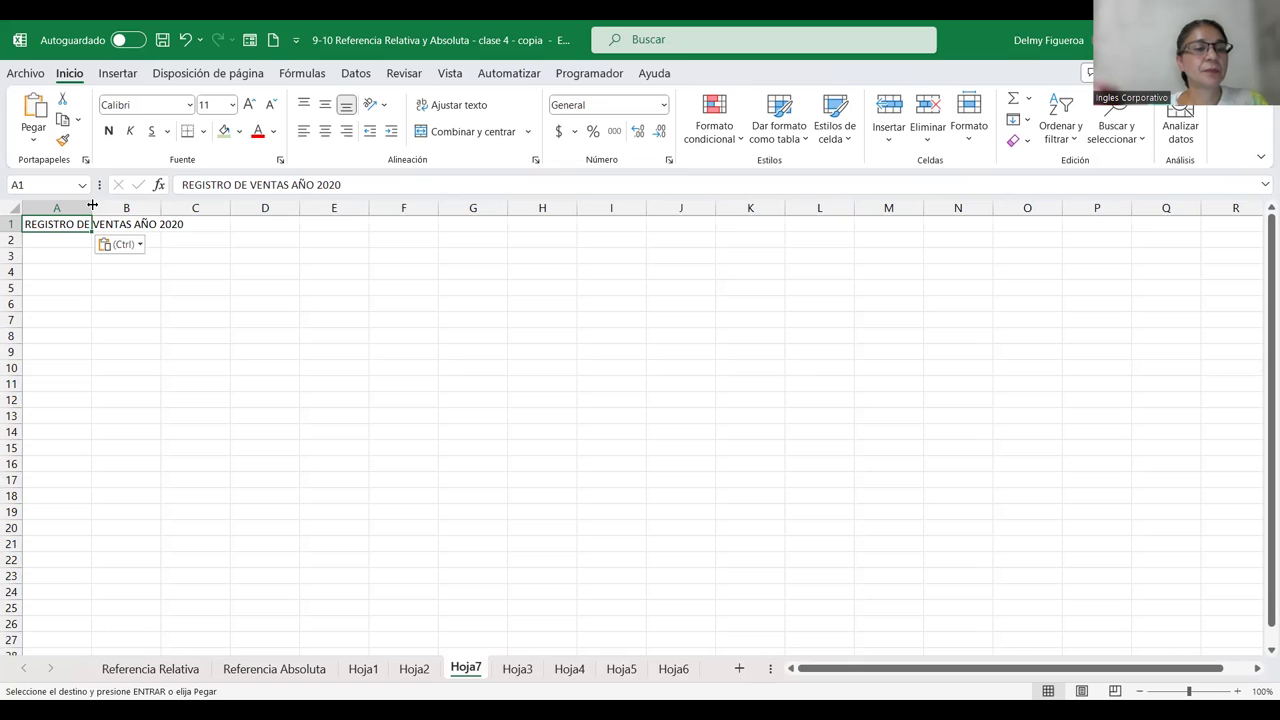
double_click(92, 204)
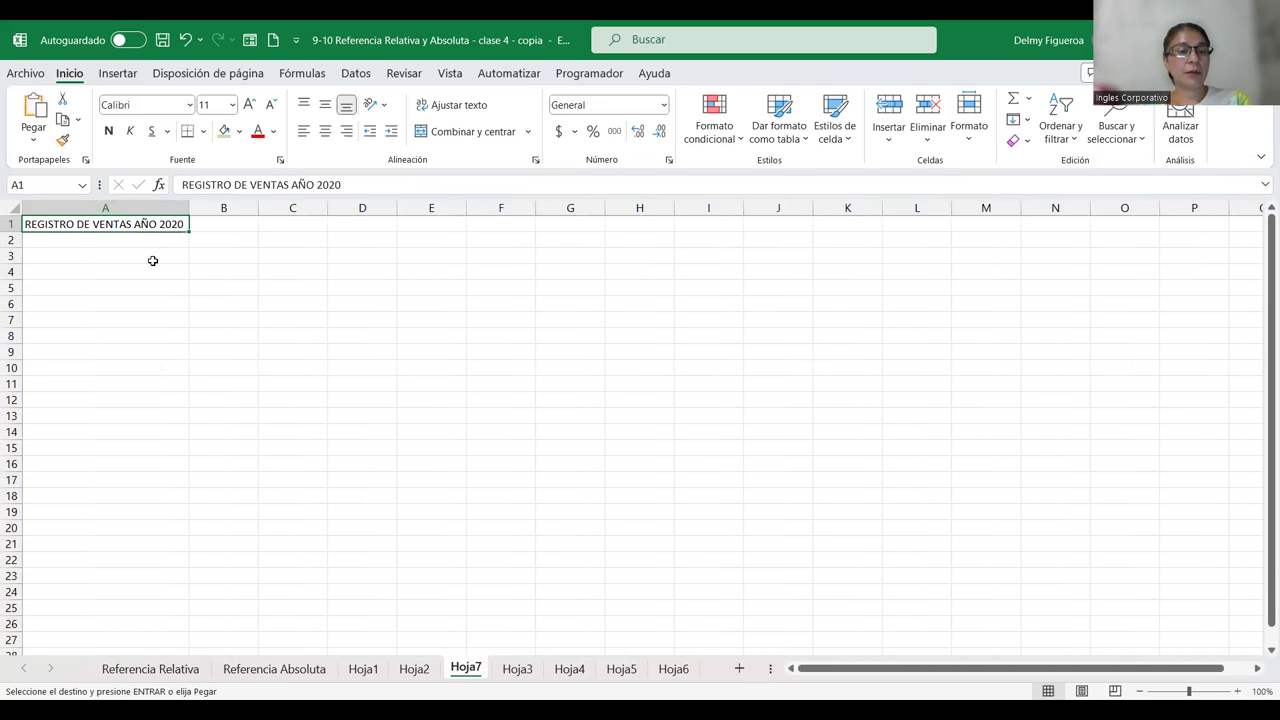
Step: Review Hoja2's Enero–Diciembre headers, then select A3 on Hoja7 and zoom to 120%
left_click(412, 672)
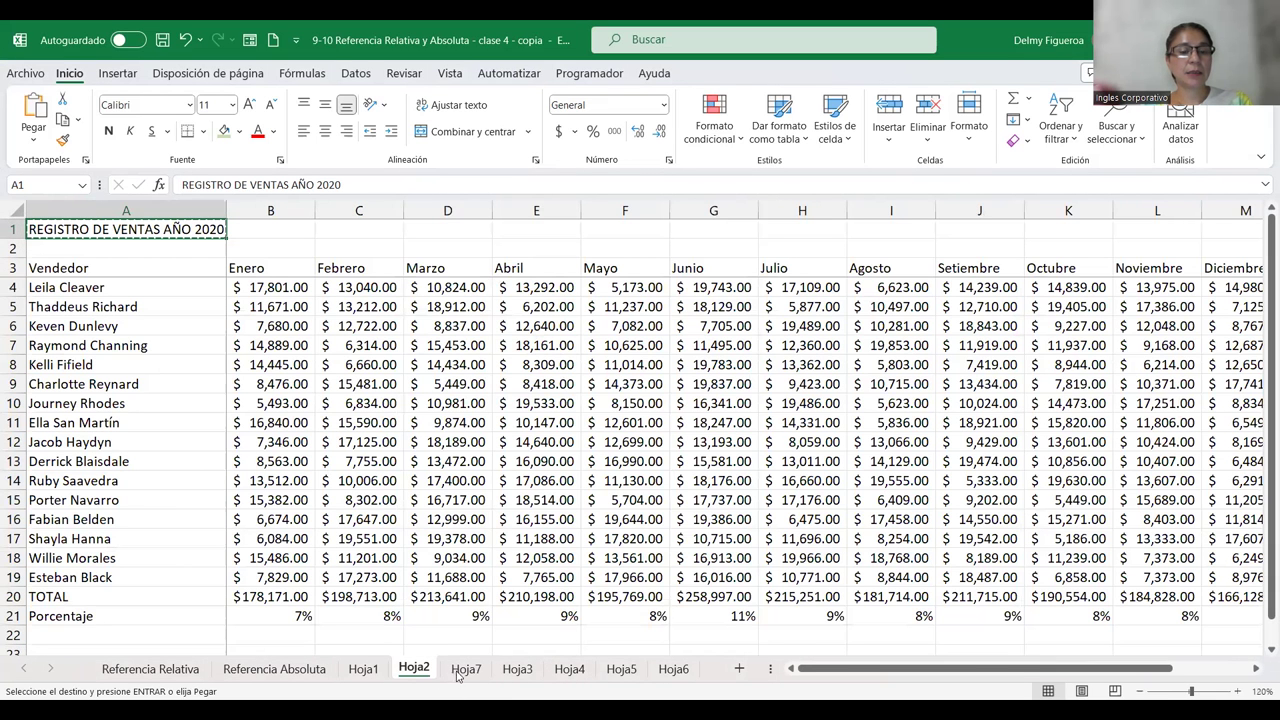
left_click(268, 268)
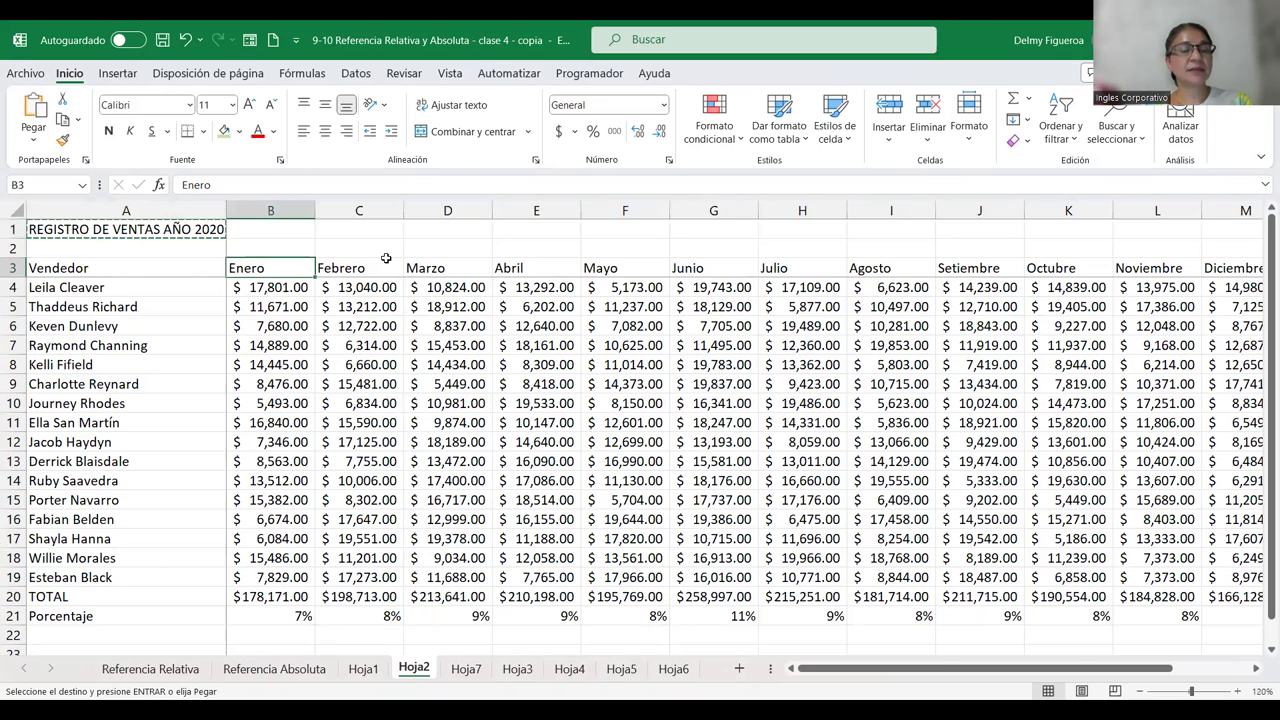
left_click(1242, 267)
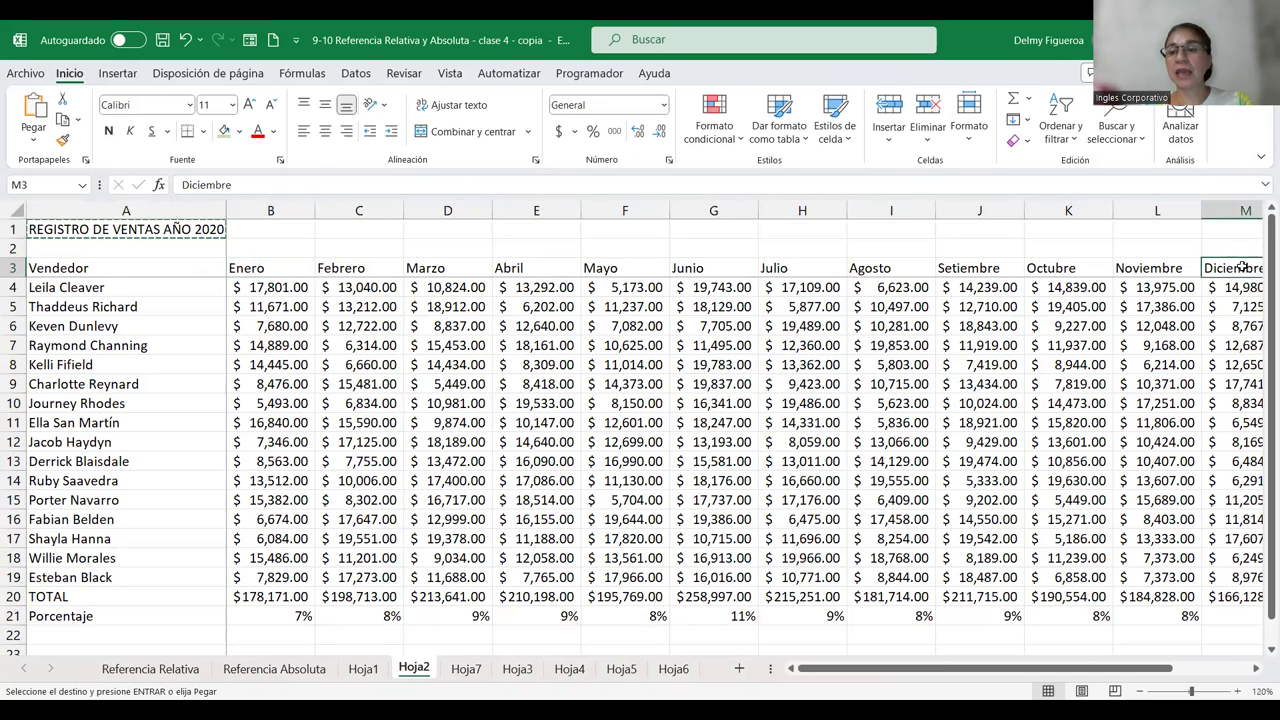
left_click(464, 669)
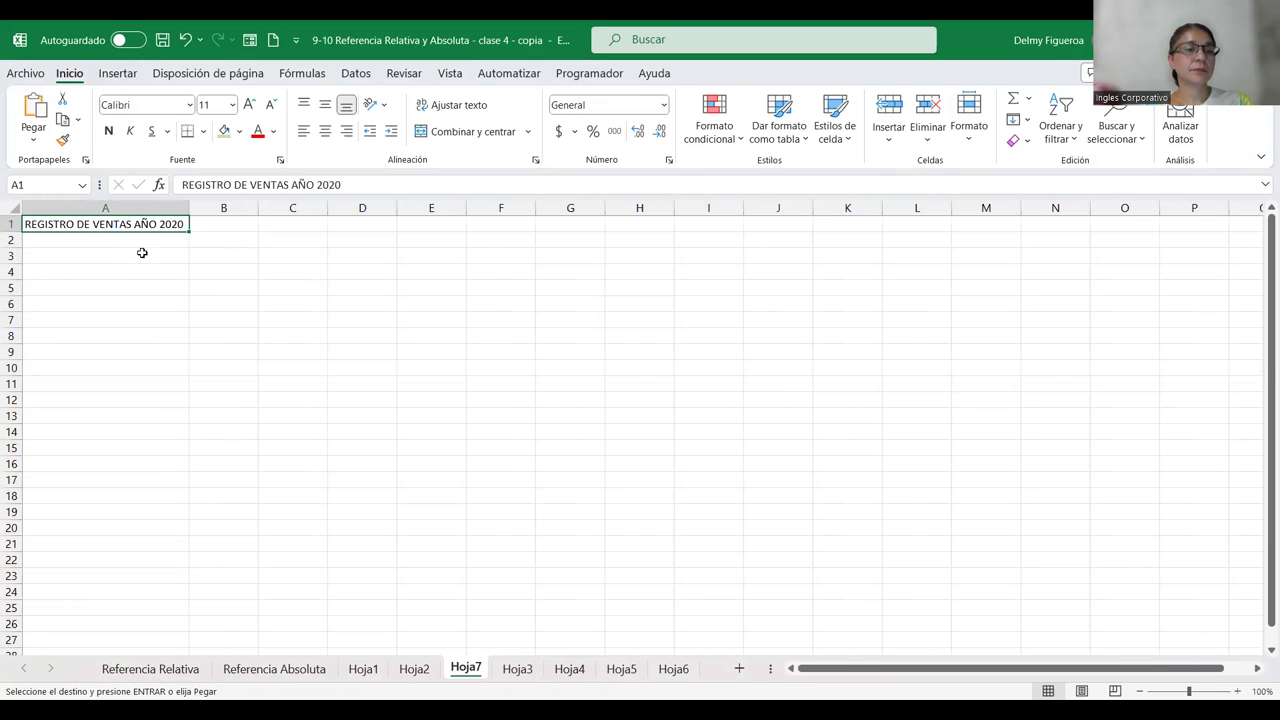
left_click(142, 254)
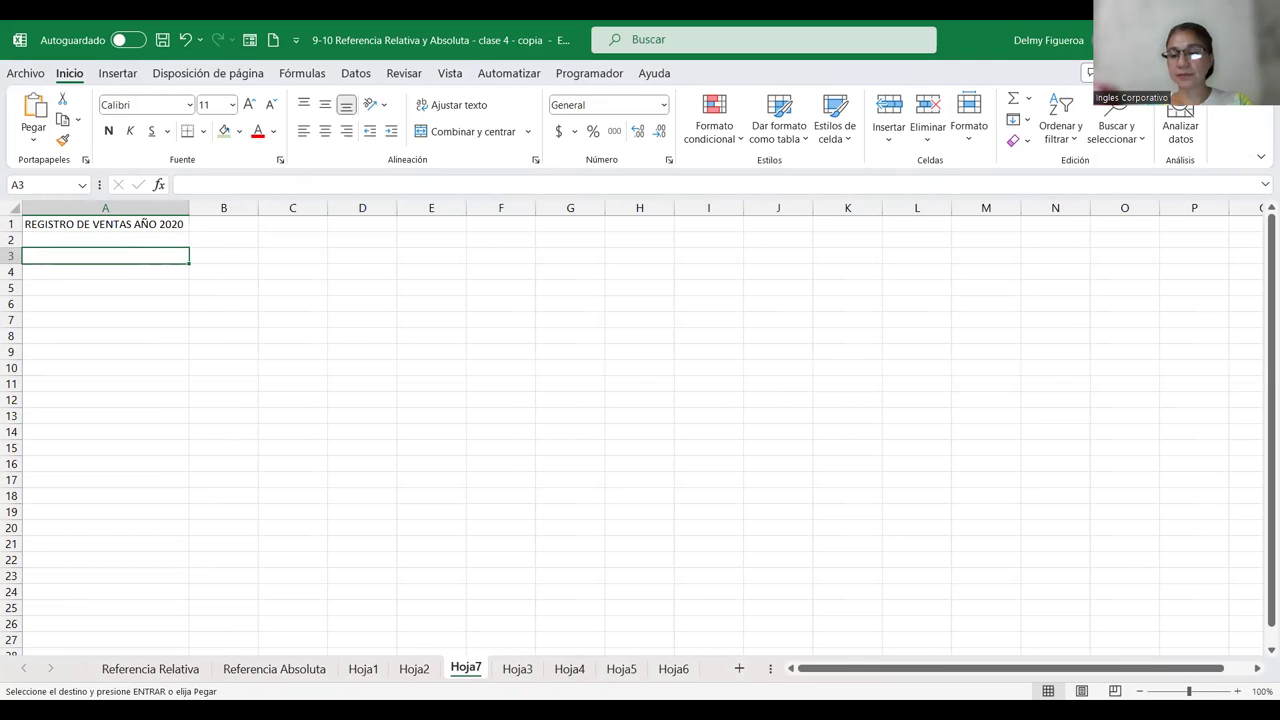
left_click(1237, 691)
left_click(1237, 691)
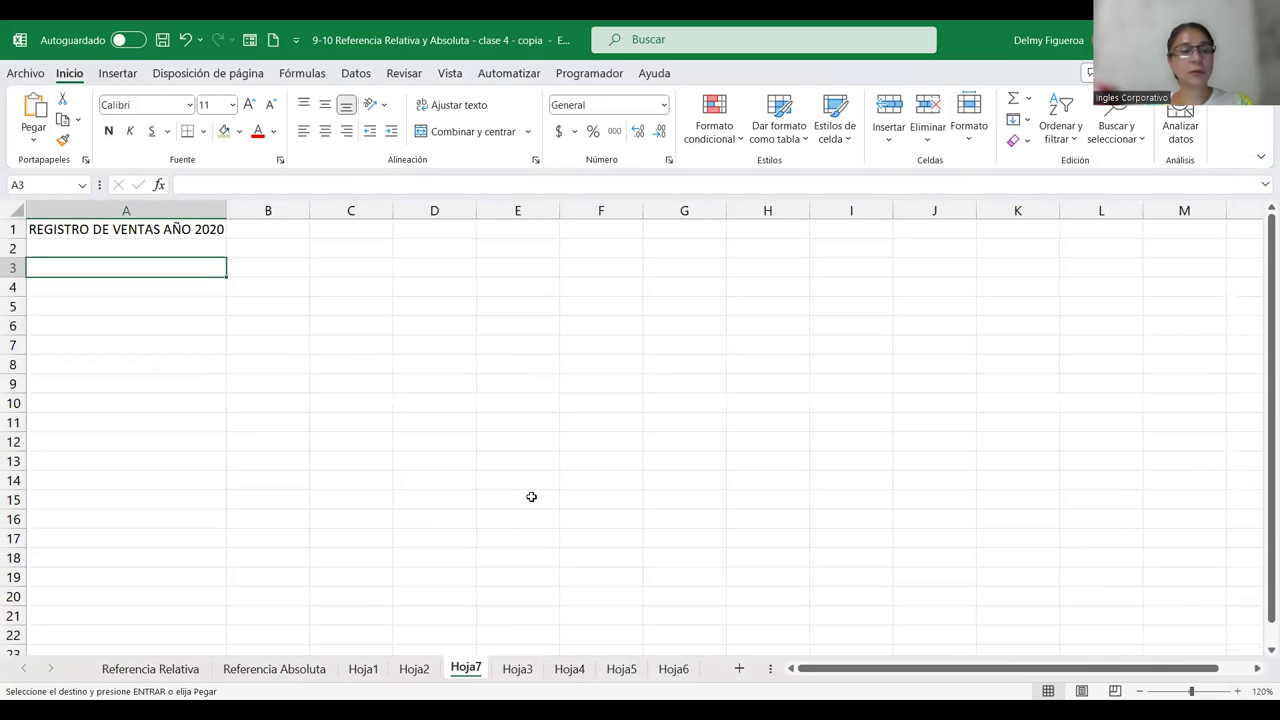
Step: Enter the heading MESES in A3 of Hoja7
type("MESE")
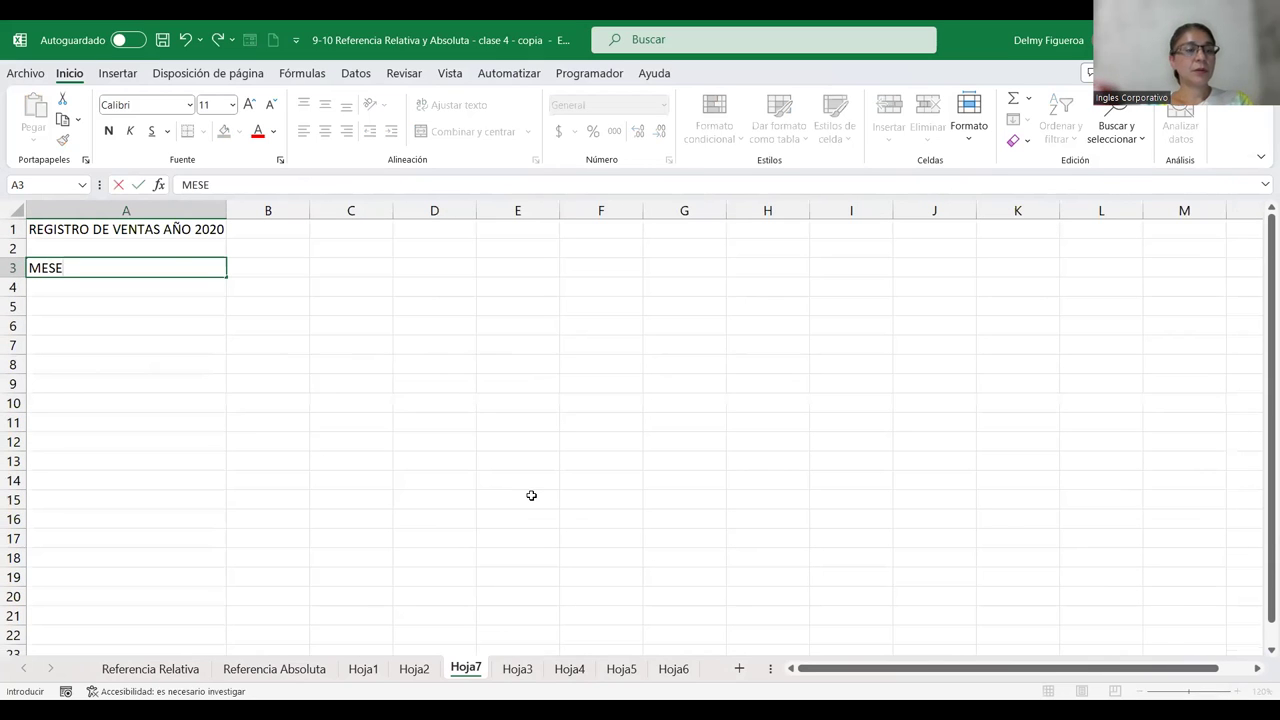
type("S")
key("Return")
key("Up")
key("Right")
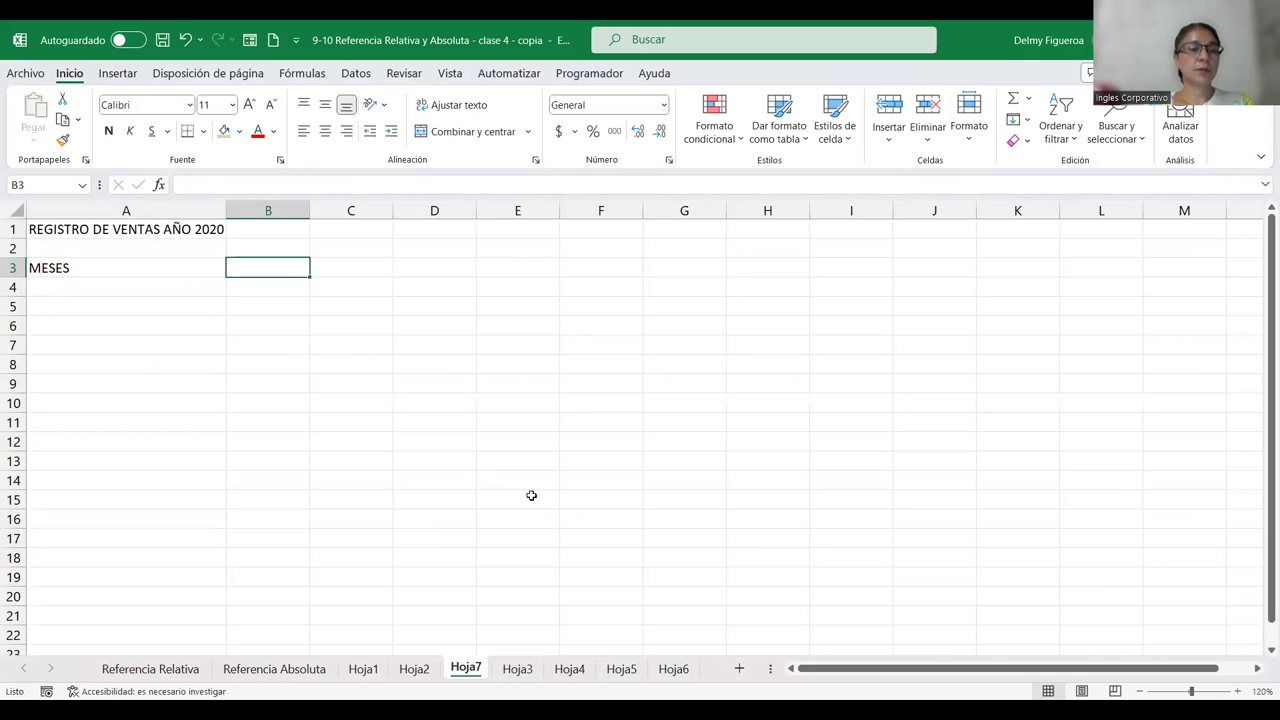
key("Left")
key("Down")
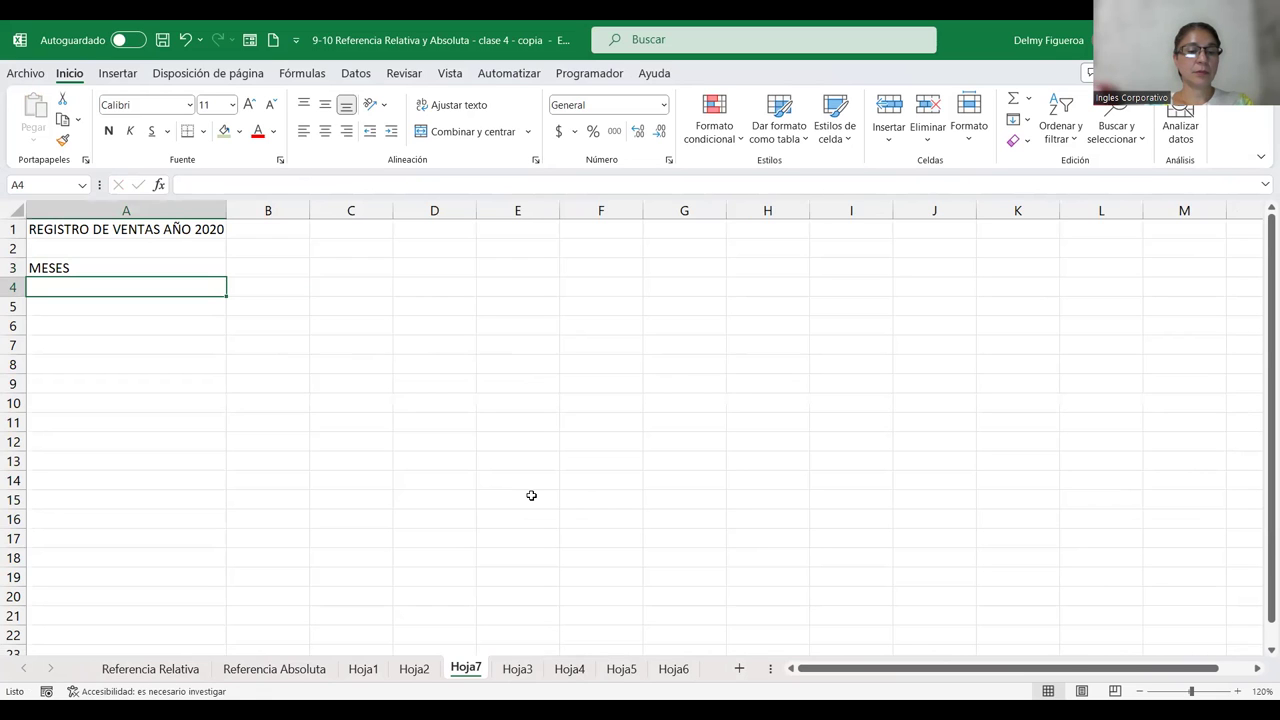
Step: Link A4 to Hoja2's Enero header with +Hoja2!B3, inspect it, then clear A4
type("+")
left_click(414, 667)
left_click(266, 269)
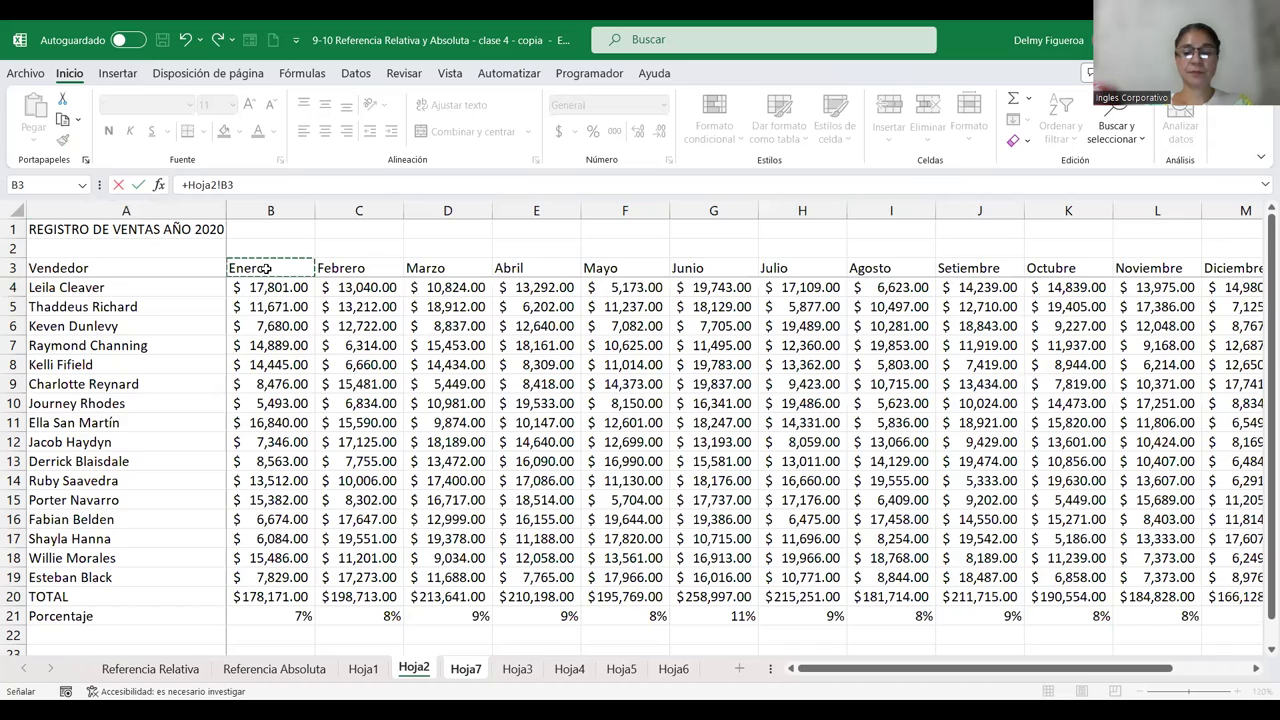
key("Return")
left_click(170, 289)
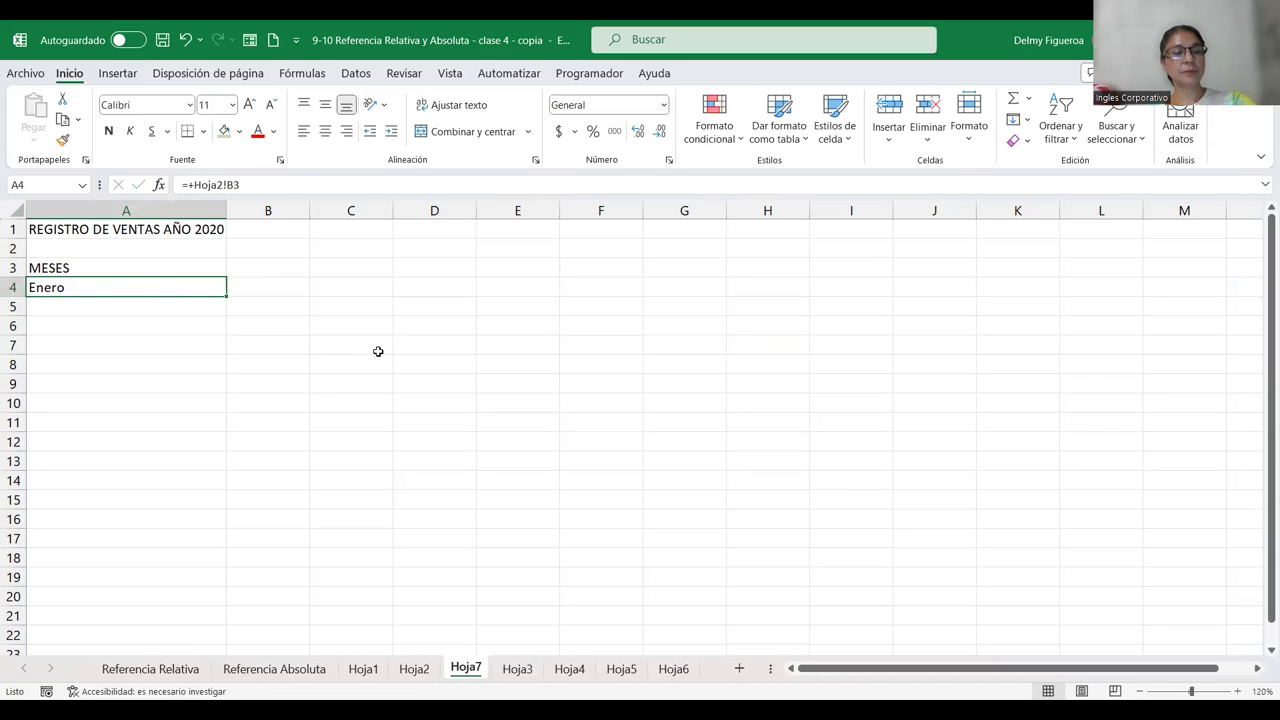
key("F2")
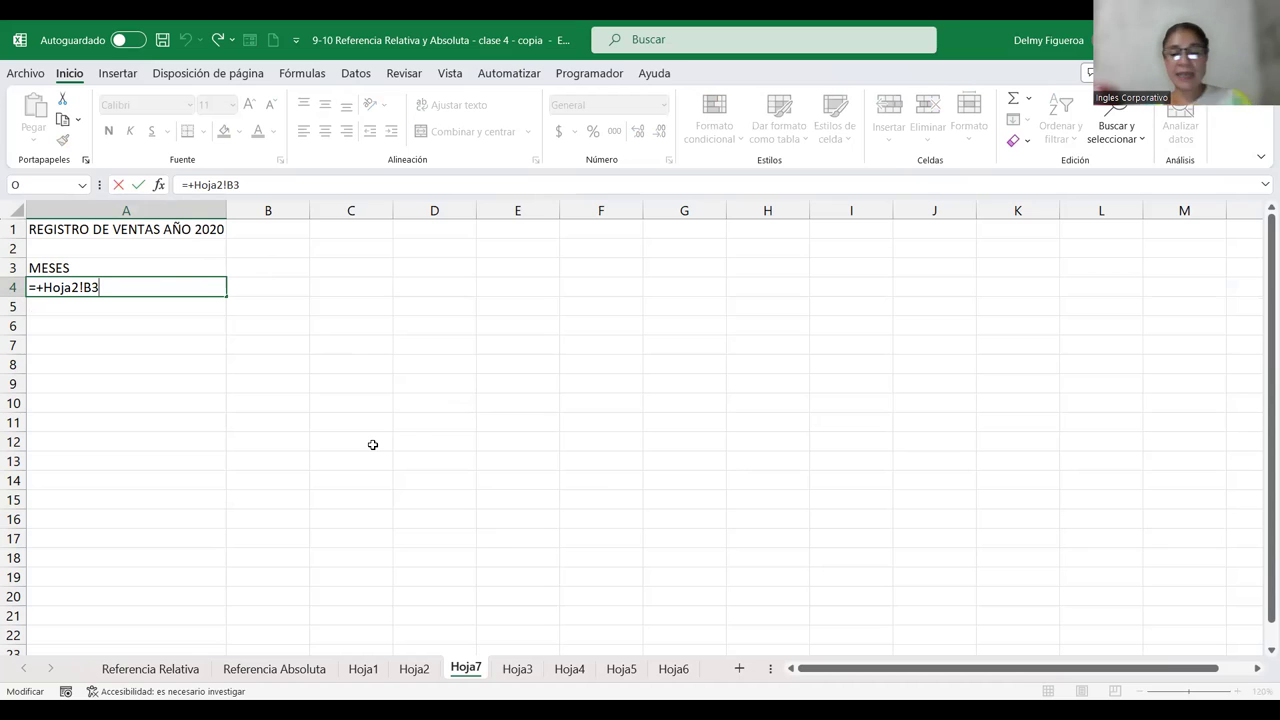
key("Return")
left_click(148, 283)
key("Delete")
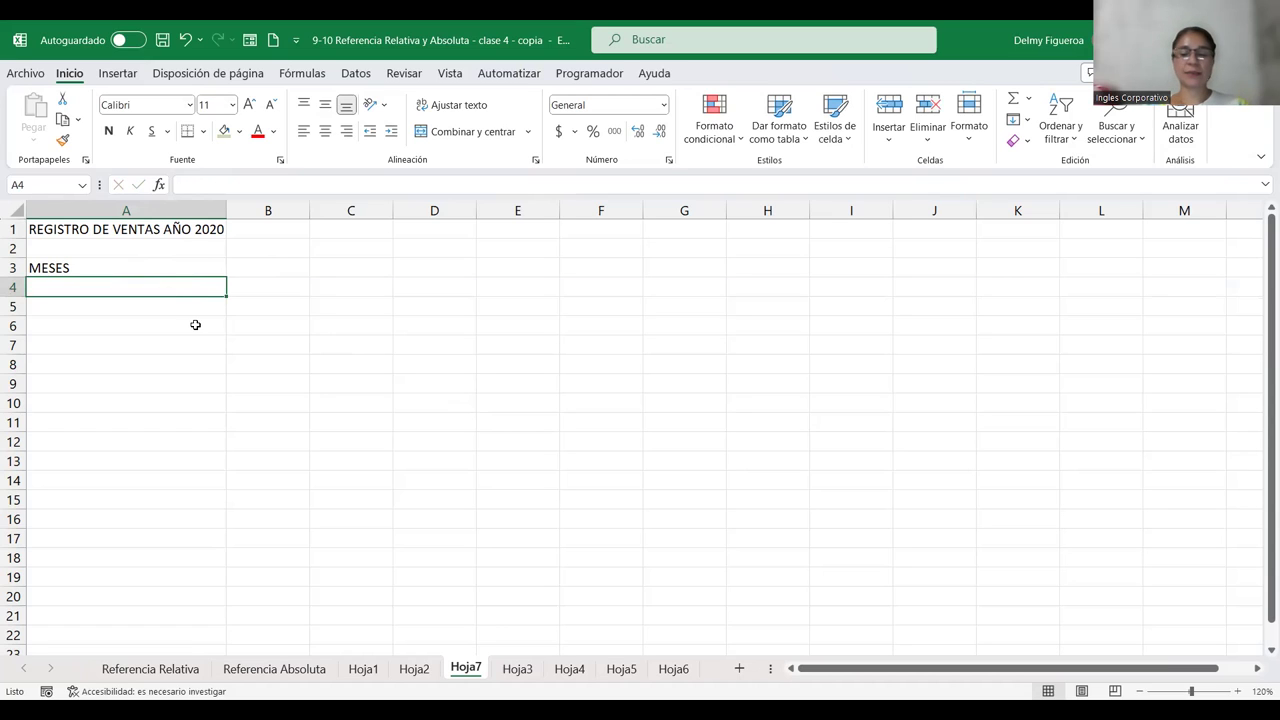
Step: Relink A4 as =Hoja2!B3 showing Enero, then select Hoja2's B3 header
type("=")
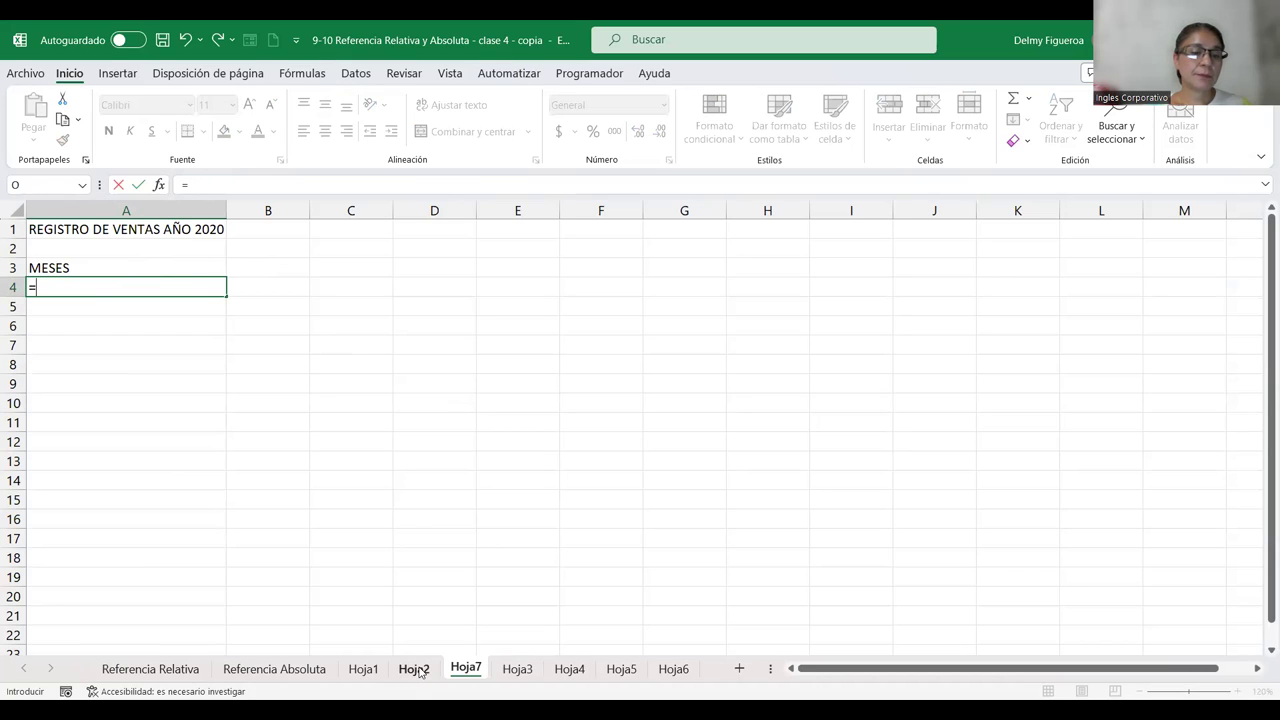
left_click(414, 669)
left_click(268, 268)
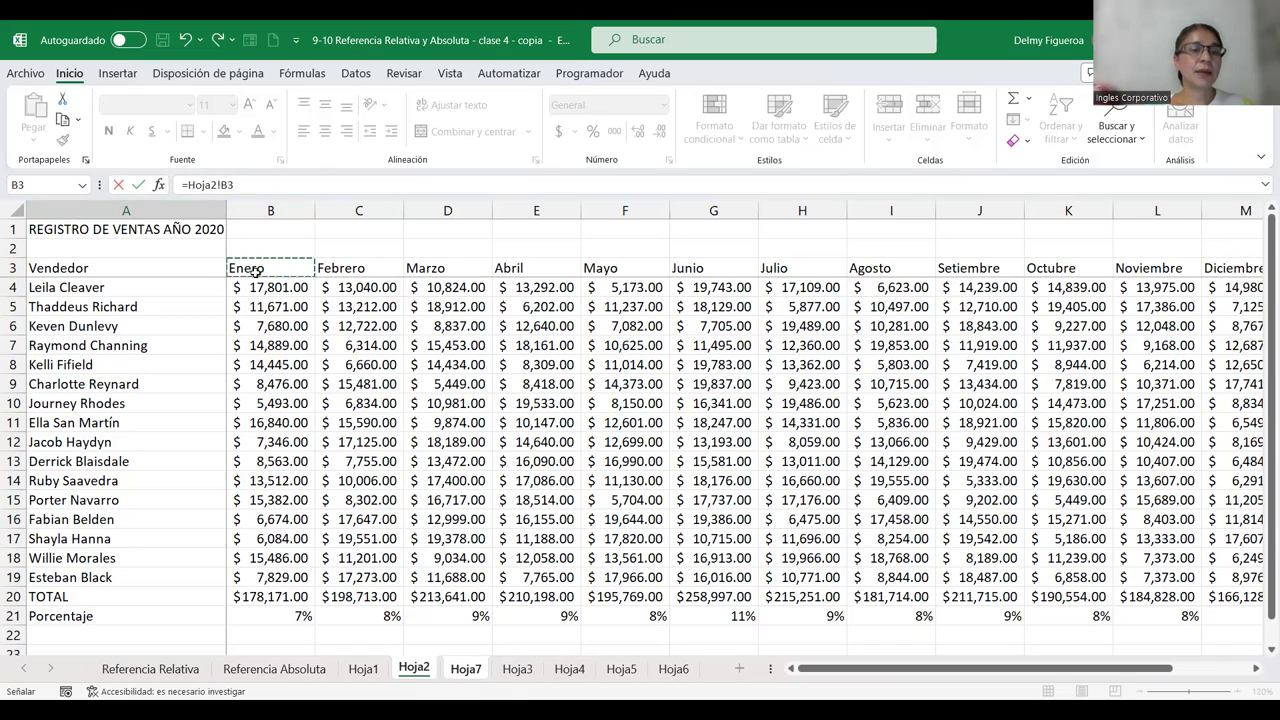
key("Return")
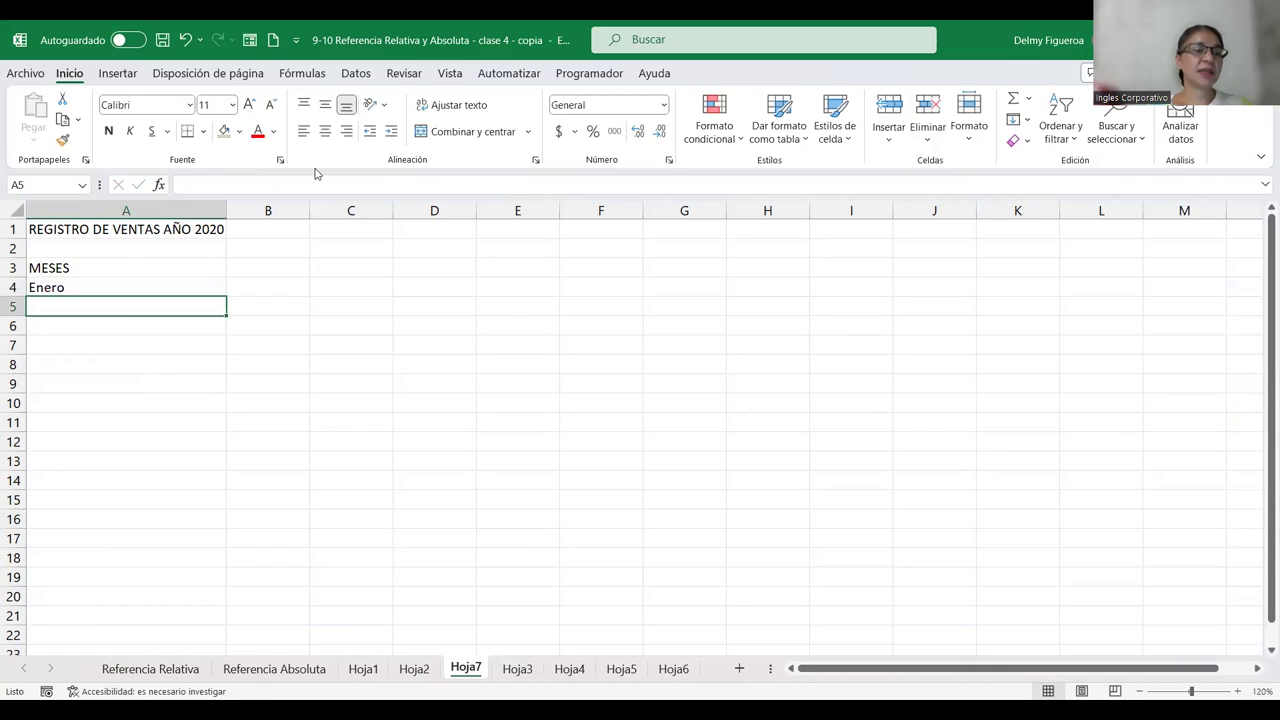
left_click(83, 287)
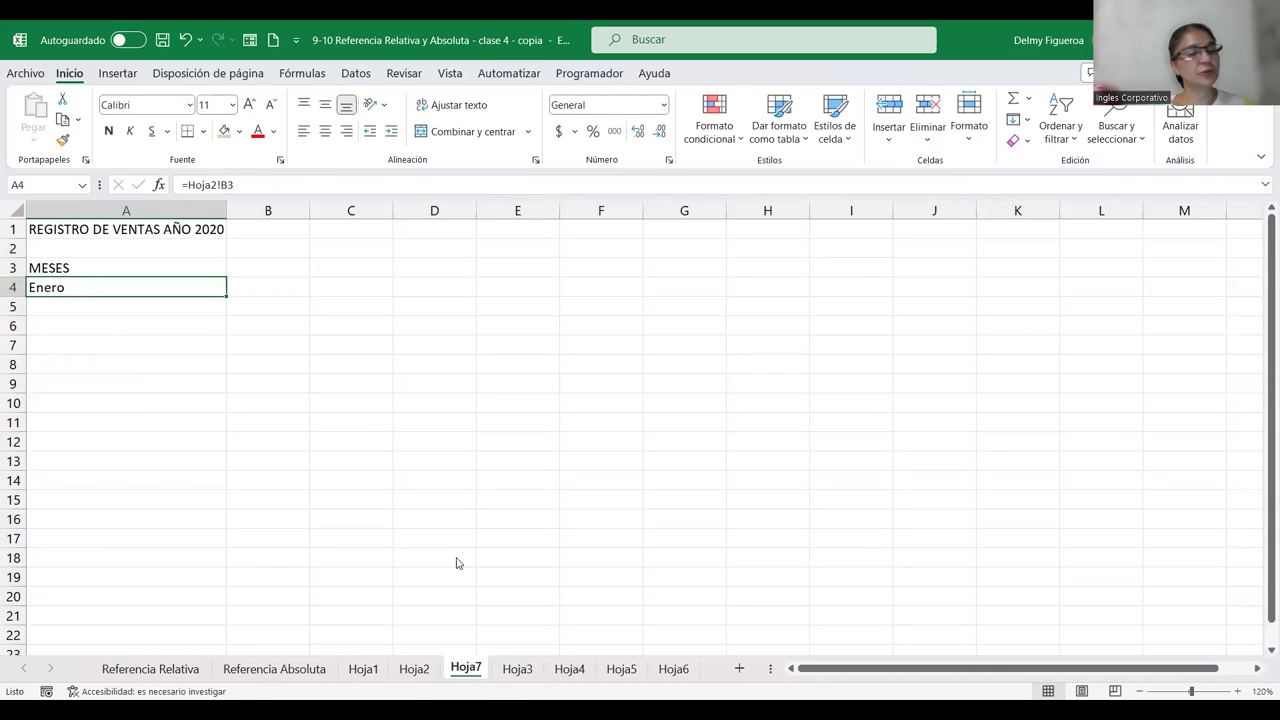
left_click(414, 668)
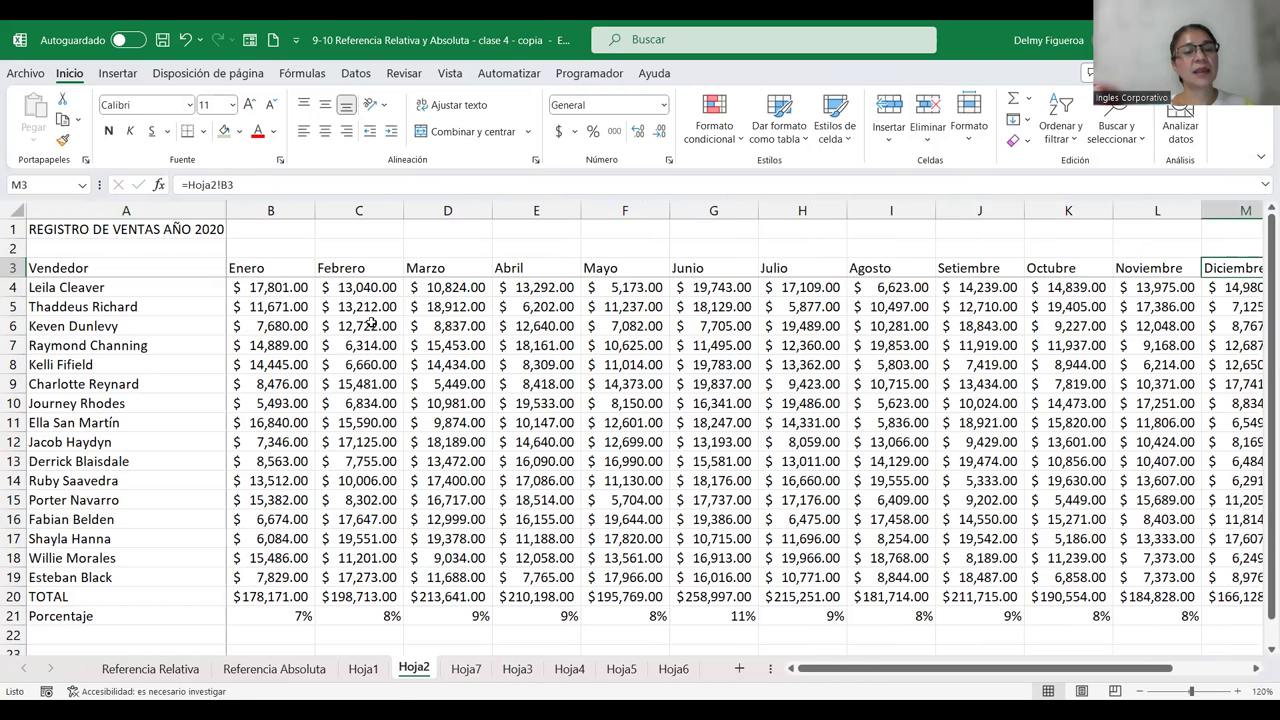
left_click(274, 270)
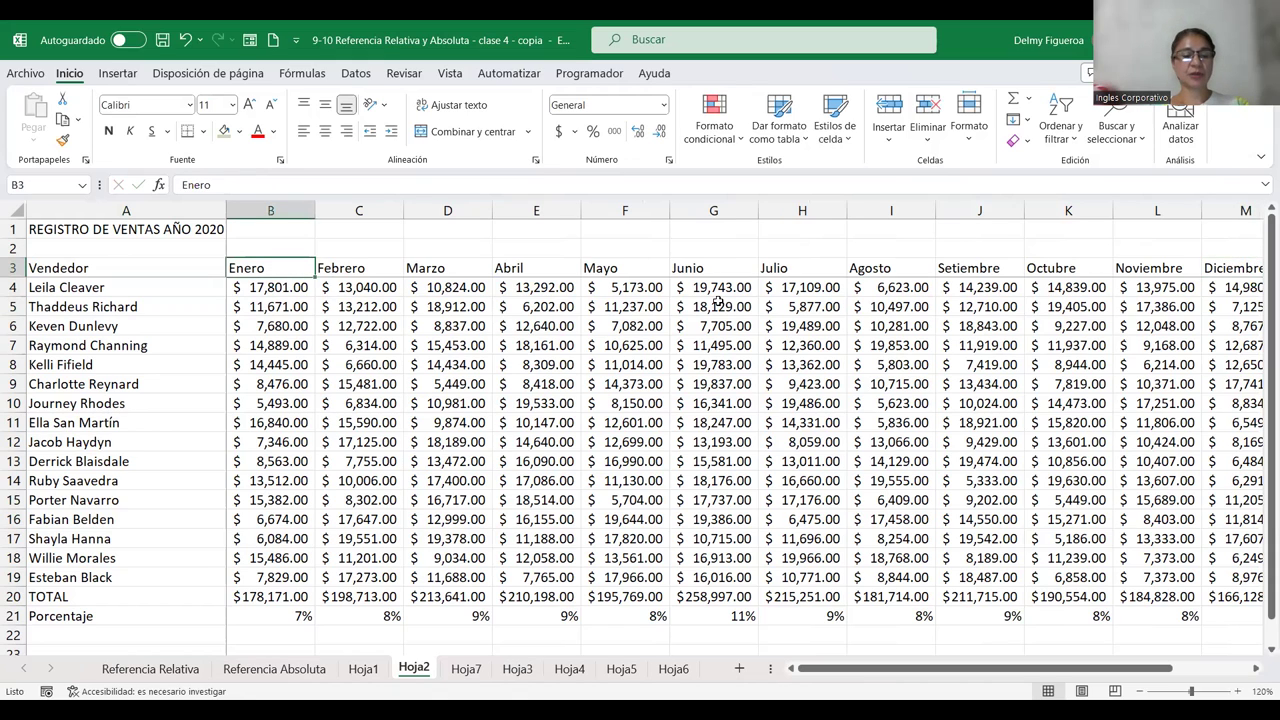
Step: Rename Hoja2's B3 header to Ene and confirm Hoja7's A4 now shows Ene
type("Ene")
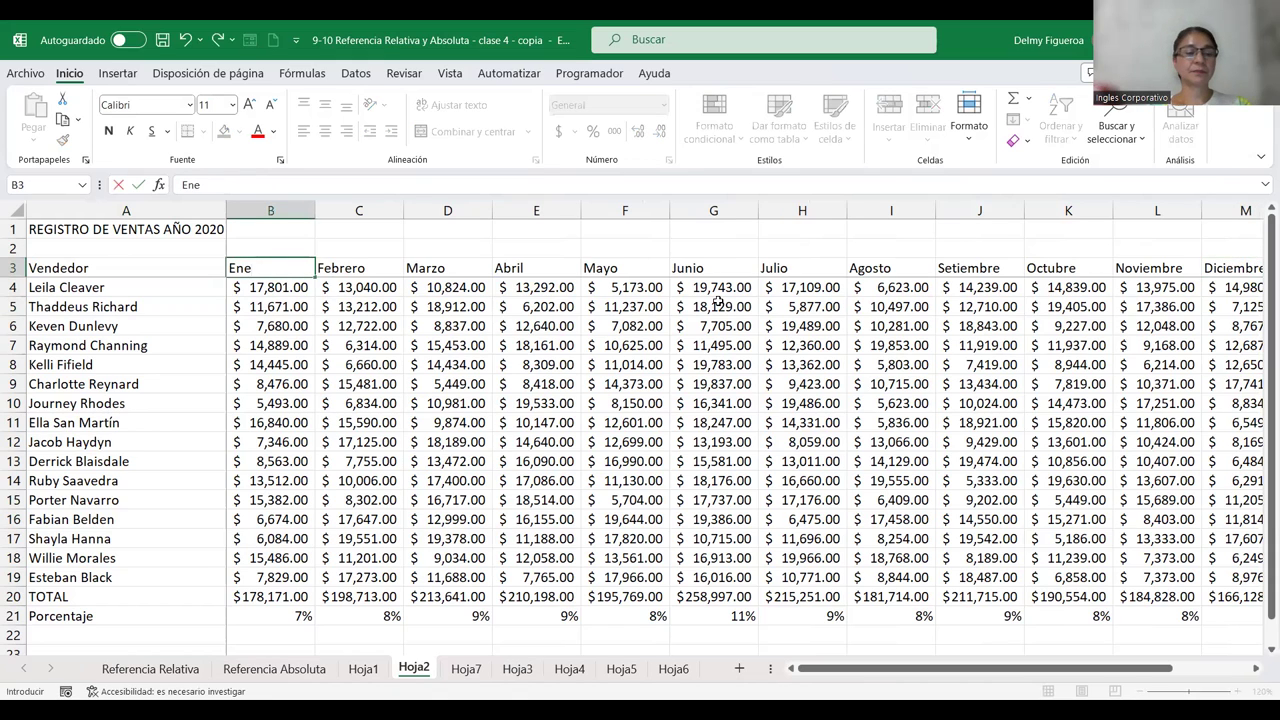
key("Return")
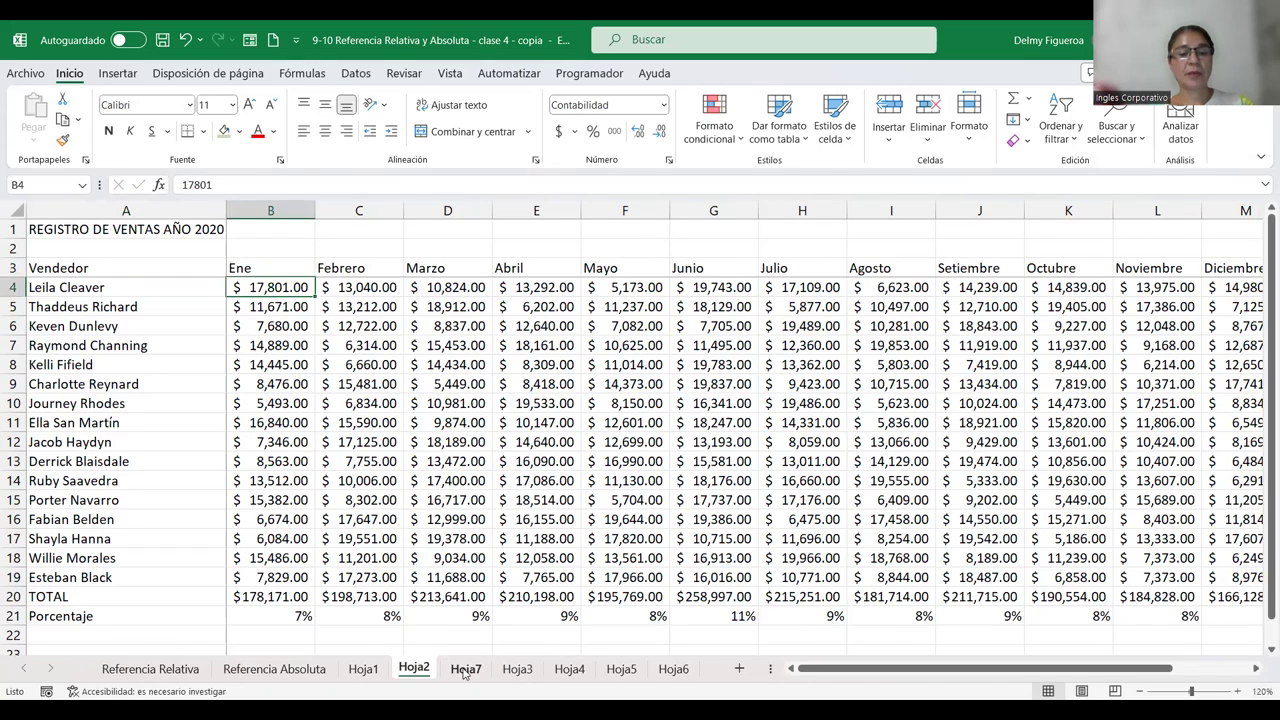
left_click(464, 670)
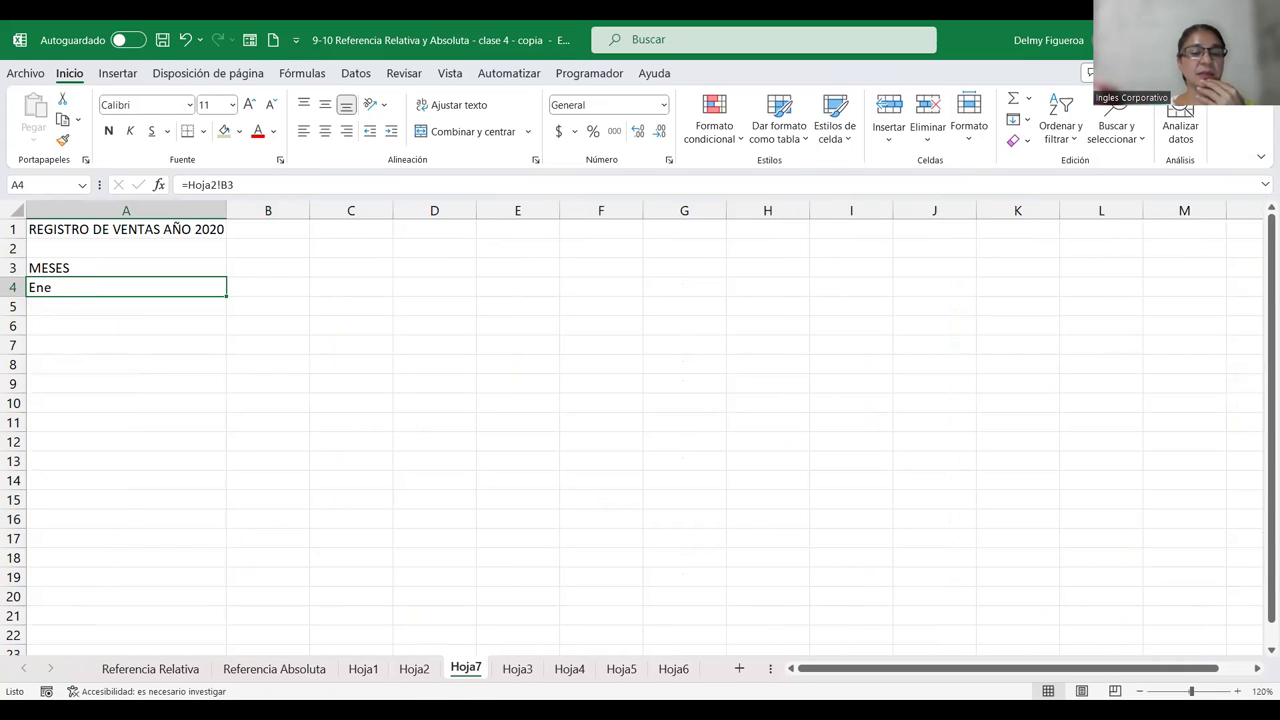
left_click(414, 669)
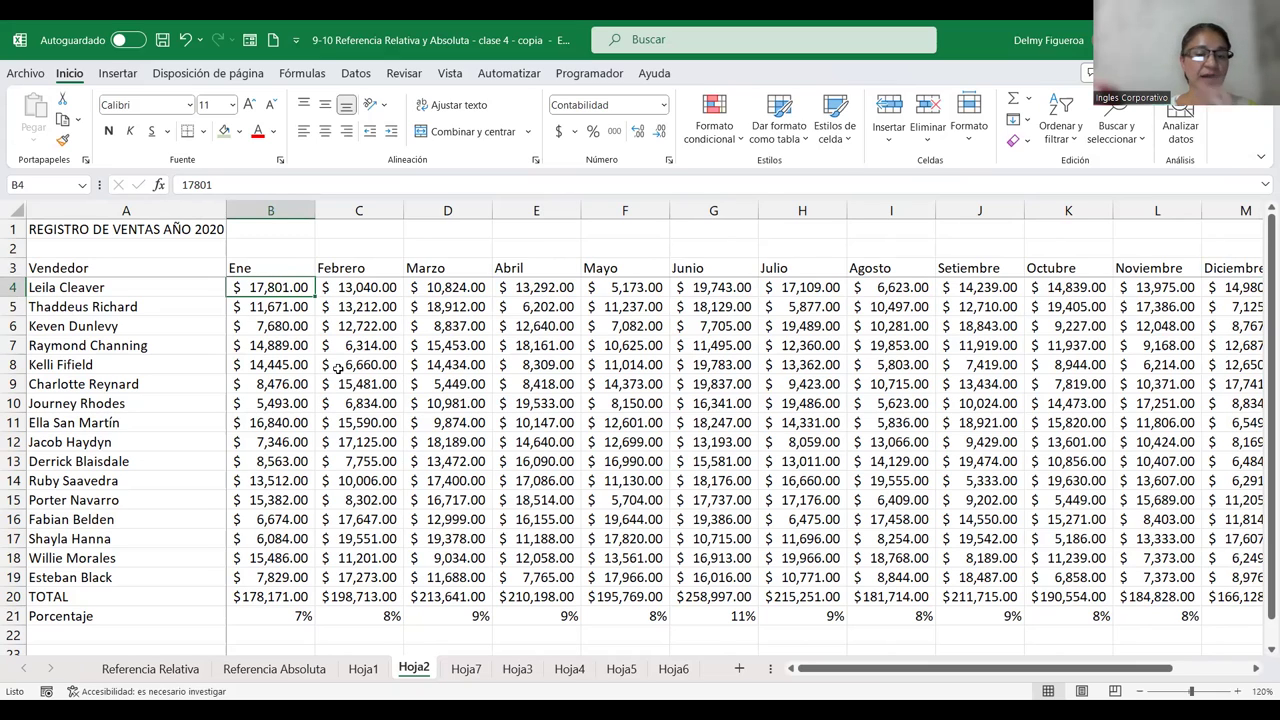
left_click(465, 669)
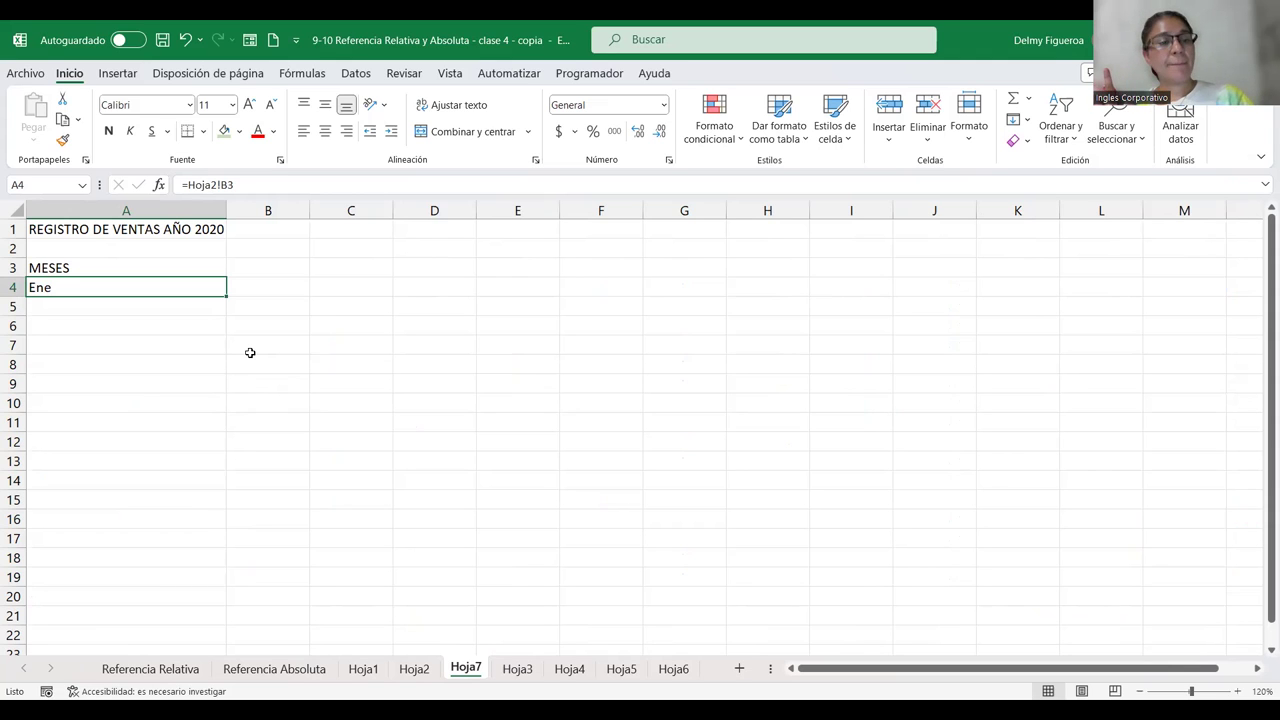
Step: Review Hoja2's B3:M3 month headers and verify A4's formula =Hoja2!B3 on Hoja7
left_click(414, 668)
left_click_drag(277, 266, 1211, 268)
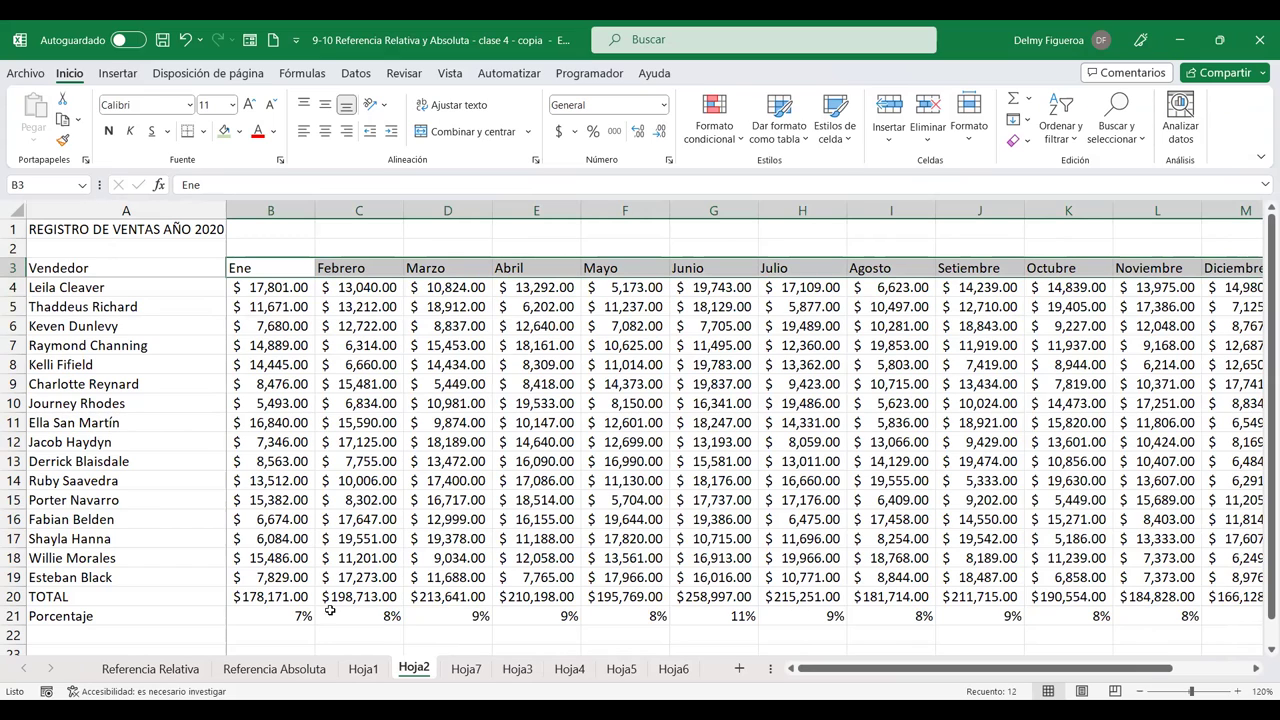
left_click(464, 670)
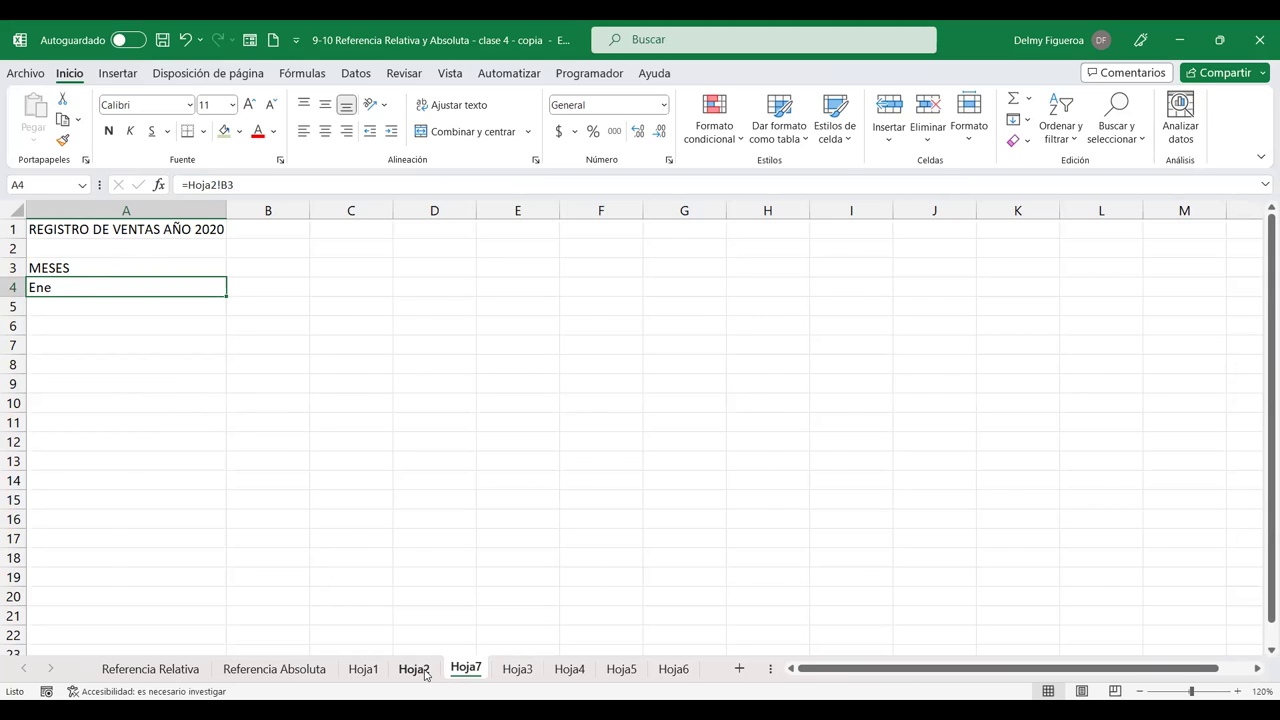
left_click(424, 672)
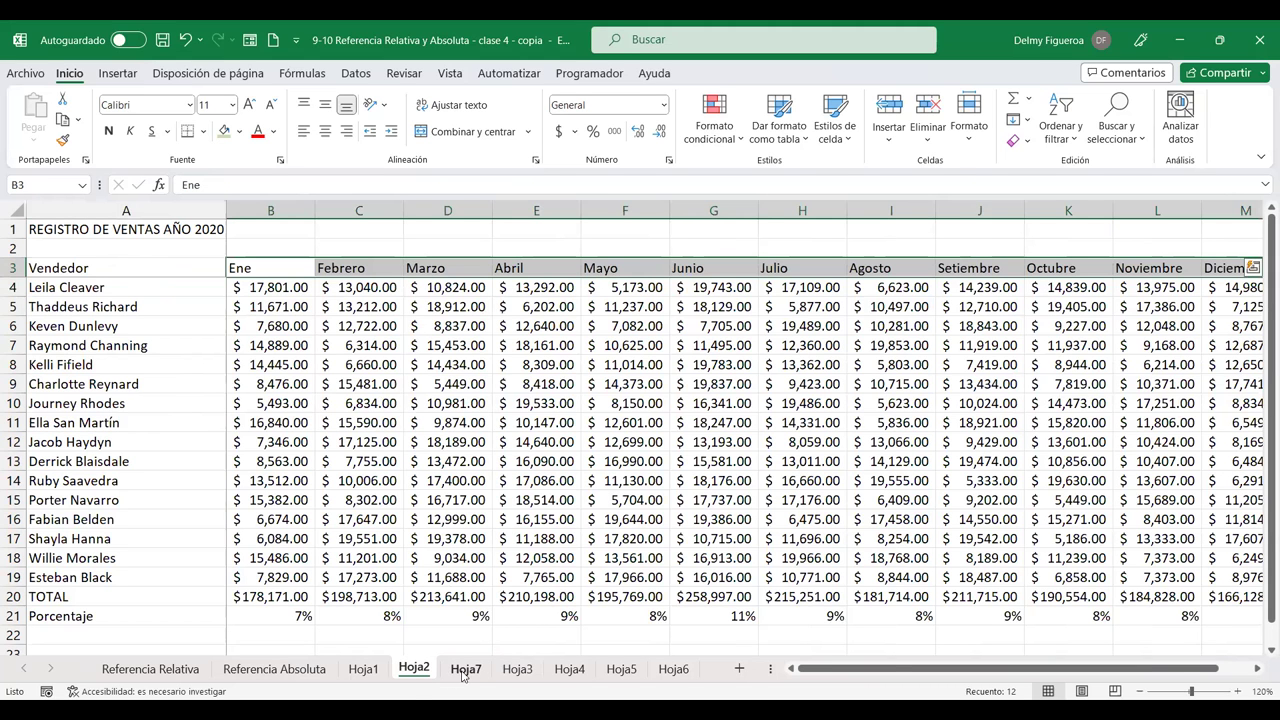
left_click(463, 675)
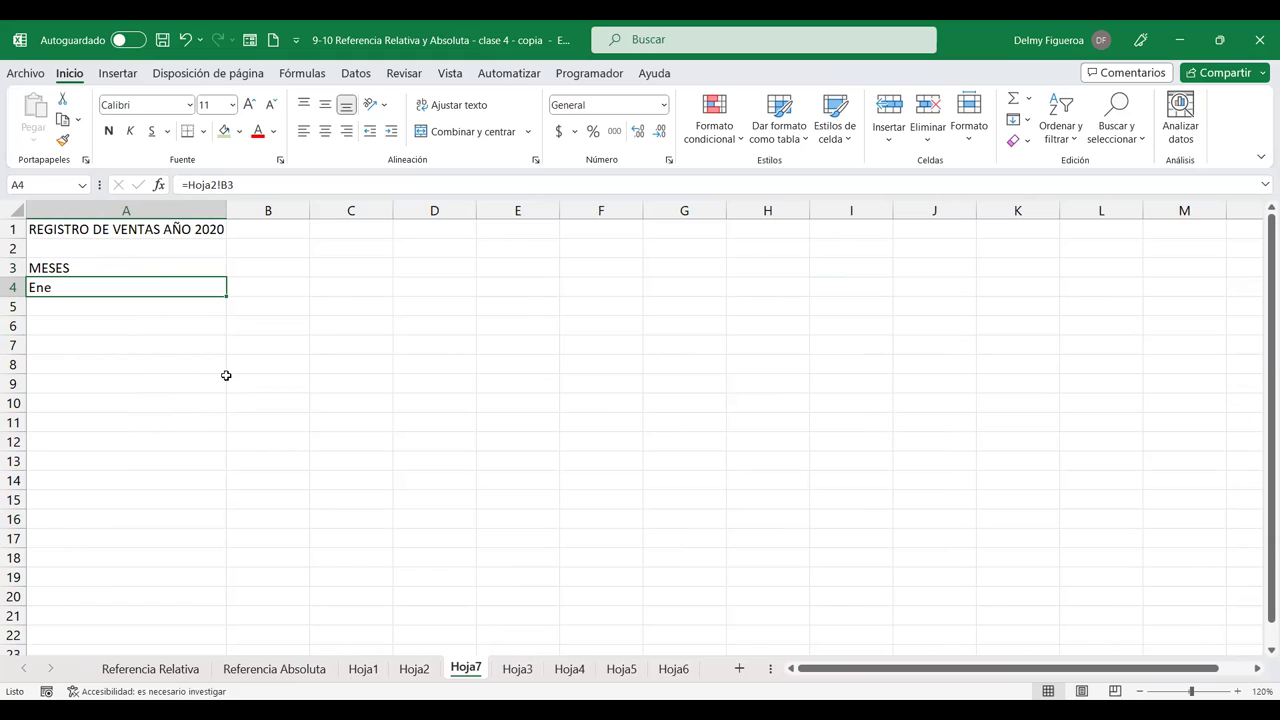
key("F2")
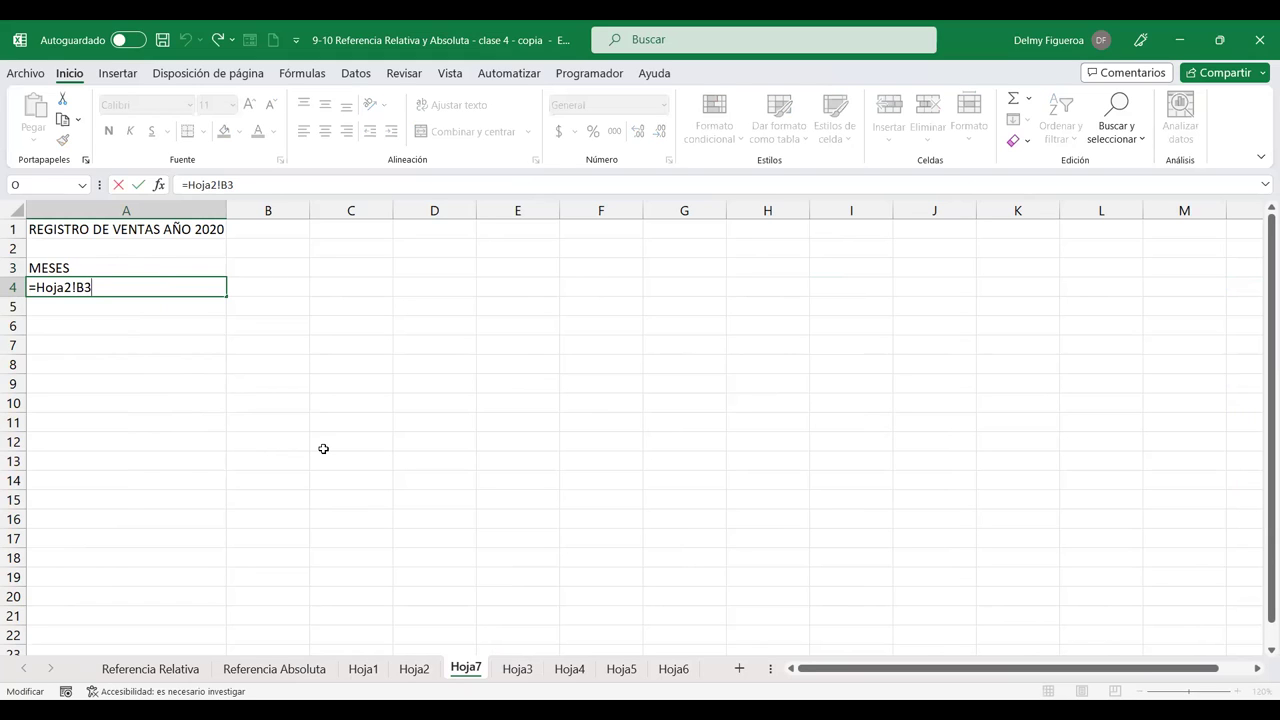
key("Return")
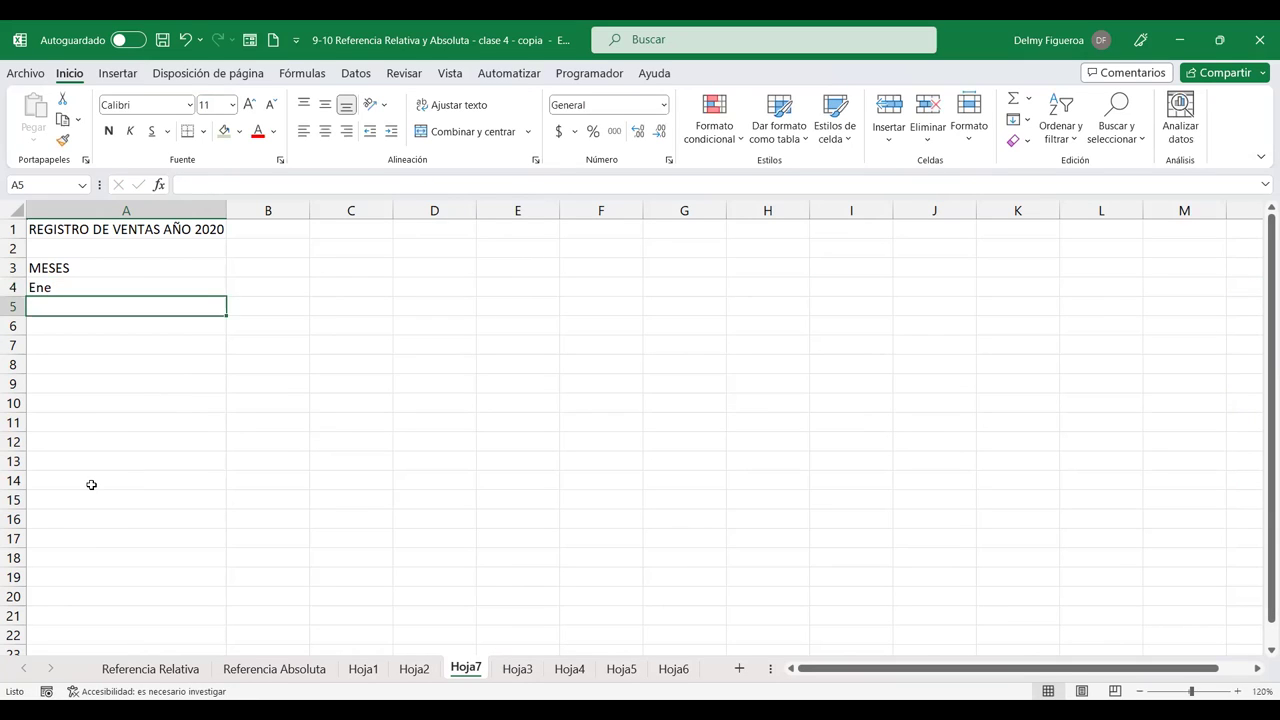
Step: Test-enter Enero in B4, fill a few months down column B, then delete them
left_click(141, 286)
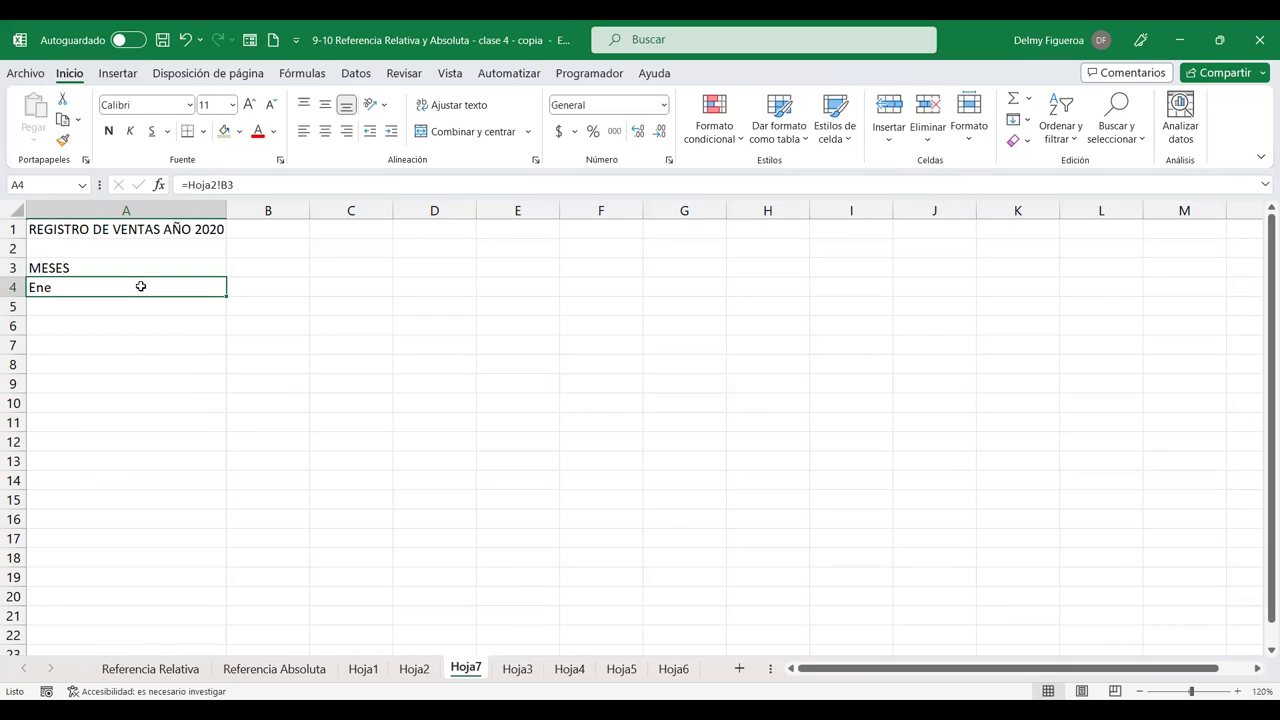
left_click(284, 280)
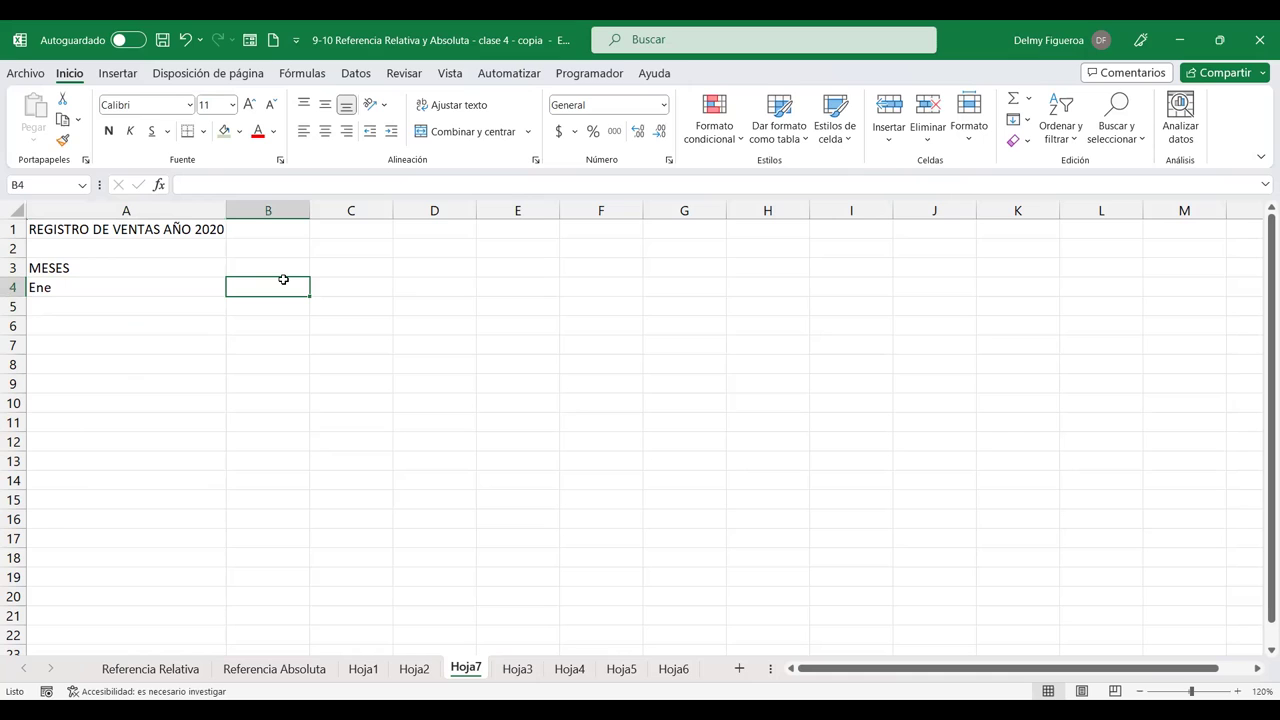
type("e")
key("BackSpace")
type("Ener")
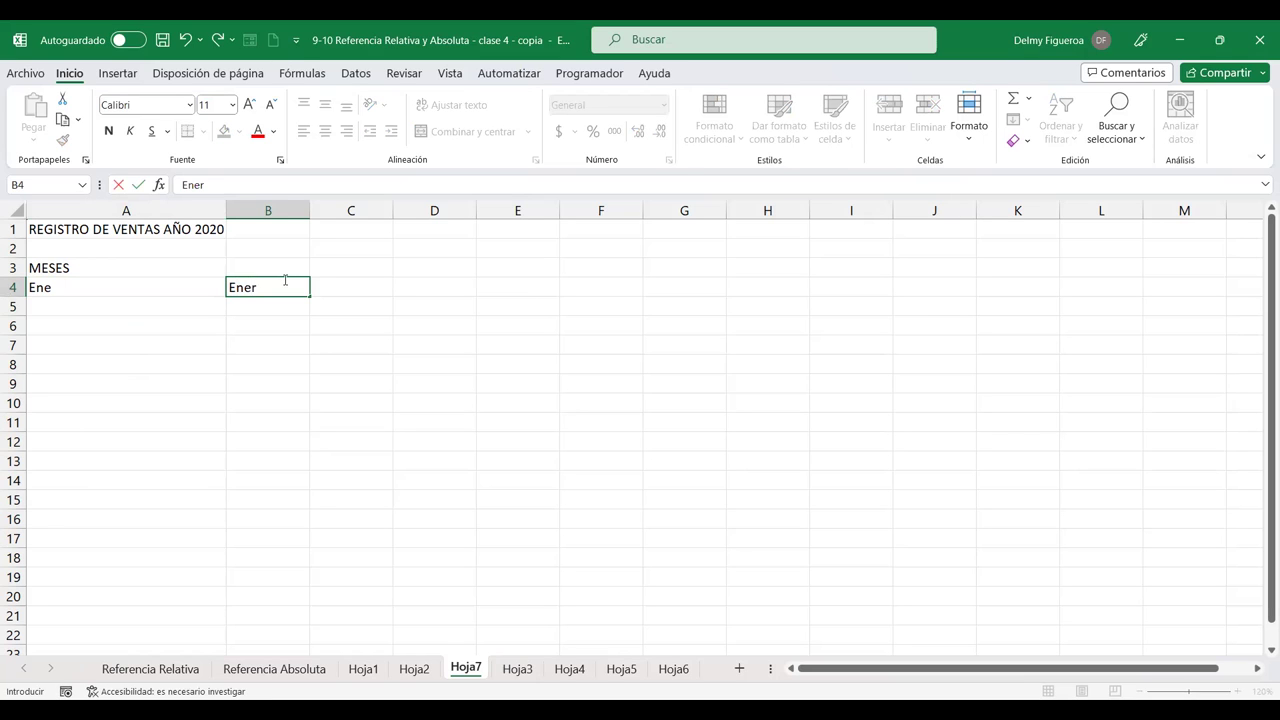
type("o")
key("Return")
left_click(284, 282)
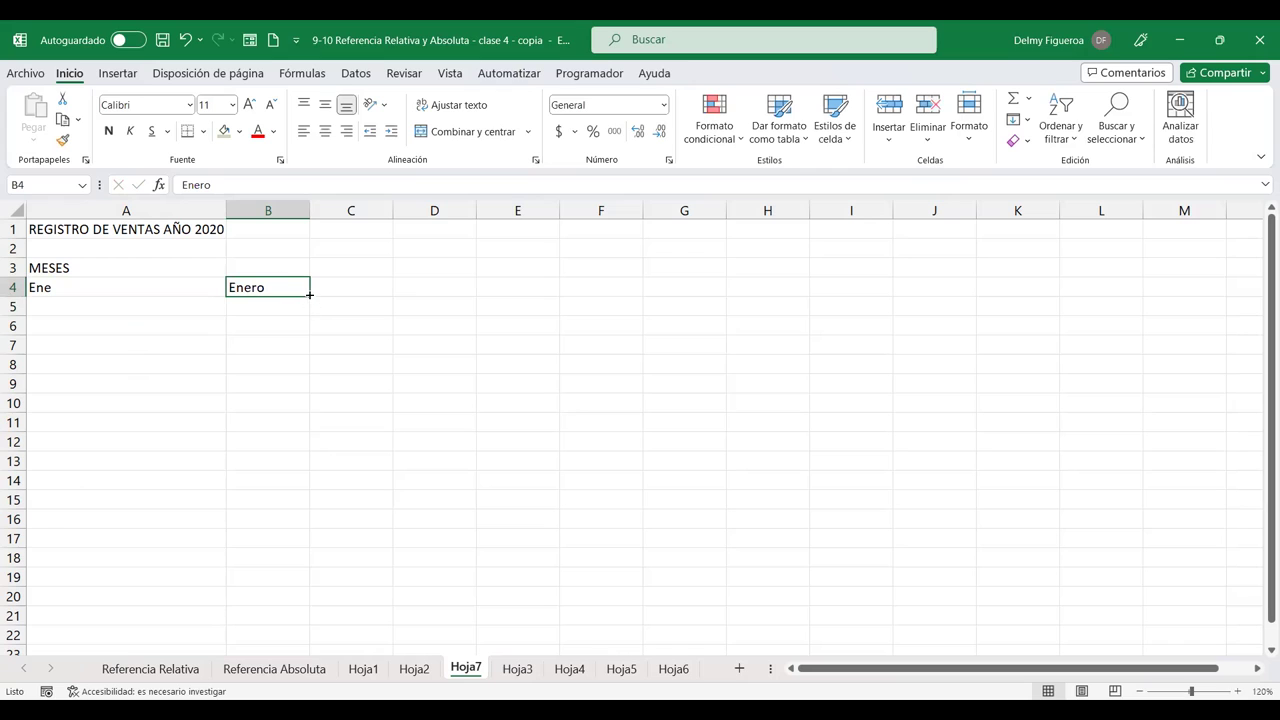
left_click_drag(321, 441, 321, 425)
key("Delete")
Step: Replace A4's Hoja2 link with the typed month Enero
left_click(106, 288)
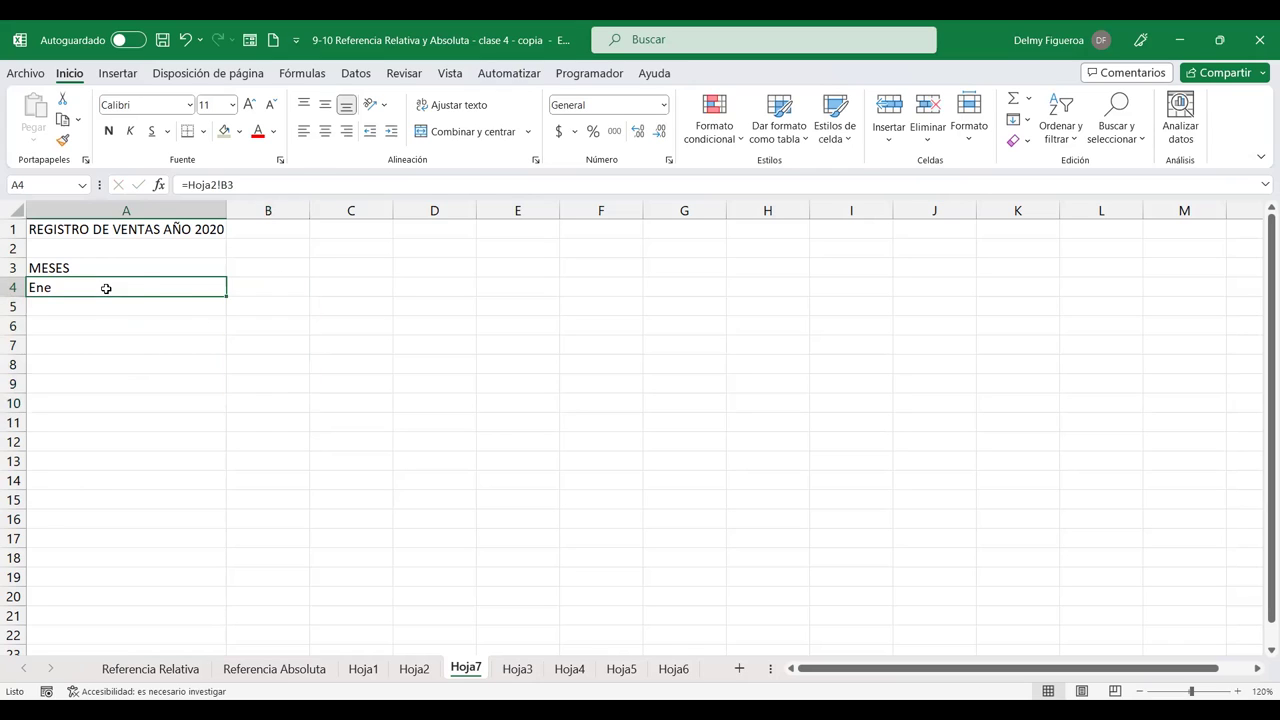
left_click_drag(225, 298, 222, 321)
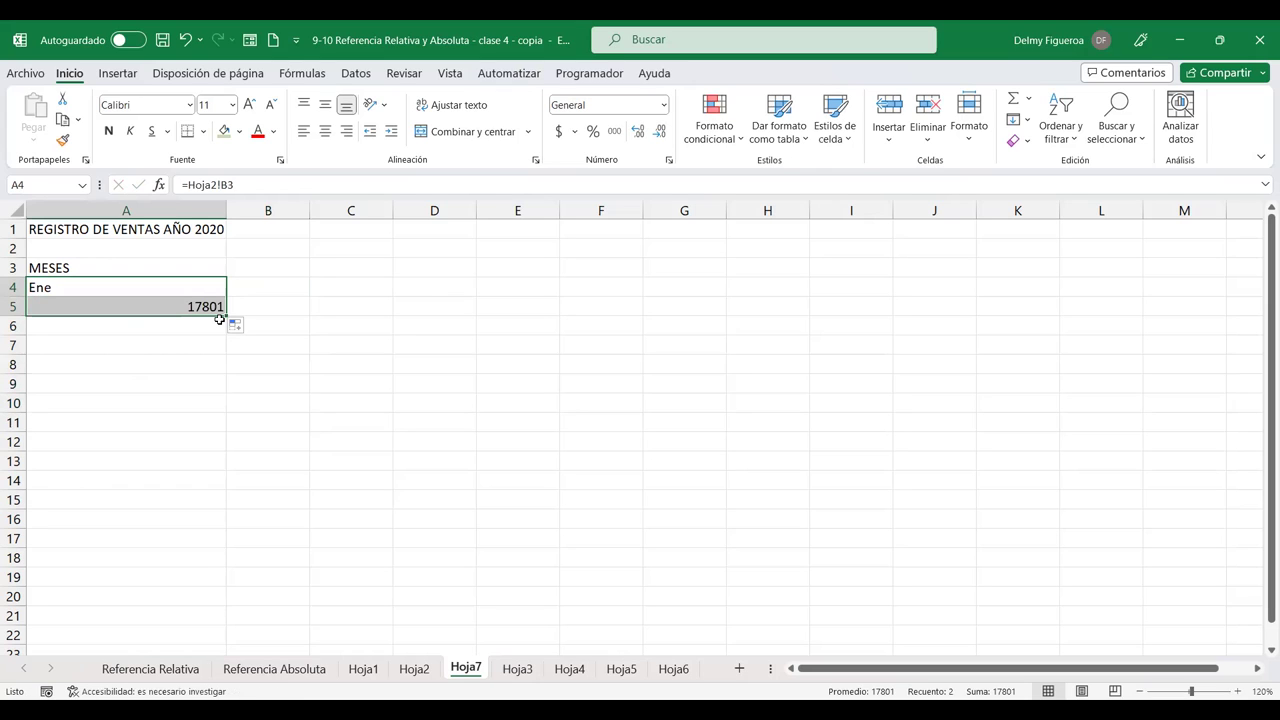
left_click(176, 287)
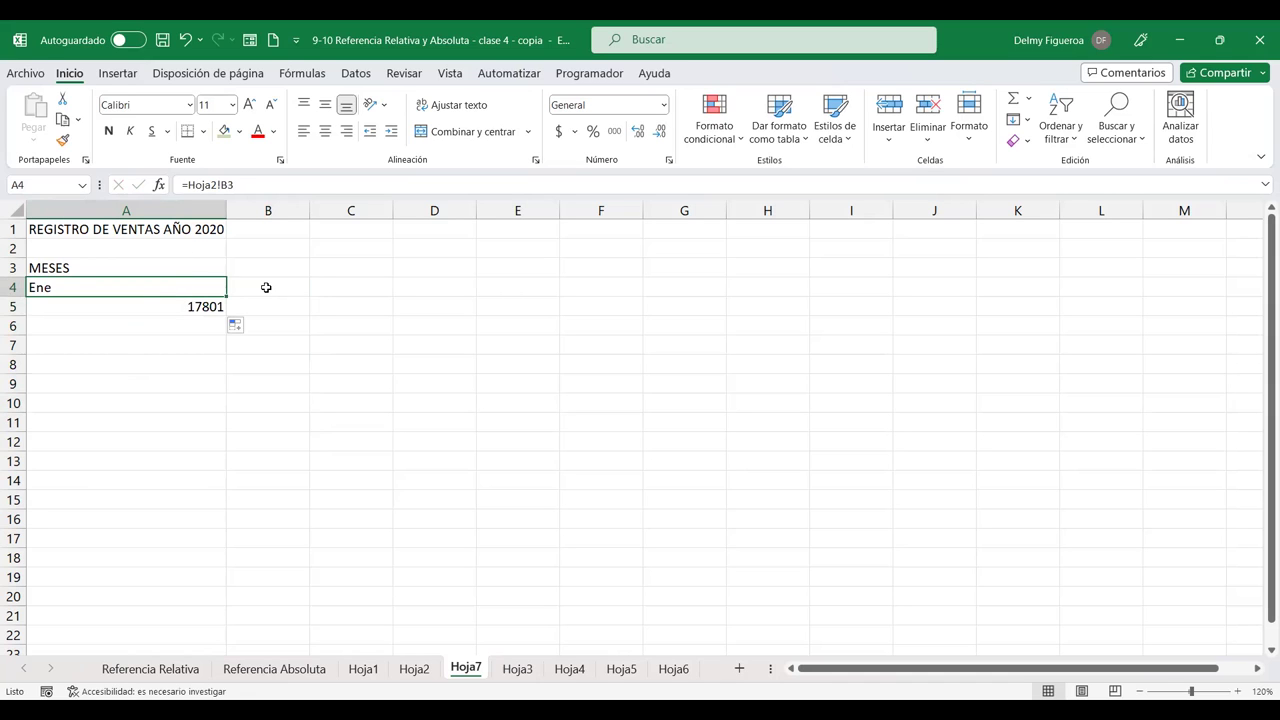
type("Enero")
key("Return")
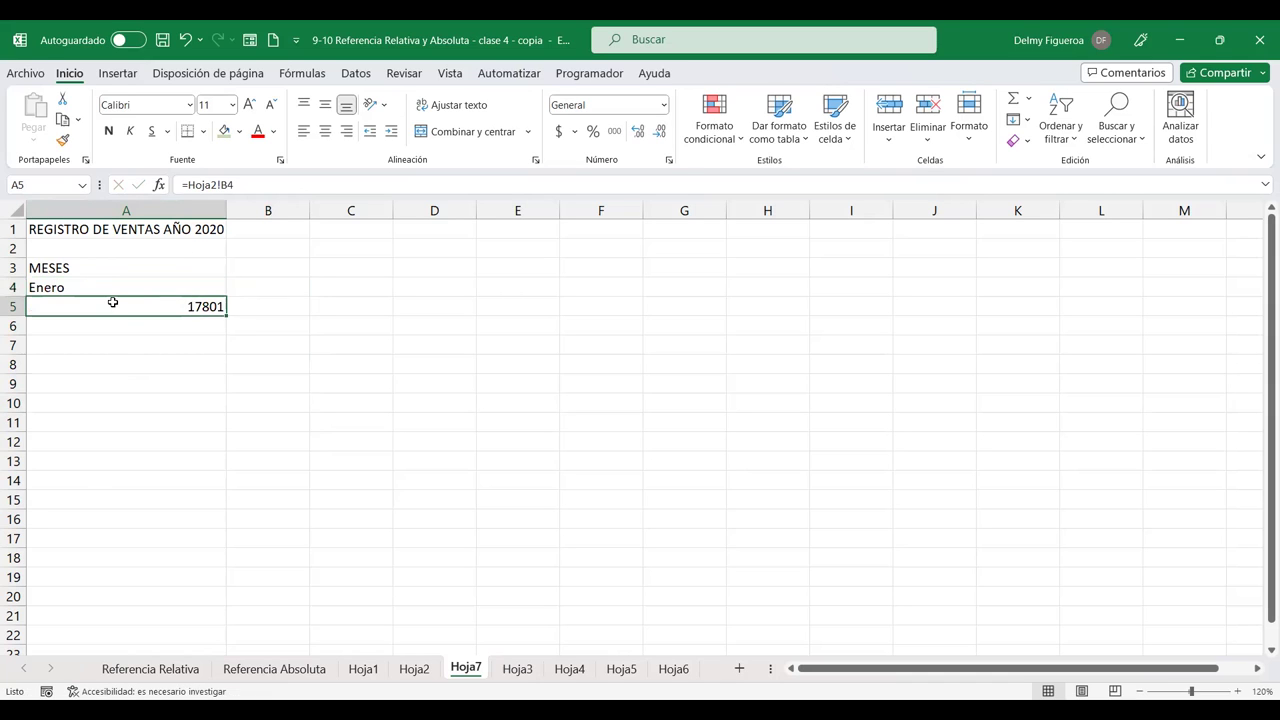
Step: Autofill the months from Enero down to Diciembre in A4:A15
left_click(112, 281)
left_click_drag(226, 300, 226, 300)
left_click_drag(220, 412, 220, 412)
left_click(100, 272)
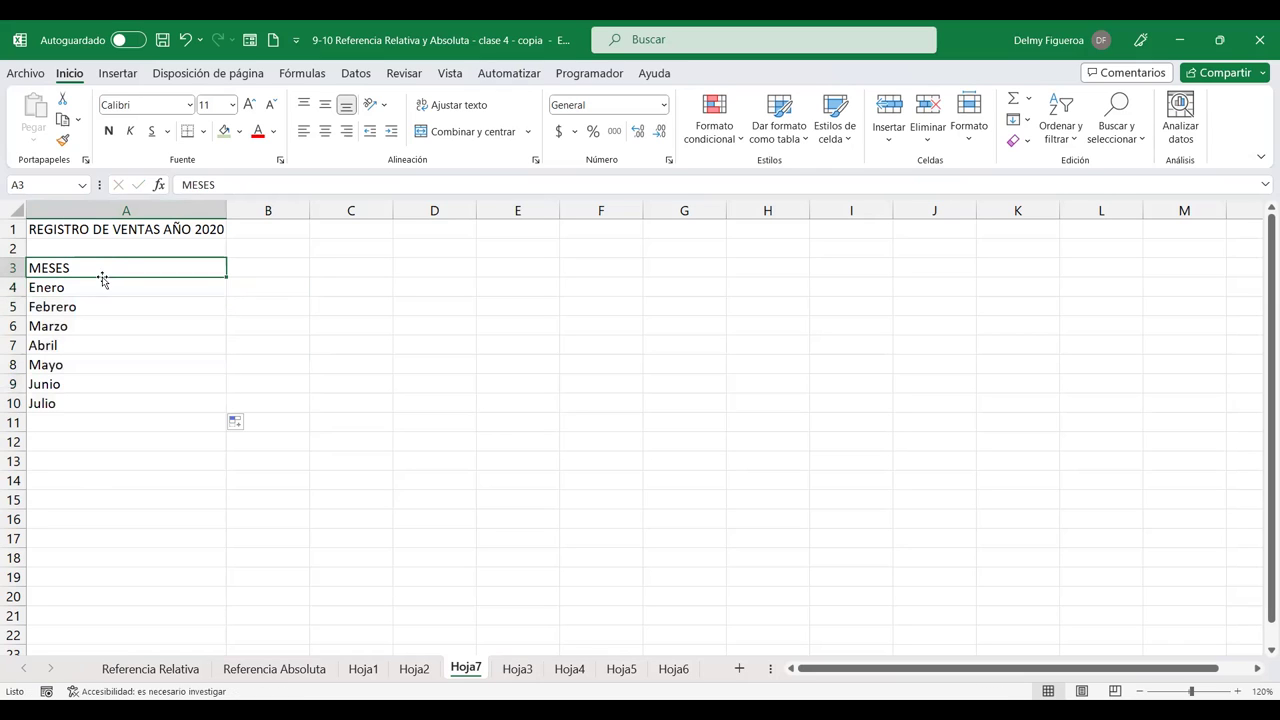
left_click(97, 284)
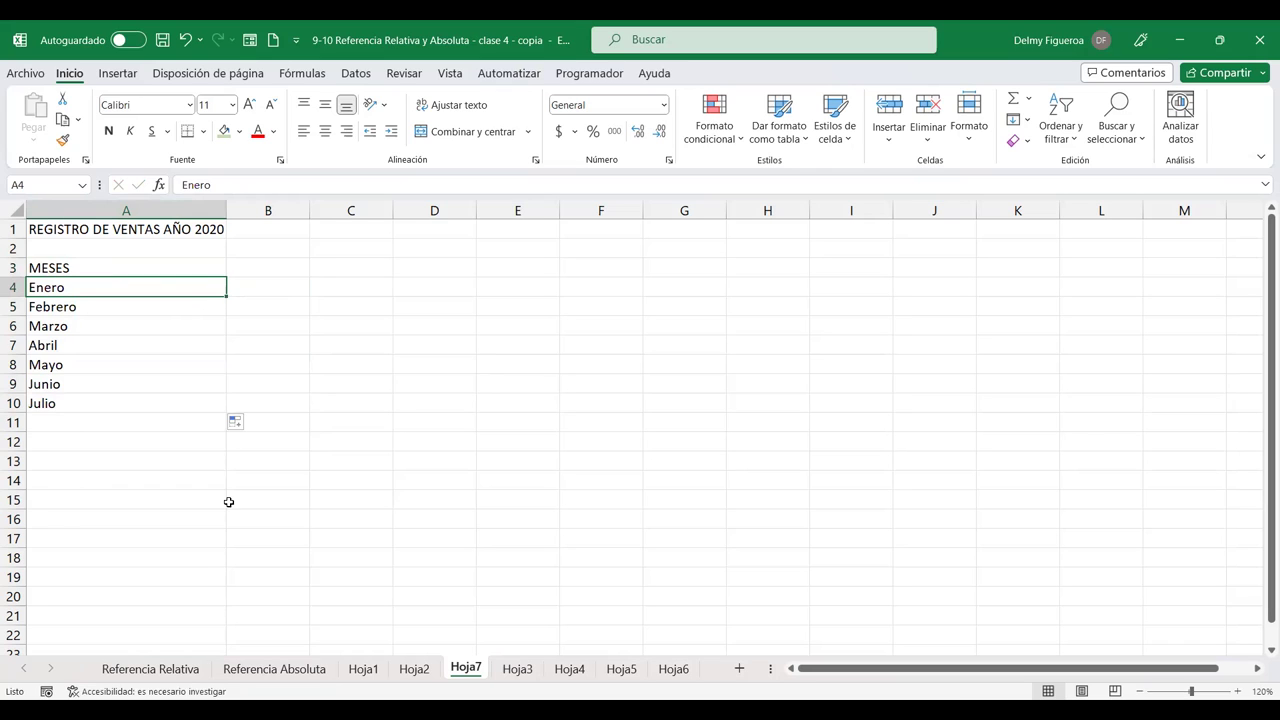
left_click_drag(225, 450, 226, 505)
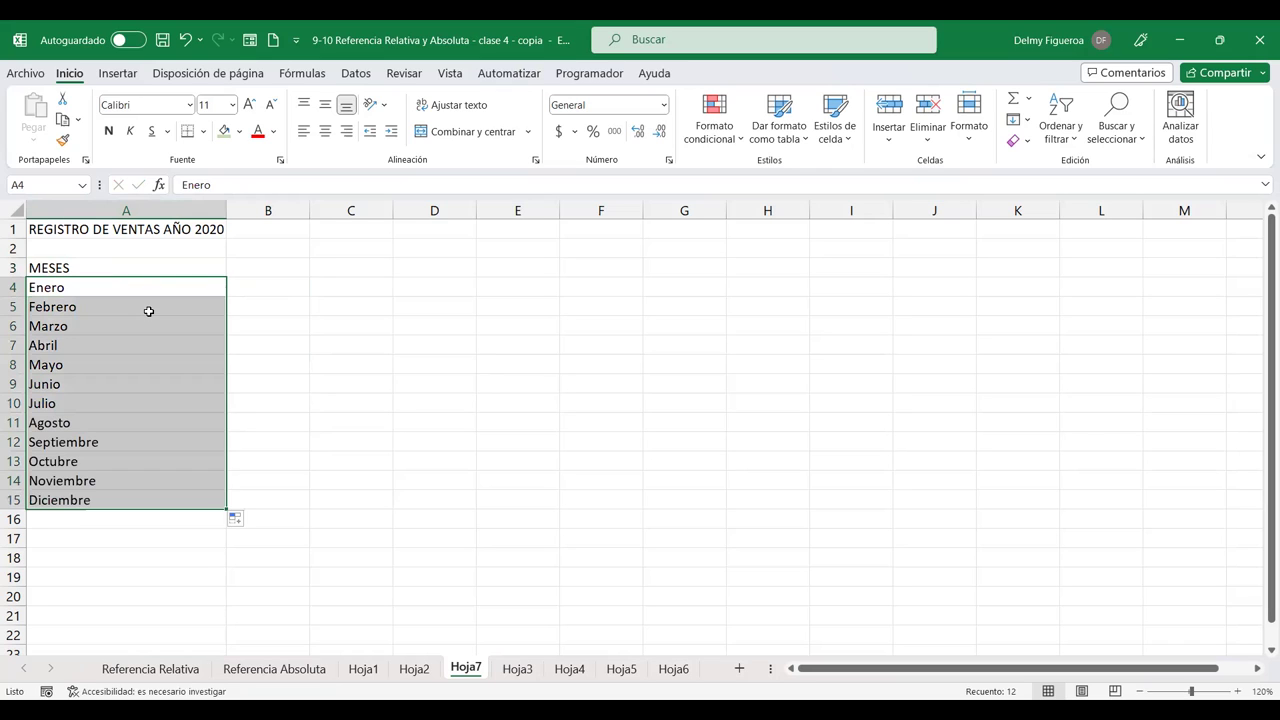
left_click(279, 282)
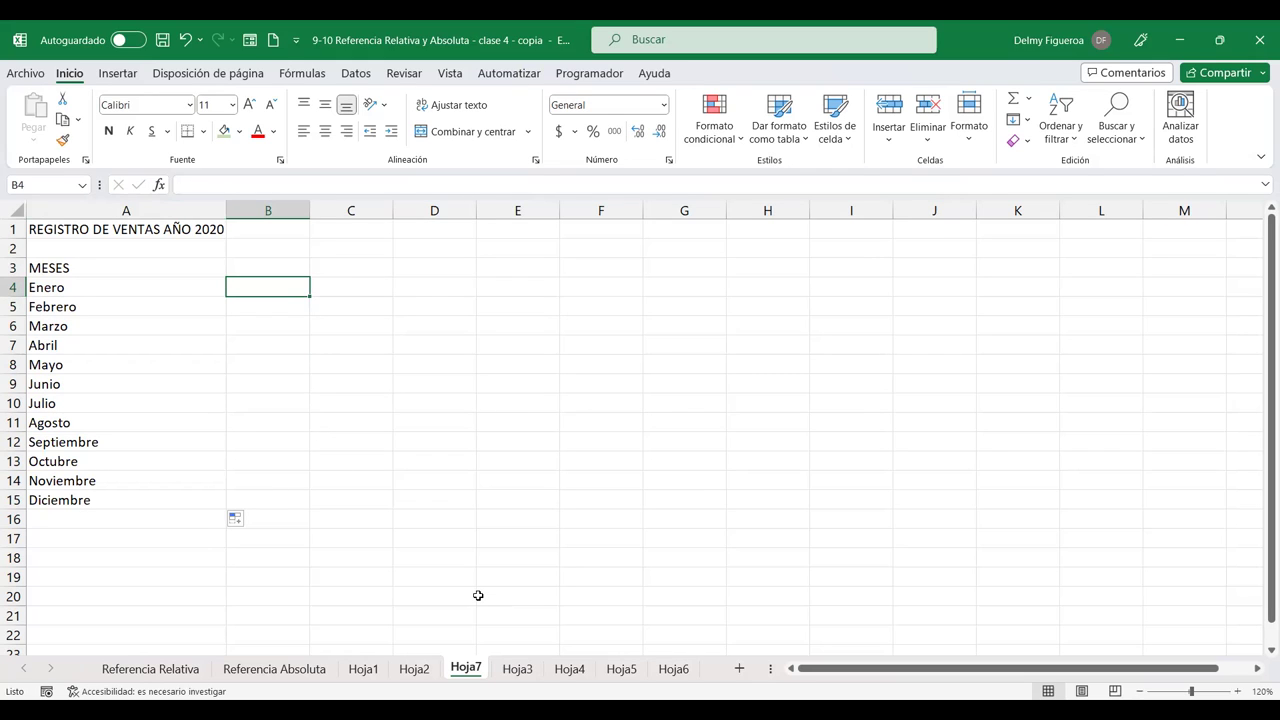
Step: Copy Hoja2's monthly TOTAL row B20:M20 and go back to Hoja7
left_click(414, 669)
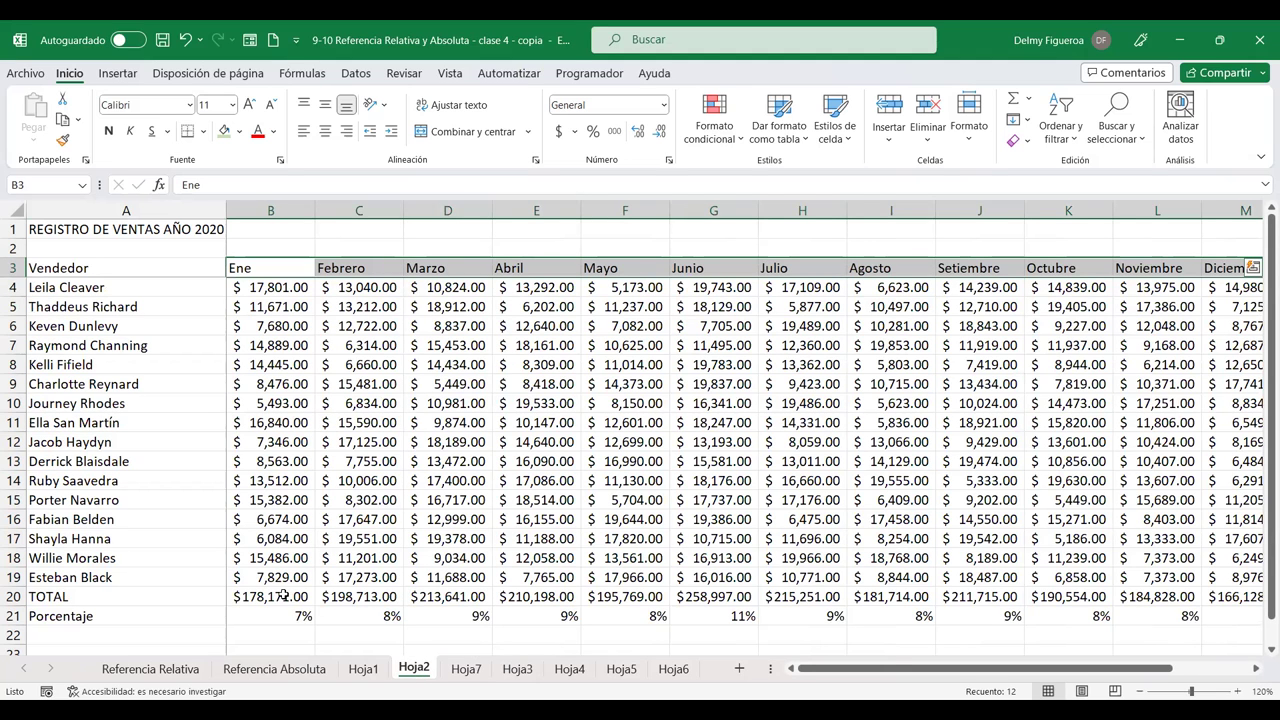
left_click(284, 596)
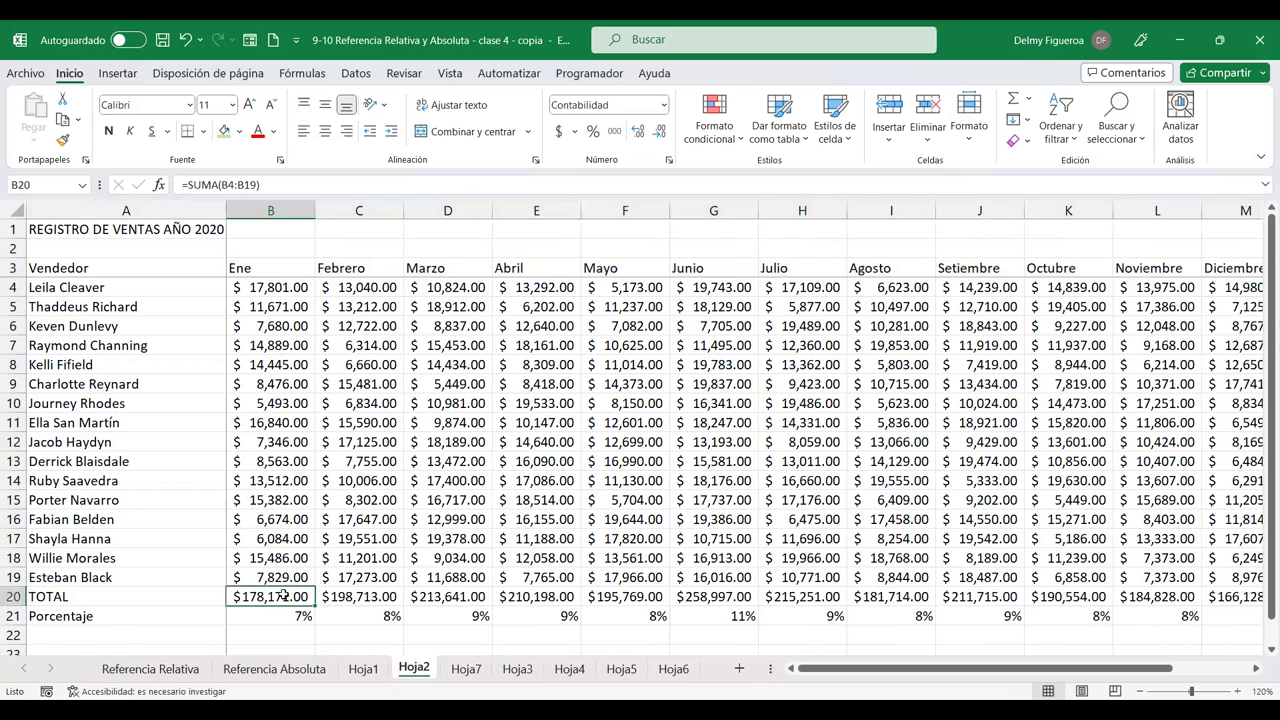
left_click(1240, 596, "shift")
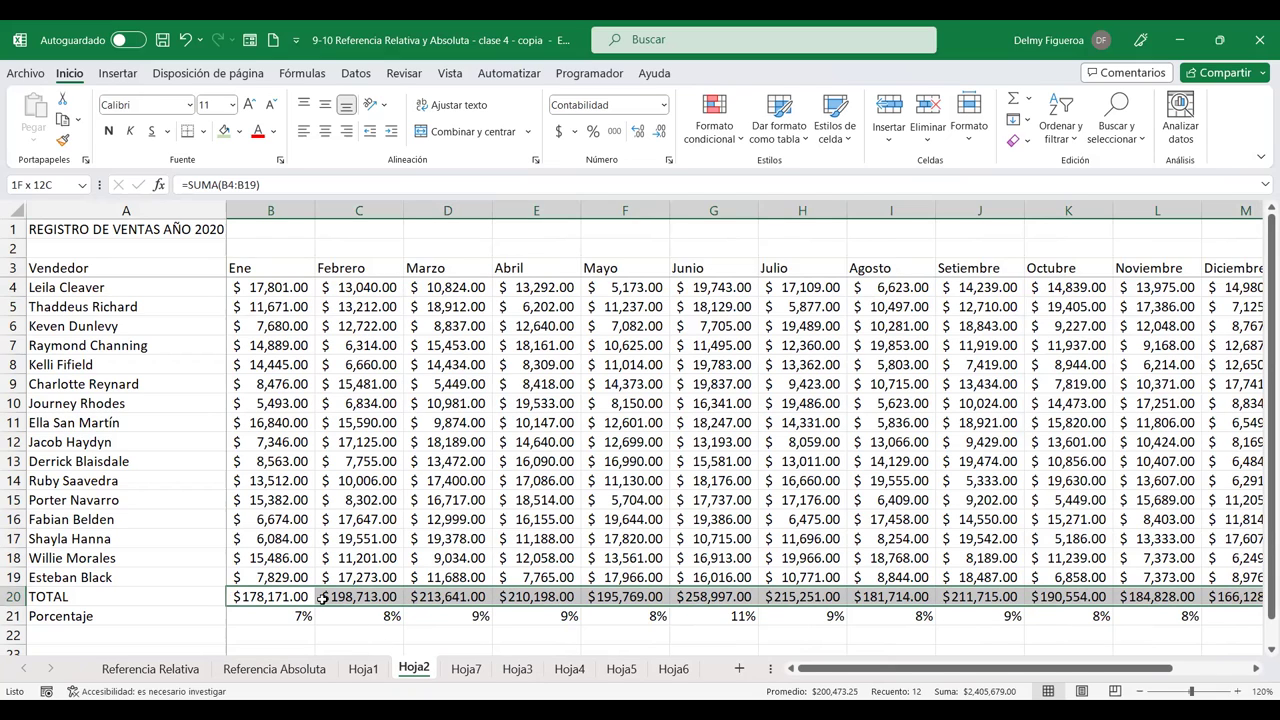
mouse_move(1260, 612)
key("ctrl+c")
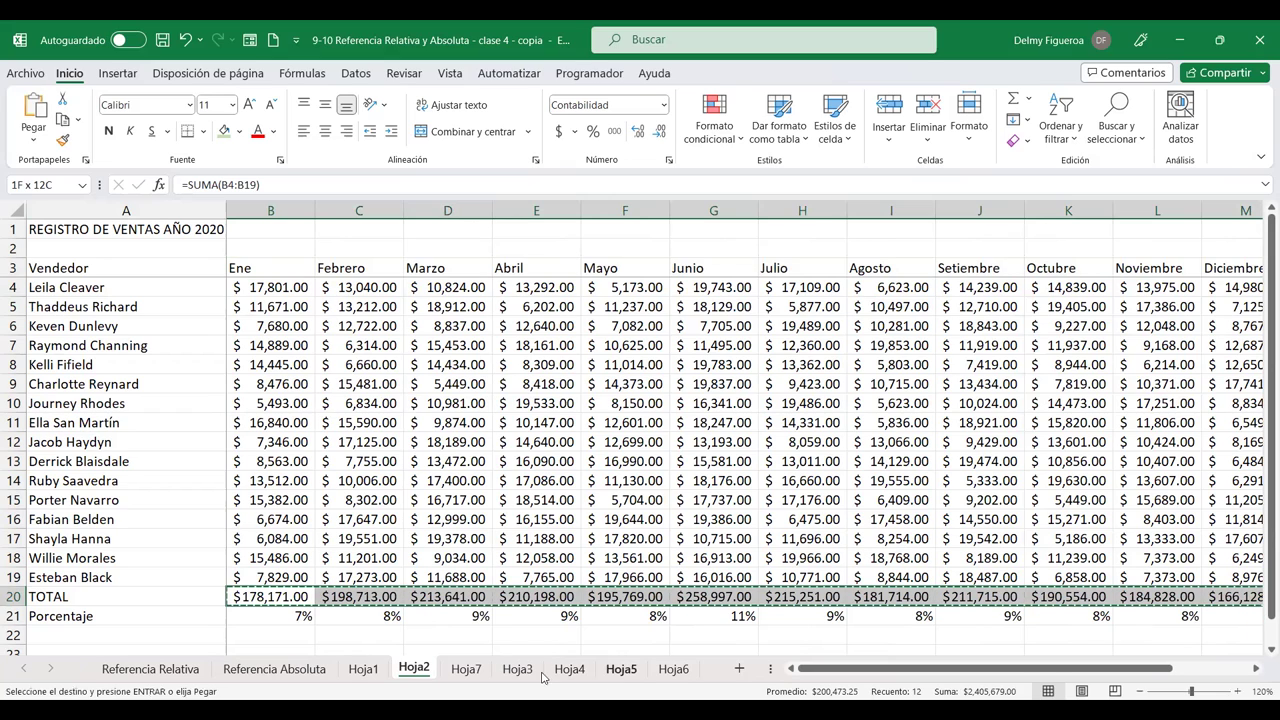
left_click(465, 669)
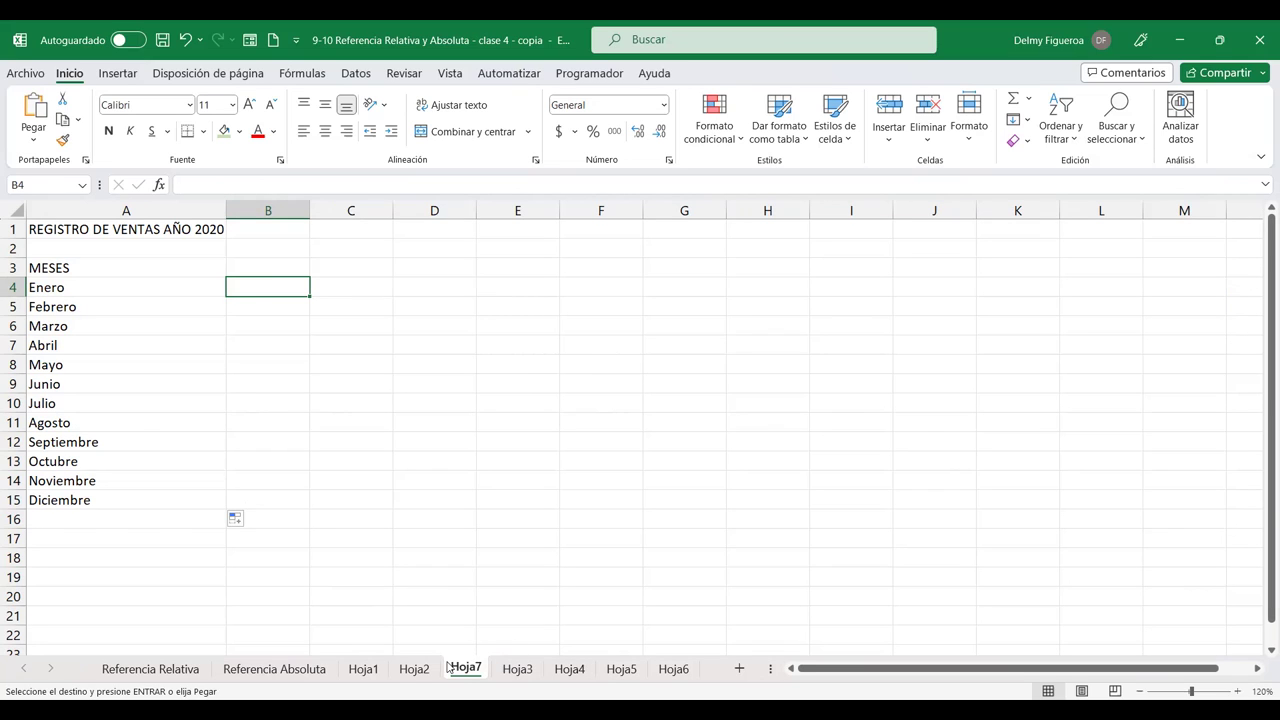
right_click(272, 288)
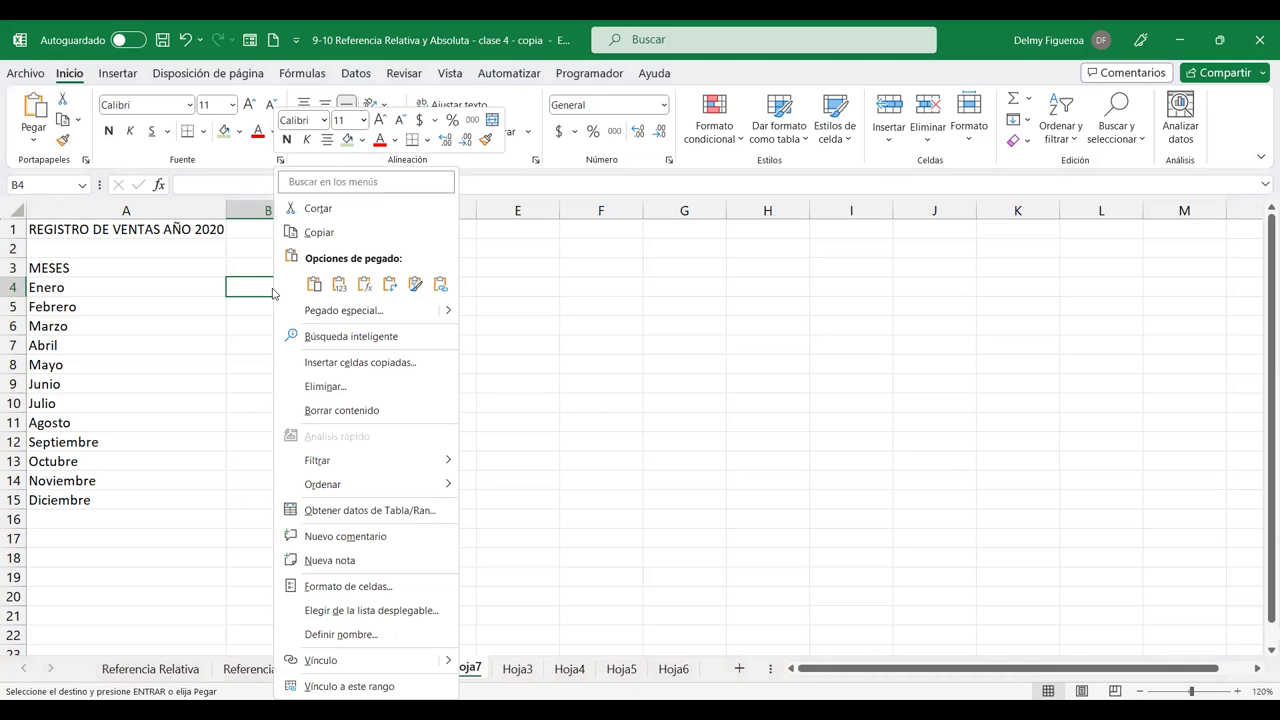
left_click(370, 311)
left_click(405, 430)
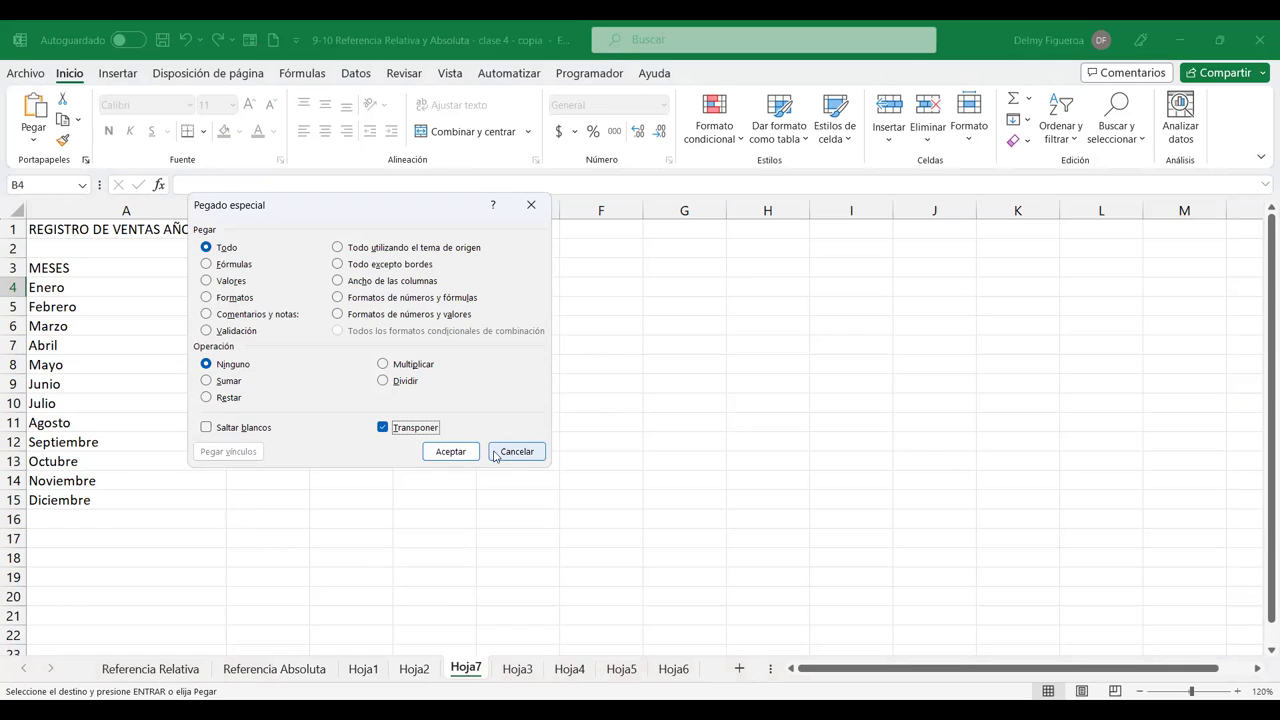
left_click(457, 455)
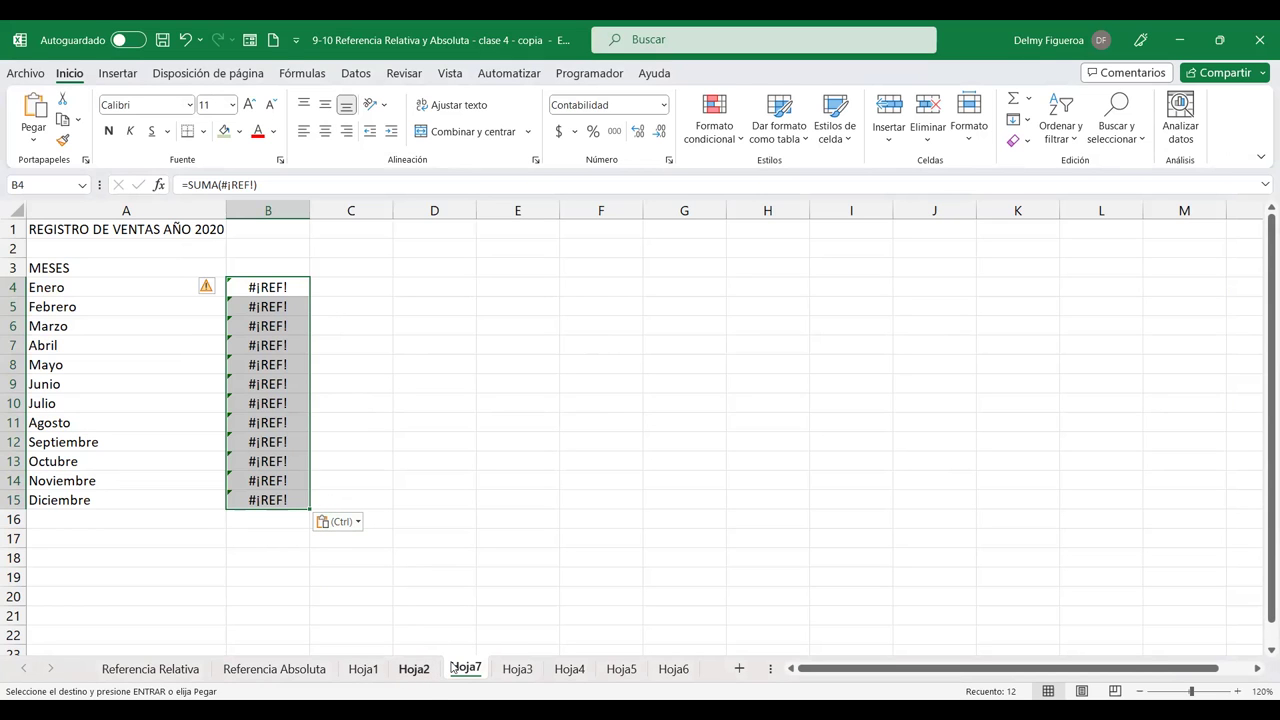
left_click(414, 670)
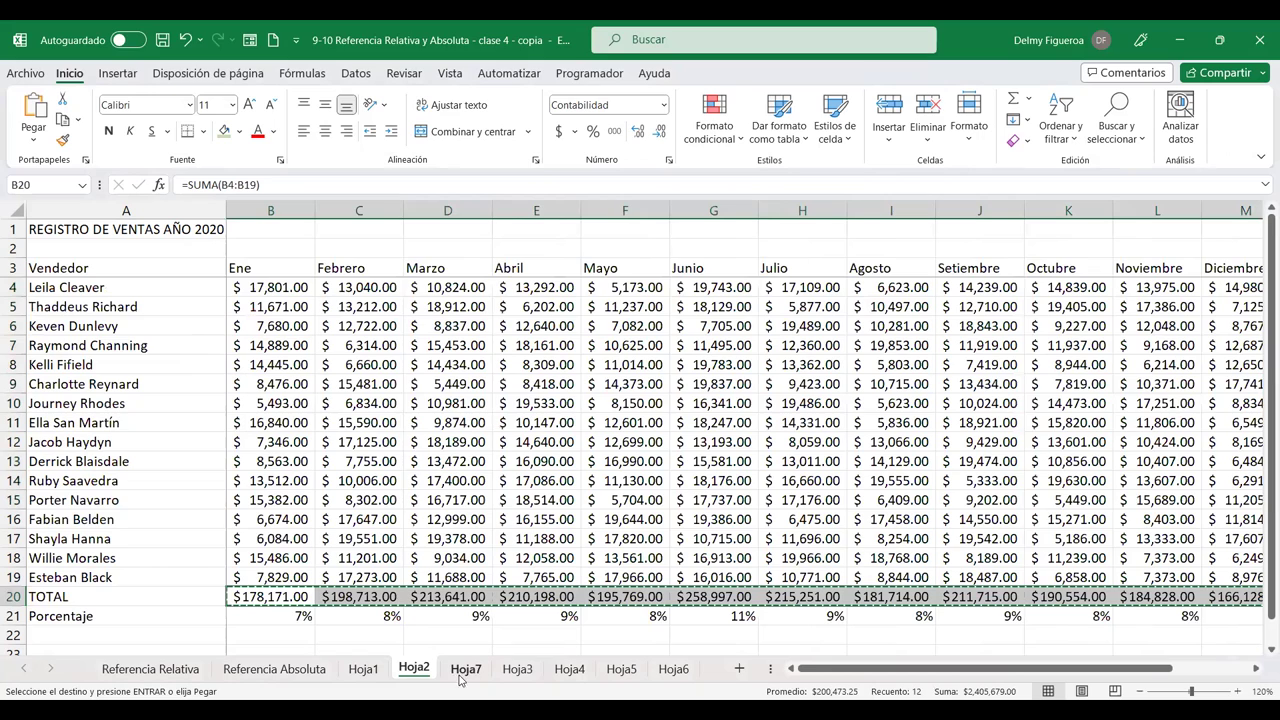
left_click(467, 670)
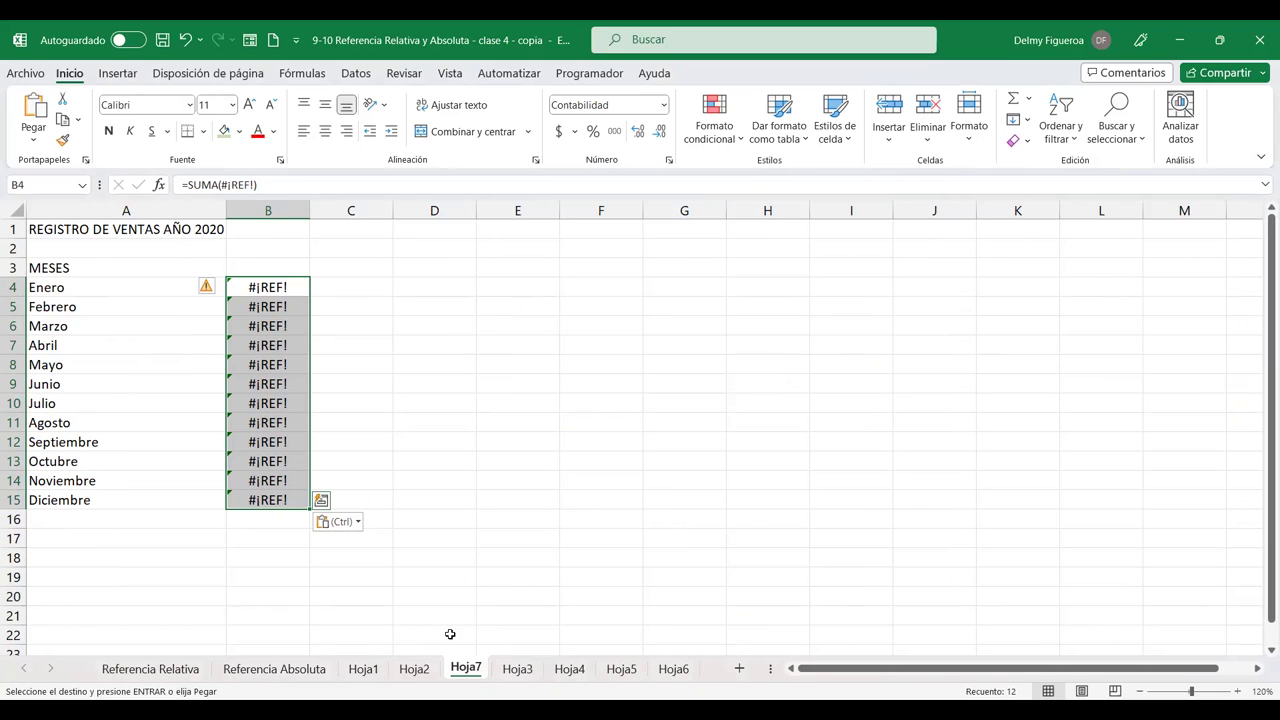
Step: Clear the #¡REF! errors and link B4 to =+Hoja2!B20 ($178,171.00)
key("Delete")
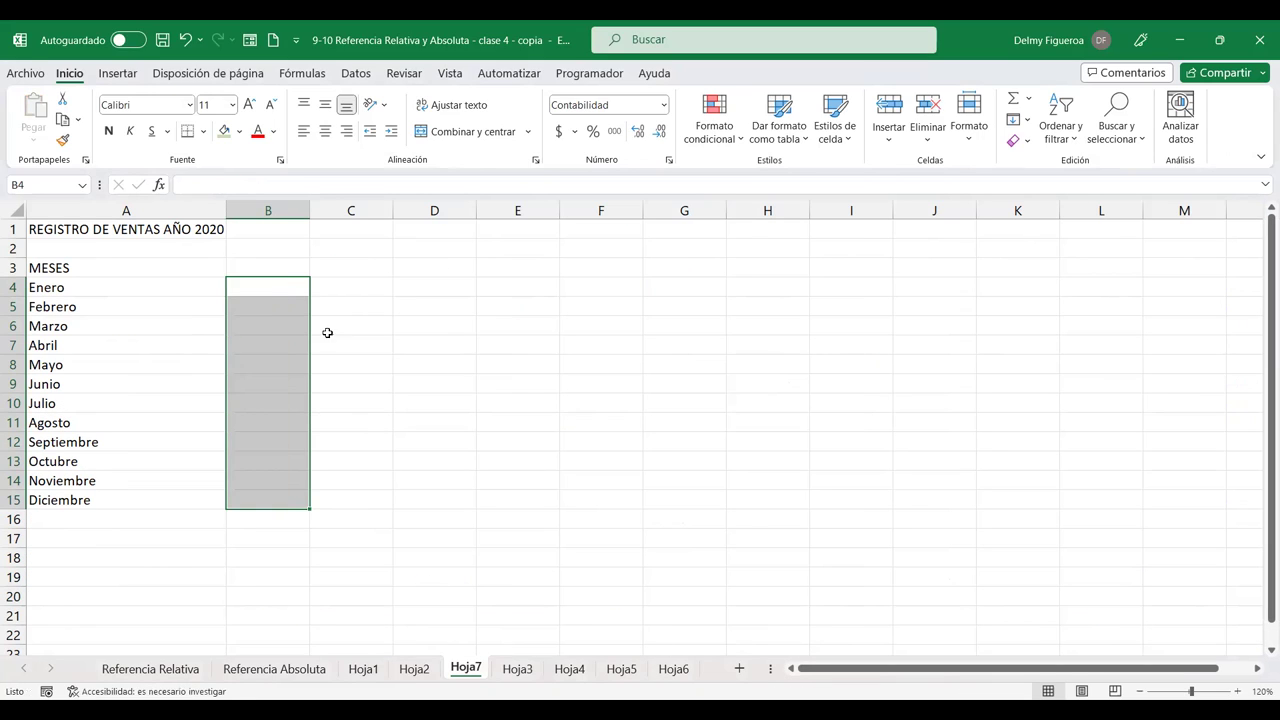
left_click(268, 287)
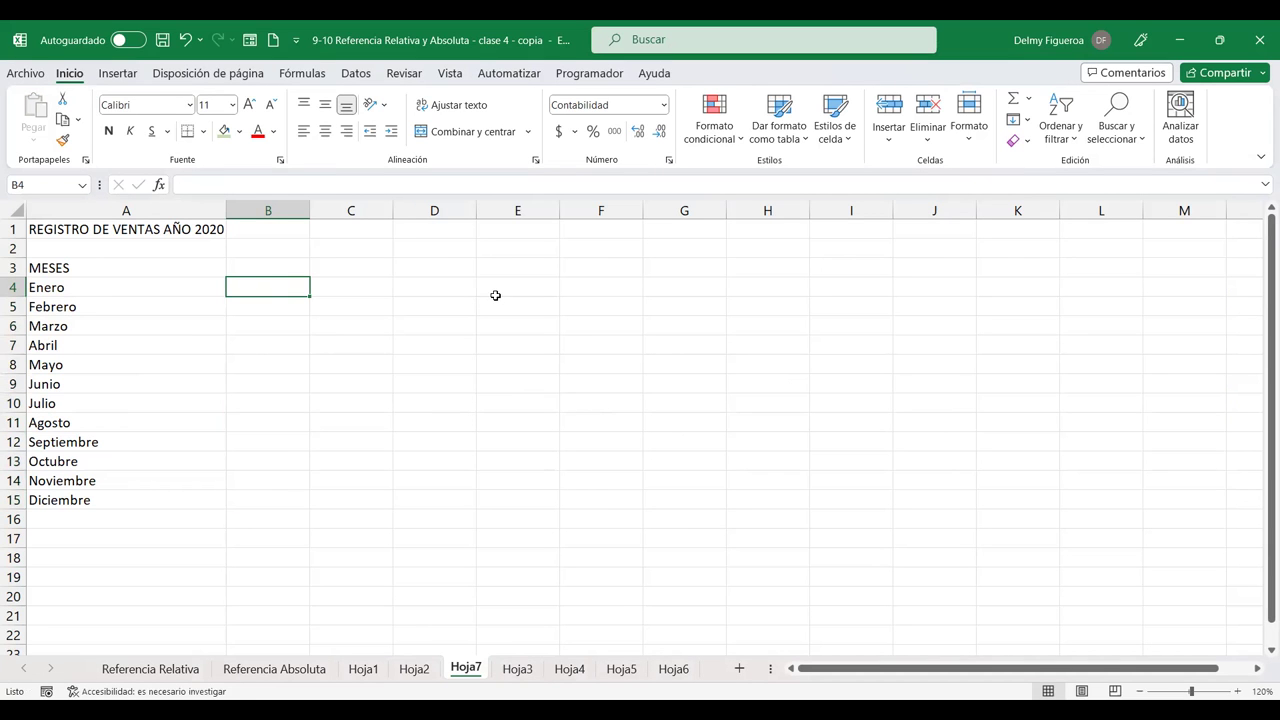
type("+")
left_click(414, 670)
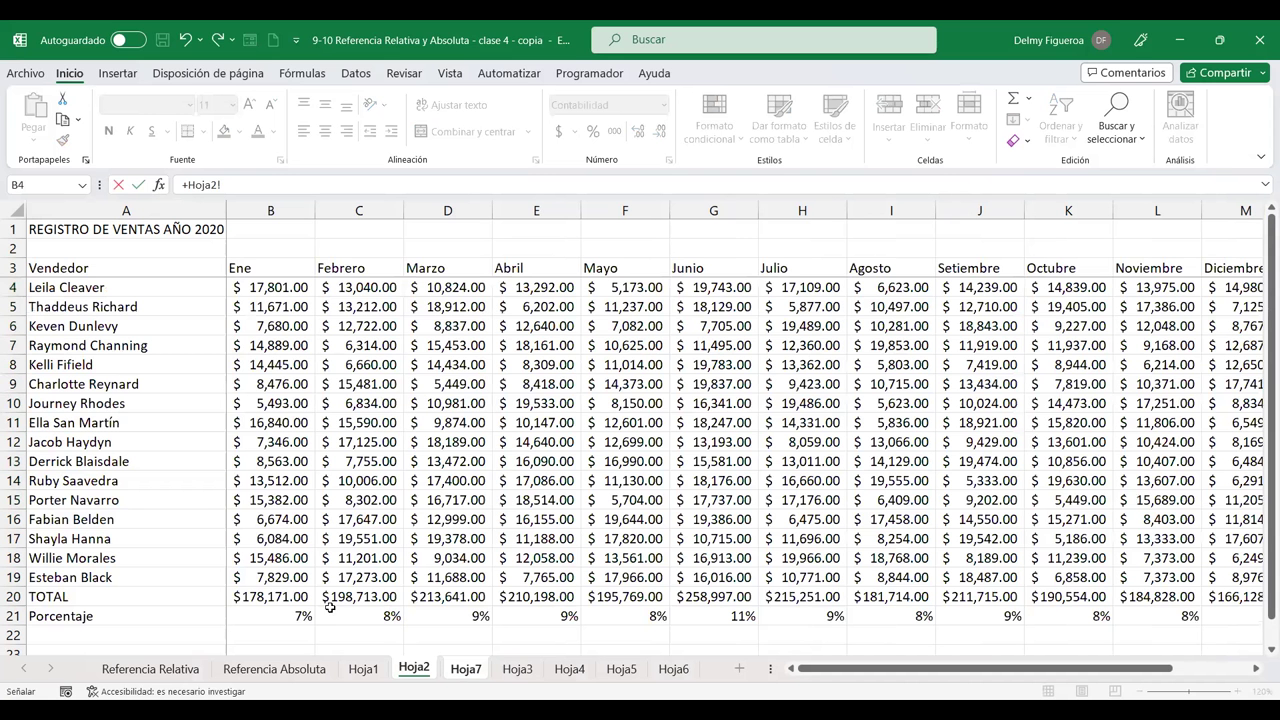
left_click(278, 597)
key("Return")
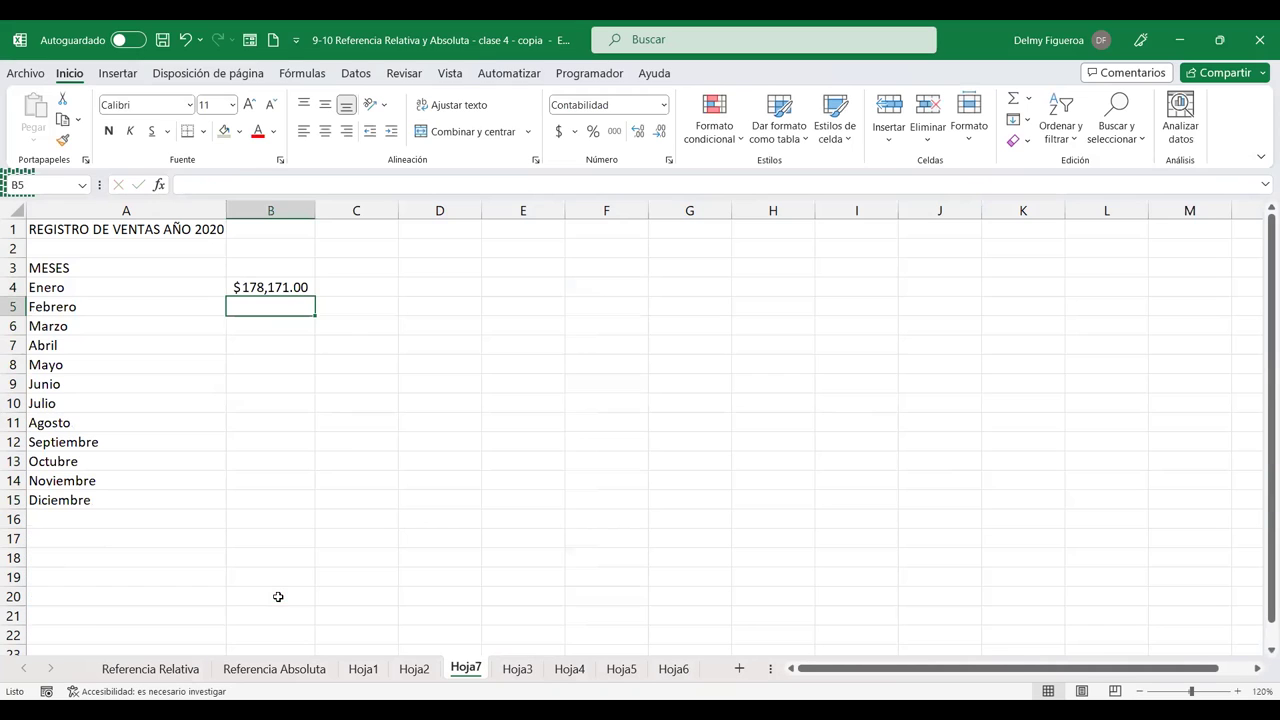
Step: Copy B4's formula into B5 and change it to Hoja2!C20 for Febrero ($198,713.00)
left_click(305, 288)
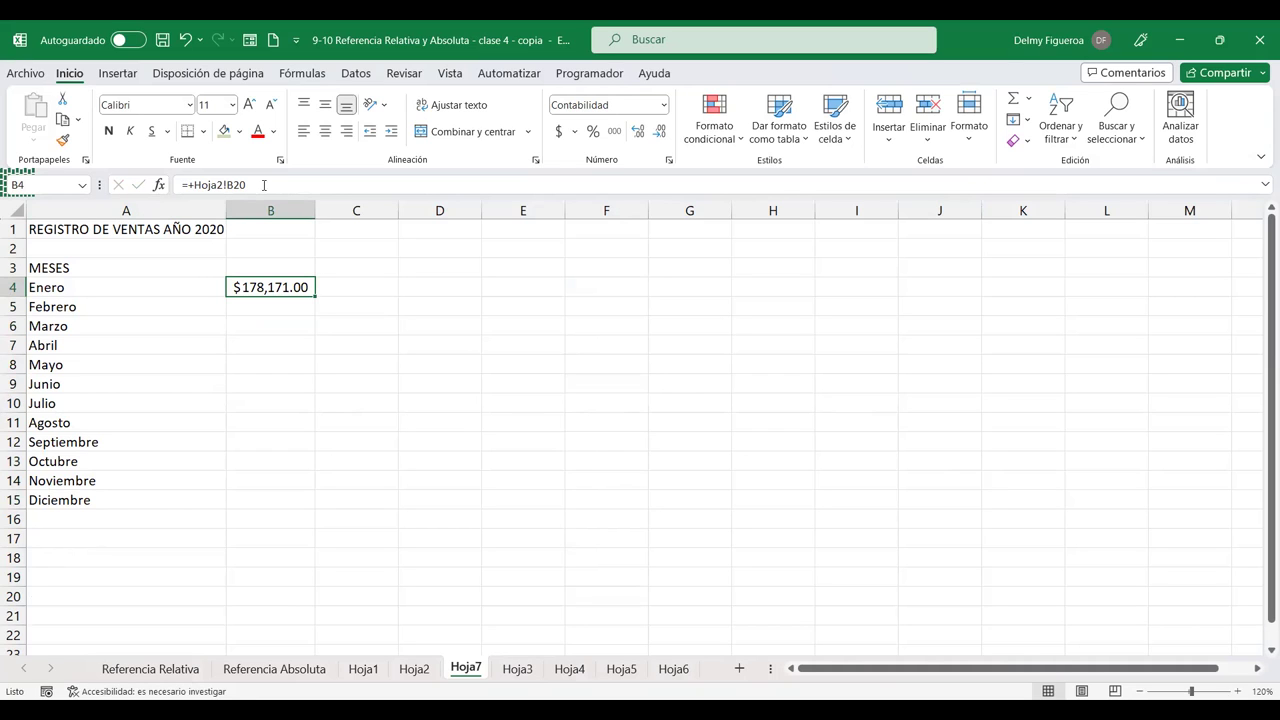
left_click_drag(248, 185, 3, 178)
key("ctrl+c")
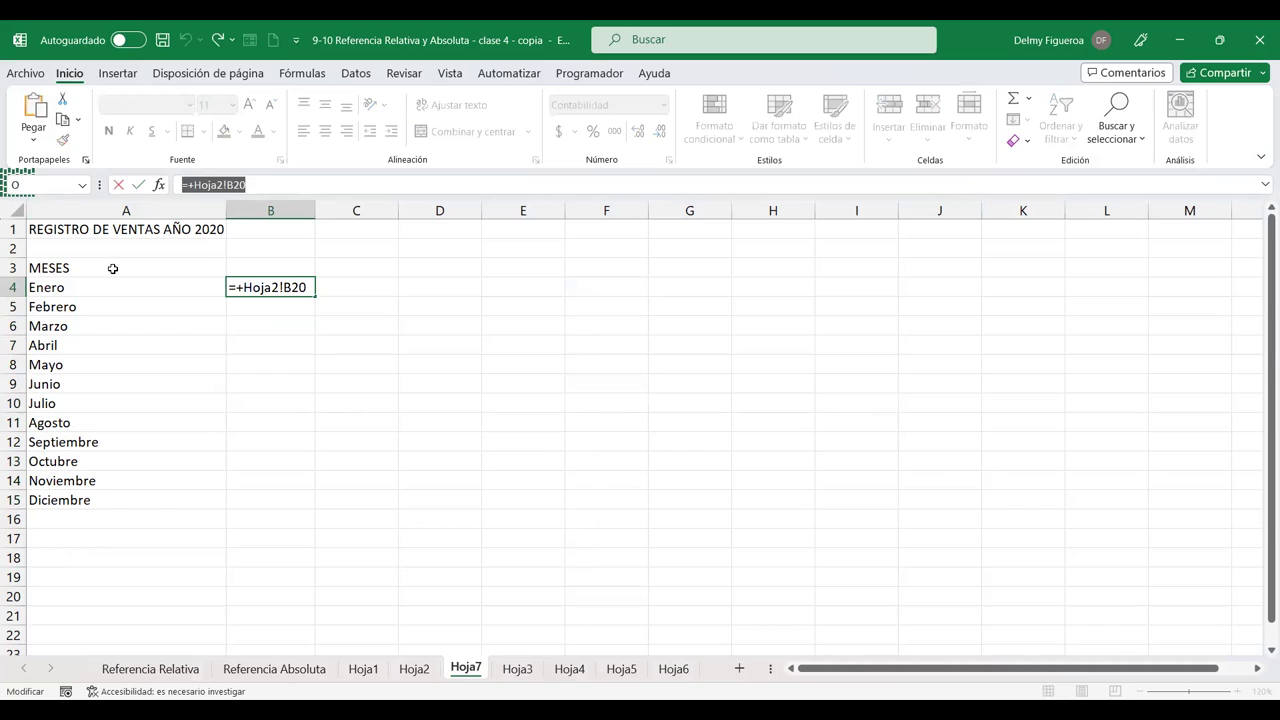
key("Return")
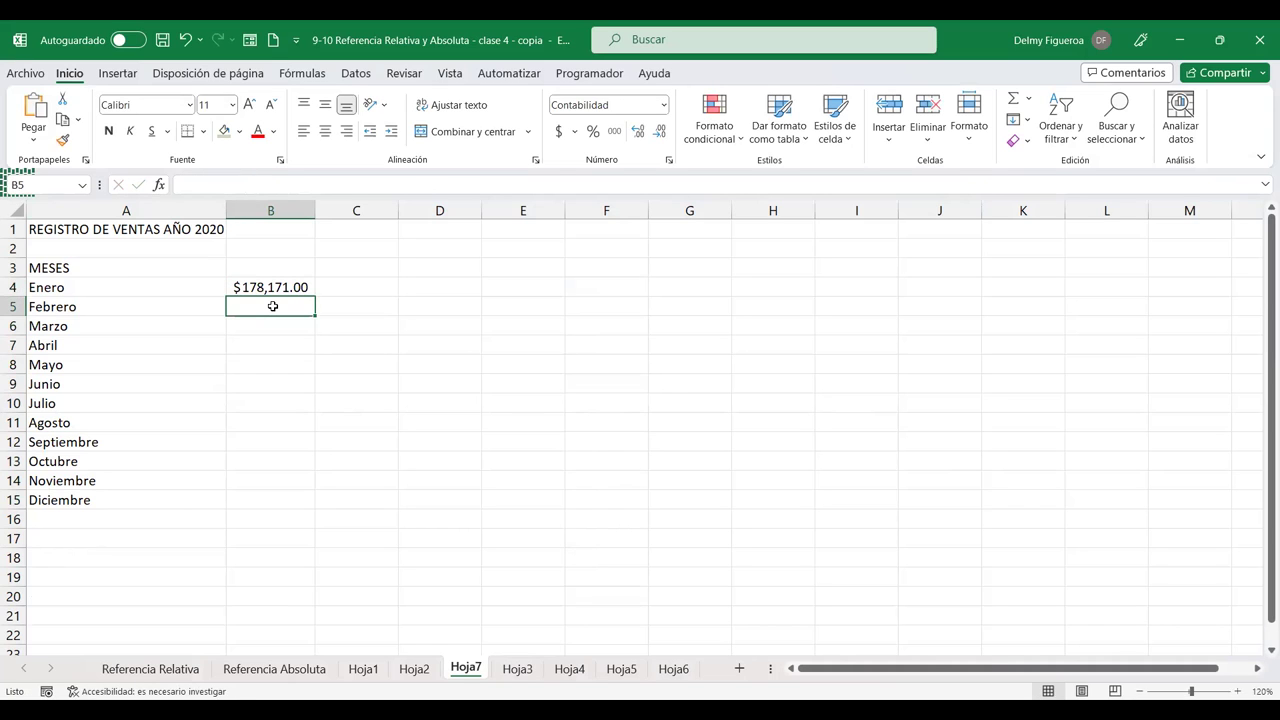
key("ctrl+v")
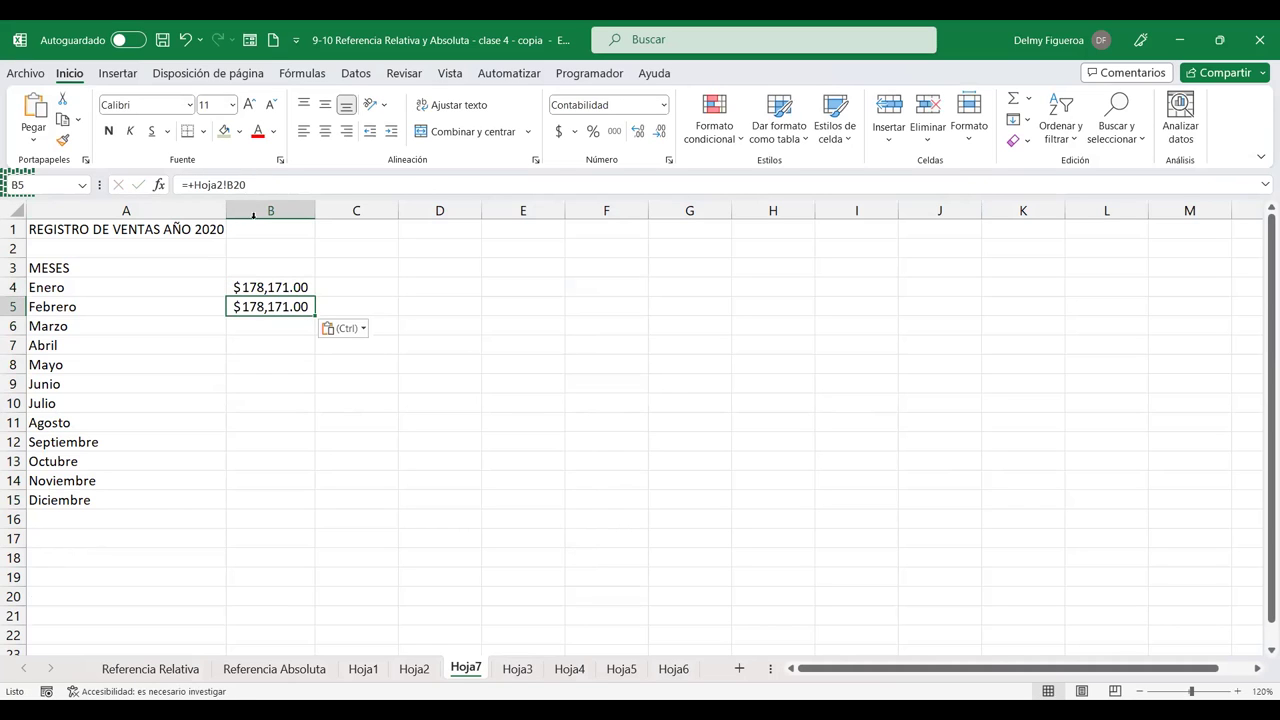
left_click(238, 185)
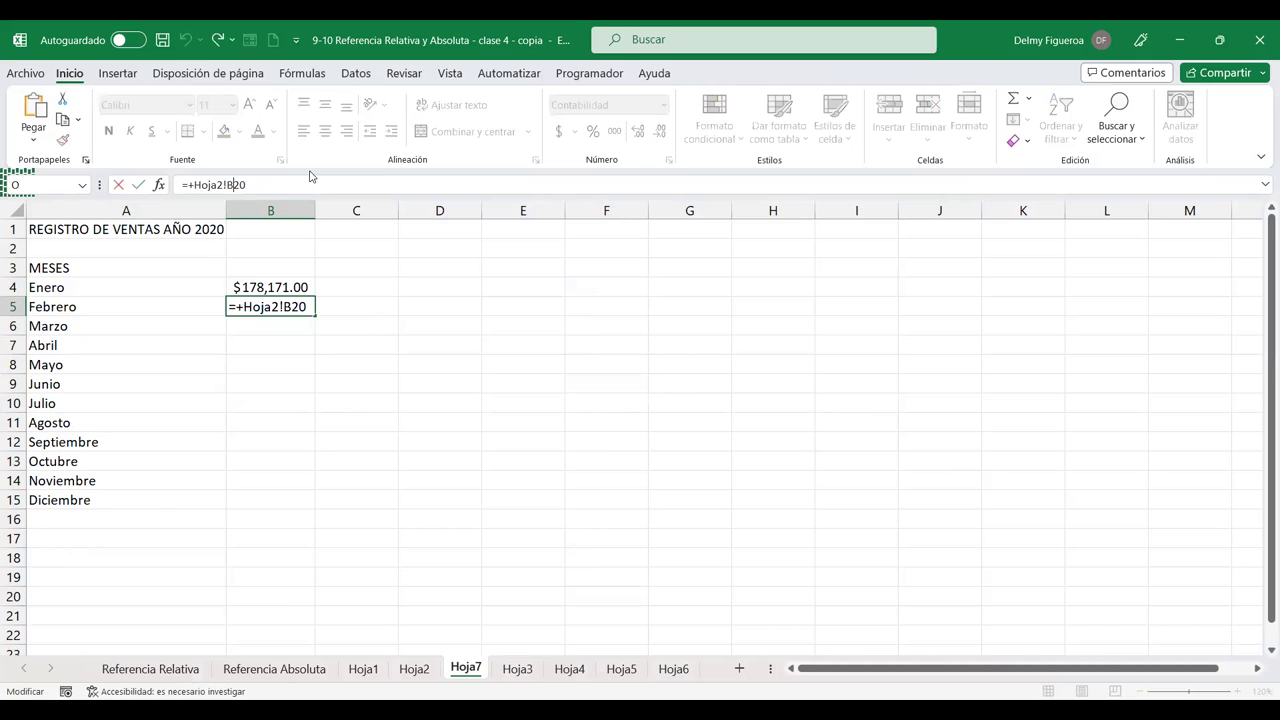
key("BackSpace")
type("c")
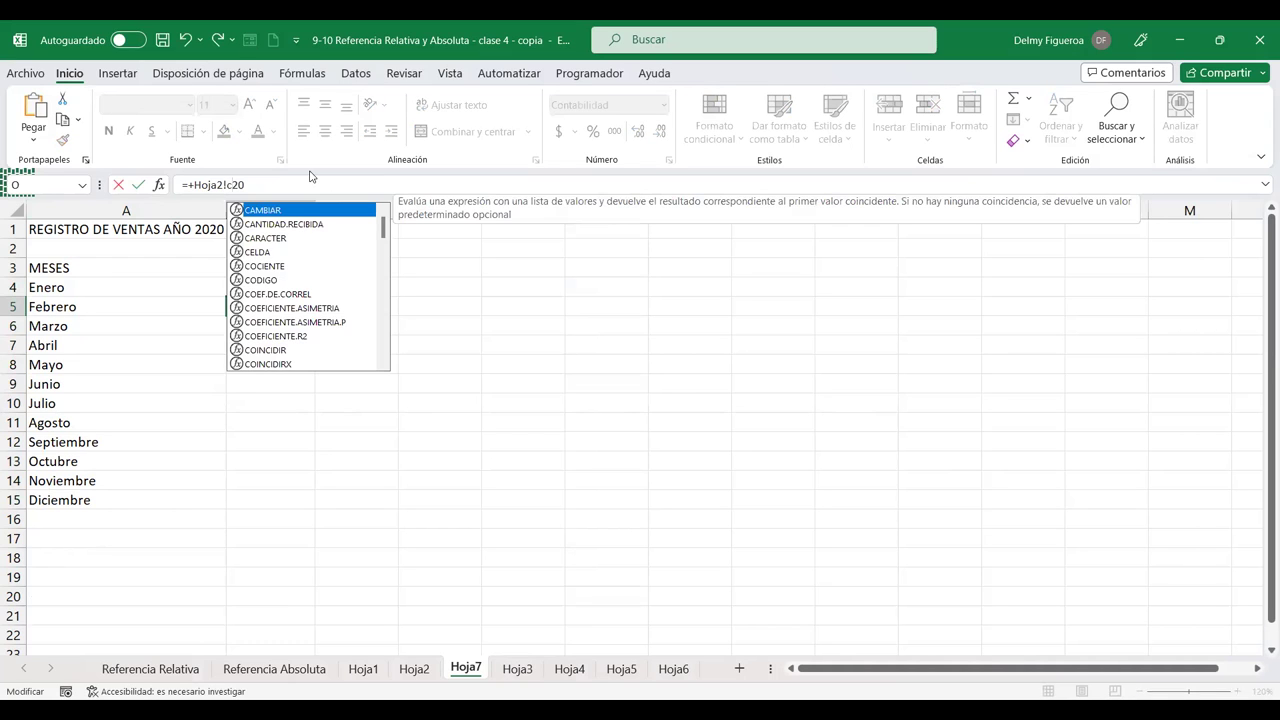
key("Return")
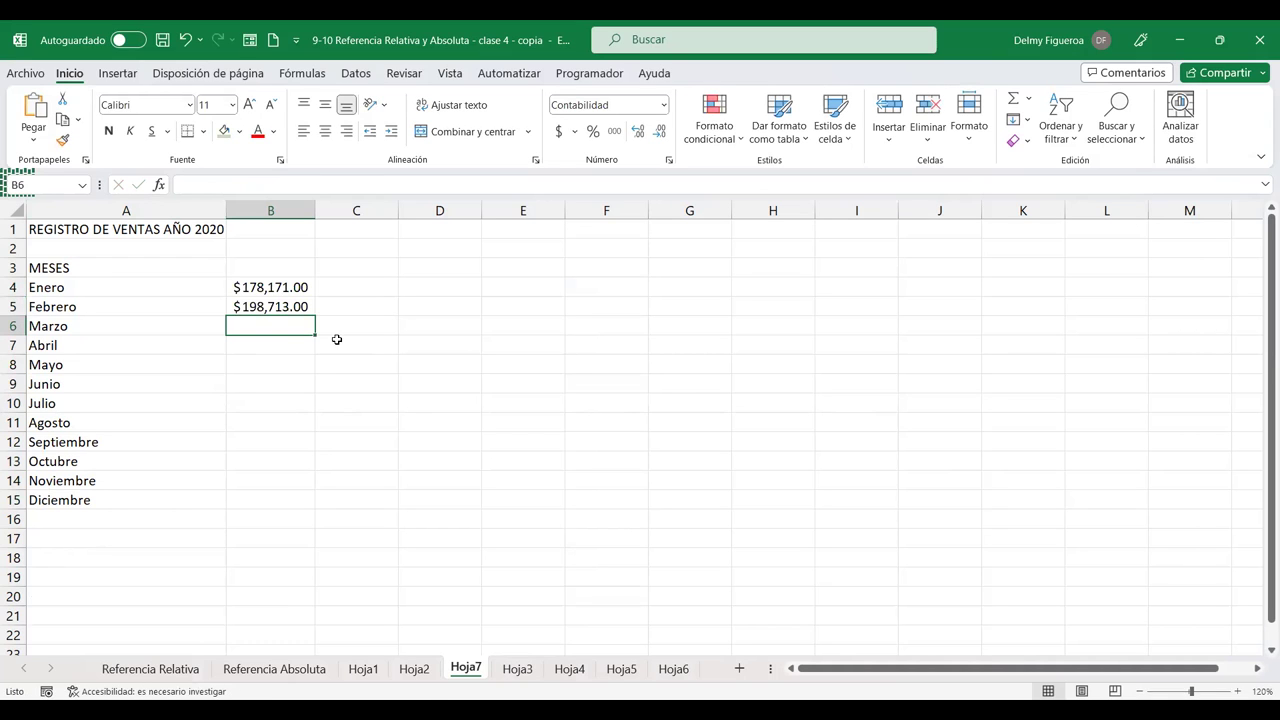
left_click(414, 668)
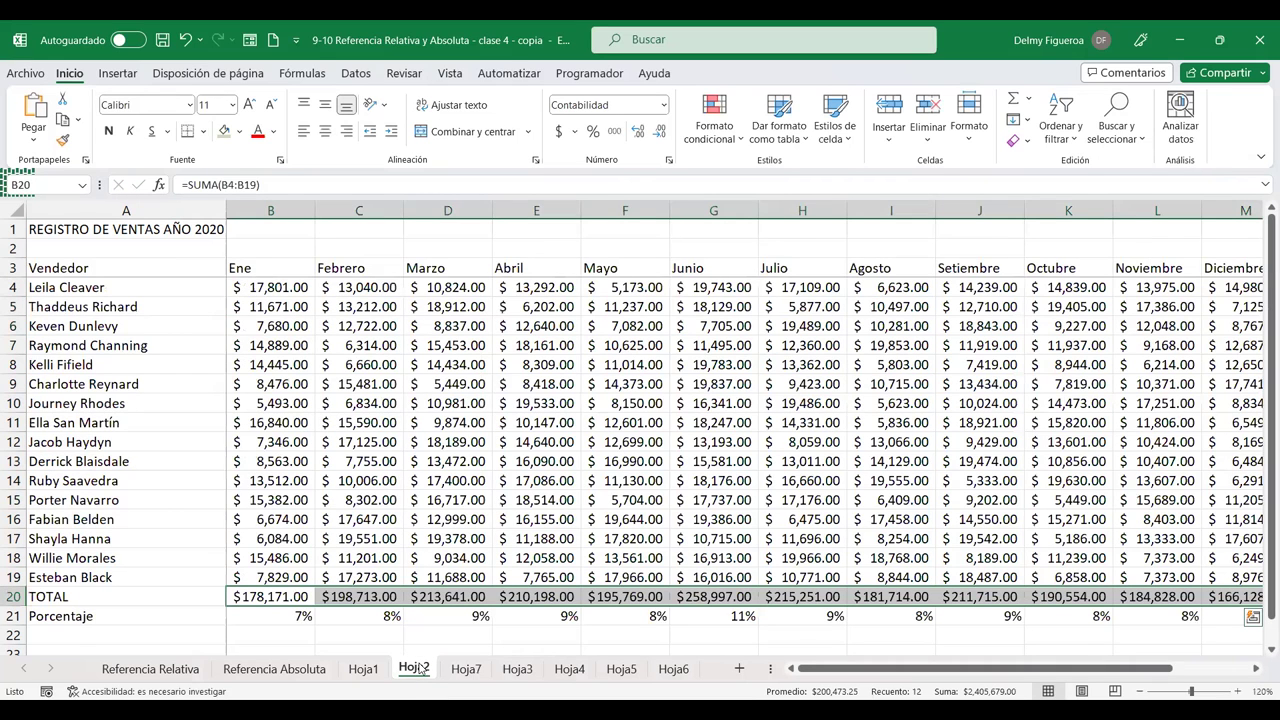
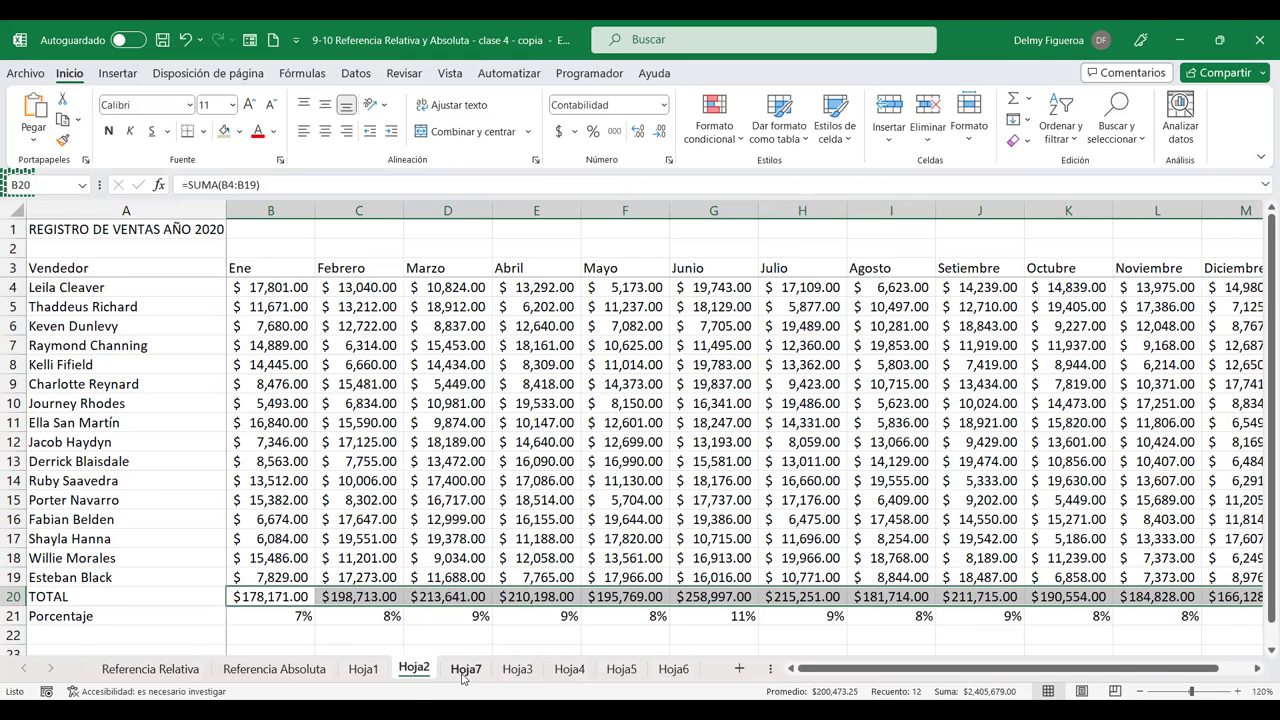
Step: On Hoja7, fix Febrero's B5 formula to =+Hoja2!C20 so it shows $198,713.00
left_click(463, 676)
left_click(285, 287)
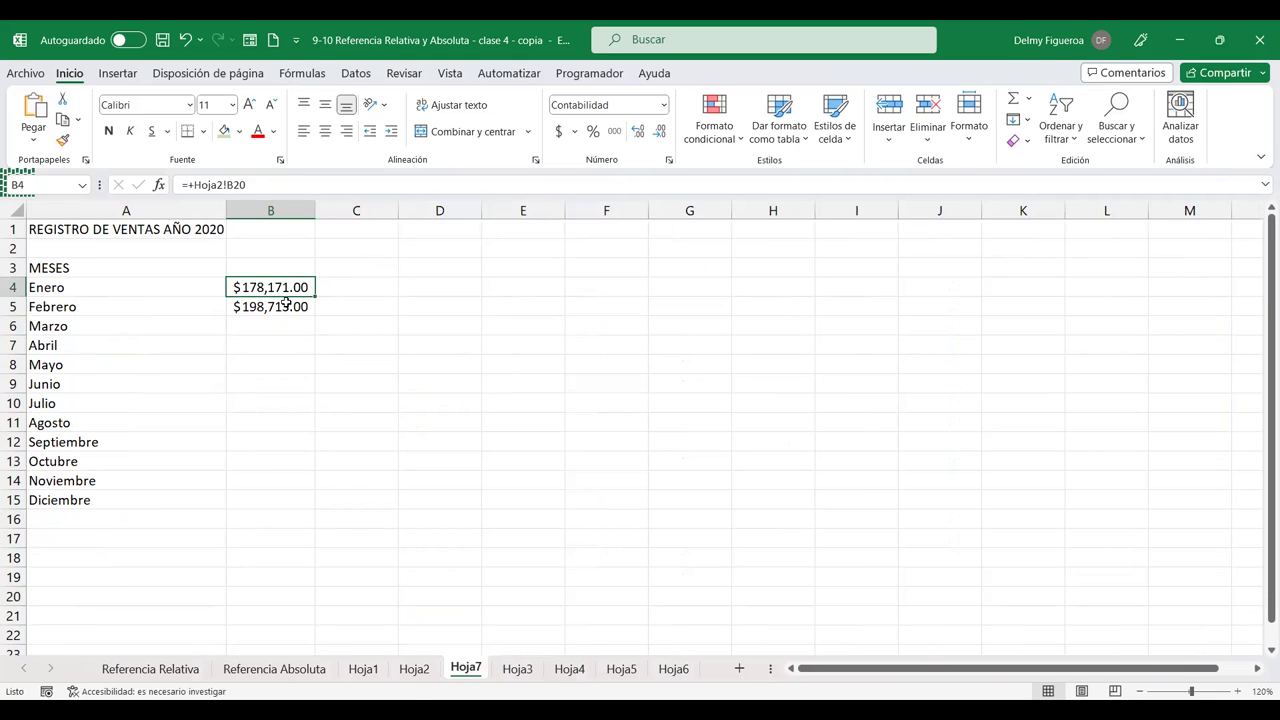
left_click(285, 307)
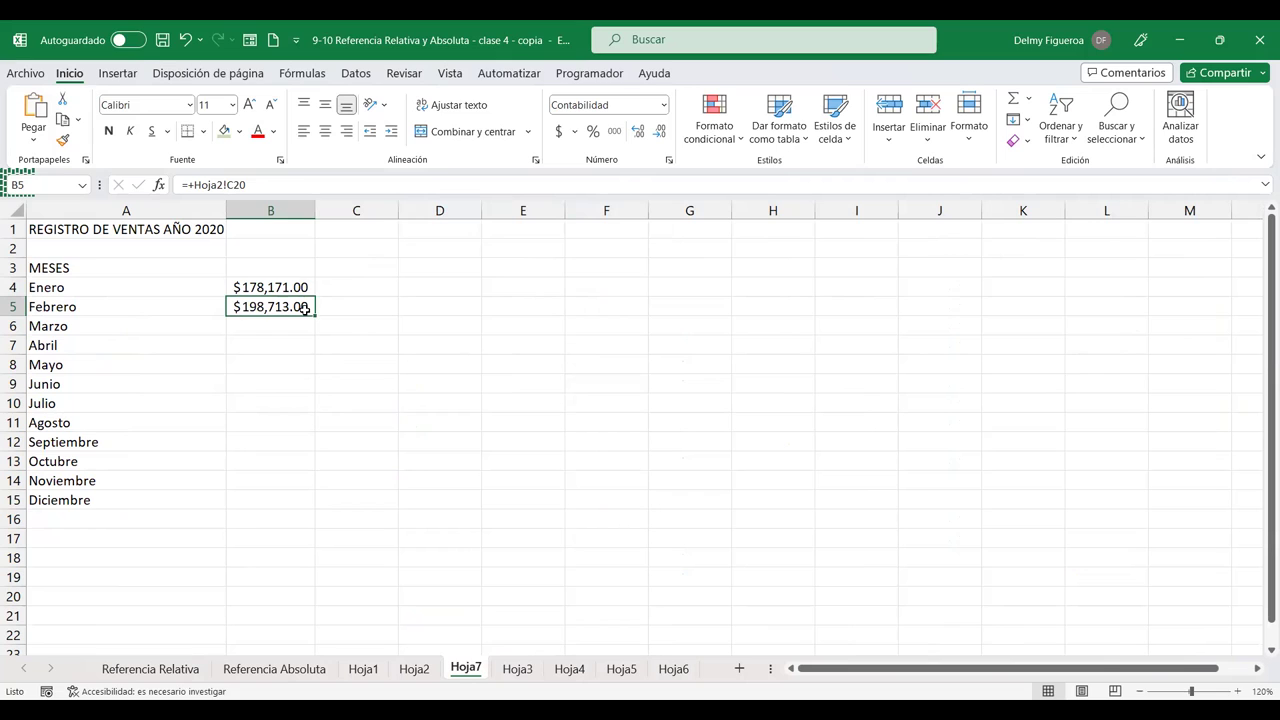
left_click(274, 186)
key("shift+Home")
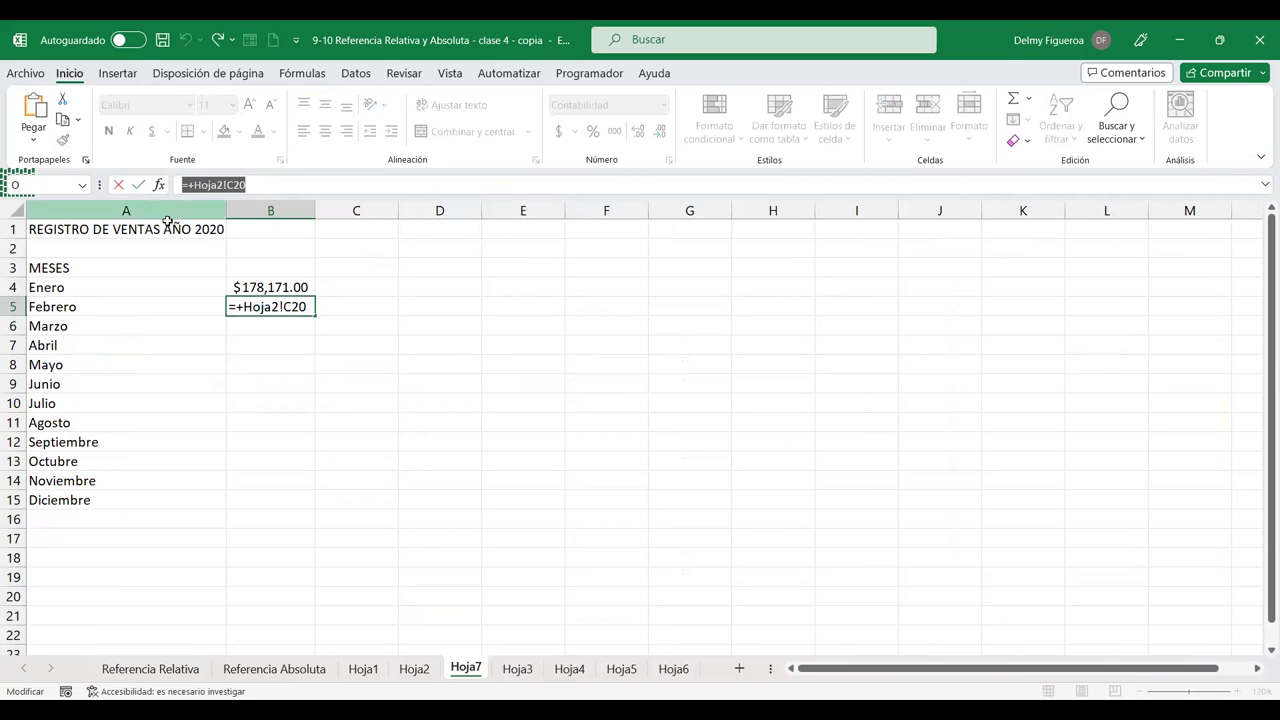
type("c")
key("Escape")
left_click(264, 185)
key("shift+Home")
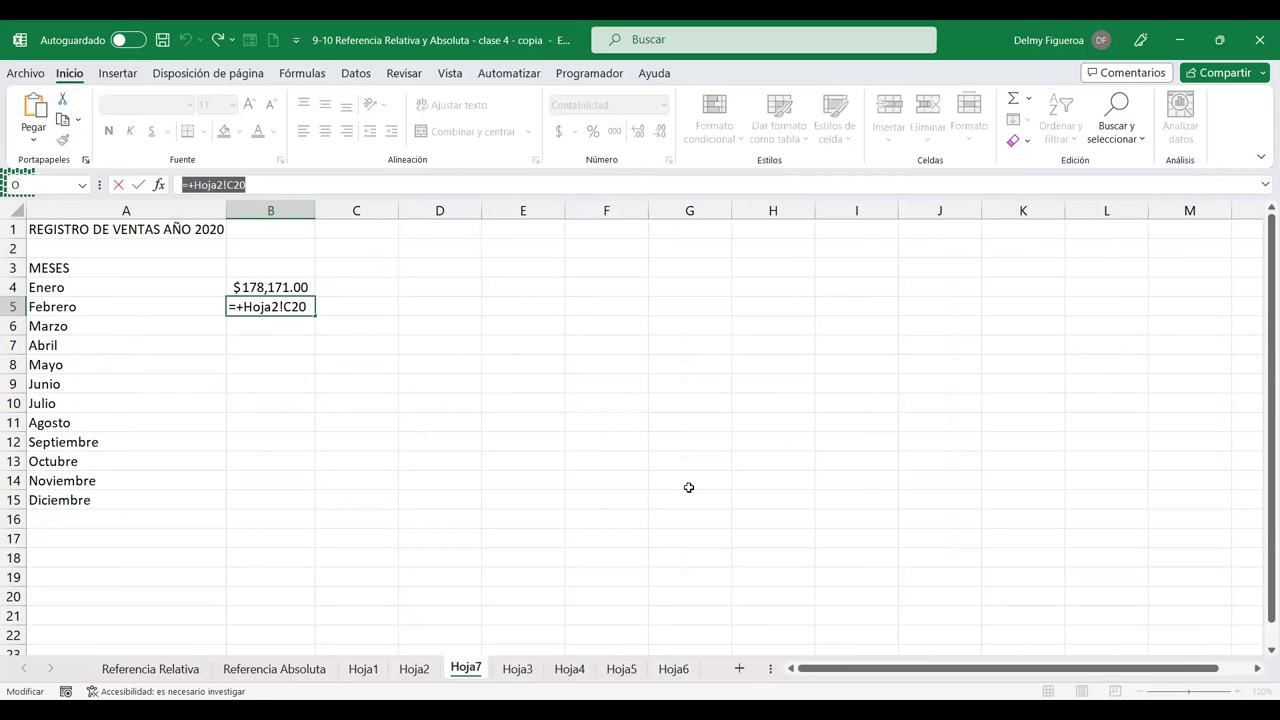
key("Return")
Step: Copy the formula to B6 and change its reference to D20 for Marzo's $213,641.00
type("$198,713.00")
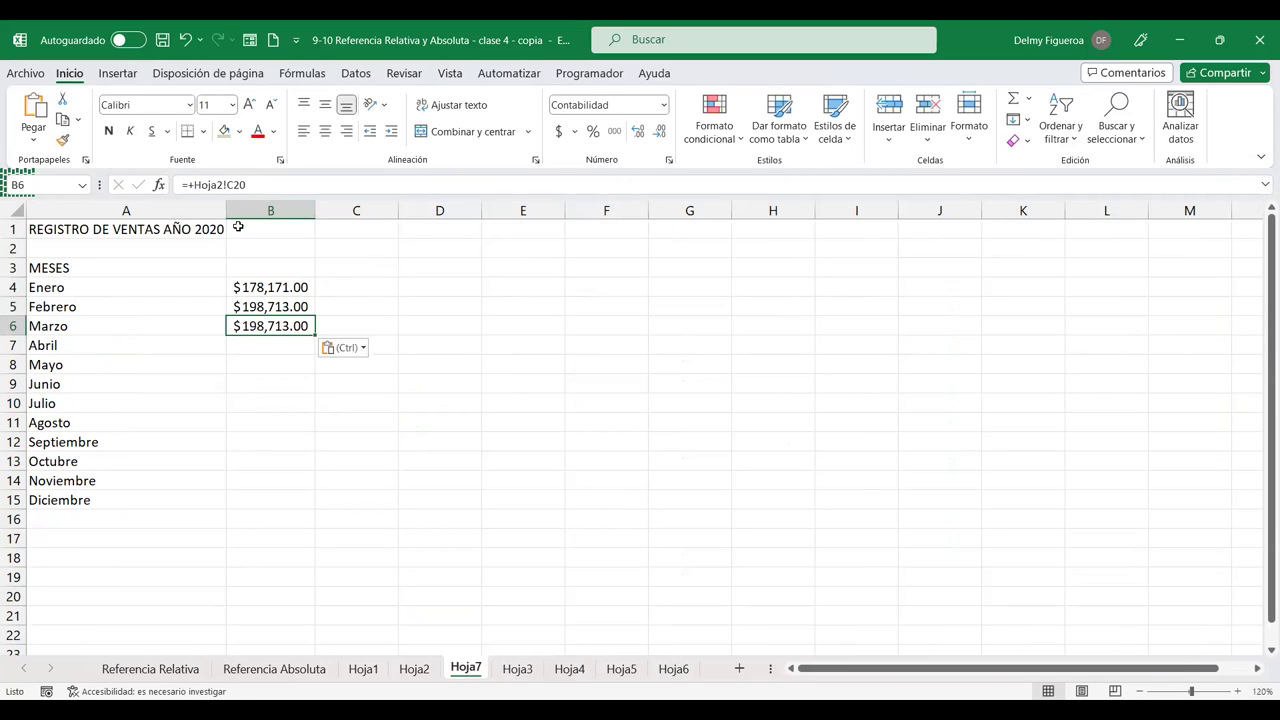
left_click(233, 185)
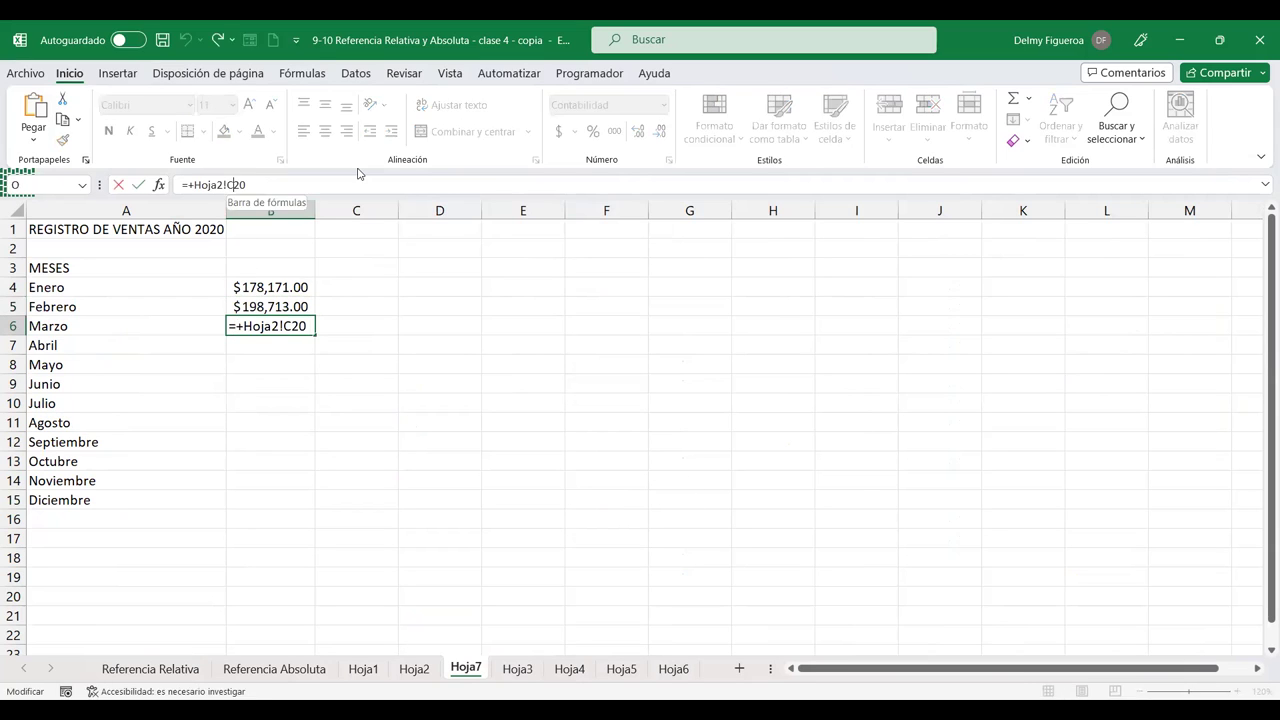
key("BackSpace")
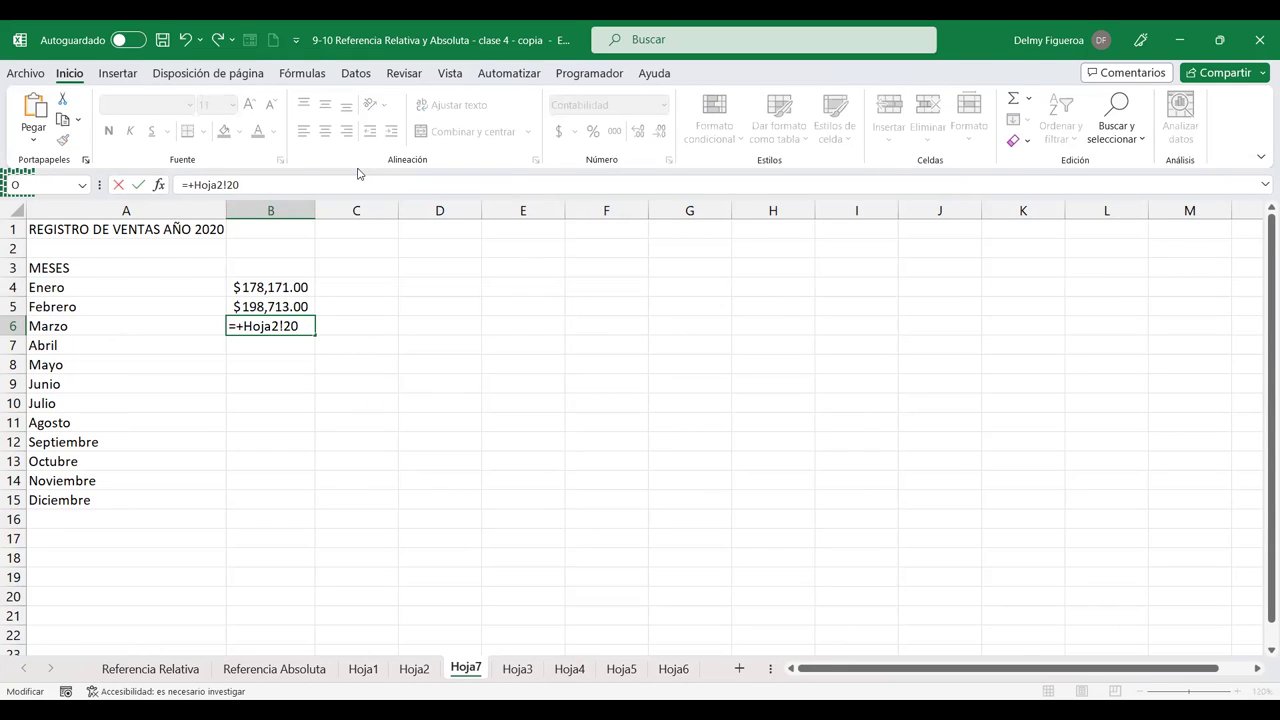
type("D")
key("Return")
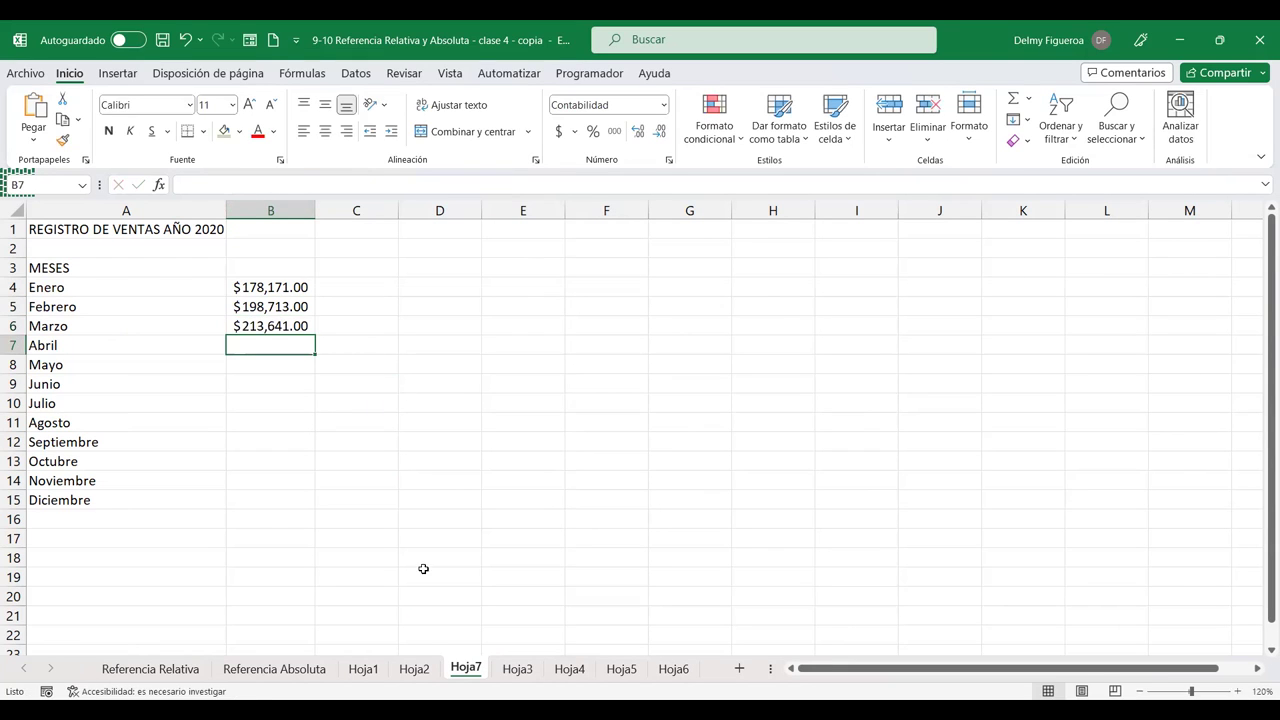
Step: Link Abril's total in B7 to Hoja2!E20, showing $210,198.00
type("+")
left_click(416, 669)
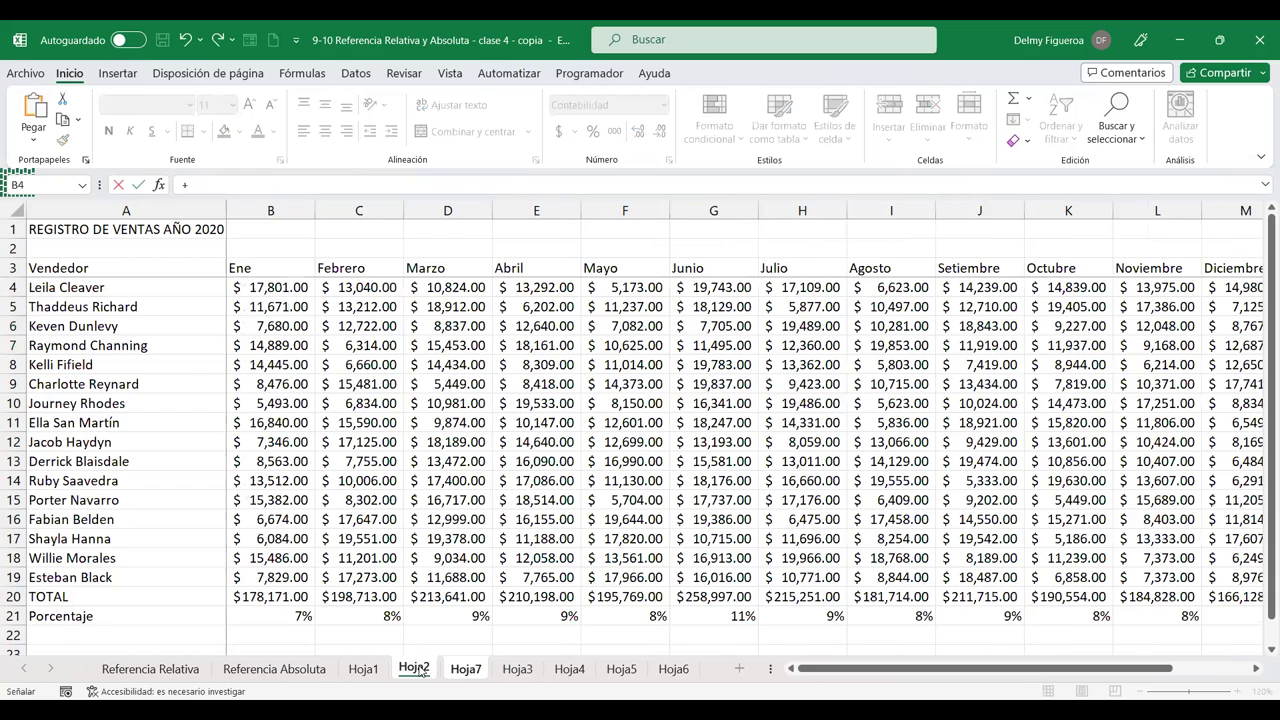
left_click(533, 596)
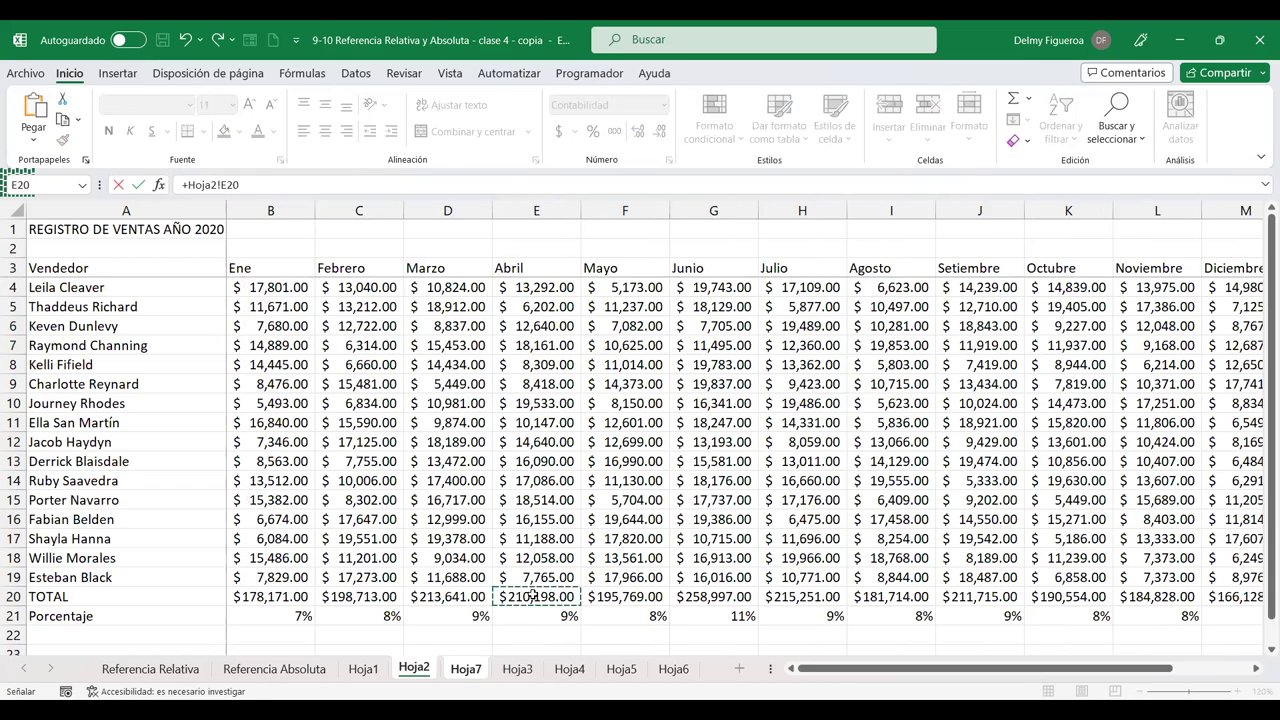
key("Return")
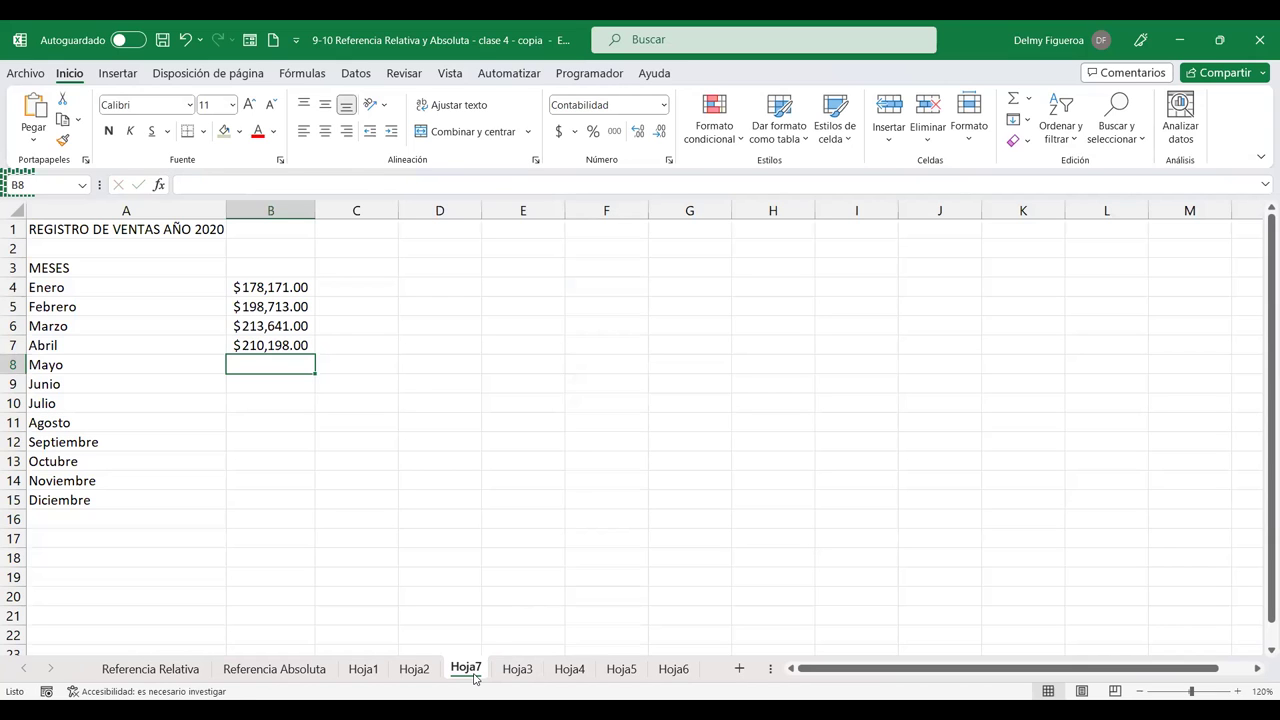
Step: Link Mayo's total in B8 to Hoja2!F20, showing $195,769.00
type("+")
left_click(420, 670)
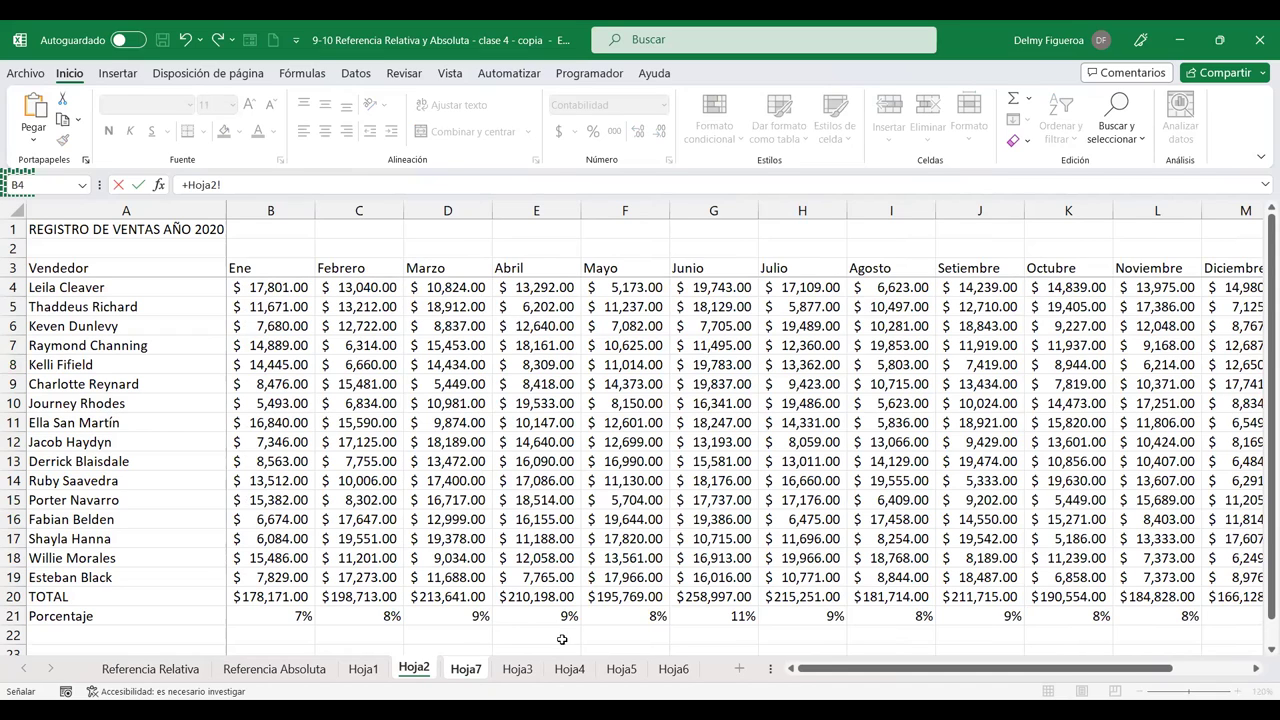
left_click(608, 597)
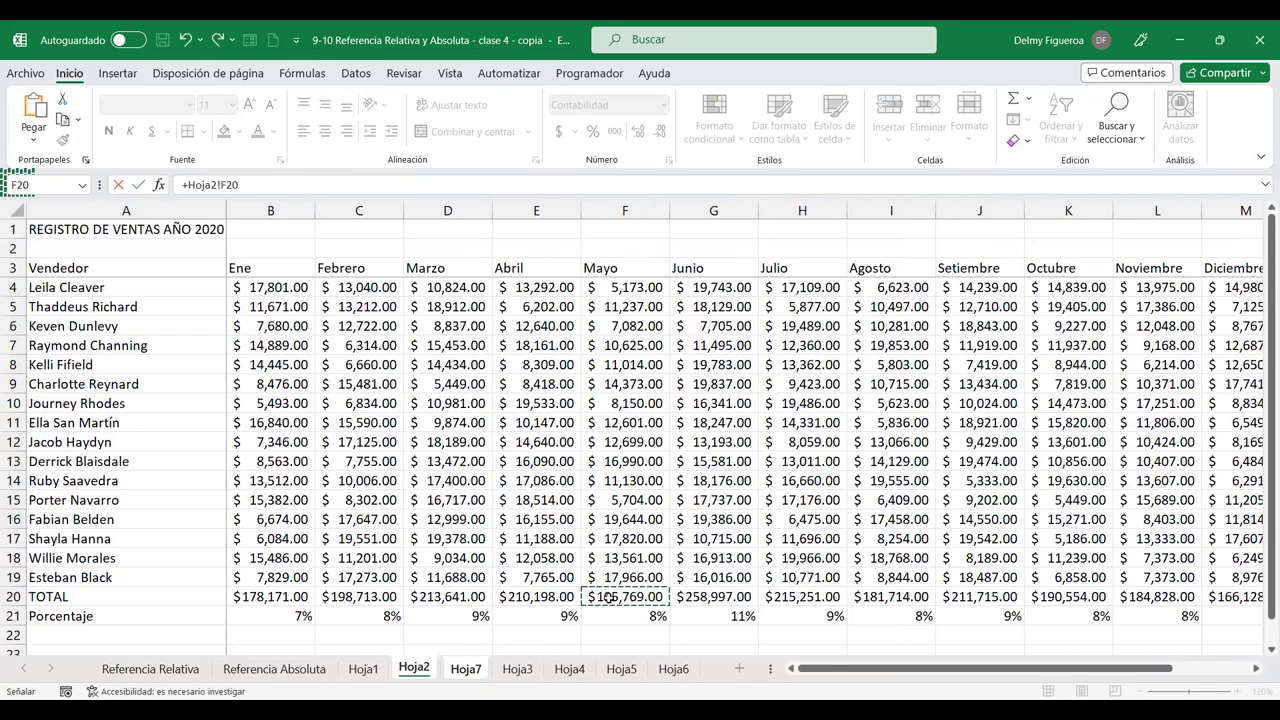
key("Return")
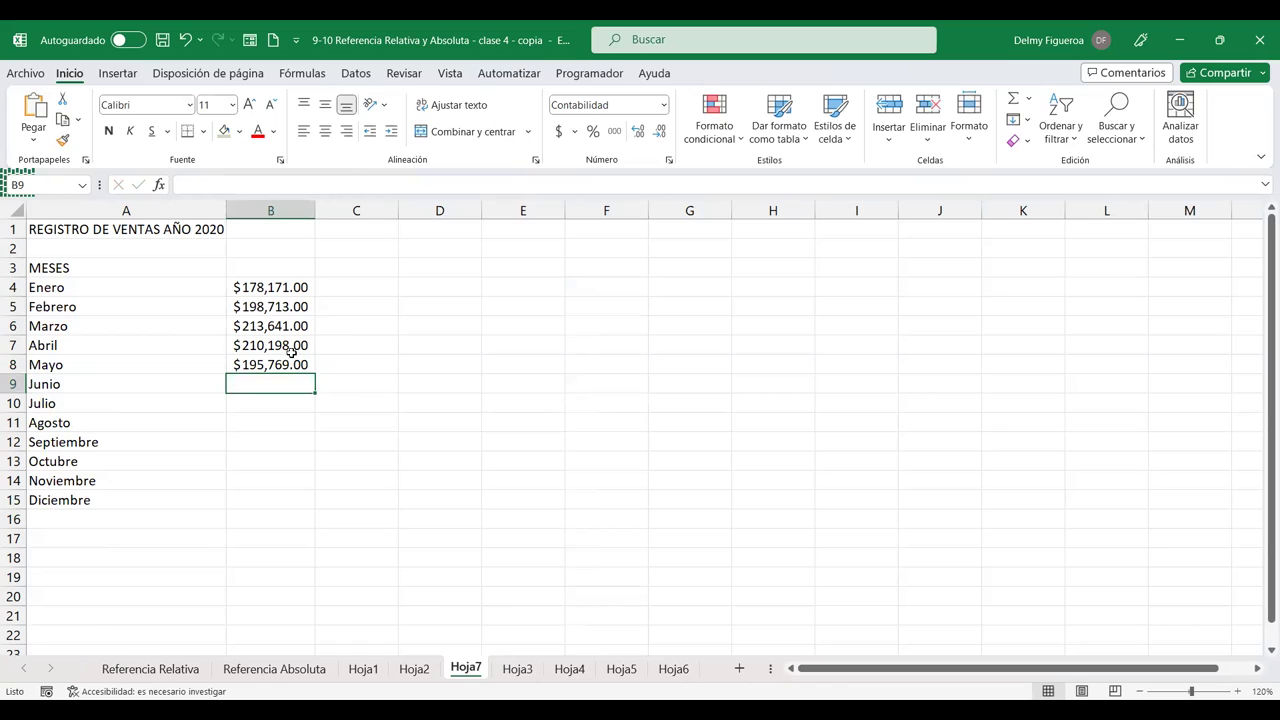
key("Up")
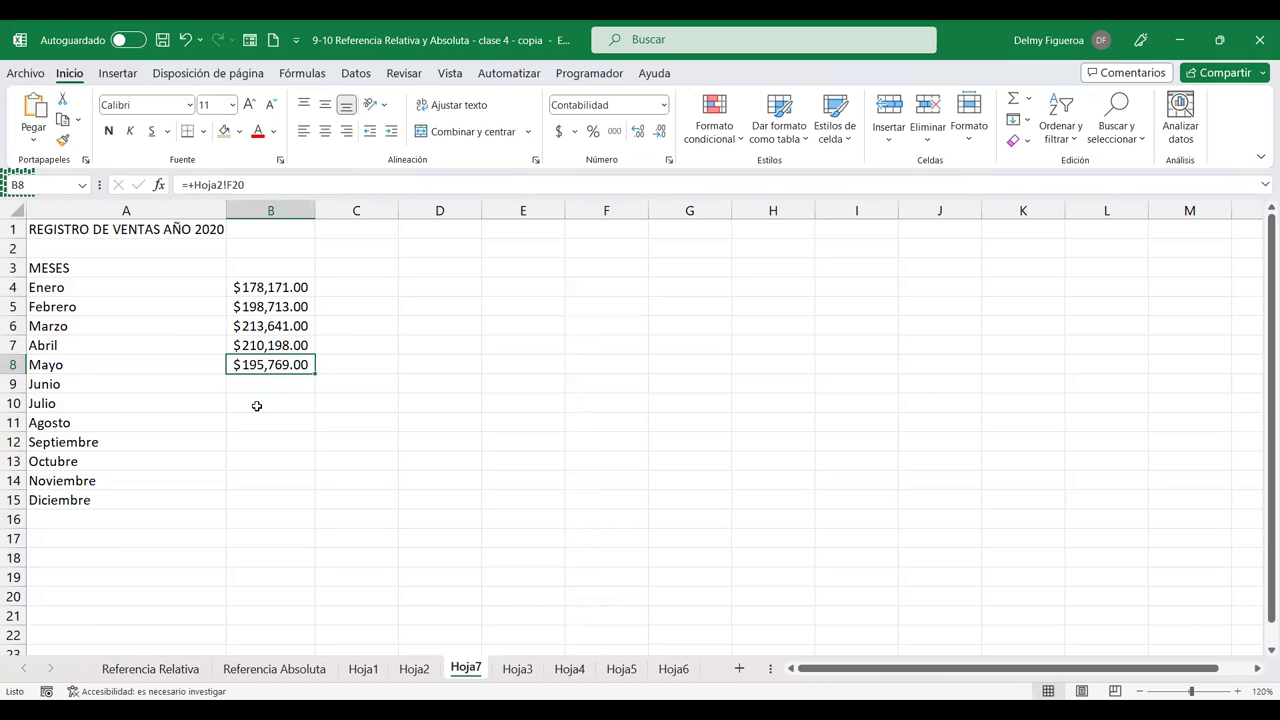
left_click(268, 382)
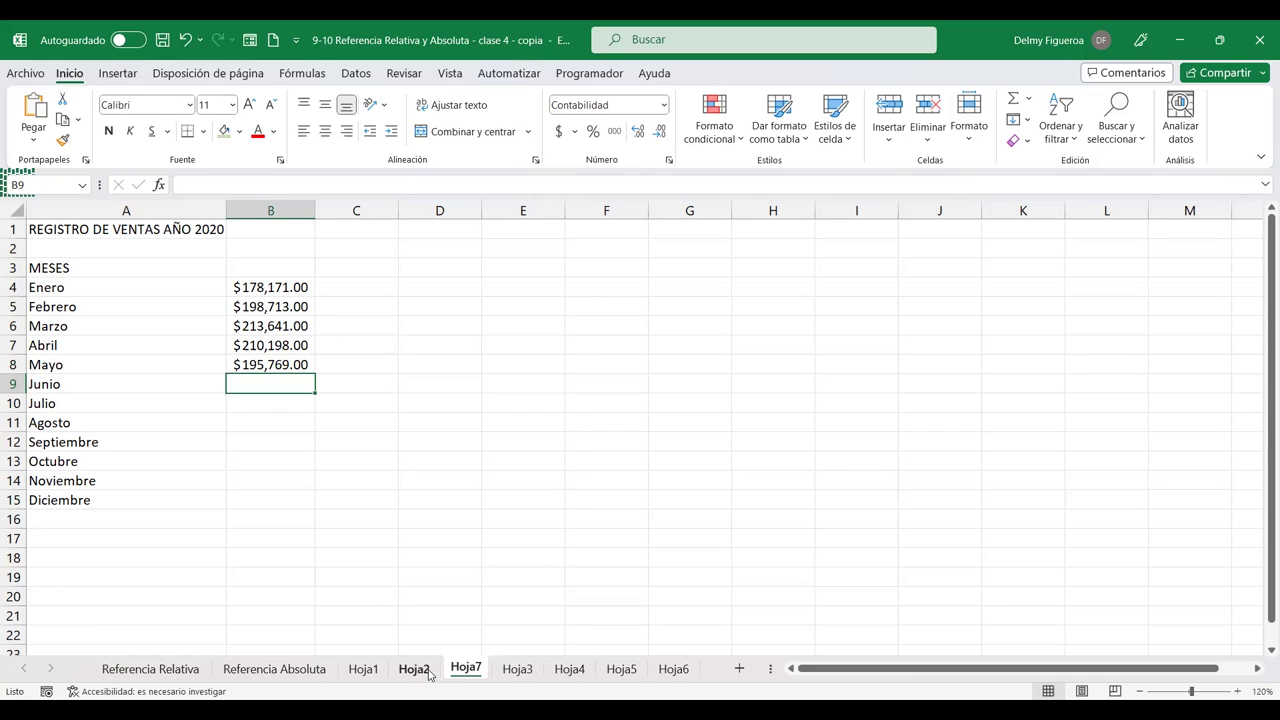
Step: Link Junio and Julio totals to Hoja2 G20 and H20 ($258,997.00, $215,251.00)
type("+")
left_click(428, 672)
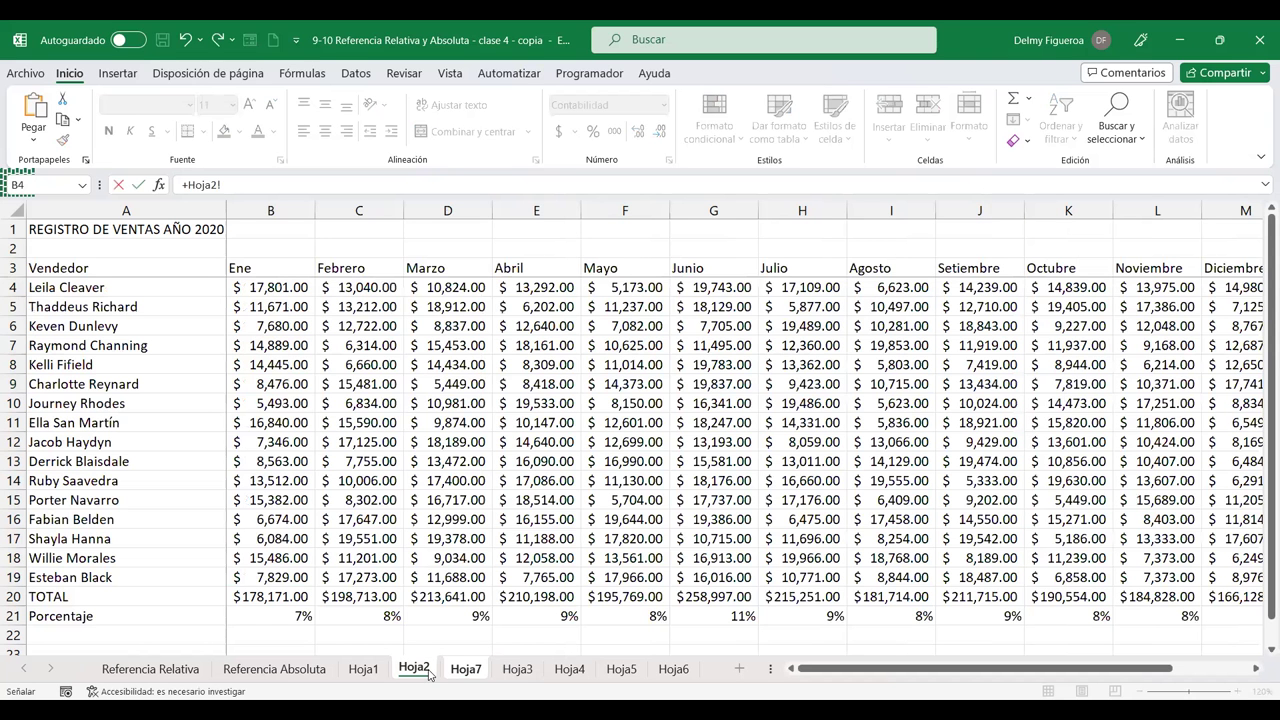
left_click(731, 594)
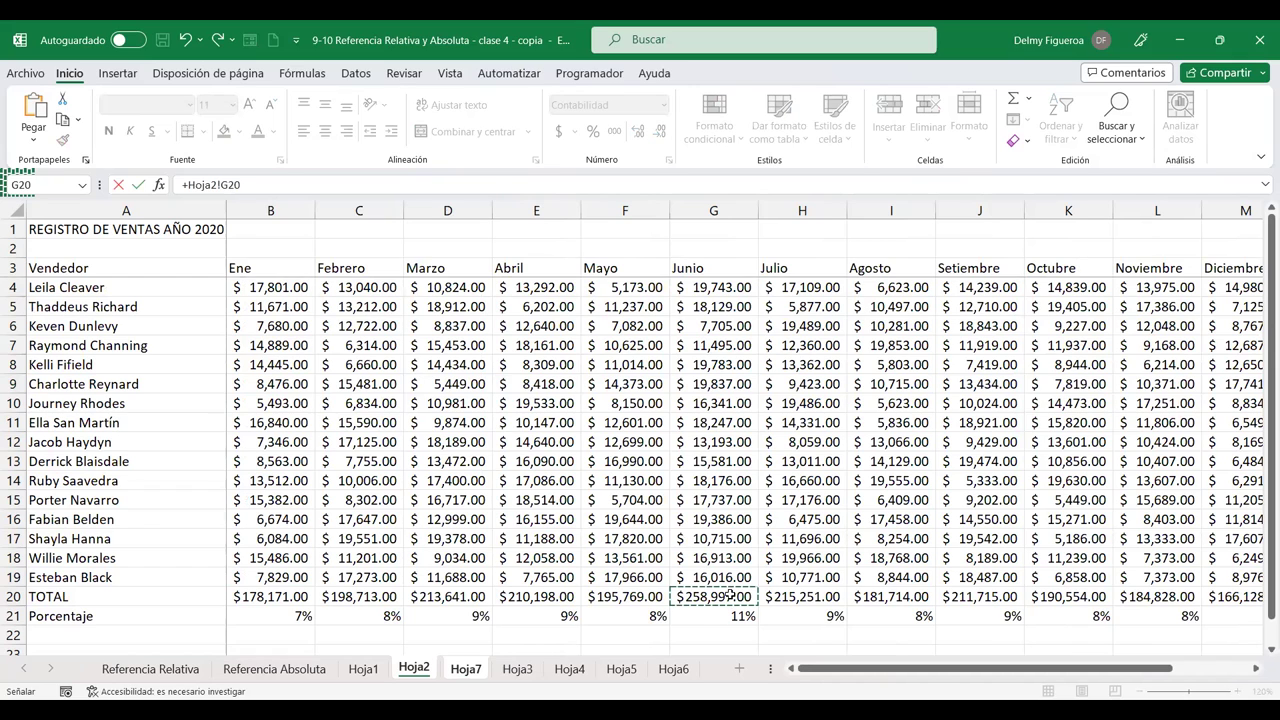
key("Return")
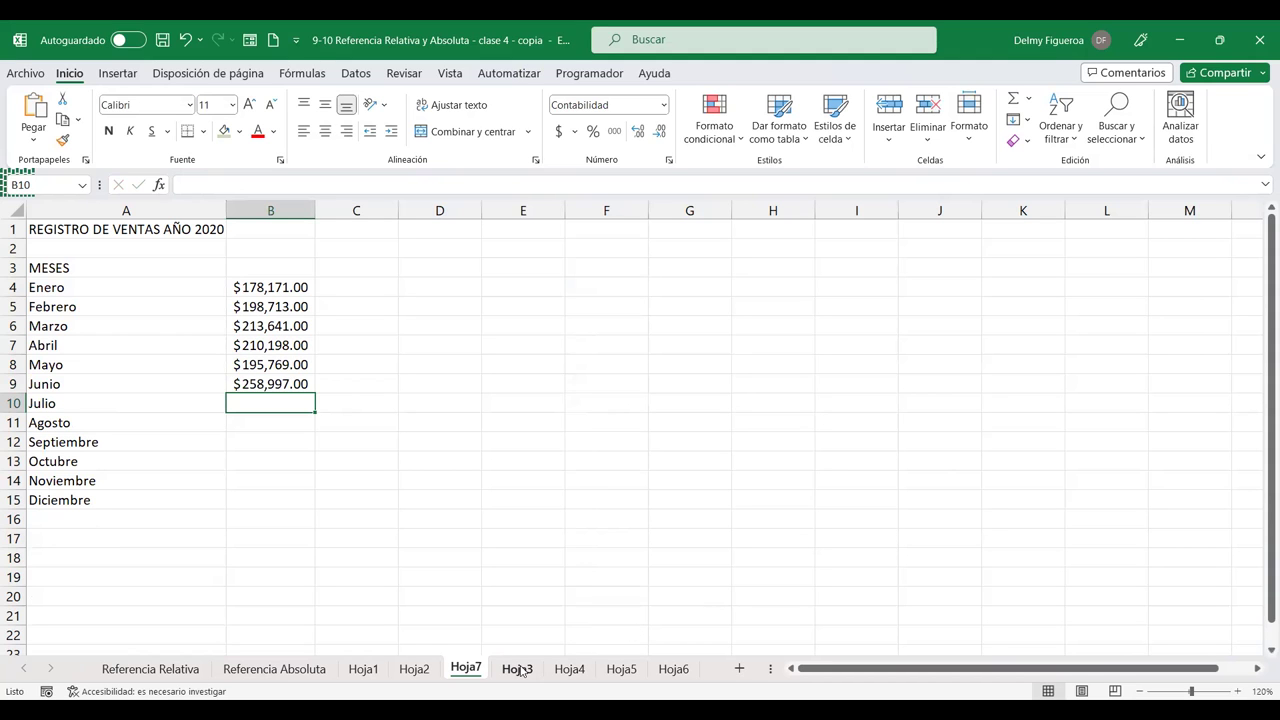
type("+")
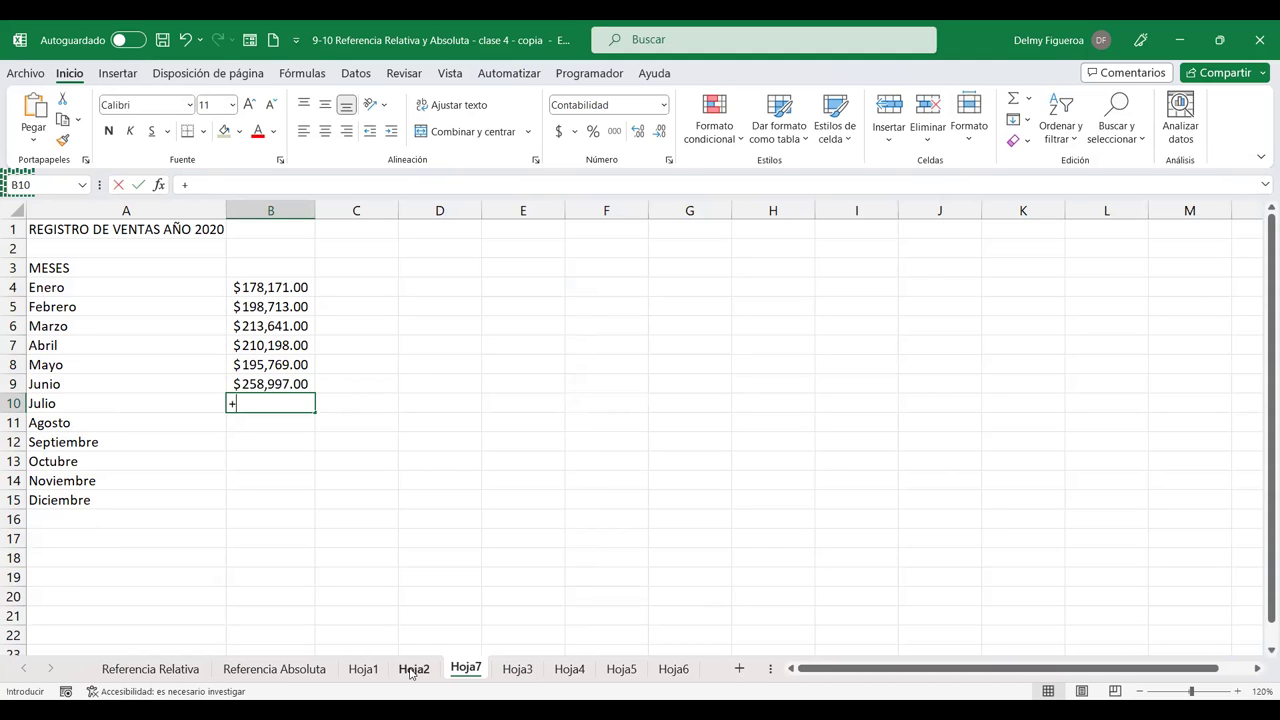
left_click(412, 668)
left_click(790, 596)
key("Return")
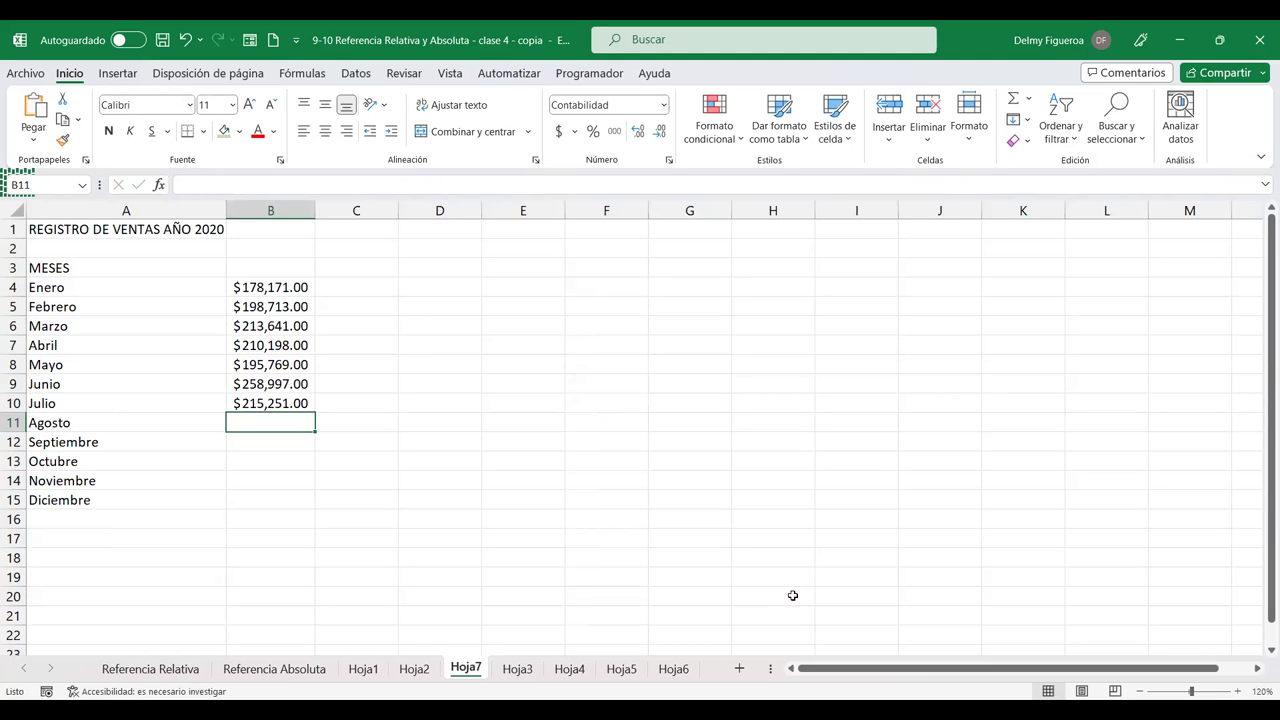
Step: Cross-check Hoja2 sales values like G10 against Hoja7's B7 reference, ending in the Hoja2 data
left_click(415, 670)
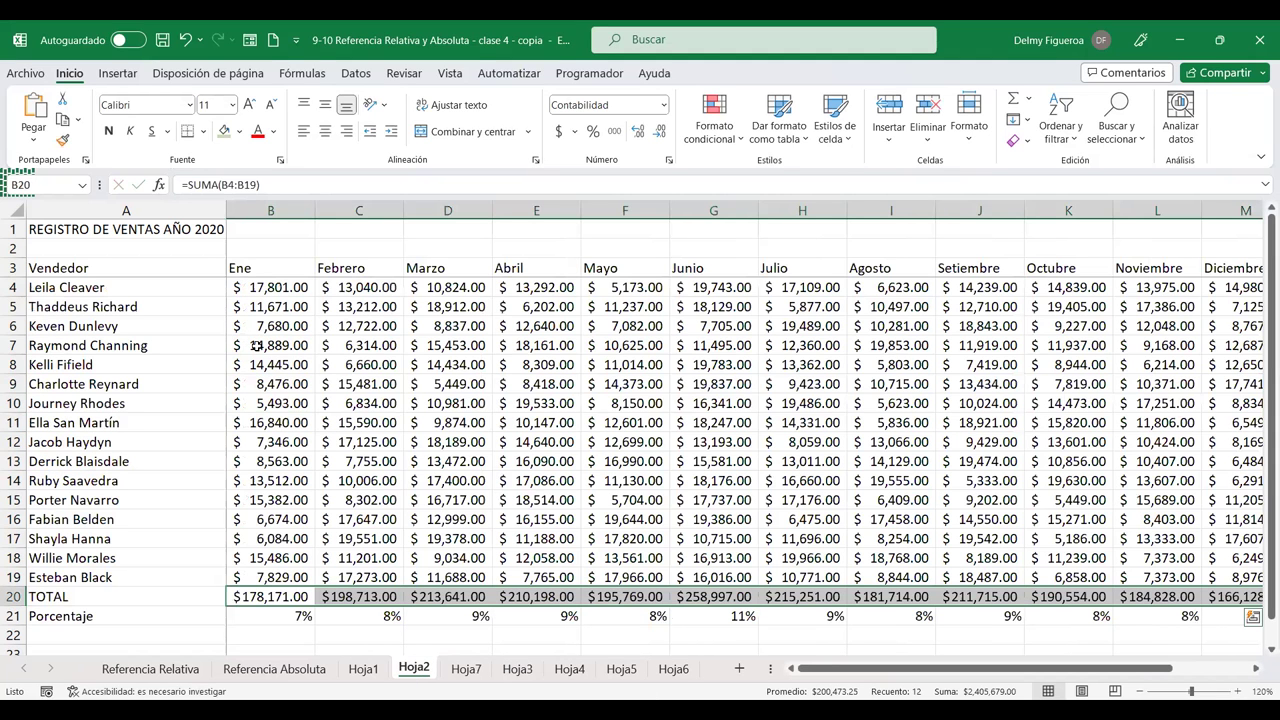
left_click(207, 271)
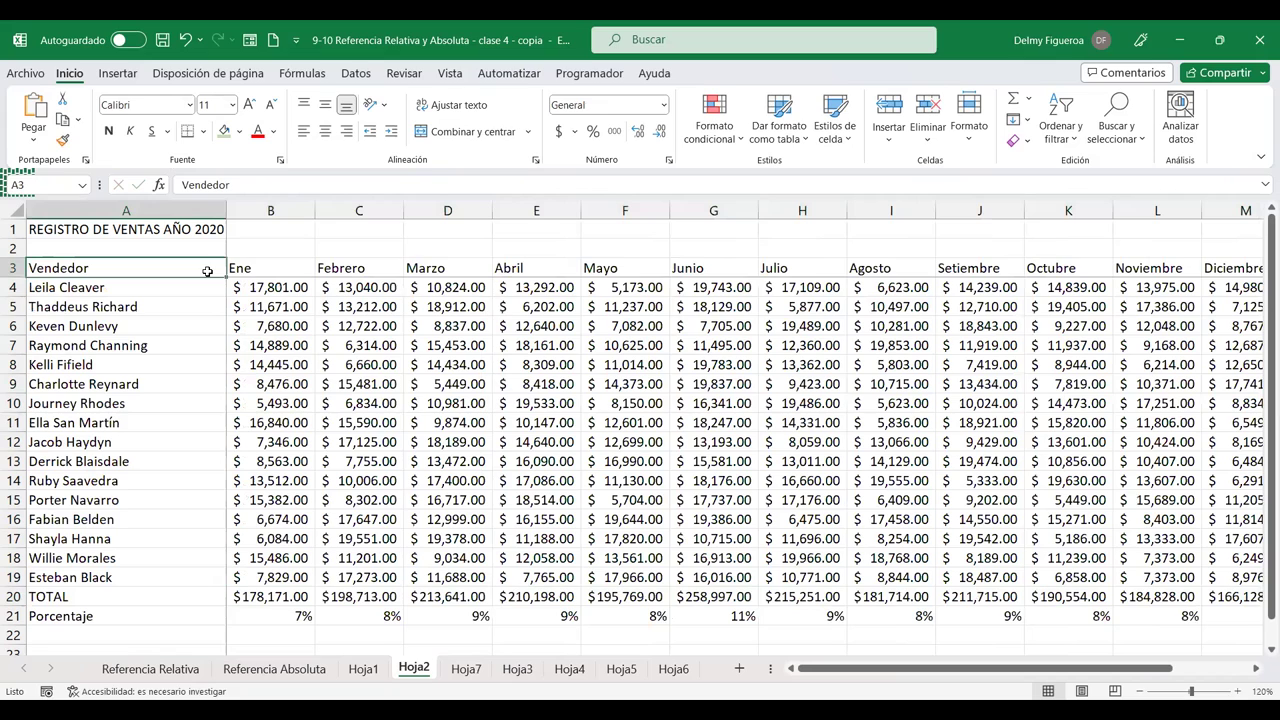
left_click(270, 287)
left_click(466, 668)
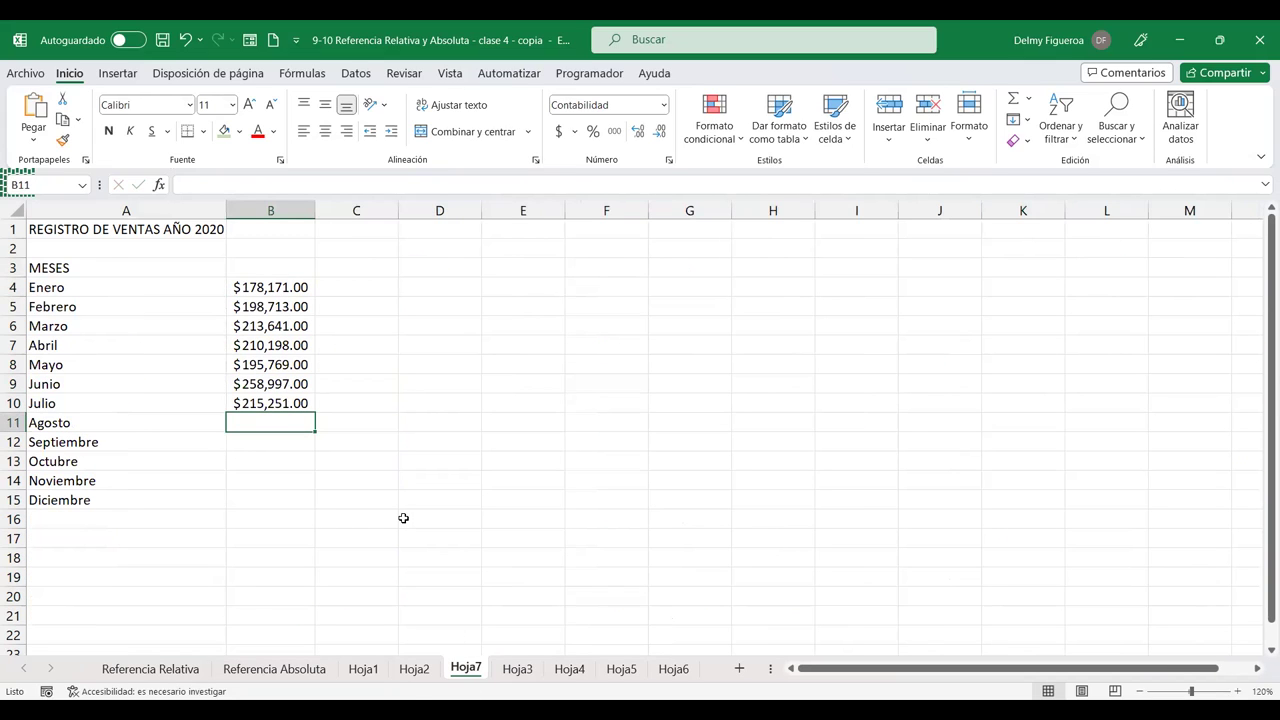
left_click(415, 670)
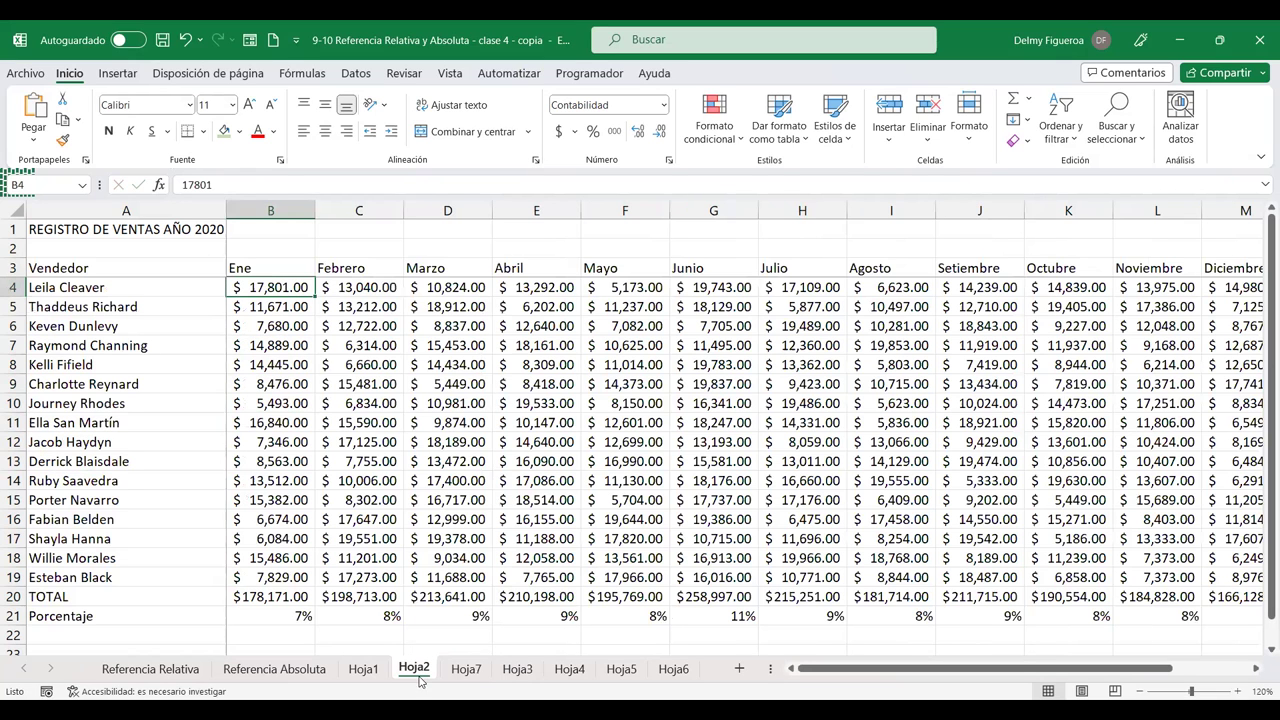
left_click(713, 403)
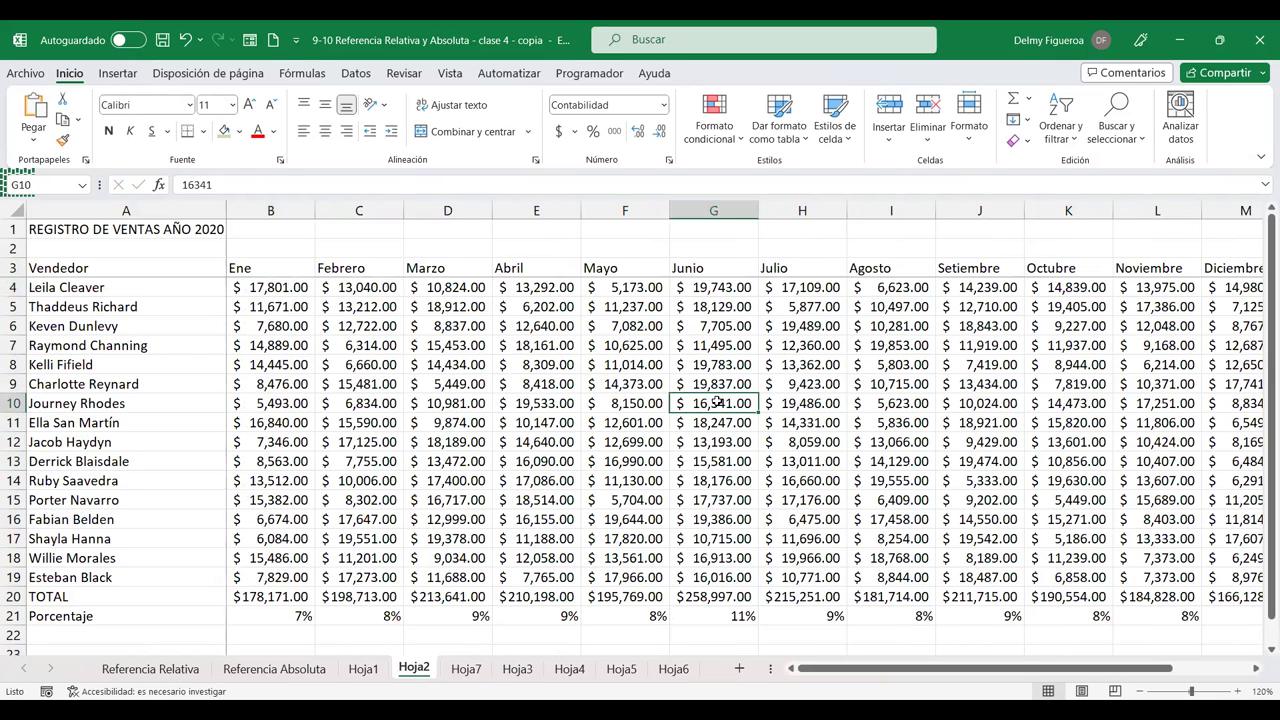
left_click(466, 668)
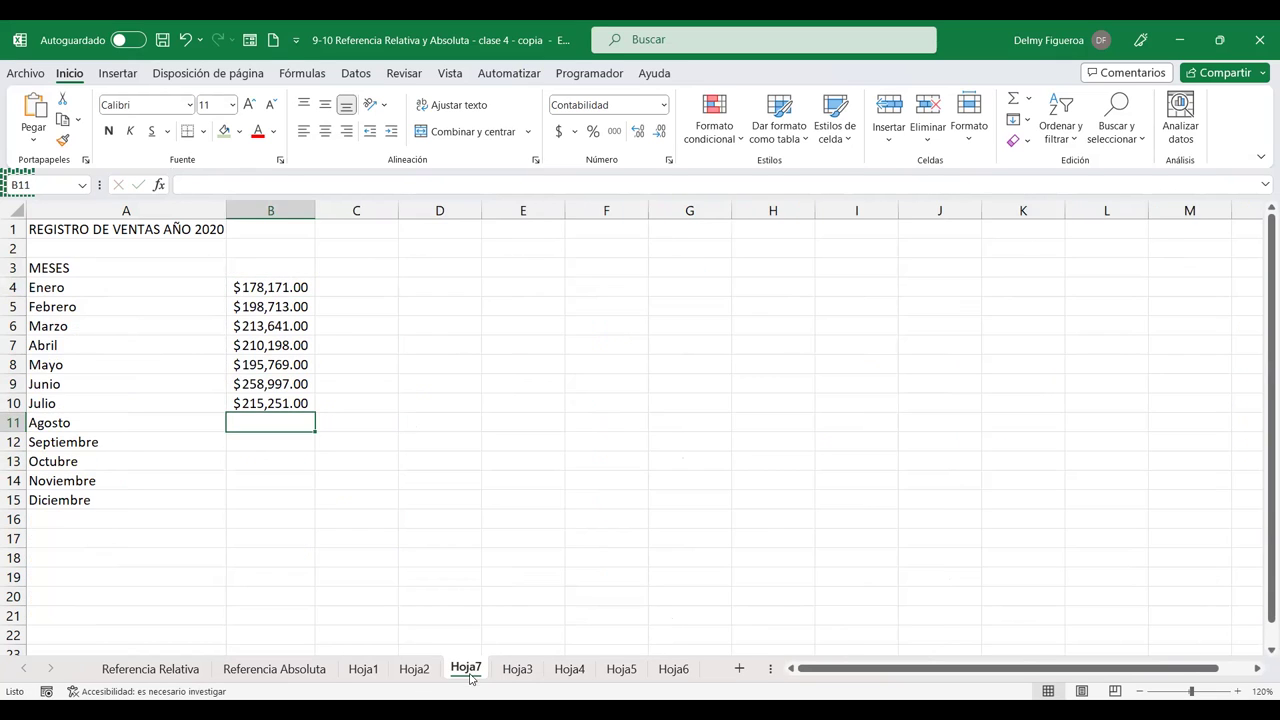
left_click(289, 342)
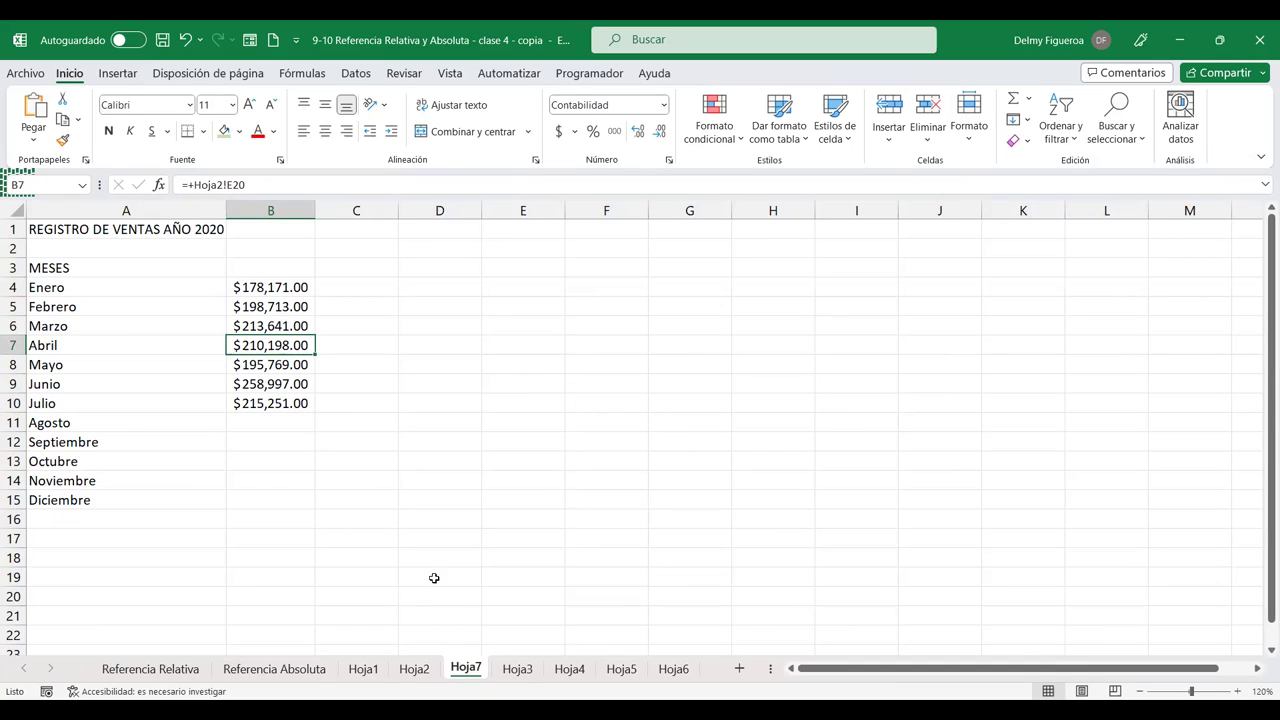
left_click(414, 676)
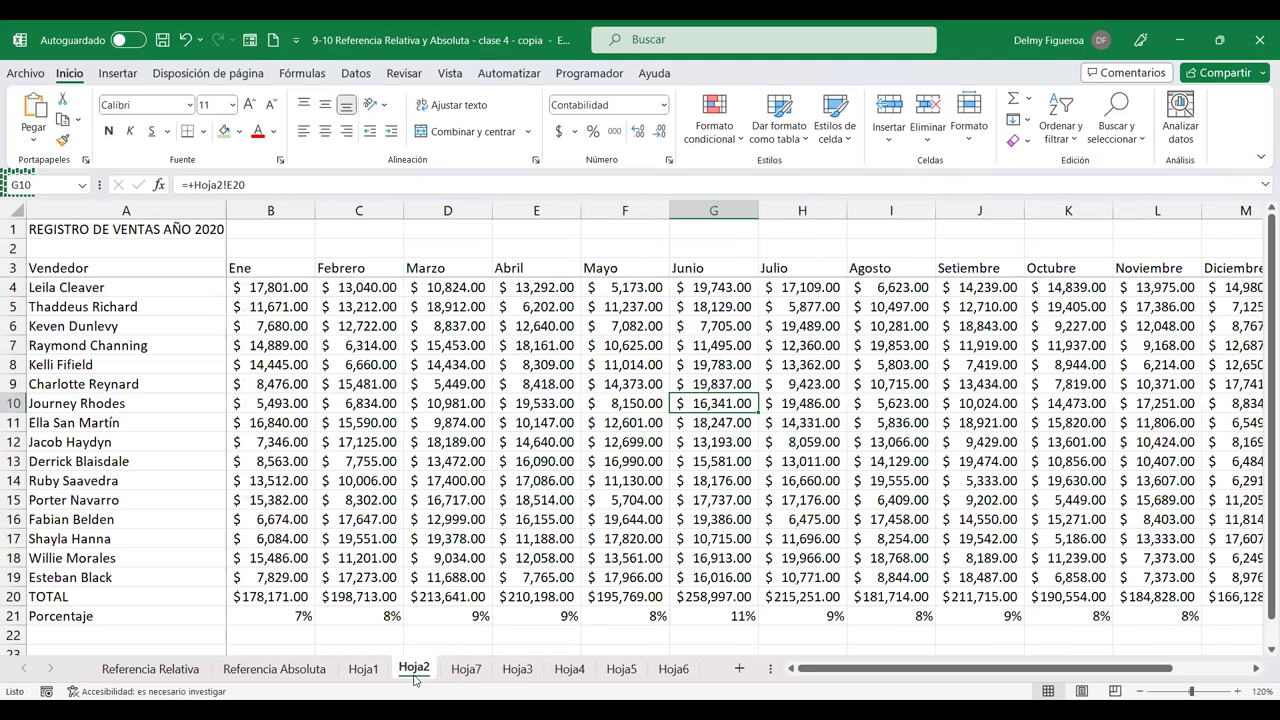
left_click(262, 268)
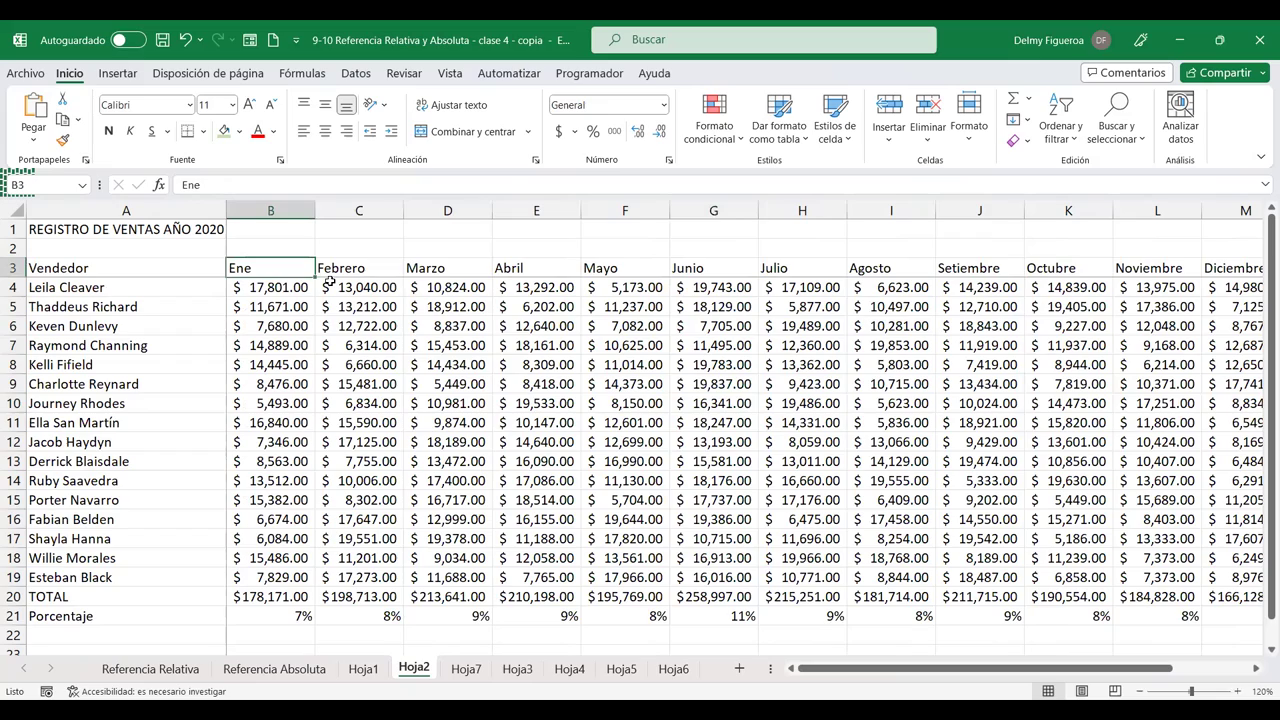
Step: Format the Hoja2 sales range as a table with headers
key("ctrl+t")
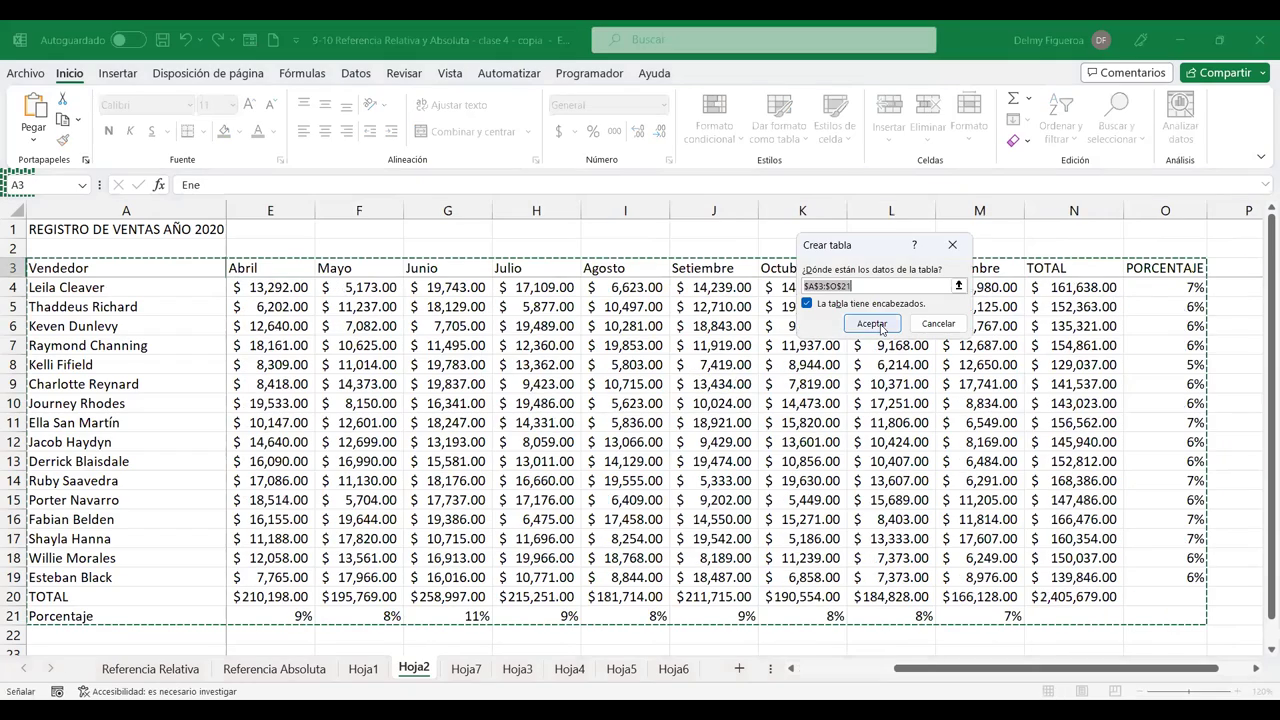
left_click(871, 323)
left_click(1180, 290)
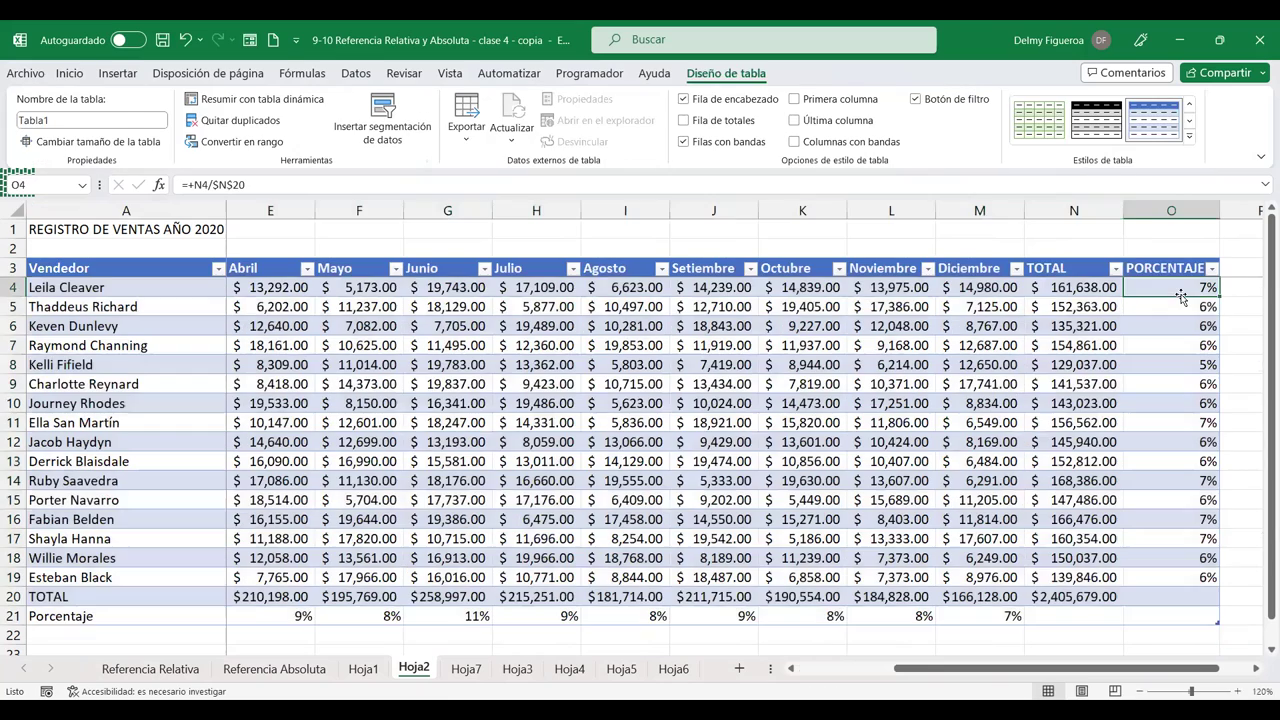
Step: Add a PROMEDIO header in P3, extending the table by one column
left_click(1230, 284)
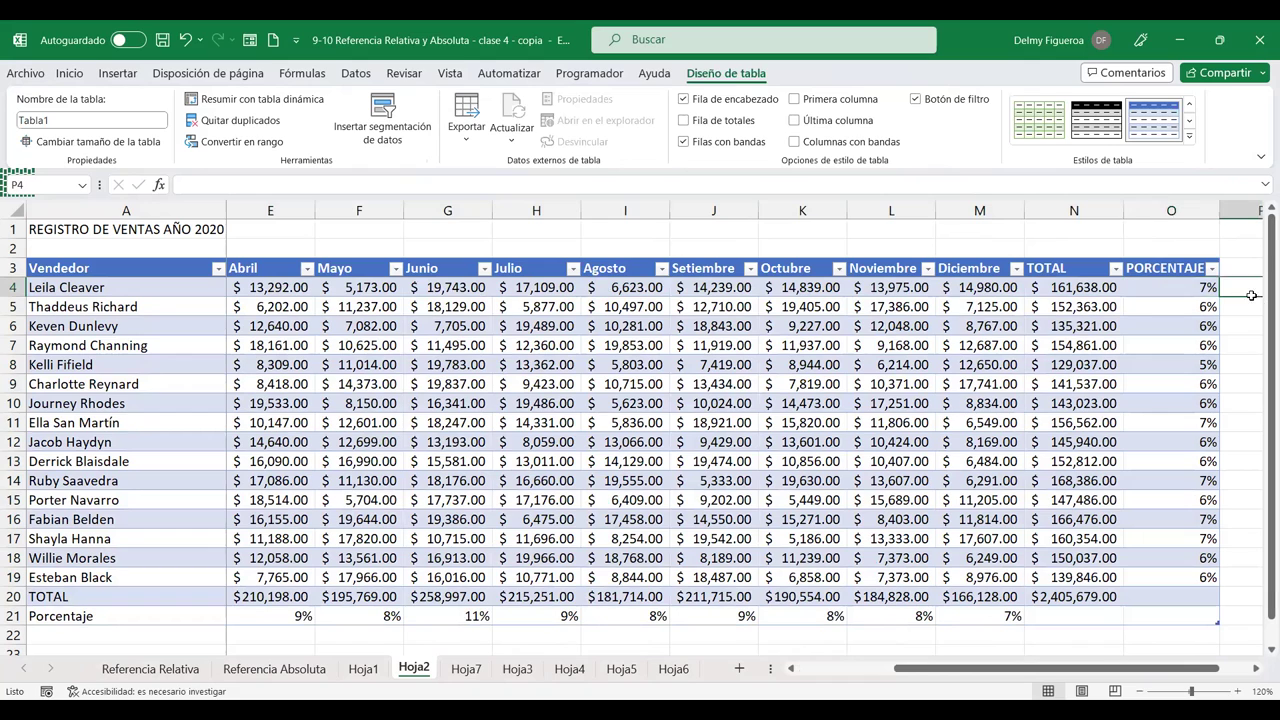
key("Up")
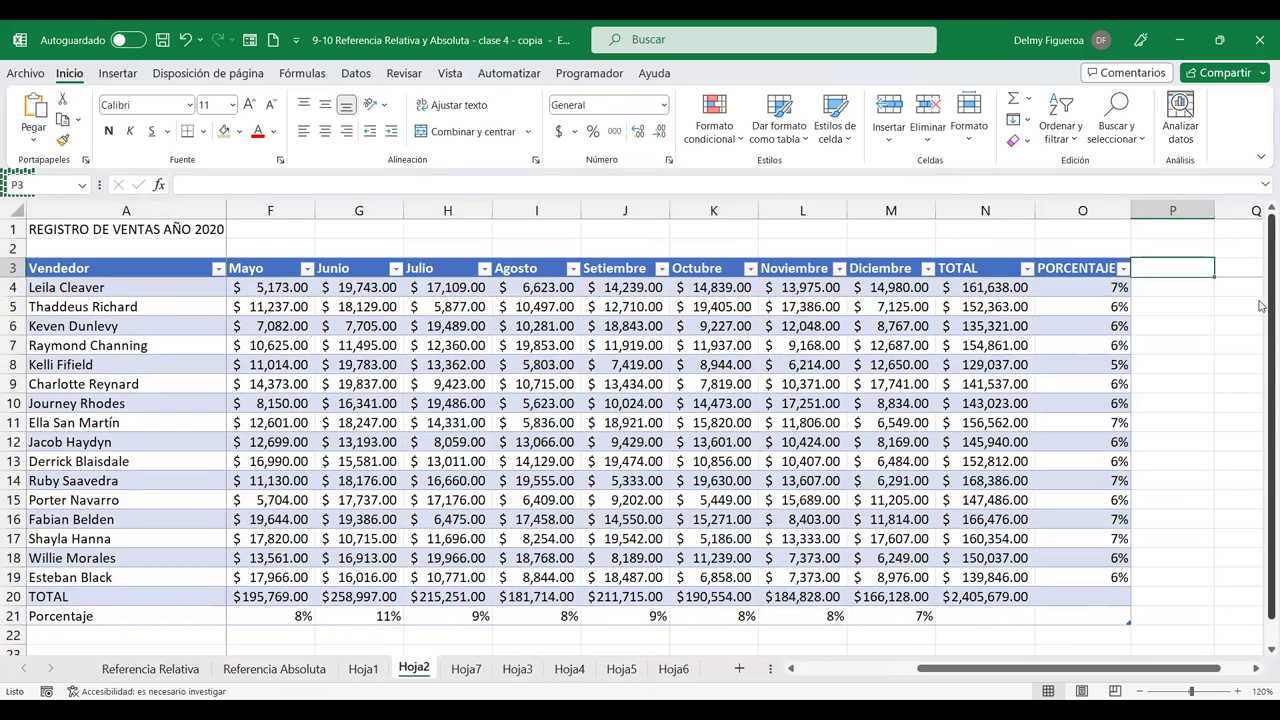
type("suma")
key("BackSpace")
key("BackSpace")
key("BackSpace")
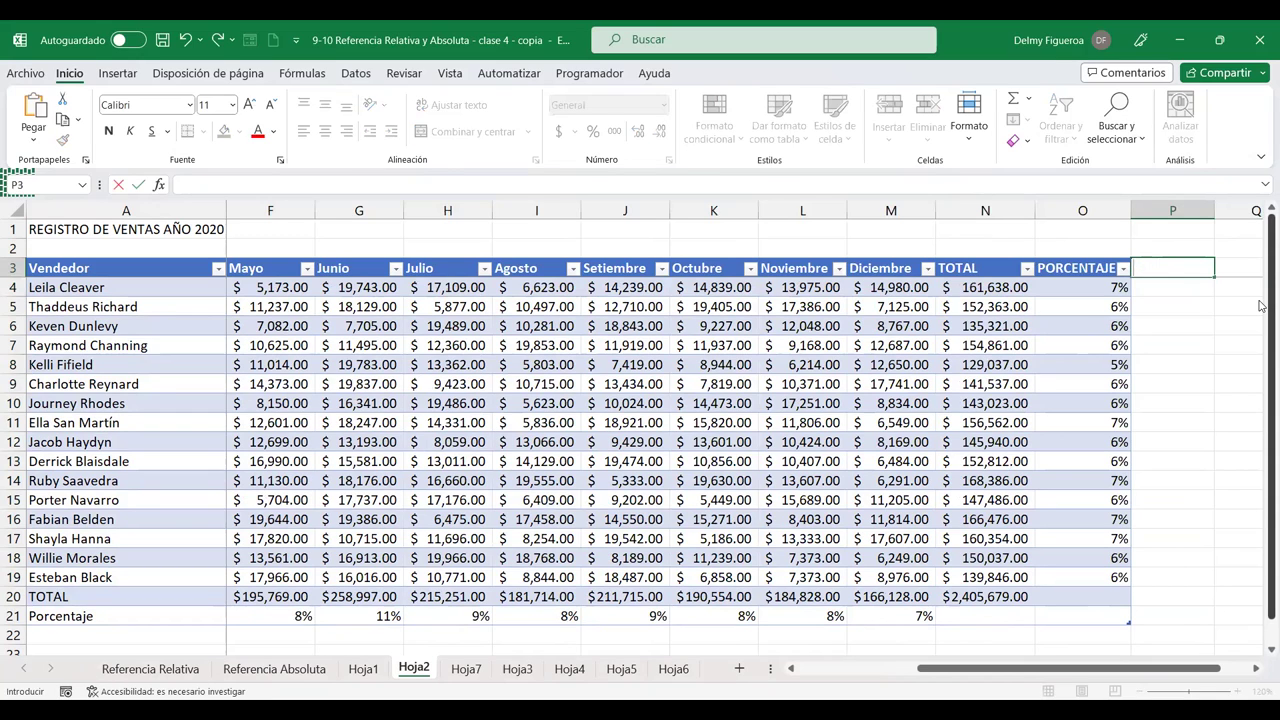
type("PROMEDIO")
key("Return")
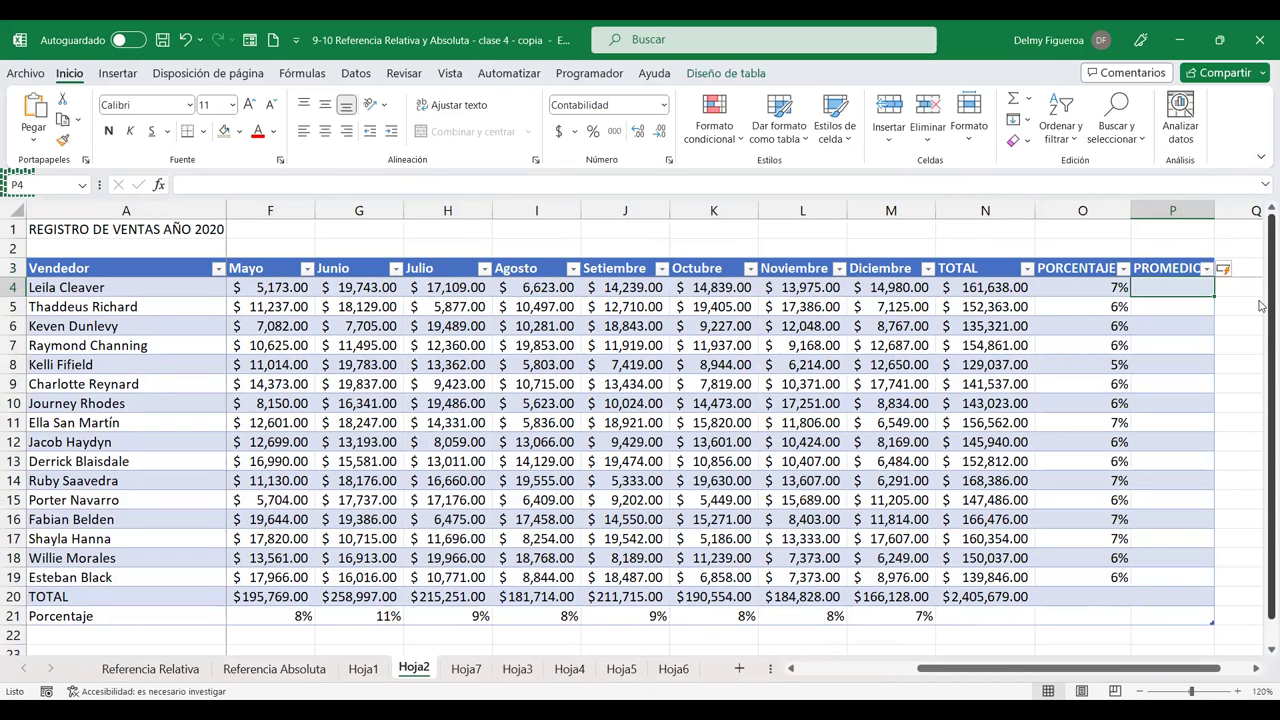
Step: Enter =+PROMEDIO(Tabla1[@[Ene]:[Diciembre]]) in P4, filling the column; first row shows $13,469.83
type("+")
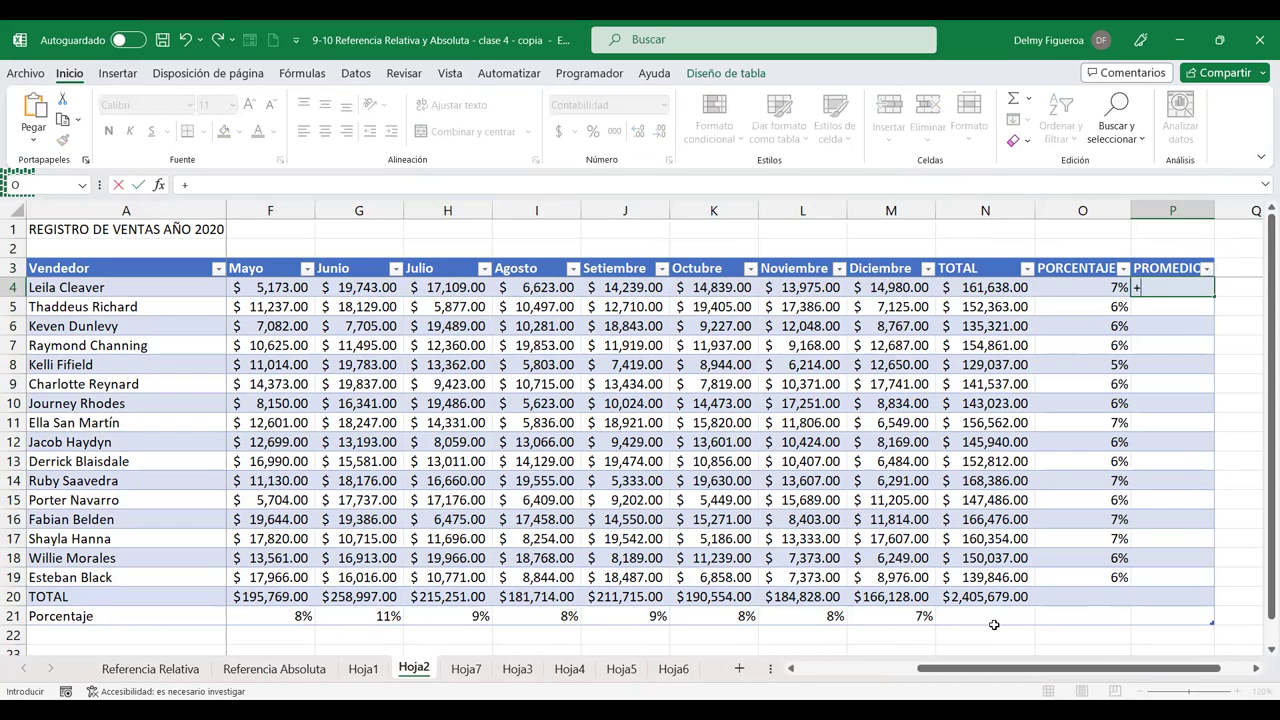
type("PROME")
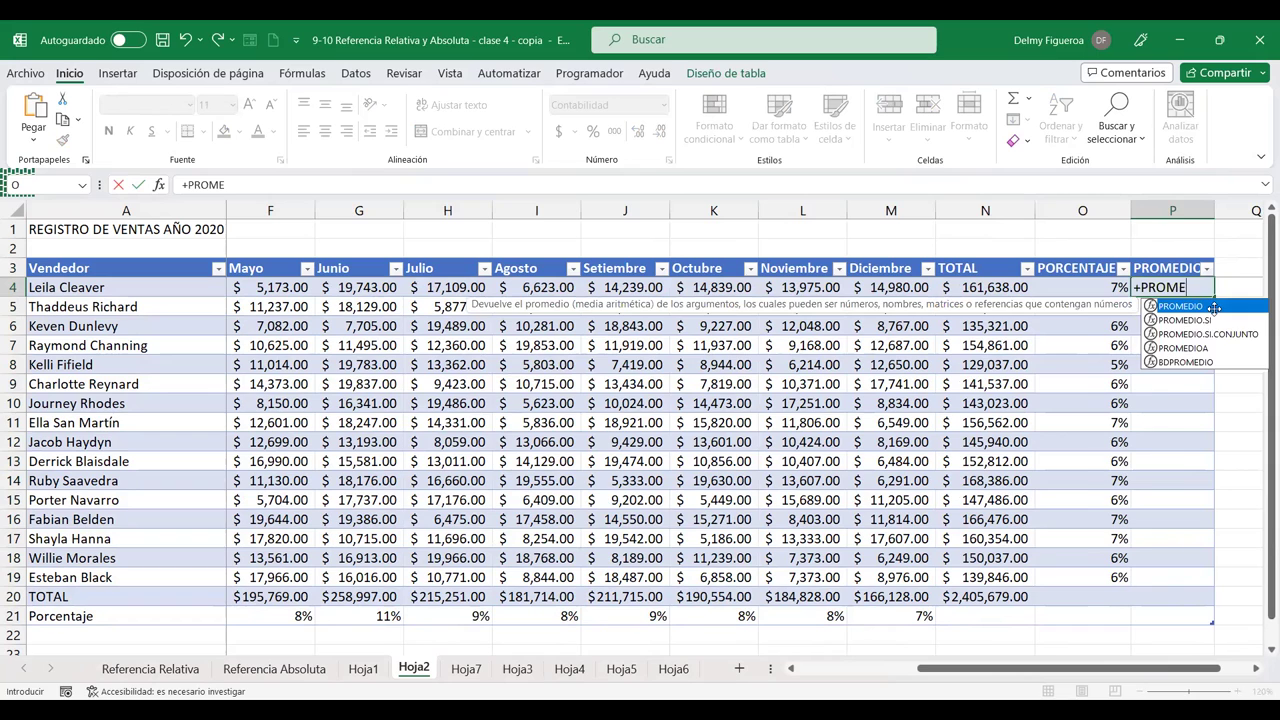
double_click(1183, 306)
scroll(600, 400, "left", 3)
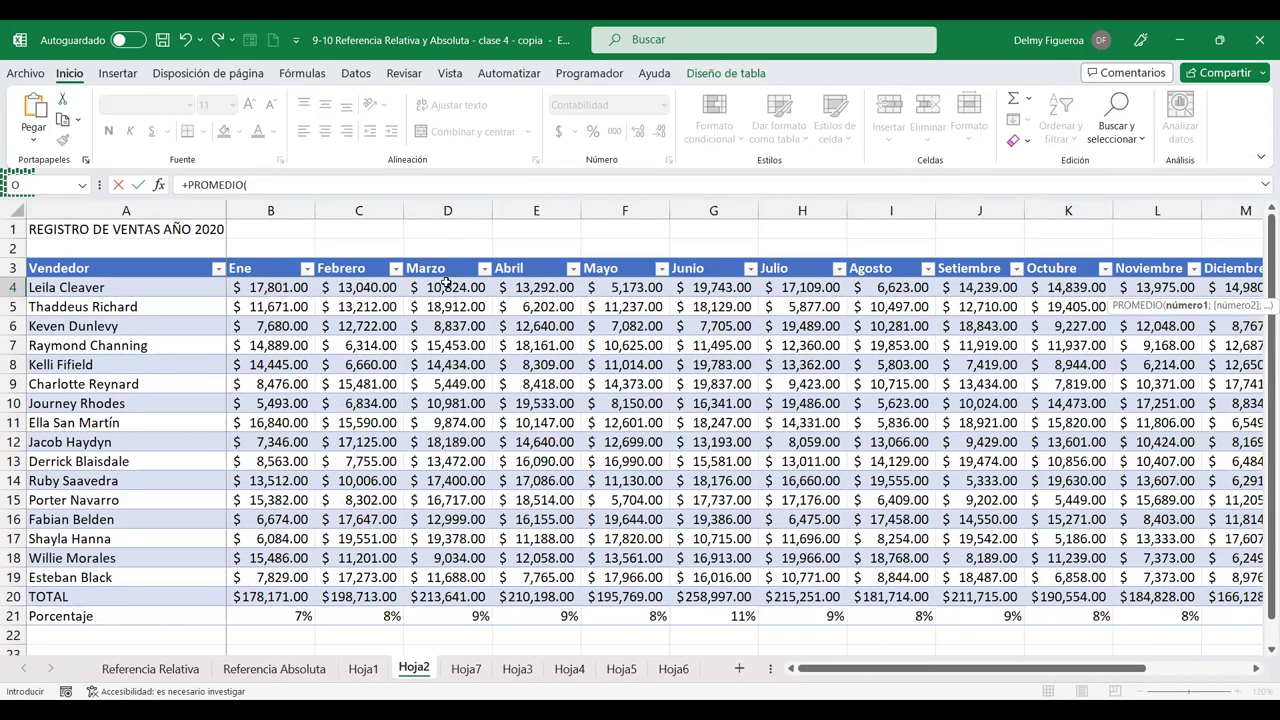
left_click_drag(240, 287, 1237, 289)
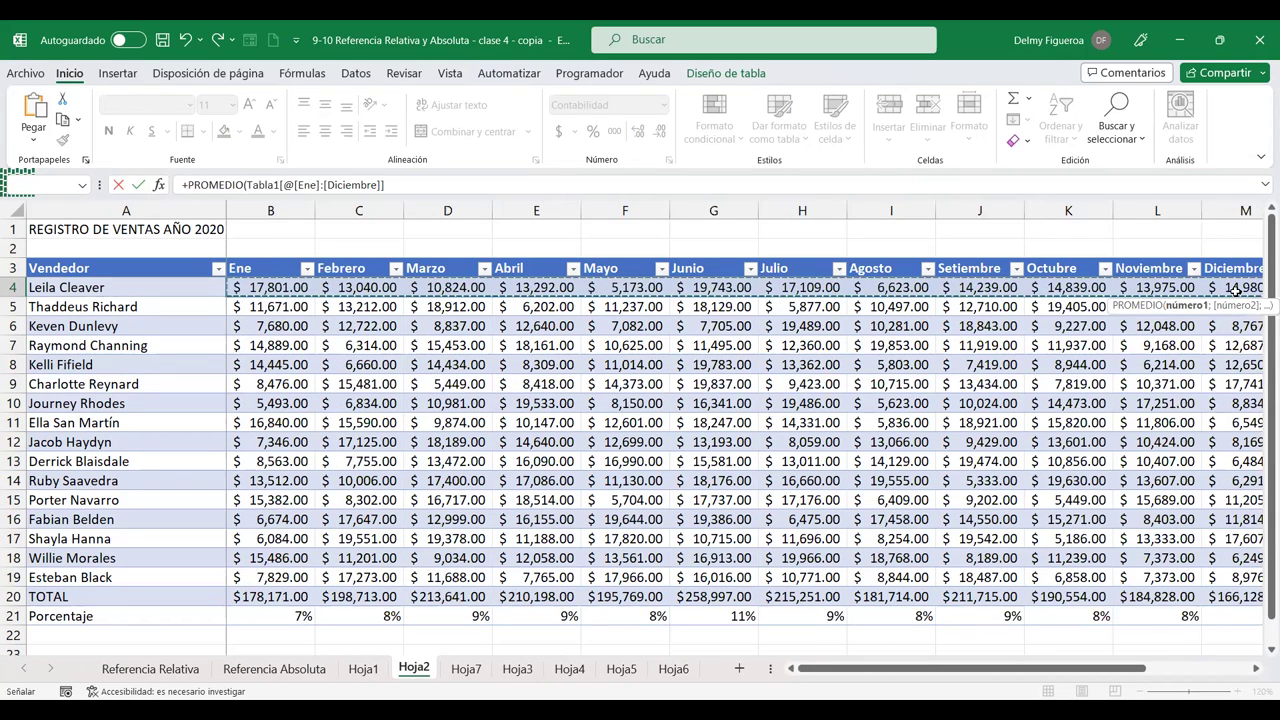
key("Return")
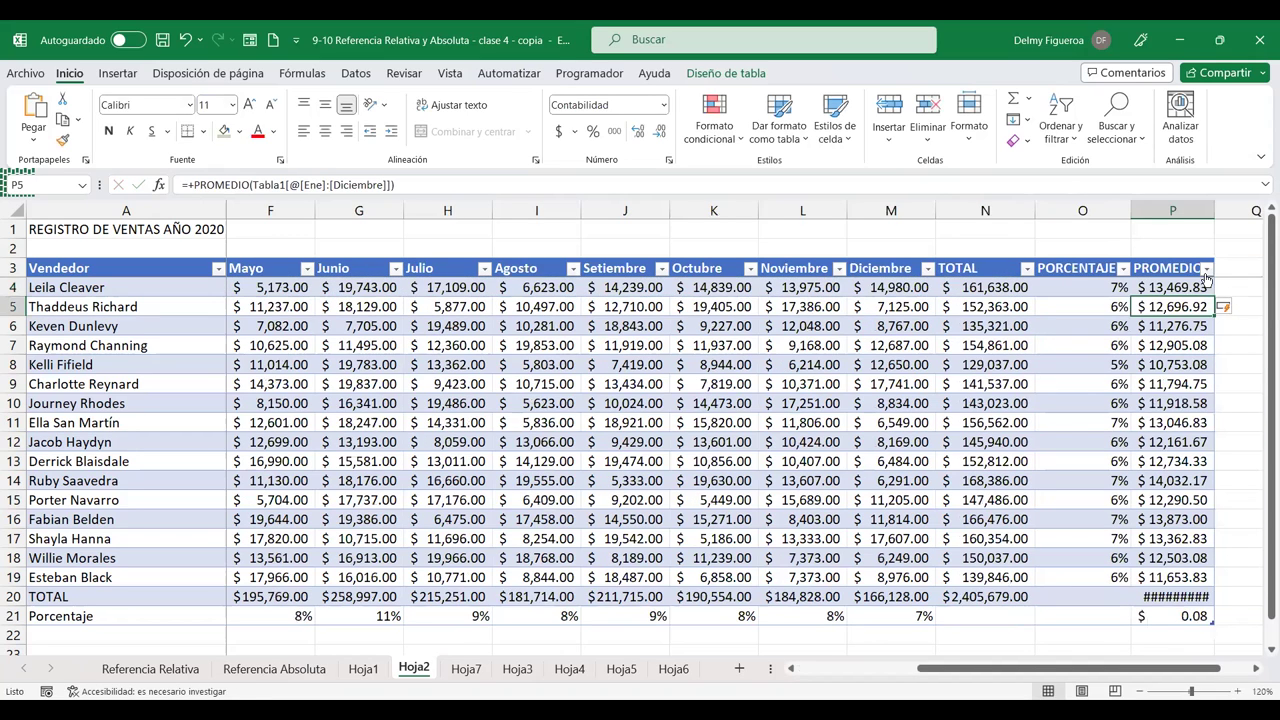
left_click(1187, 285)
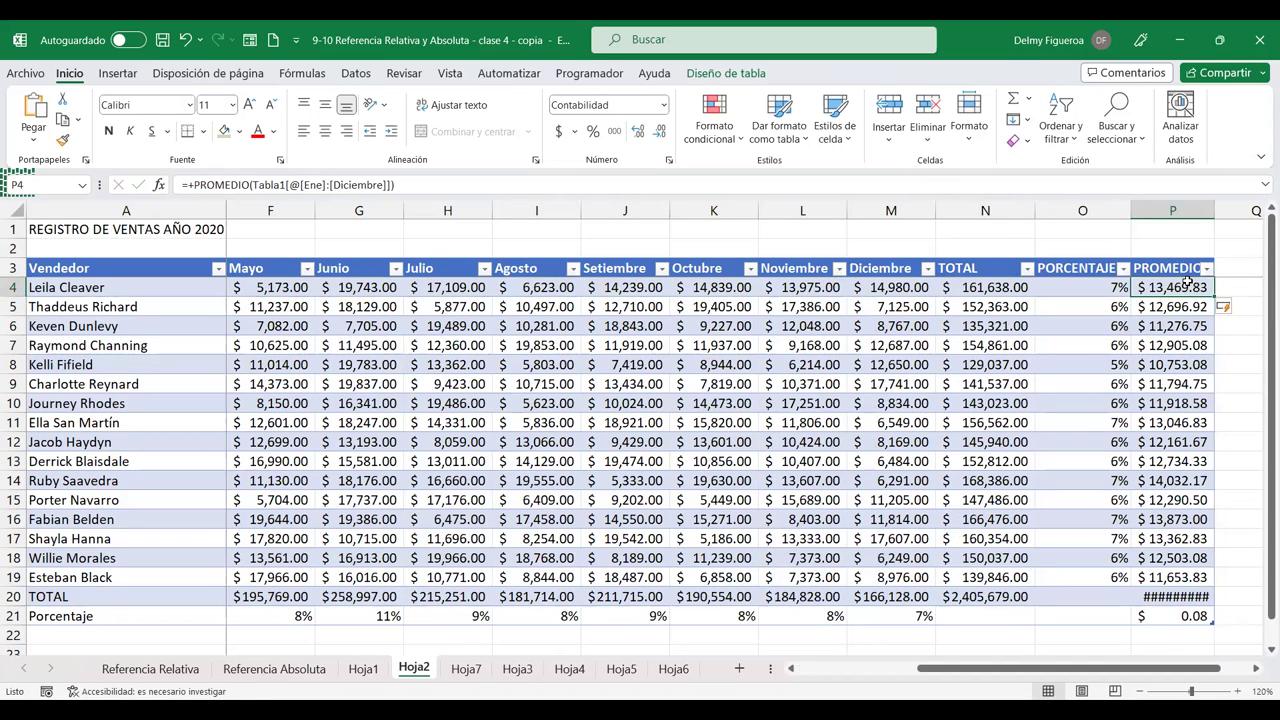
double_click(1187, 285)
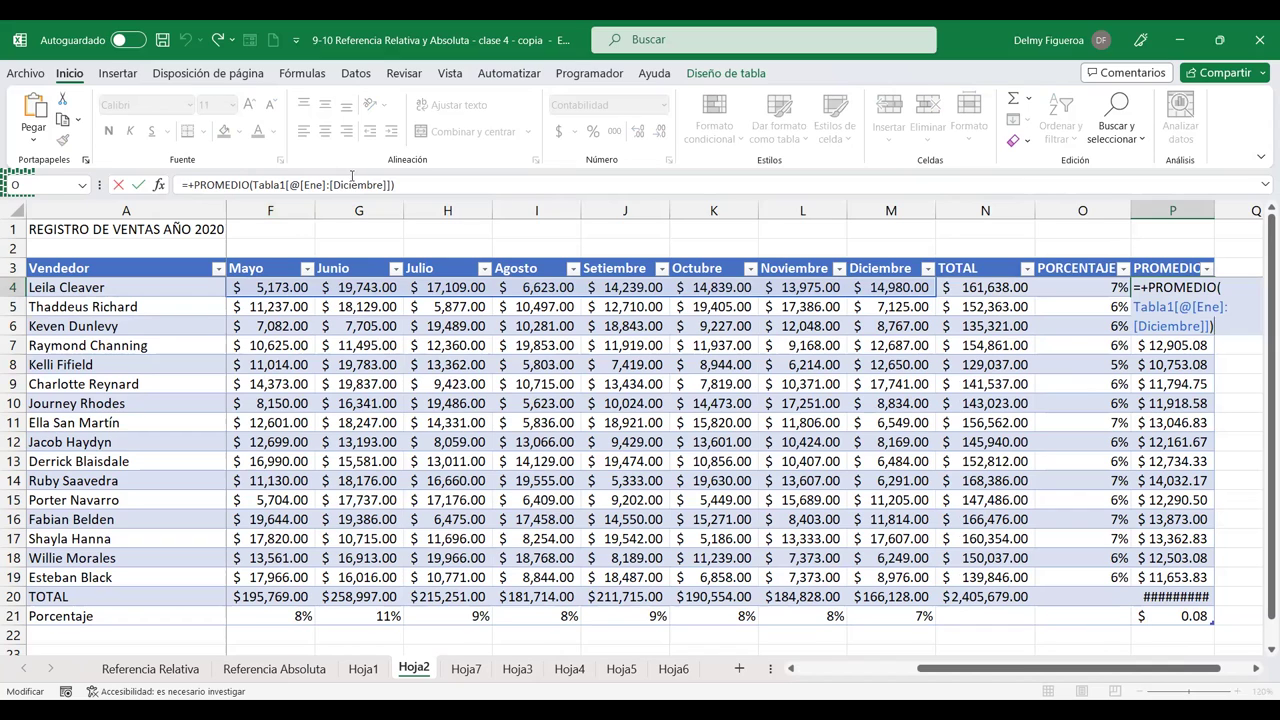
key("Return")
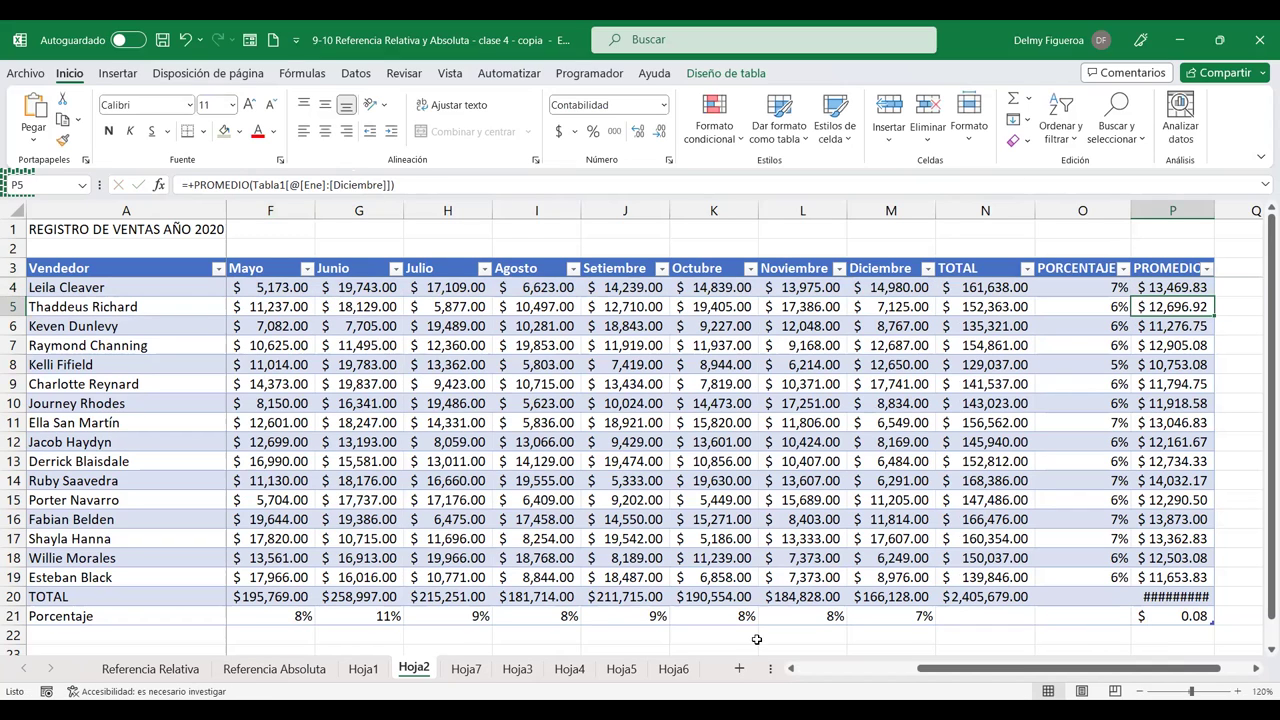
left_click(364, 669)
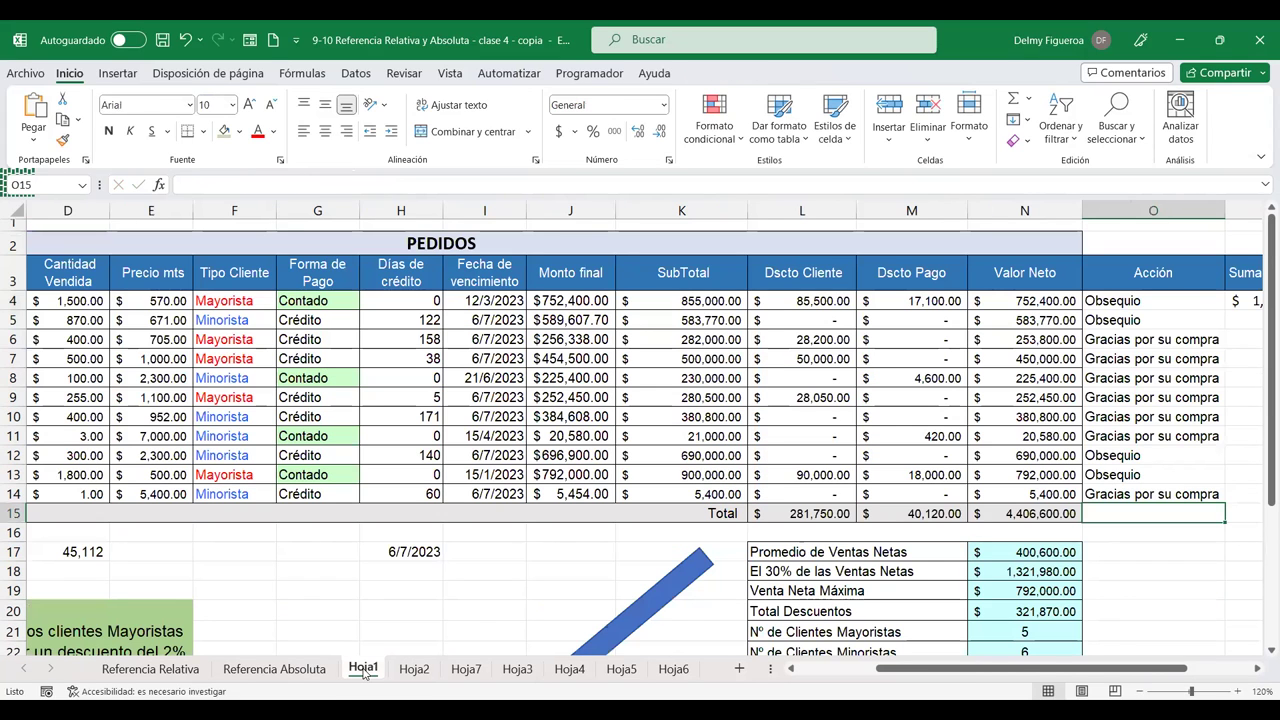
left_click(274, 669)
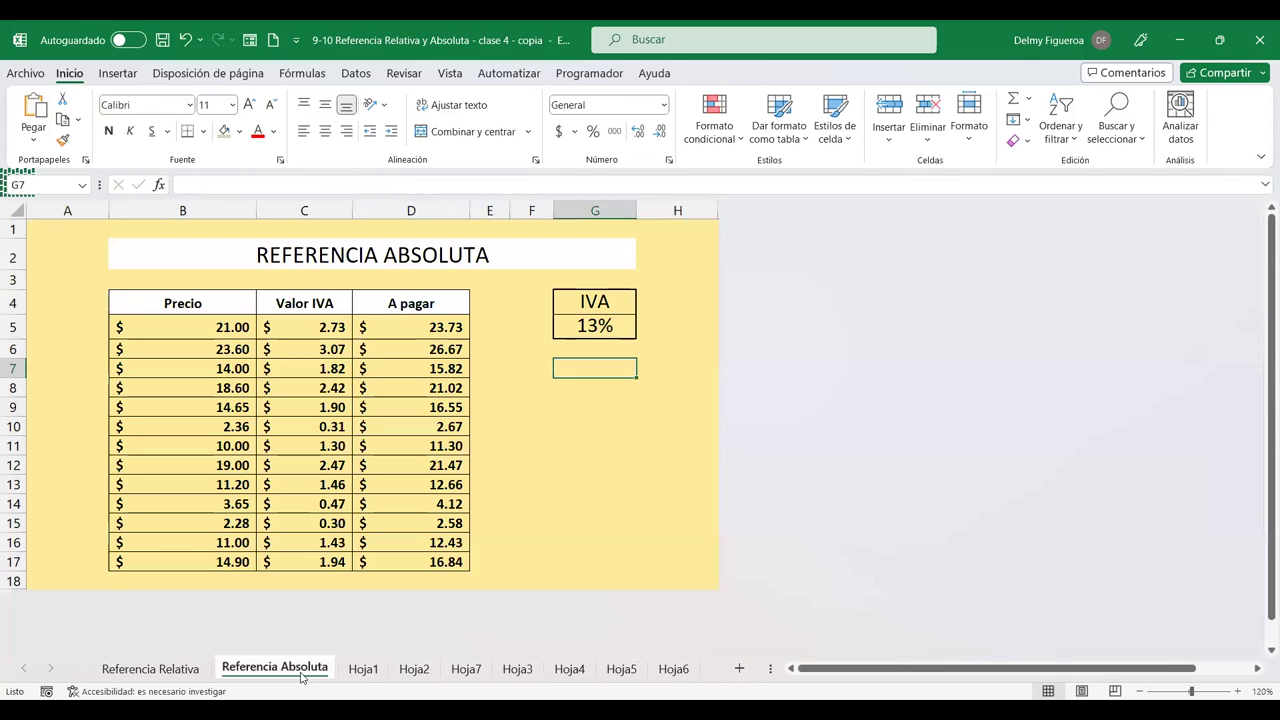
left_click(187, 669)
left_click(276, 670)
left_click(463, 669)
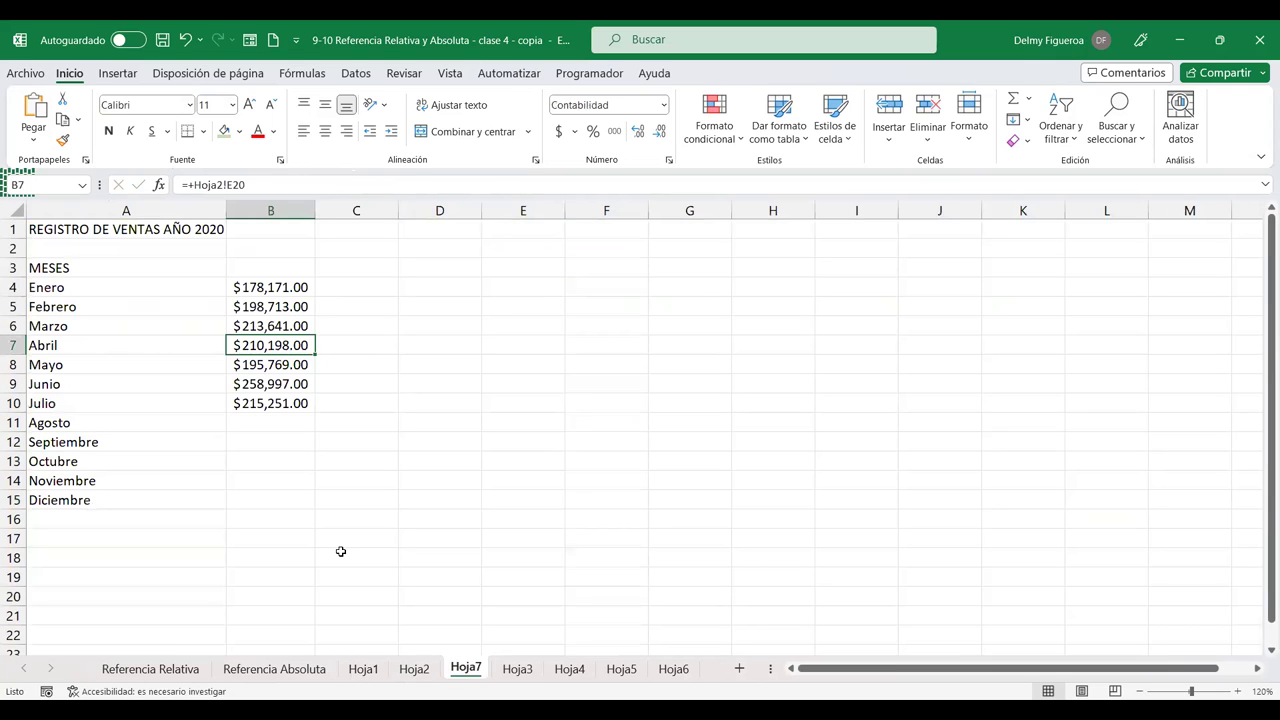
left_click(415, 669)
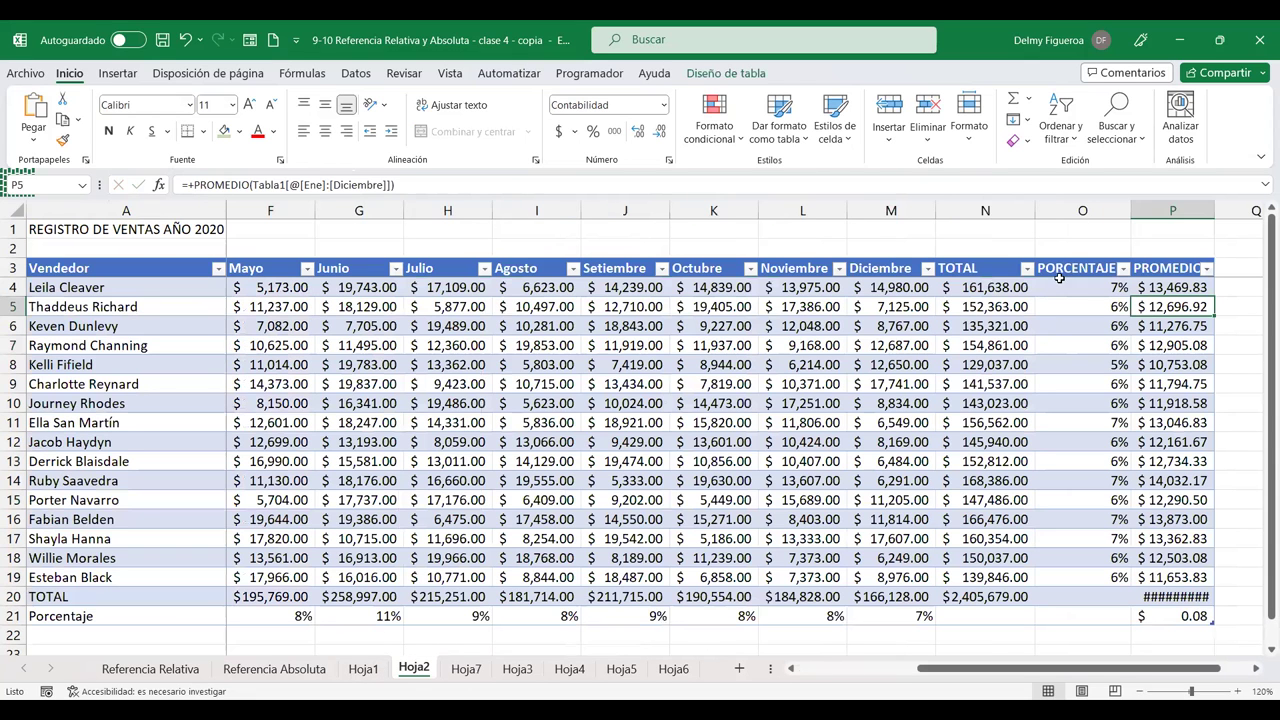